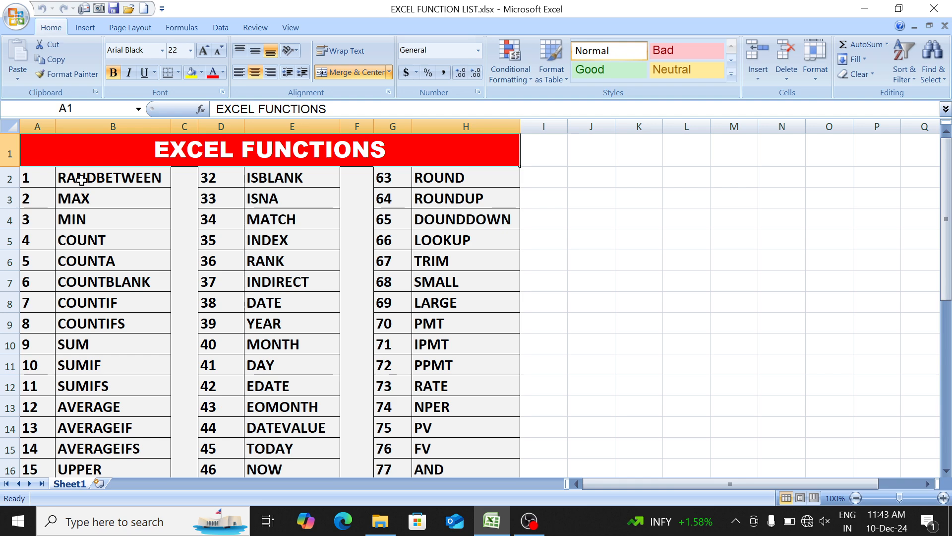
# - Look through the list of Excel functions on Sheet1, starting from RANDBETWEEN
pyautogui.click(82, 179)
pyautogui.hotkey('shift', 'Down')
pyautogui.hotkey('shift', 'Down')
pyautogui.hotkey('shift', 'Down')
pyautogui.hotkey('shift', 'Down')
pyautogui.hotkey('shift', 'Down')
pyautogui.hotkey('shift', 'Down')
pyautogui.hotkey('shift', 'Down')
pyautogui.hotkey('shift', 'Down')
pyautogui.hotkey('shift', 'Down')
pyautogui.hotkey('shift', 'Down')
pyautogui.hotkey('shift', 'Down')
pyautogui.hotkey('shift', 'Down')
pyautogui.hotkey('shift', 'Down')
pyautogui.hotkey('shift', 'Down')
pyautogui.hotkey('shift', 'Down')
pyautogui.hotkey('shift', 'Down')
pyautogui.hotkey('shift', 'Down')
pyautogui.hotkey('shift', 'Down')
pyautogui.hotkey('shift', 'Down')
pyautogui.hotkey('shift', 'Down')
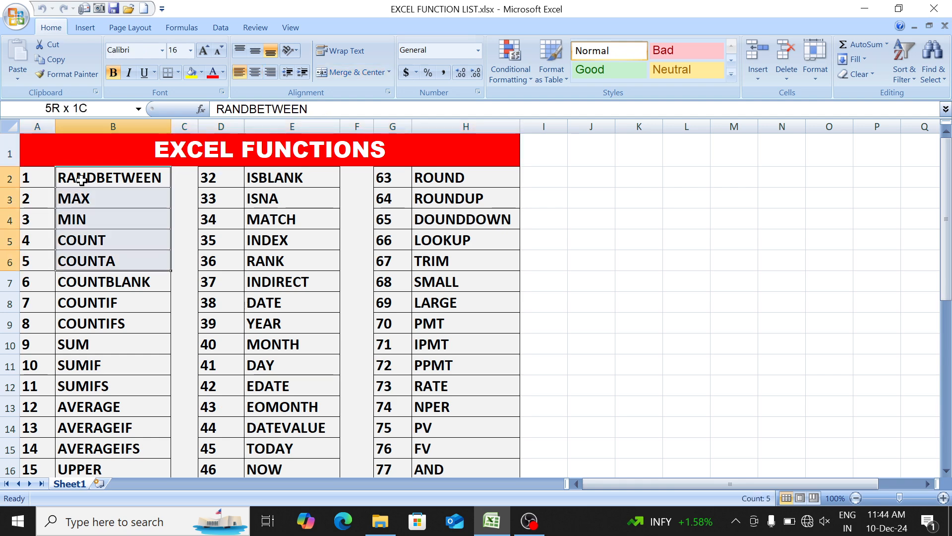
pyautogui.hotkey('ctrl', 'Home')
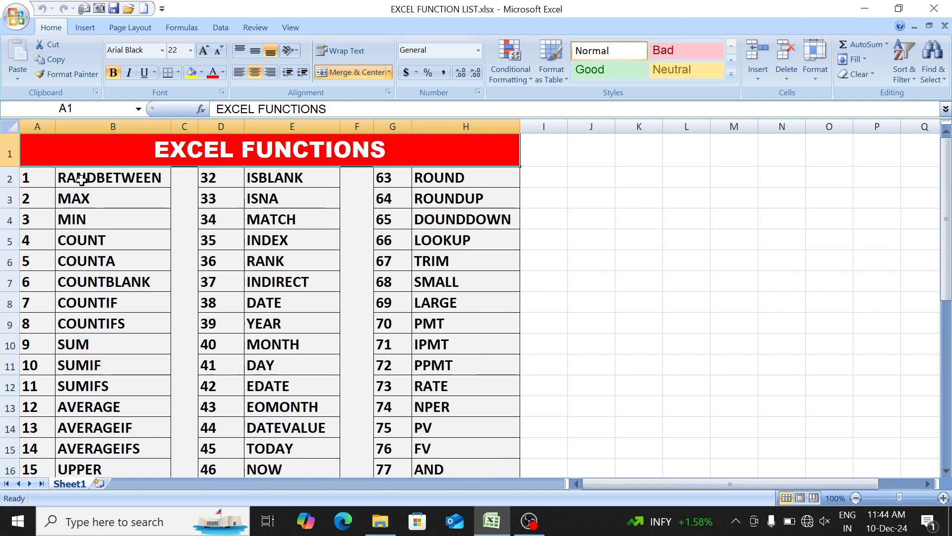
pyautogui.scroll(-15, 212, 281)
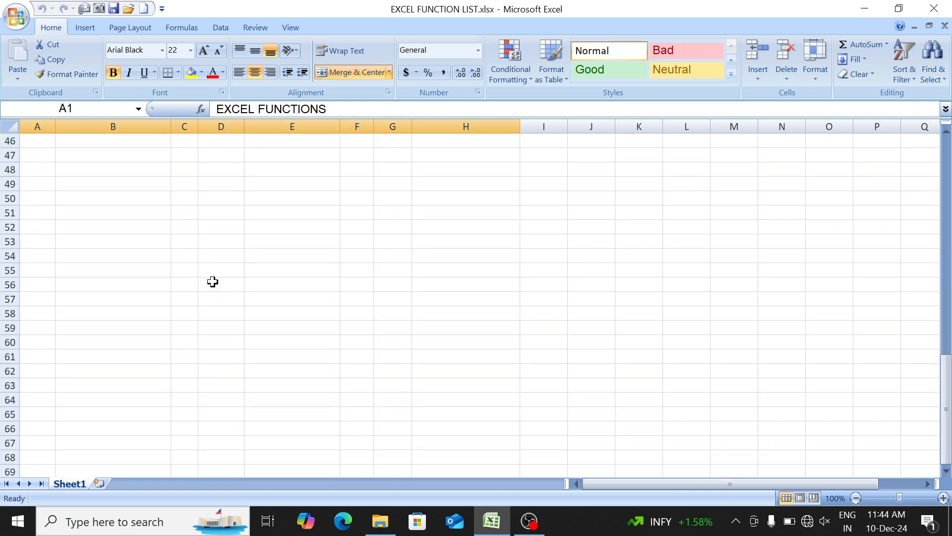
pyautogui.scroll(5, 213, 282)
pyautogui.scroll(5, 212, 282)
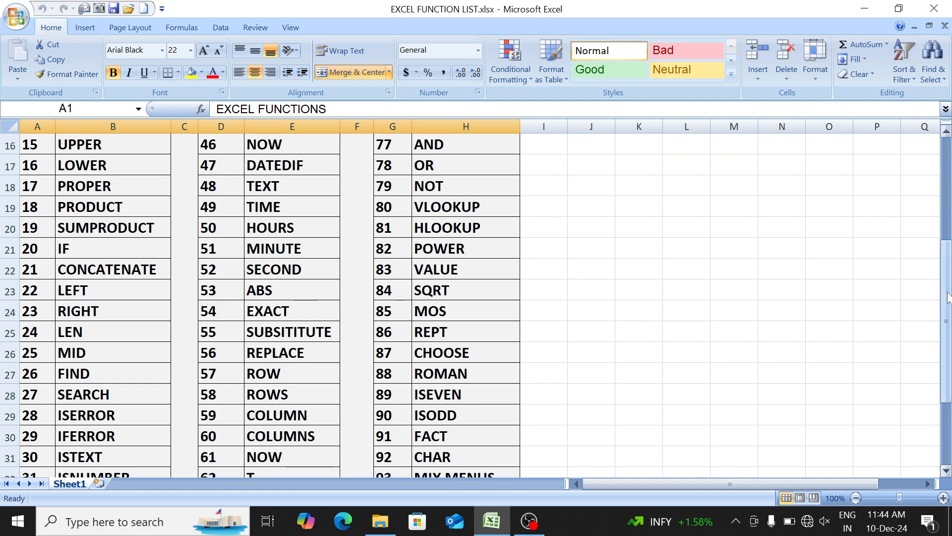
pyautogui.moveTo(948, 298); pyautogui.dragTo(949, 194)
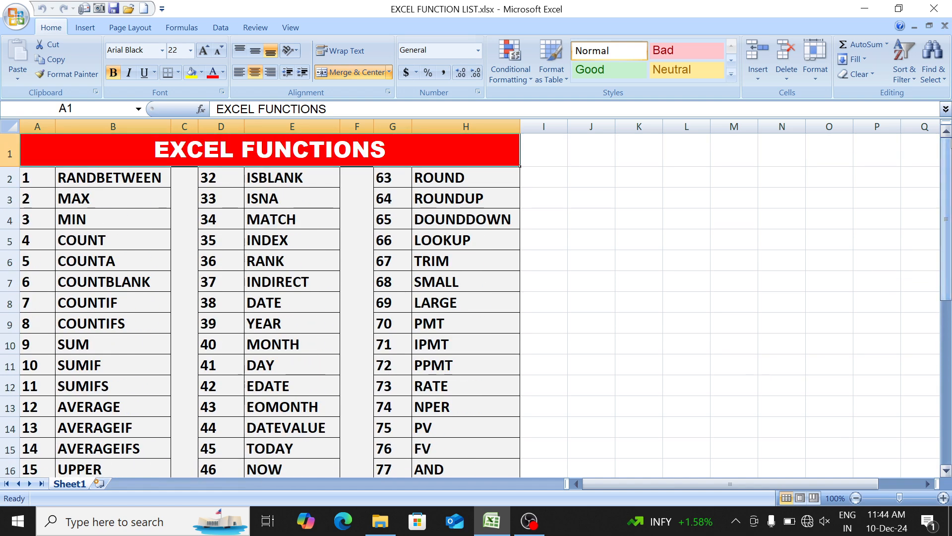
pyautogui.click(335, 210)
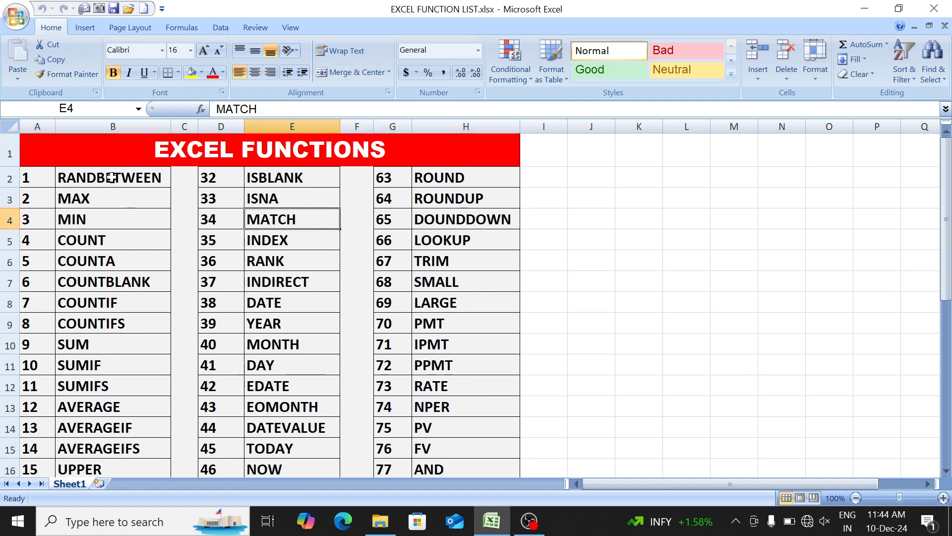
pyautogui.click(70, 178)
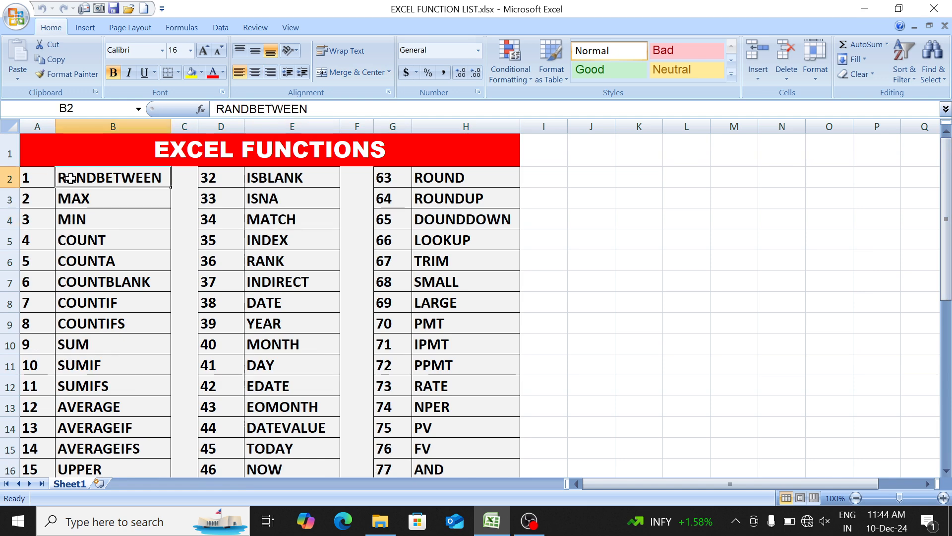
# - Add a new blank worksheet to the workbook
pyautogui.click(103, 482)
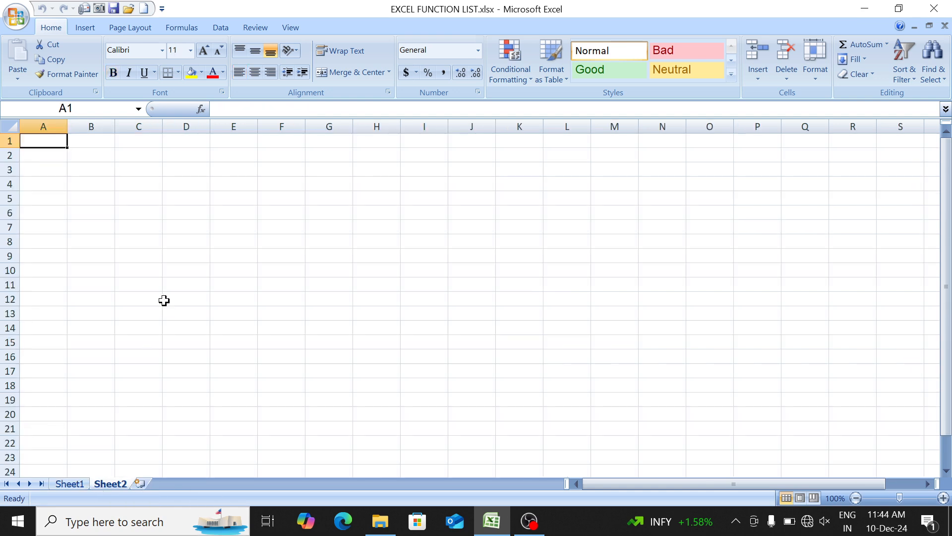
pyautogui.click(179, 202)
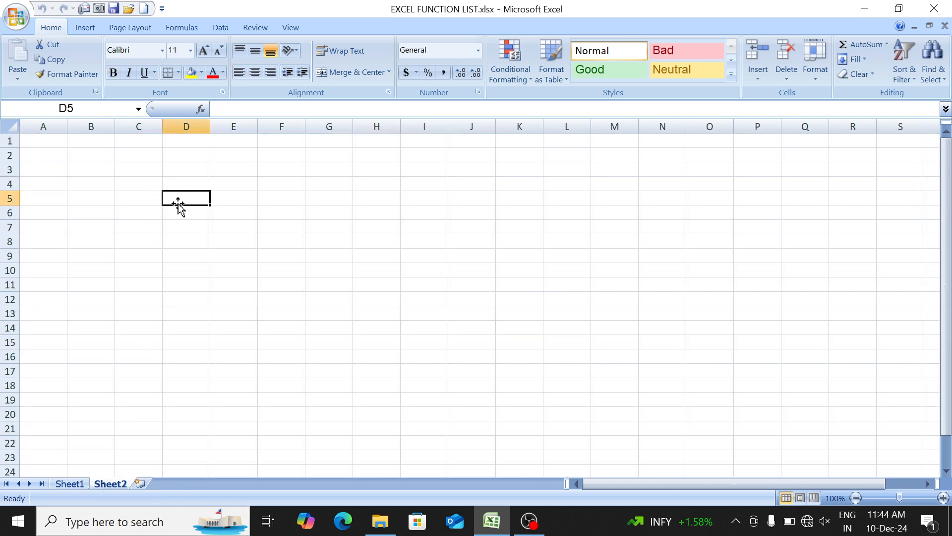
pyautogui.click(144, 245)
pyautogui.click(184, 214)
# - Enter the numbers 47, 34, 65, 67, 88, 98 and 34 by hand in cells D4 to D10
pyautogui.click(167, 188)
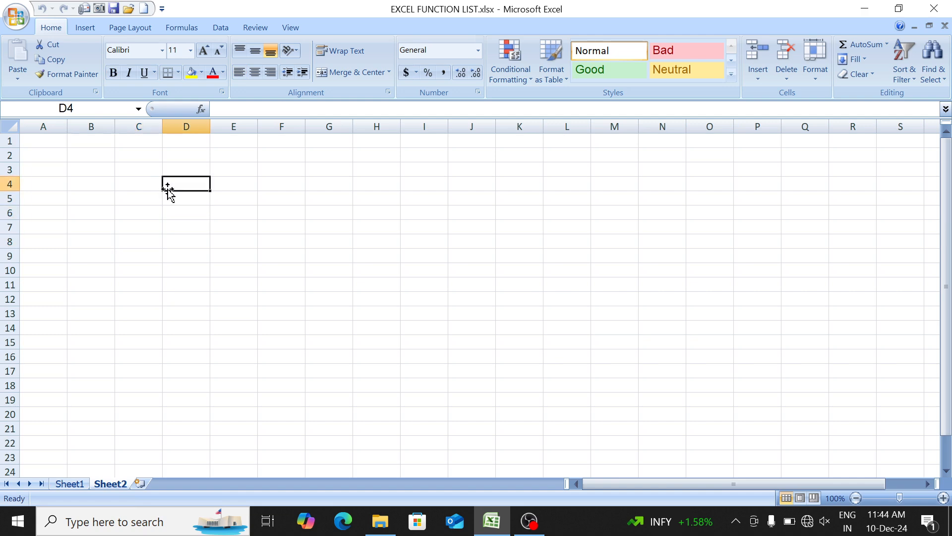
pyautogui.write('47')
pyautogui.click(168, 196)
pyautogui.write('34')
pyautogui.press('Return')
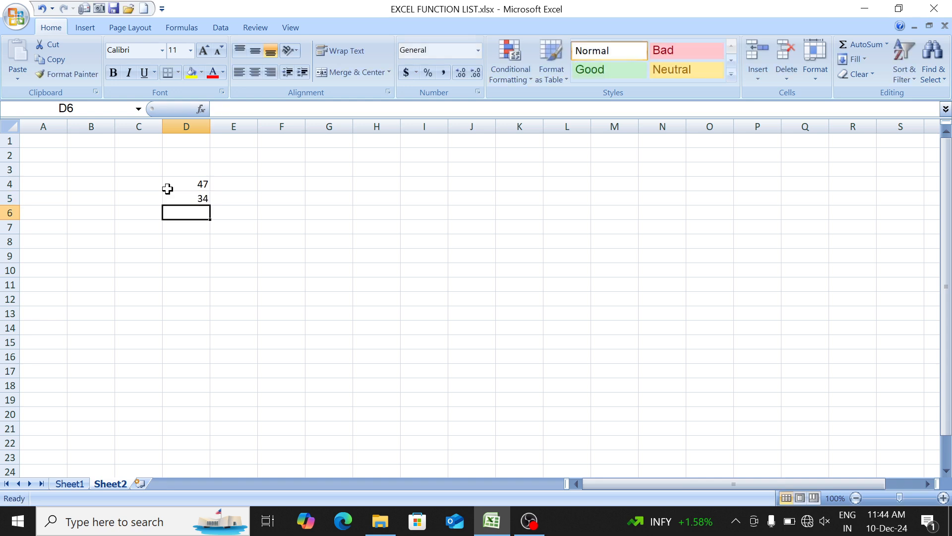
pyautogui.write('65')
pyautogui.press('Return')
pyautogui.write('67')
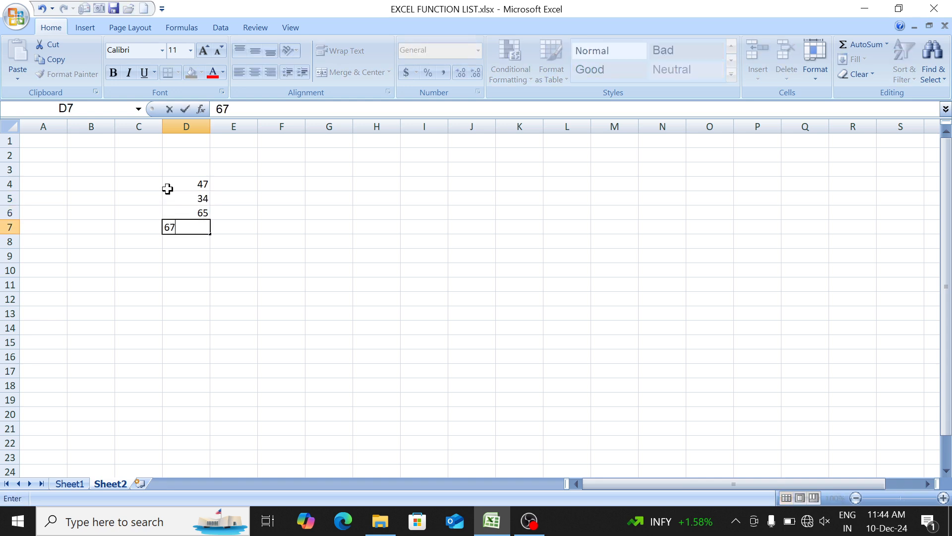
pyautogui.press('Return')
pyautogui.write('88')
pyautogui.press('Return')
pyautogui.write('98')
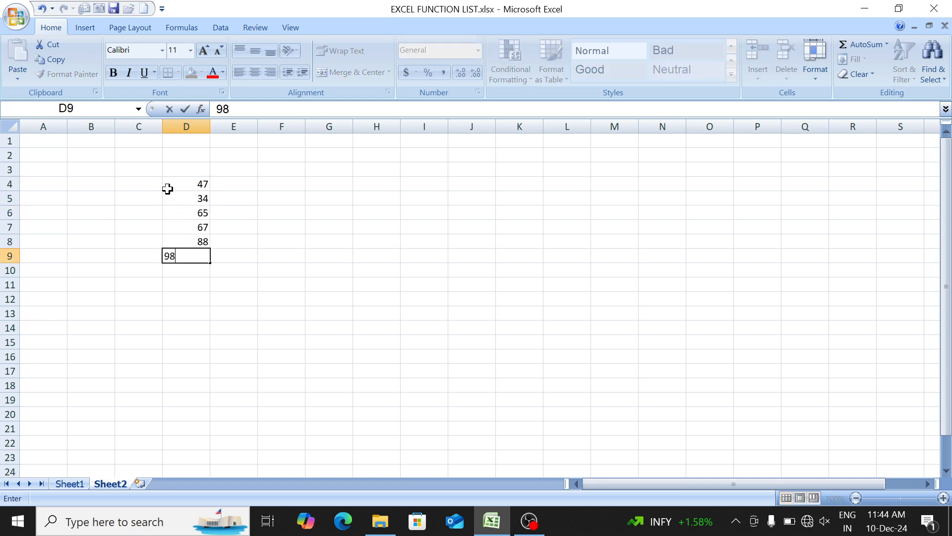
pyautogui.press('Return')
pyautogui.write('34')
pyautogui.press('Return')
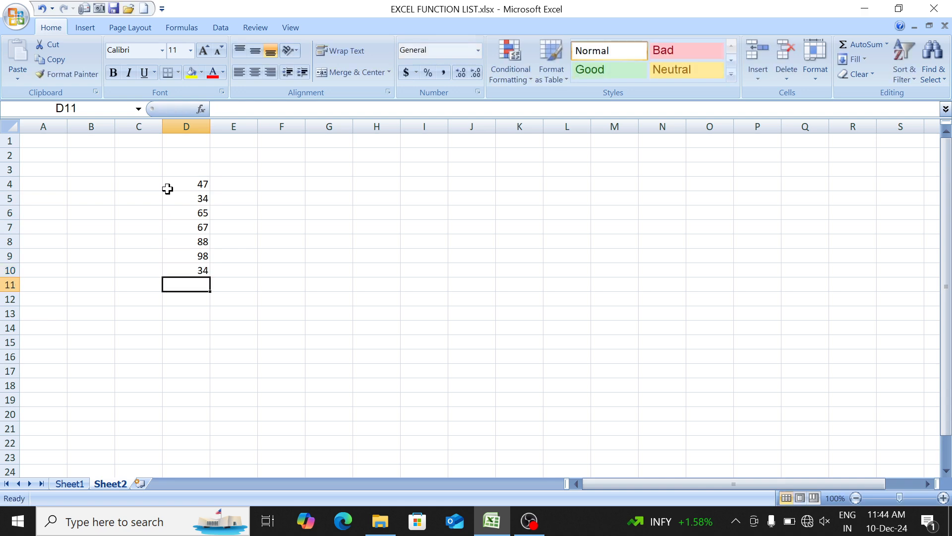
# - Clear the manually entered numbers from D4:D10
pyautogui.press('Up')
pyautogui.hotkey('ctrl', 'Up')
pyautogui.hotkey('ctrl', 'shift', 'Down')
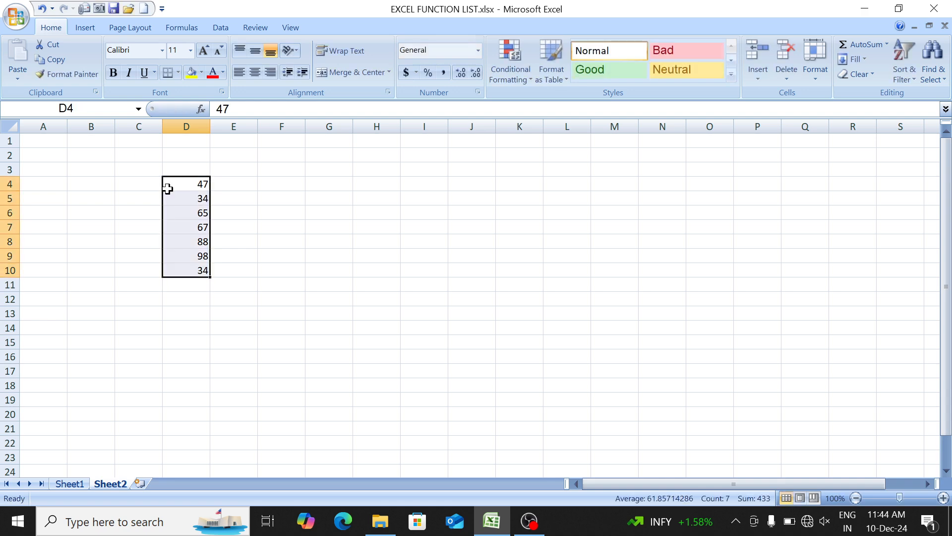
pyautogui.press('Delete')
# - Enter the formula =RANDBETWEEN(100,5000) in cell C3
pyautogui.press('Up')
pyautogui.press('Left')
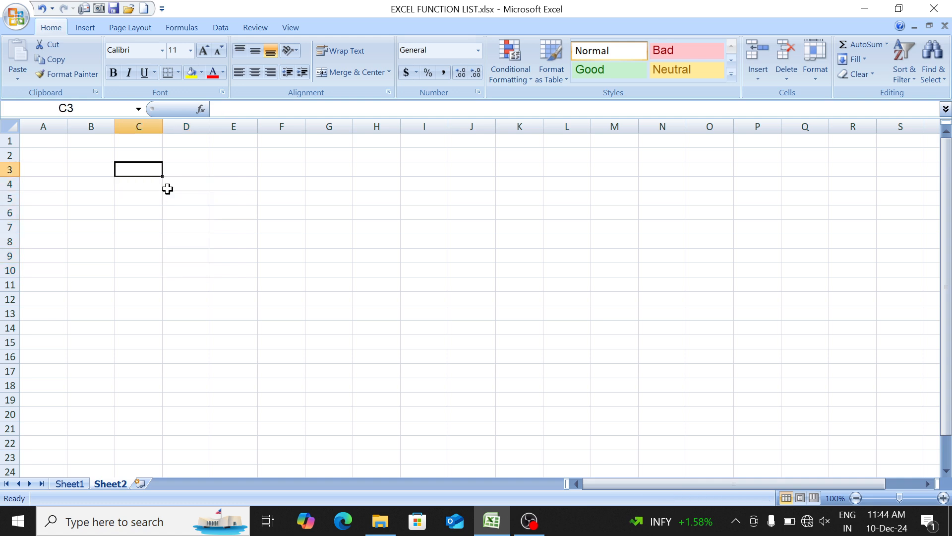
pyautogui.press('Down')
pyautogui.press('Up')
pyautogui.write('=')
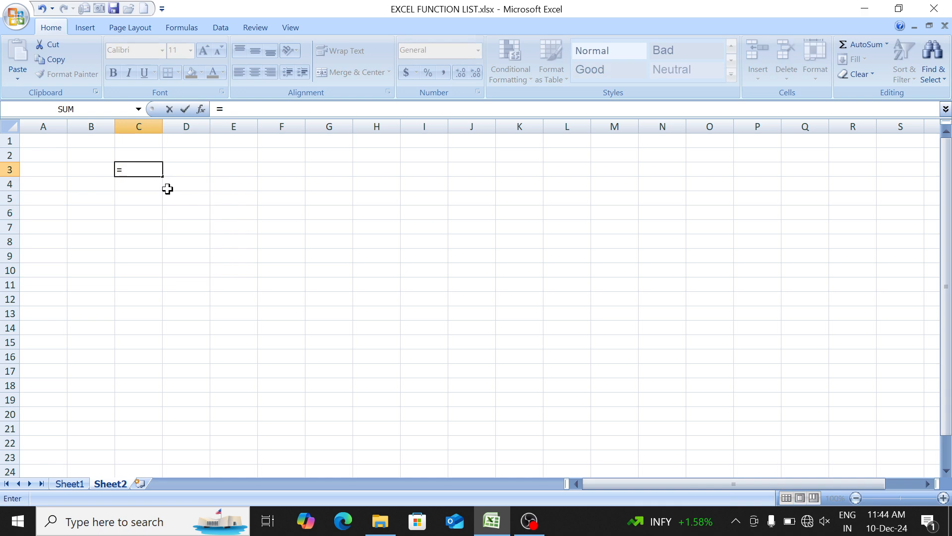
pyautogui.write('ran')
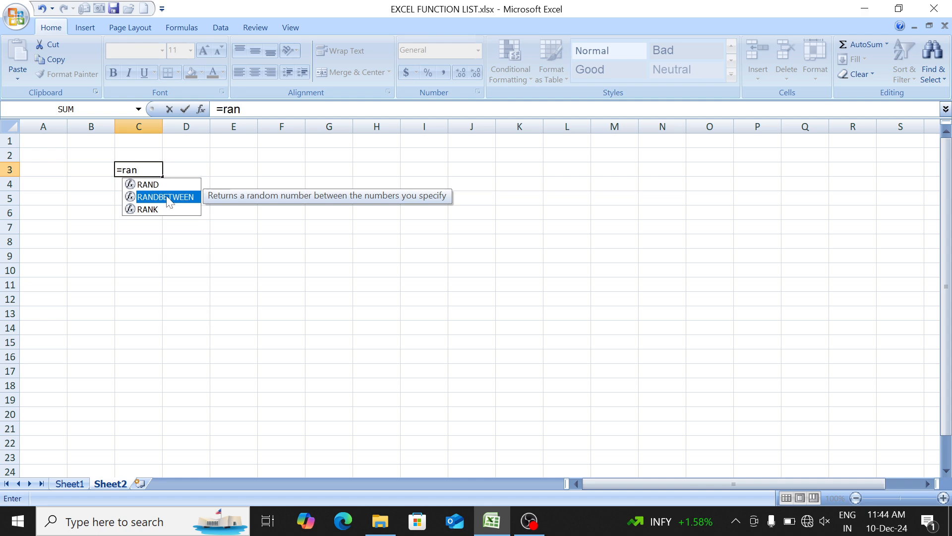
pyautogui.press('Up')
pyautogui.press('Down')
pyautogui.press('Down')
pyautogui.press('Up')
pyautogui.press('Up')
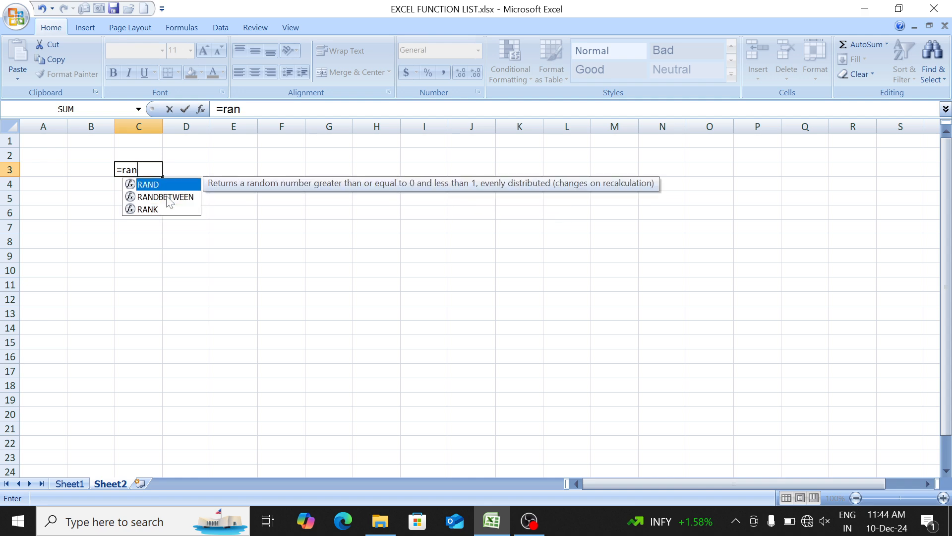
pyautogui.press('Down')
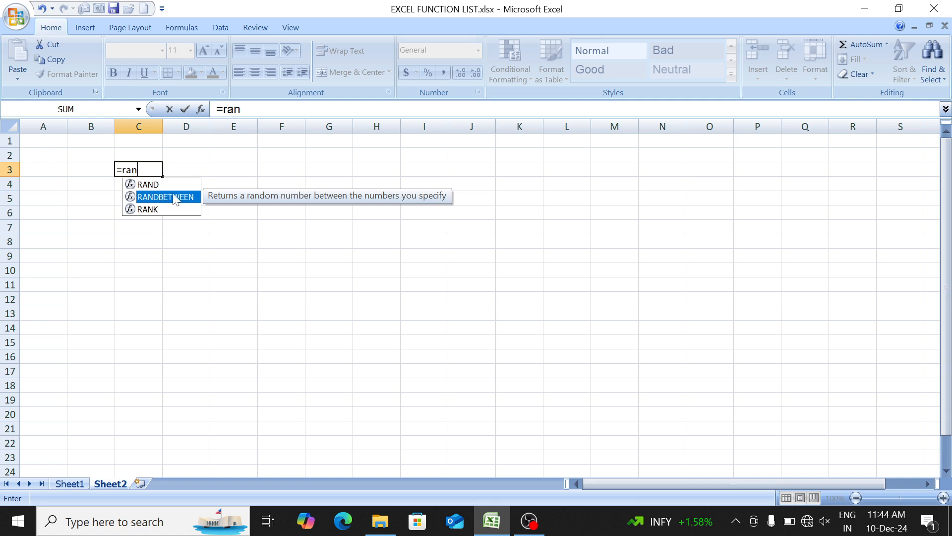
pyautogui.doubleClick(174, 199)
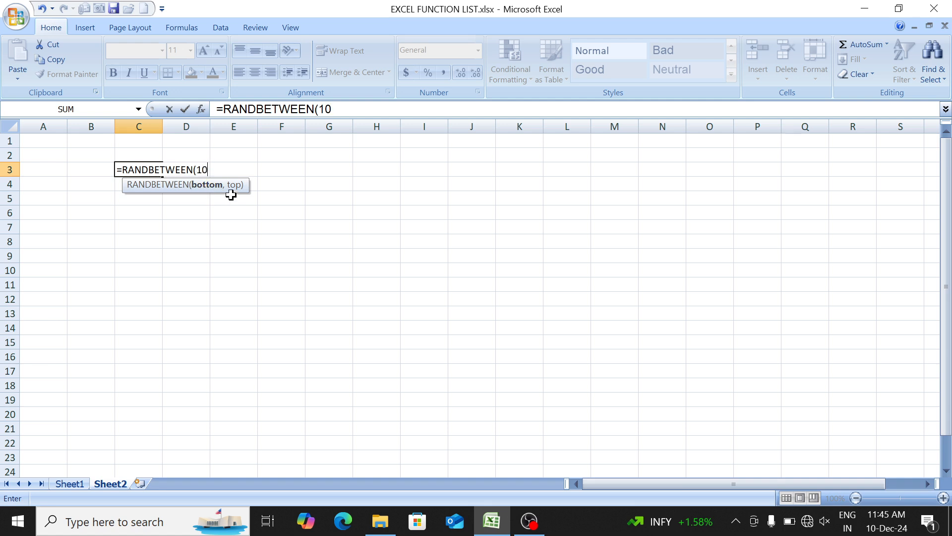
pyautogui.write(',5000')
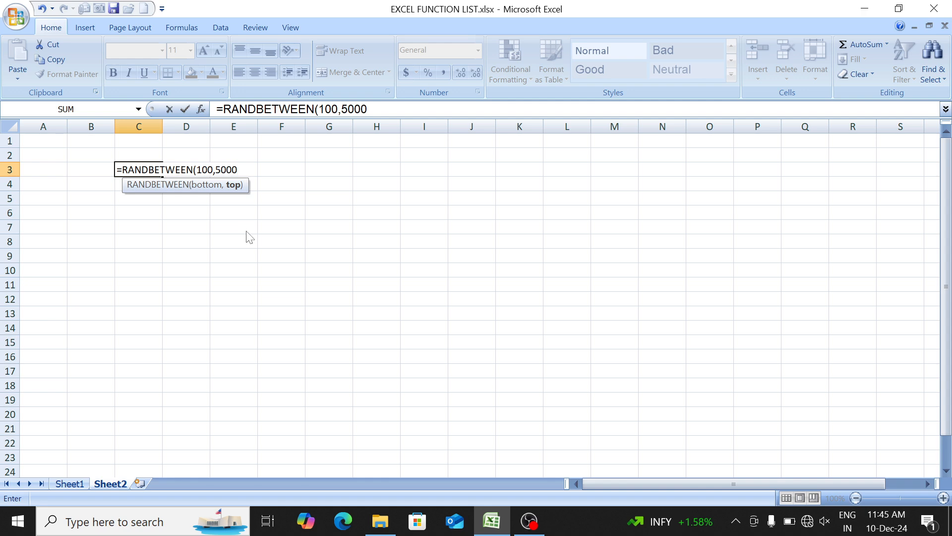
pyautogui.write(')')
pyautogui.press('Return')
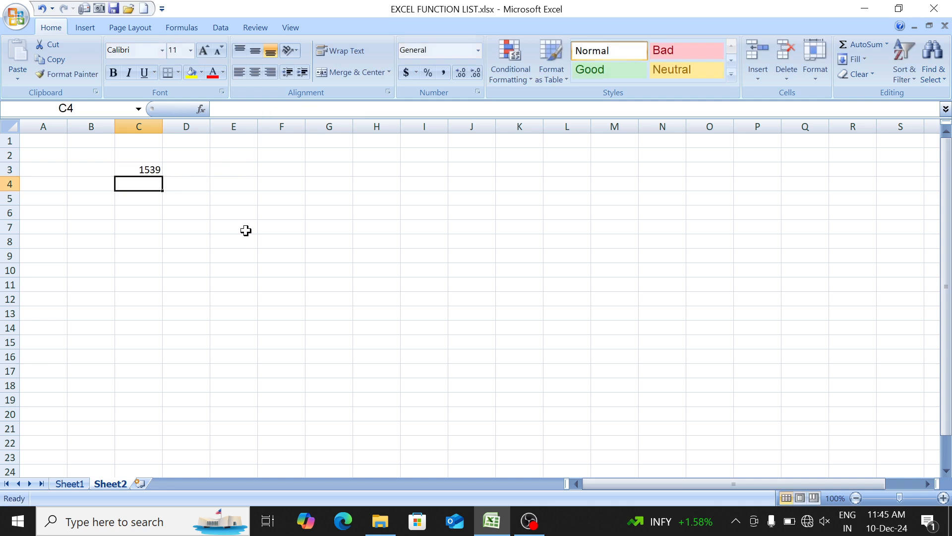
# - Fill the RANDBETWEEN formula from C3 down to row 19 and across to column H
pyautogui.press('Up')
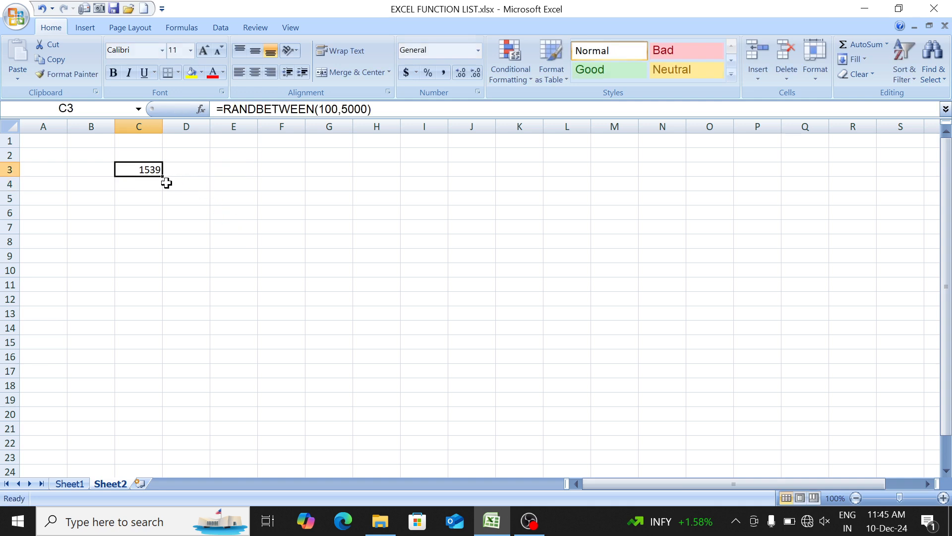
pyautogui.moveTo(161, 178); pyautogui.dragTo(158, 407)
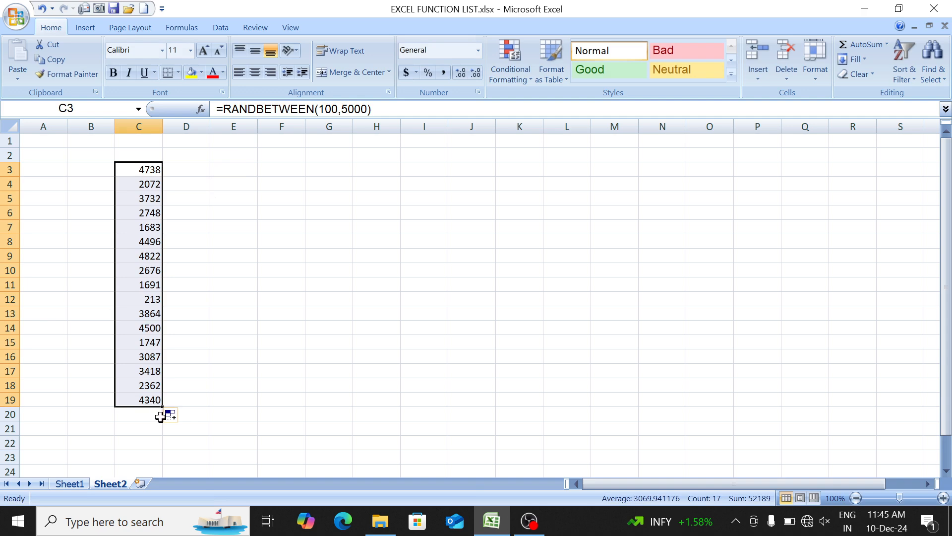
pyautogui.moveTo(163, 407); pyautogui.dragTo(410, 419)
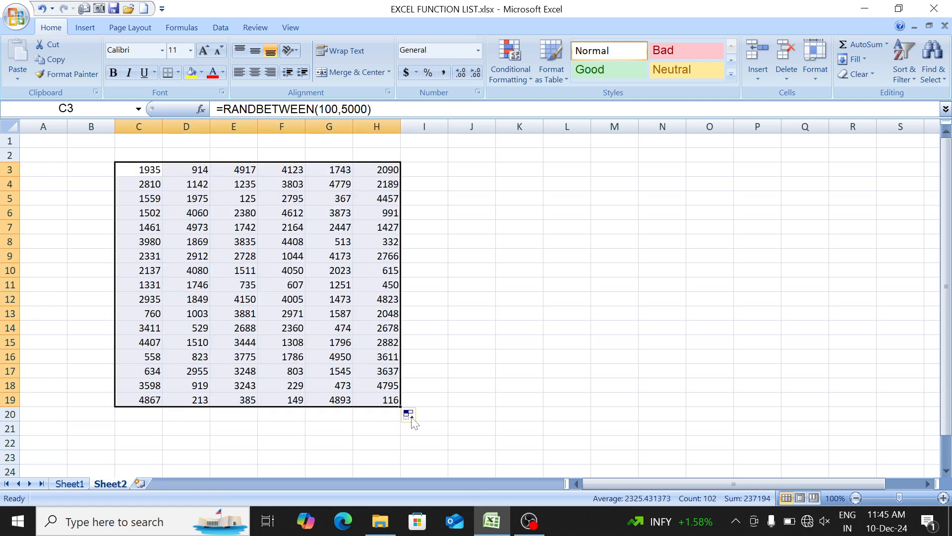
# - Format the range C3:H19 with all borders, centred alignment and bold text
pyautogui.click(166, 76)
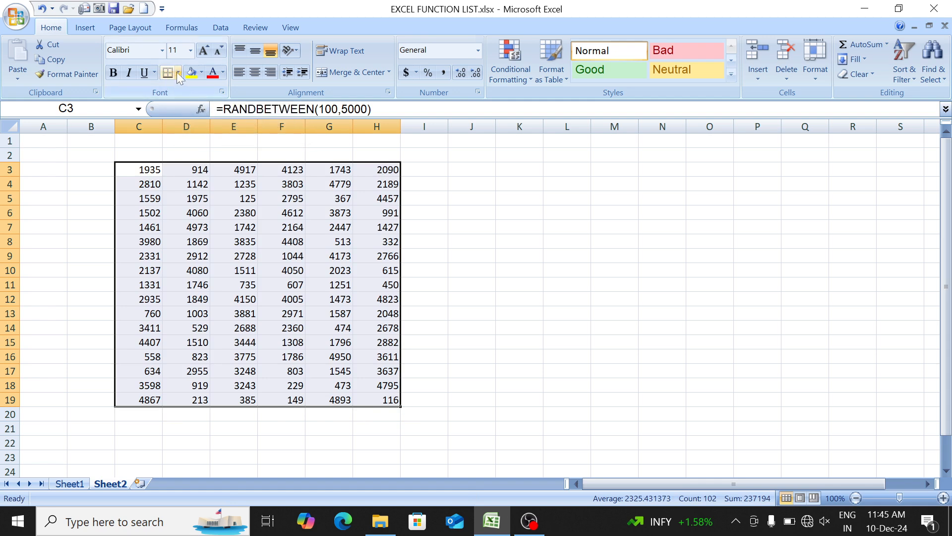
pyautogui.click(177, 72)
pyautogui.click(190, 185)
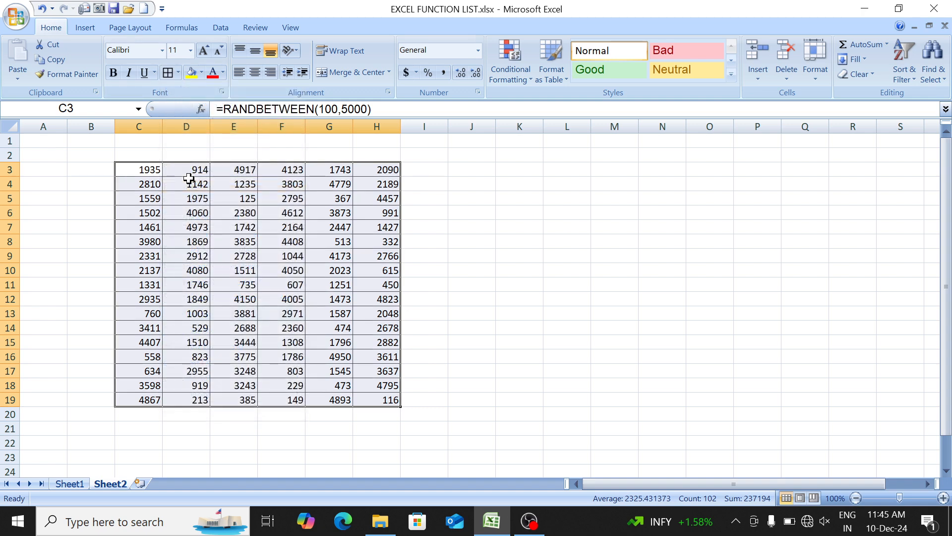
pyautogui.click(254, 72)
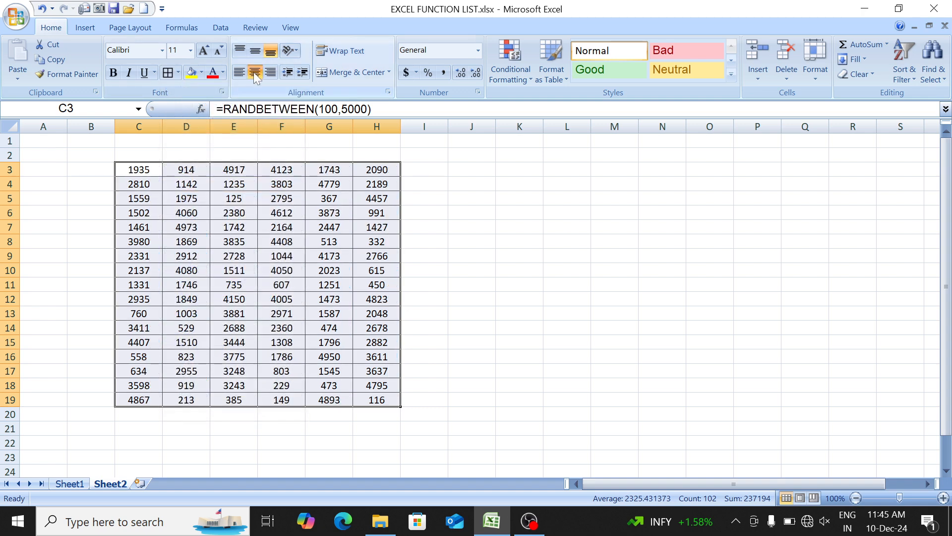
pyautogui.click(113, 74)
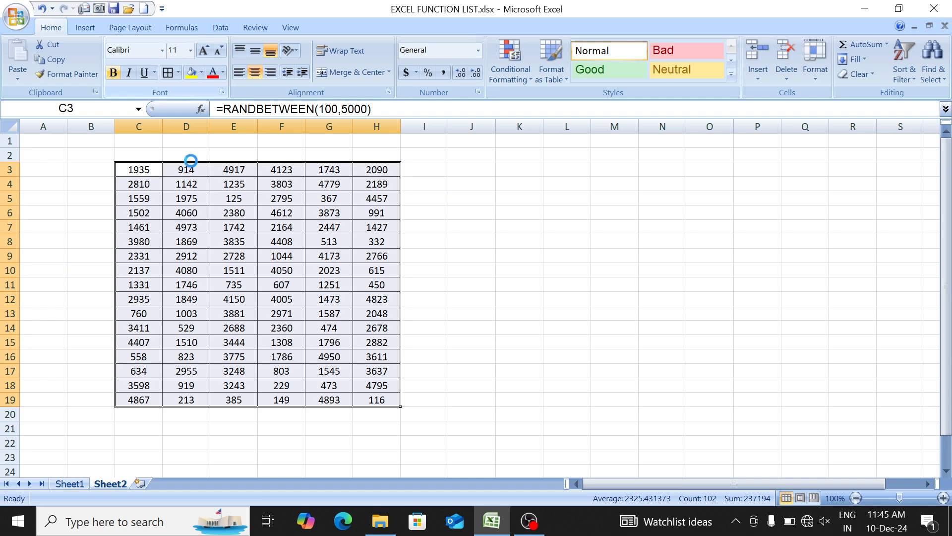
# - Enter the sample text hsjkf in L5, sdfsd in L7, eqw in L8 and dad in L9
pyautogui.click(227, 203)
pyautogui.click(214, 257)
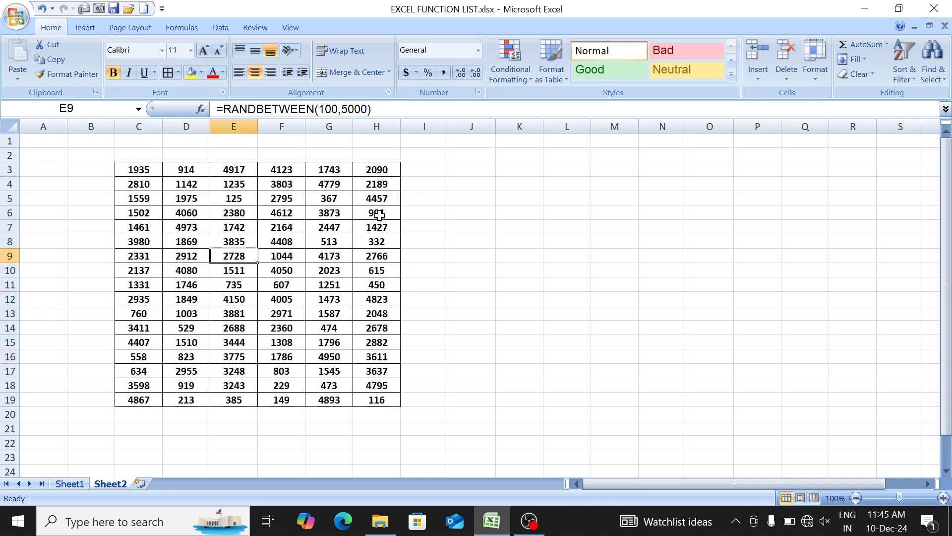
pyautogui.click(513, 227)
pyautogui.press('Right')
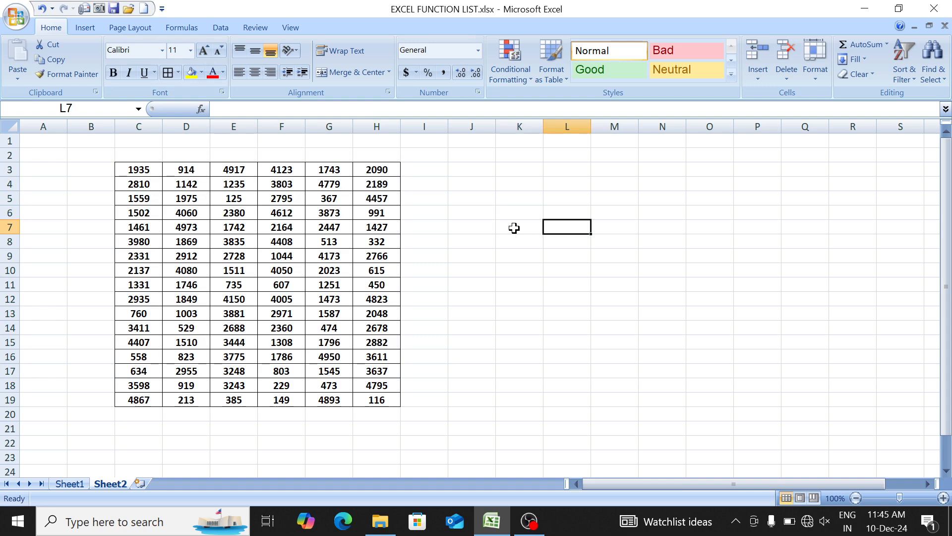
pyautogui.press('Up')
pyautogui.press('Up')
pyautogui.write('hsjkf')
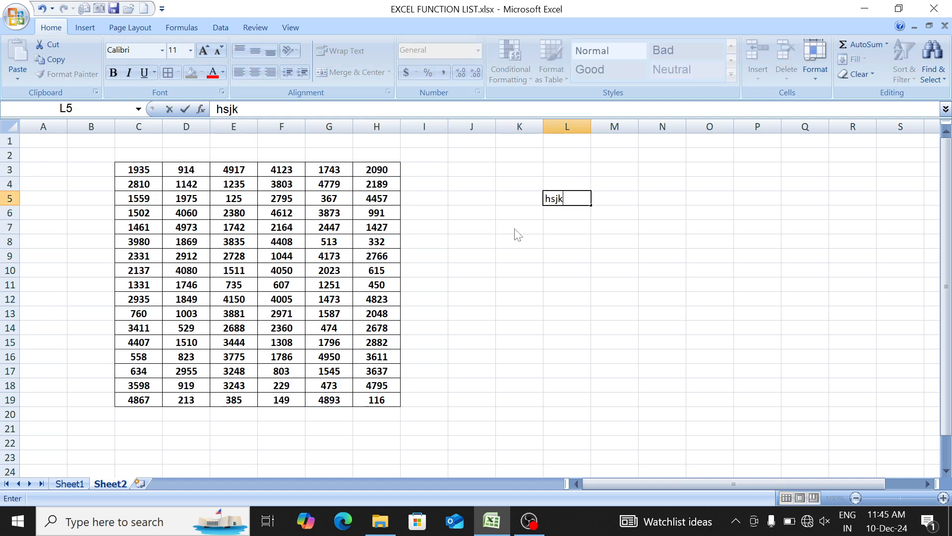
pyautogui.press('Return')
pyautogui.press('Down')
pyautogui.write('sdfsd')
pyautogui.press('Return')
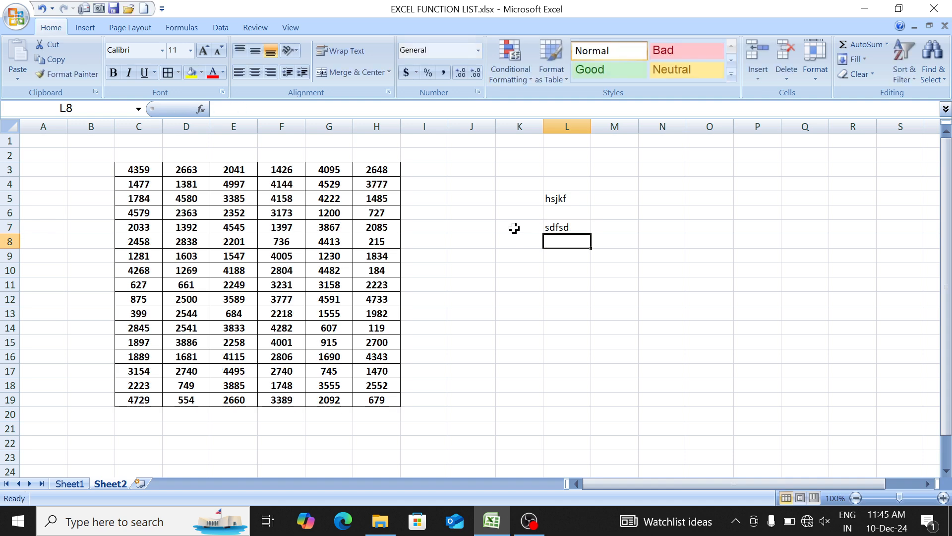
pyautogui.write('eqw')
pyautogui.press('Return')
pyautogui.write('dad')
pyautogui.press('Return')
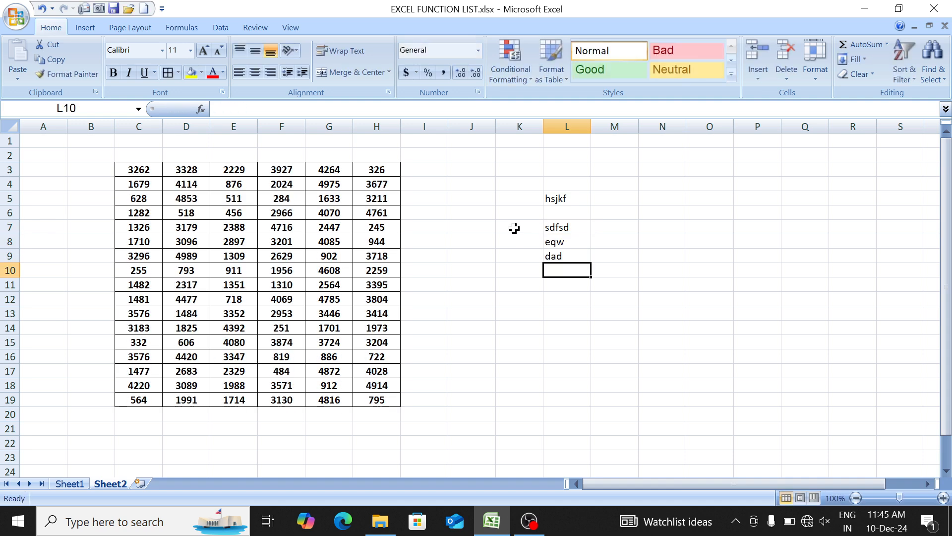
# - Enter the sample text as in L10, das in L11, weqw in L12 and sasa in L13
pyautogui.write('as')
pyautogui.press('Return')
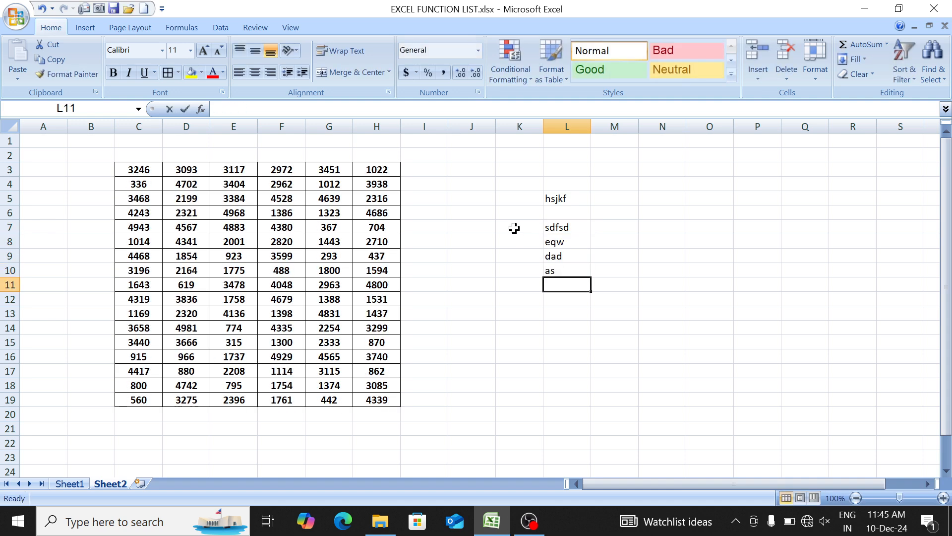
pyautogui.write('das')
pyautogui.press('Return')
pyautogui.write('weqw')
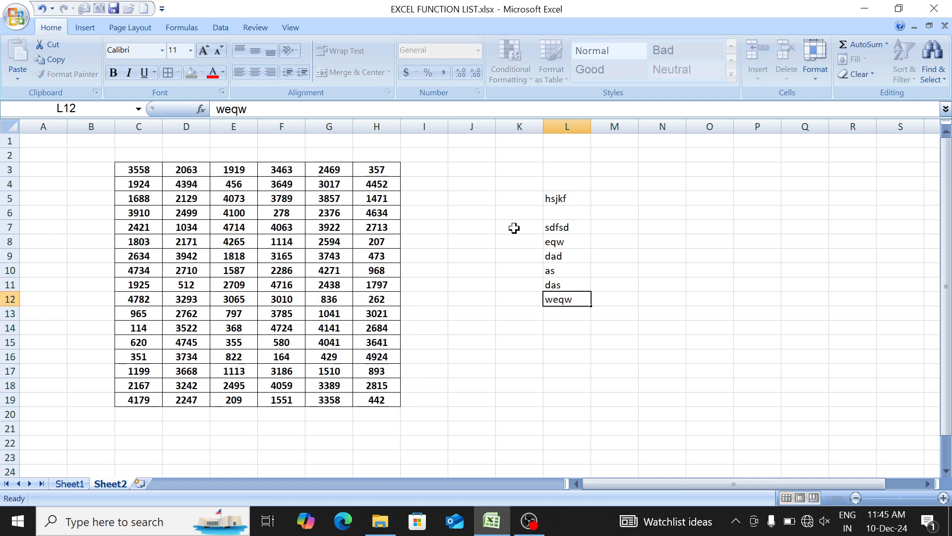
pyautogui.press('Return')
pyautogui.write('sasa')
pyautogui.press('Return')
# - Replace the text in L10 with asd and recalculate the worksheet several times
pyautogui.press('Up')
pyautogui.press('Up')
pyautogui.press('Up')
pyautogui.press('Up')
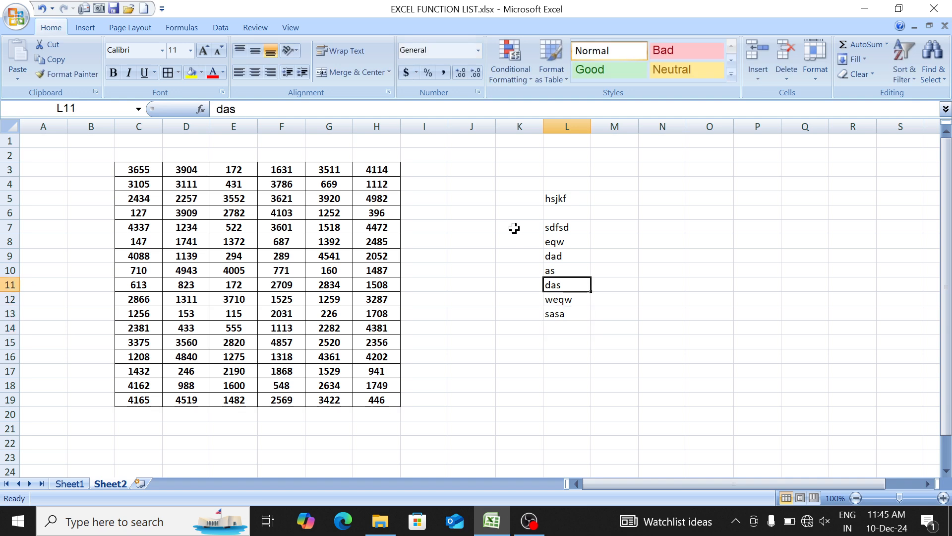
pyautogui.write('asd')
pyautogui.press('Up')
pyautogui.press('Up')
pyautogui.press('Up')
pyautogui.press('Up')
pyautogui.press('Right')
pyautogui.press('F9')
pyautogui.press('F9')
pyautogui.press('F9')
pyautogui.press('F9')
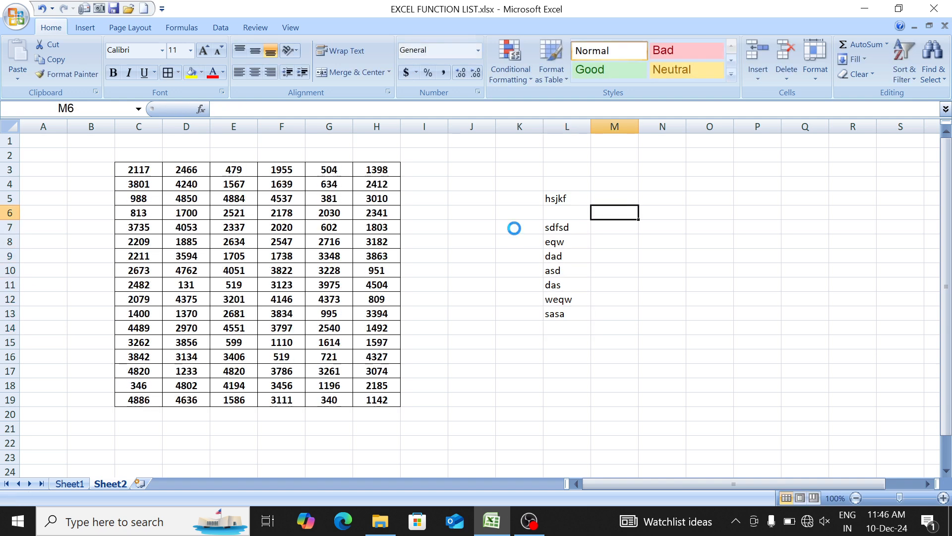
# - Clear all the sample text from column L beside the number table
pyautogui.moveTo(520, 189); pyautogui.dragTo(627, 368)
pyautogui.press('Delete')
pyautogui.click(570, 286)
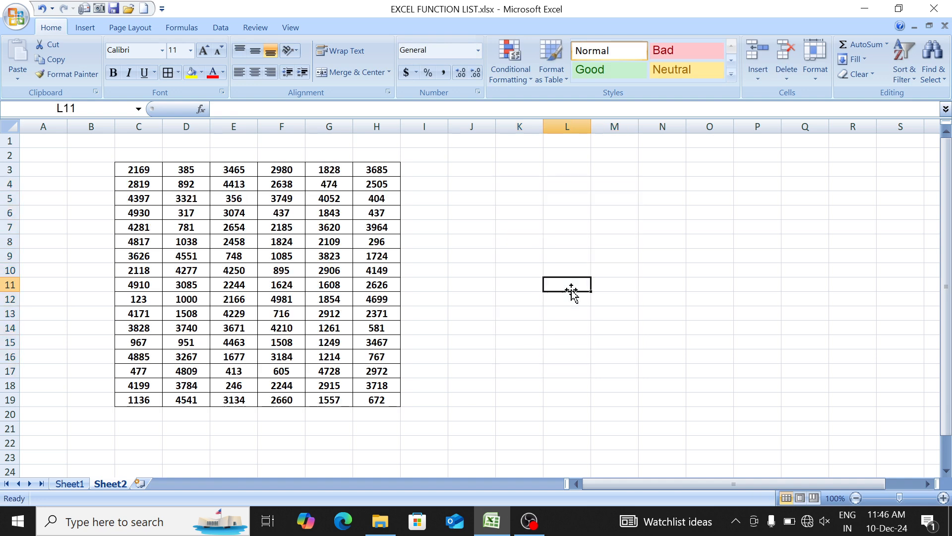
# - Copy C3:H19 and paste it over itself as values only, and check a few cells for remaining formulas
pyautogui.moveTo(143, 170); pyautogui.dragTo(365, 395)
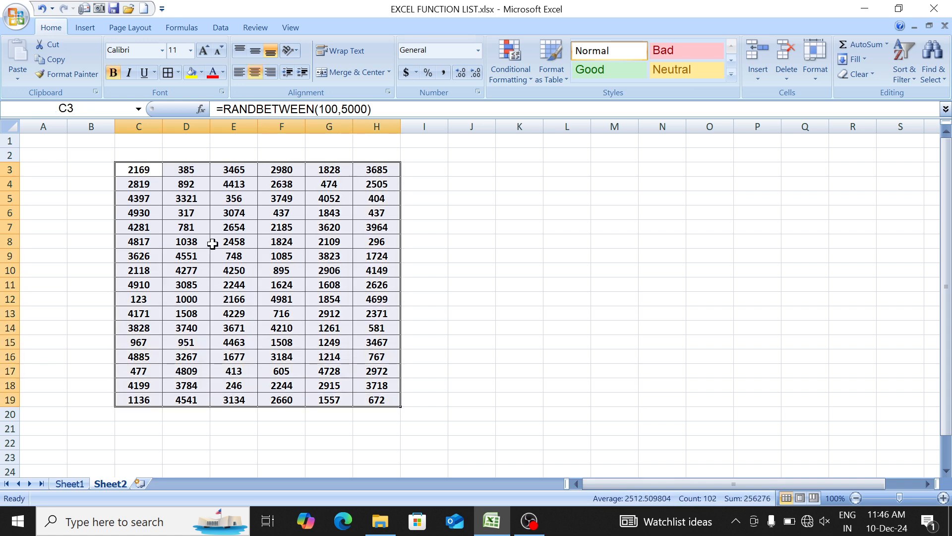
pyautogui.click(55, 60)
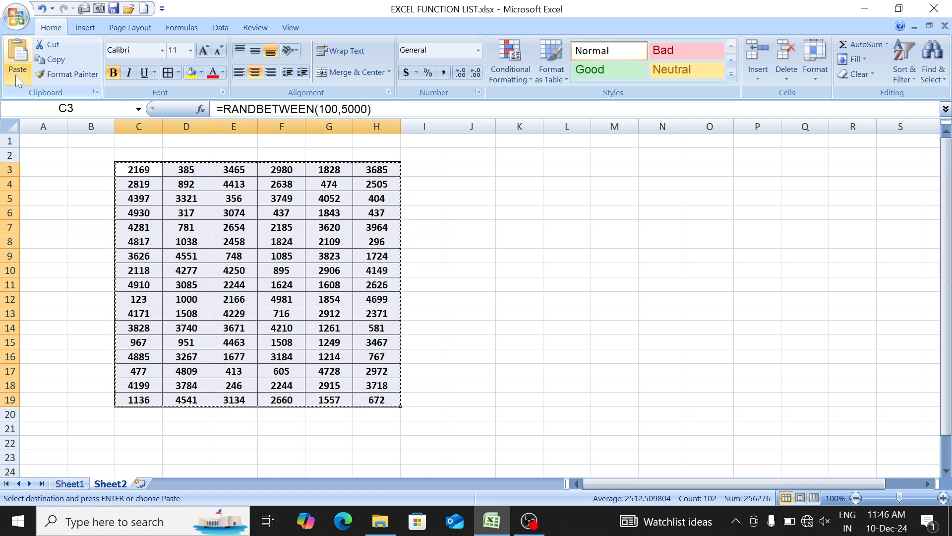
pyautogui.click(20, 76)
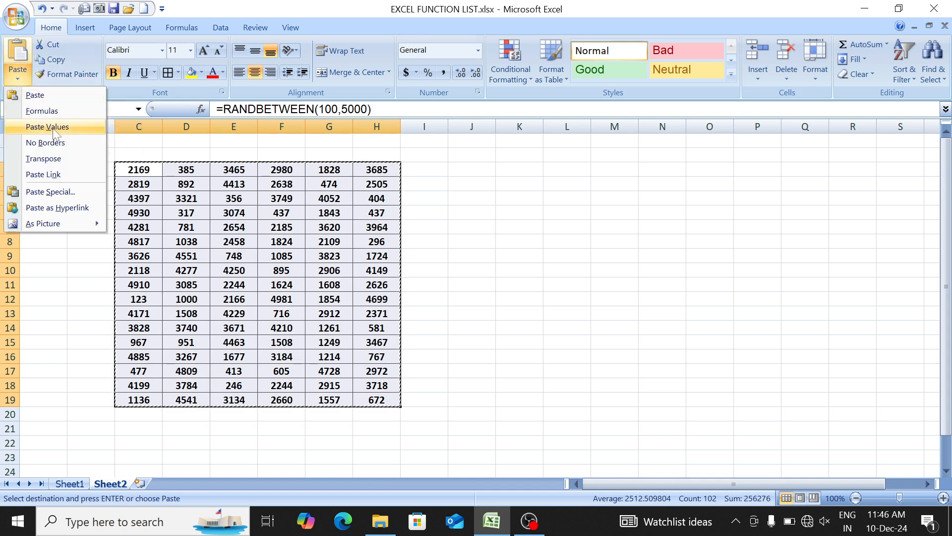
pyautogui.click(47, 126)
pyautogui.click(196, 252)
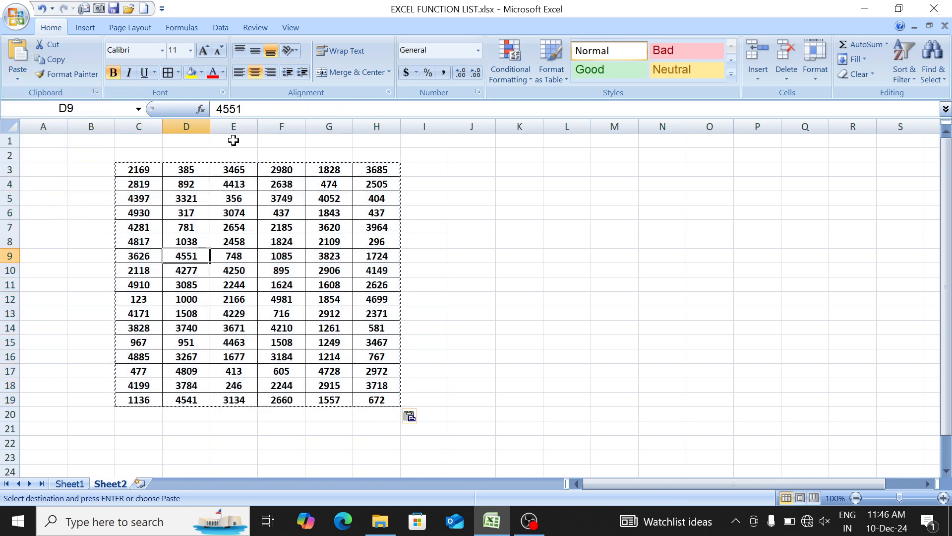
pyautogui.click(248, 212)
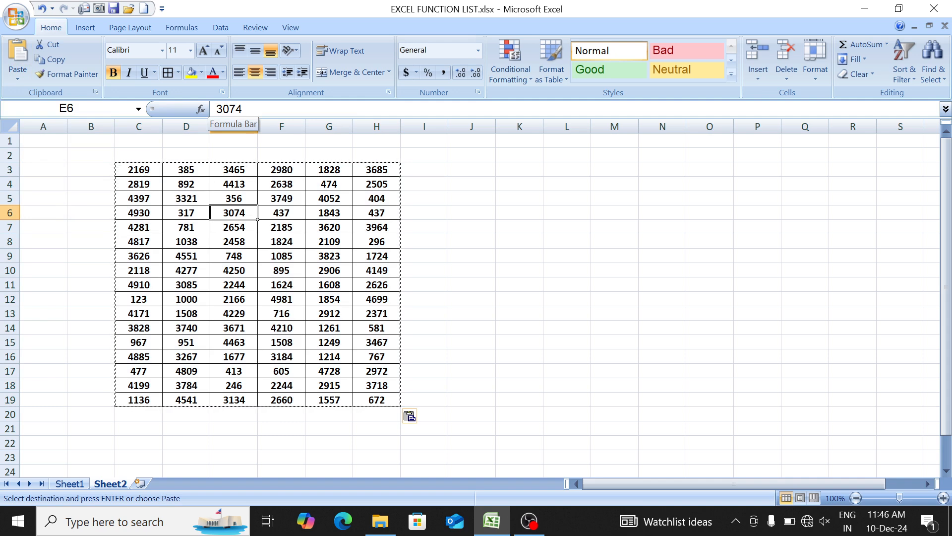
pyautogui.click(283, 212)
# - Enter the sample text asdas in cells L6 and L7
pyautogui.click(553, 237)
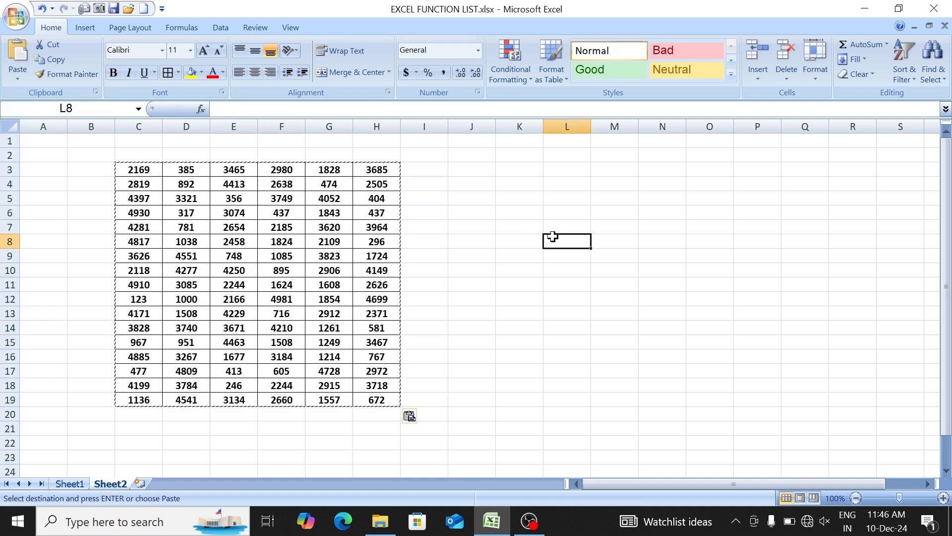
pyautogui.press('Up')
pyautogui.press('Up')
pyautogui.press('Up')
pyautogui.press('Down')
pyautogui.write('asdas')
pyautogui.press('Return')
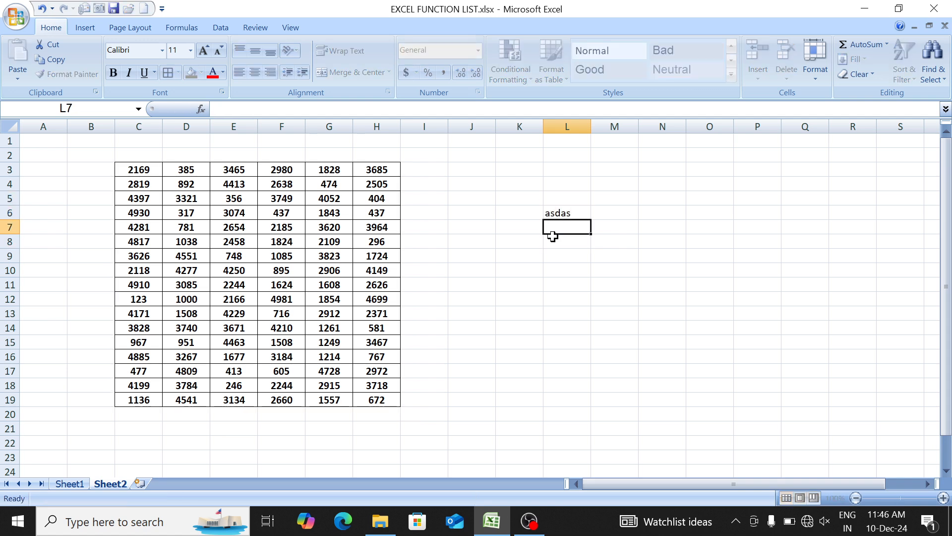
pyautogui.write('asdas')
# - Enter the sample text qwewq in cell N10
pyautogui.press('Right')
pyautogui.press('Down')
pyautogui.press('Down')
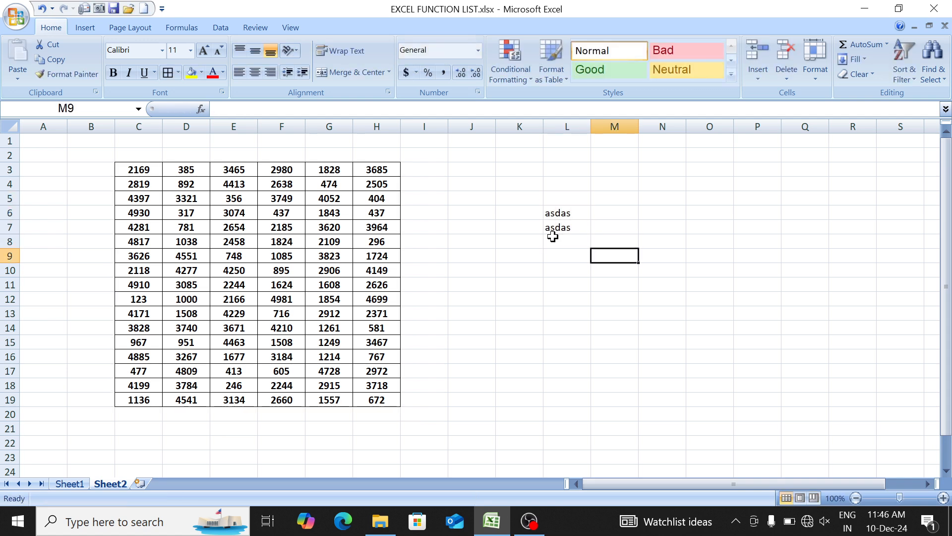
pyautogui.press('Right')
pyautogui.press('Down')
pyautogui.write('qwewq')
pyautogui.press('Return')
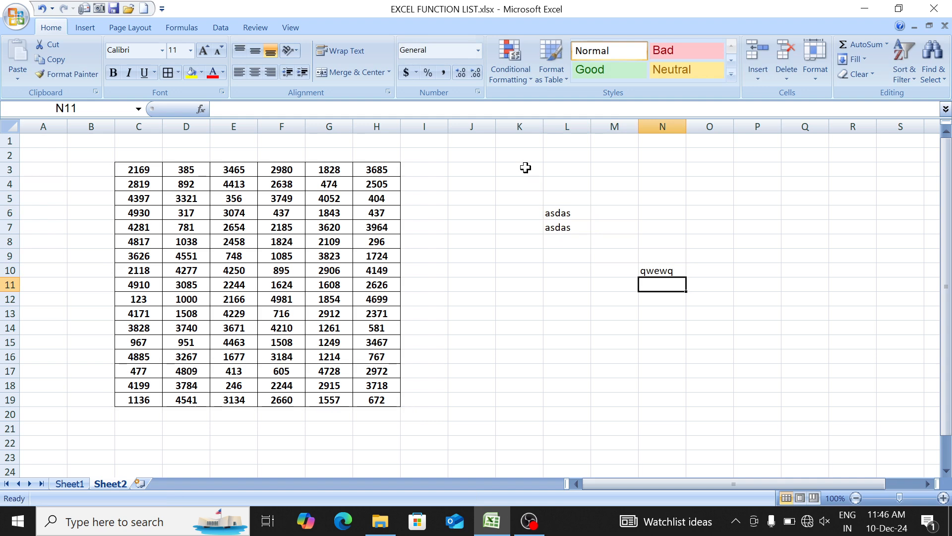
# - Clear the sample text from the range K3:O15
pyautogui.moveTo(524, 167); pyautogui.dragTo(707, 339)
pyautogui.press('Delete')
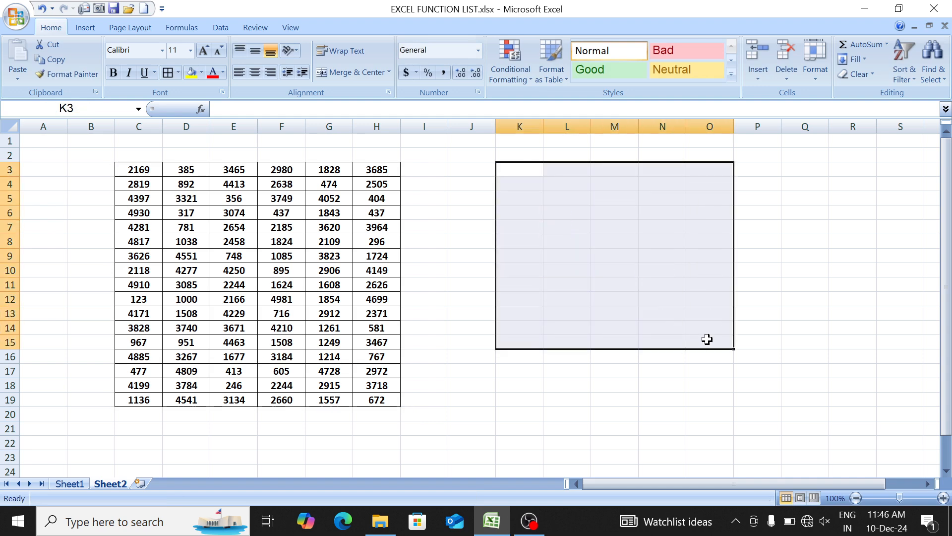
pyautogui.press('Left')
pyautogui.press('Down')
pyautogui.press('Down')
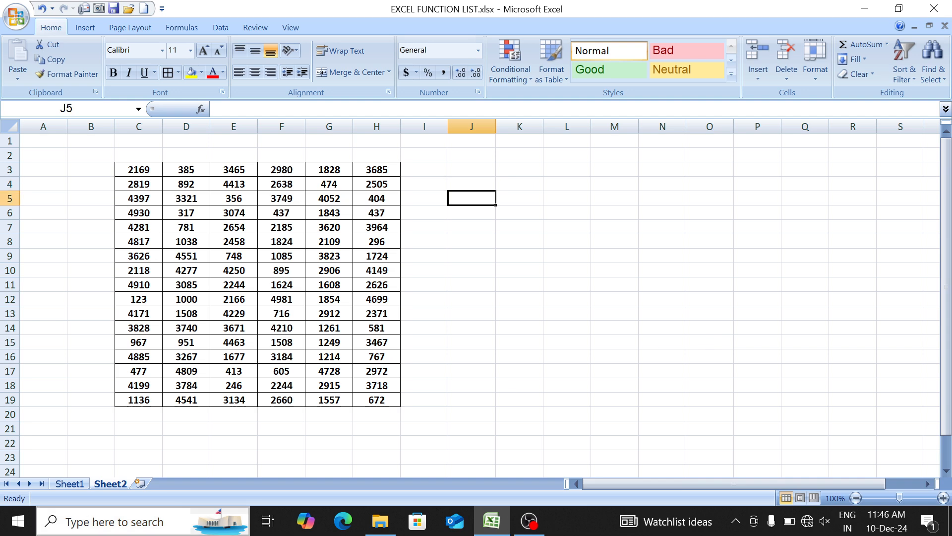
pyautogui.click(65, 474)
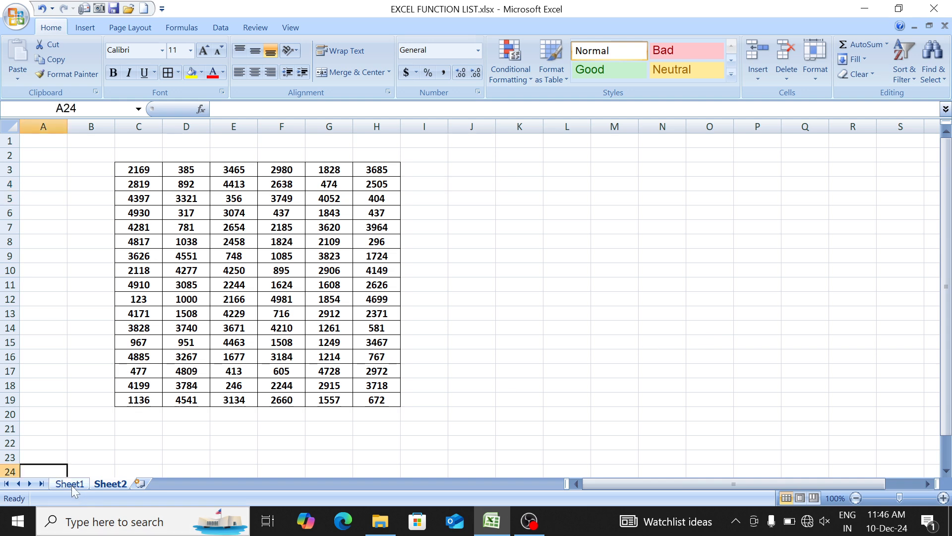
pyautogui.click(71, 485)
pyautogui.click(99, 484)
# - Enter the formula =RAND() in cell L6
pyautogui.click(560, 213)
pyautogui.write('=')
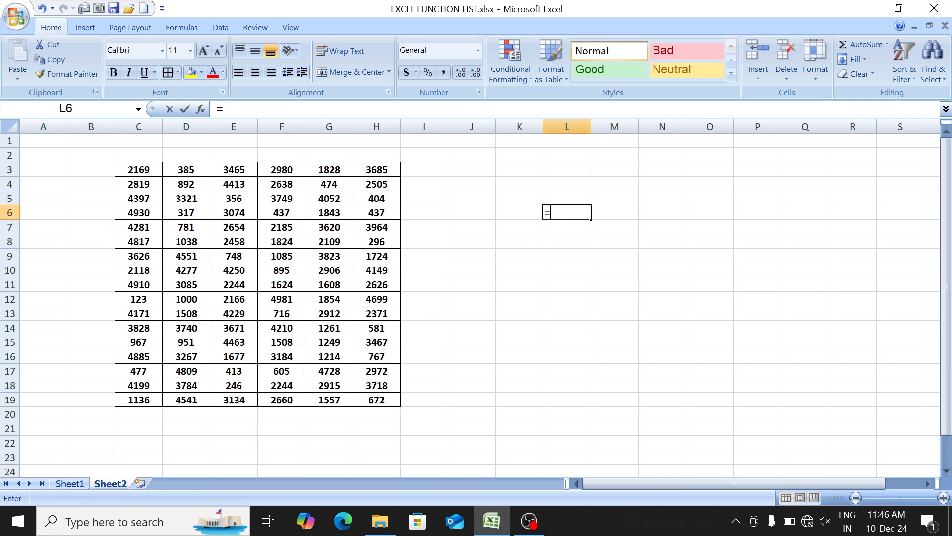
pyautogui.write('ran')
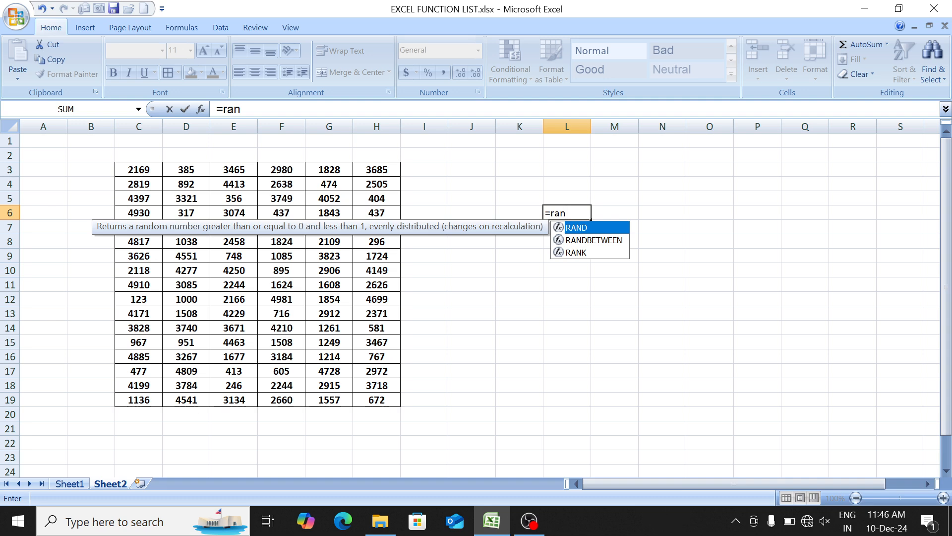
pyautogui.press('Down')
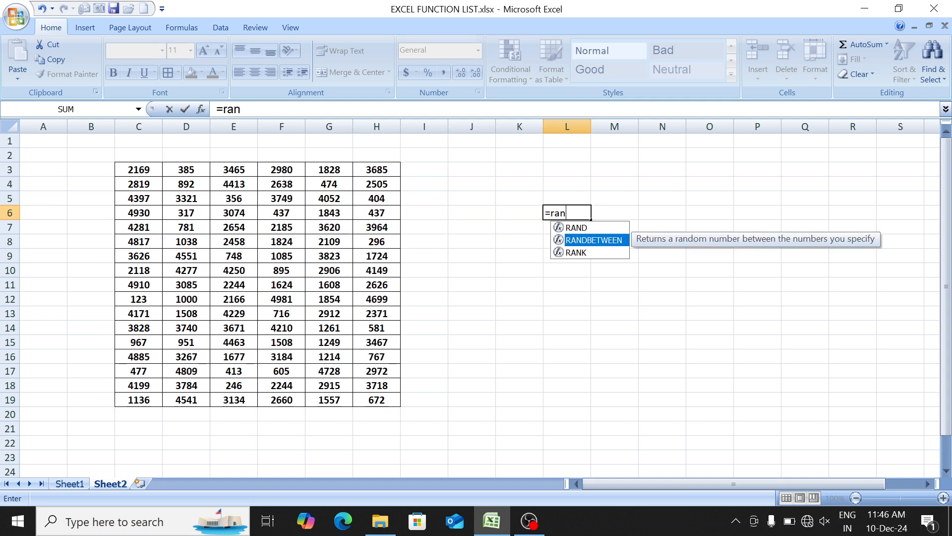
pyautogui.press('Up')
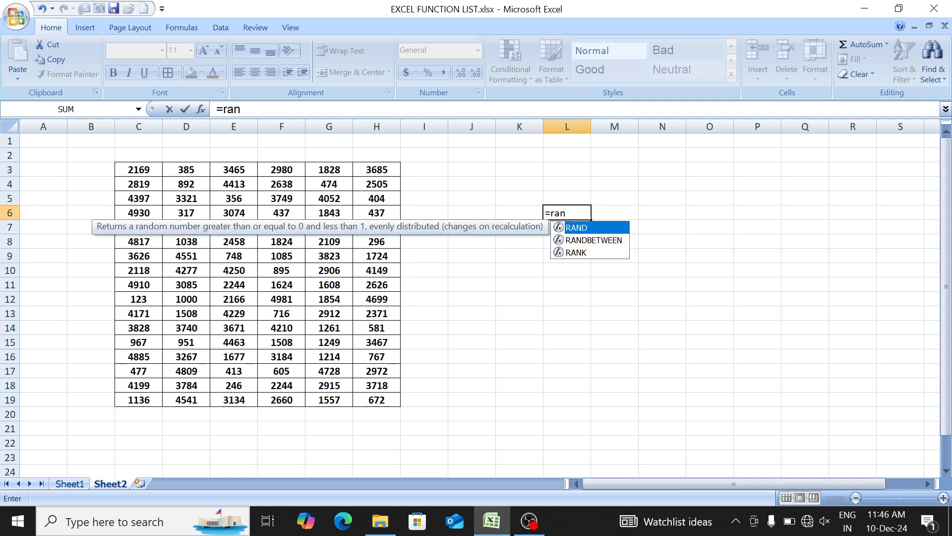
pyautogui.press('Tab')
pyautogui.write(')')
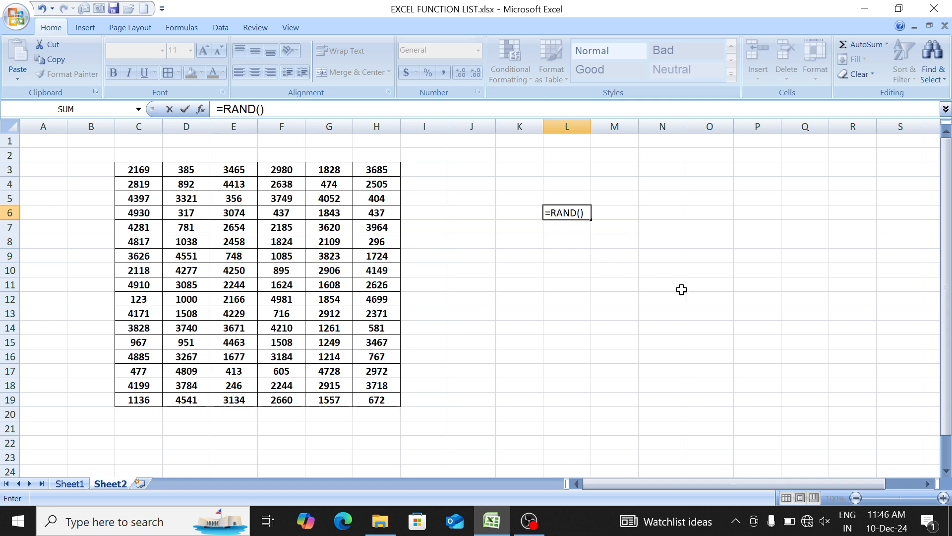
pyautogui.press('Return')
# - Fill the RAND formula from L6 down to L16 and clear that range
pyautogui.press('Up')
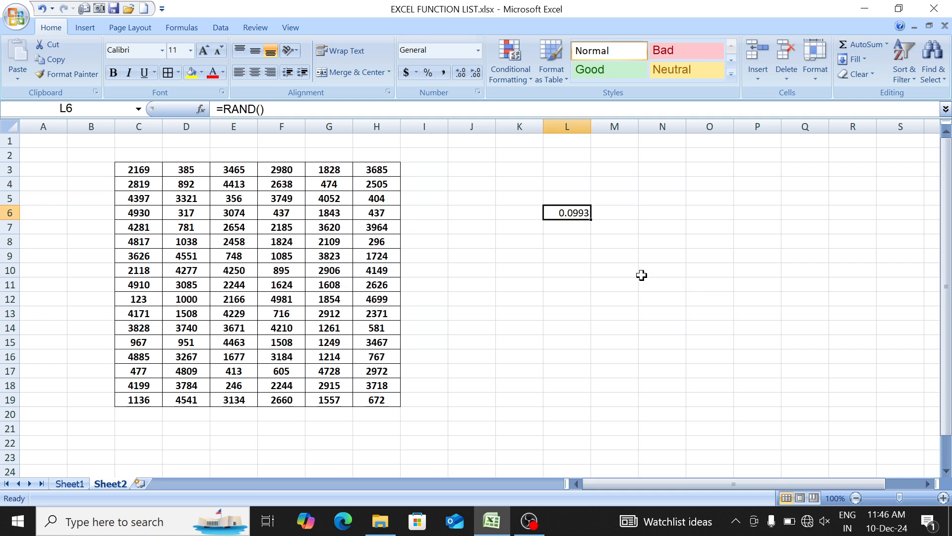
pyautogui.moveTo(590, 232); pyautogui.dragTo(596, 367)
pyautogui.press('Delete')
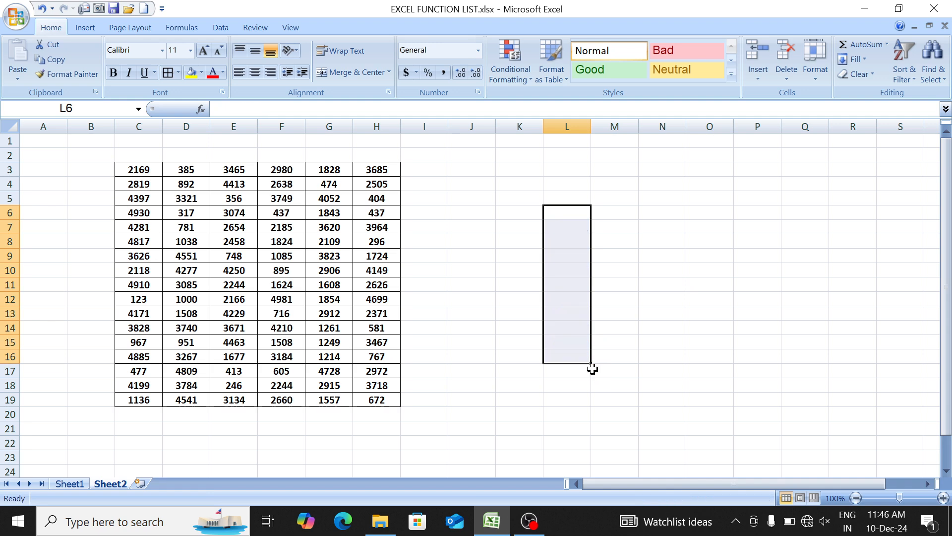
pyautogui.press('Up')
pyautogui.press('Left')
pyautogui.press('Left')
pyautogui.press('Left')
pyautogui.press('Left')
pyautogui.press('Left')
pyautogui.press('Left')
pyautogui.press('Up')
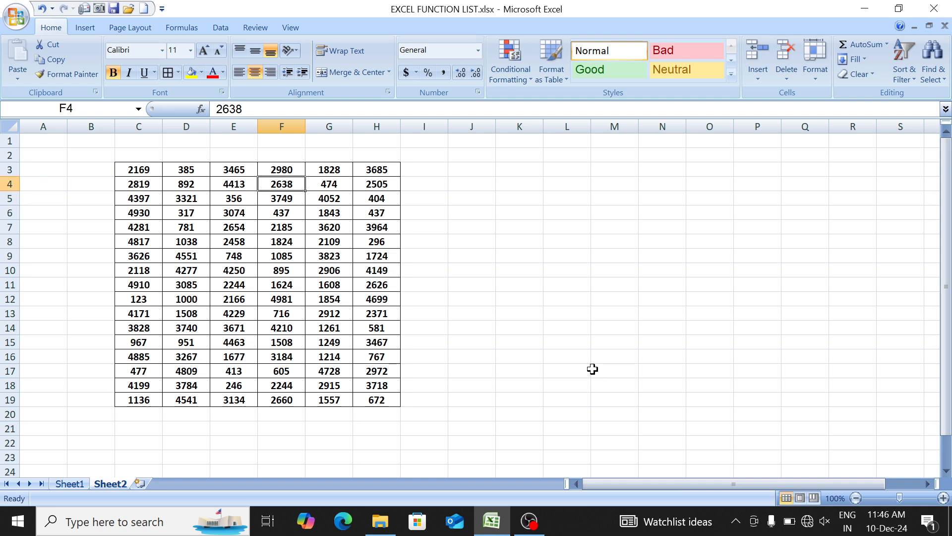
pyautogui.press('Left')
pyautogui.press('Left')
pyautogui.press('Up')
pyautogui.press('Left')
pyautogui.hotkey('ctrl', 'shift', 'Down')
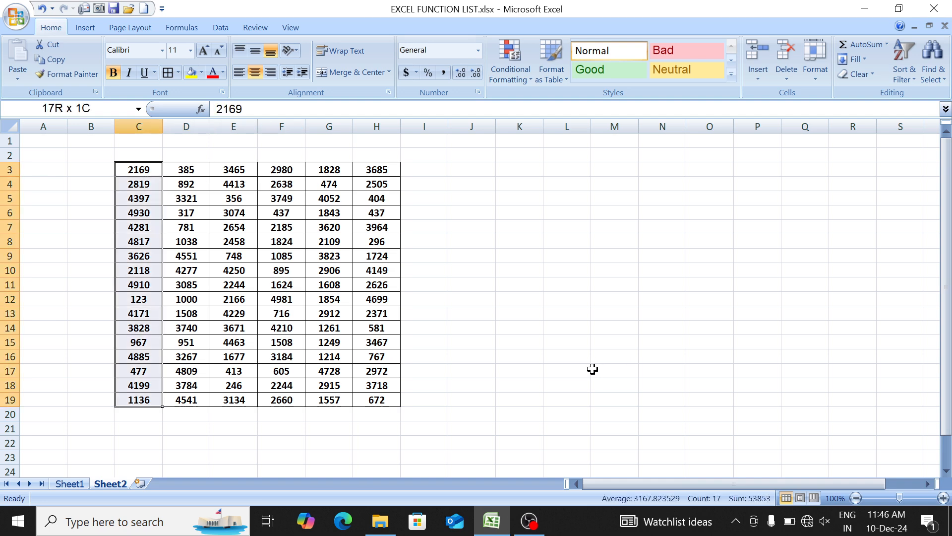
pyautogui.hotkey('ctrl', 'shift', 'Right')
pyautogui.hotkey('ctrl', 'shift', 'Up')
pyautogui.hotkey('ctrl', 'shift', 'Left')
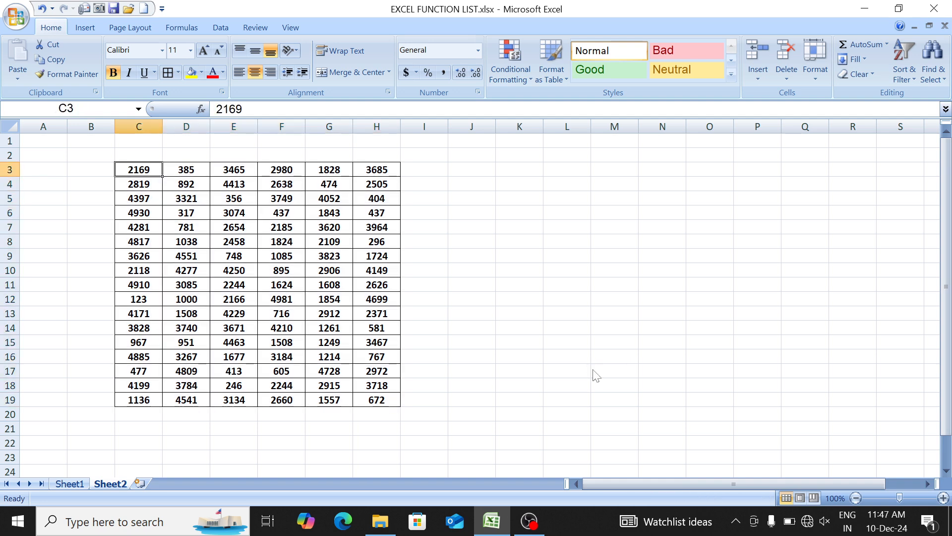
# - Look up the MAX and MIN entries in the function list on Sheet1 and return to Sheet2
pyautogui.hotkey('ctrl', 'pageup')
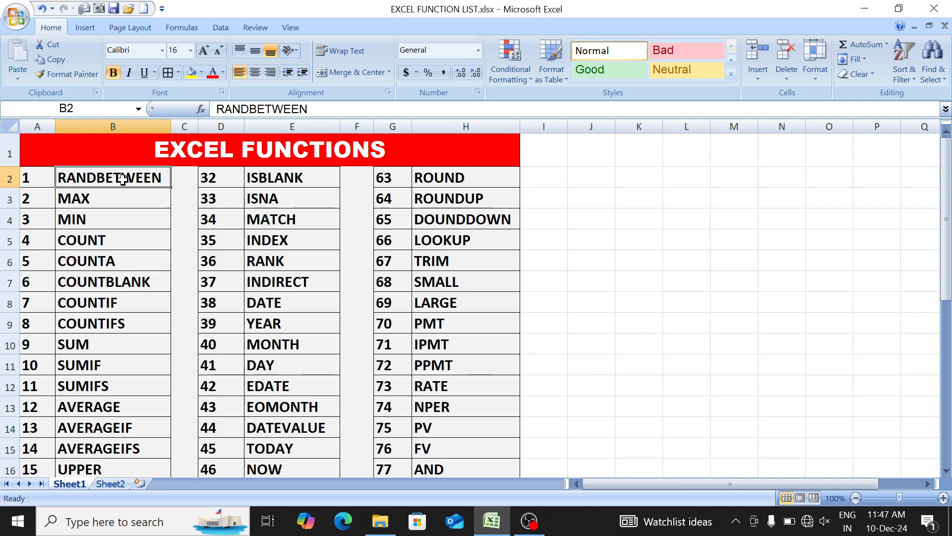
pyautogui.click(125, 200)
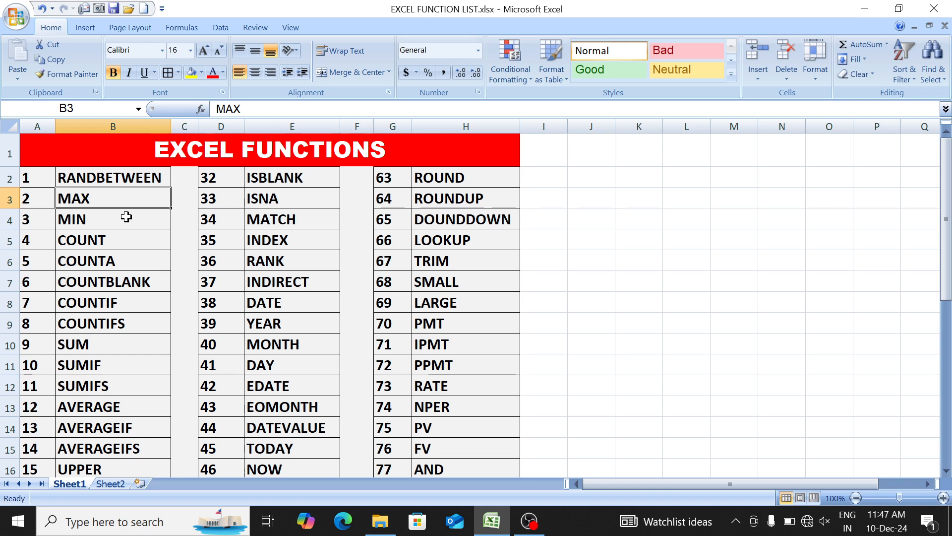
pyautogui.click(127, 219)
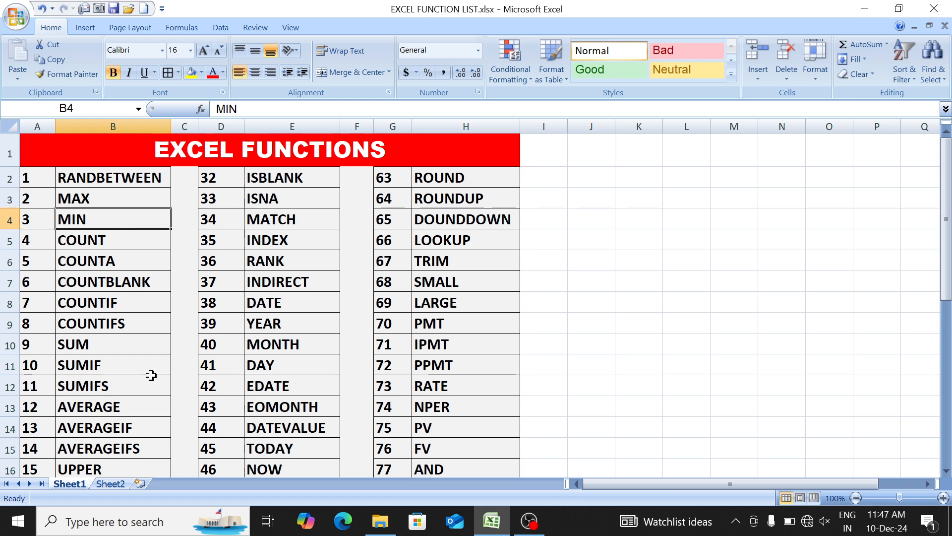
pyautogui.click(115, 484)
pyautogui.click(177, 212)
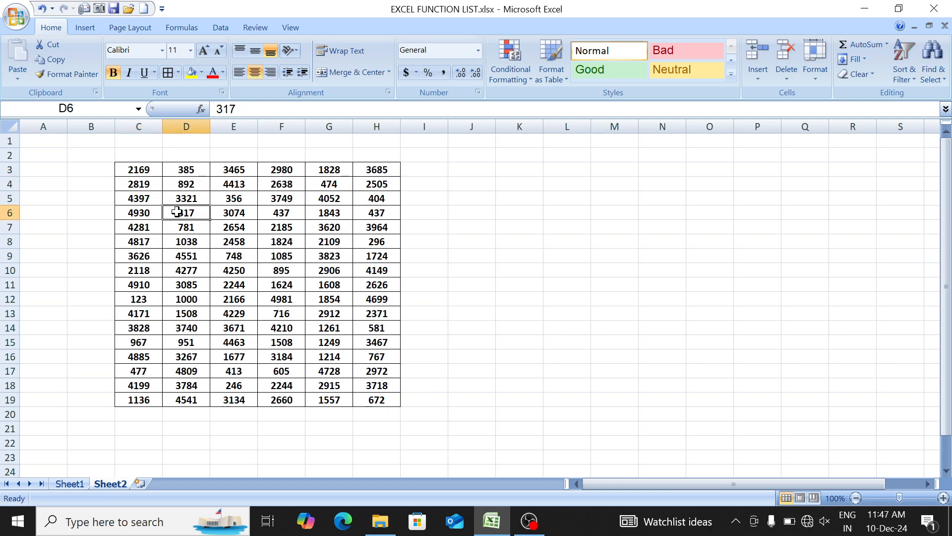
pyautogui.hotkey('ctrl', 'Up')
pyautogui.hotkey('ctrl', 'Left')
pyautogui.hotkey('ctrl', 'a')
# - Enter the label maximum in cell J6
pyautogui.press('Right')
pyautogui.press('Right')
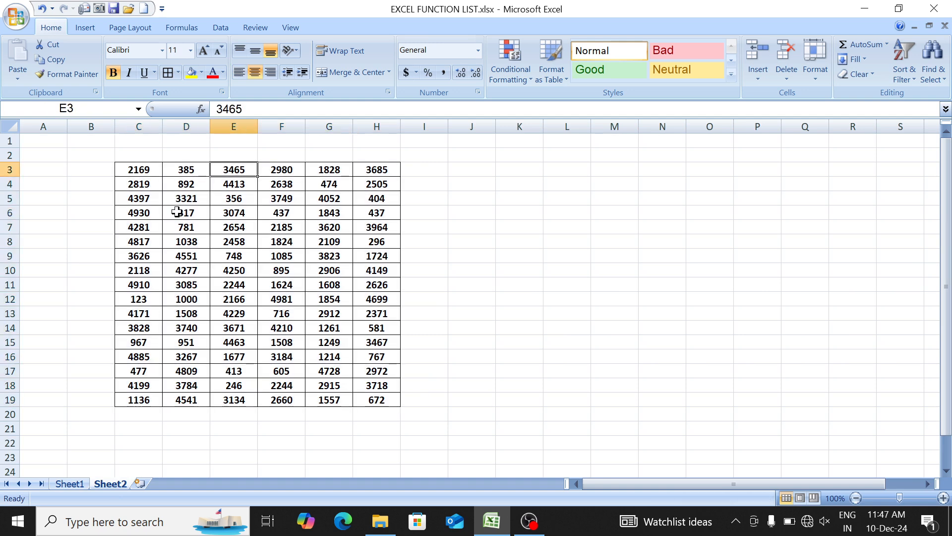
pyautogui.press('Right')
pyautogui.press('Right')
pyautogui.press('Right')
# - Enter the formula =MAX(C3:H19) in cell K6 beside the maximum label
pyautogui.press('Right')
pyautogui.press('Right')
pyautogui.press('Down')
pyautogui.press('Down')
pyautogui.press('Down')
pyautogui.write('ma')
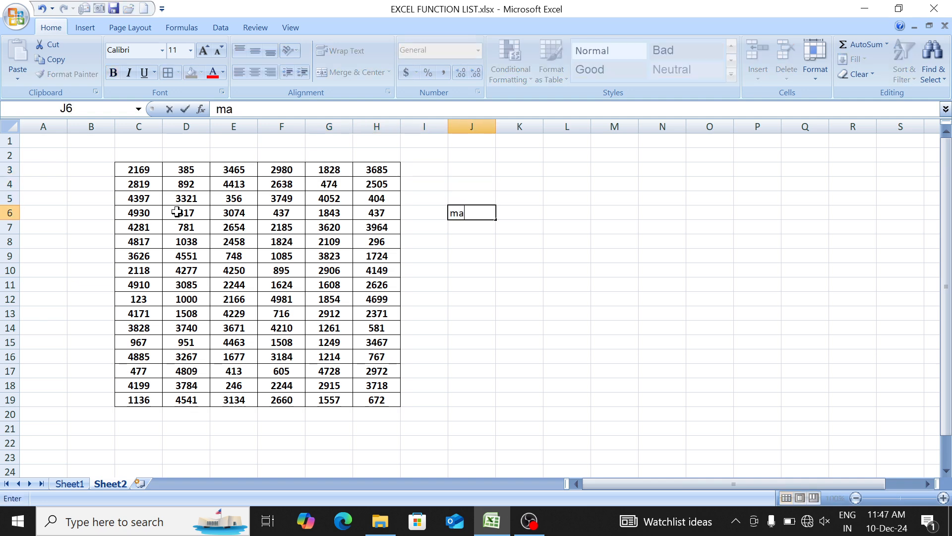
pyautogui.write('ximum')
pyautogui.press('Up')
pyautogui.press('Right')
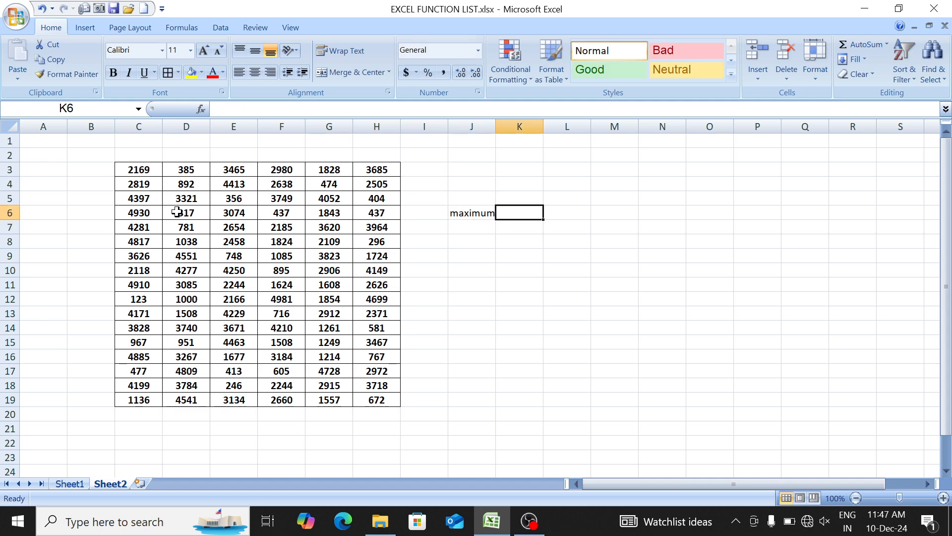
pyautogui.write('=max')
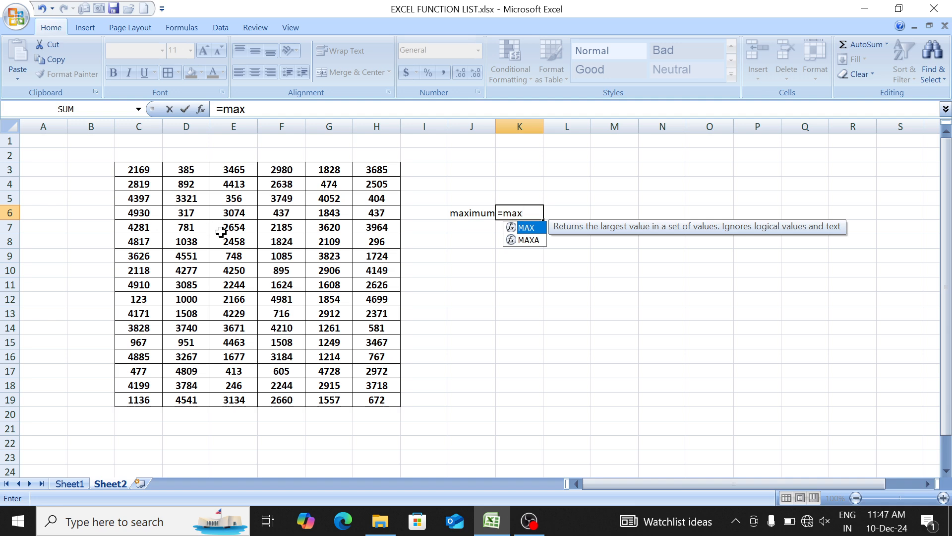
pyautogui.press('Tab')
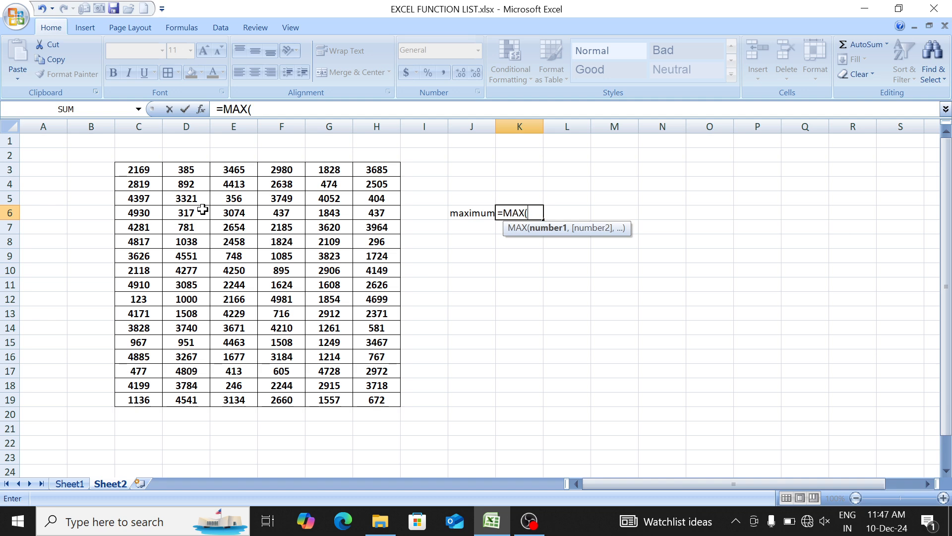
pyautogui.moveTo(142, 170); pyautogui.dragTo(381, 410)
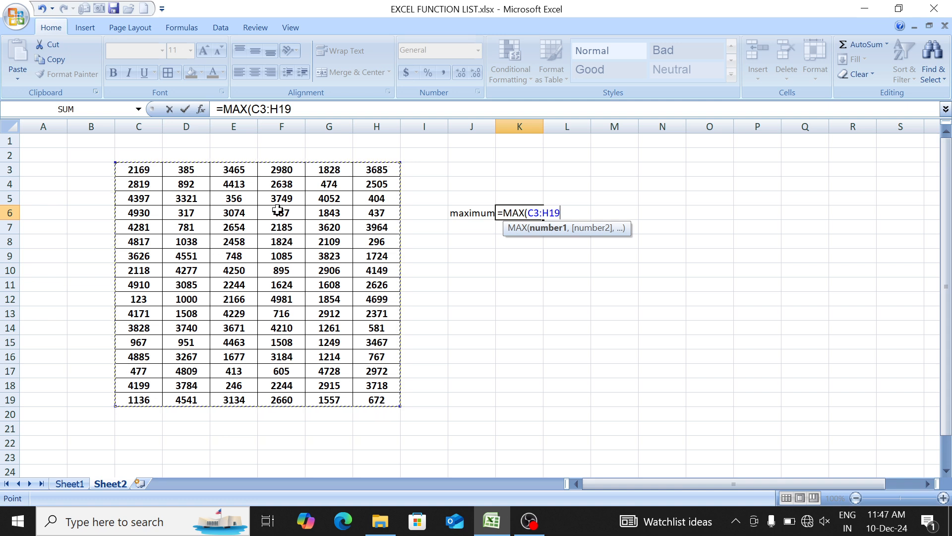
pyautogui.write(')')
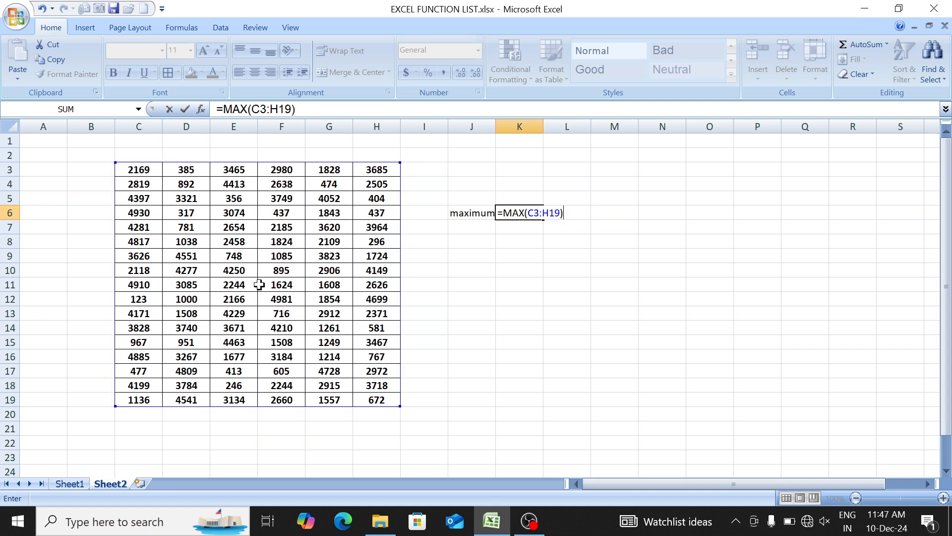
pyautogui.press('Return')
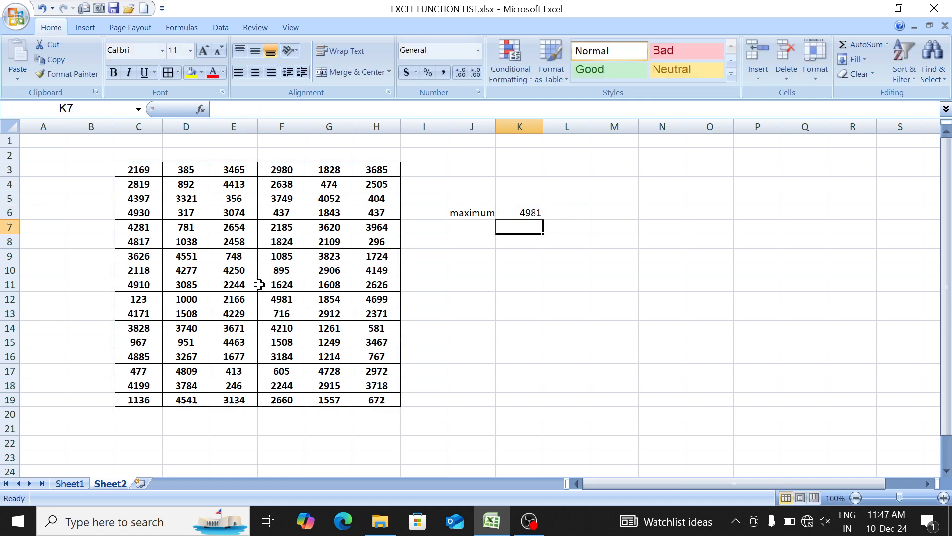
# - Enter the label minimum in cell J8
pyautogui.press('Down')
pyautogui.press('Left')
pyautogui.write('mi')
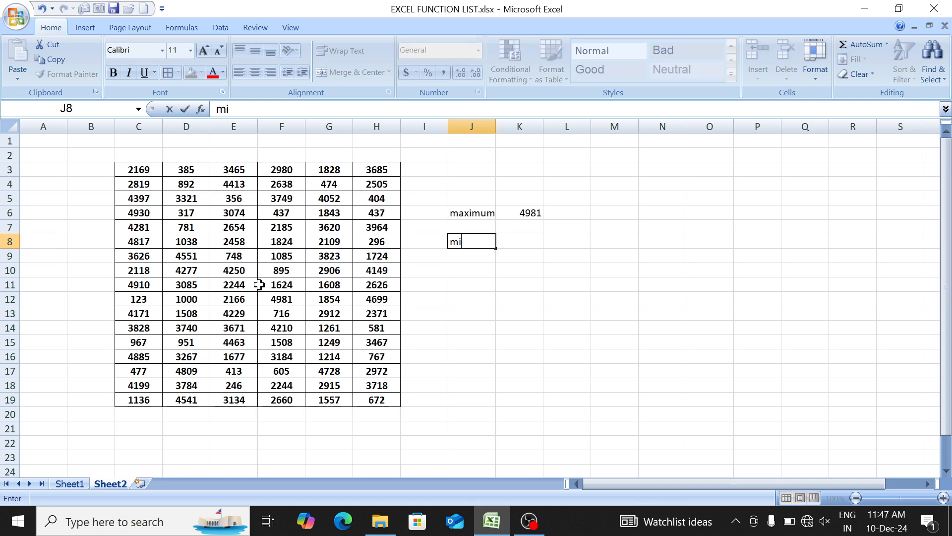
pyautogui.write('nimum')
pyautogui.press('Tab')
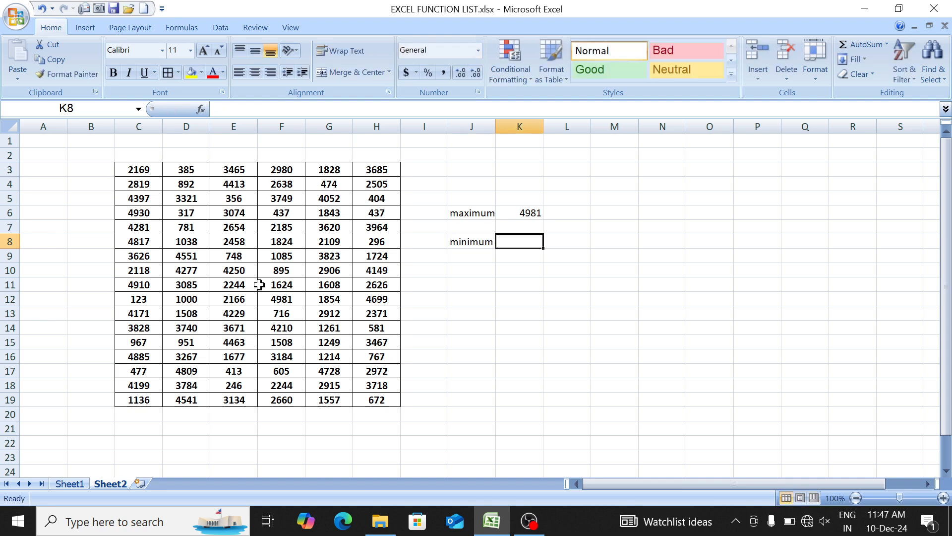
# - Enter the formula =MIN(C3:H19) in cell K8
pyautogui.write('=min')
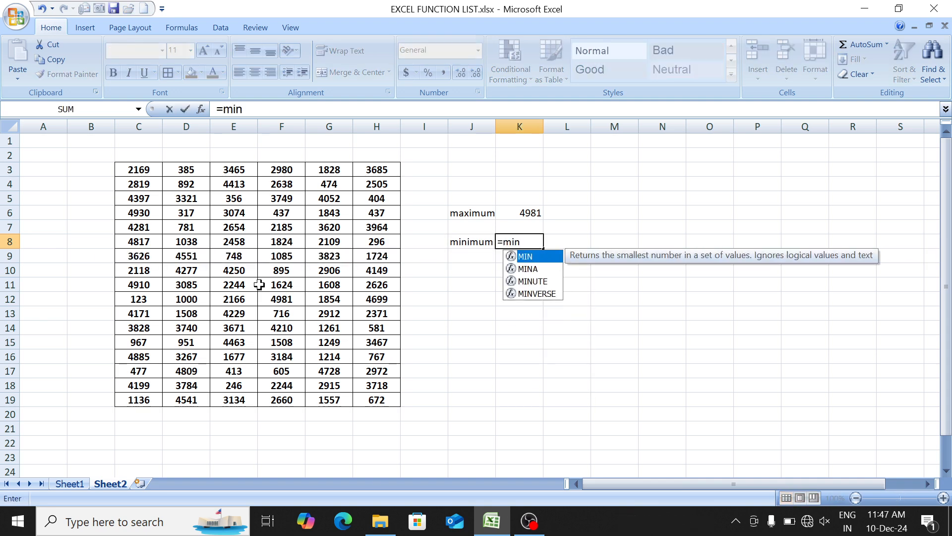
pyautogui.press('Tab')
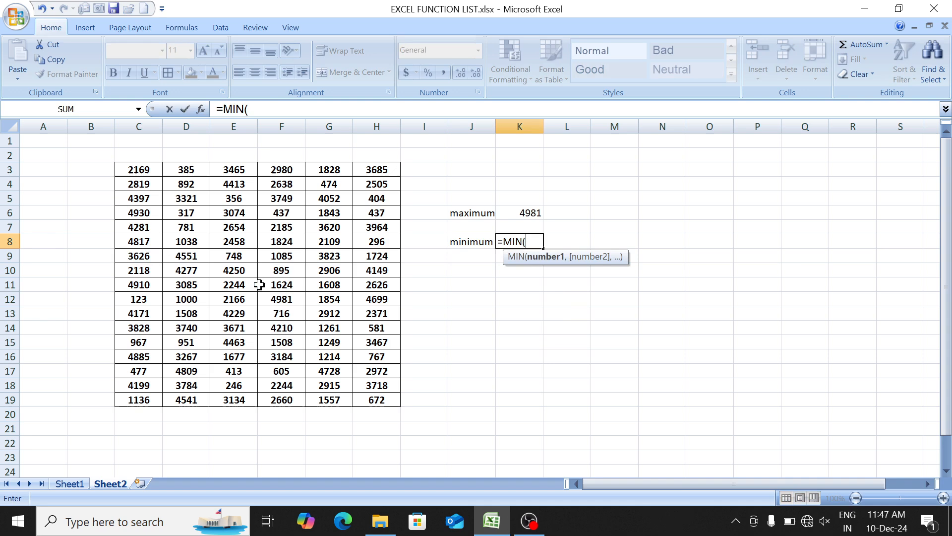
pyautogui.click(133, 169)
pyautogui.hotkey('ctrl', 'shift', 'Down')
pyautogui.hotkey('ctrl', 'shift', 'Right')
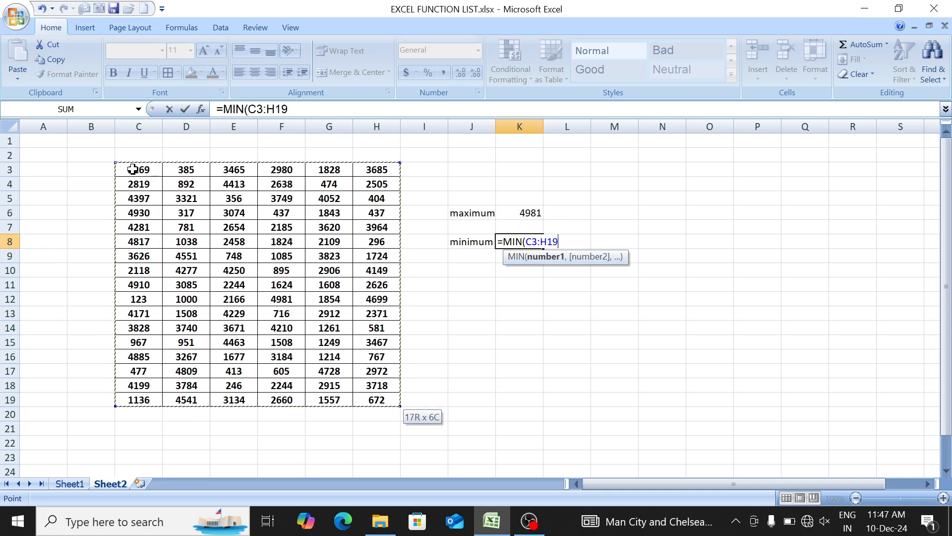
pyautogui.write(')')
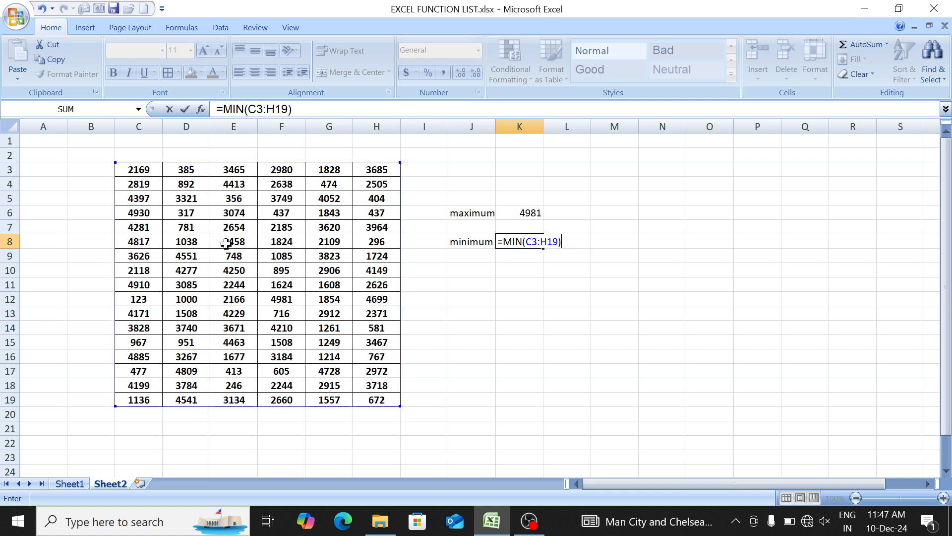
pyautogui.press('Return')
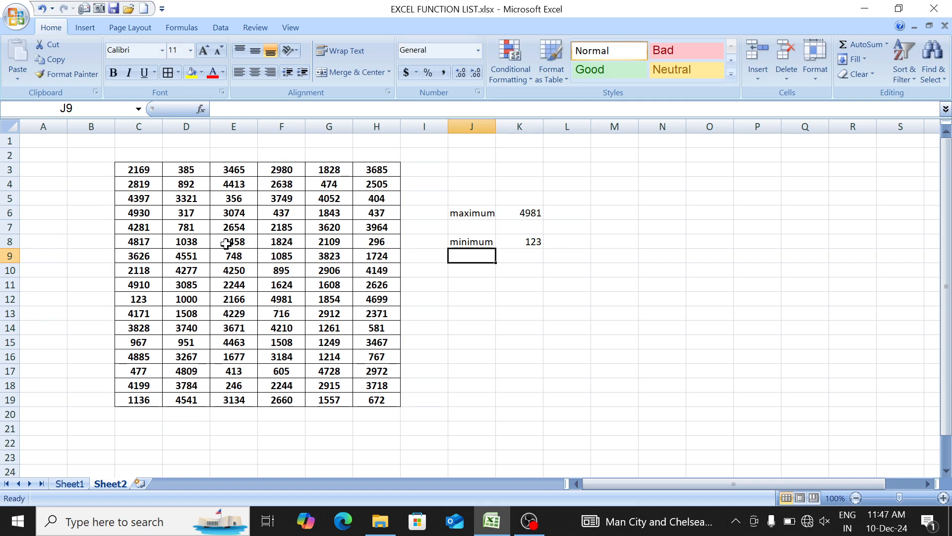
# - Colour the function names COUNT through COUNTIFS in B5:B9 on Sheet1 red
pyautogui.hotkey('ctrl', 'pageup')
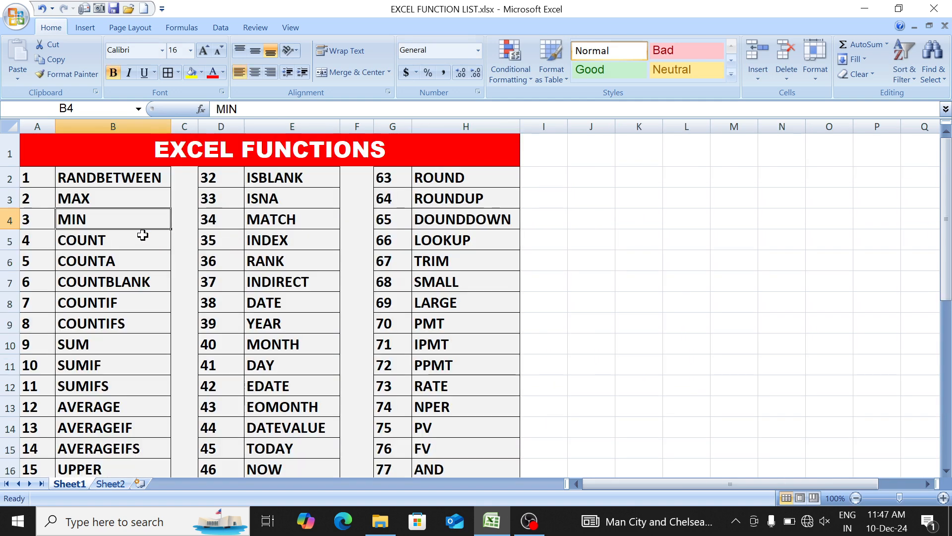
pyautogui.click(109, 240)
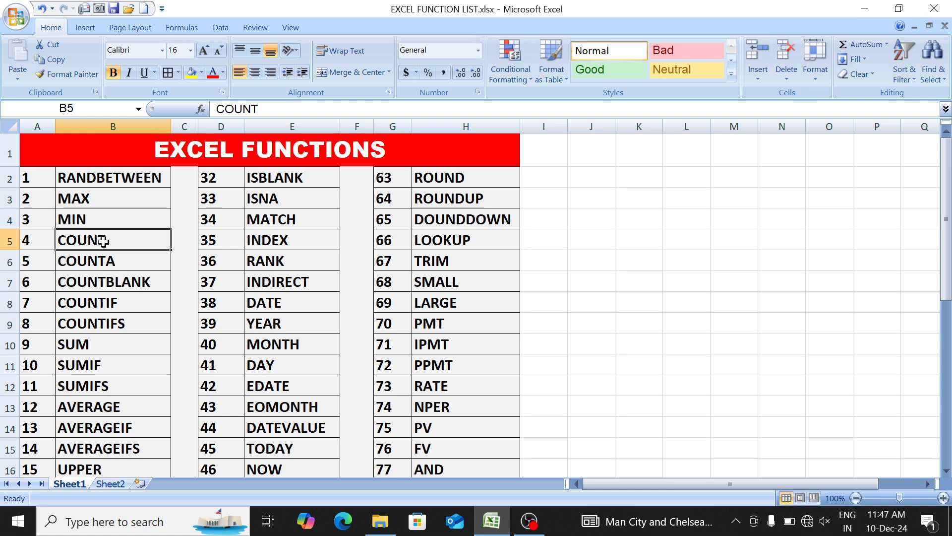
pyautogui.moveTo(102, 240); pyautogui.dragTo(105, 321)
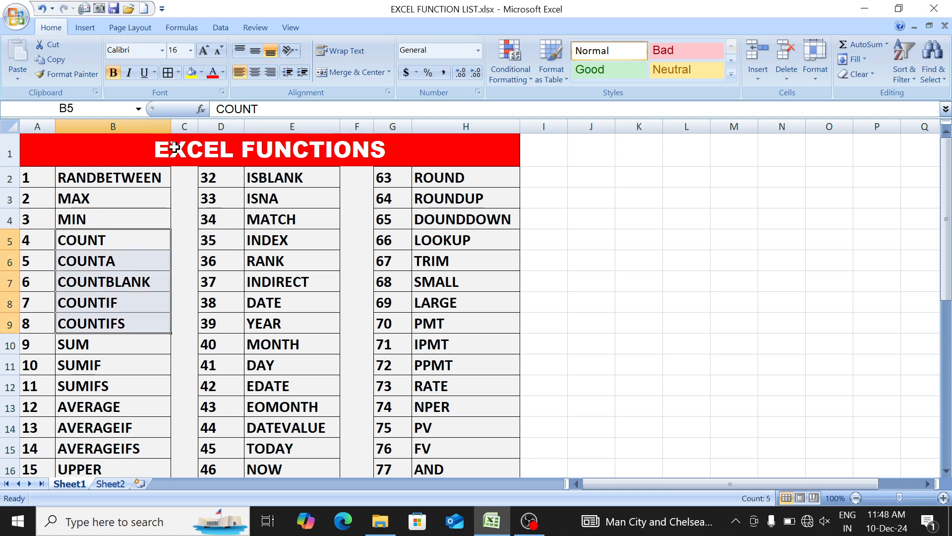
pyautogui.click(214, 76)
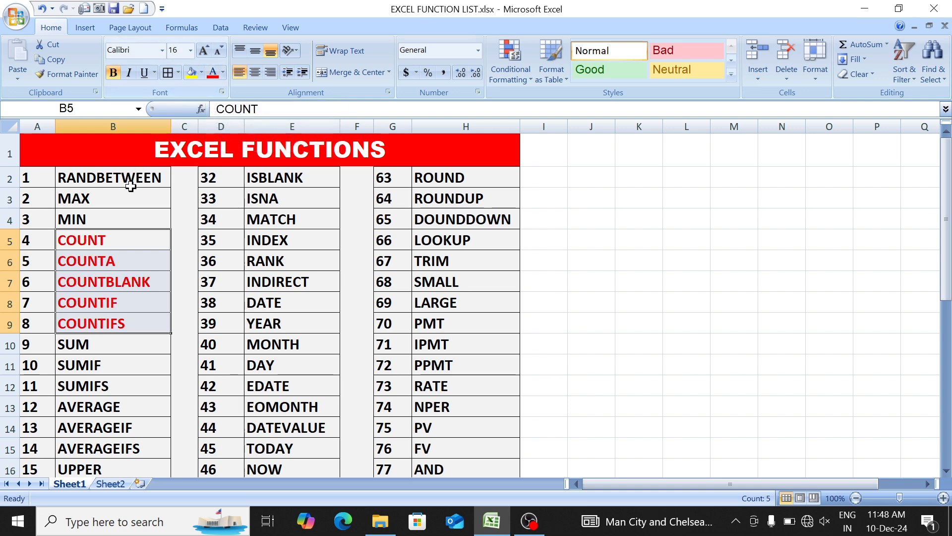
pyautogui.click(132, 244)
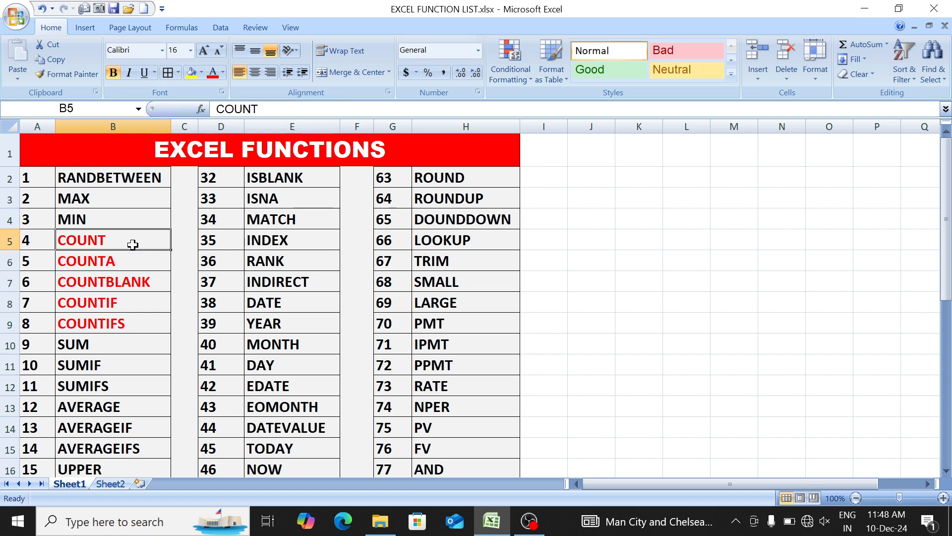
# - In the Sheet2 number table, replace F10 with dssf, E7 with sdfsd and D13 with sdfdssdfs
pyautogui.hotkey('ctrl', 'pagedown')
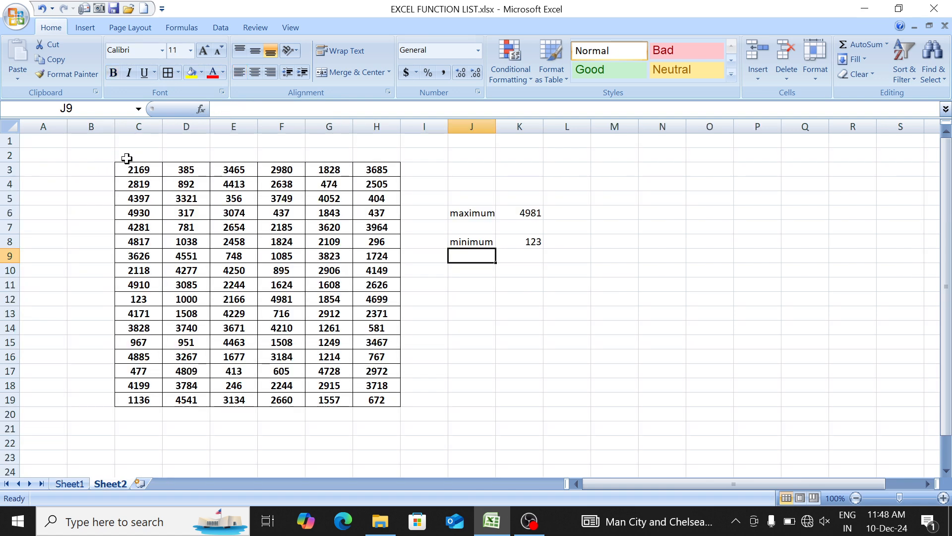
pyautogui.moveTo(132, 166); pyautogui.dragTo(357, 402)
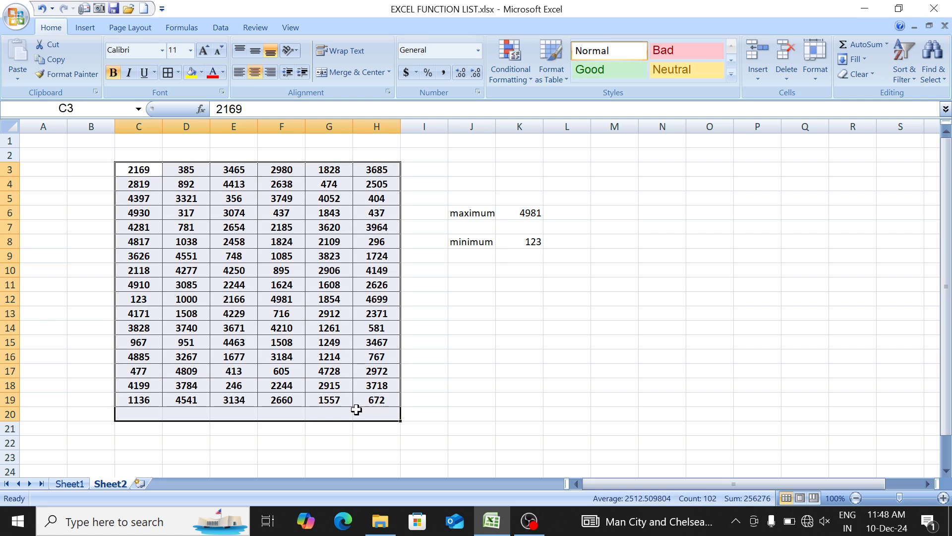
pyautogui.click(270, 265)
pyautogui.write('dssf')
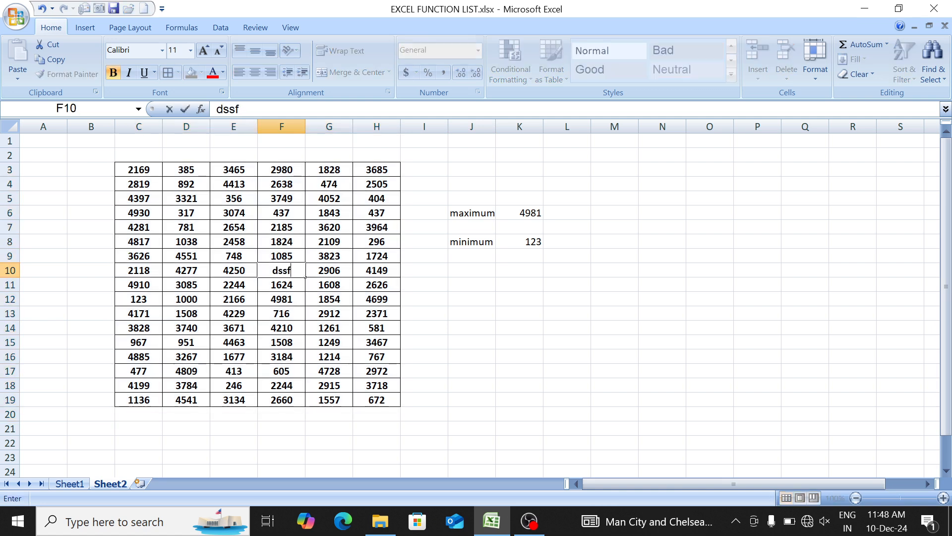
pyautogui.click(267, 260)
pyautogui.click(217, 221)
pyautogui.write('sdfsd')
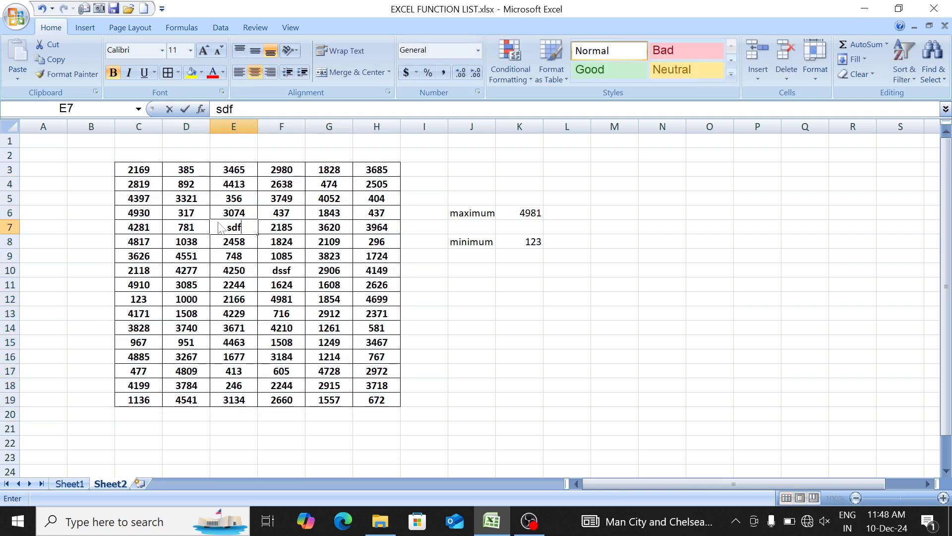
pyautogui.click(182, 306)
pyautogui.write('sdf')
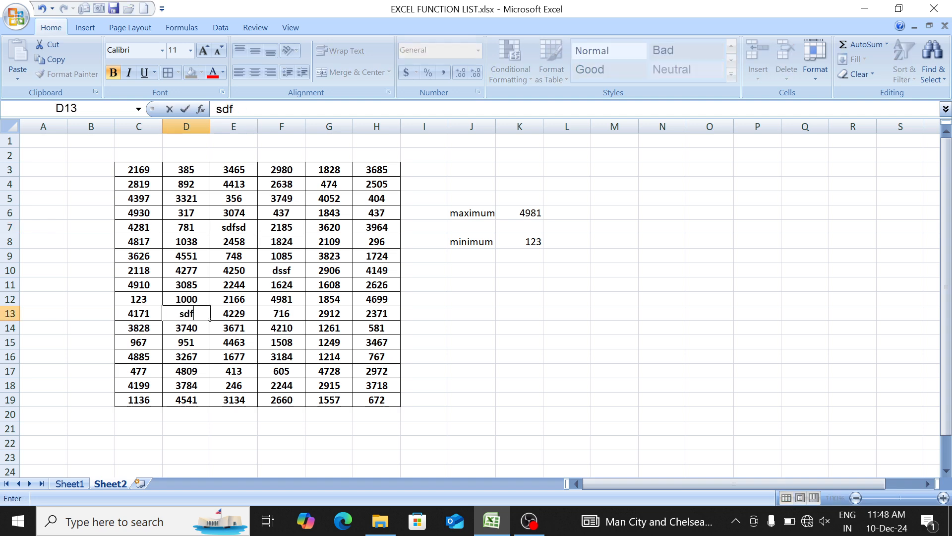
pyautogui.write('dssdfs')
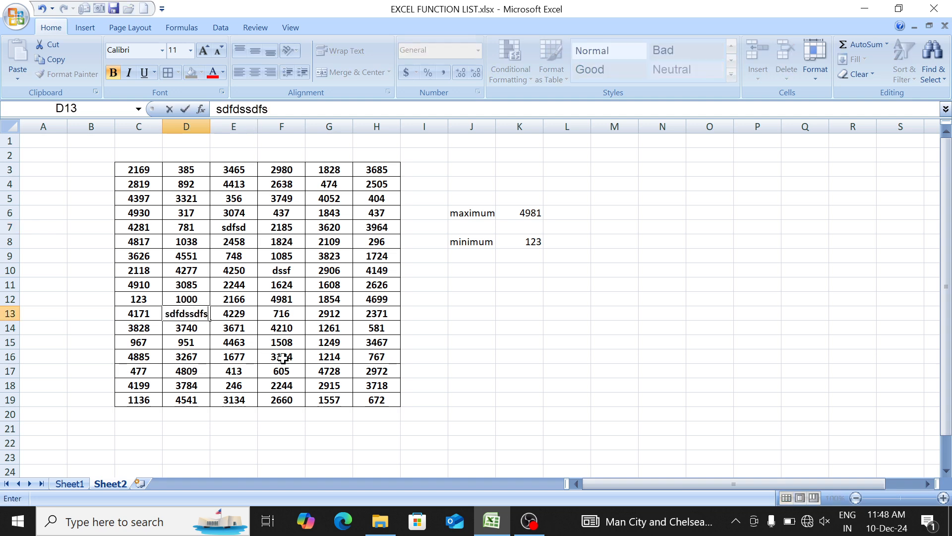
# - Replace the numbers in F16 with sdd, C6 with sdfs and E5 with sfsd
pyautogui.click(283, 358)
pyautogui.write('sd')
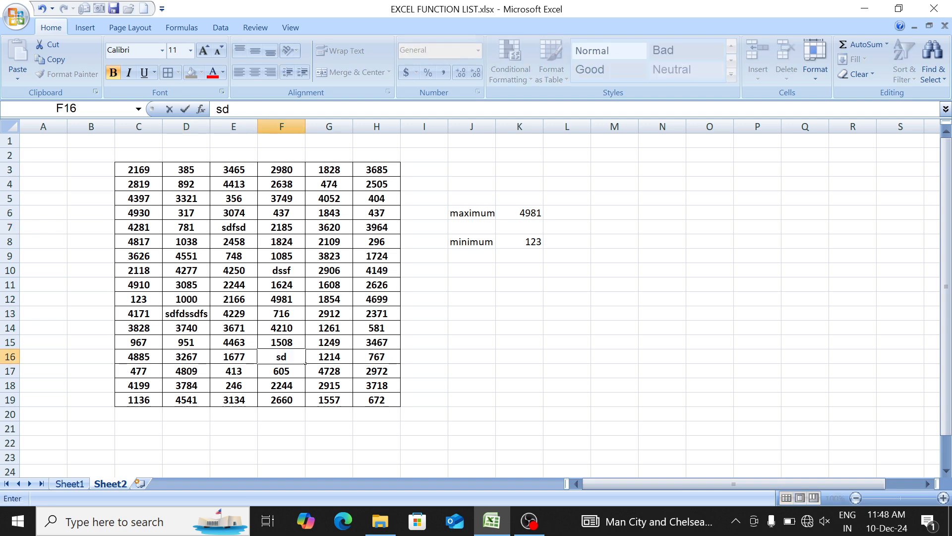
pyautogui.write('d')
pyautogui.click(159, 214)
pyautogui.write('sdf')
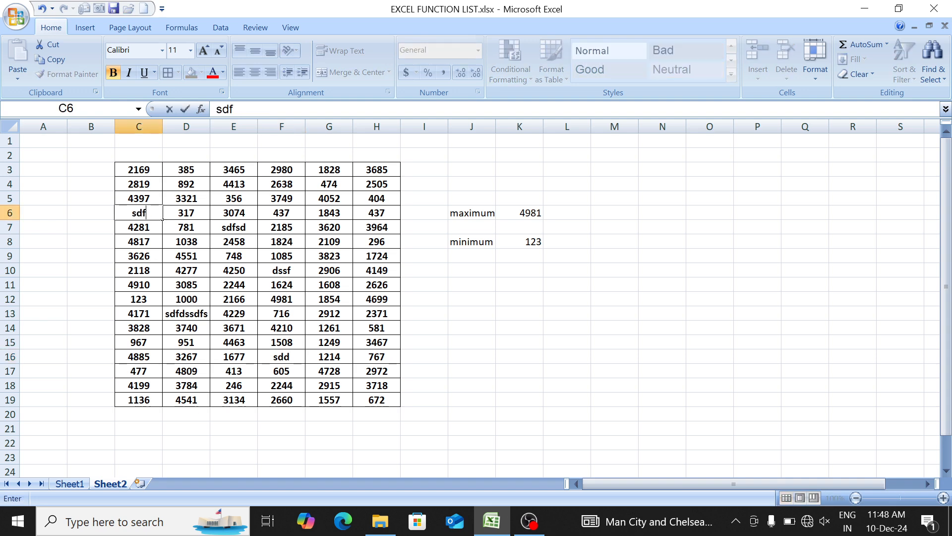
pyautogui.write('s')
pyautogui.click(235, 195)
pyautogui.write('sfsd')
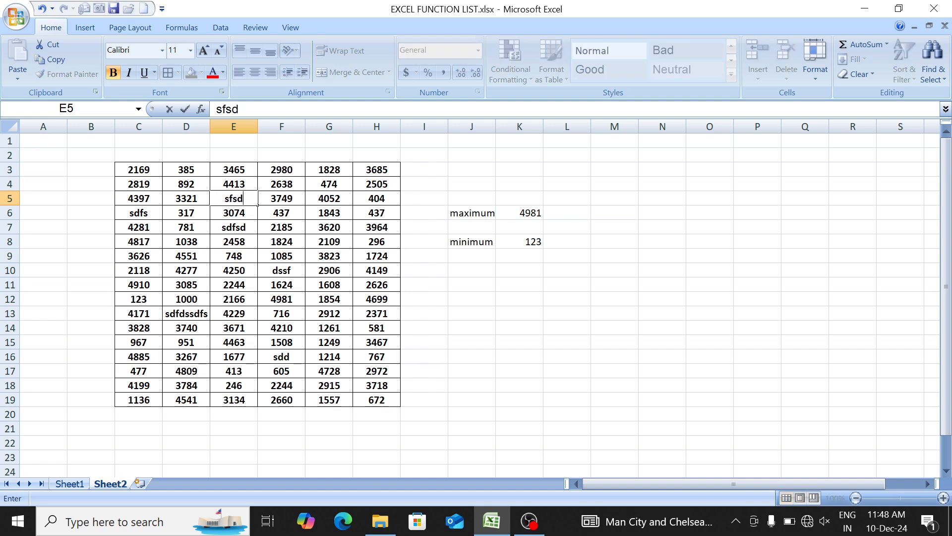
# - Overwrite G6 with dsfsd, G12 with eqw and D15 with dsfsd
pyautogui.click(315, 213)
pyautogui.write('dsfsd')
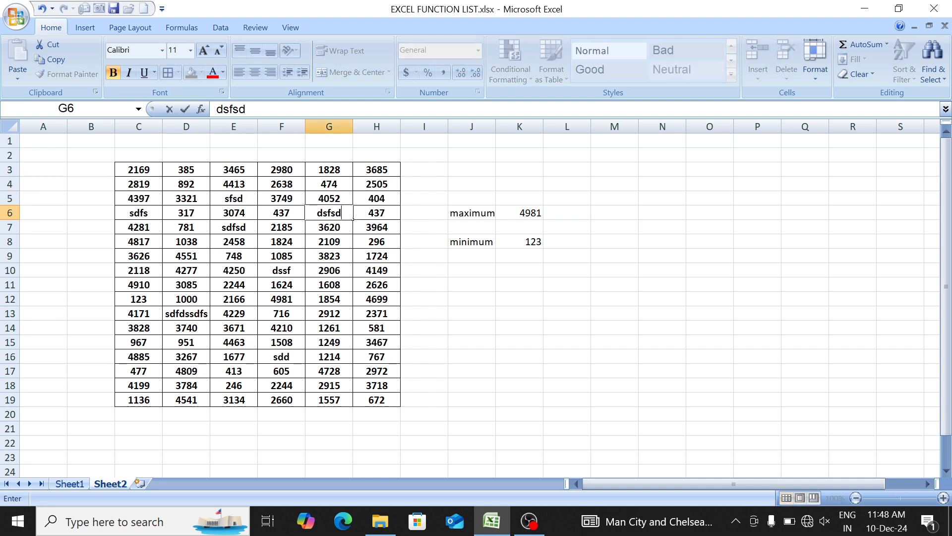
pyautogui.click(336, 298)
pyautogui.write('eqw')
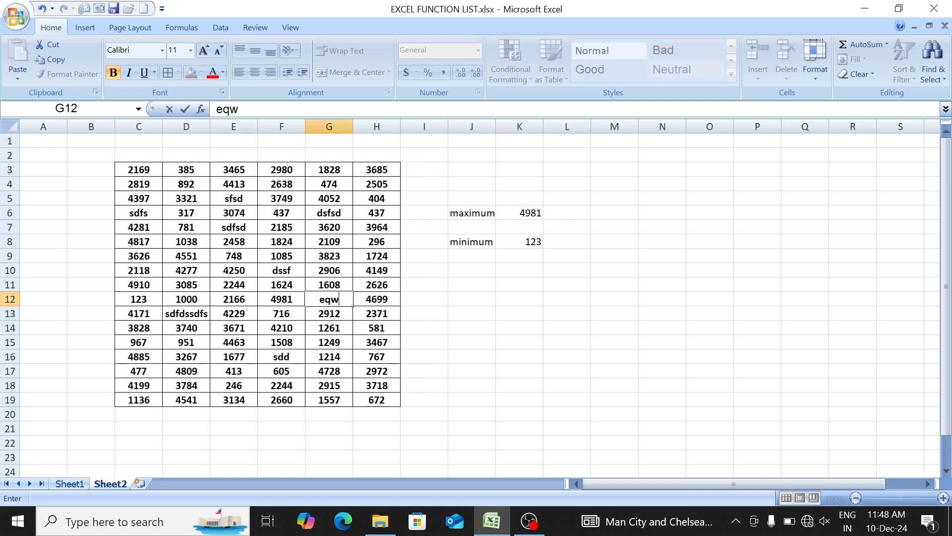
pyautogui.press('Left')
pyautogui.press('Left')
pyautogui.press('Left')
pyautogui.press('Down')
pyautogui.press('Down')
pyautogui.press('Down')
pyautogui.write('dsfsd')
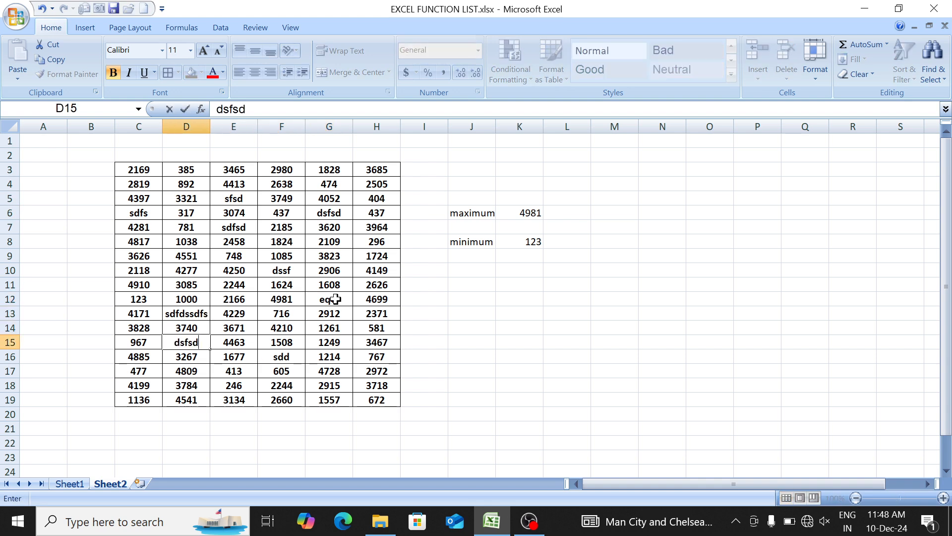
# - Replace the numbers in G15 with sdfsf and F14 with sdfds
pyautogui.press('Right')
pyautogui.press('Right')
pyautogui.press('Right')
pyautogui.write('sdfsf')
pyautogui.press('Left')
pyautogui.press('Up')
pyautogui.write('sdfds')
# - Replace four numbers in column D with text: sdfsd in D9, dsfsd in D7, sd in D6 and f in D5
pyautogui.press('Left')
pyautogui.press('Up')
pyautogui.press('Up')
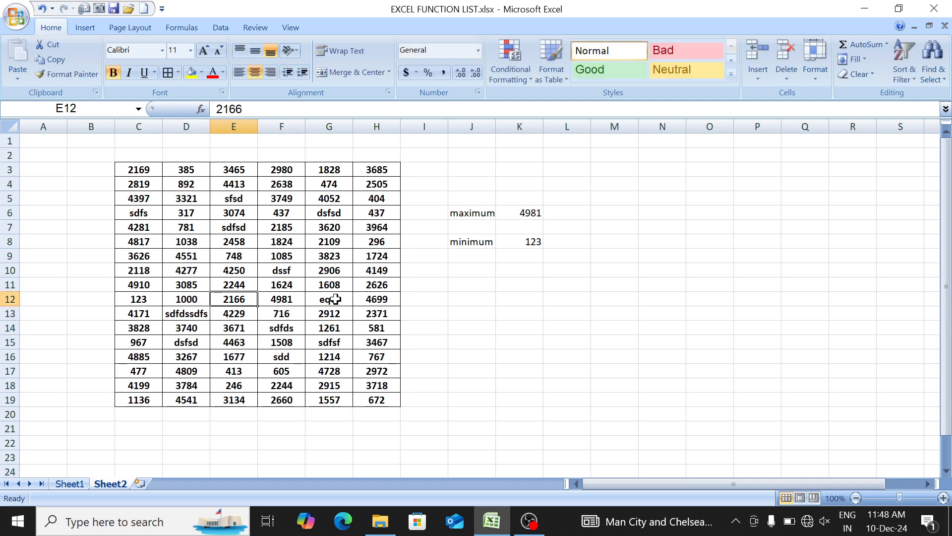
pyautogui.press('Left')
pyautogui.press('Up')
pyautogui.press('Up')
pyautogui.press('Up')
pyautogui.write('sdfsd')
pyautogui.press('Up')
pyautogui.press('Up')
pyautogui.write('dsfsd')
pyautogui.press('Up')
pyautogui.write('sd')
pyautogui.press('Up')
pyautogui.write('f')
pyautogui.press('Up')
pyautogui.press('Up')
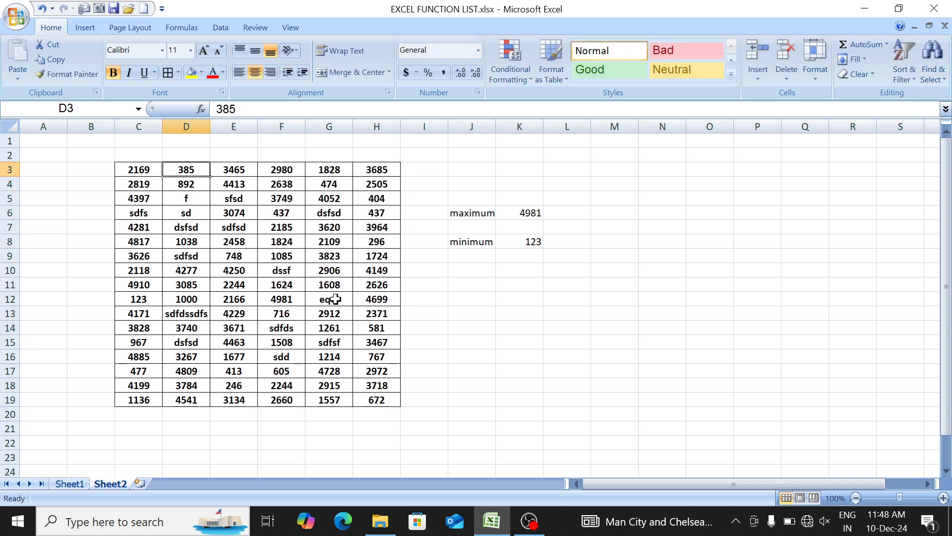
# - Enter e in D3 and E3, we in F3, and sdfsf in G5
pyautogui.write('e')
pyautogui.press('Right')
pyautogui.write('e')
pyautogui.press('Right')
pyautogui.write('we')
pyautogui.press('Right')
pyautogui.press('Down')
# - Clear the contents of cells E6 and E11 in the table
pyautogui.press('Down')
pyautogui.write('sdfsf')
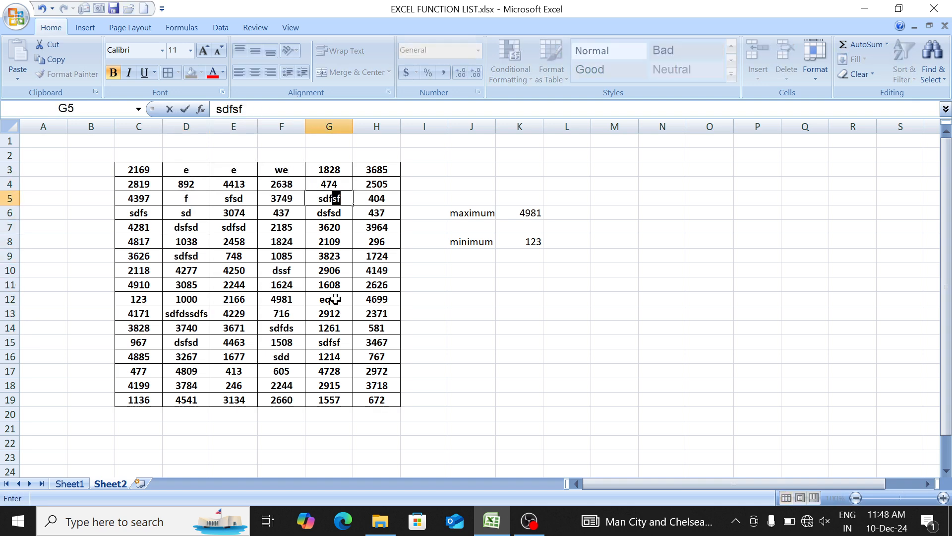
pyautogui.press('Delete')
pyautogui.press('Down')
pyautogui.press('Down')
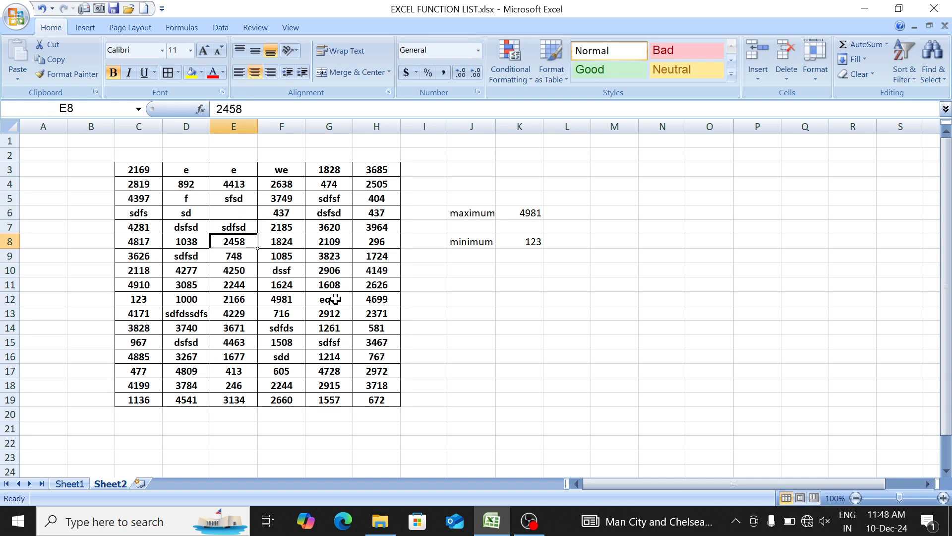
# - Clear the number in G17 to make another blank cell in the table
pyautogui.press('Down')
pyautogui.press('Down')
pyautogui.press('Down')
pyautogui.press('Delete')
pyautogui.press('Down')
pyautogui.press('Down')
pyautogui.press('Down')
pyautogui.press('Right')
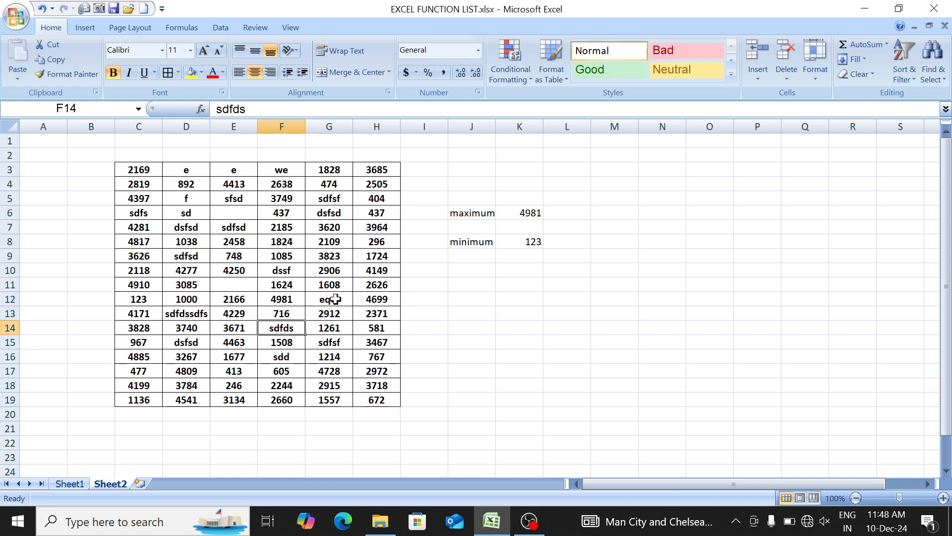
pyautogui.press('Right')
pyautogui.press('Down')
pyautogui.press('Down')
pyautogui.press('Down')
pyautogui.press('Delete')
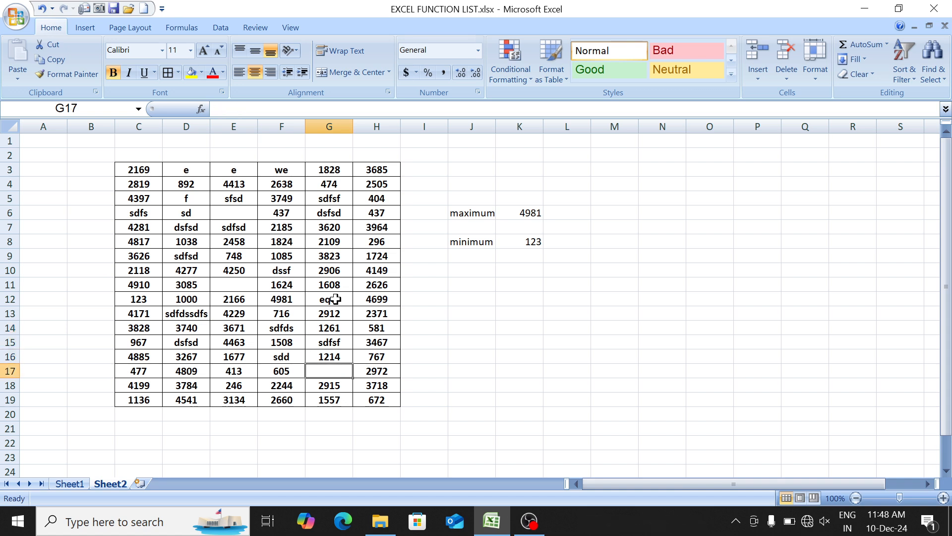
pyautogui.moveTo(140, 167); pyautogui.dragTo(387, 392)
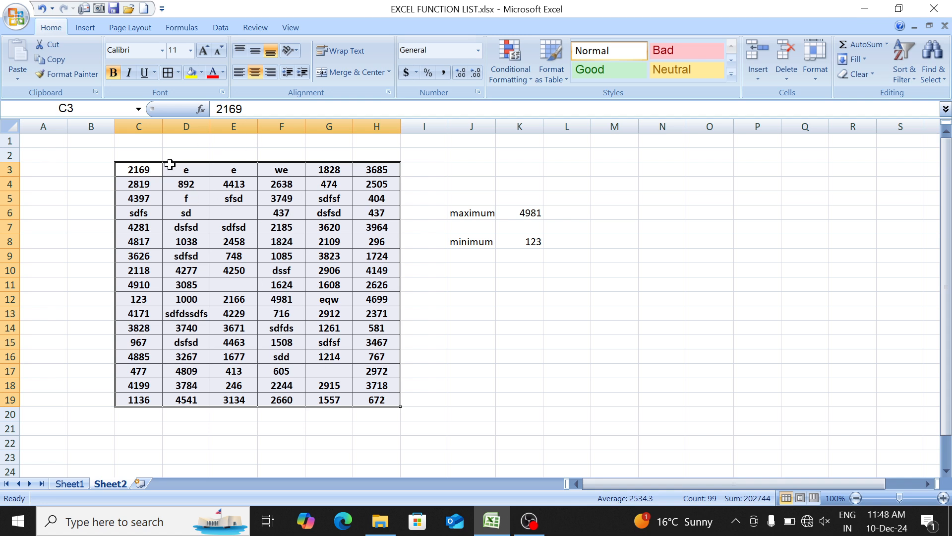
pyautogui.click(142, 169)
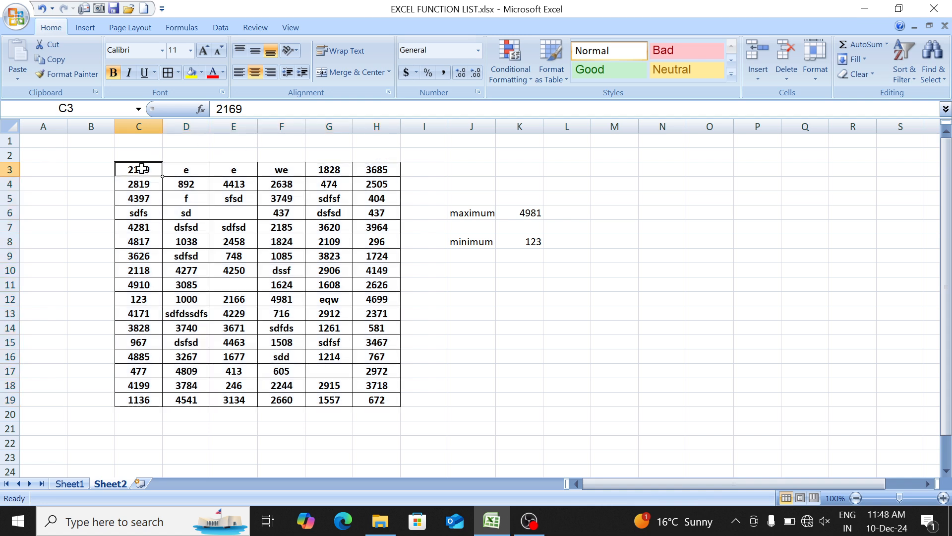
pyautogui.click(328, 169)
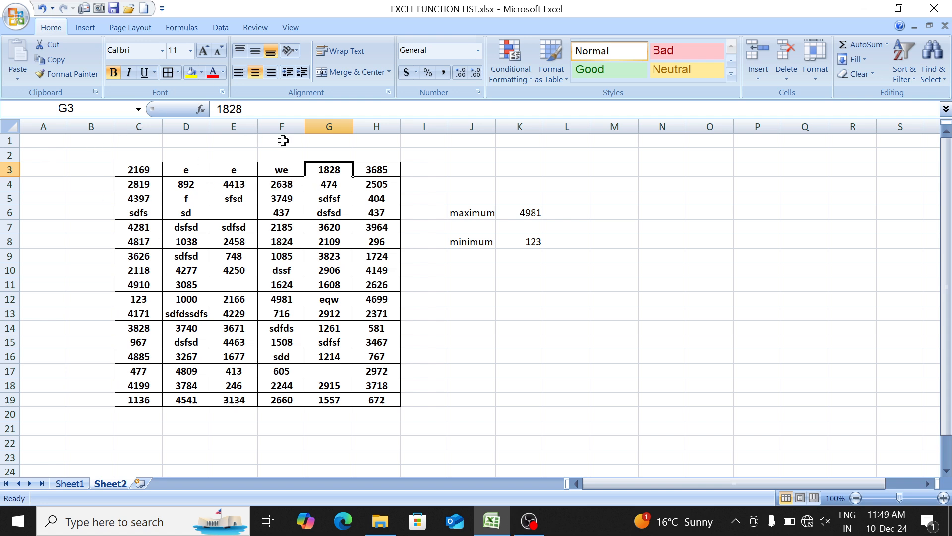
# - Label cell J11 as "only number"
pyautogui.click(472, 291)
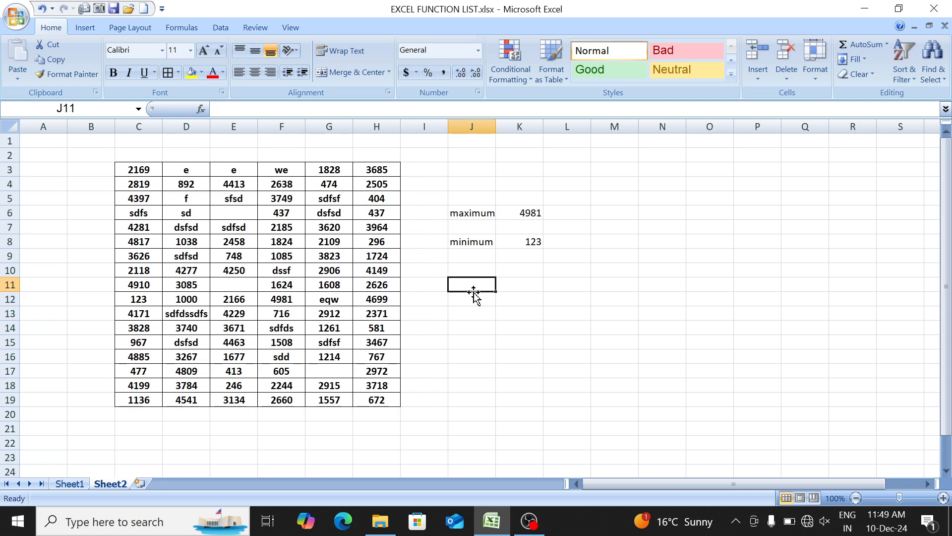
pyautogui.write('only')
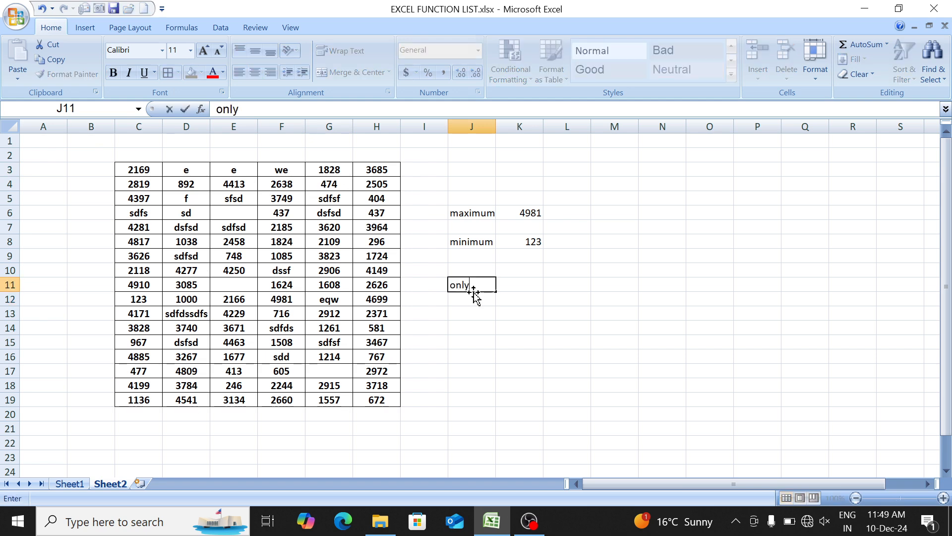
pyautogui.write(' number')
pyautogui.press('Tab')
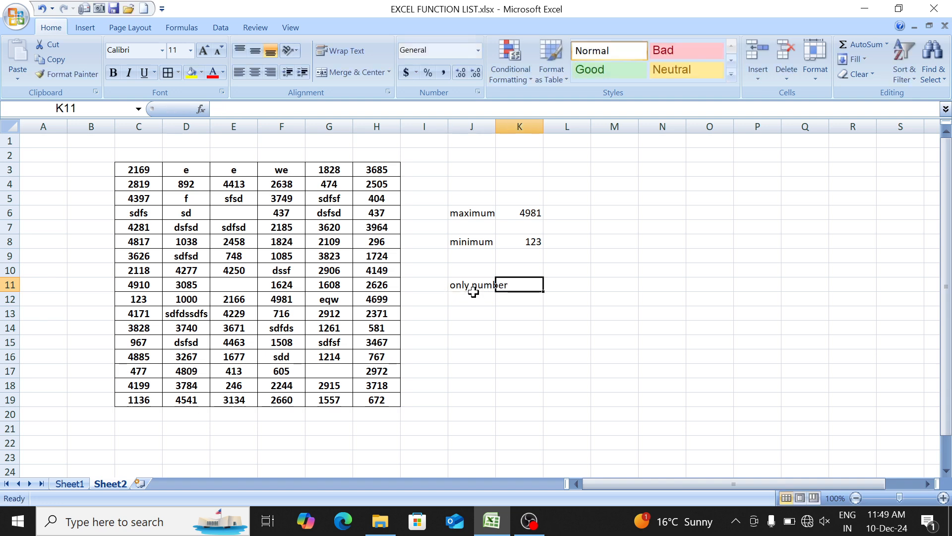
# - Widen column J to fit its labels and start a COUNT formula in K11
pyautogui.moveTo(495, 123); pyautogui.dragTo(543, 128)
pyautogui.write('=COUNT(')
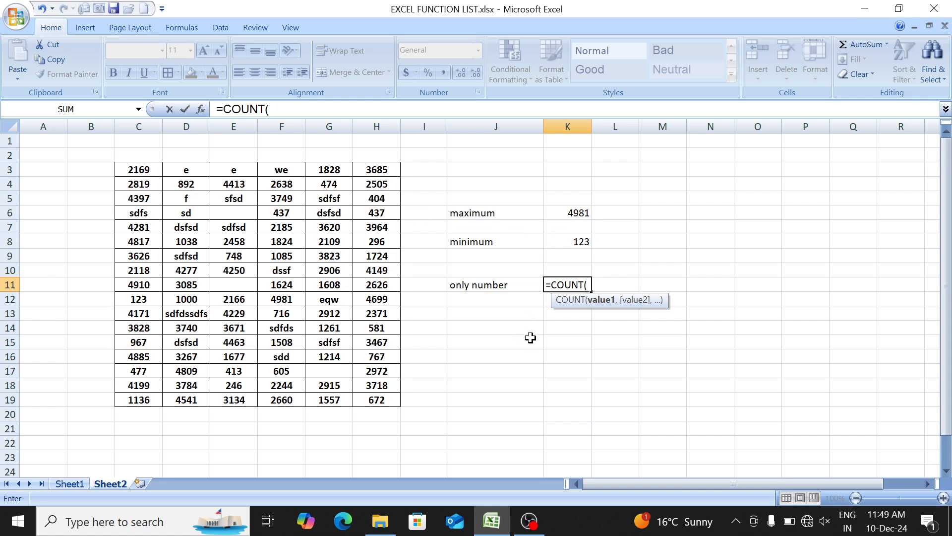
pyautogui.click(139, 169)
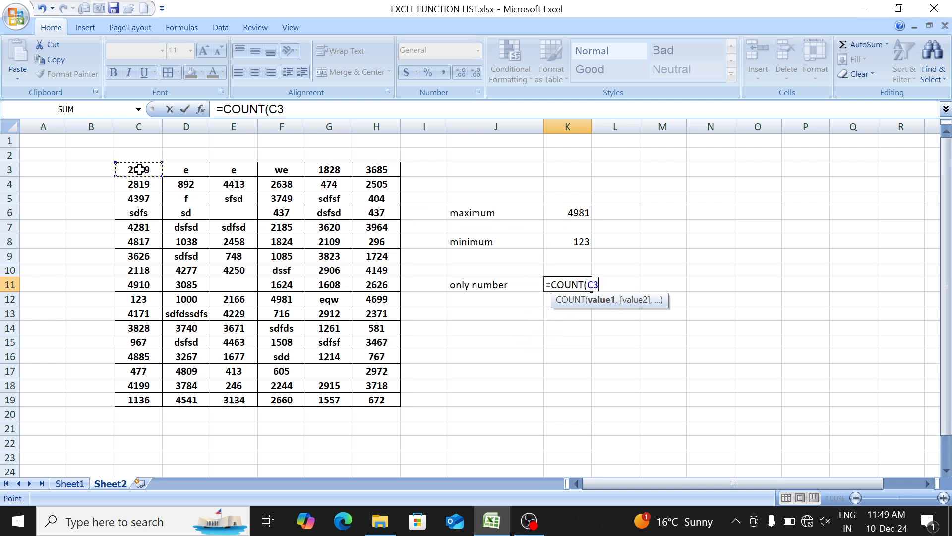
pyautogui.write(',')
pyautogui.click(316, 169)
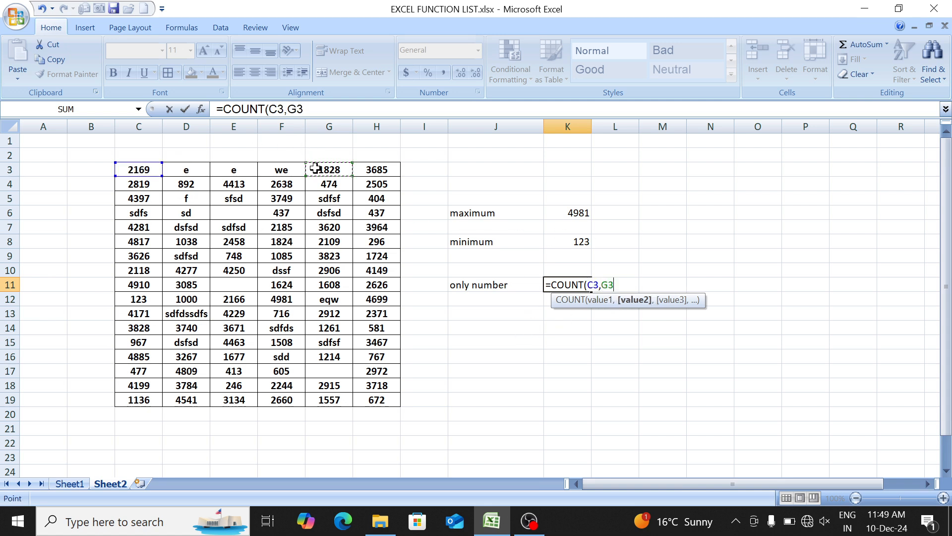
pyautogui.press('BackSpace')
pyautogui.press('BackSpace')
pyautogui.press('BackSpace')
pyautogui.press('BackSpace')
pyautogui.press('BackSpace')
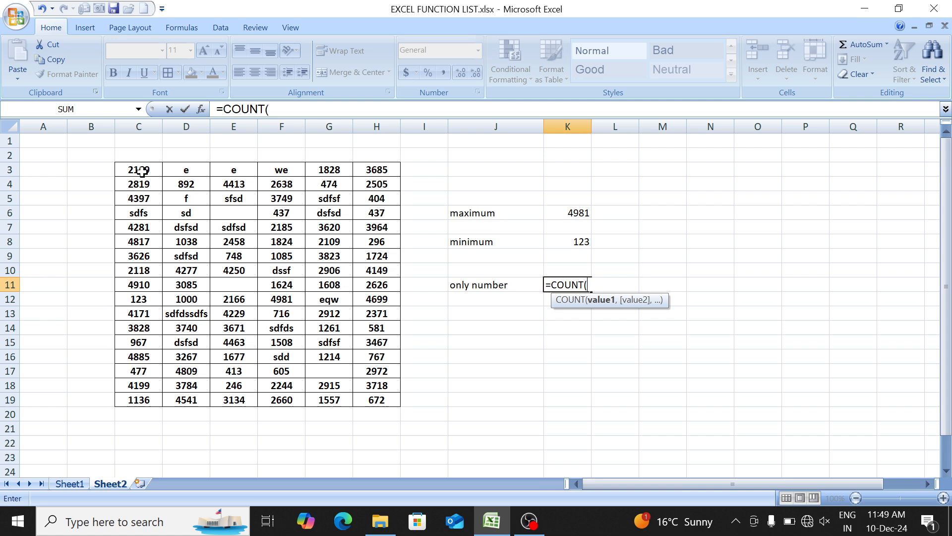
# - Complete the COUNT formula in K11 with the whole table range C3:H19
pyautogui.moveTo(141, 171); pyautogui.dragTo(375, 409)
pyautogui.write(')')
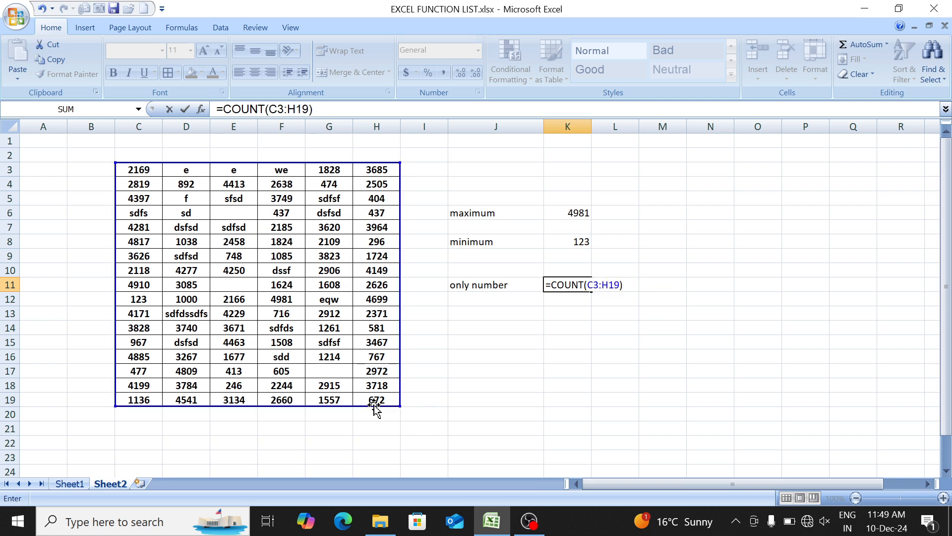
pyautogui.press('Return')
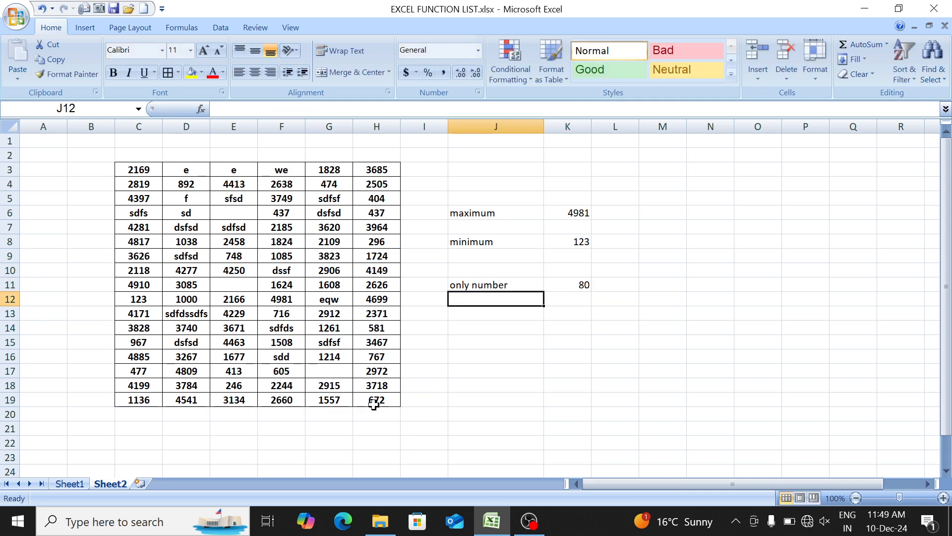
# - Look up COUNTA in the function list on Sheet1 and examine the table C3:H19 on Sheet2
pyautogui.press('Down')
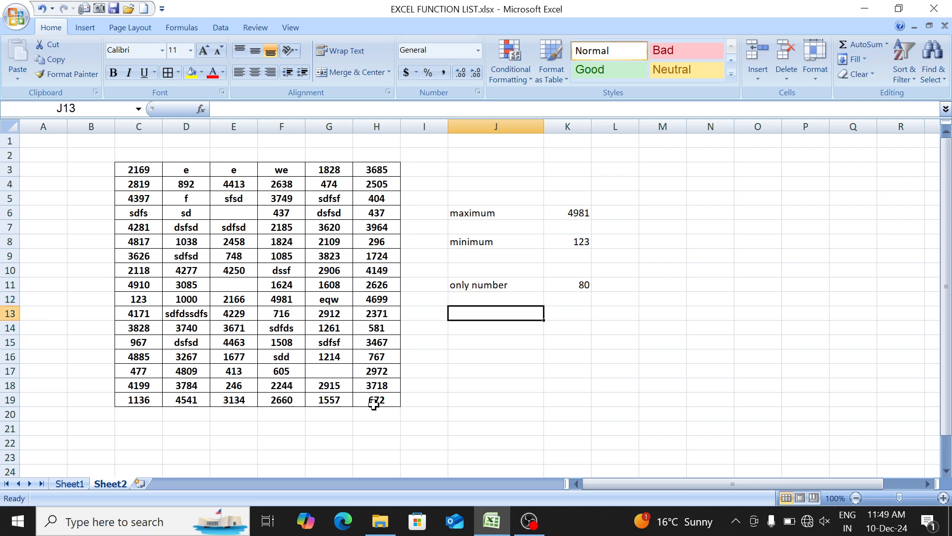
pyautogui.click(140, 182)
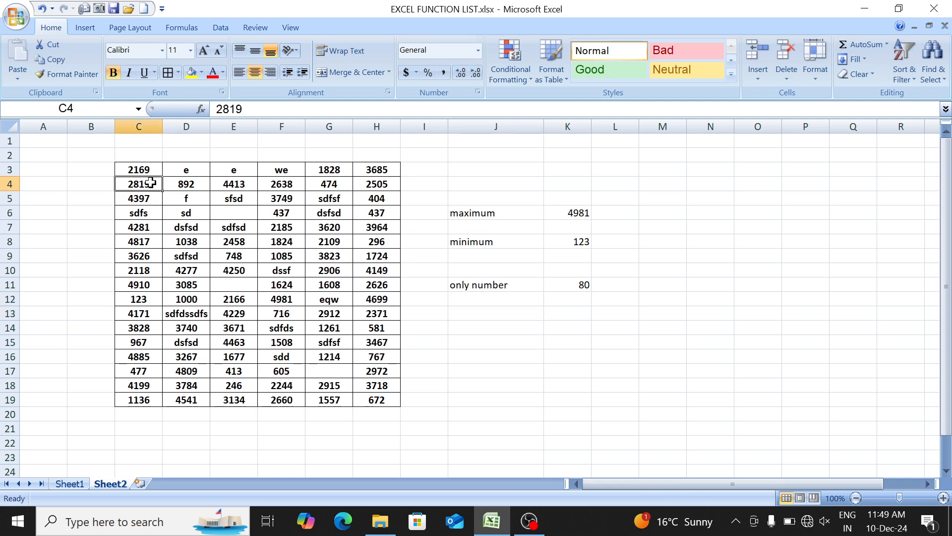
pyautogui.hotkey('ctrl', 'pageup')
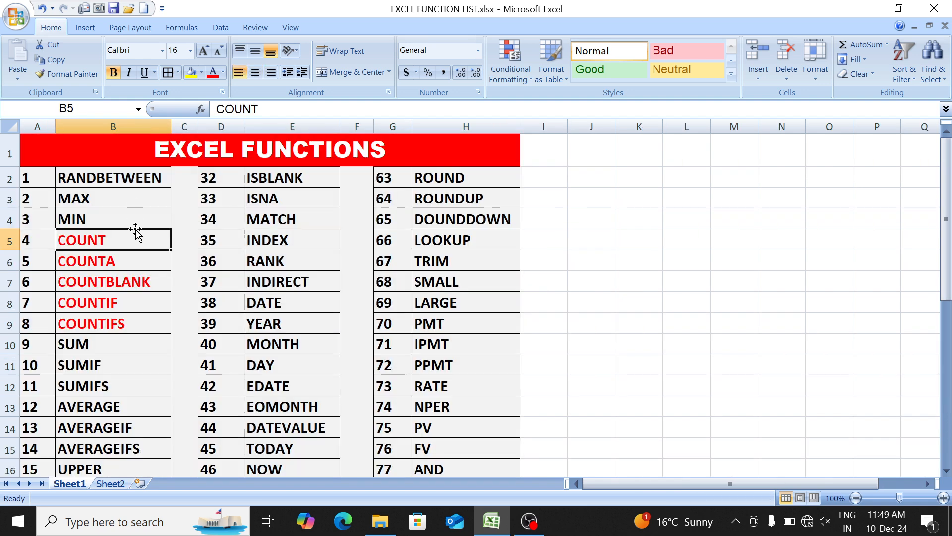
pyautogui.click(132, 261)
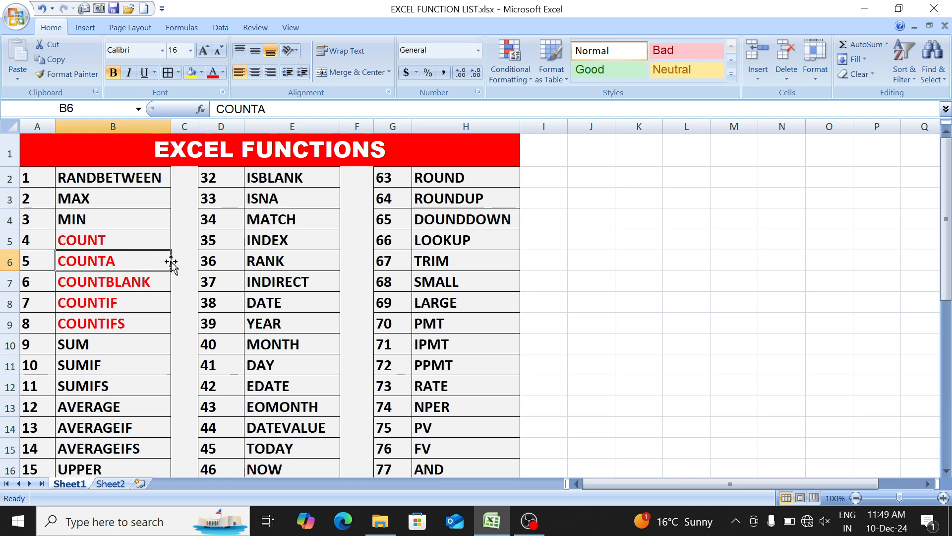
pyautogui.hotkey('ctrl', 'pagedown')
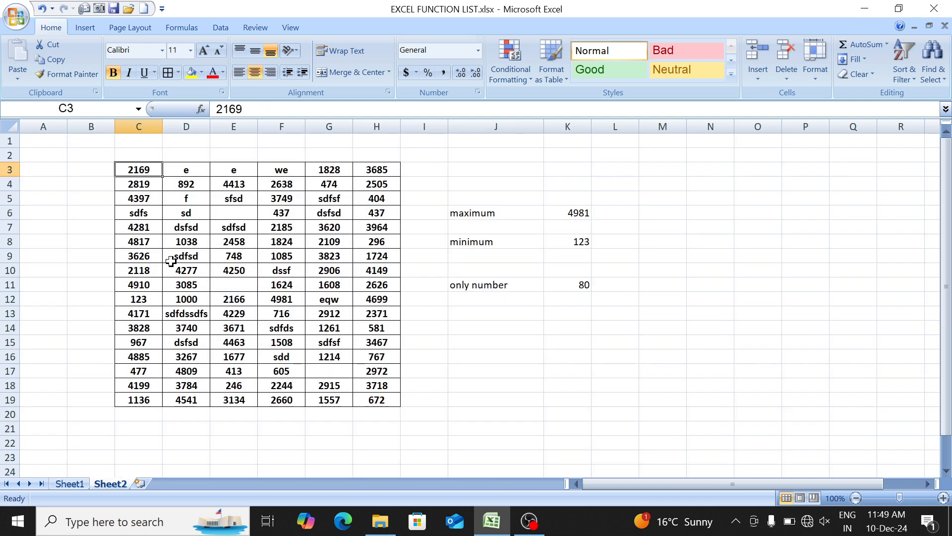
pyautogui.click(234, 214)
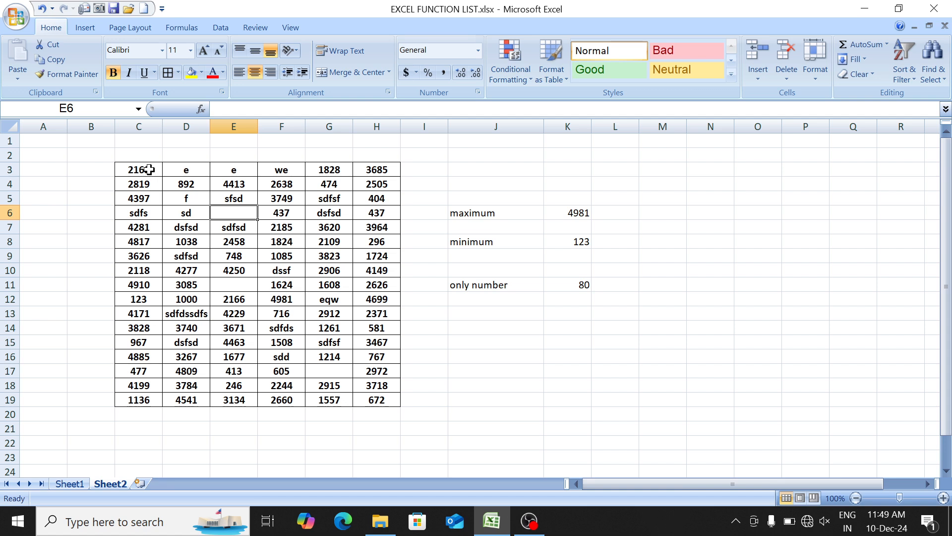
pyautogui.moveTo(149, 170); pyautogui.dragTo(382, 399)
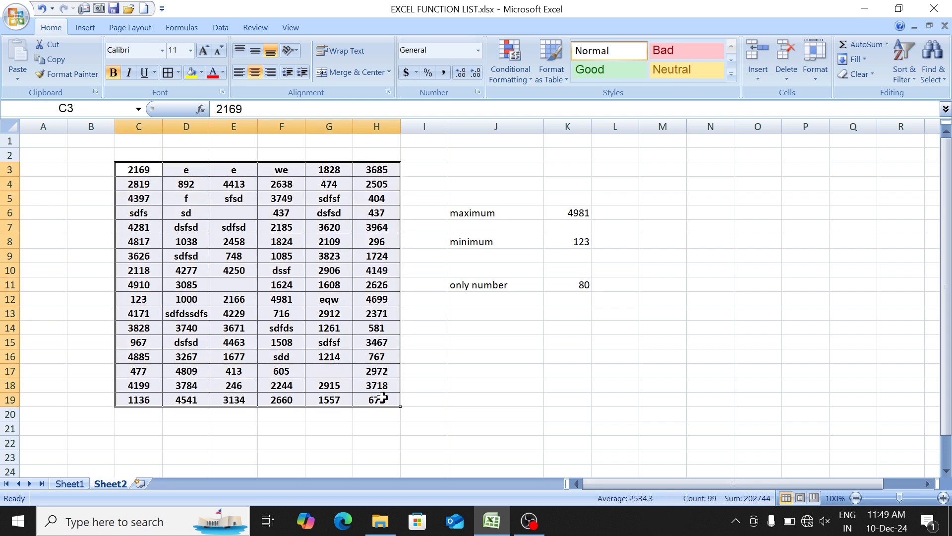
# - Label cell J13 as "number or text"
pyautogui.press('Right')
pyautogui.press('Down')
pyautogui.press('Down')
pyautogui.press('Down')
pyautogui.press('Down')
pyautogui.press('Right')
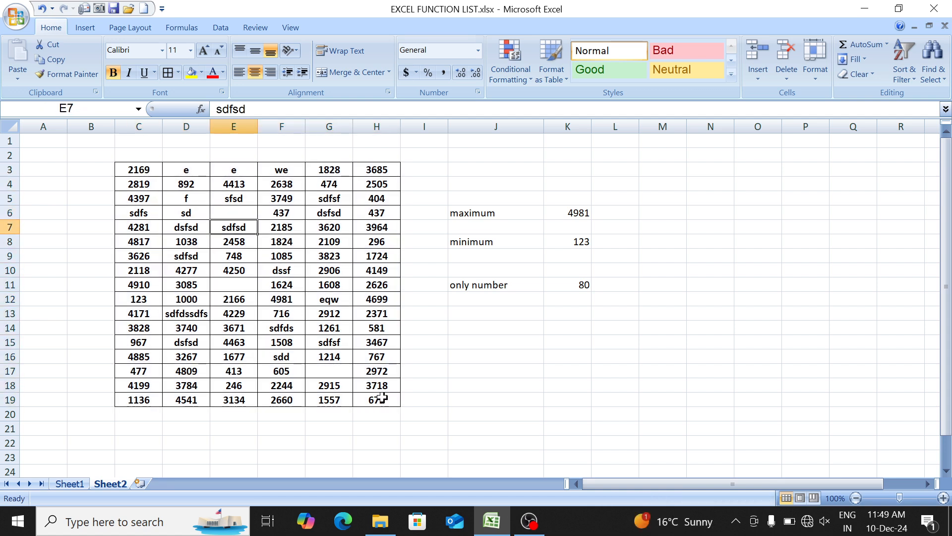
pyautogui.press('Right')
pyautogui.press('Down')
pyautogui.press('Down')
pyautogui.press('Right')
pyautogui.press('Right')
pyautogui.press('Right')
pyautogui.press('Right')
pyautogui.press('Down')
pyautogui.press('Down')
pyautogui.press('Down')
pyautogui.press('Down')
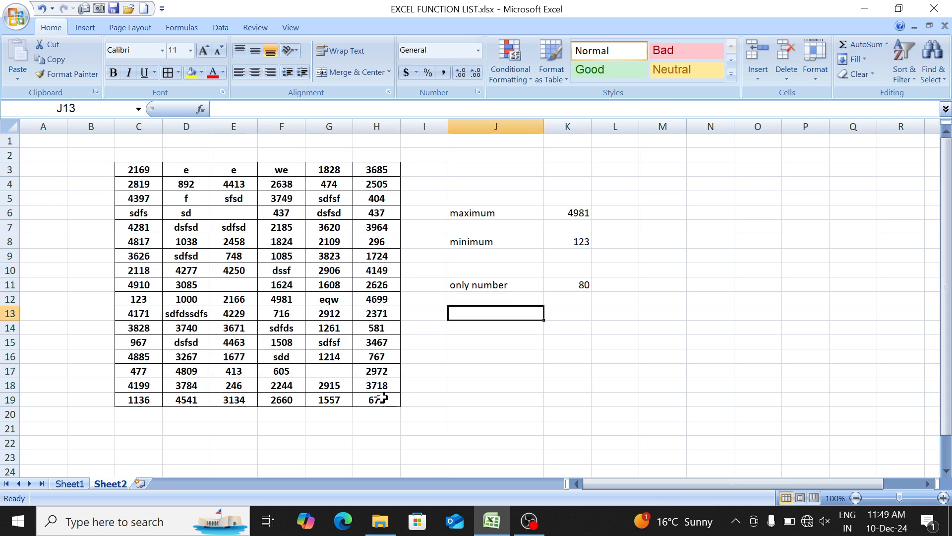
pyautogui.write('number ')
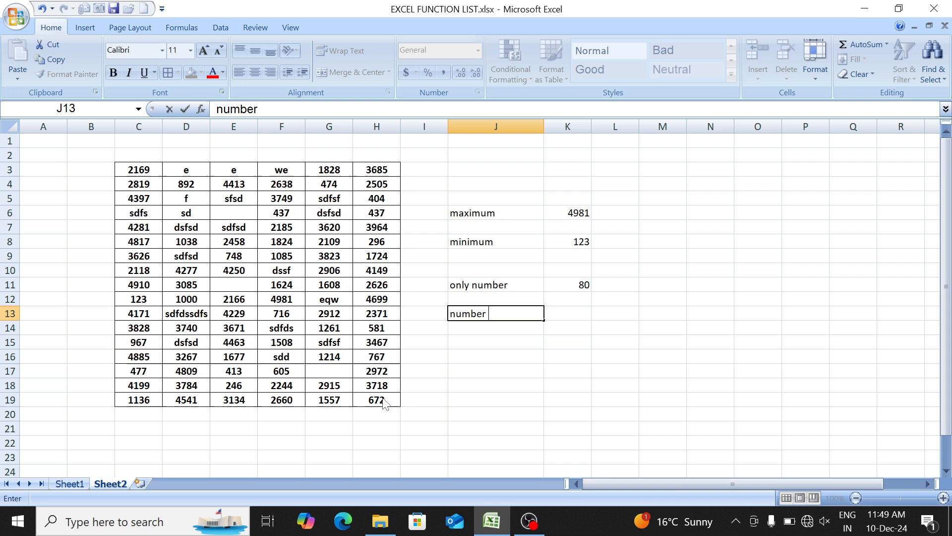
pyautogui.write('or text')
pyautogui.press('Tab')
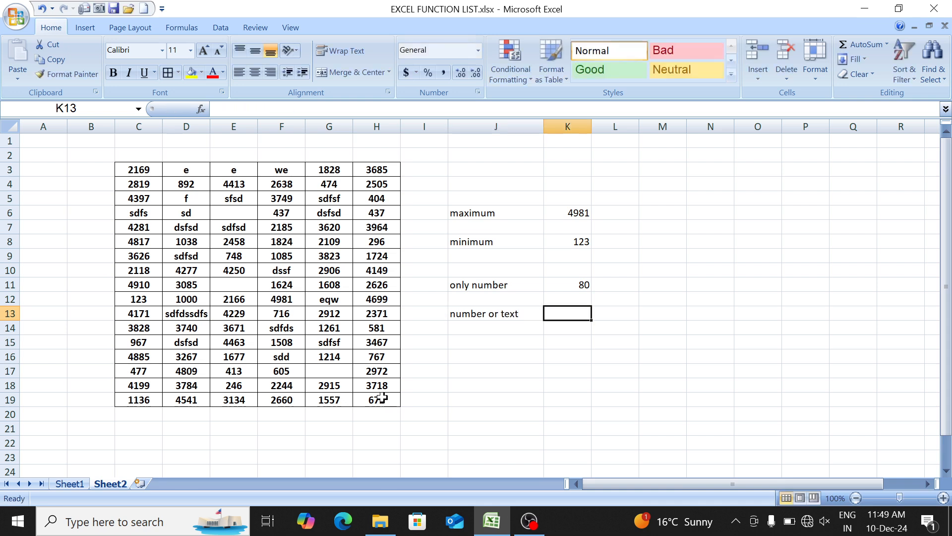
# - Enter =COUNTA(C3:H19) in K13 to count the table cells holding numbers or text
pyautogui.write('=')
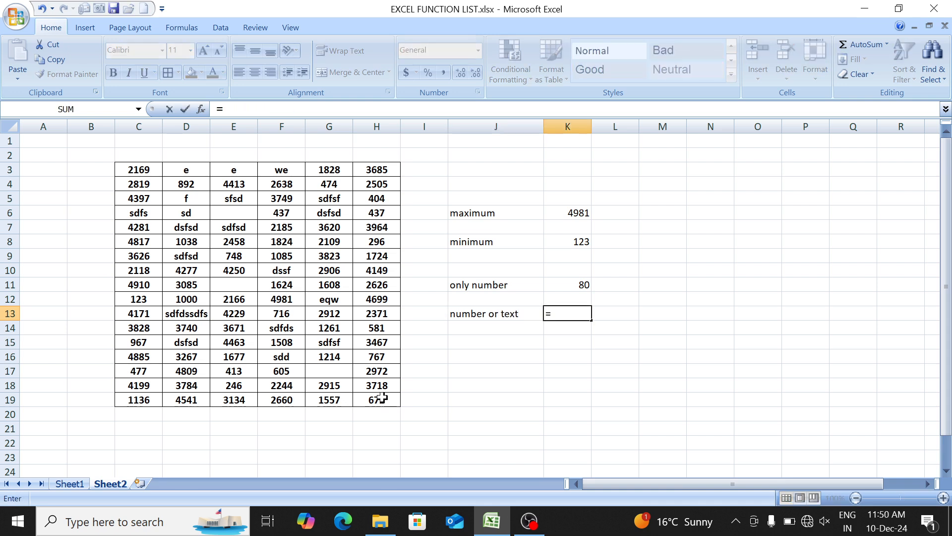
pyautogui.write('coun')
pyautogui.press('Down')
pyautogui.press('Tab')
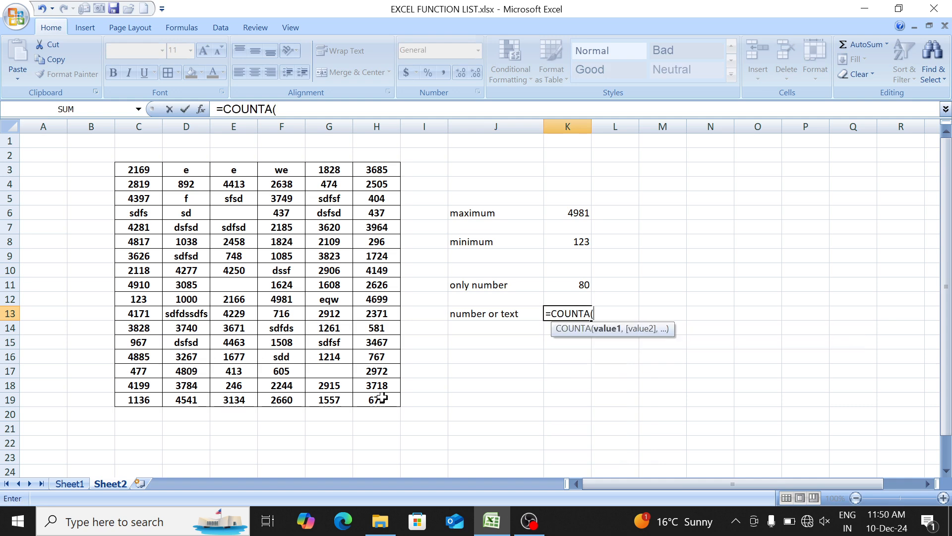
pyautogui.click(142, 167)
pyautogui.hotkey('ctrl', 'shift', 'Down')
pyautogui.hotkey('ctrl', 'shift', 'Right')
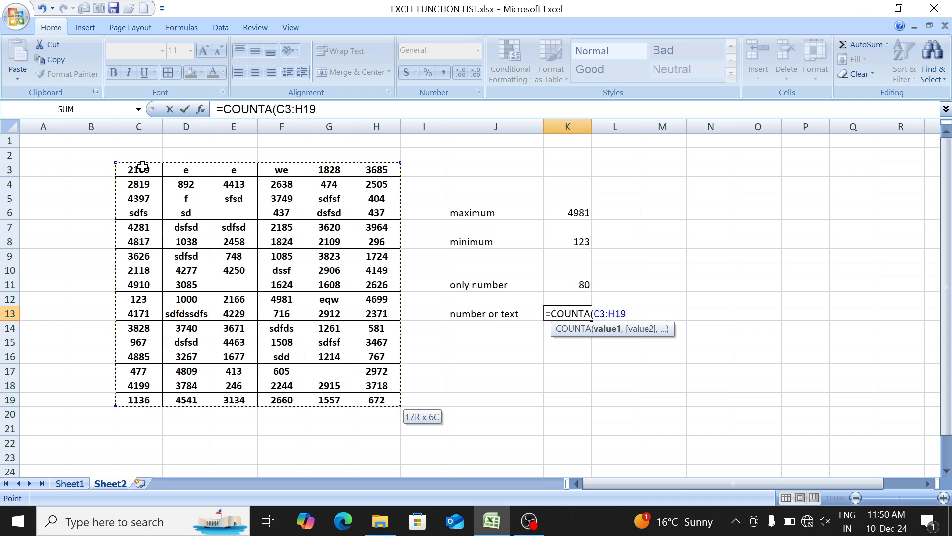
pyautogui.write(')')
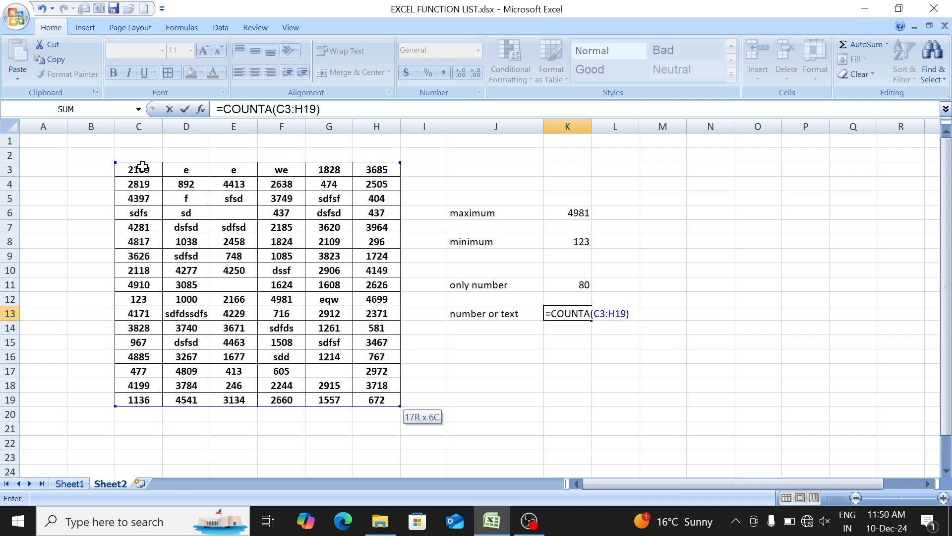
pyautogui.press('Return')
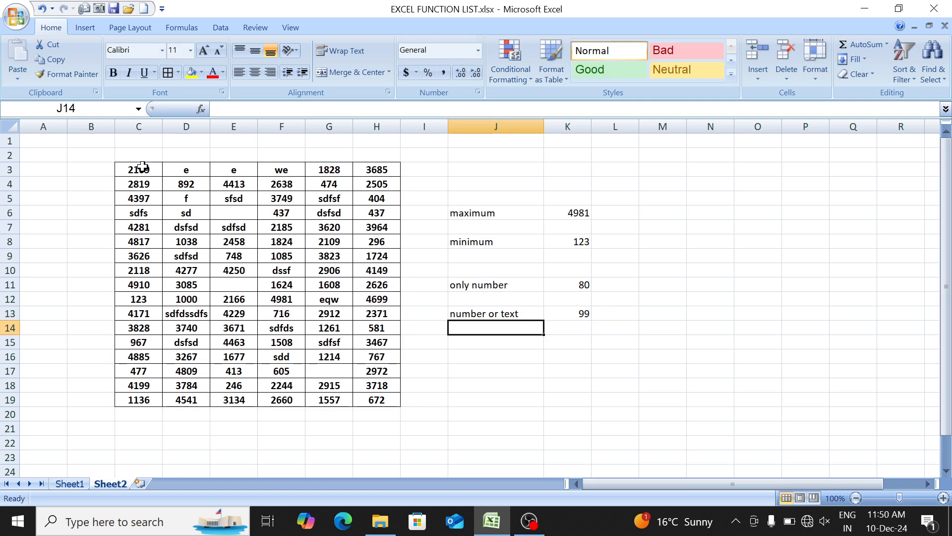
# - Review the COUNTA formula in K13 and look up COUNTBLANK in the function list on Sheet1
pyautogui.press('Up')
pyautogui.press('Right')
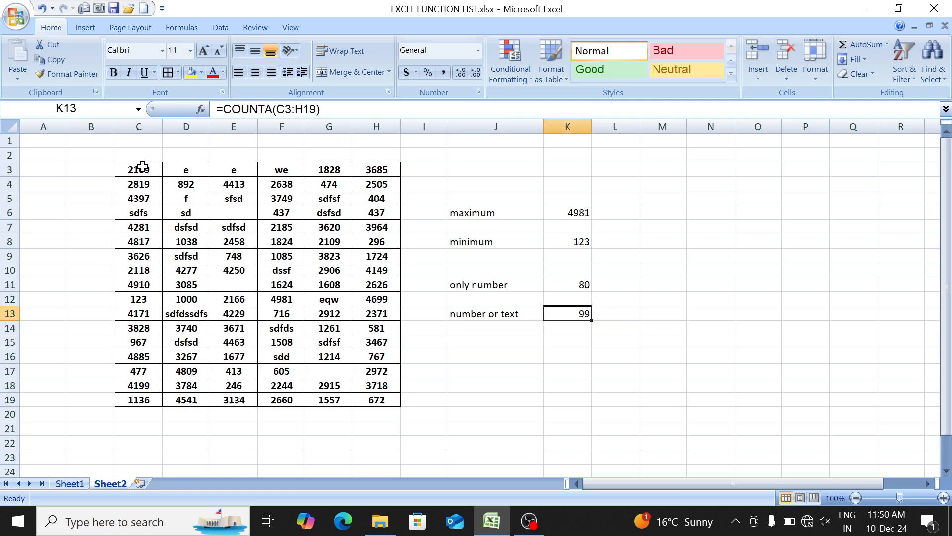
pyautogui.press('Left')
pyautogui.press('Right')
pyautogui.press('Left')
pyautogui.press('Down')
pyautogui.press('Down')
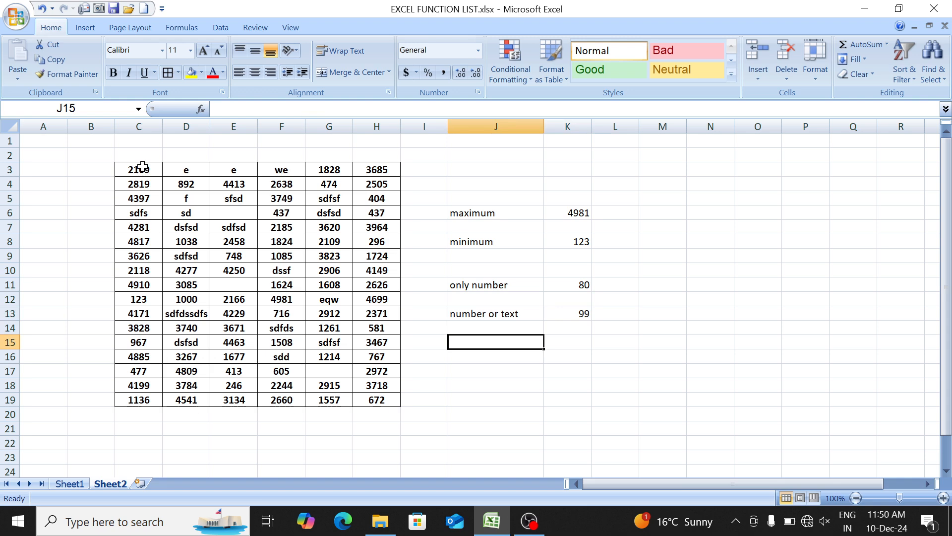
pyautogui.hotkey('ctrl', 'pageup')
pyautogui.press('Down')
pyautogui.hotkey('ctrl', 'pagedown')
# - Label cell J16 on Sheet2 as "only blank cell"
pyautogui.press('Down')
pyautogui.write('only')
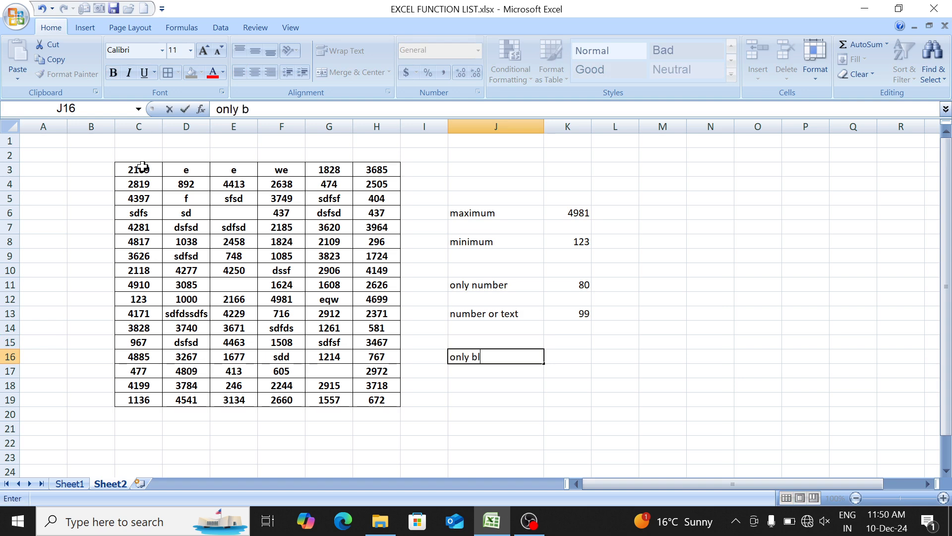
pyautogui.write(' blank cell')
pyautogui.hotkey('ctrl', 'Return')
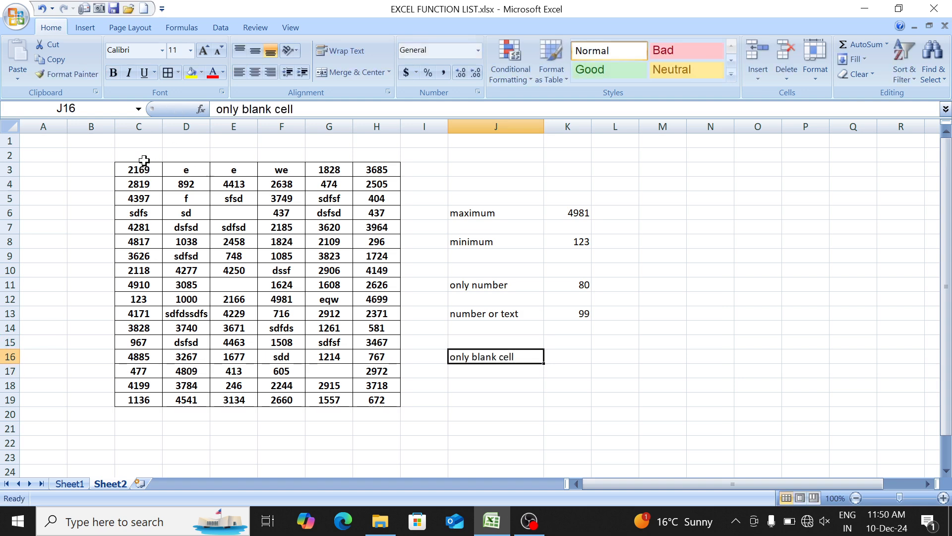
# - Enter =COUNTBLANK(C3:H19) in K16 to count the table's blank cells and review the formula
pyautogui.moveTo(140, 167); pyautogui.dragTo(373, 399)
pyautogui.click(547, 353)
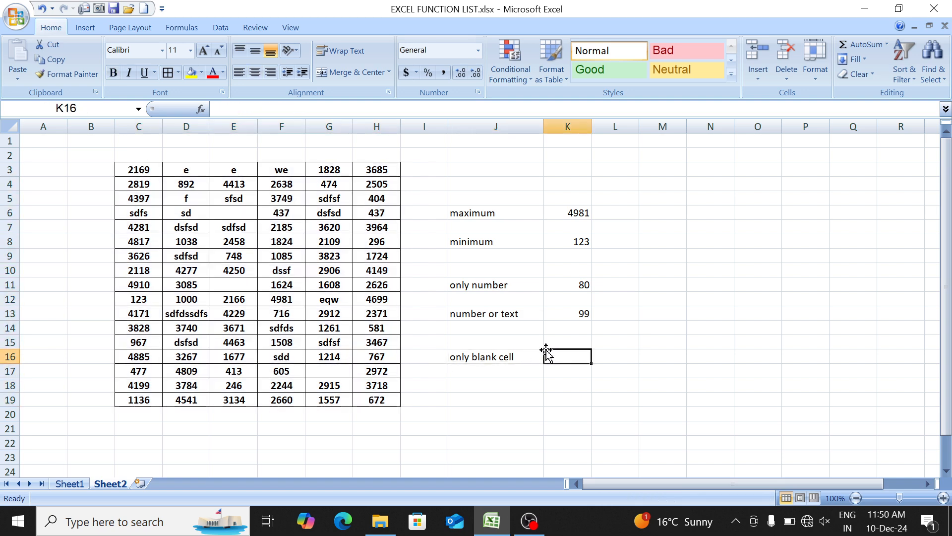
pyautogui.write('=COun')
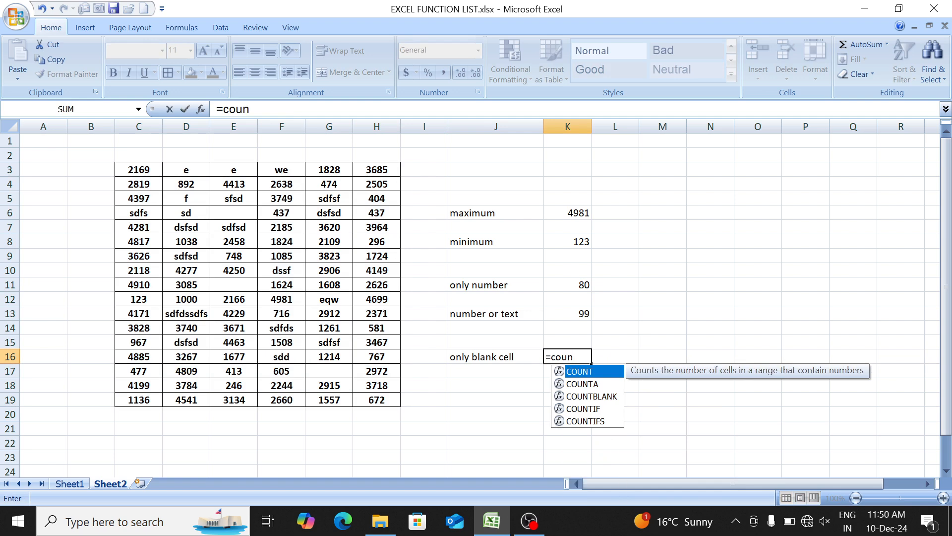
pyautogui.press('Down')
pyautogui.press('Down')
pyautogui.press('Tab')
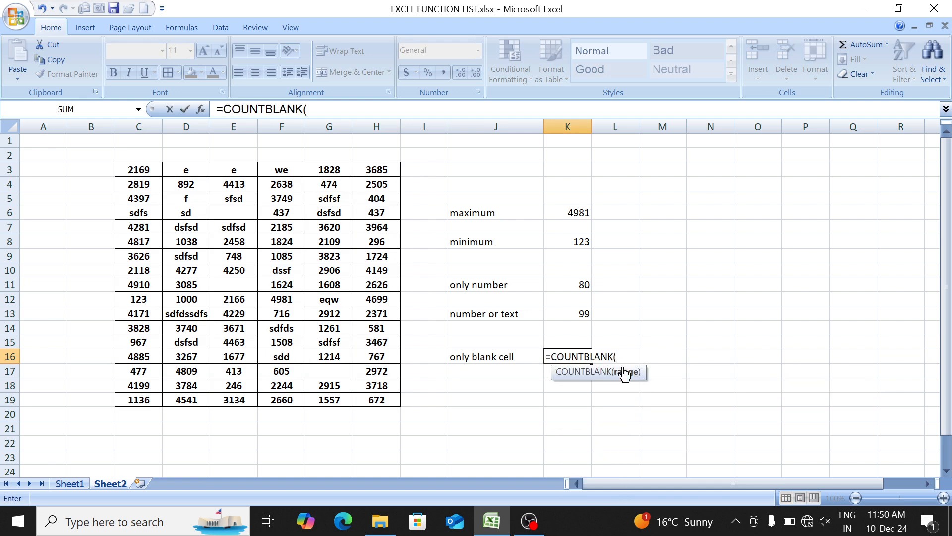
pyautogui.click(140, 169)
pyautogui.hotkey('ctrl', 'shift', 'Down')
pyautogui.hotkey('ctrl', 'shift', 'Right')
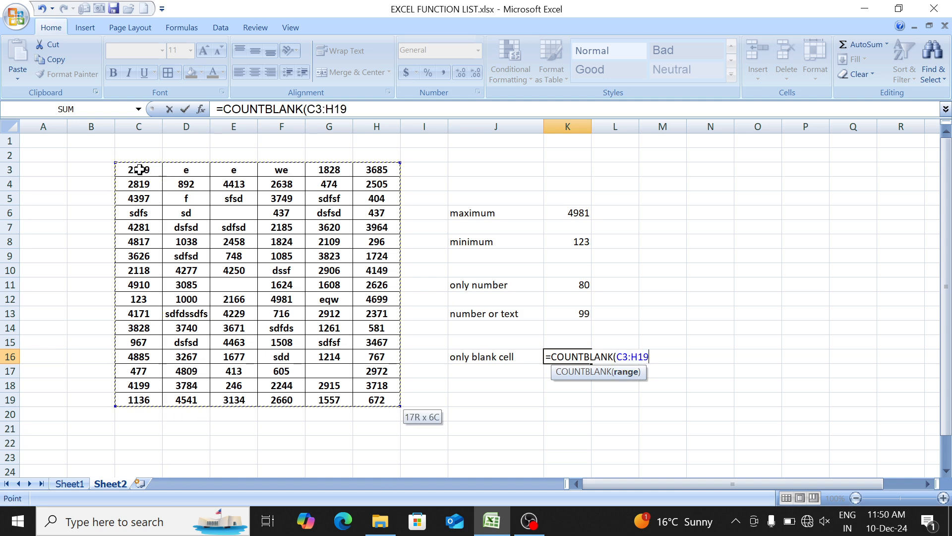
pyautogui.write(')')
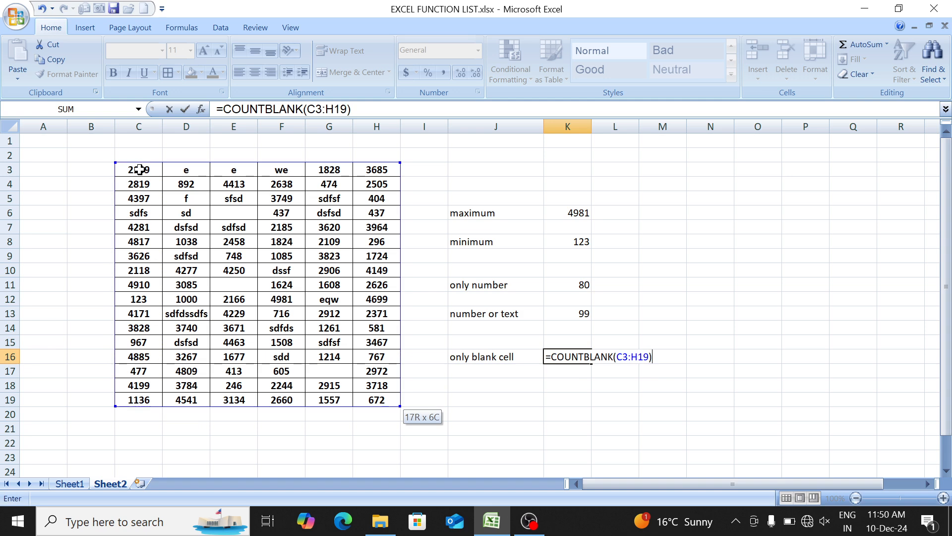
pyautogui.press('Return')
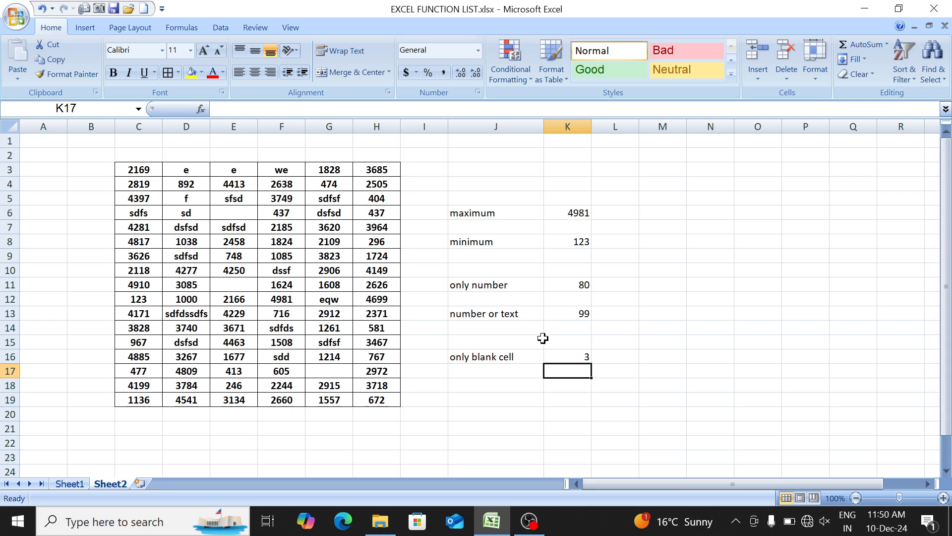
pyautogui.click(555, 355)
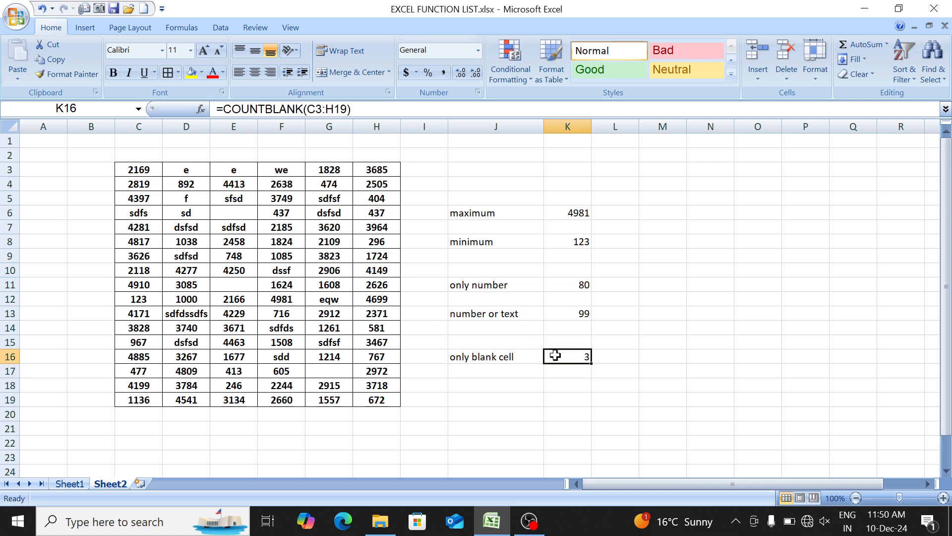
# - Clear cells G9 and G7 of the table to test the count formulas
pyautogui.click(335, 253)
pyautogui.press('Delete')
pyautogui.press('Up')
pyautogui.press('Up')
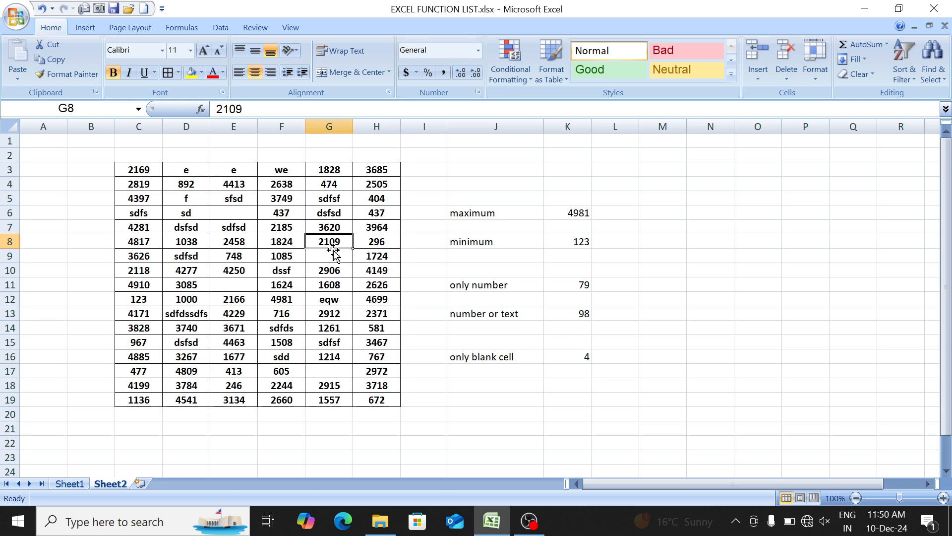
pyautogui.press('Delete')
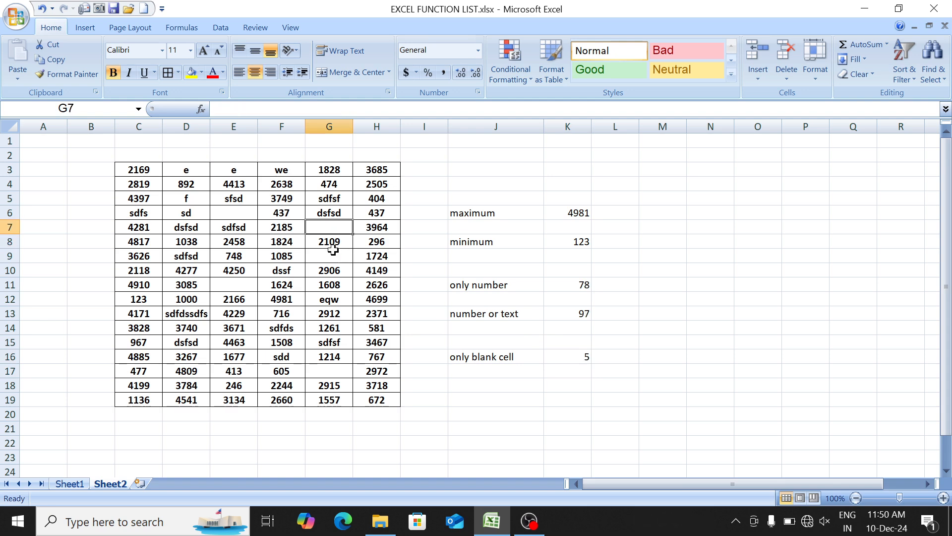
# - Label cell J19 on Sheet2 as "only text"
pyautogui.click(69, 483)
pyautogui.click(109, 485)
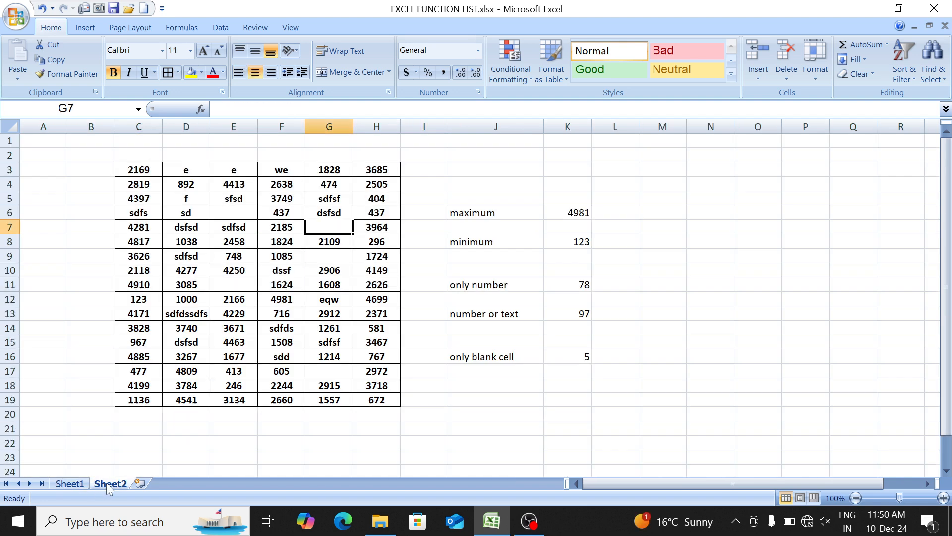
pyautogui.click(502, 392)
pyautogui.press('Down')
pyautogui.write('onl')
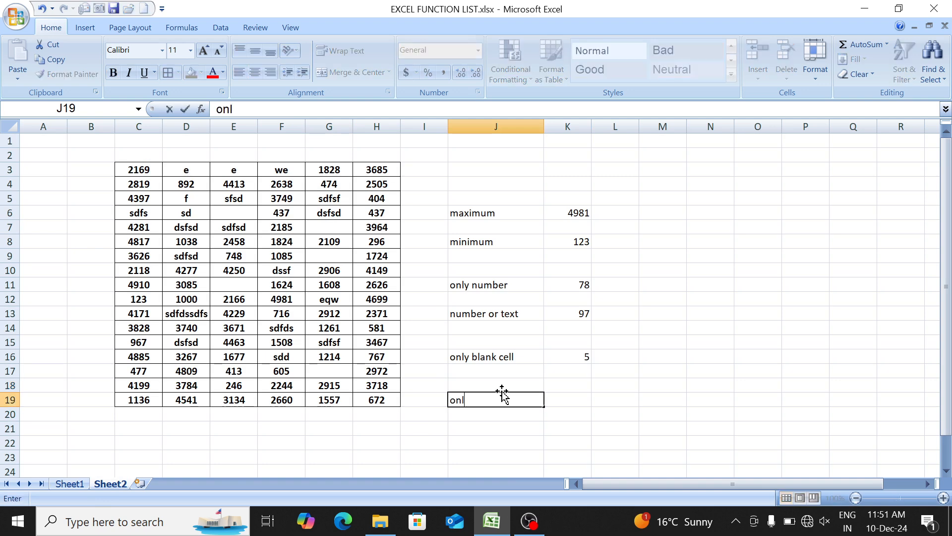
pyautogui.write('y text')
pyautogui.press('Tab')
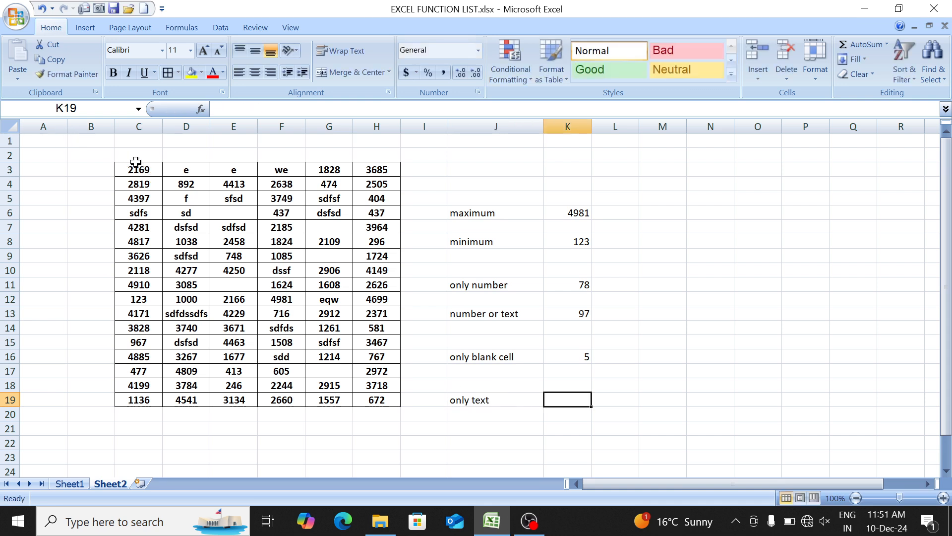
# - Enter =COUNTA(C3:H19)-COUNT(C3:H19) in K19 to count only the text cells of the table
pyautogui.moveTo(137, 166); pyautogui.dragTo(365, 399)
pyautogui.click(558, 402)
pyautogui.write('=coun')
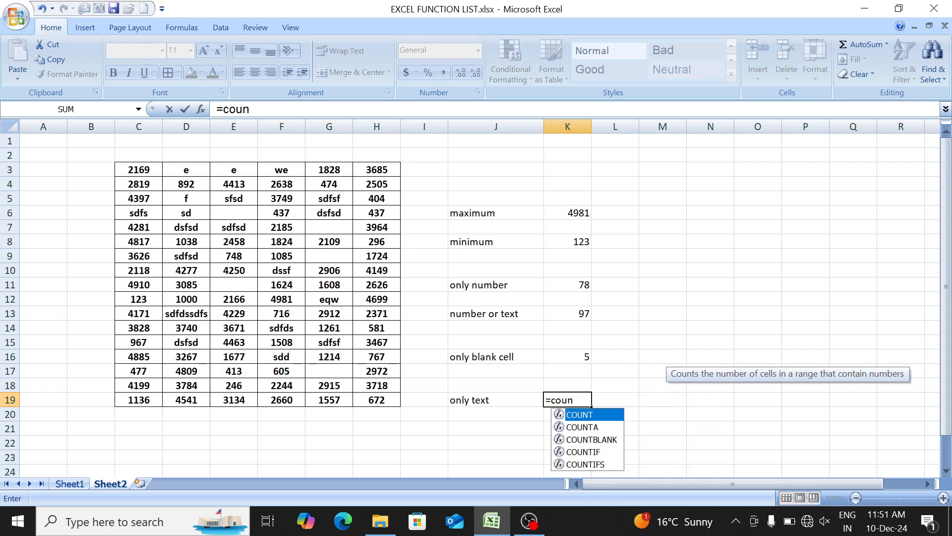
pyautogui.press('Down')
pyautogui.press('Tab')
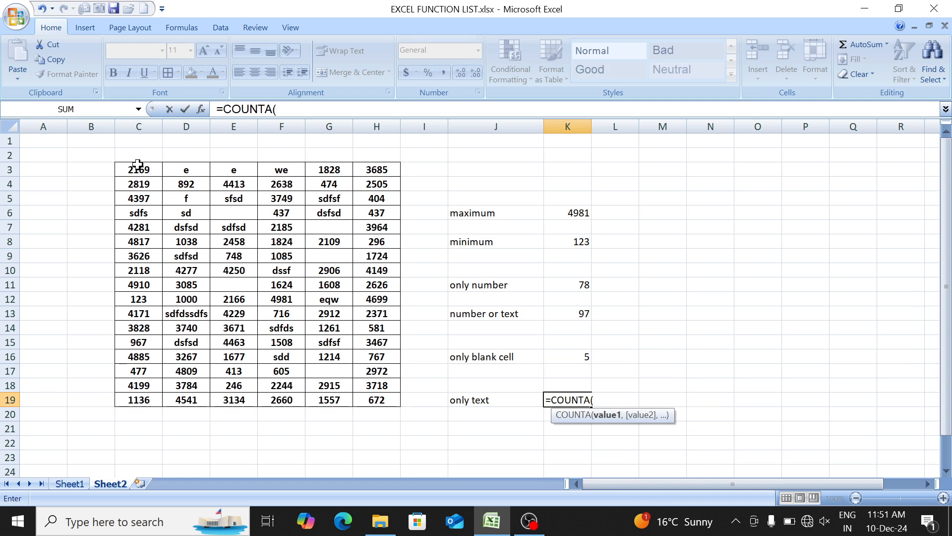
pyautogui.moveTo(137, 169); pyautogui.dragTo(373, 393)
pyautogui.write(')')
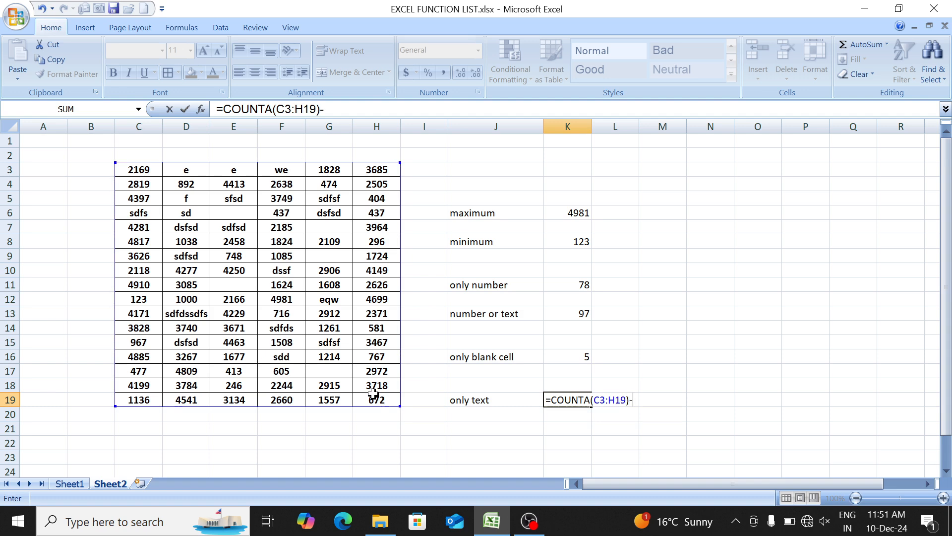
pyautogui.write('-cou')
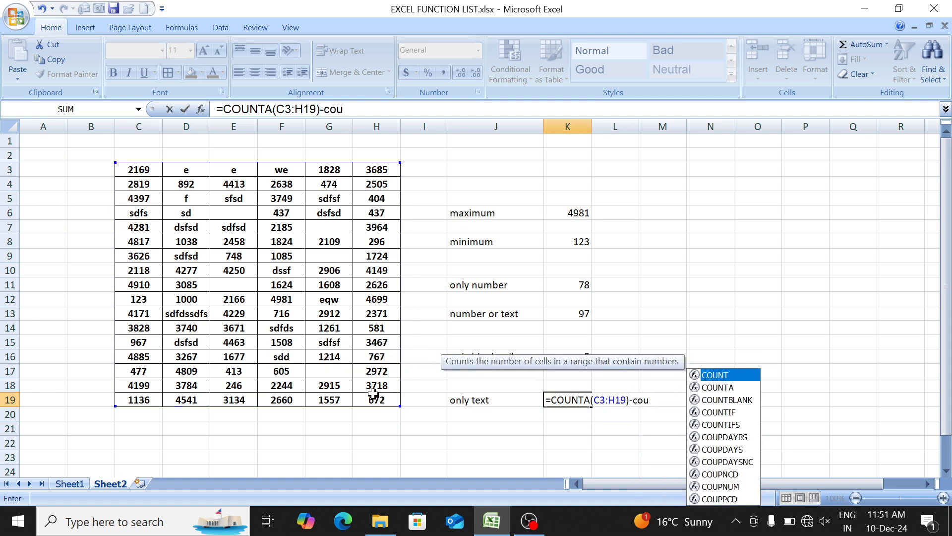
pyautogui.press('Tab')
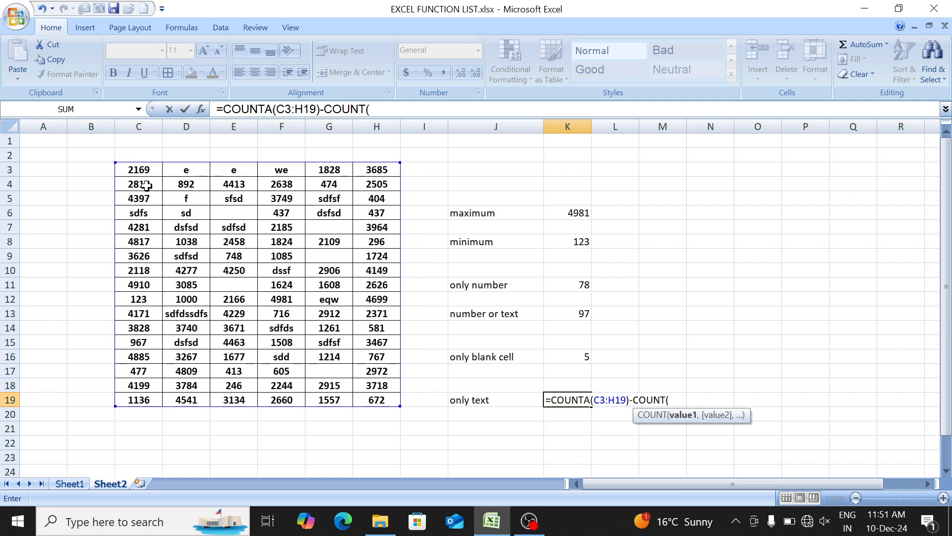
pyautogui.moveTo(131, 170); pyautogui.dragTo(389, 404)
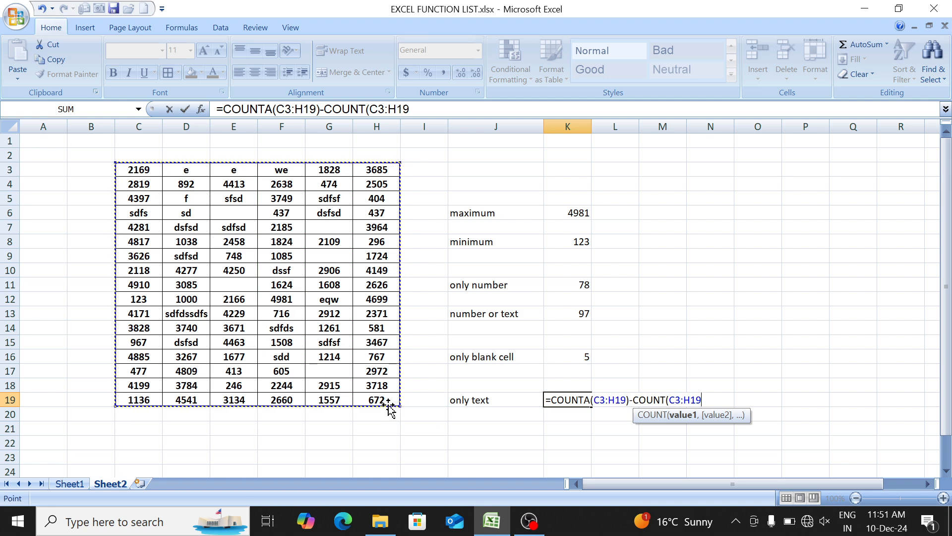
pyautogui.write(')')
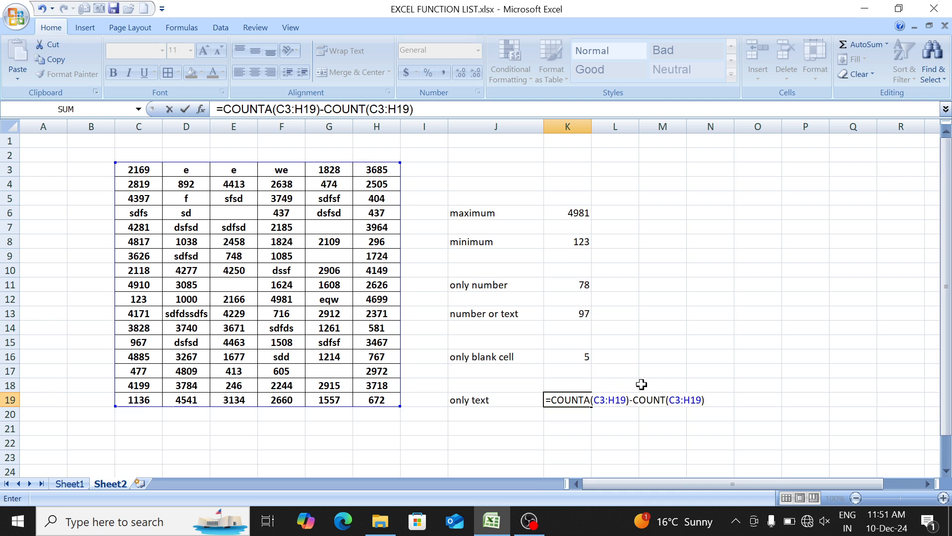
pyautogui.press('Return')
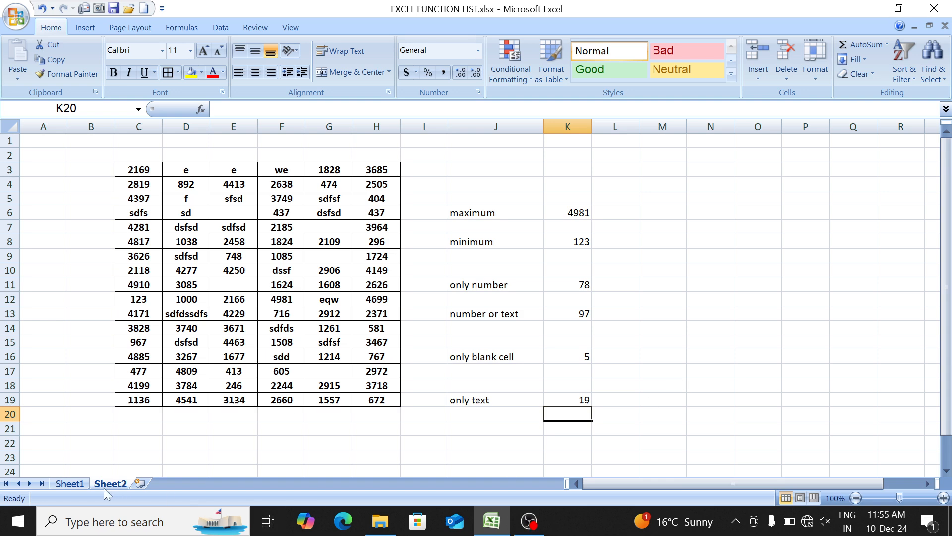
# - Look up COUNTIF in the function list on Sheet1 and add a new worksheet after Sheet2
pyautogui.click(75, 485)
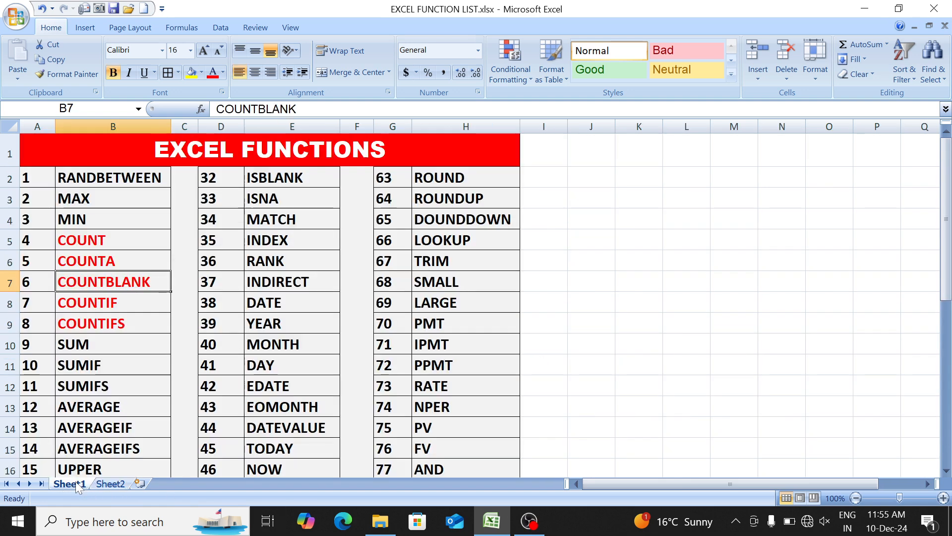
pyautogui.click(136, 306)
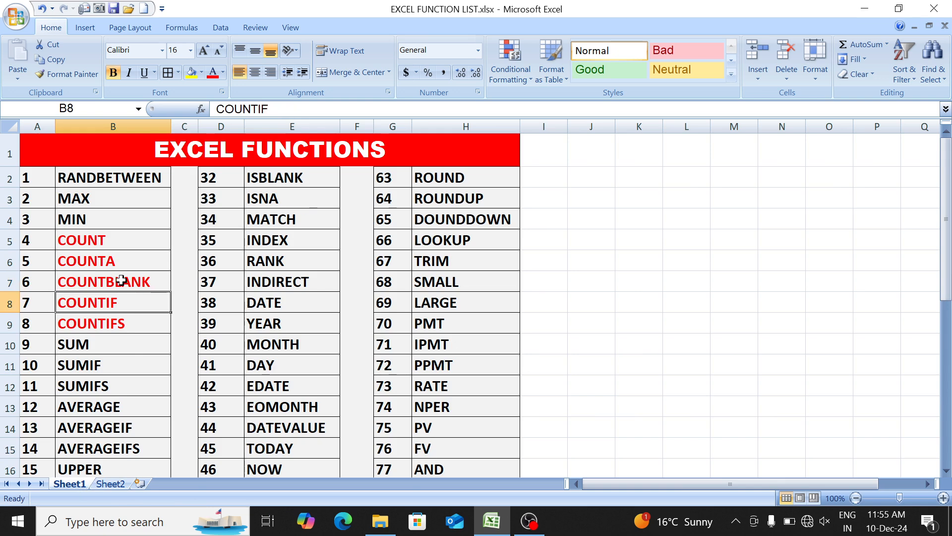
pyautogui.click(108, 484)
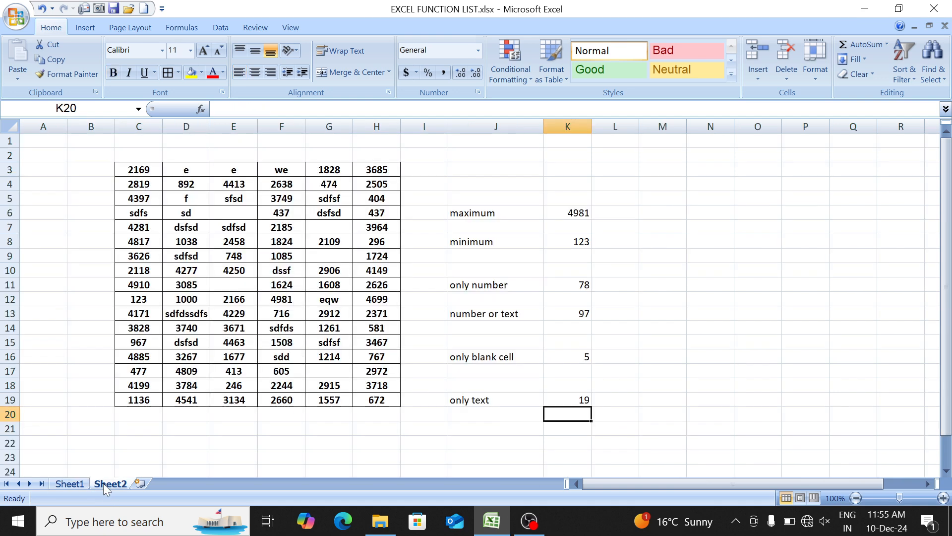
pyautogui.click(140, 484)
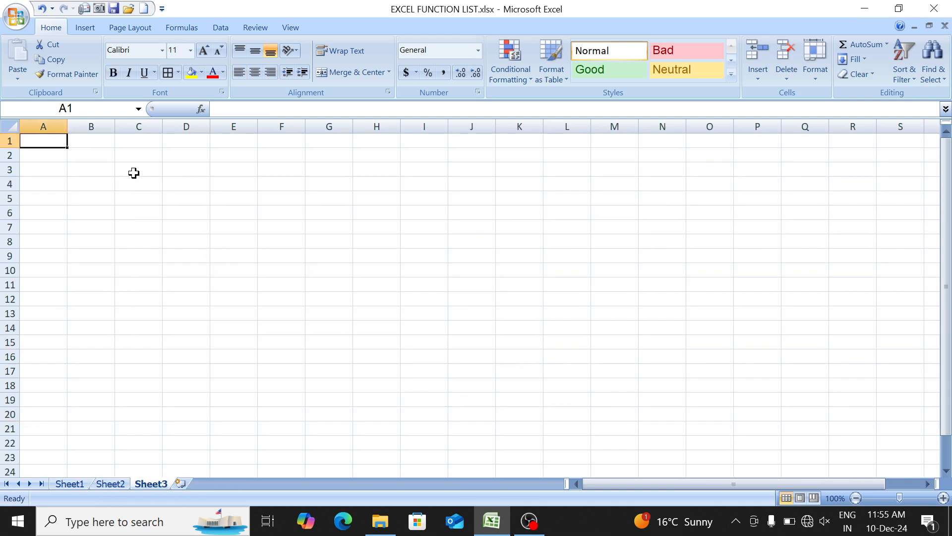
# - Fill C3:H16 on Sheet3 with the letter "p" as a bordered, bold, centred table
pyautogui.click(134, 172)
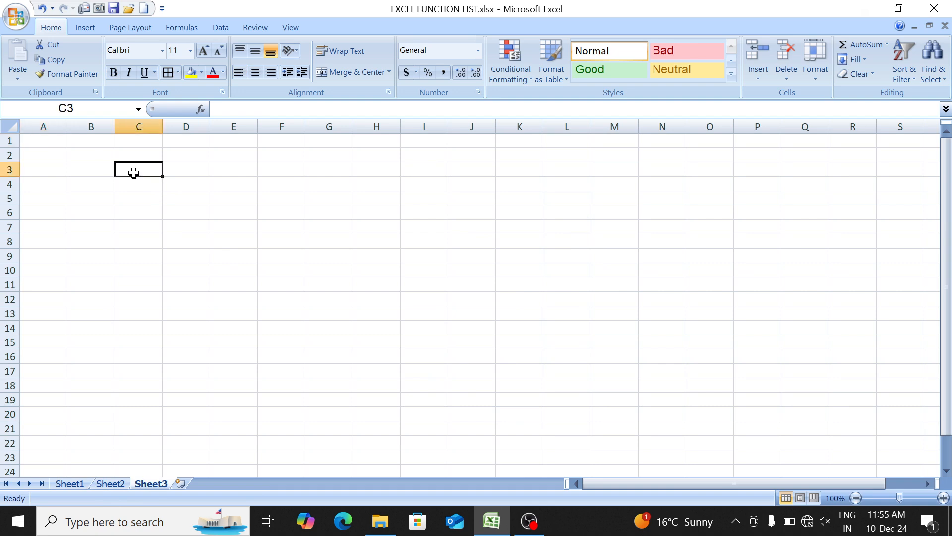
pyautogui.write('p')
pyautogui.press('Return')
pyautogui.click(134, 173)
pyautogui.moveTo(162, 177); pyautogui.dragTo(409, 333)
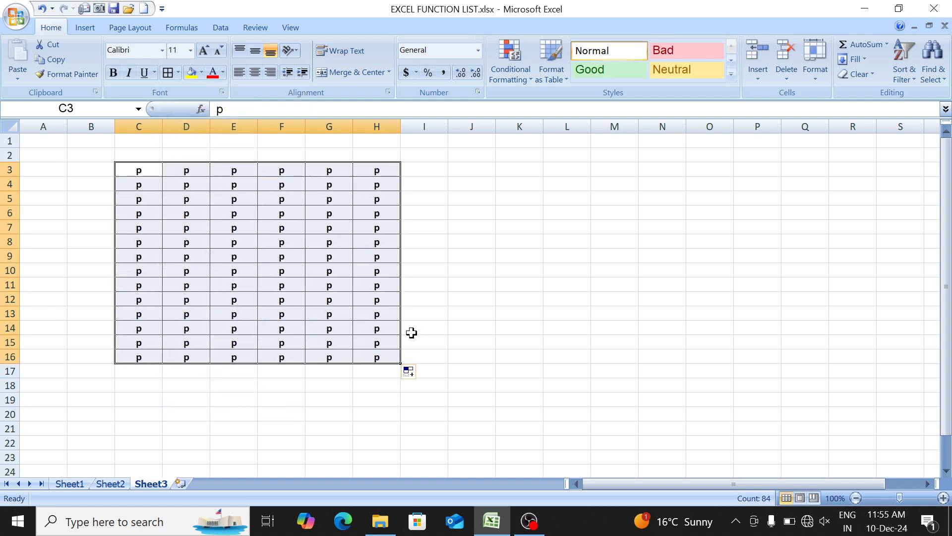
# - Change cells D5, F9, E12, C10 and C7 of the table to "a"
pyautogui.press('Down')
pyautogui.press('Down')
pyautogui.press('Right')
pyautogui.write('a')
pyautogui.press('Down')
pyautogui.press('Down')
pyautogui.press('Down')
pyautogui.press('Down')
pyautogui.press('Right')
pyautogui.press('Right')
pyautogui.write('a')
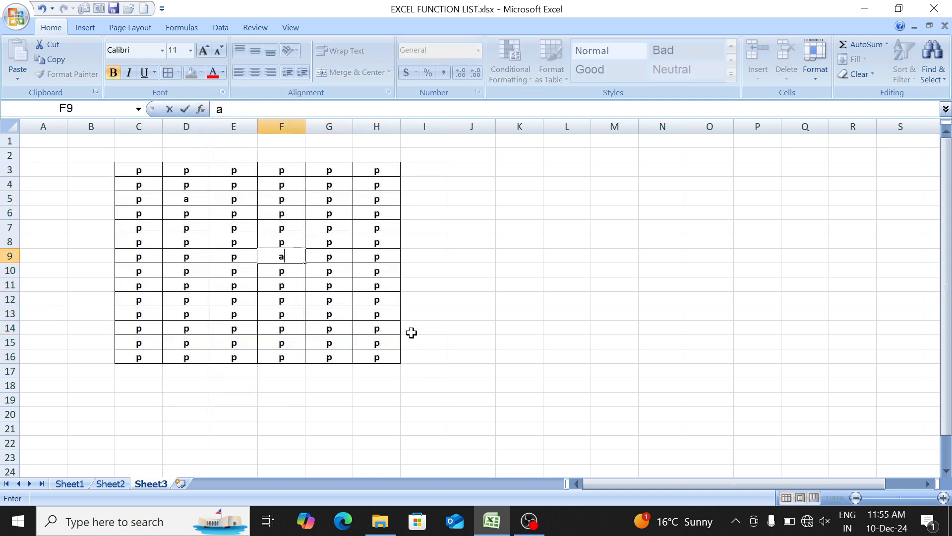
pyautogui.press('Down')
pyautogui.press('Down')
pyautogui.press('Down')
pyautogui.press('Left')
pyautogui.write('a')
pyautogui.press('Left')
pyautogui.press('Left')
pyautogui.press('Up')
pyautogui.press('Up')
pyautogui.write('a')
# - Change cells F4, G7, G10 and G13 of the table to "a"
pyautogui.press('Up')
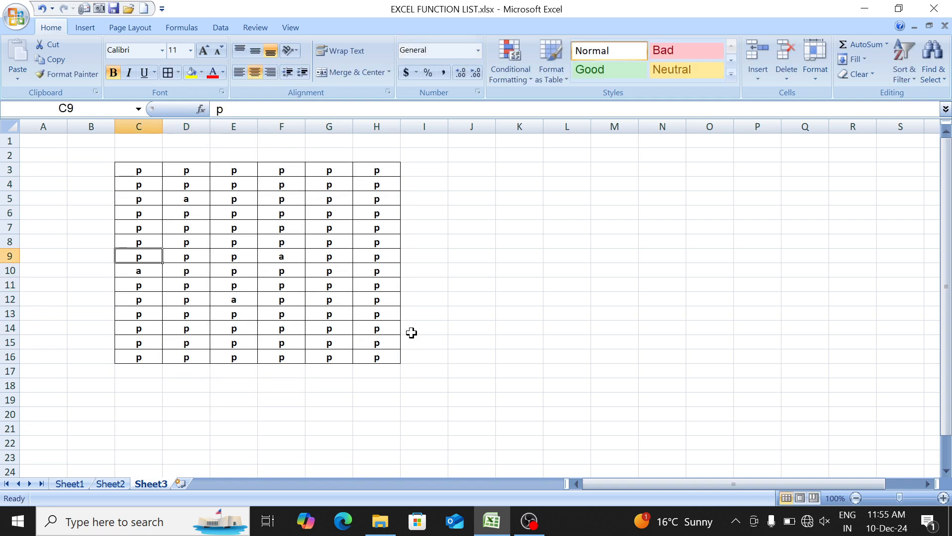
pyautogui.press('Up')
pyautogui.press('Up')
pyautogui.write('a')
pyautogui.press('Up')
pyautogui.press('Up')
pyautogui.press('Up')
pyautogui.press('Up')
pyautogui.press('Right')
pyautogui.press('Right')
pyautogui.press('Down')
pyautogui.press('Right')
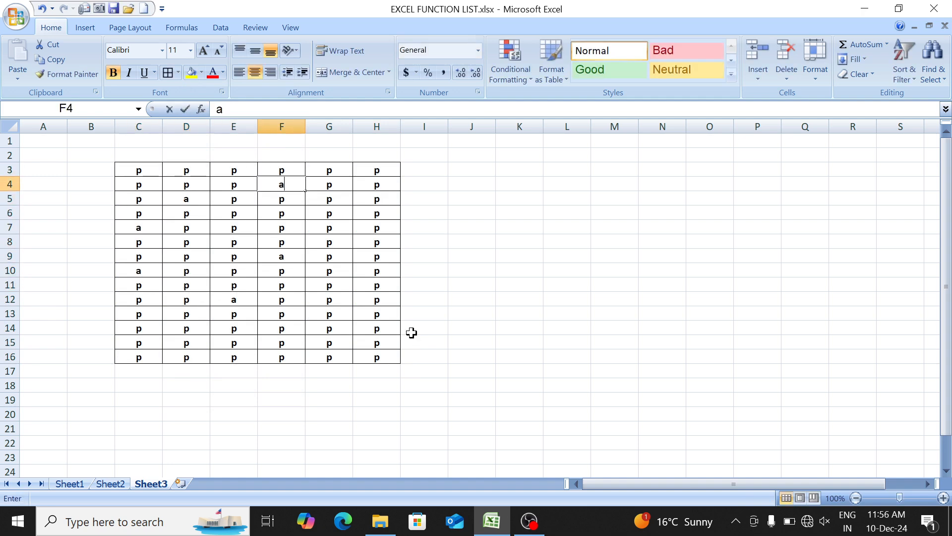
pyautogui.write('a')
pyautogui.press('Down')
pyautogui.press('Right')
pyautogui.press('Down')
pyautogui.press('Down')
pyautogui.write('a')
pyautogui.press('Down')
pyautogui.press('Down')
pyautogui.press('Down')
pyautogui.write('a')
pyautogui.press('Down')
pyautogui.press('Down')
pyautogui.press('Down')
pyautogui.write('a')
pyautogui.press('Down')
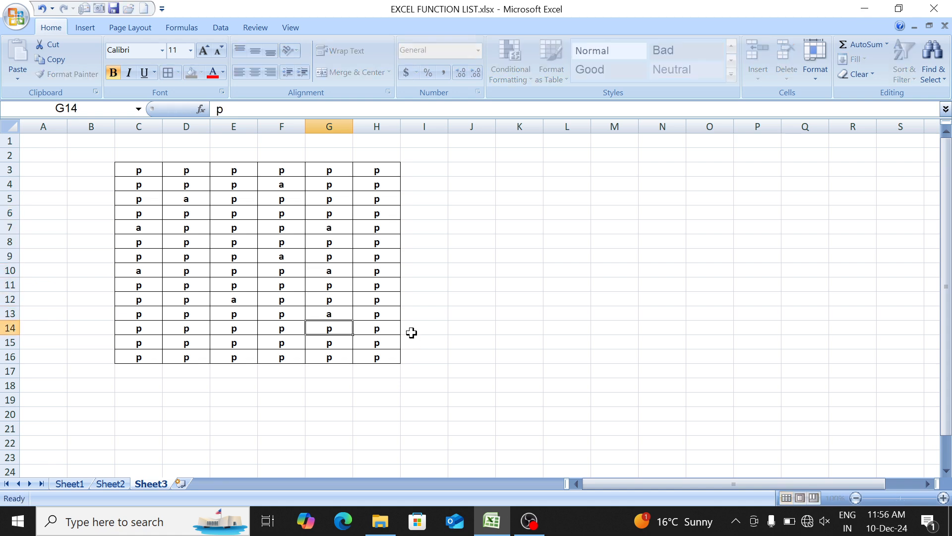
# - Change cells H12, H10, H8, H5 and E4 of the table to "a"
pyautogui.press('Right')
pyautogui.press('Up')
pyautogui.press('Up')
pyautogui.write('a')
pyautogui.press('Up')
pyautogui.press('Up')
pyautogui.press('Up')
pyautogui.write('a')
pyautogui.press('Up')
pyautogui.press('Up')
pyautogui.press('Up')
pyautogui.write('a')
pyautogui.press('Up')
pyautogui.press('Left')
pyautogui.press('Left')
pyautogui.press('Left')
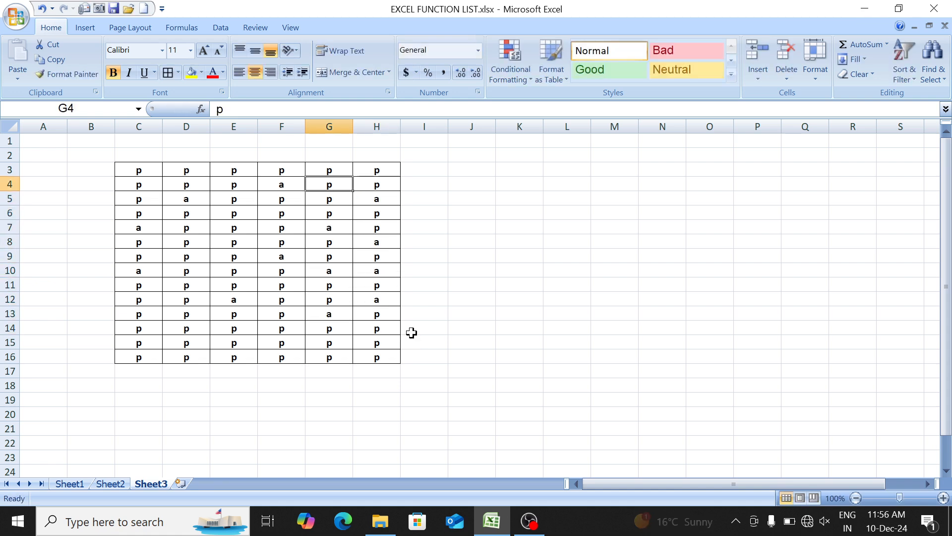
pyautogui.write('a')
# - Change cells D8 and D12 of the table to "h"
pyautogui.press('Down')
pyautogui.press('Down')
pyautogui.press('Down')
pyautogui.press('Left')
pyautogui.press('Down')
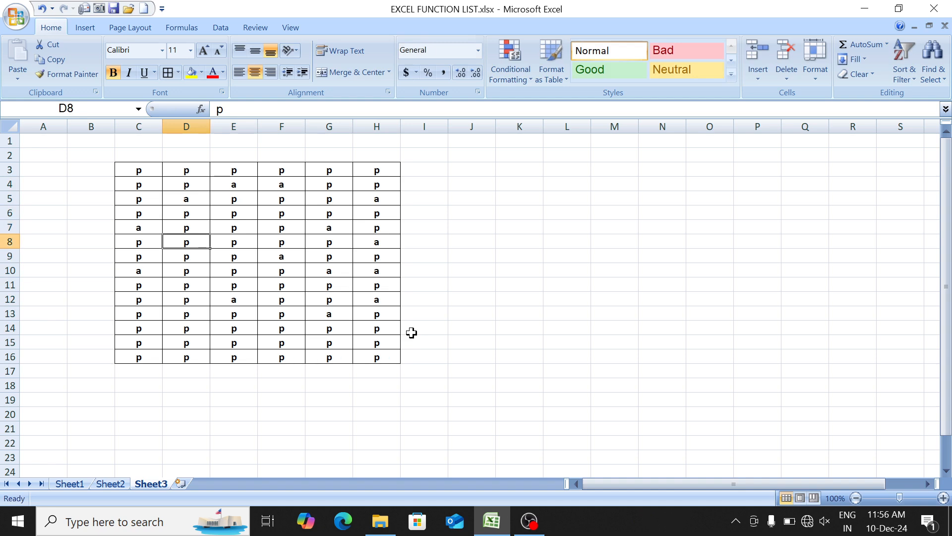
pyautogui.write('h')
pyautogui.press('Down')
pyautogui.press('Down')
pyautogui.press('Down')
pyautogui.press('Down')
pyautogui.write('h')
pyautogui.press('Down')
pyautogui.press('Down')
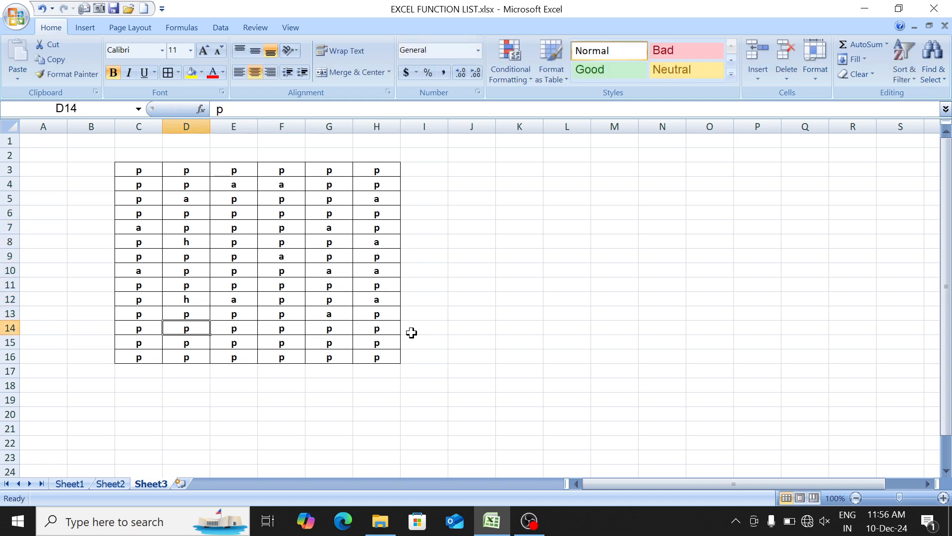
# - Change cells E14 and F11 of the table to "h"
pyautogui.press('Right')
pyautogui.write('h')
pyautogui.press('Right')
pyautogui.press('Right')
pyautogui.press('Up')
pyautogui.press('Up')
pyautogui.press('Left')
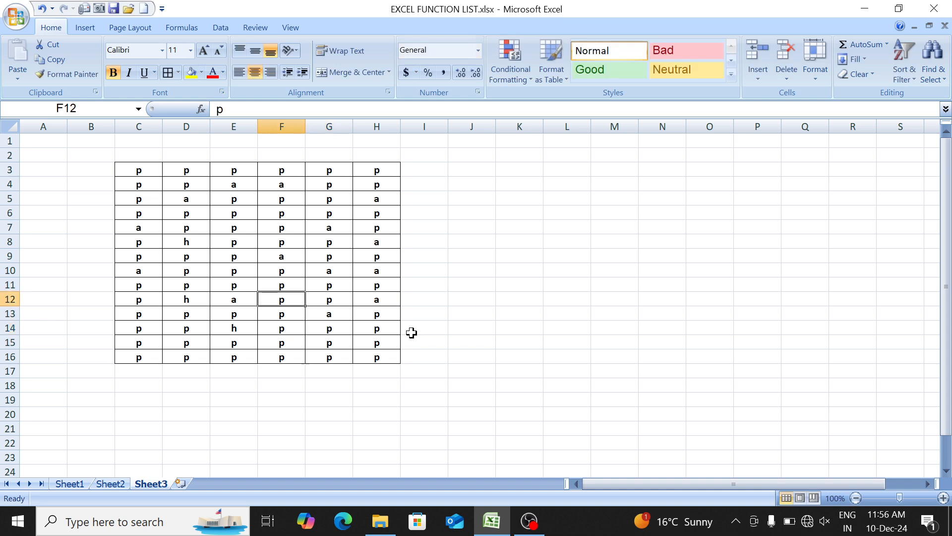
pyautogui.press('Up')
pyautogui.write('h')
# - Change cells G4 and D3 of the table to "h"
pyautogui.press('Up')
pyautogui.press('Right')
pyautogui.press('Right')
pyautogui.press('Up')
pyautogui.press('Up')
pyautogui.press('Up')
pyautogui.press('Left')
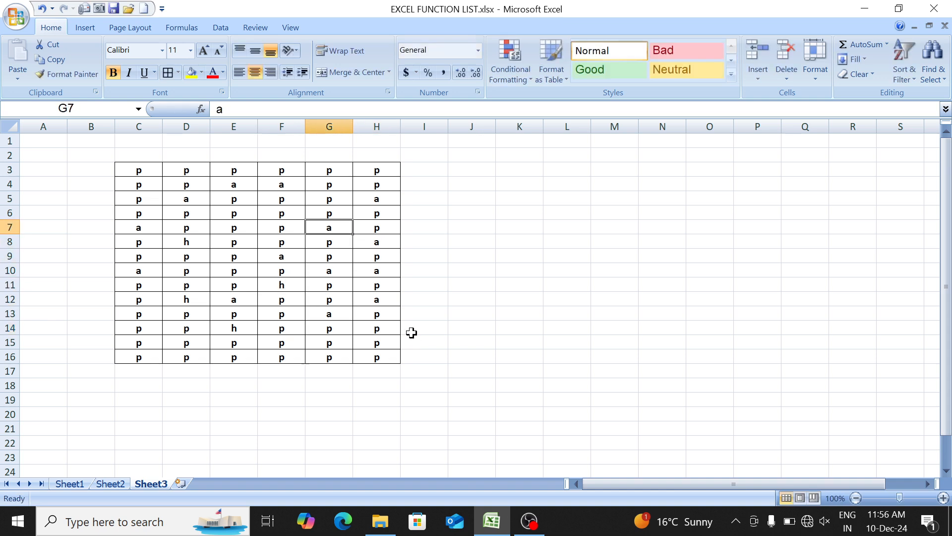
pyautogui.press('Up')
pyautogui.press('Up')
pyautogui.press('Up')
pyautogui.write('h')
pyautogui.press('Up')
pyautogui.press('Left')
# - Change cells C6 and C14 of the table to "h"
pyautogui.press('Left')
pyautogui.press('Left')
pyautogui.write('h')
pyautogui.press('Left')
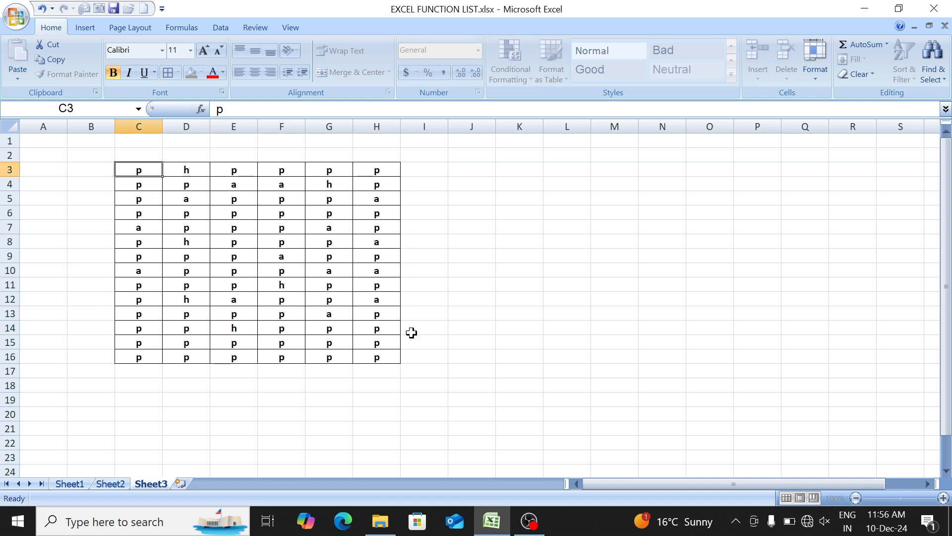
pyautogui.press('Down')
pyautogui.press('Down')
pyautogui.press('Down')
pyautogui.write('h')
pyautogui.press('Down')
pyautogui.press('Down')
pyautogui.press('Down')
pyautogui.press('Down')
pyautogui.press('Down')
pyautogui.press('Down')
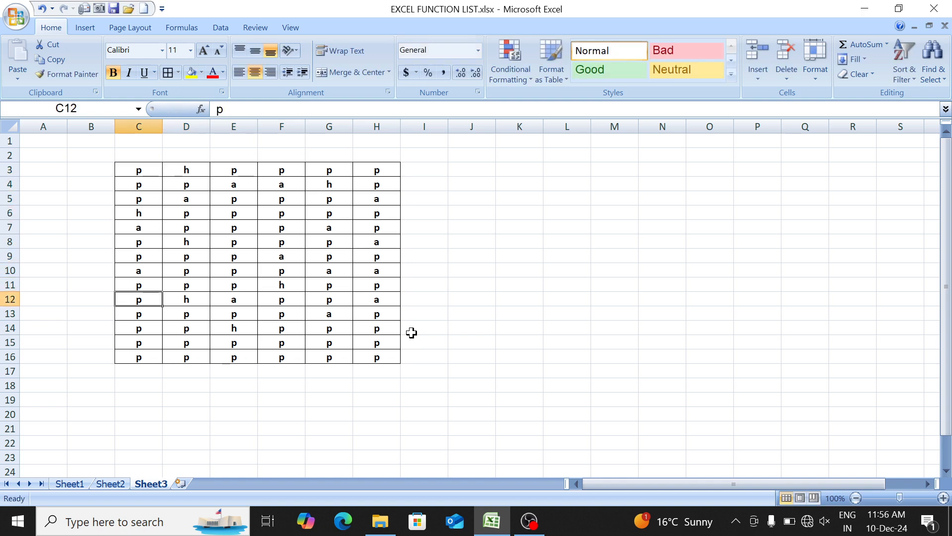
pyautogui.press('Down')
pyautogui.press('Down')
pyautogui.write('h')
# - Enter the label "total value" in cell J4 beside the table
pyautogui.press('Right')
pyautogui.press('Right')
pyautogui.press('Right')
pyautogui.press('Up')
pyautogui.press('Up')
pyautogui.press('Right')
pyautogui.press('Right')
pyautogui.press('Up')
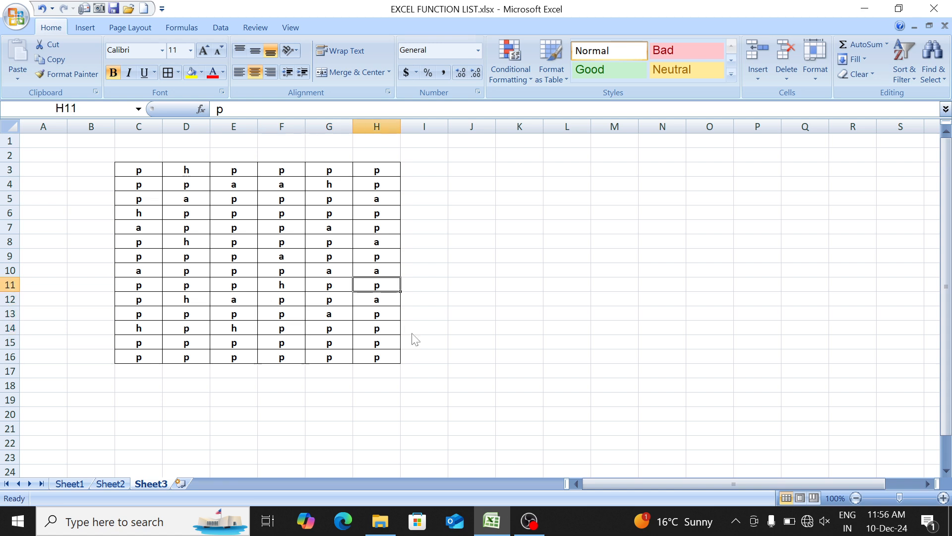
pyautogui.press('Right')
pyautogui.press('Up')
pyautogui.press('Right')
pyautogui.press('Right')
pyautogui.press('Up')
pyautogui.press('Up')
pyautogui.press('Up')
pyautogui.press('Up')
pyautogui.press('Up')
pyautogui.press('Up')
pyautogui.press('Left')
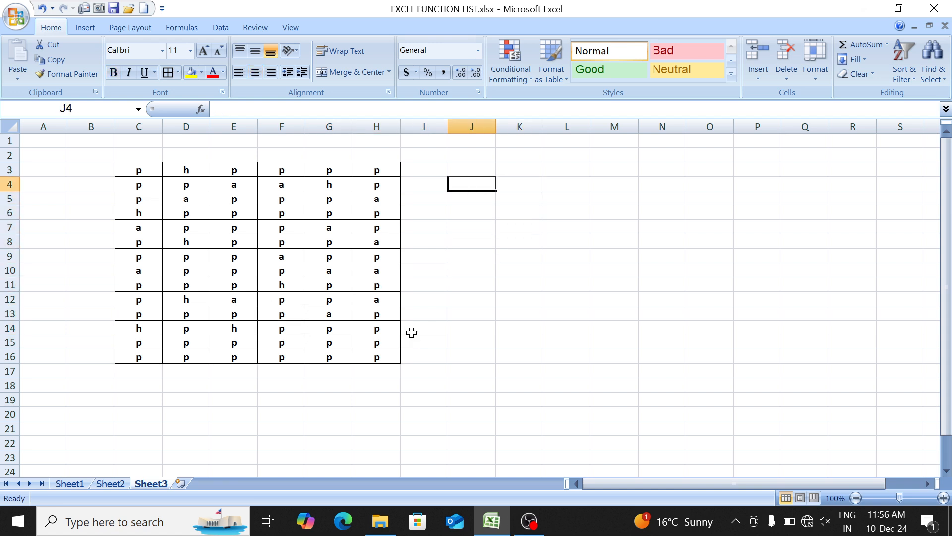
pyautogui.write('total')
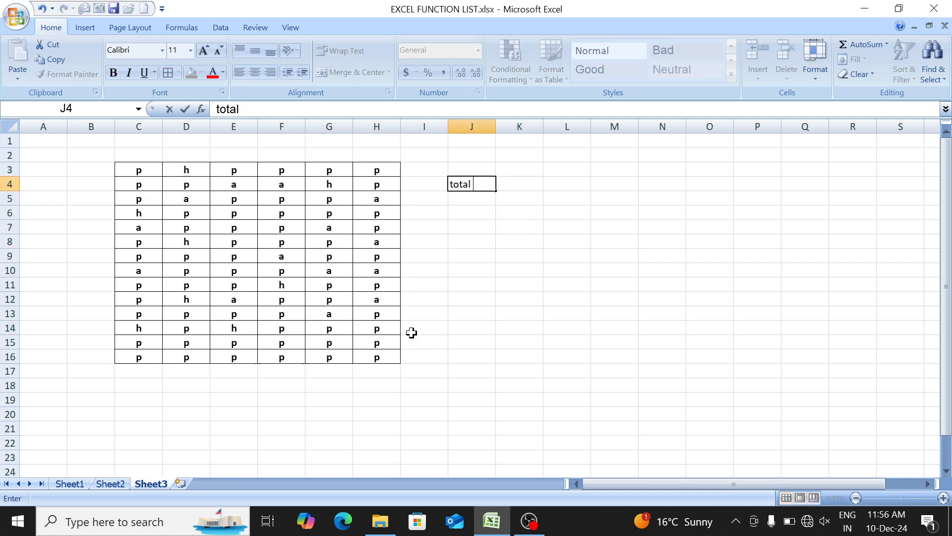
pyautogui.write(' value')
# - Count all filled table cells in K4 with the formula =COUNTA(C3:H16)
pyautogui.press('Right')
pyautogui.write('=')
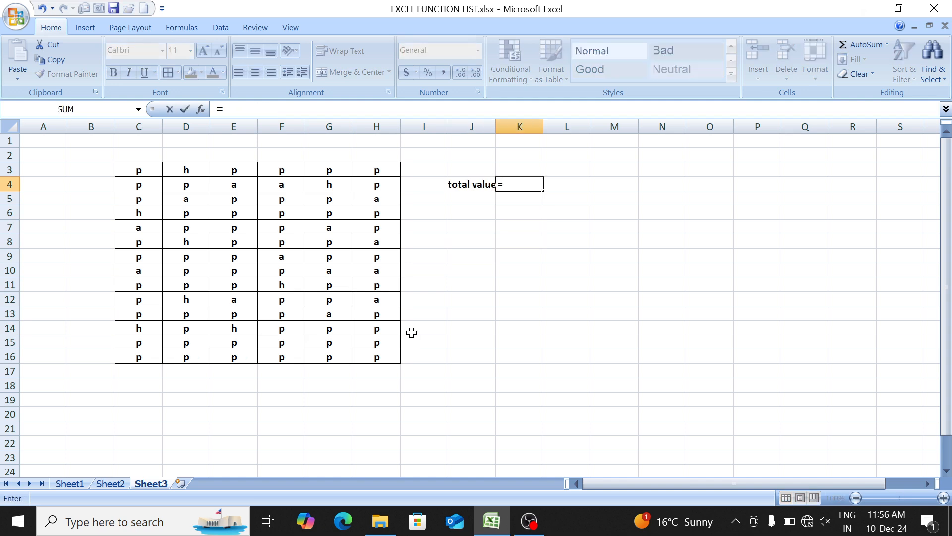
pyautogui.write('coun')
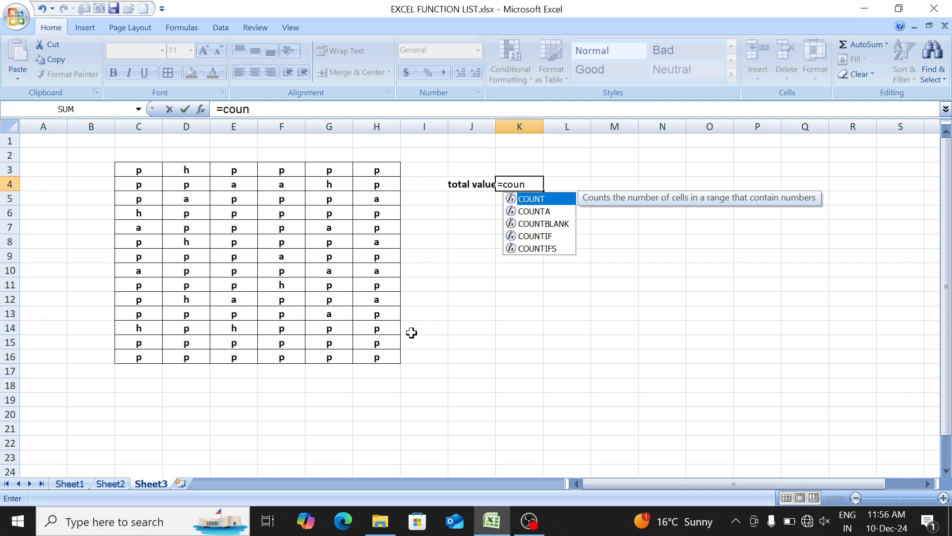
pyautogui.press('Down')
pyautogui.press('Tab')
pyautogui.press('Left')
pyautogui.press('Left')
pyautogui.press('Left')
pyautogui.press('Left')
pyautogui.press('Left')
pyautogui.press('Left')
pyautogui.press('Left')
pyautogui.press('Left')
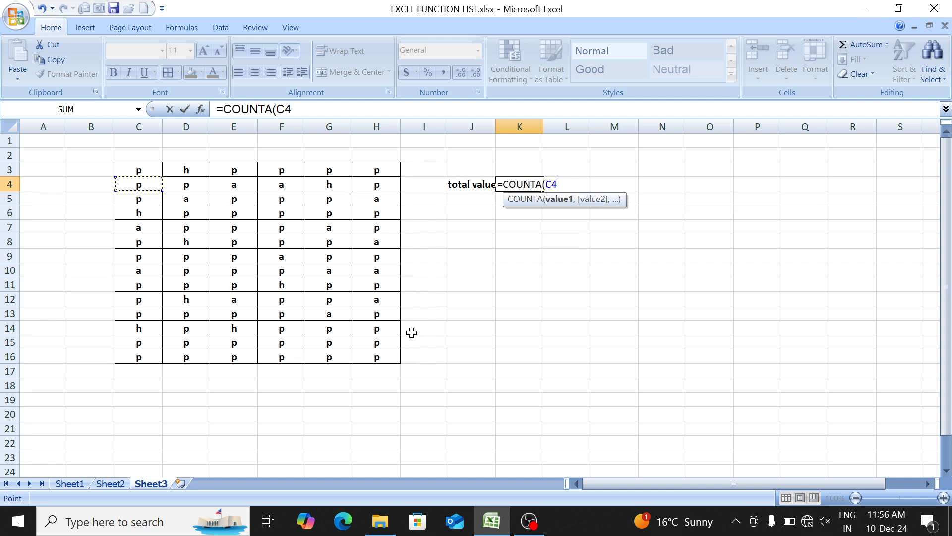
pyautogui.press('Up')
pyautogui.hotkey('shift', 'Right')
pyautogui.hotkey('shift', 'Right')
pyautogui.hotkey('shift', 'Right')
pyautogui.hotkey('shift', 'Right')
pyautogui.hotkey('shift', 'Right')
pyautogui.hotkey('shift', 'Down')
pyautogui.hotkey('shift', 'Down')
pyautogui.hotkey('shift', 'Down')
pyautogui.hotkey('shift', 'Down')
pyautogui.hotkey('shift', 'Down')
pyautogui.hotkey('shift', 'Down')
pyautogui.hotkey('shift', 'Down')
pyautogui.hotkey('shift', 'Down')
pyautogui.hotkey('shift', 'Down')
pyautogui.hotkey('shift', 'Down')
pyautogui.hotkey('shift', 'Down')
pyautogui.hotkey('shift', 'Down')
pyautogui.hotkey('shift', 'Down')
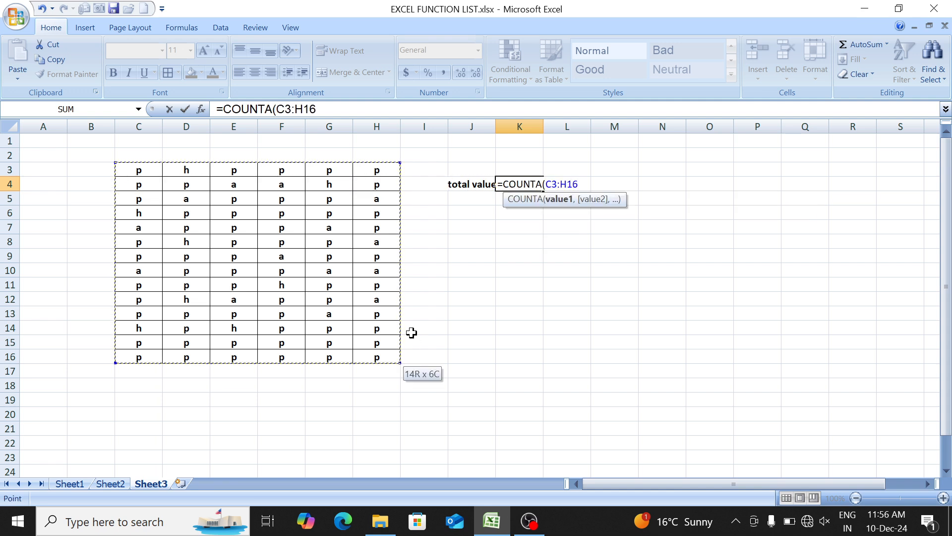
pyautogui.write(')')
pyautogui.press('Return')
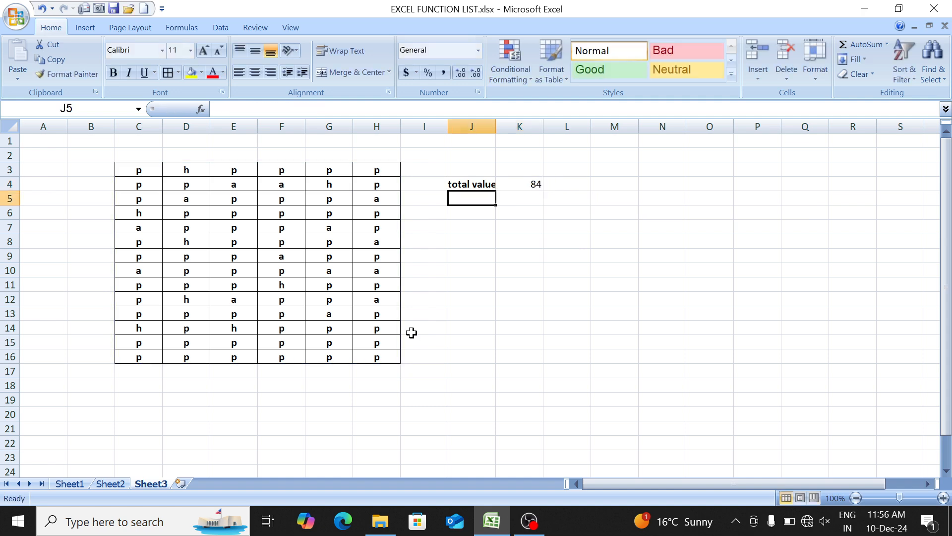
# - Fit column J to its label and give J4:K4 all borders and bold text
pyautogui.press('Up')
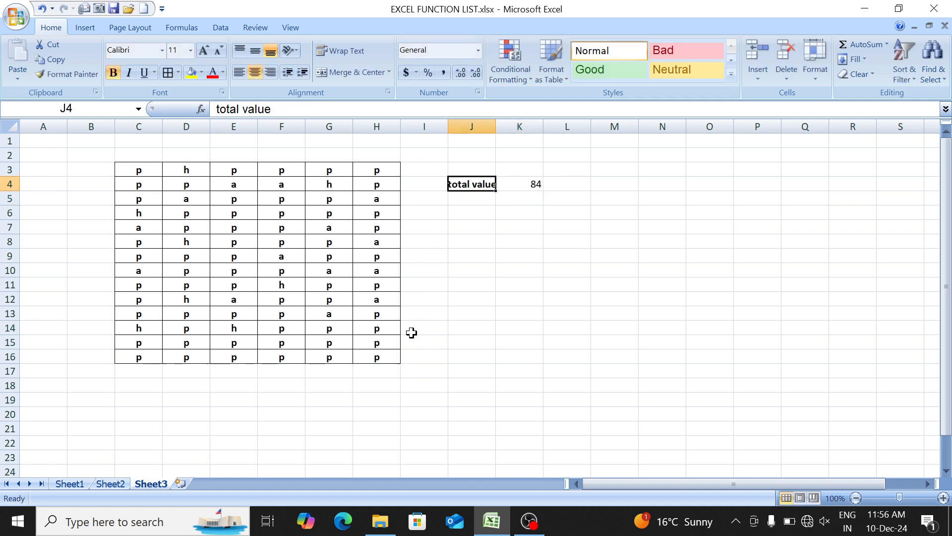
pyautogui.doubleClick(494, 124)
pyautogui.hotkey('shift', 'Right')
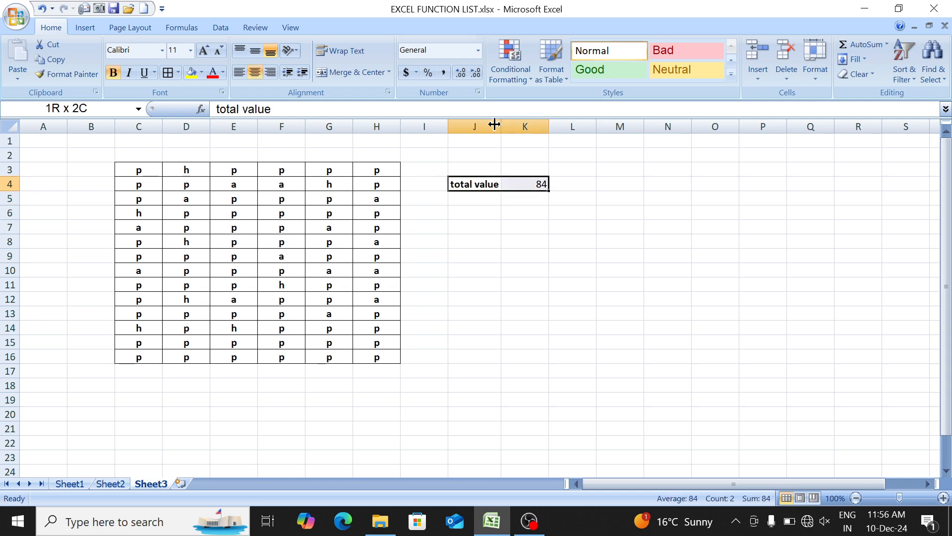
pyautogui.hotkey('alt', 'h')
pyautogui.press('b')
pyautogui.press('a')
pyautogui.hotkey('ctrl', 'b')
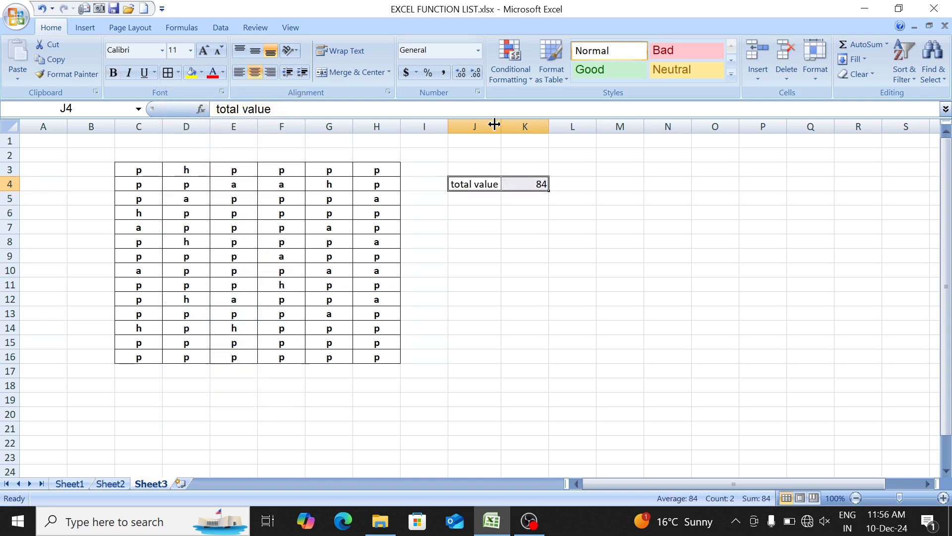
# - Copy the label and count in J4:K4 and paste them at J7 and J9
pyautogui.hotkey('ctrl', 'c')
pyautogui.press('Down')
pyautogui.press('Down')
pyautogui.press('Down')
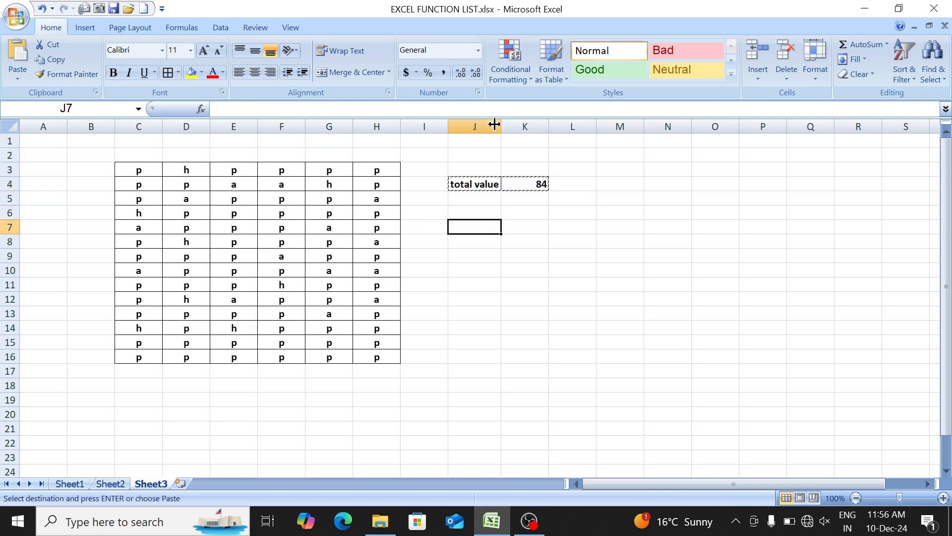
pyautogui.hotkey('ctrl', 'Down')
pyautogui.hotkey('ctrl', 'Up')
# - Paste the copied J4:K4 block again at J12 and J15
pyautogui.press('Down')
pyautogui.press('Down')
pyautogui.hotkey('ctrl', 'v')
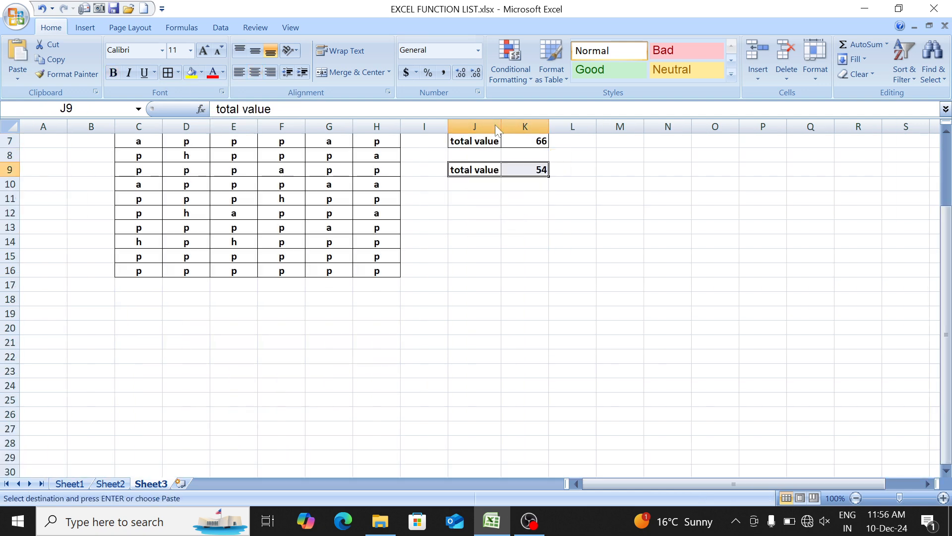
pyautogui.hotkey('ctrl', 'Down')
pyautogui.hotkey('ctrl', 'Up')
pyautogui.press('Down')
pyautogui.press('Down')
pyautogui.press('Down')
pyautogui.hotkey('ctrl', 'v')
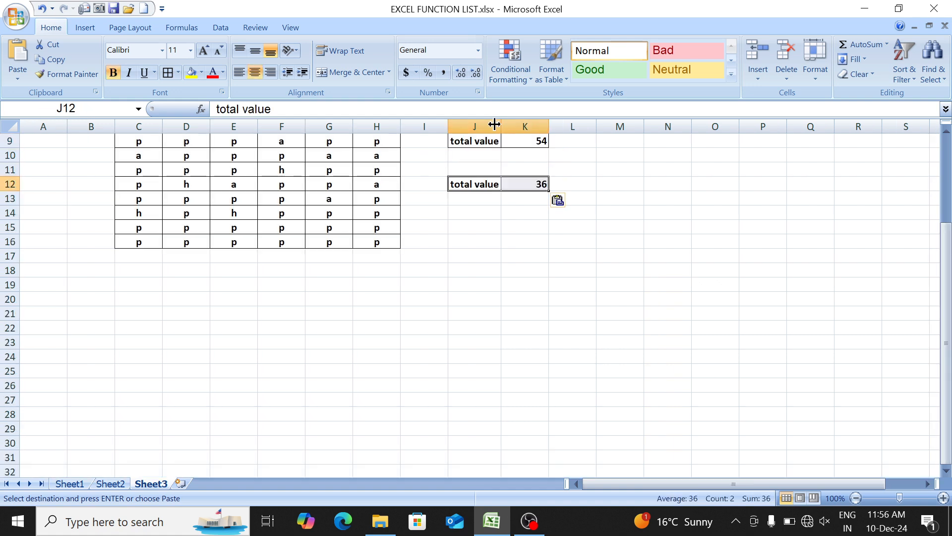
# - Clear the pasted formulas in column K below K4, keeping the bordered cells
pyautogui.press('Down')
pyautogui.press('Down')
pyautogui.press('Down')
pyautogui.hotkey('ctrl', 'v')
pyautogui.hotkey('ctrl', 'Up')
pyautogui.hotkey('ctrl', 'Up')
pyautogui.hotkey('ctrl', 'Up')
pyautogui.hotkey('ctrl', 'Up')
pyautogui.hotkey('ctrl', 'Up')
pyautogui.press('Down')
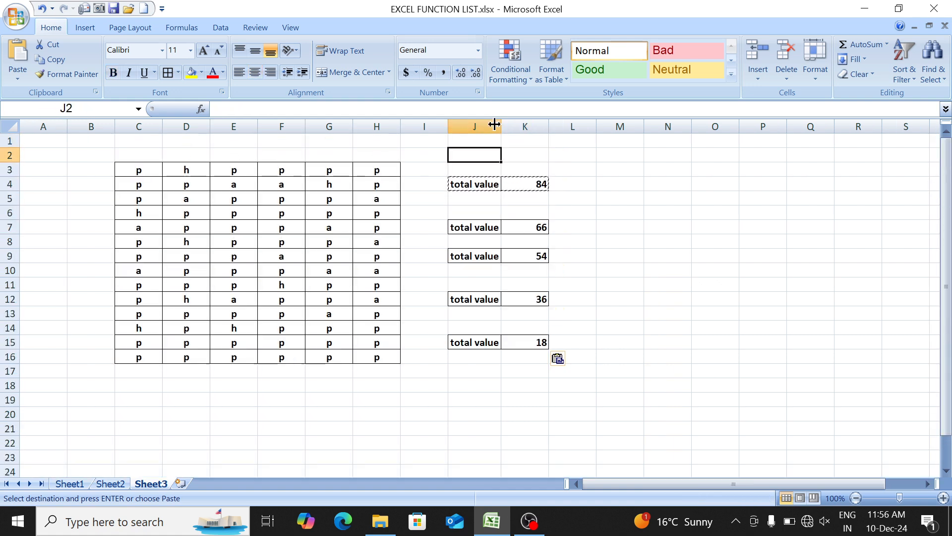
pyautogui.press('Down')
pyautogui.press('Right')
# - Replace the label in J7 with "count a"
pyautogui.press('Down')
pyautogui.press('Down')
pyautogui.press('Down')
pyautogui.hotkey('ctrl', 'shift', 'Down')
pyautogui.hotkey('ctrl', 'shift', 'Down')
pyautogui.hotkey('ctrl', 'shift', 'Down')
pyautogui.hotkey('ctrl', 'shift', 'Down')
pyautogui.hotkey('ctrl', 'shift', 'Down')
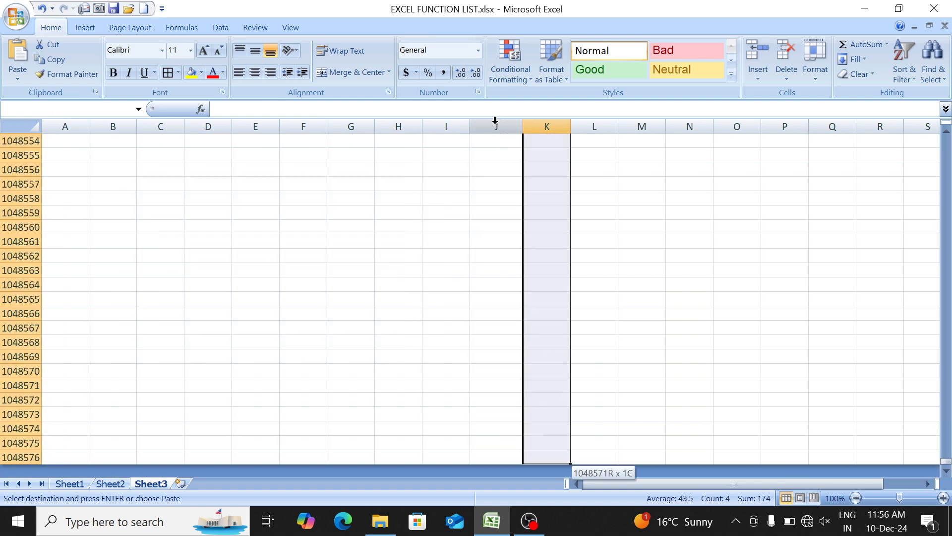
pyautogui.press('Delete')
pyautogui.press('Left')
pyautogui.press('Down')
pyautogui.write('cou')
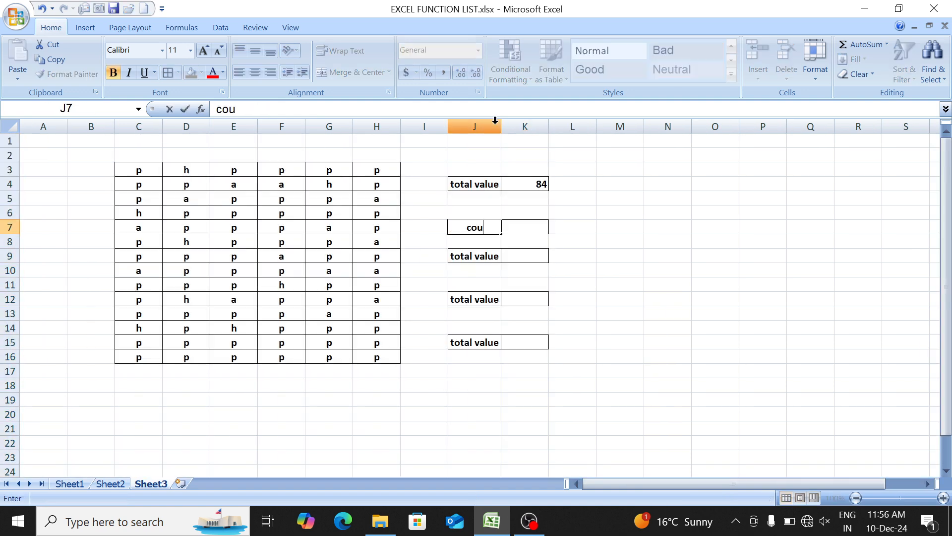
pyautogui.write('nt a')
pyautogui.press('Right')
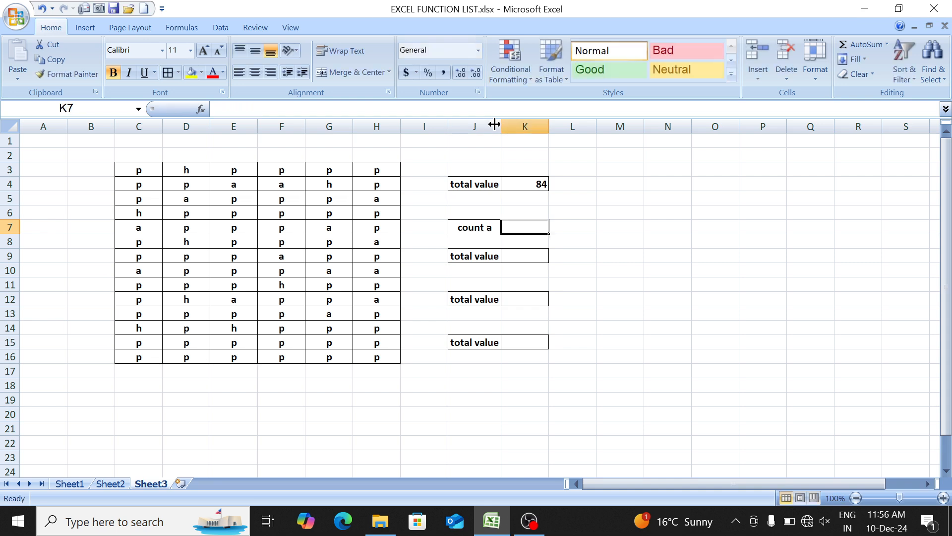
# - Count the "a" entries of the whole table in K7 with =COUNTIF(C3:H16,"a")
pyautogui.write('=coun')
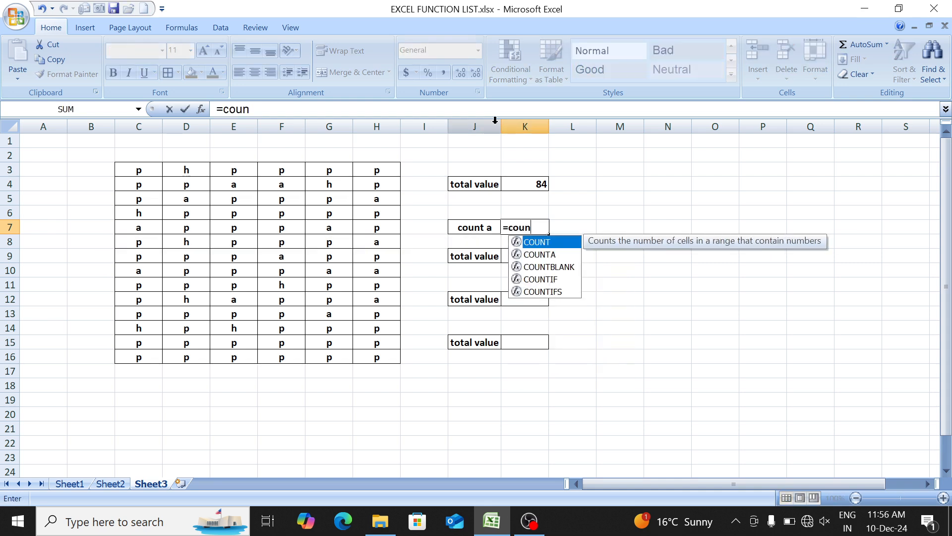
pyautogui.press('Down')
pyautogui.press('Down')
pyautogui.press('Down')
pyautogui.press('Tab')
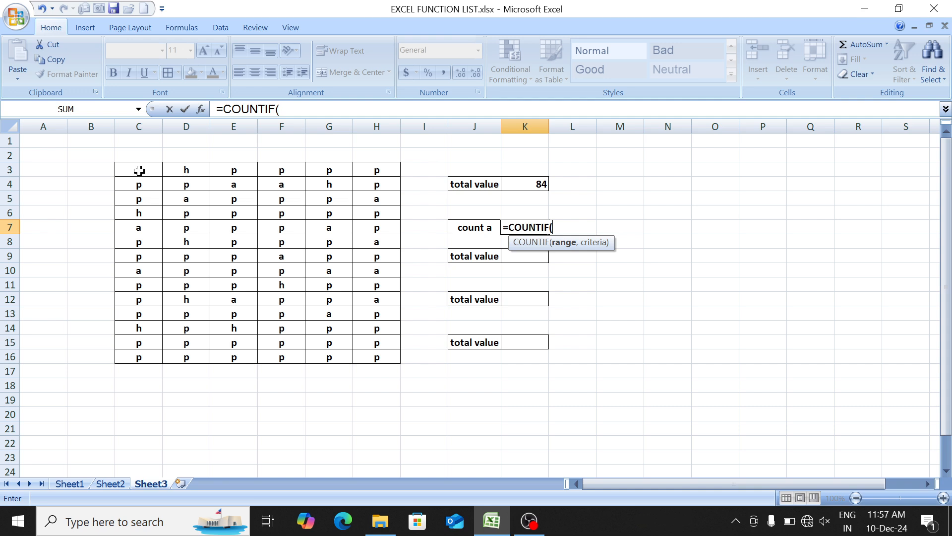
pyautogui.moveTo(140, 170); pyautogui.dragTo(367, 351)
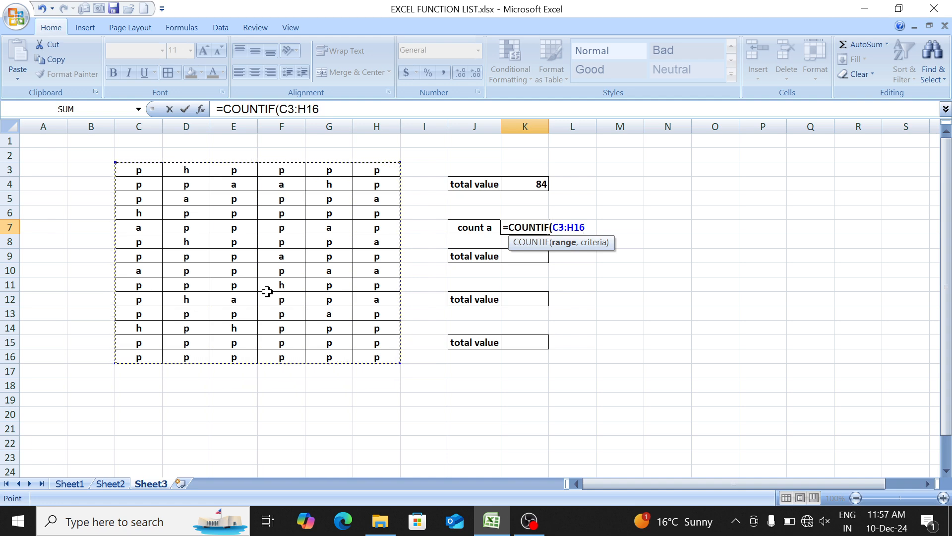
pyautogui.write(',"a')
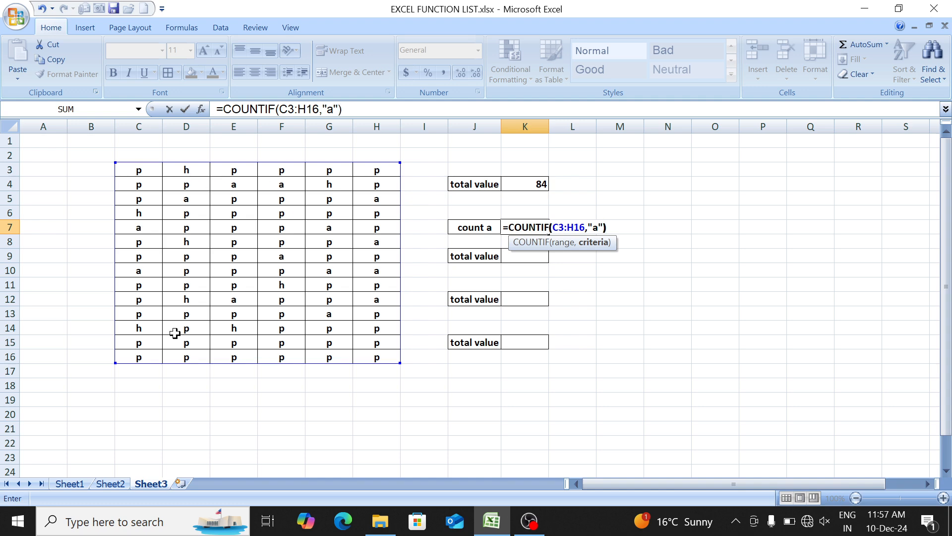
pyautogui.press('Return')
pyautogui.press('Up')
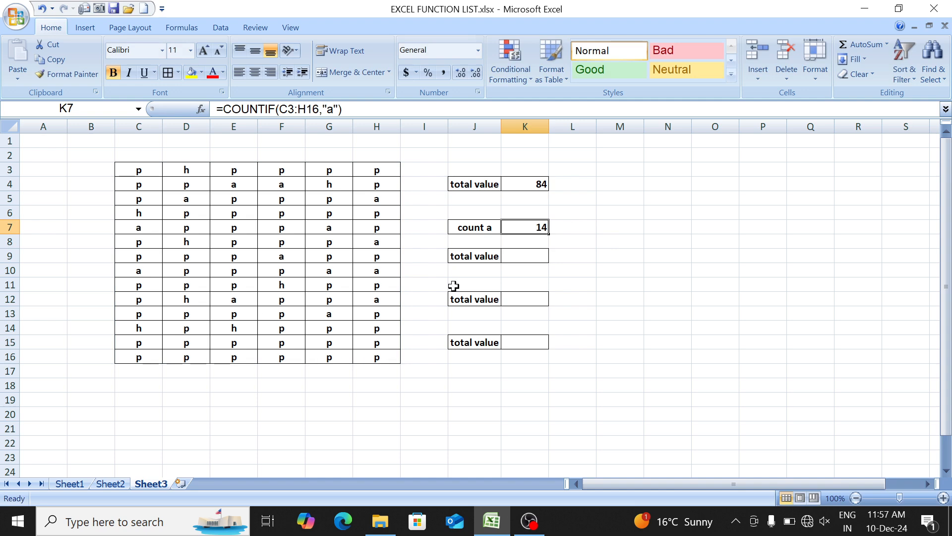
# - Count the "a" entries of the table's first column in G20 with =COUNTIF(C3:C16,"a"), and review that range and formula
pyautogui.click(312, 414)
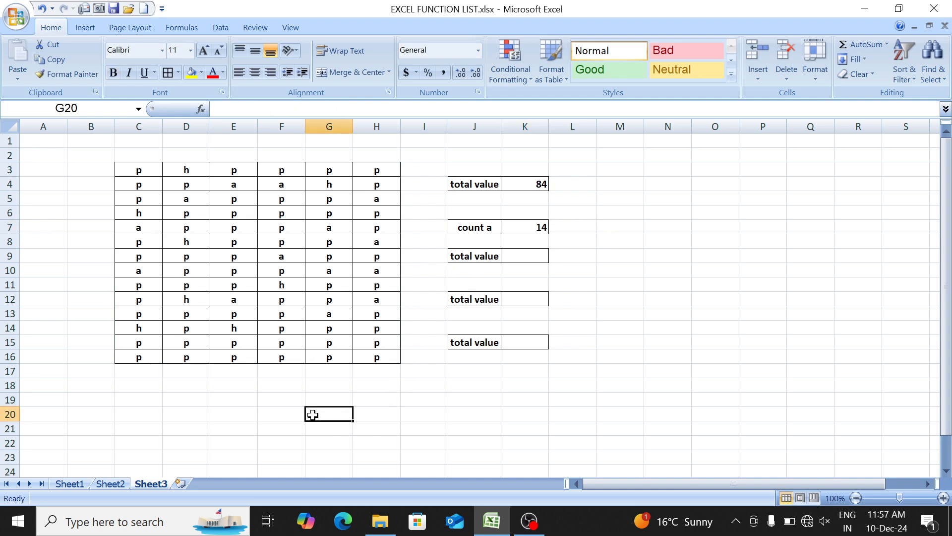
pyautogui.write('=coun')
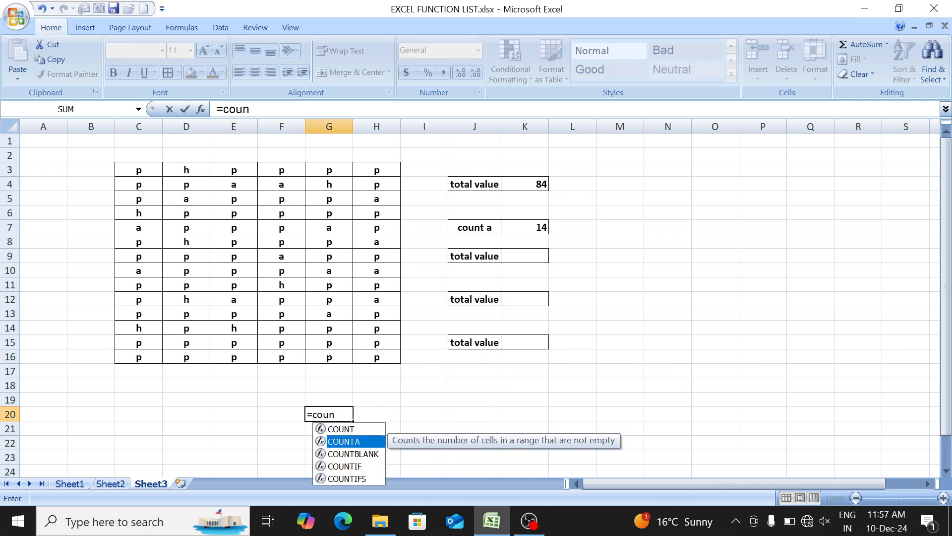
pyautogui.press('Down')
pyautogui.press('Down')
pyautogui.press('Tab')
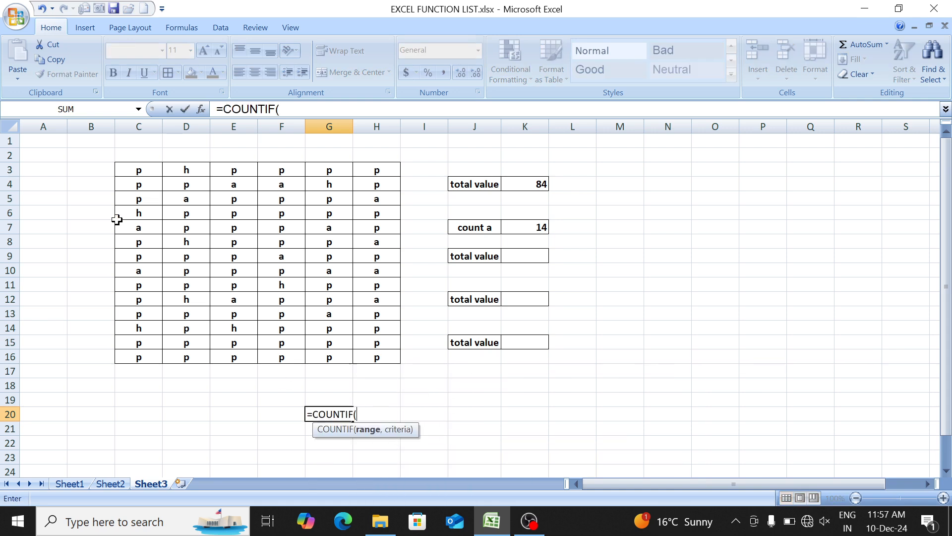
pyautogui.moveTo(139, 172); pyautogui.dragTo(143, 358)
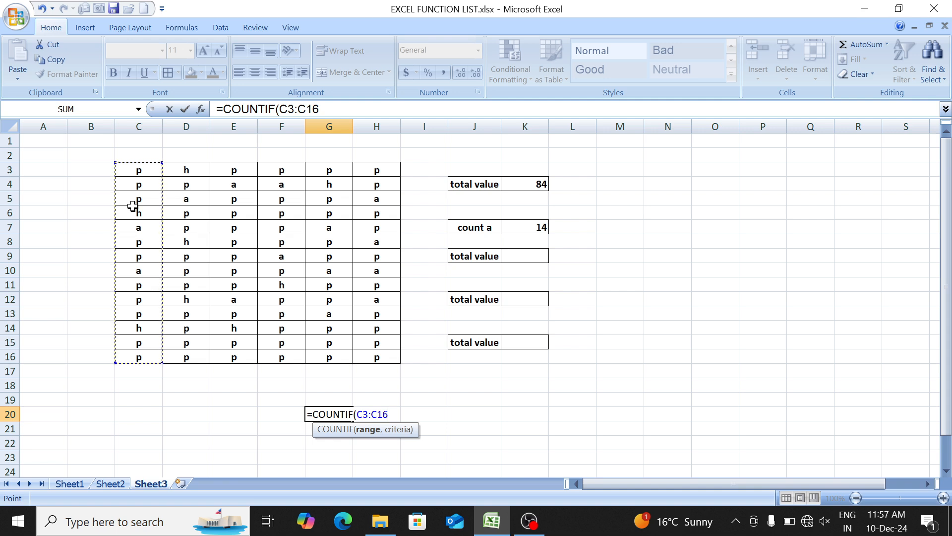
pyautogui.write(',')
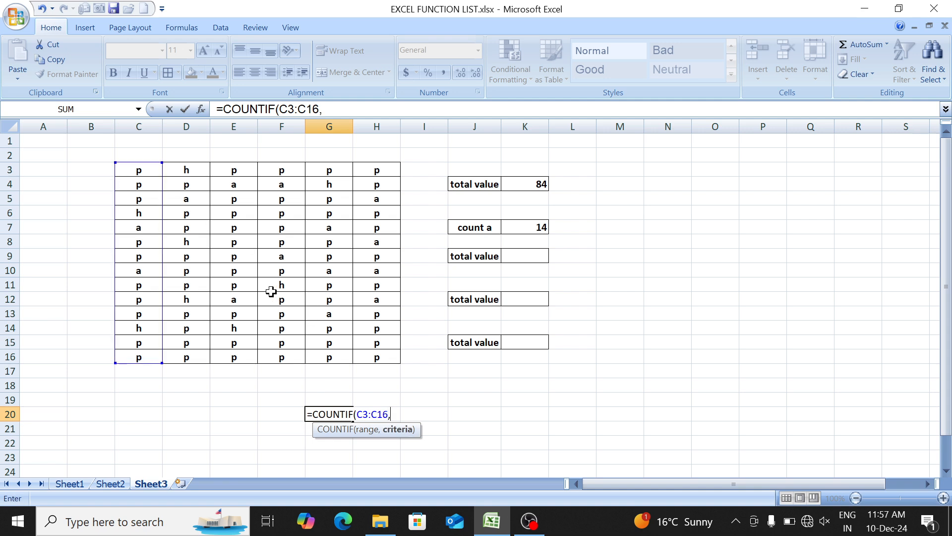
pyautogui.write('"a")')
pyautogui.press('Return')
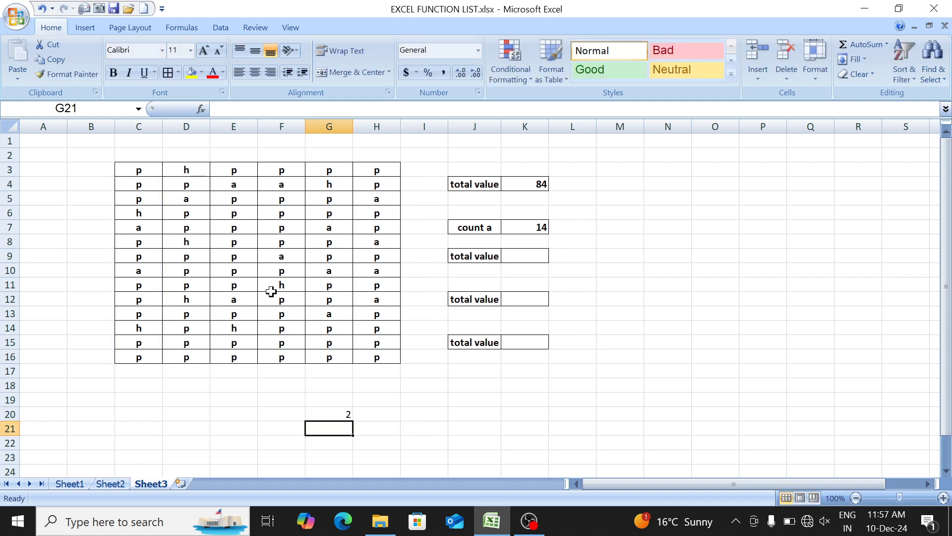
pyautogui.moveTo(140, 170); pyautogui.dragTo(139, 357)
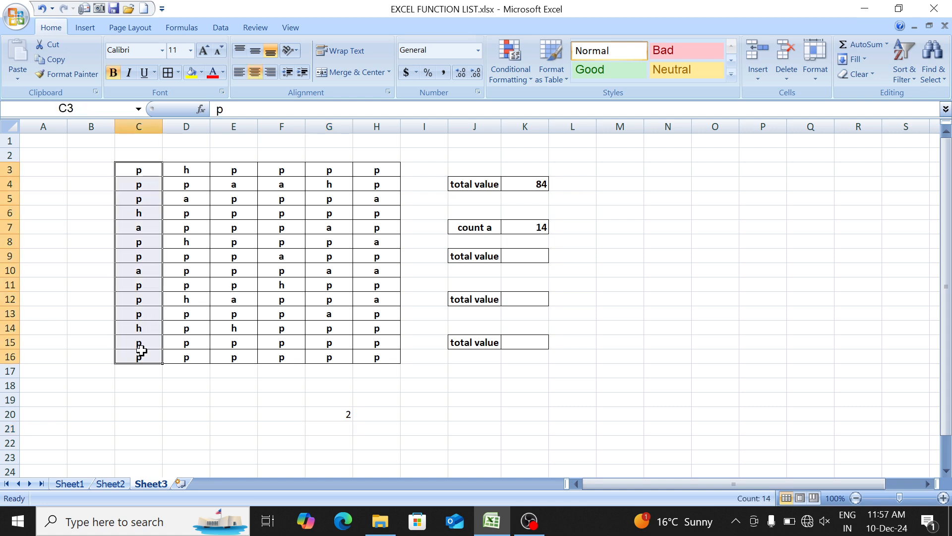
pyautogui.click(315, 415)
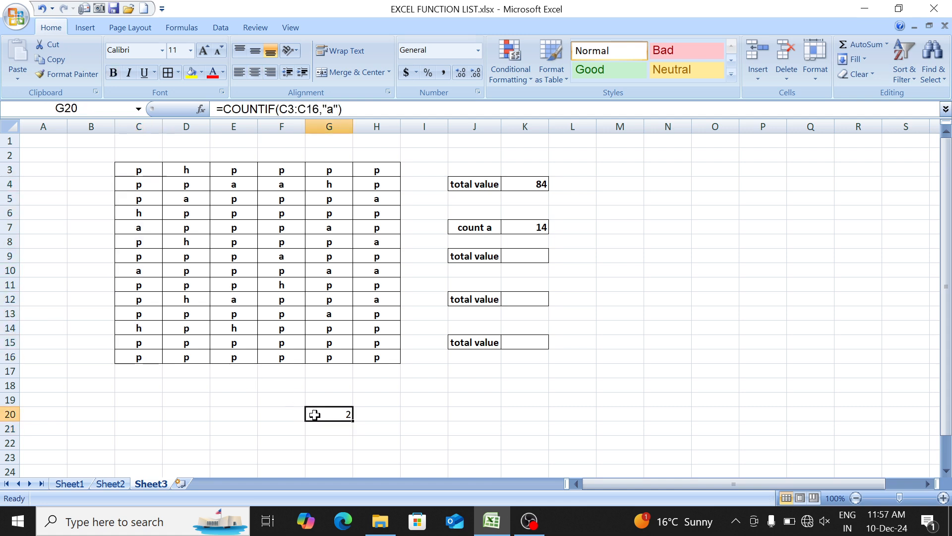
# - Replace the label in J9 with "count p"
pyautogui.click(482, 258)
pyautogui.write('cou')
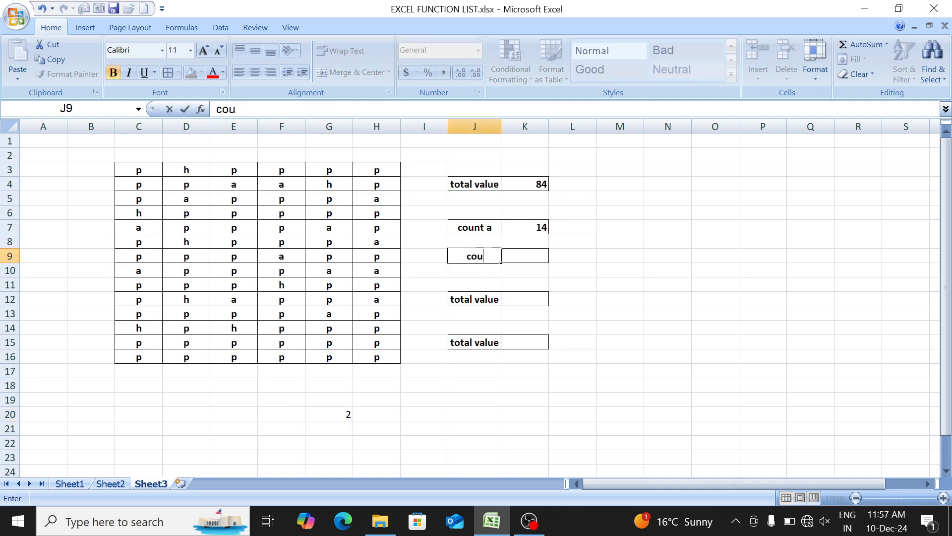
pyautogui.write('nt p')
pyautogui.press('Tab')
# - Count the "p" entries of the whole table in K9 with =COUNTIF(C3:H16,"p")
pyautogui.write('=')
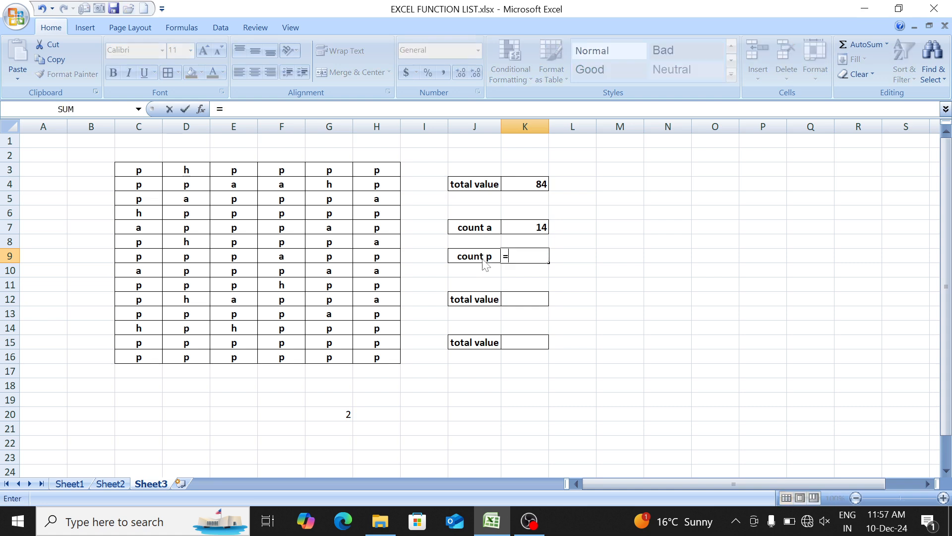
pyautogui.write('coun')
pyautogui.press('Down')
pyautogui.press('Down')
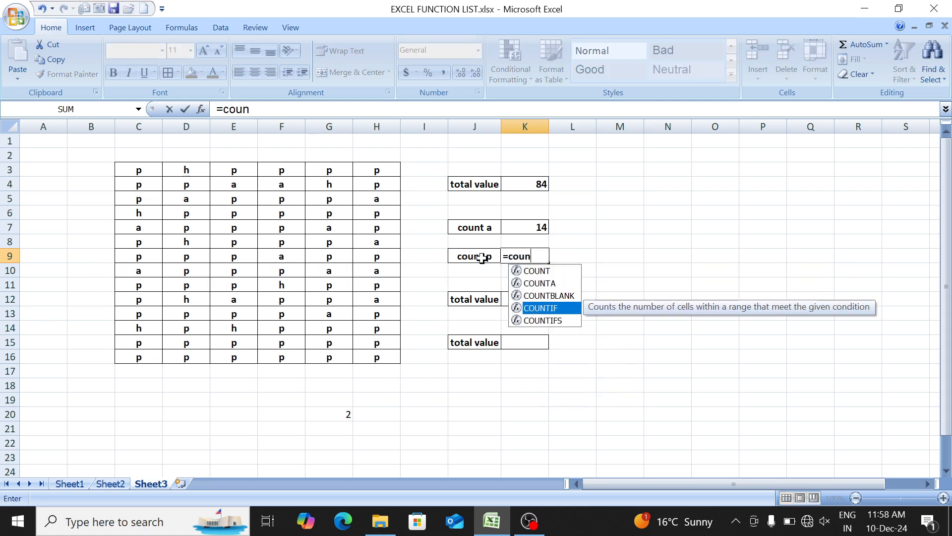
pyautogui.press('Tab')
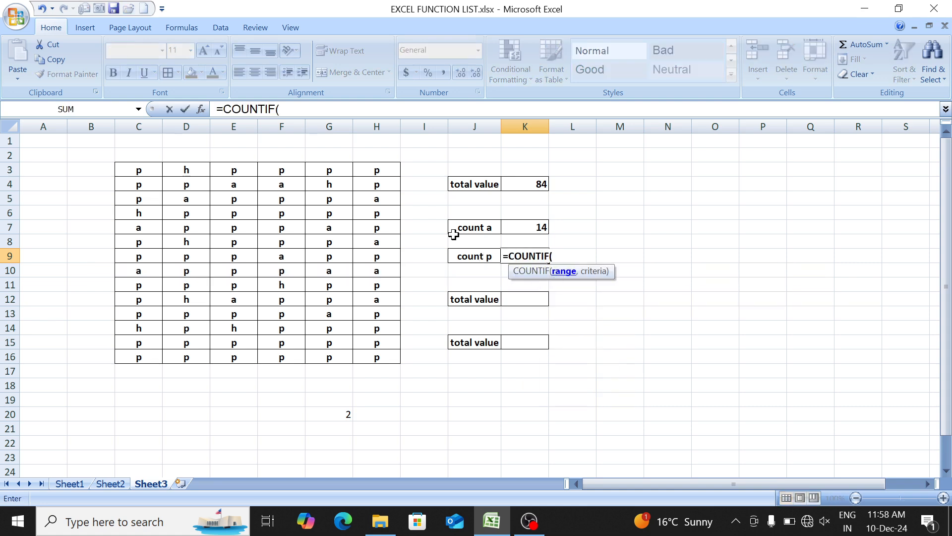
pyautogui.moveTo(142, 172); pyautogui.dragTo(371, 350)
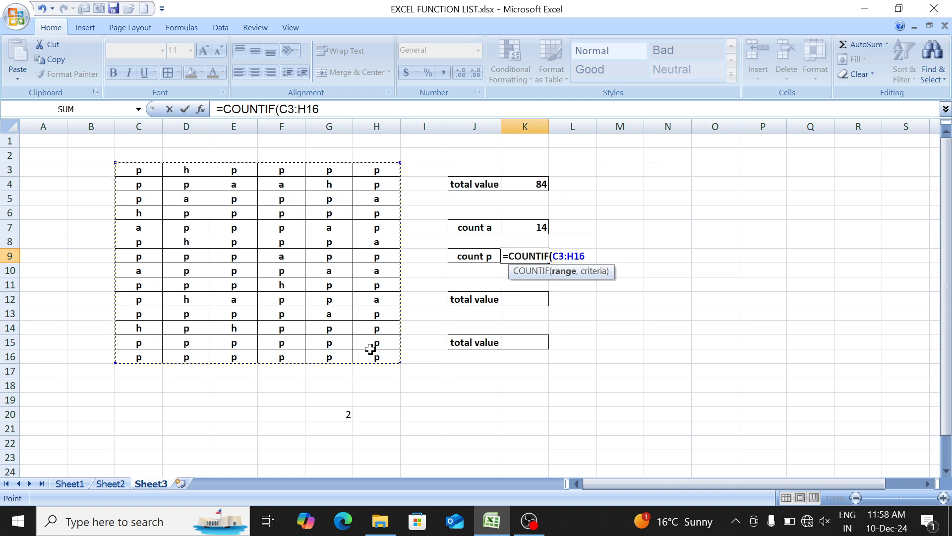
pyautogui.write(',"p')
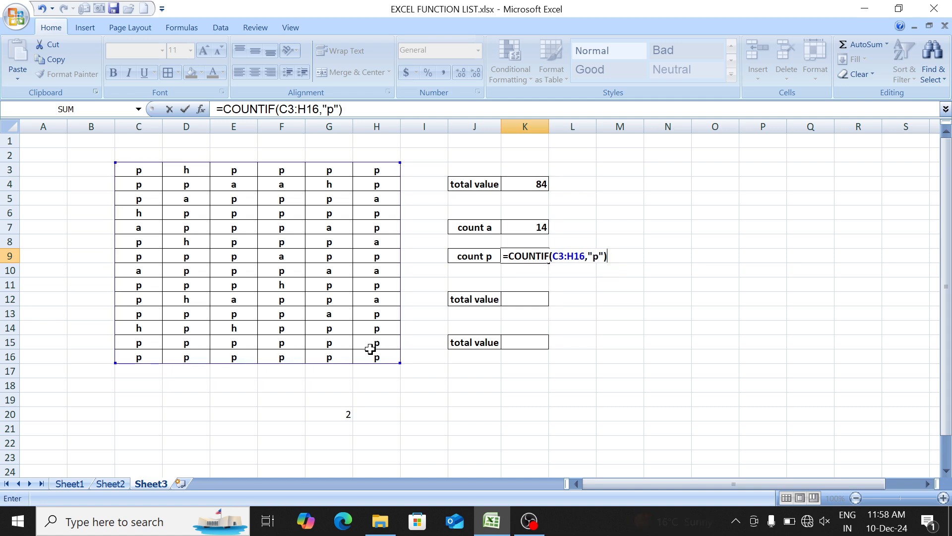
pyautogui.press('Return')
# - Replace the label in J12 with "count h"
pyautogui.press('Down')
pyautogui.press('Down')
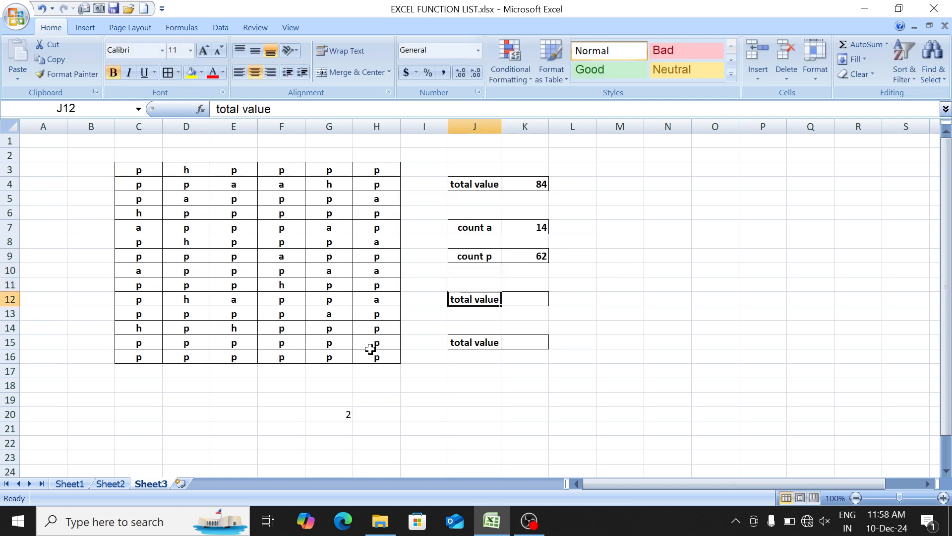
pyautogui.write('count')
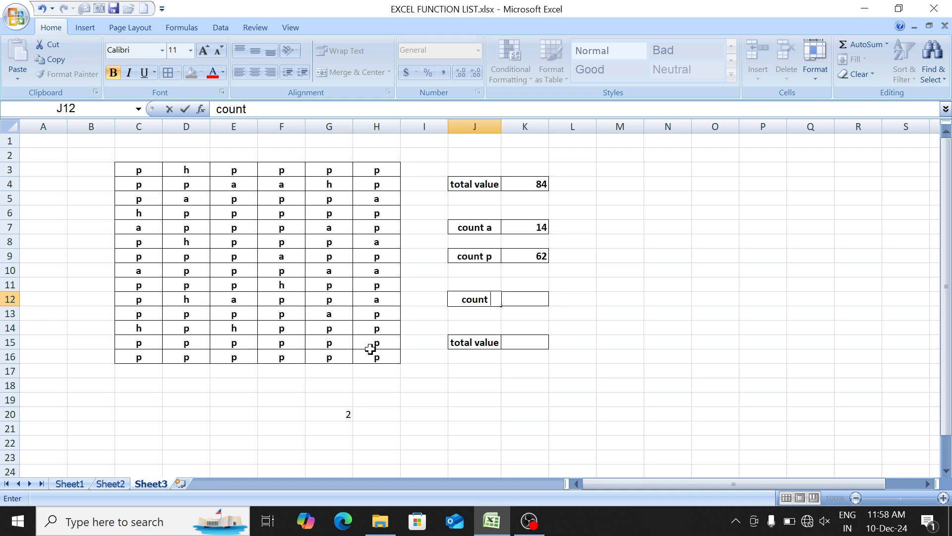
pyautogui.write(' h')
pyautogui.press('Tab')
# - Enter a COUNTIF formula in K12 over the whole table C3:H16 for the "count h" label
pyautogui.write('=')
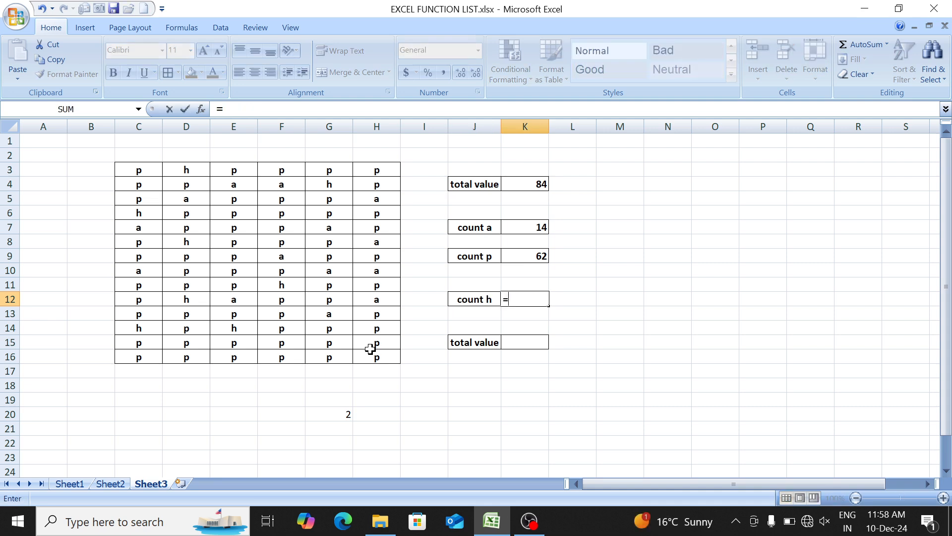
pyautogui.write('coun')
pyautogui.press('Down')
pyautogui.press('Down')
pyautogui.press('Down')
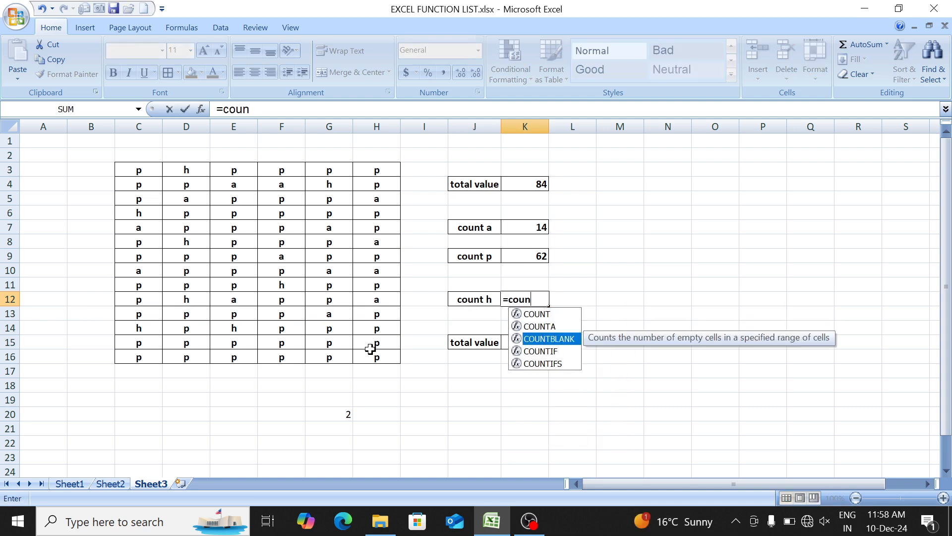
pyautogui.press('Tab')
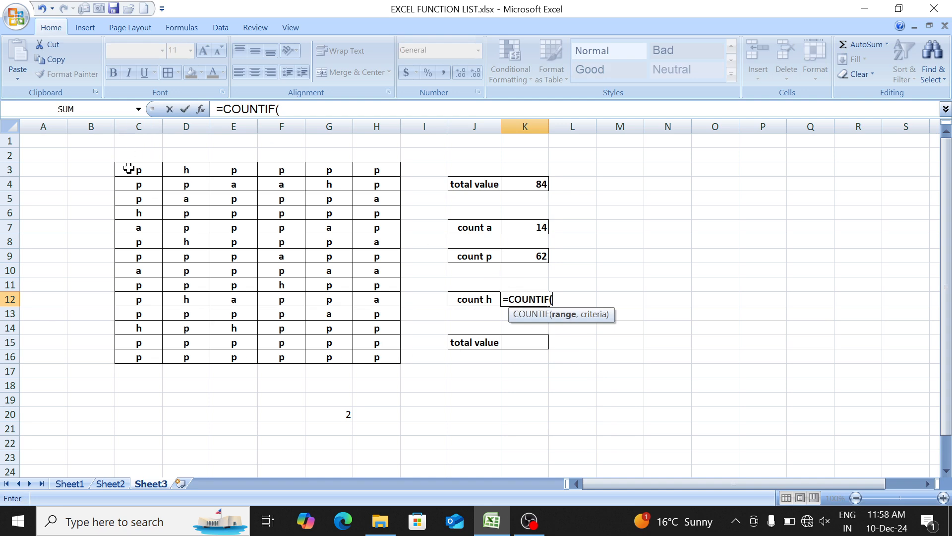
pyautogui.moveTo(128, 168); pyautogui.dragTo(365, 353)
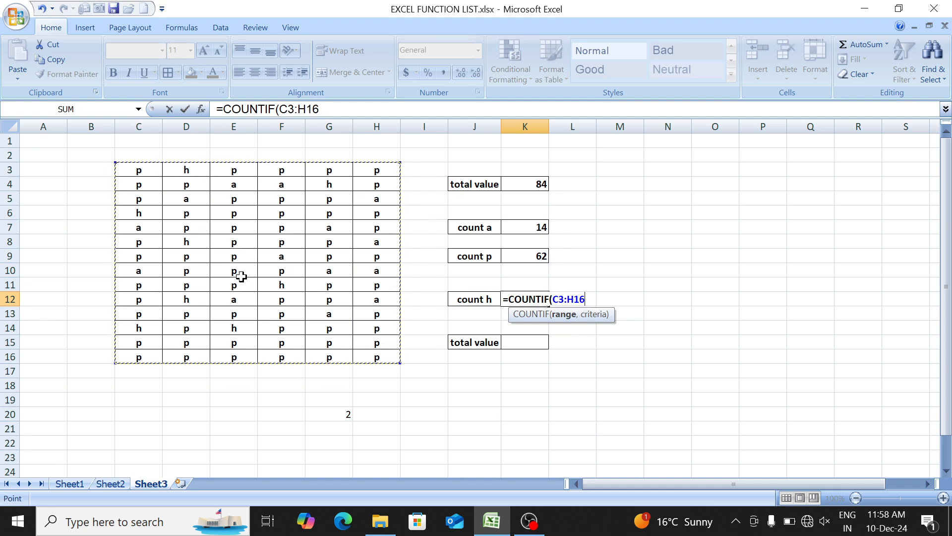
pyautogui.write(',"h')
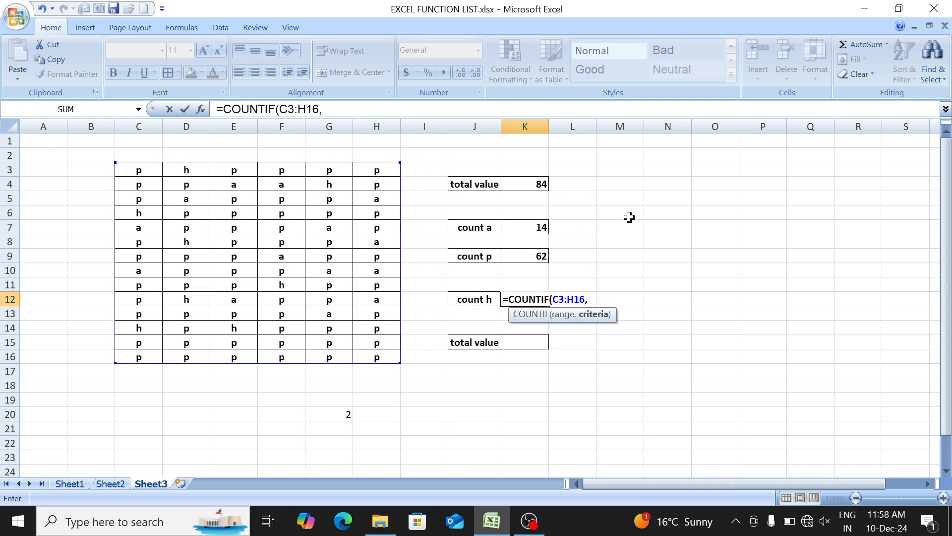
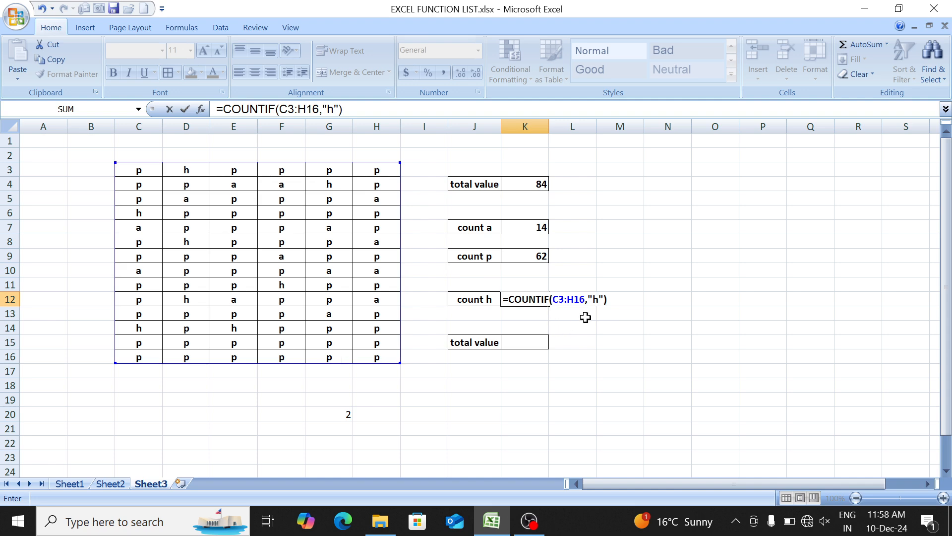
# - Commit the h-count formula in K12 and replace the label in J15 with "p"
pyautogui.press('Return')
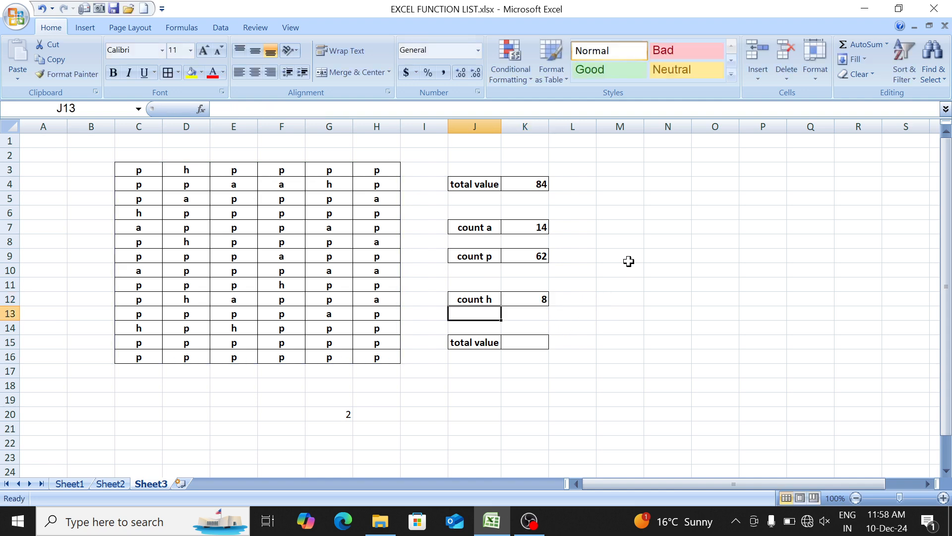
pyautogui.press('Down')
pyautogui.press('Down')
pyautogui.write('p')
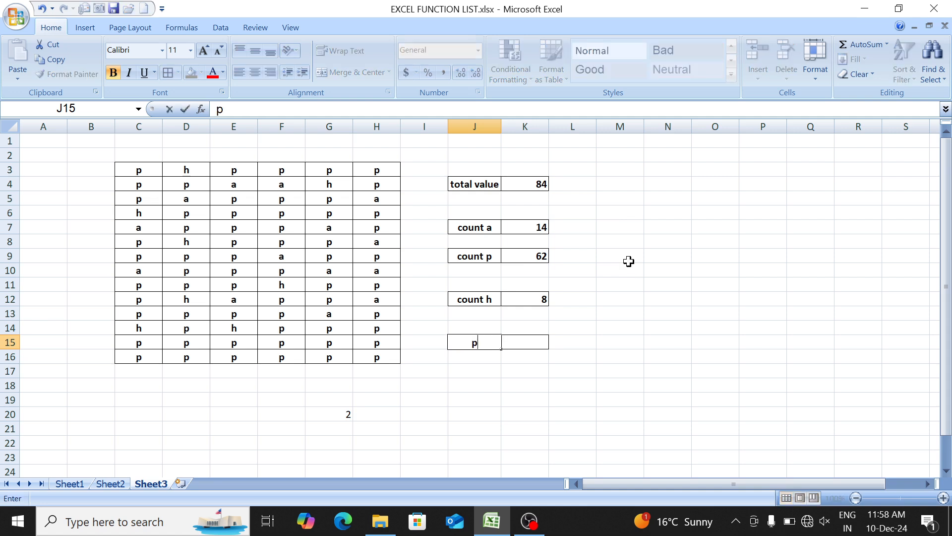
pyautogui.press('Right')
pyautogui.press('Left')
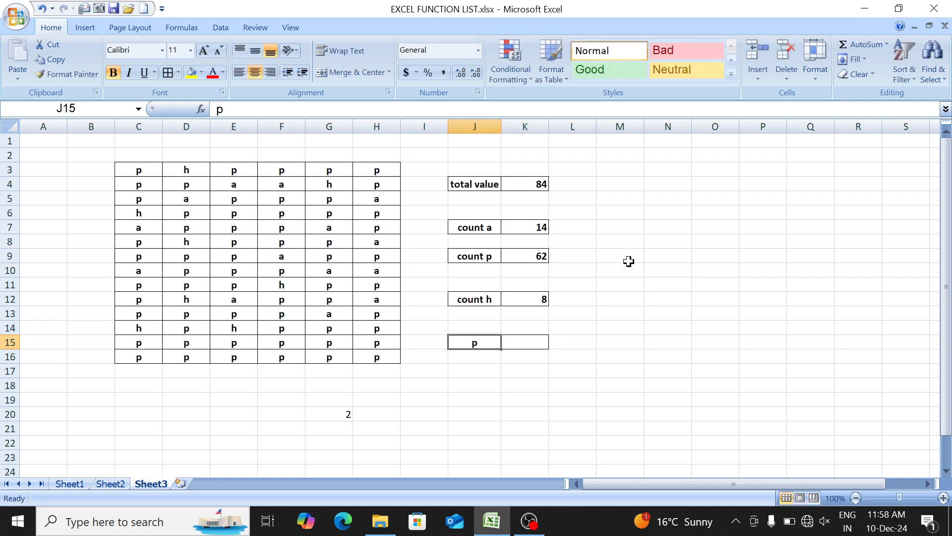
# - Count the table entries matching the criterion cell J15 in K15 with =COUNTIF(C3:H16,J15)
pyautogui.press('Right')
pyautogui.write('=cou')
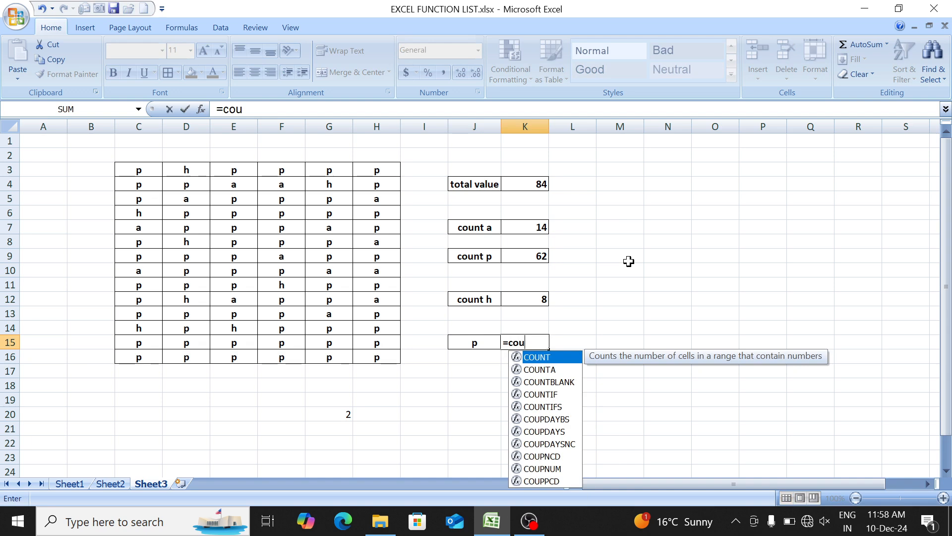
pyautogui.write('n')
pyautogui.press('Down')
pyautogui.press('Down')
pyautogui.press('Down')
pyautogui.press('Tab')
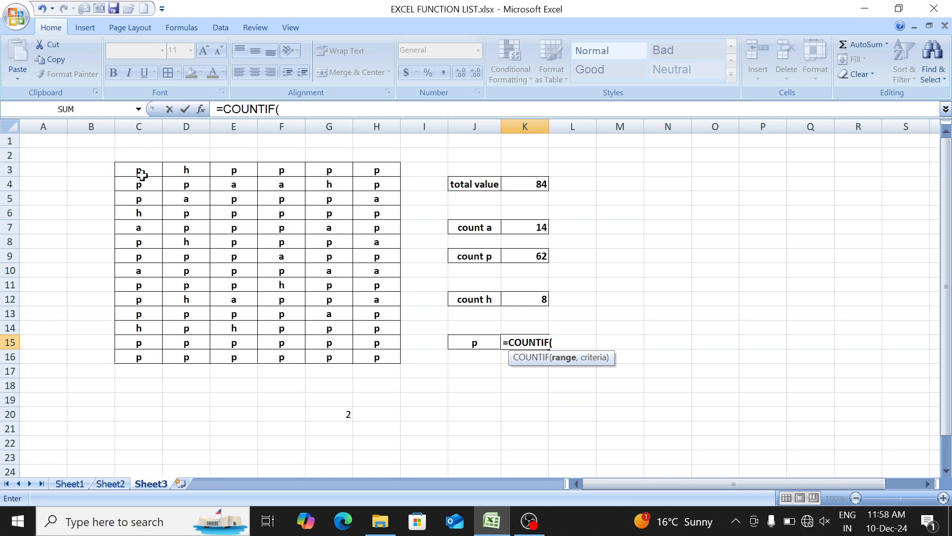
pyautogui.moveTo(142, 175); pyautogui.dragTo(382, 363)
pyautogui.write(',')
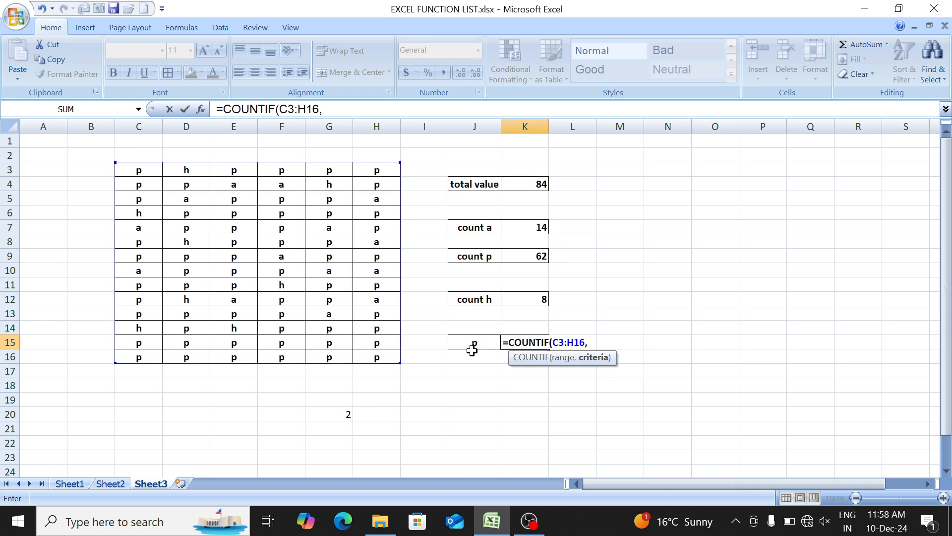
pyautogui.write('"p"')
pyautogui.click(461, 342)
pyautogui.write(')')
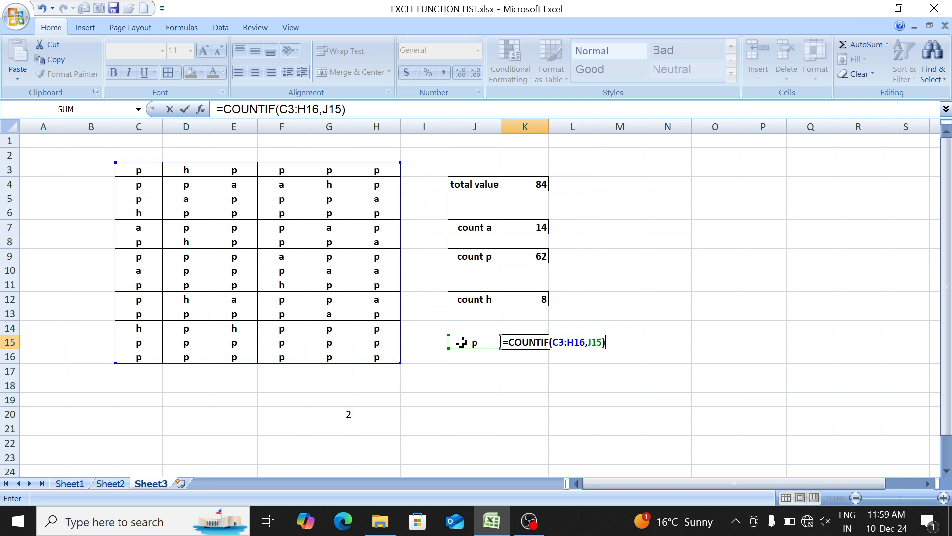
pyautogui.press('Return')
# - Change the criterion in J15 to "h" and after that to "a" to test the cell-referenced count
pyautogui.click(461, 342)
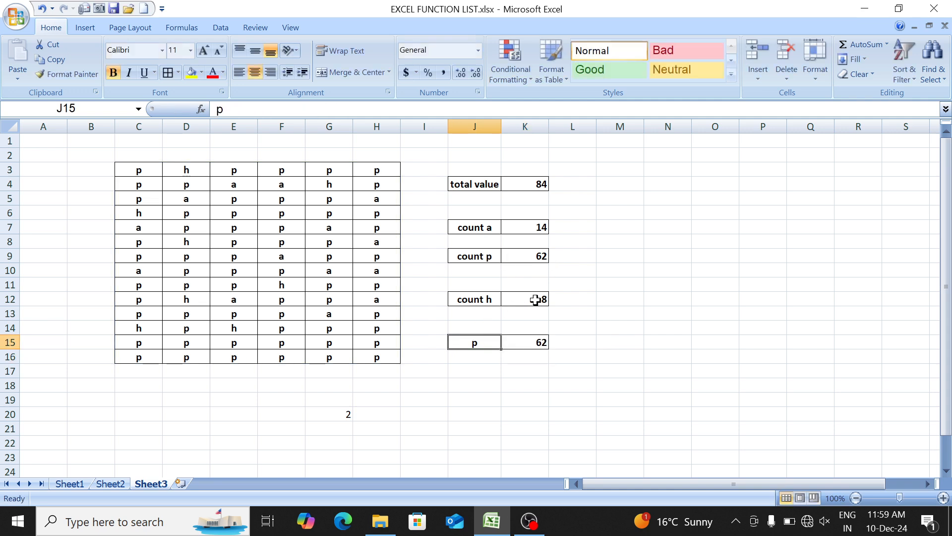
pyautogui.write('h')
pyautogui.press('Return')
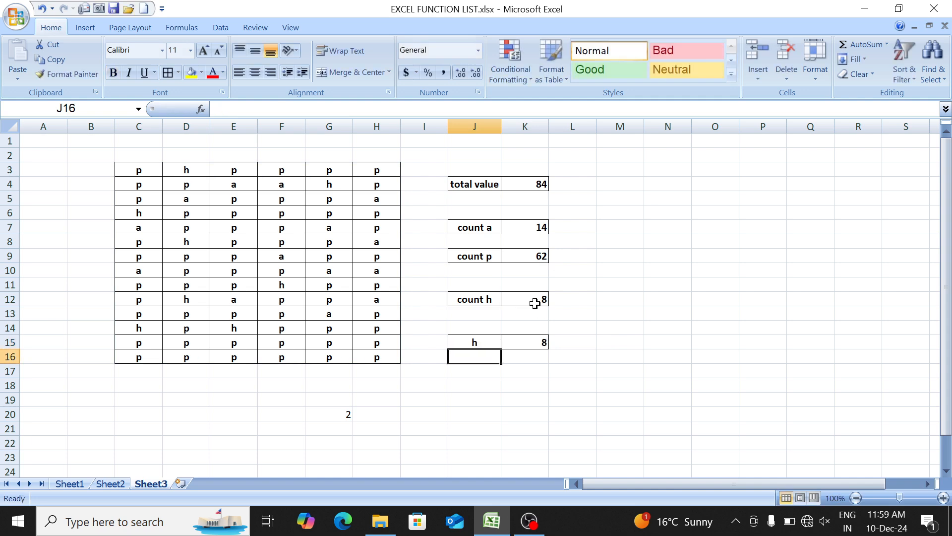
pyautogui.press('Up')
pyautogui.write('a')
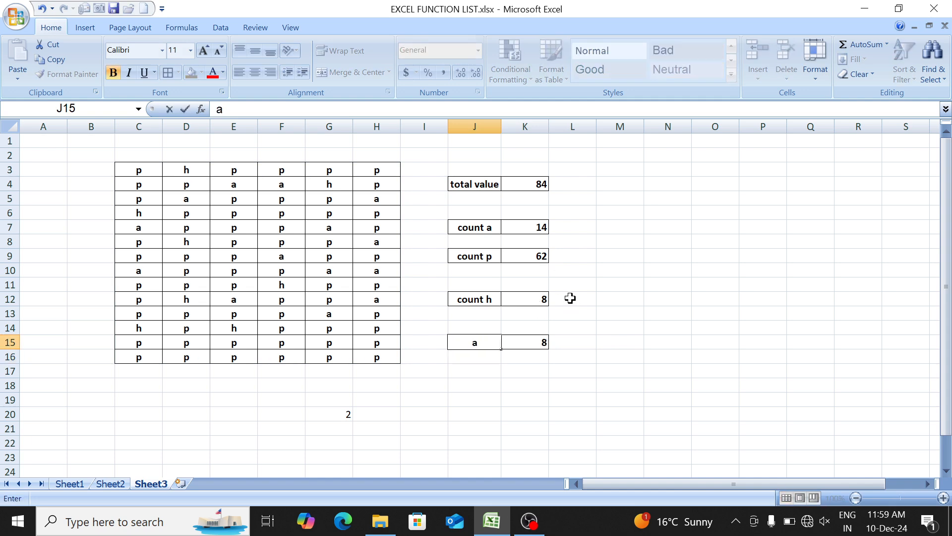
pyautogui.press('Return')
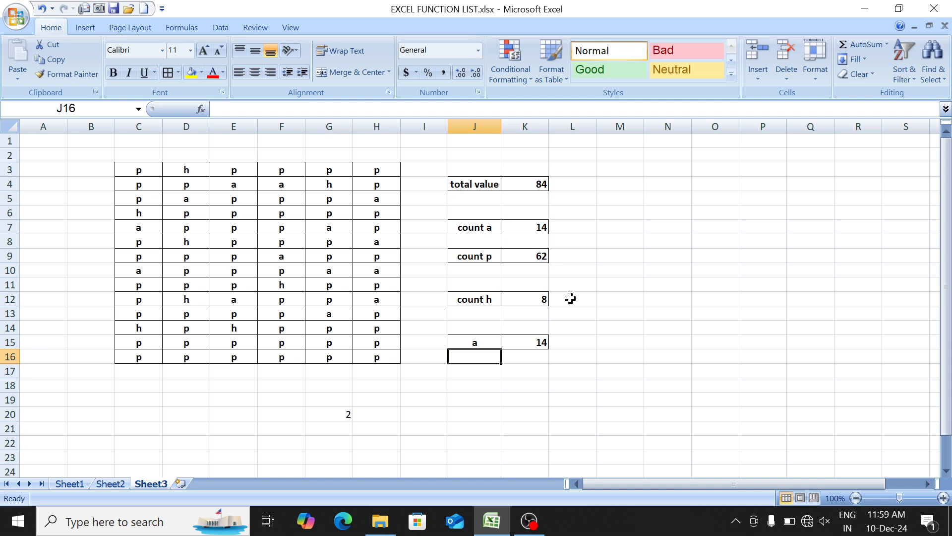
# - Add a new worksheet and fill C4:H17 with random numbers using =RANDBETWEEN(10,500)
pyautogui.hotkey('ctrl', 'pageup')
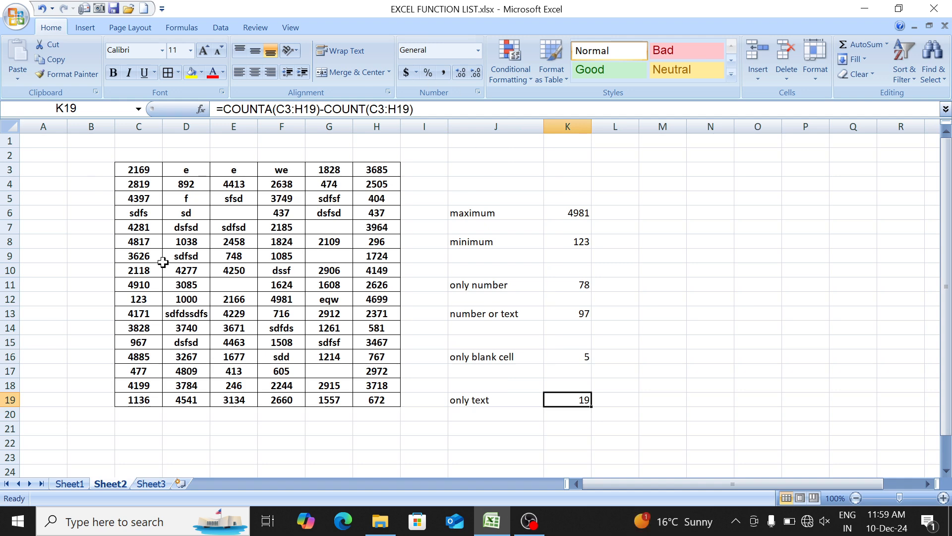
pyautogui.click(180, 484)
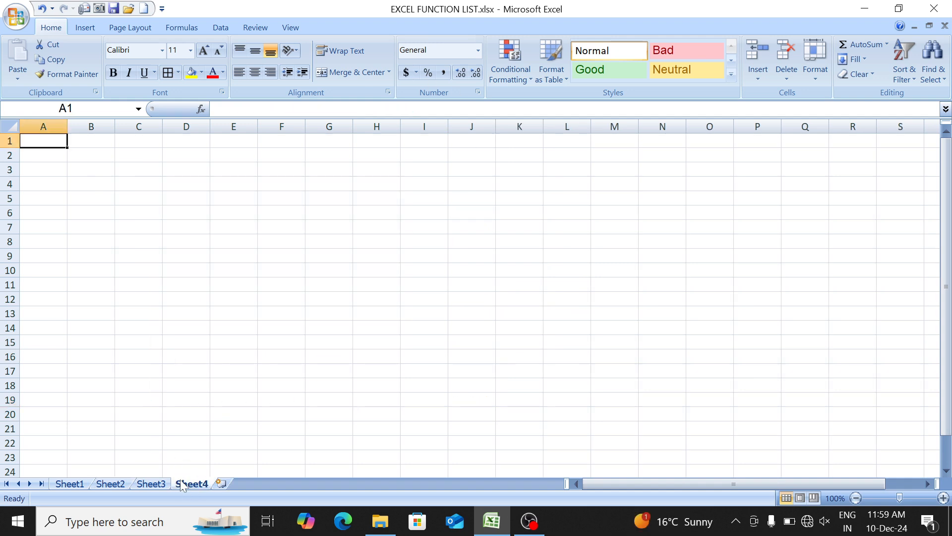
pyautogui.moveTo(146, 179); pyautogui.dragTo(357, 379)
pyautogui.write('=rand')
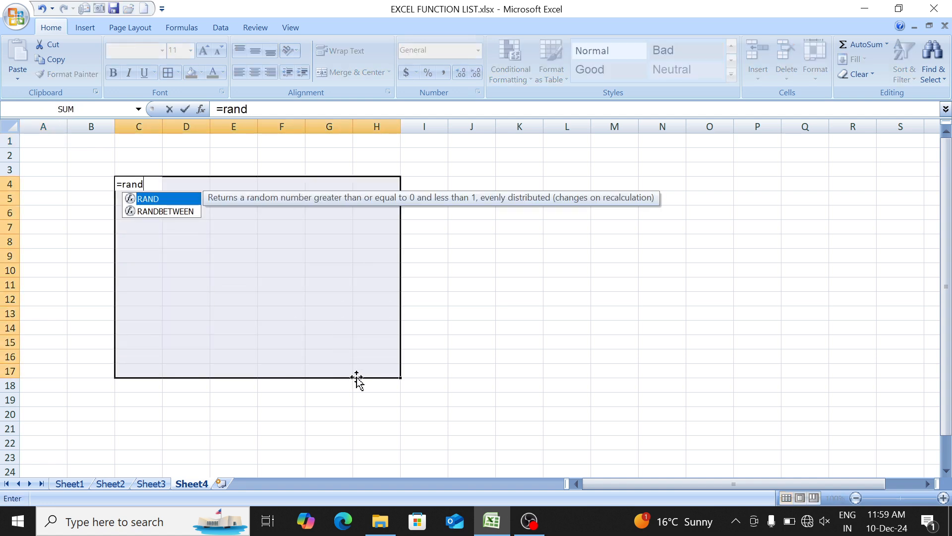
pyautogui.press('Down')
pyautogui.press('Tab')
pyautogui.write('100')
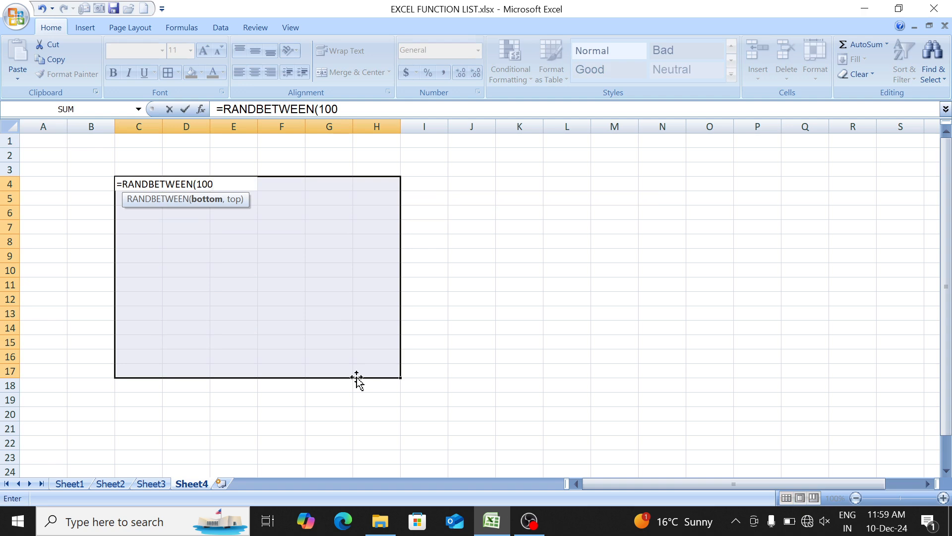
pyautogui.press('BackSpace')
pyautogui.write(',')
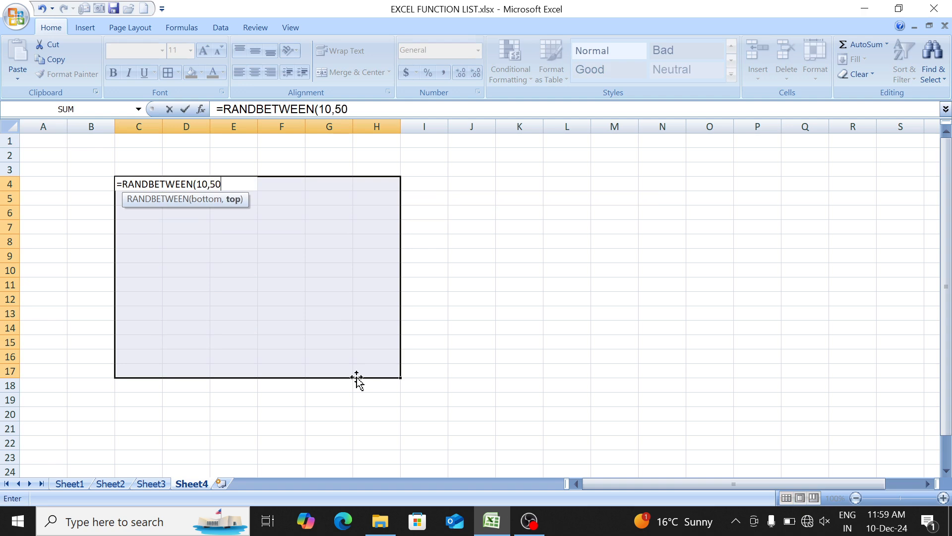
pyautogui.write('500)')
pyautogui.press('Return')
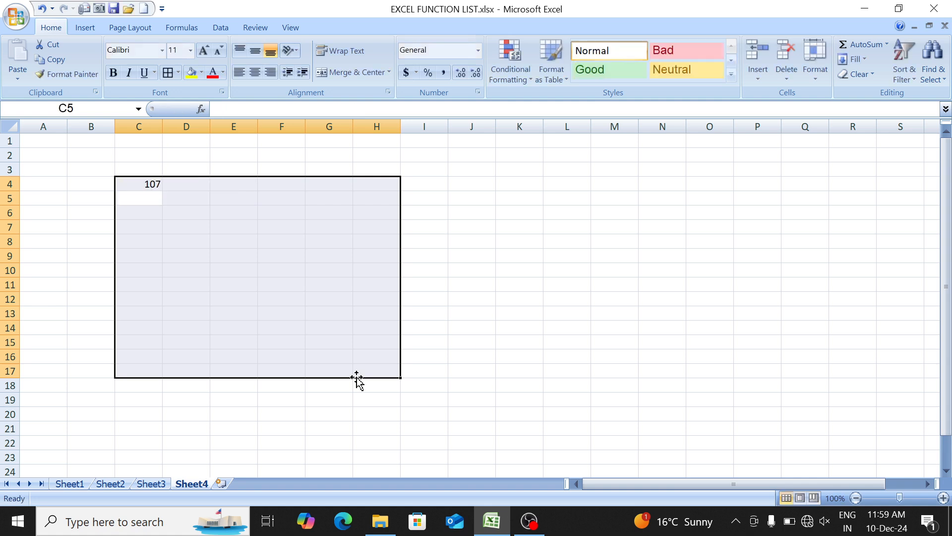
pyautogui.hotkey('ctrl', 'd')
pyautogui.hotkey('ctrl', 'r')
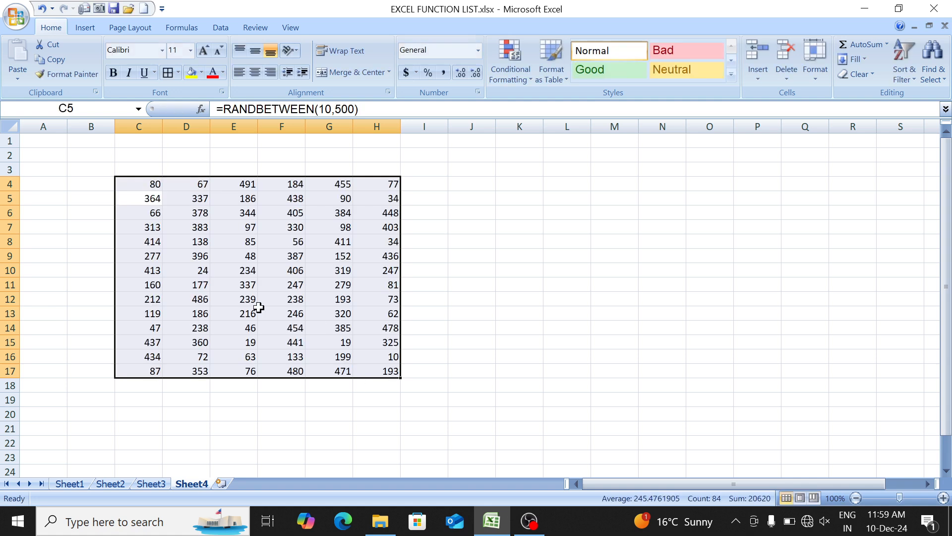
# - Convert the random-number formulas in C4:H17 to fixed values and apply all borders to the range
pyautogui.click(49, 60)
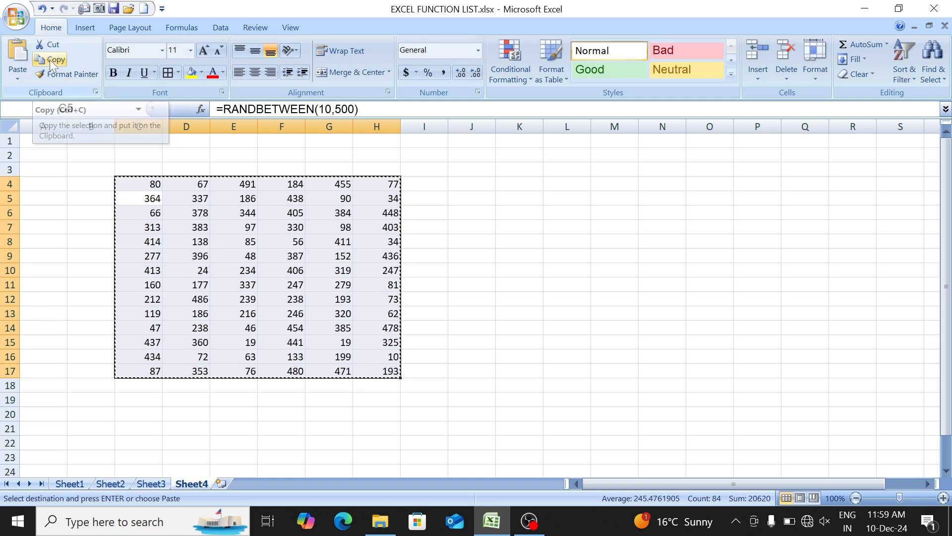
pyautogui.click(18, 74)
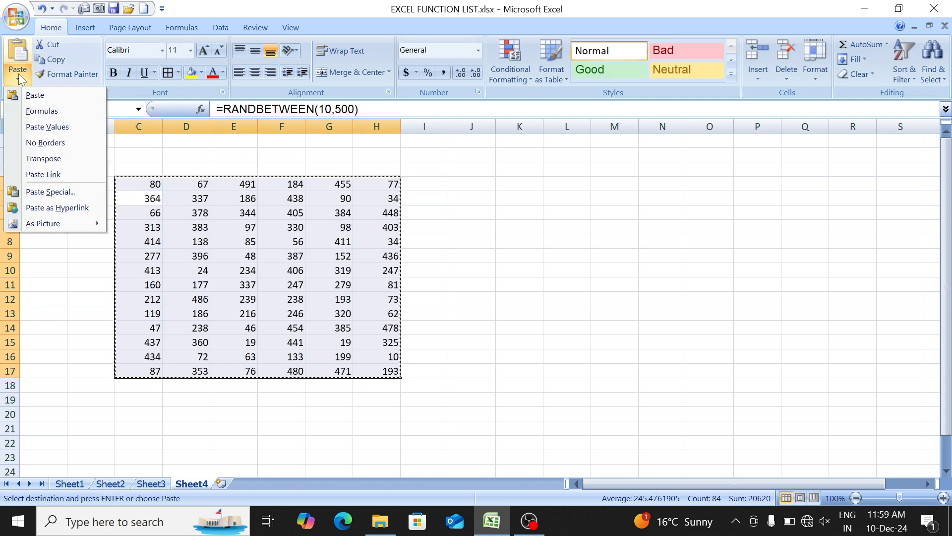
pyautogui.click(56, 127)
pyautogui.click(178, 72)
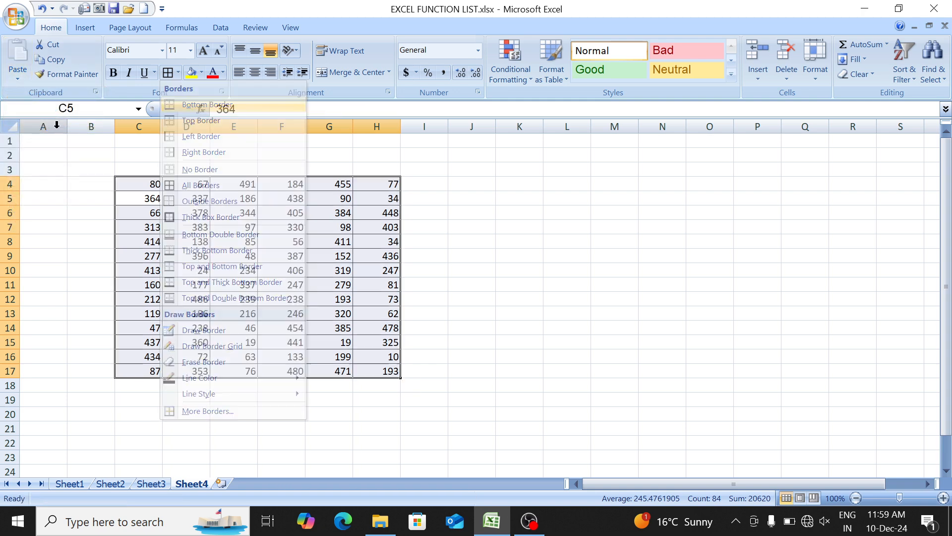
pyautogui.click(181, 183)
pyautogui.click(591, 167)
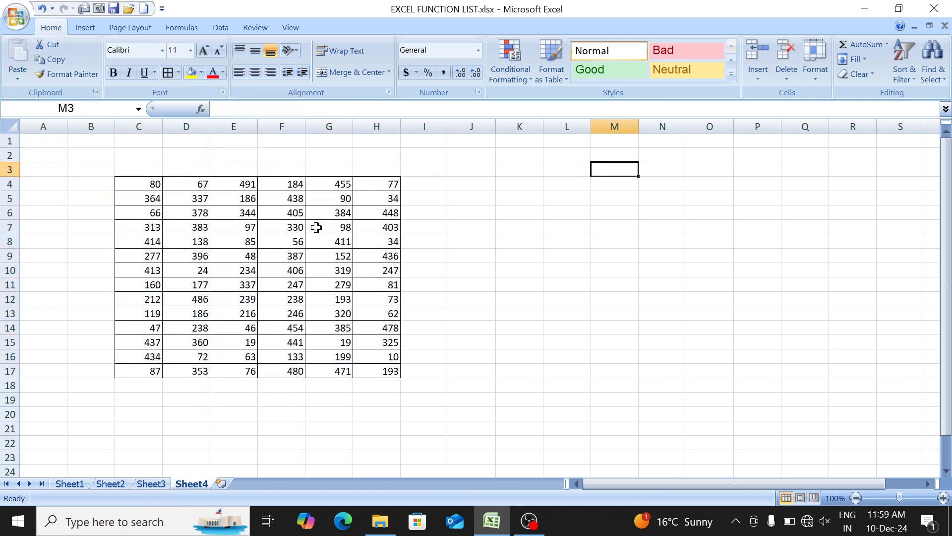
# - Replace the numbers in F9 and F12 with 100
pyautogui.click(303, 256)
pyautogui.write('100')
pyautogui.press('Down')
pyautogui.press('Down')
pyautogui.press('Down')
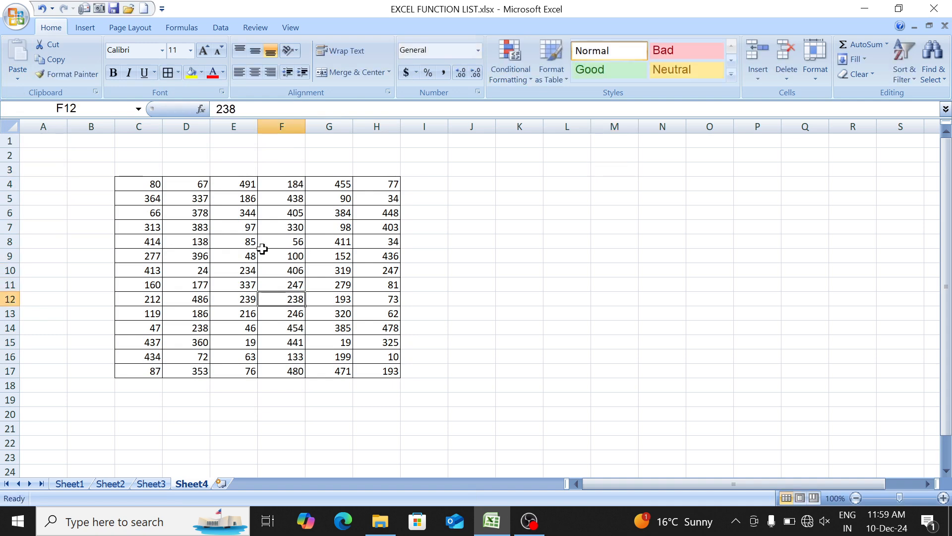
pyautogui.write('100')
# - Replace the numbers in D14 and D10 with 100
pyautogui.press('Down')
pyautogui.press('Down')
pyautogui.press('Left')
pyautogui.press('Left')
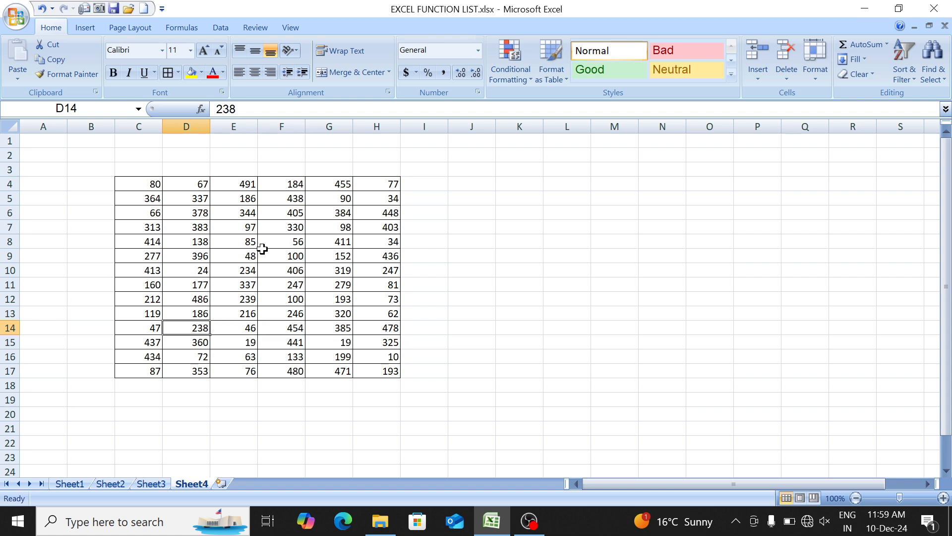
pyautogui.write('100')
pyautogui.press('Up')
pyautogui.press('Up')
pyautogui.press('Up')
pyautogui.press('Up')
pyautogui.write('100')
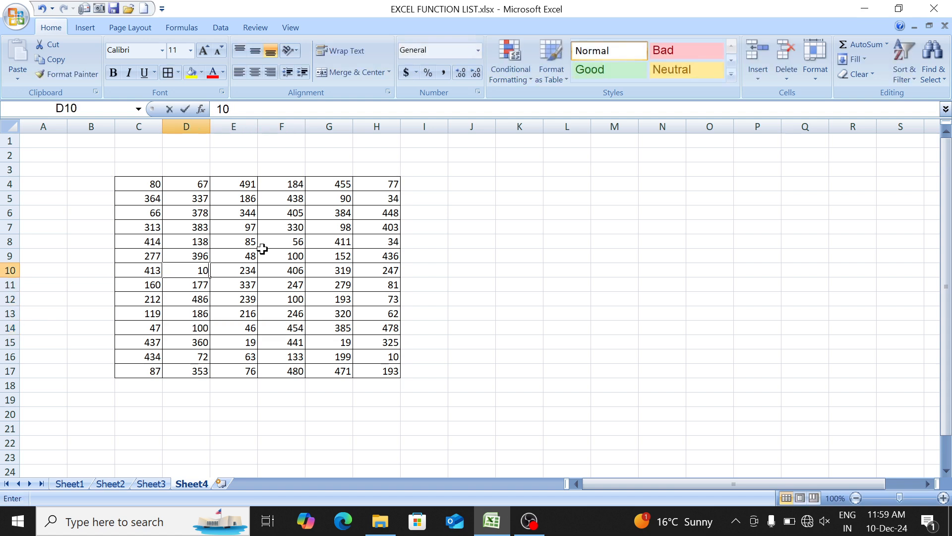
# - Replace the number in F5 with 100
pyautogui.press('Up')
pyautogui.press('Up')
pyautogui.press('Up')
pyautogui.press('Up')
pyautogui.press('Up')
pyautogui.press('Right')
pyautogui.press('Right')
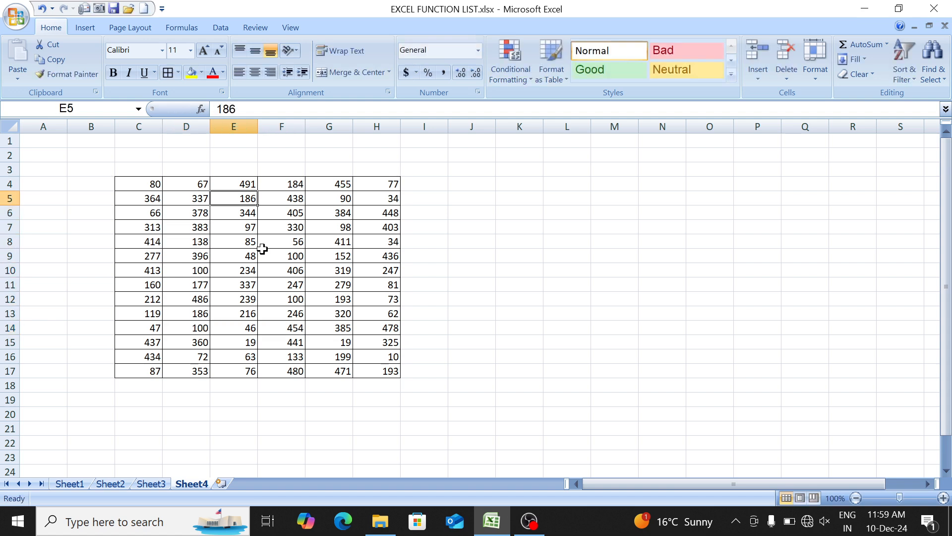
pyautogui.write('100')
pyautogui.press('Return')
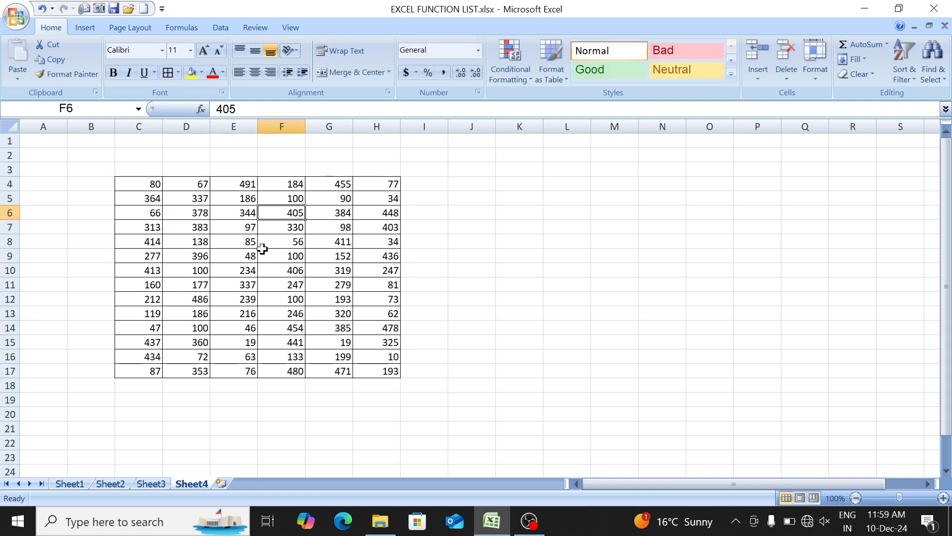
# - Enter 100 in K6 as the value to count
pyautogui.press('Right')
pyautogui.press('Right')
pyautogui.press('Right')
pyautogui.press('Right')
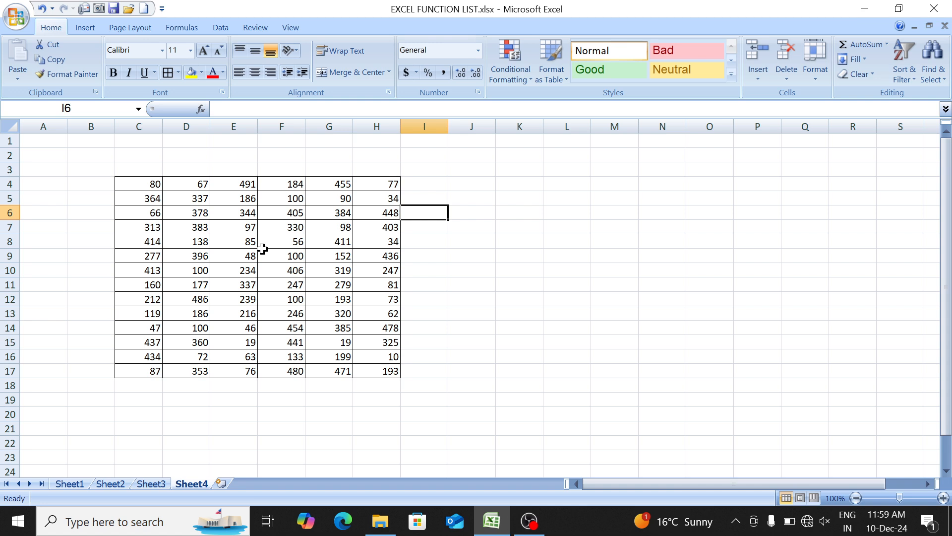
pyautogui.press('Right')
pyautogui.write('10')
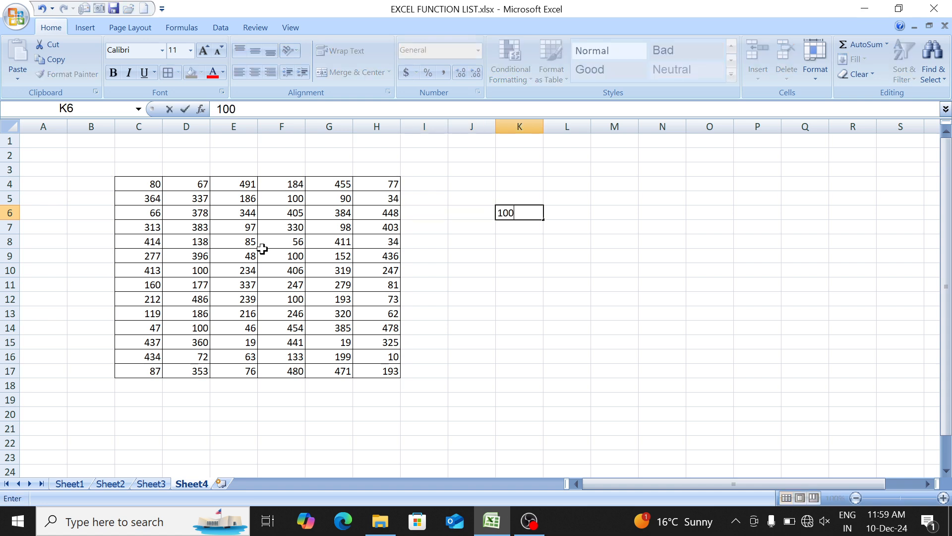
# - Count how often the value in K6 occurs in the number table by entering =COUNTIF(C4:H17,K6) in L6
pyautogui.press('Right')
pyautogui.write('=coun')
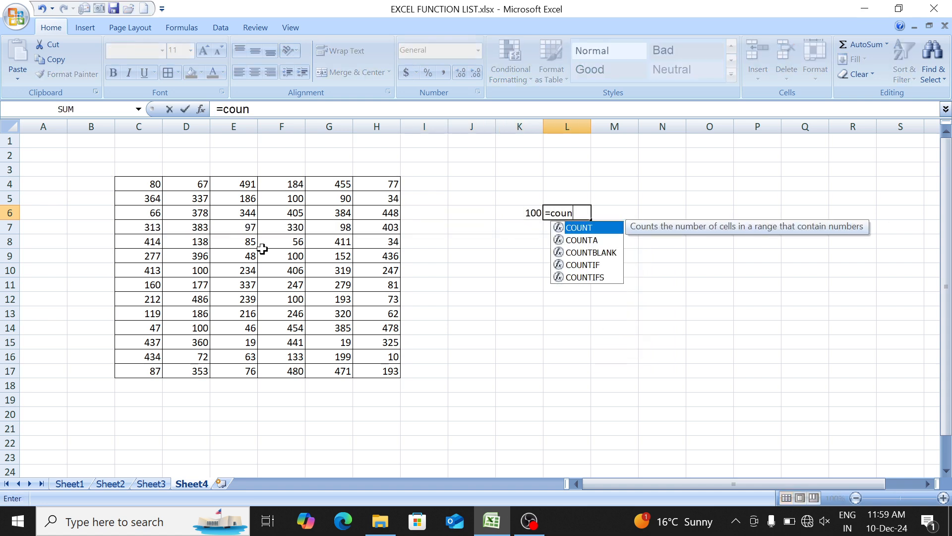
pyautogui.press('Down')
pyautogui.press('Down')
pyautogui.press('Down')
pyautogui.press('Tab')
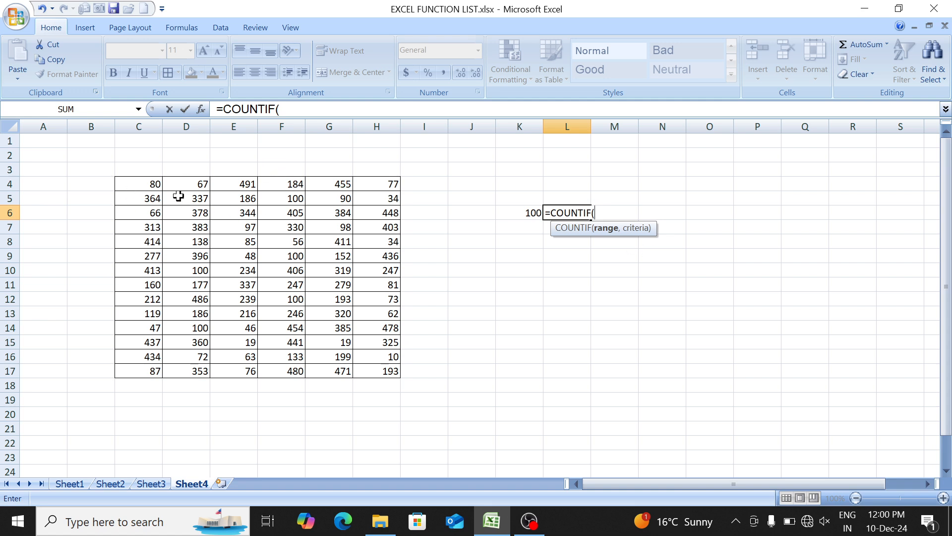
pyautogui.moveTo(140, 185); pyautogui.dragTo(389, 368)
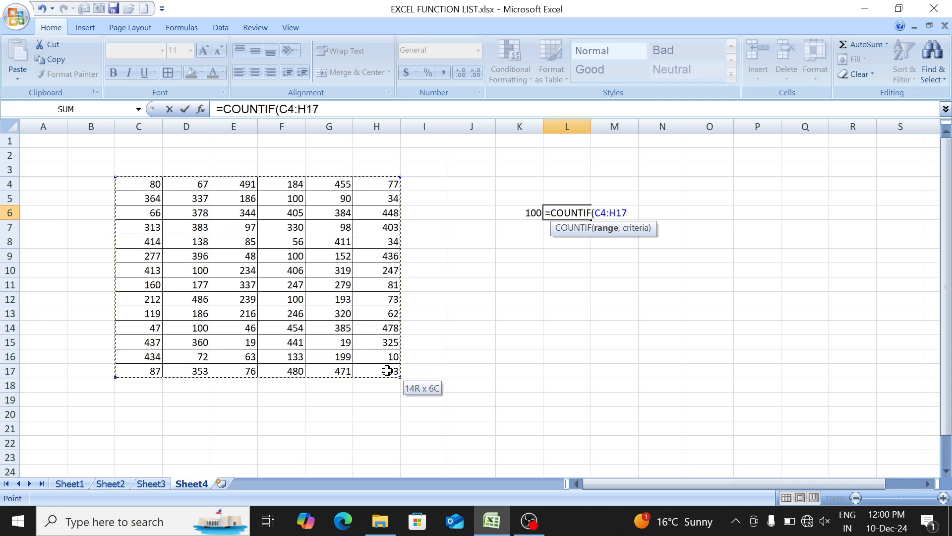
pyautogui.write(',')
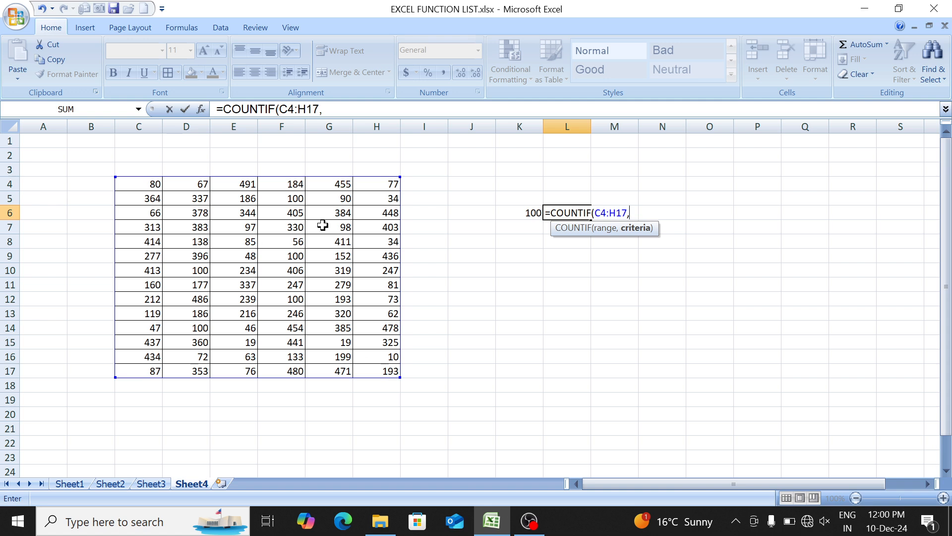
pyautogui.click(512, 212)
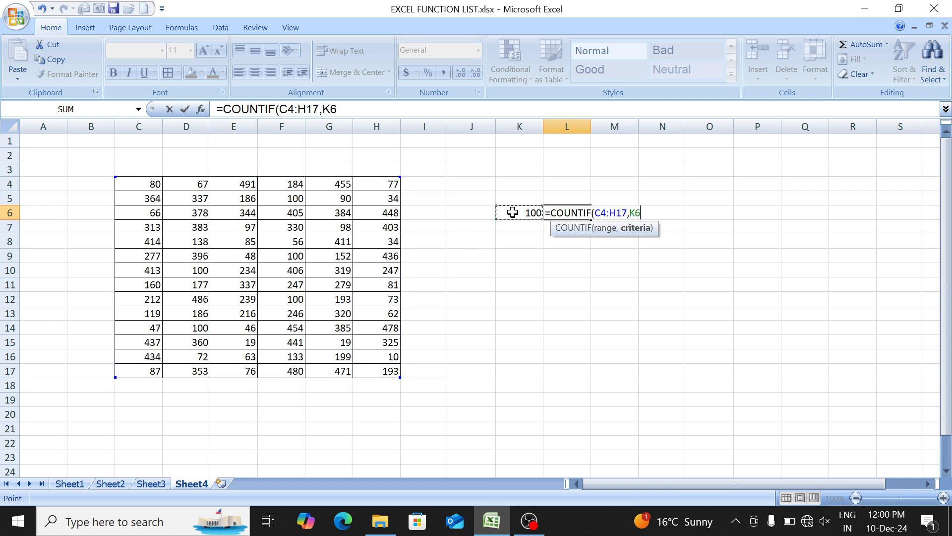
pyautogui.write(')')
pyautogui.press('Return')
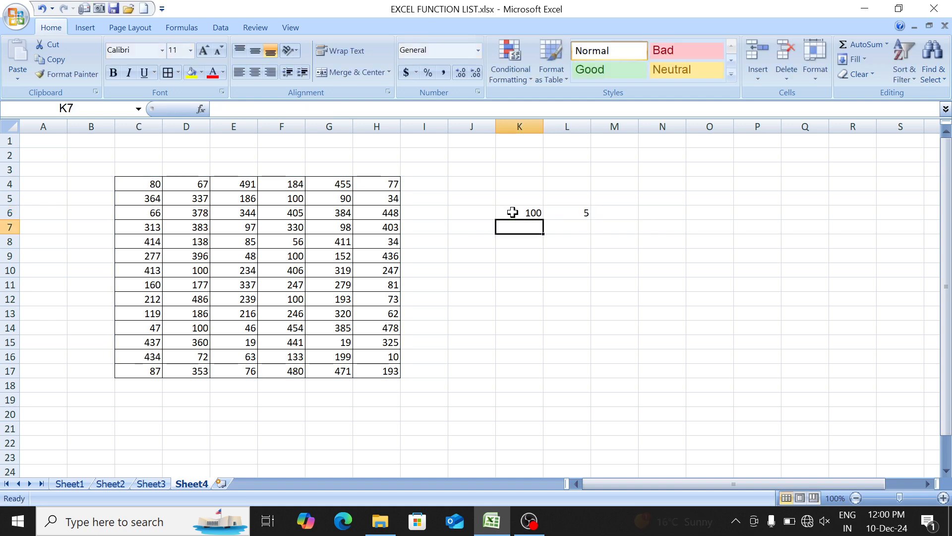
pyautogui.moveTo(513, 213); pyautogui.dragTo(558, 207)
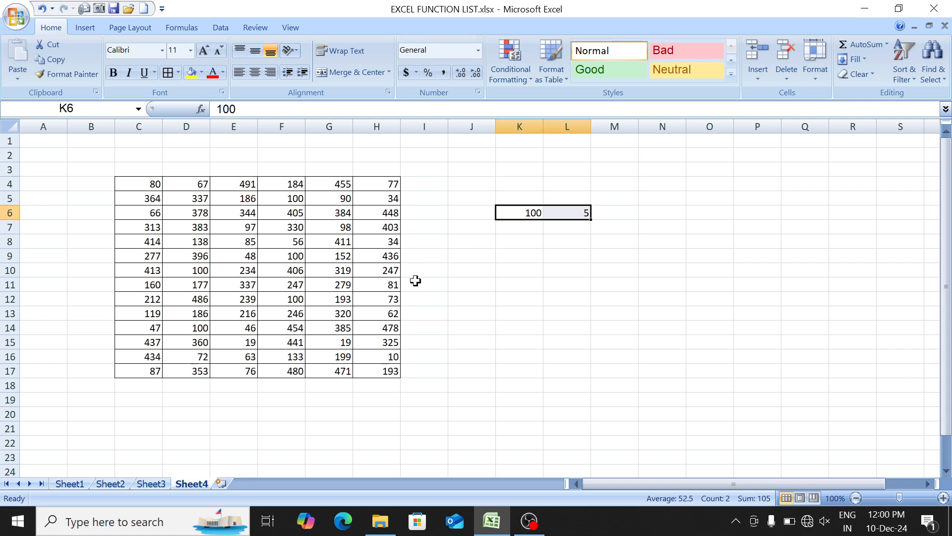
pyautogui.click(235, 274)
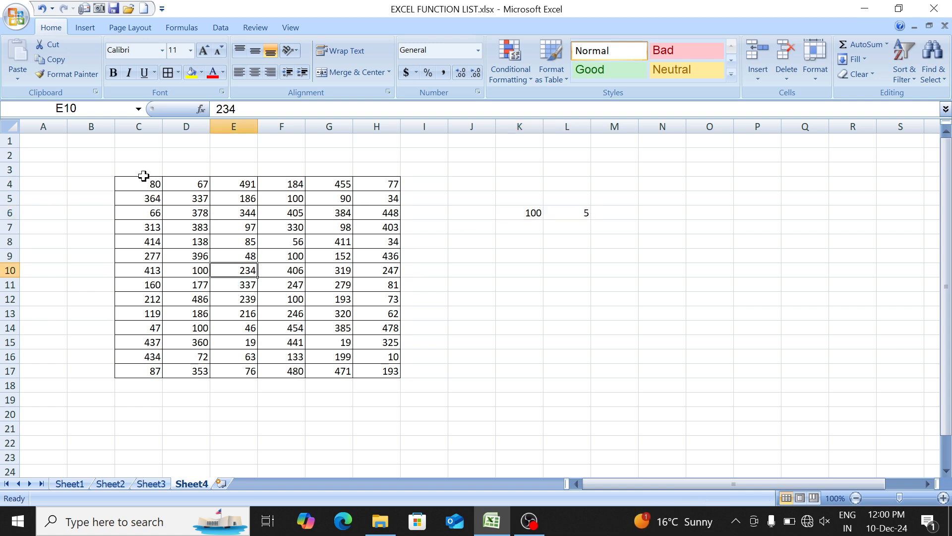
pyautogui.moveTo(146, 187); pyautogui.dragTo(381, 370)
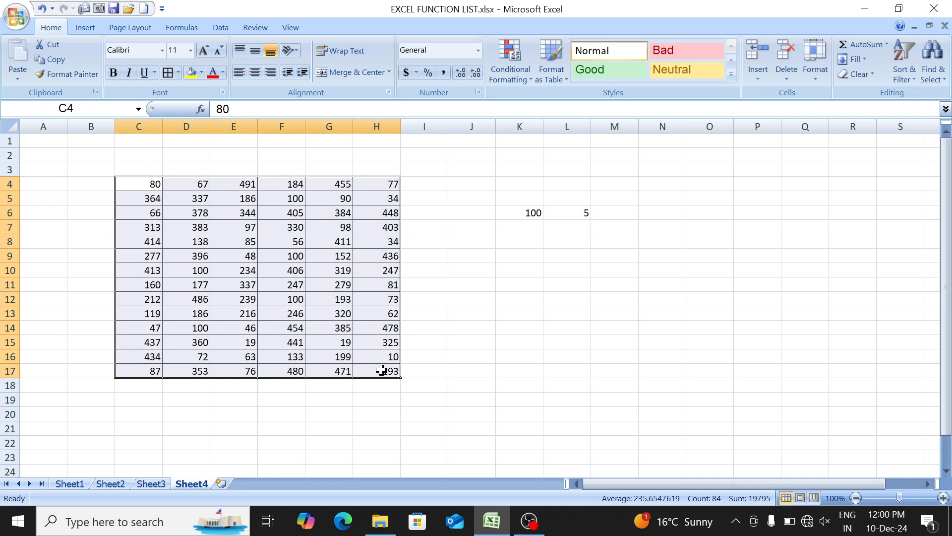
pyautogui.click(140, 185)
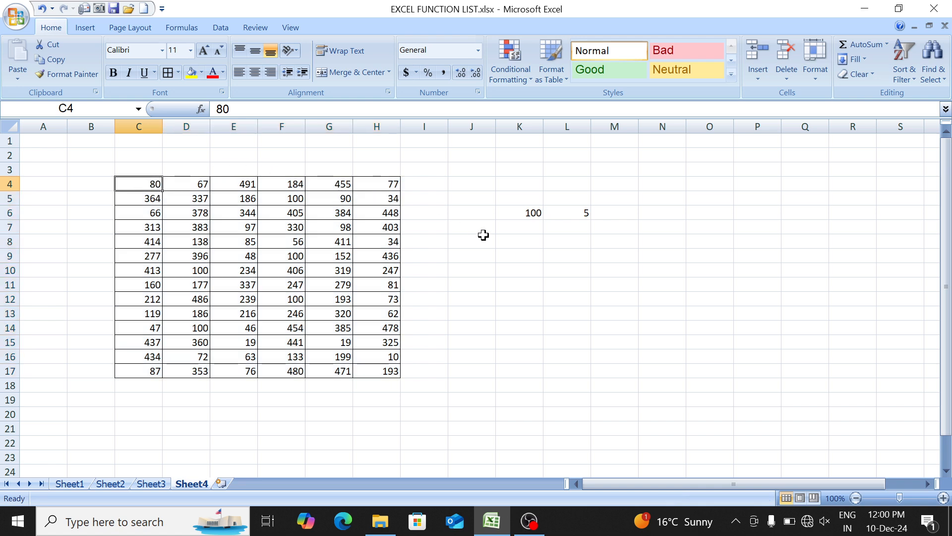
# - Enter <100 in K9 as the counting criterion
pyautogui.click(514, 257)
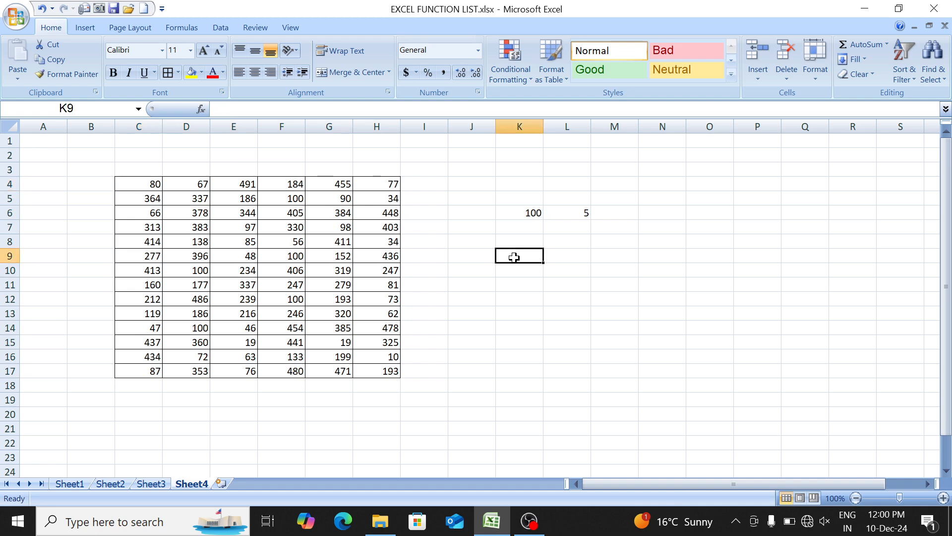
pyautogui.write('<')
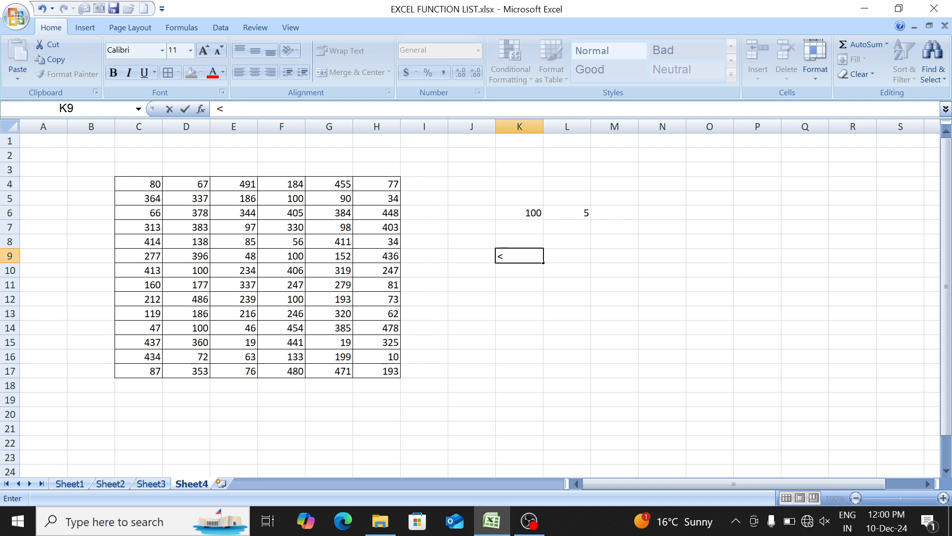
pyautogui.write('100')
pyautogui.press('Tab')
# - Count the table numbers that meet the criterion in K9 by entering =COUNTIF(C4:H17,K9) in L9
pyautogui.write('=cou')
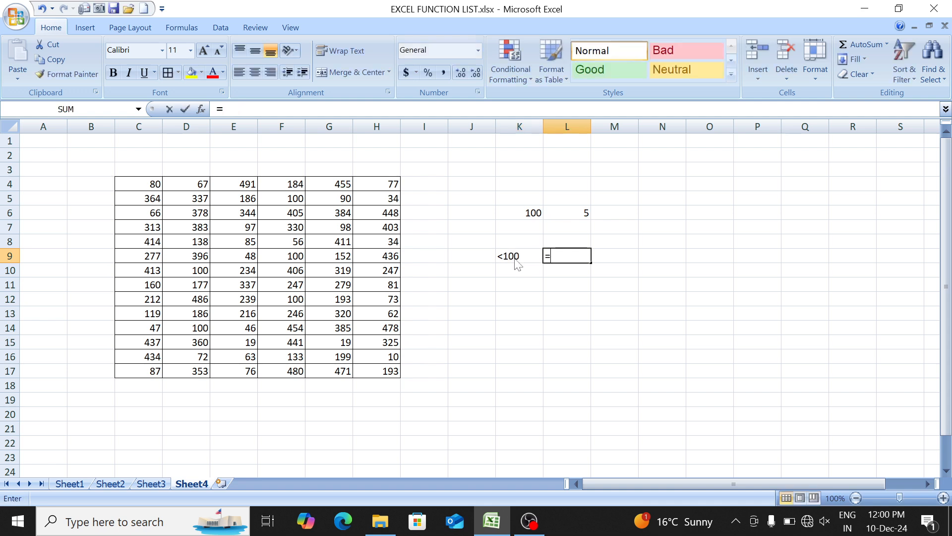
pyautogui.press('Down')
pyautogui.press('Down')
pyautogui.press('Down')
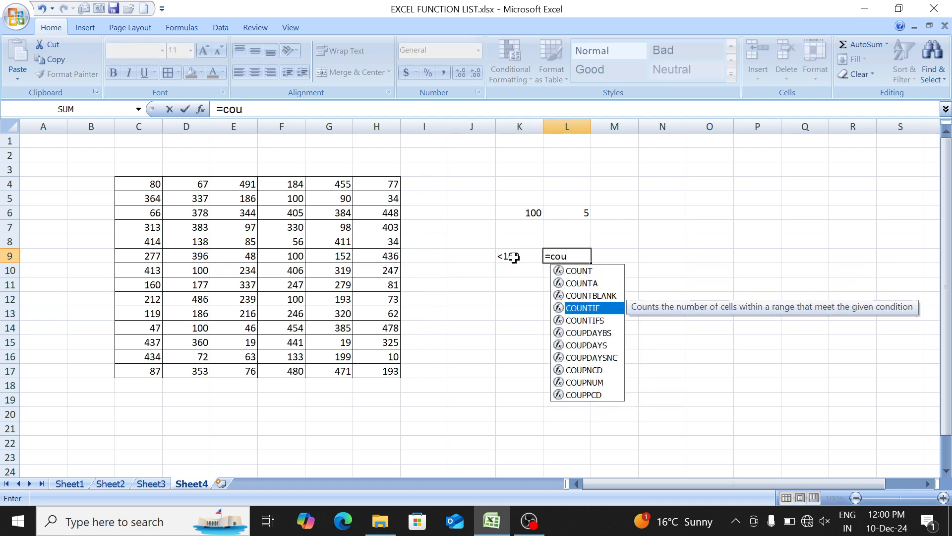
pyautogui.press('Tab')
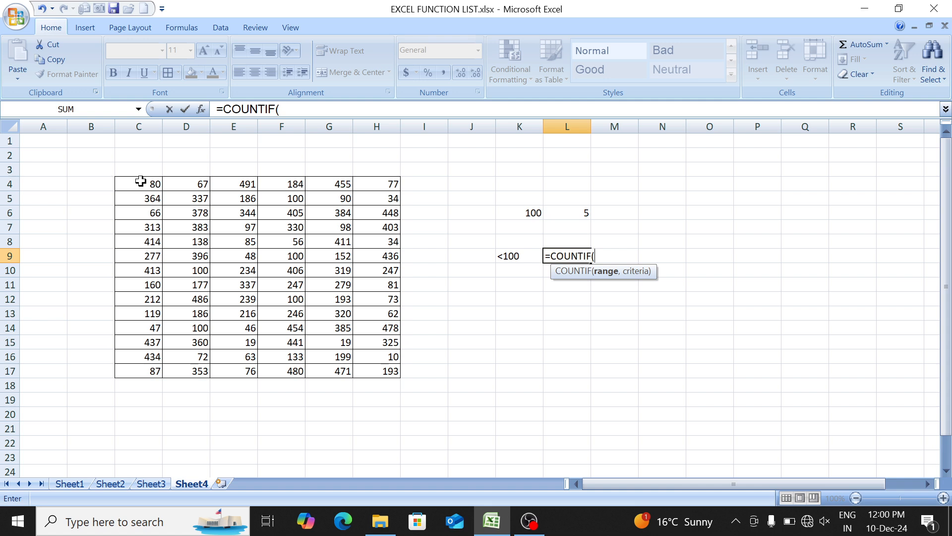
pyautogui.moveTo(142, 184); pyautogui.dragTo(391, 366)
pyautogui.write(',')
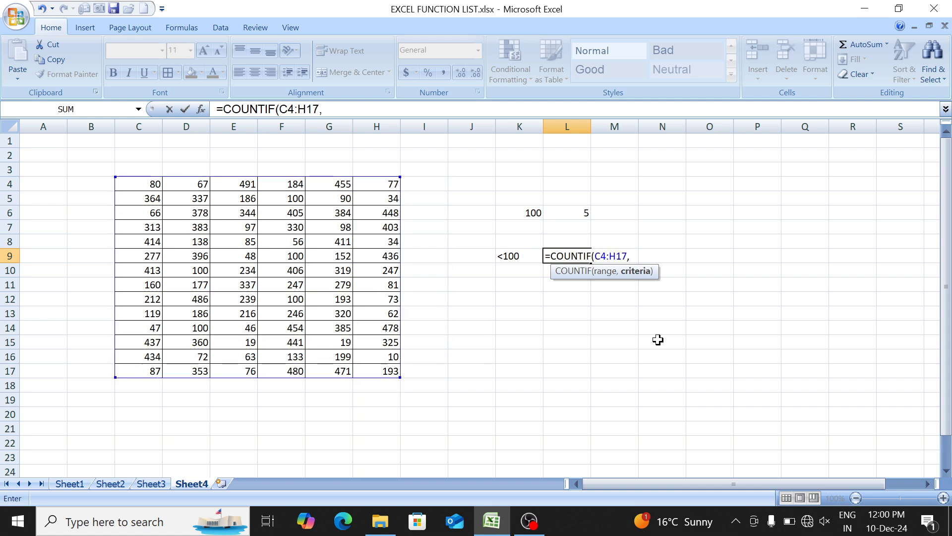
pyautogui.click(524, 256)
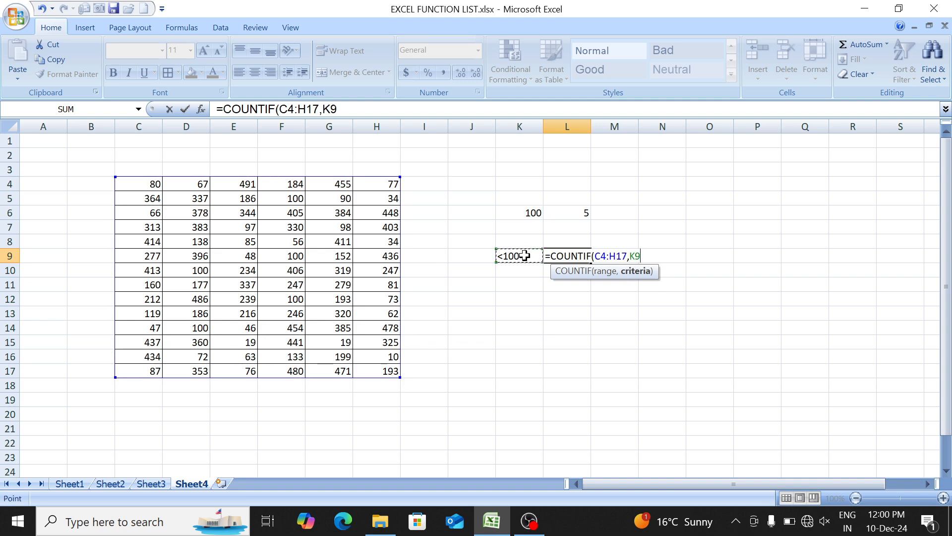
pyautogui.write(')')
pyautogui.press('Return')
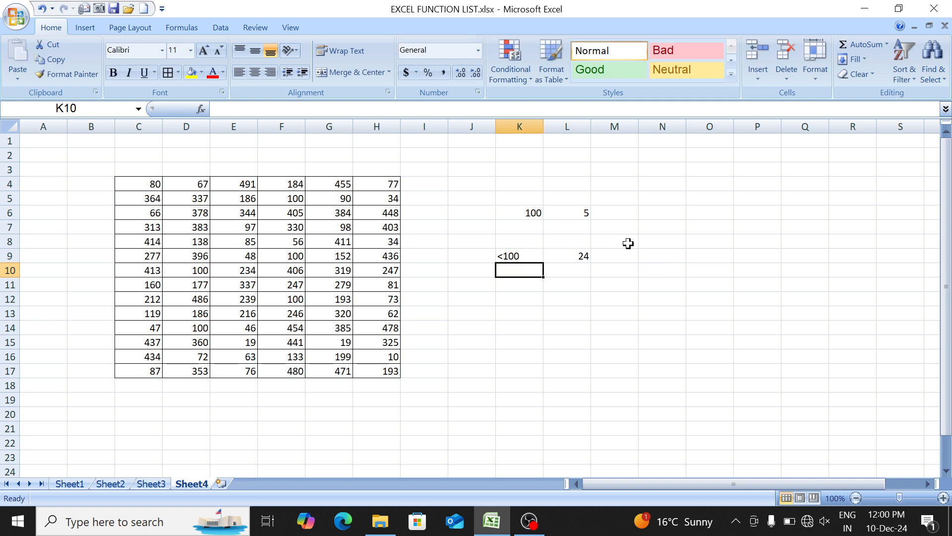
# - Change the criterion in K9 to <=100
pyautogui.press('Up')
pyautogui.press('Left')
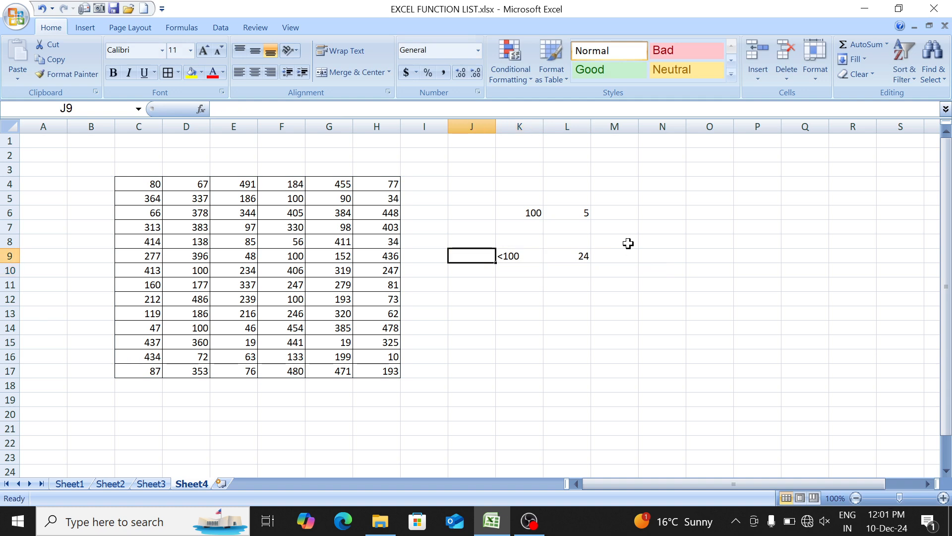
pyautogui.press('Right')
pyautogui.press('F2')
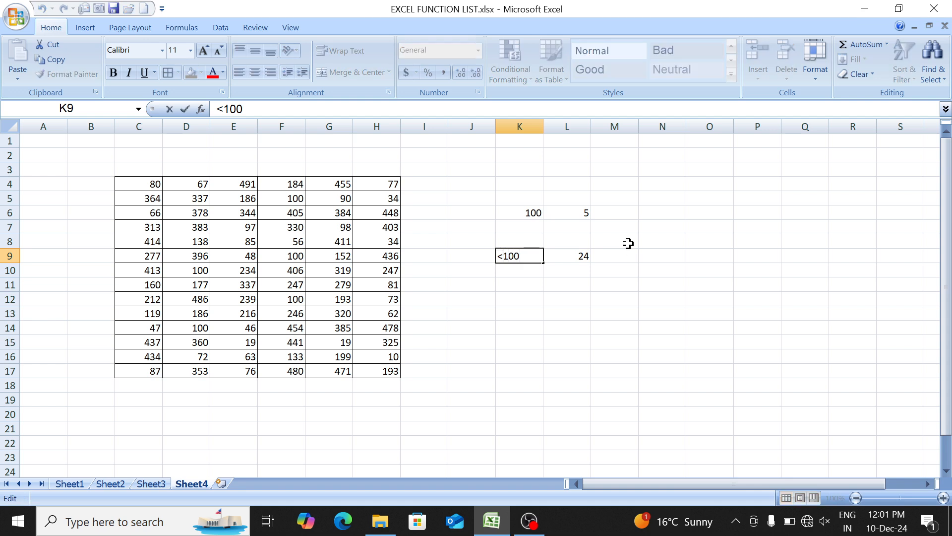
pyautogui.write('=')
pyautogui.press('Return')
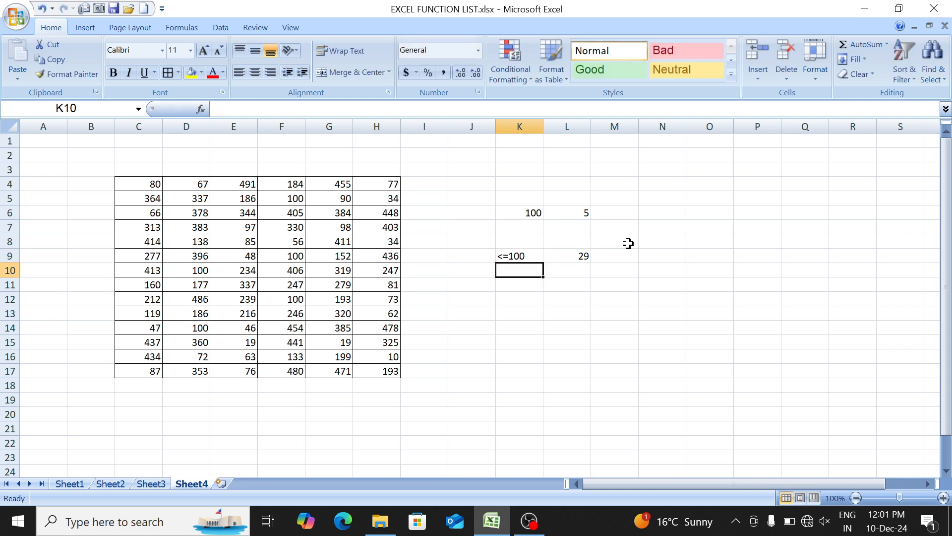
pyautogui.press('Up')
pyautogui.press('Right')
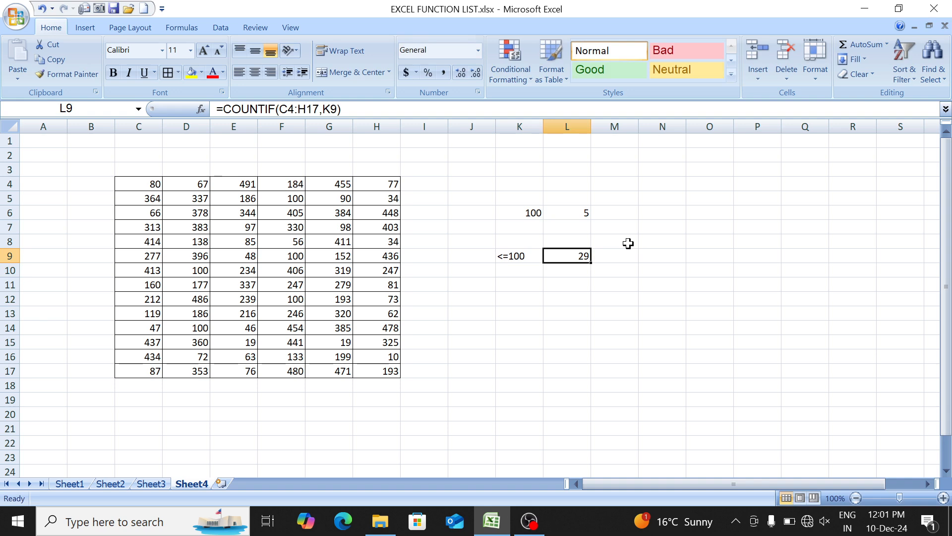
pyautogui.press('Left')
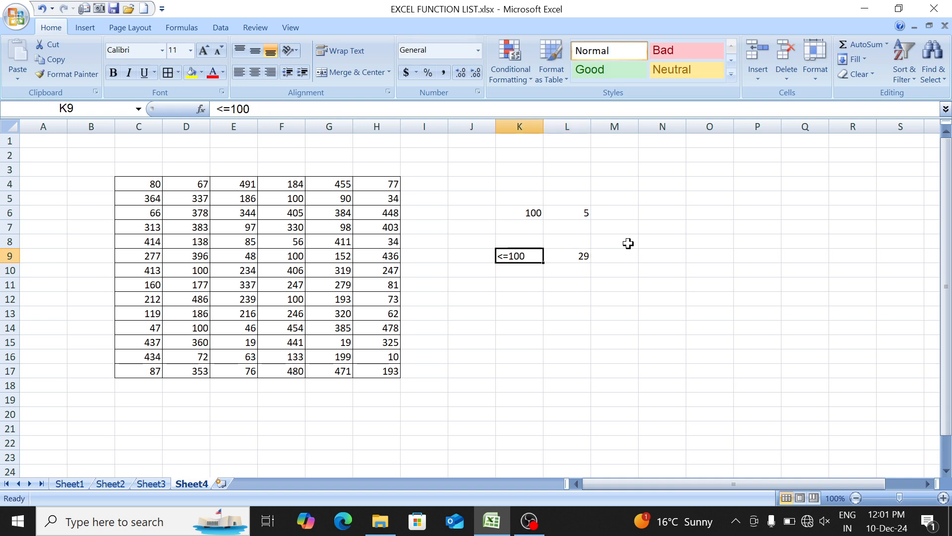
pyautogui.press('Down')
pyautogui.press('Down')
pyautogui.press('Right')
pyautogui.press('Up')
pyautogui.press('Left')
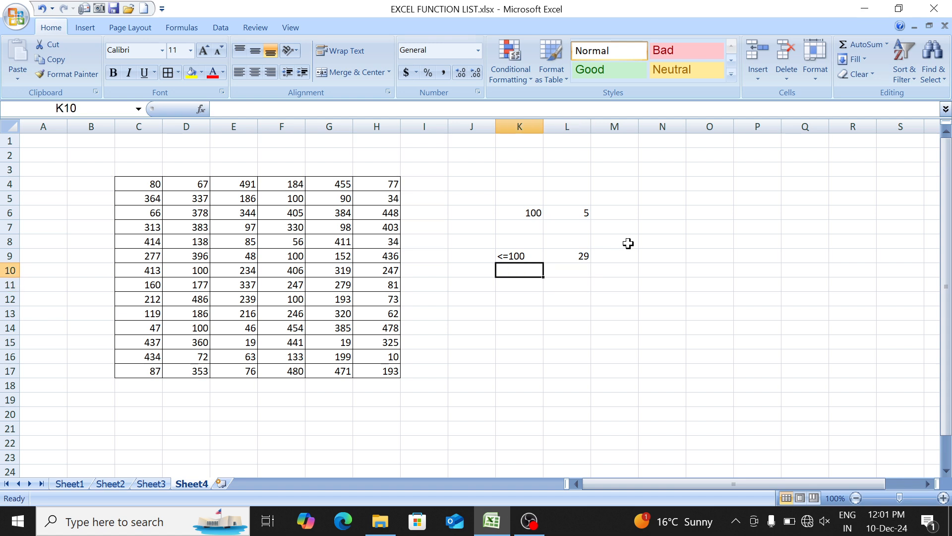
# - Start a COUNTIF formula in L12 with the number table C4:H17 as its range
pyautogui.press('Down')
pyautogui.press('Down')
pyautogui.press('Right')
pyautogui.write('=COUNT')
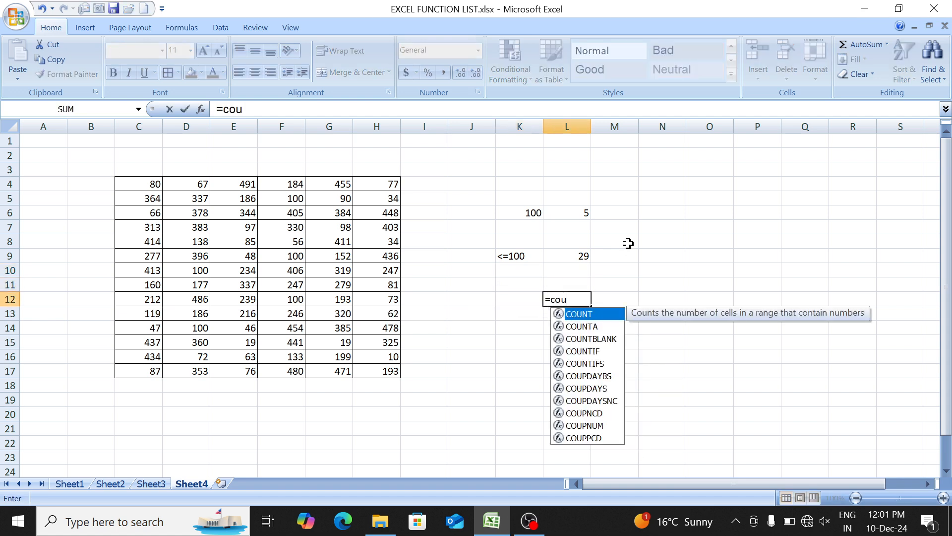
pyautogui.press('Down')
pyautogui.press('Down')
pyautogui.press('Down')
pyautogui.press('Tab')
pyautogui.press('Left')
pyautogui.press('Left')
pyautogui.press('Left')
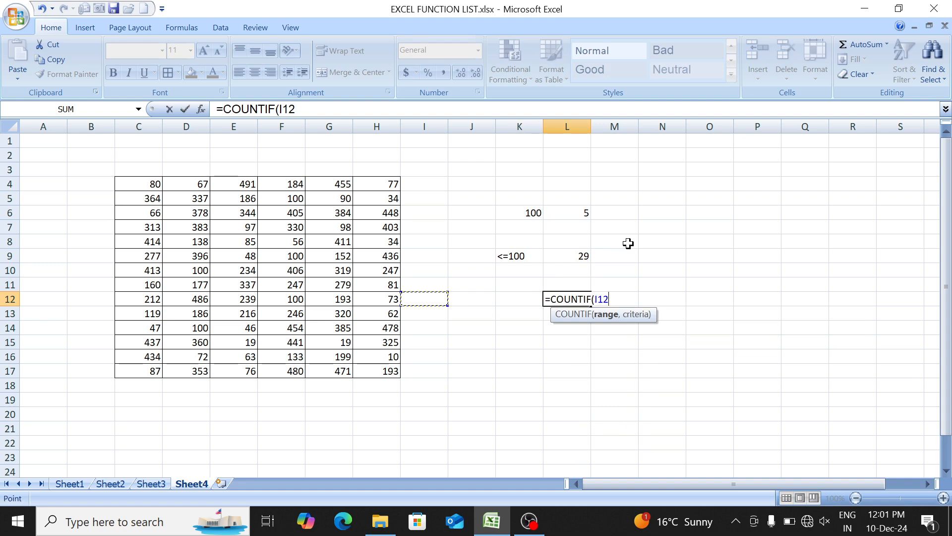
pyautogui.press('Left')
pyautogui.hotkey('ctrl', 'Up')
pyautogui.hotkey('ctrl', 'Left')
pyautogui.hotkey('ctrl', 'shift', 'Right')
pyautogui.hotkey('ctrl', 'shift', 'Down')
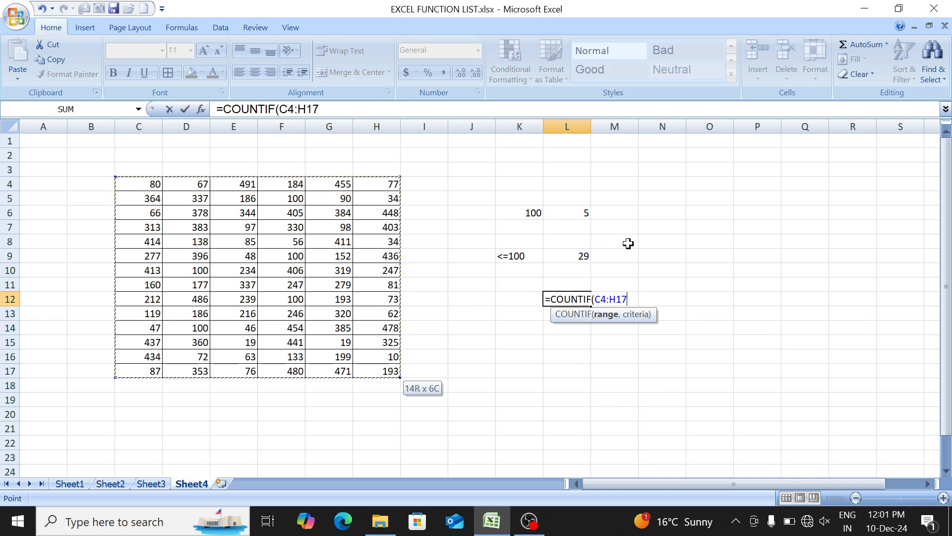
# - Complete the COUNTIF formula in L12 with the criterion ">="&300
pyautogui.write(',')
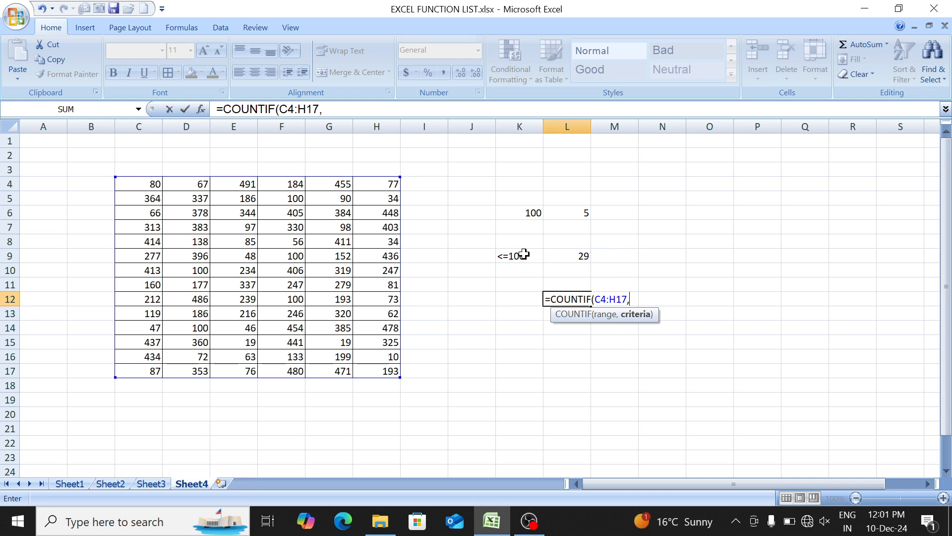
pyautogui.write('">')
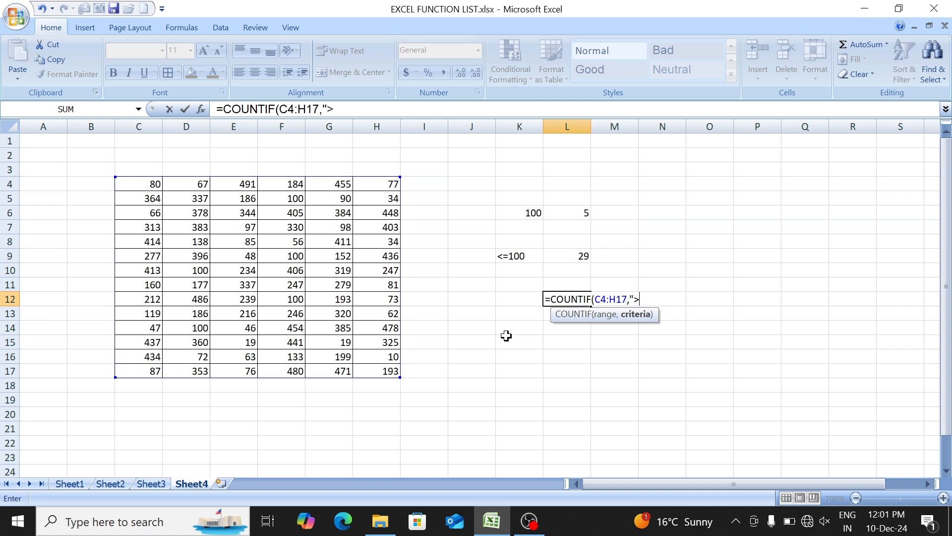
pyautogui.write('=')
pyautogui.press('BackSpace')
pyautogui.press('BackSpace')
pyautogui.write('<')
pyautogui.write('=')
pyautogui.press('BackSpace')
pyautogui.write('="&300')
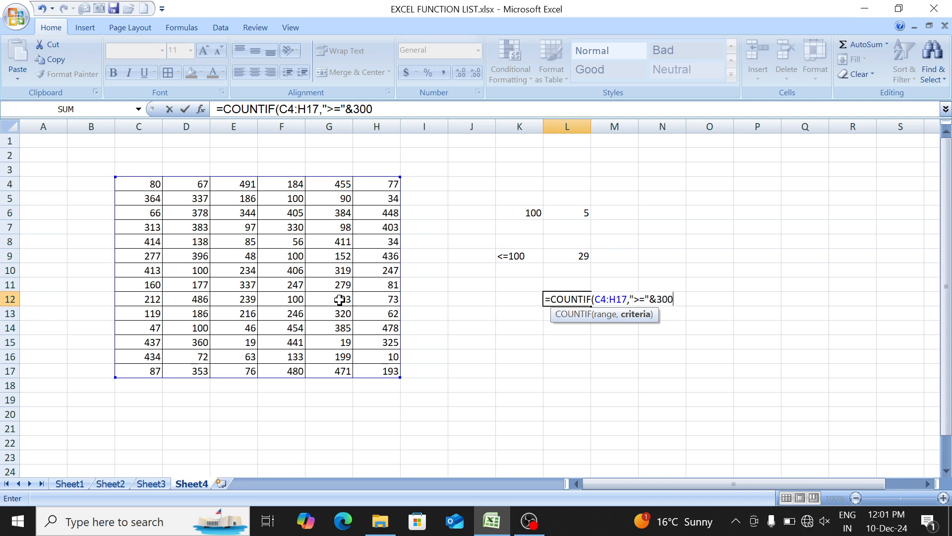
pyautogui.write(')')
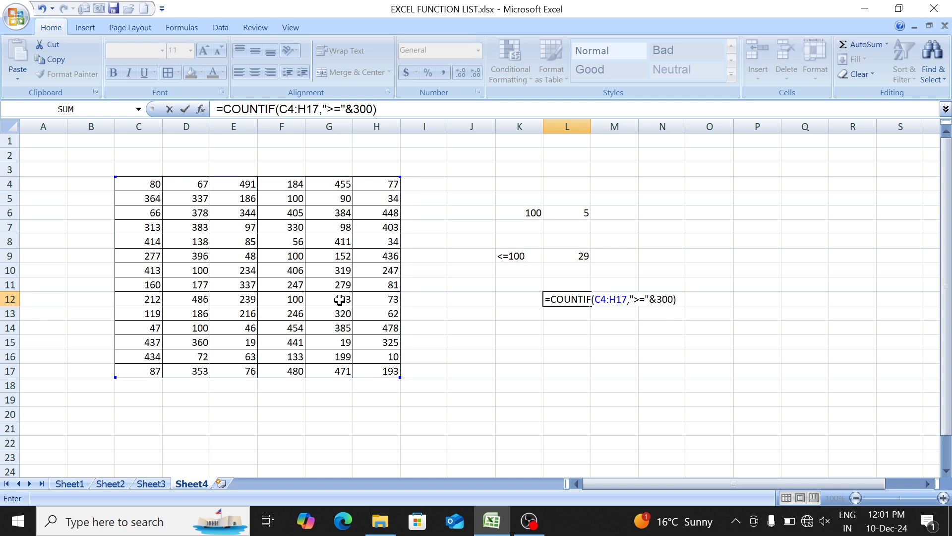
pyautogui.press('Return')
pyautogui.press('Up')
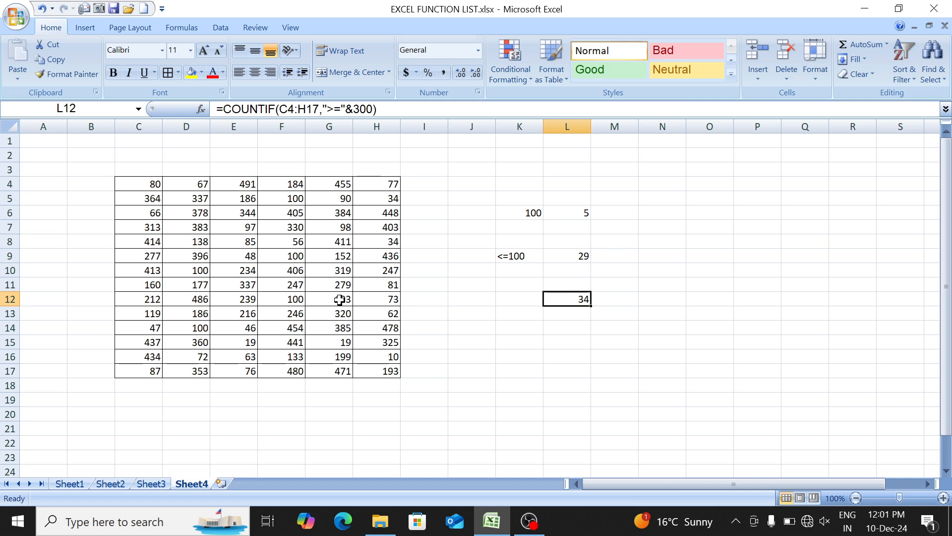
# - Check the COUNTIFS entry in the function list on Sheet1, and return to Sheet4
pyautogui.hotkey('ctrl', 'pageup')
pyautogui.hotkey('ctrl', 'pageup')
pyautogui.hotkey('ctrl', 'pageup')
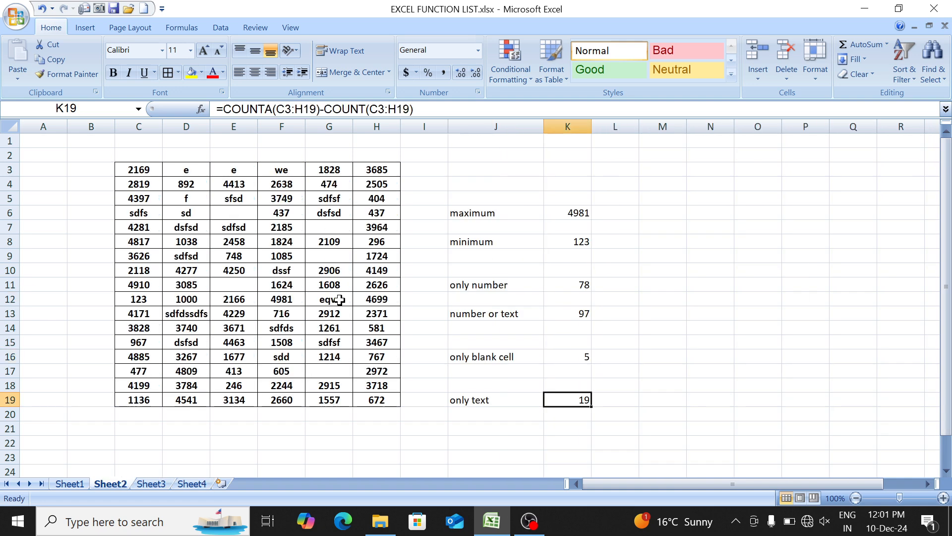
pyautogui.press('Down')
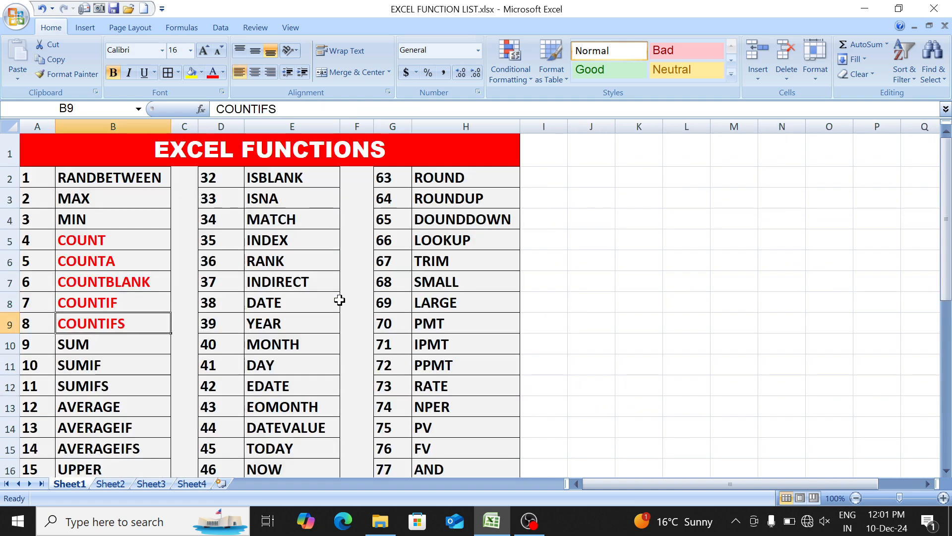
pyautogui.hotkey('ctrl', 'pagedown')
pyautogui.hotkey('ctrl', 'pagedown')
pyautogui.hotkey('ctrl', 'pagedown')
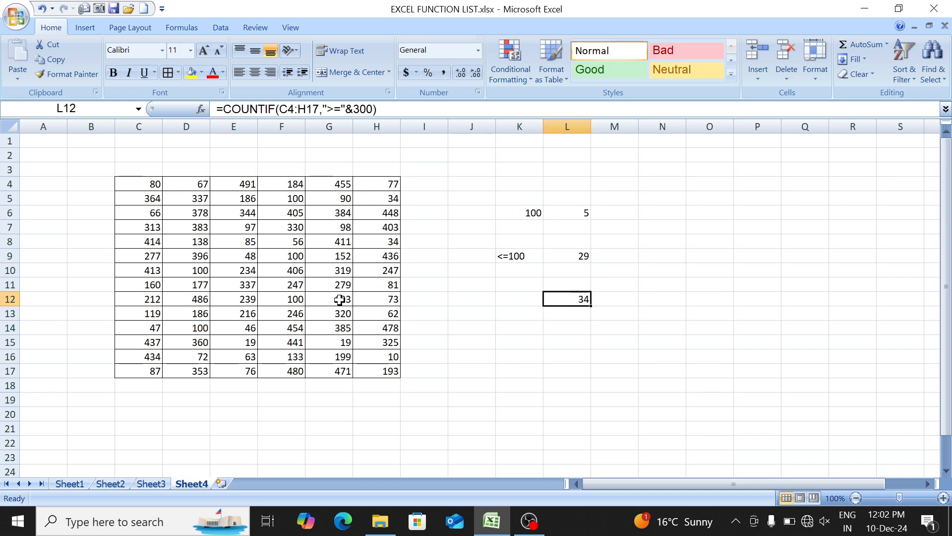
# - Go to Sheet2 and select its mixed table of numbers and text, C3:H19
pyautogui.hotkey('ctrl', 'pageup')
pyautogui.hotkey('ctrl', 'pageup')
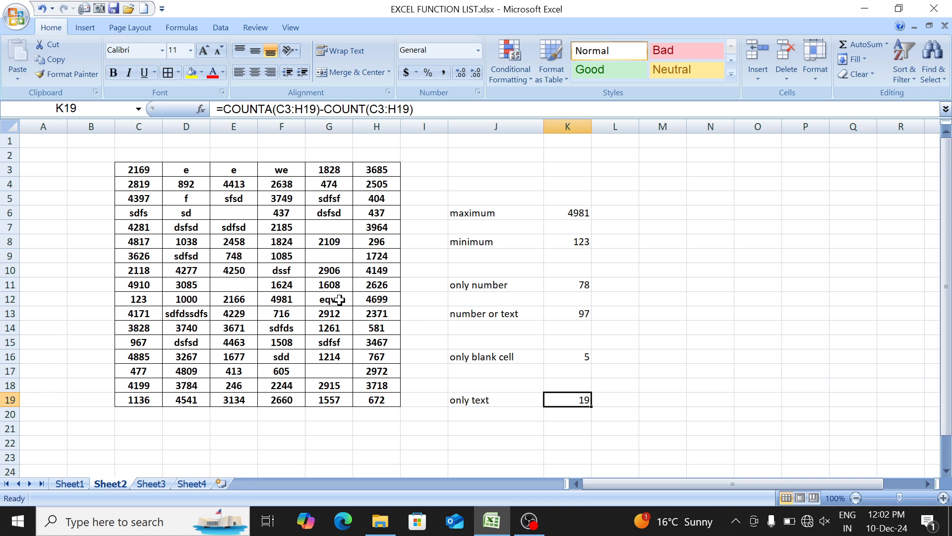
pyautogui.press('Left')
pyautogui.press('Left')
pyautogui.press('Left')
pyautogui.press('Left')
pyautogui.press('Up')
pyautogui.press('Left')
pyautogui.press('Up')
pyautogui.press('Up')
pyautogui.press('Up')
pyautogui.press('Up')
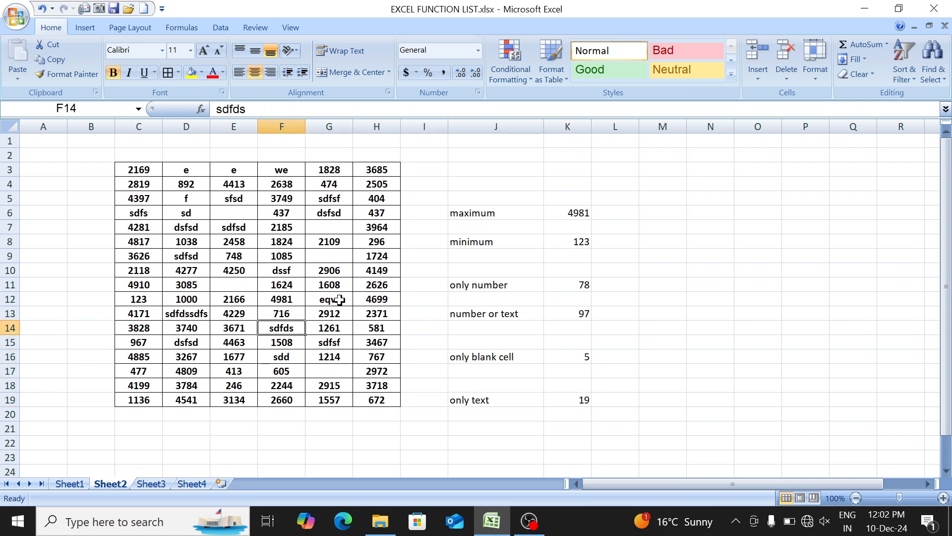
pyautogui.press('Left')
pyautogui.press('Up')
pyautogui.press('Left')
pyautogui.press('Left')
pyautogui.hotkey('ctrl', 'Up')
pyautogui.hotkey('ctrl', 'shift', 'Right')
pyautogui.hotkey('ctrl', 'shift', 'Down')
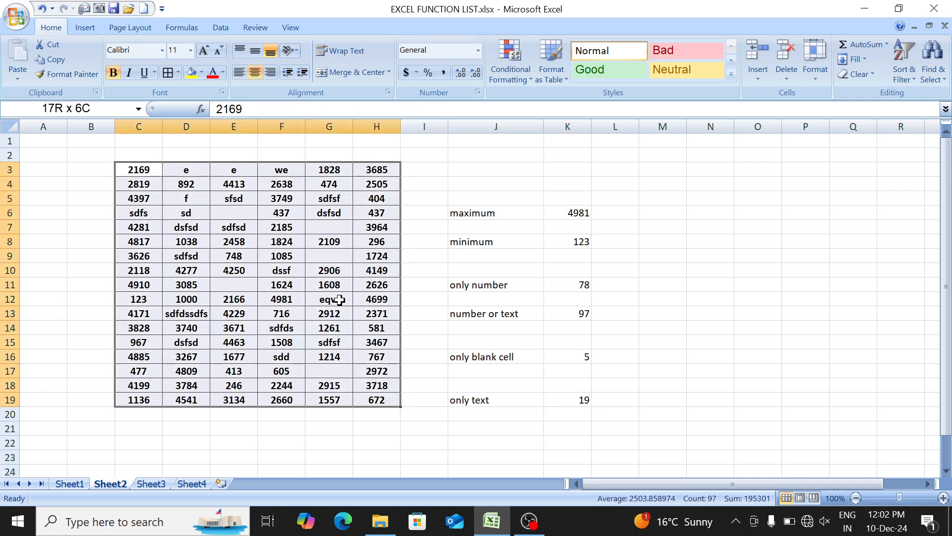
# - Start a COUNTIF formula in F22, below the mixed table
pyautogui.press('Down')
pyautogui.hotkey('ctrl', 'Down')
pyautogui.press('Down')
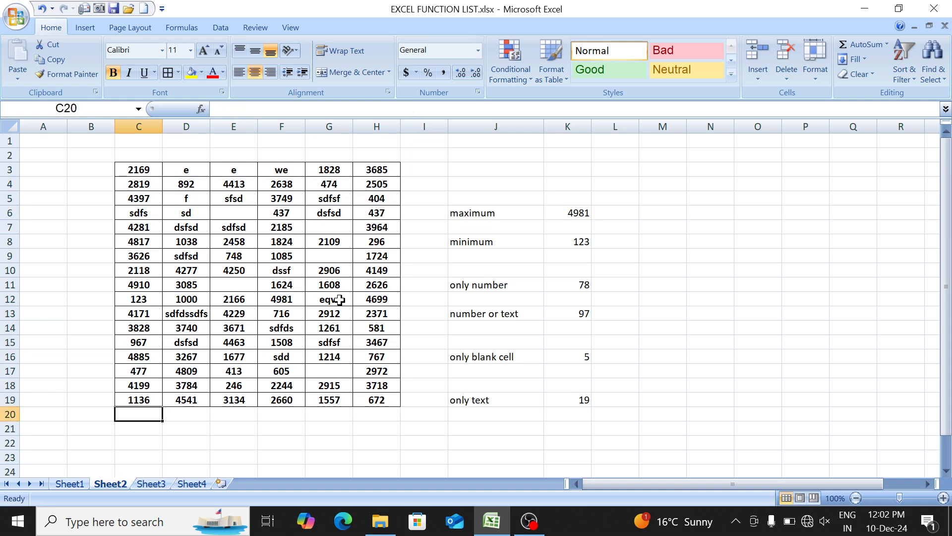
pyautogui.press('Right')
pyautogui.press('Right')
pyautogui.press('Down')
pyautogui.press('Down')
pyautogui.press('Right')
pyautogui.write('=coun')
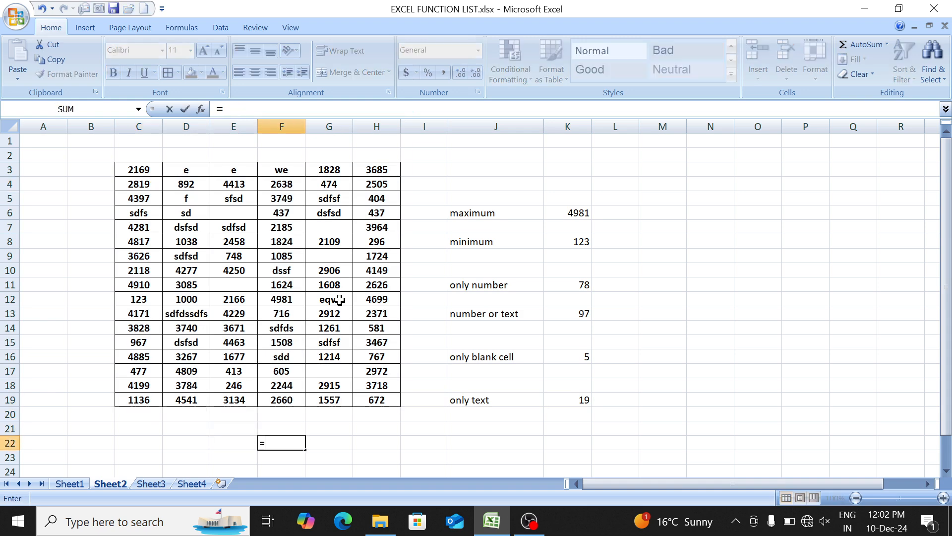
pyautogui.press('Down')
pyautogui.press('Down')
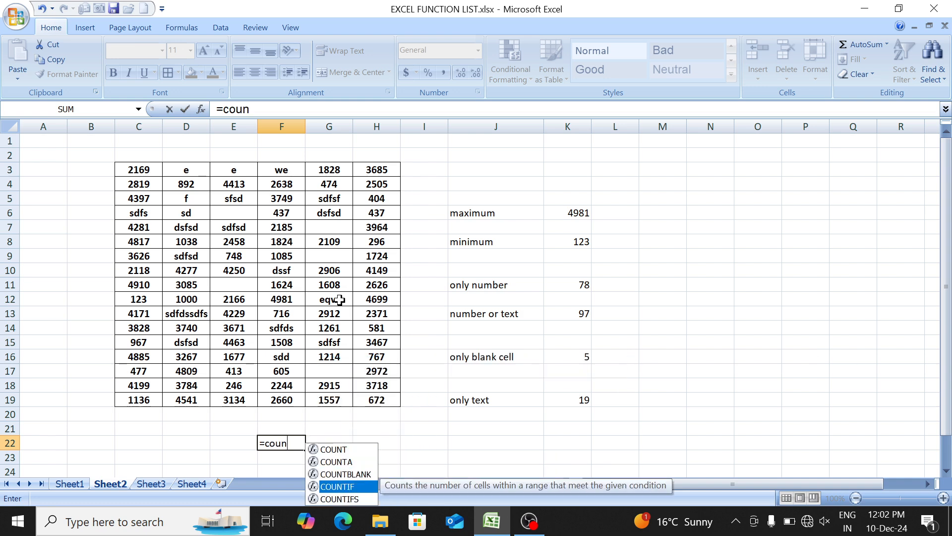
pyautogui.press('Tab')
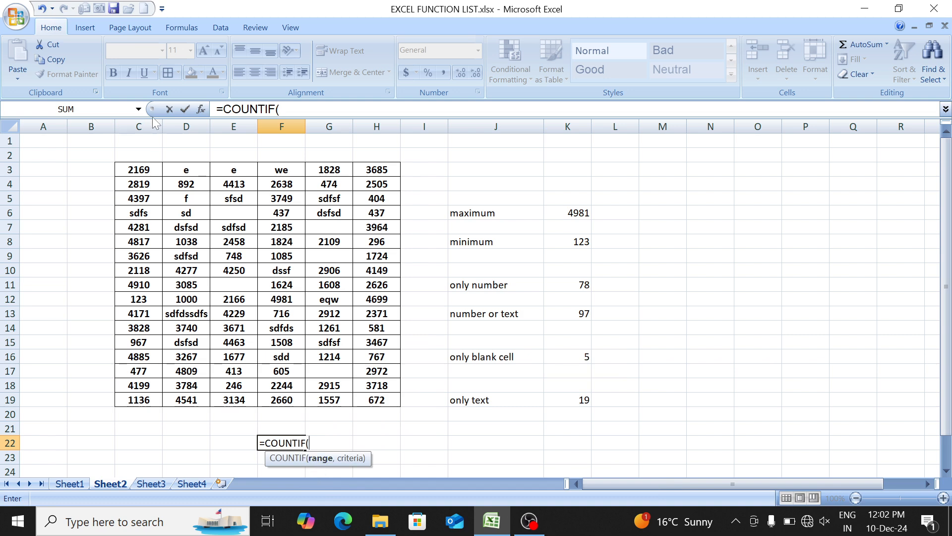
# - Complete the COUNTIF formula in F22 with the range C3:H19 and the empty-text criterion ""
pyautogui.click(141, 168)
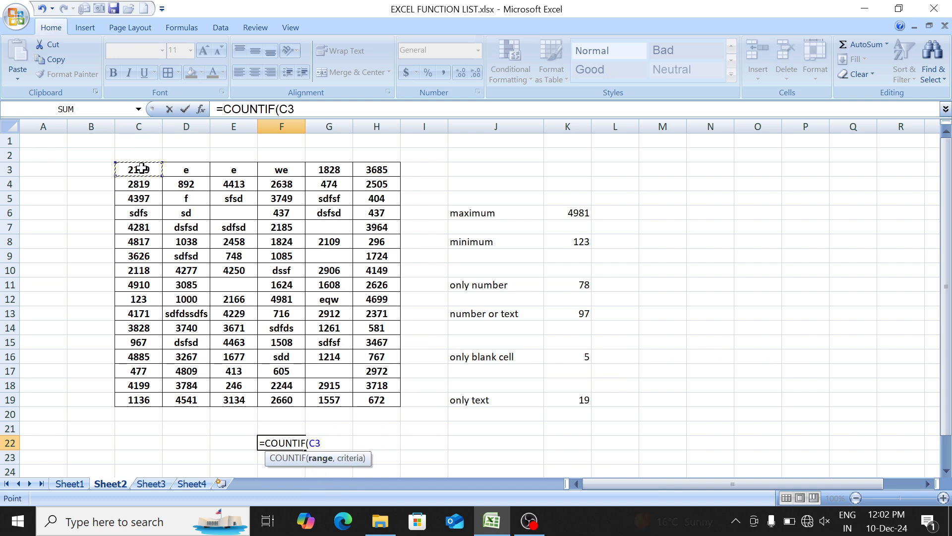
pyautogui.hotkey('ctrl', 'shift', 'Down')
pyautogui.hotkey('ctrl', 'shift', 'Right')
pyautogui.write(',')
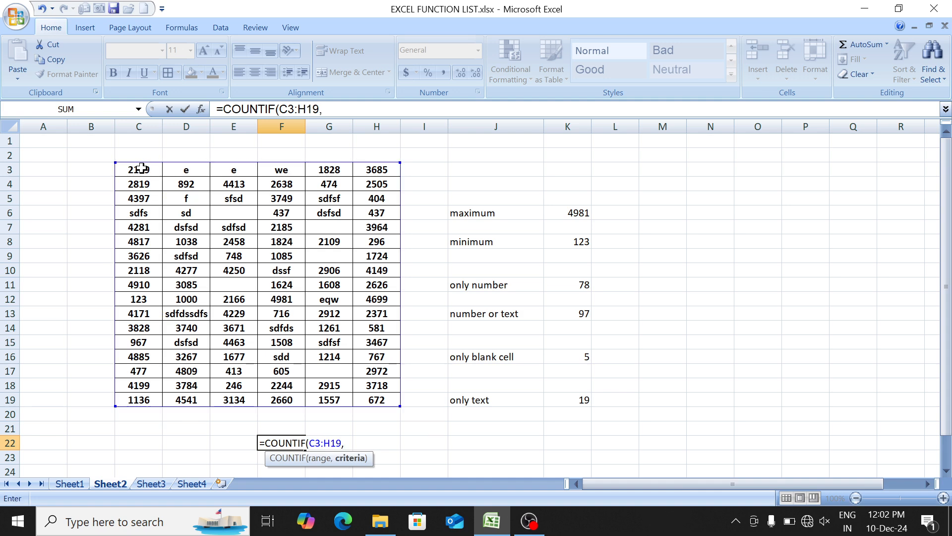
pyautogui.write('"")')
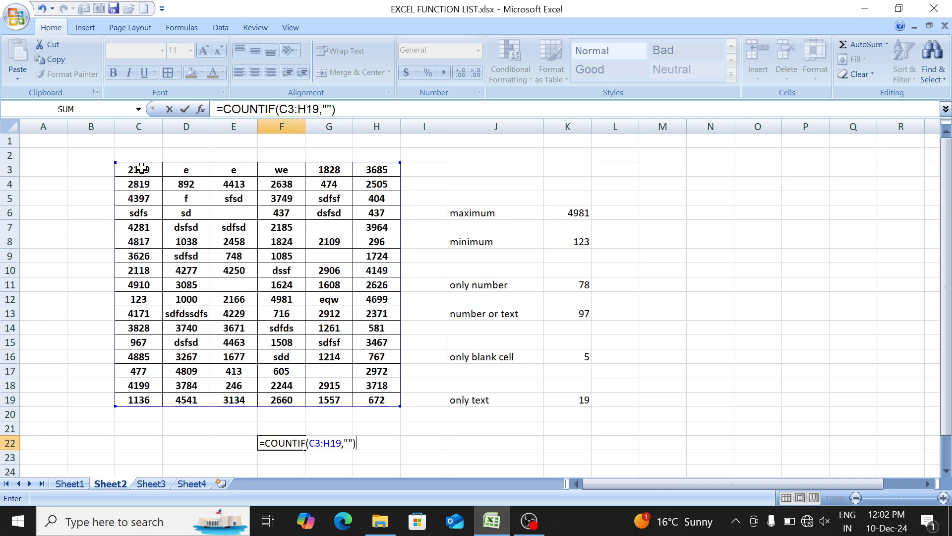
pyautogui.press('Return')
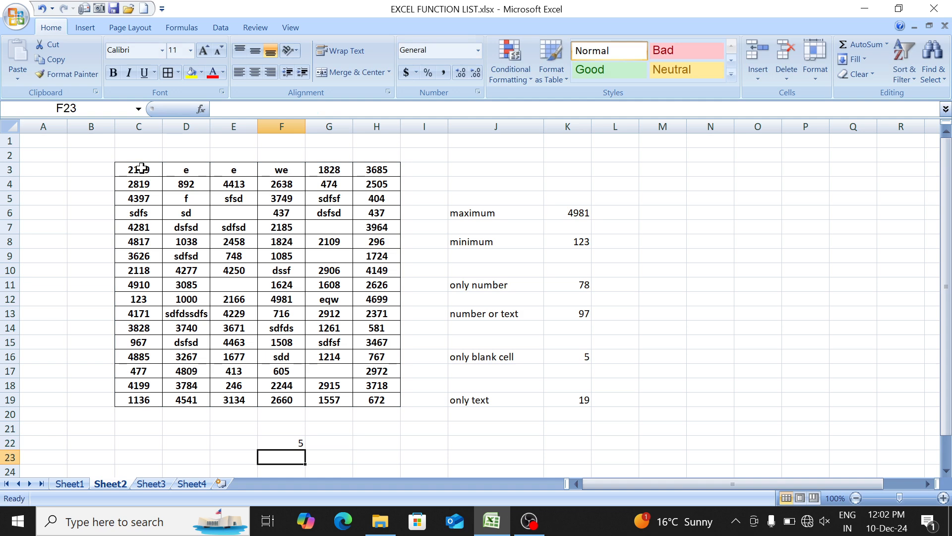
# - Start another COUNTIF formula in L16, on the "only blank cell" row
pyautogui.press('Up')
pyautogui.press('Right')
pyautogui.press('Right')
pyautogui.press('Right')
pyautogui.press('Right')
pyautogui.press('Right')
pyautogui.press('Right')
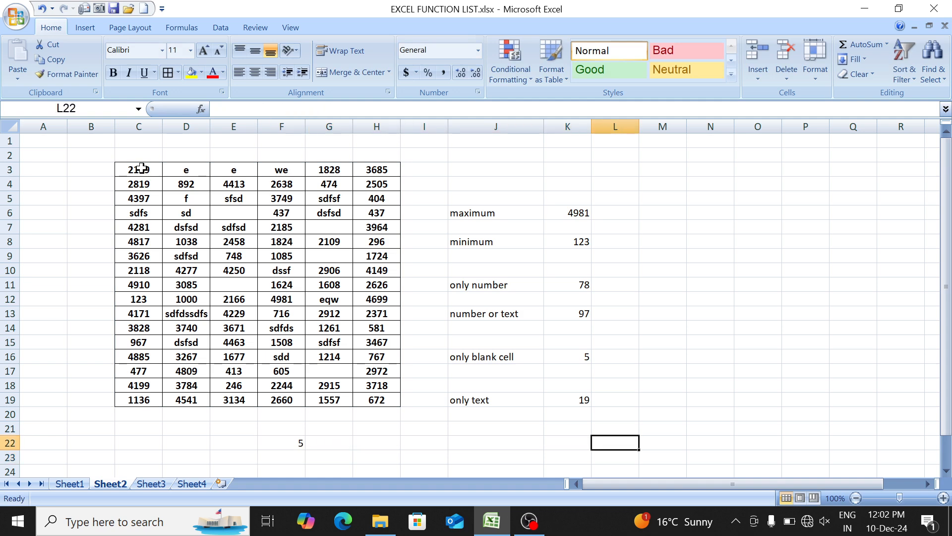
pyautogui.press('Up')
pyautogui.press('Up')
pyautogui.press('Up')
pyautogui.press('Up')
pyautogui.press('Up')
pyautogui.press('Up')
pyautogui.press('Left')
pyautogui.press('Right')
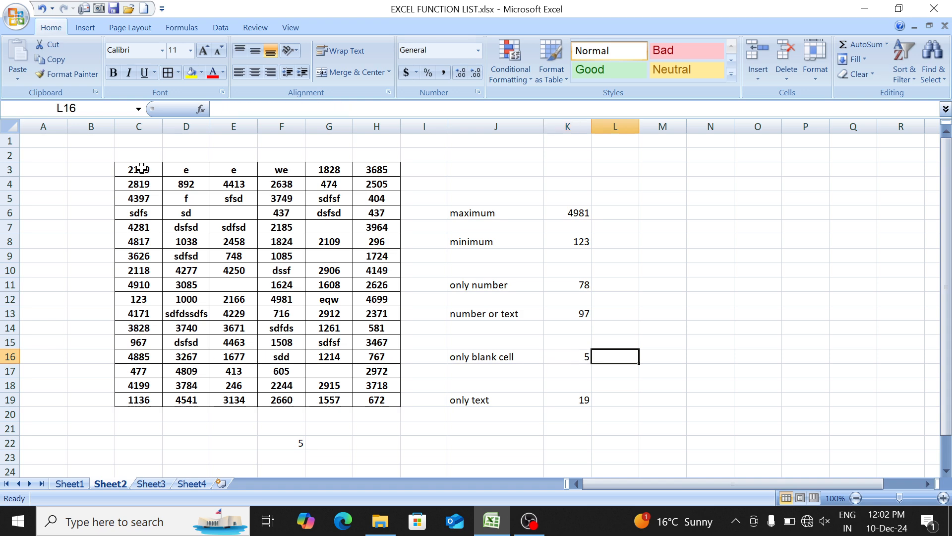
pyautogui.write('=coun')
pyautogui.press('Down')
pyautogui.press('Down')
pyautogui.press('Down')
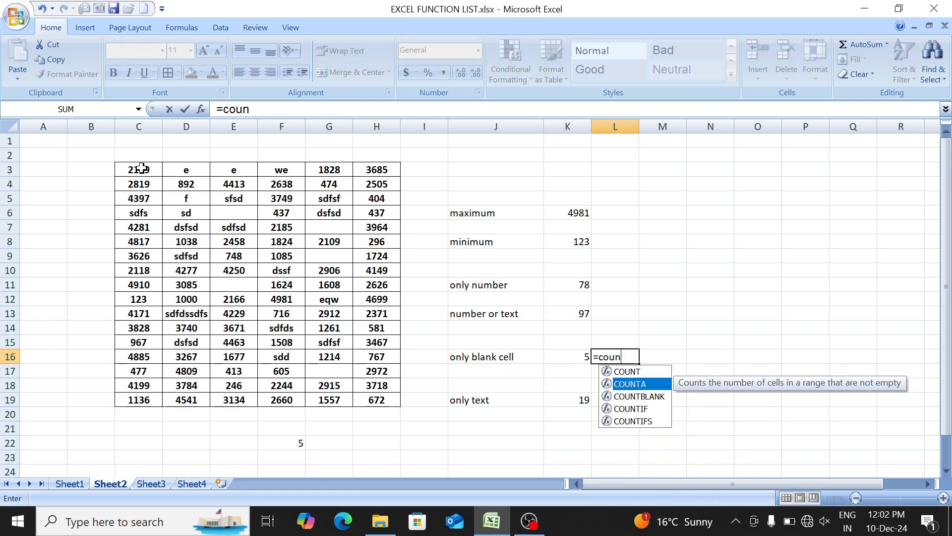
pyautogui.press('Tab')
# - Complete the L16 COUNTIF formula with the range C3:H19 and the criterion "" to count blank cells
pyautogui.press('Left')
pyautogui.press('Left')
pyautogui.press('Left')
pyautogui.press('Left')
pyautogui.click(141, 168)
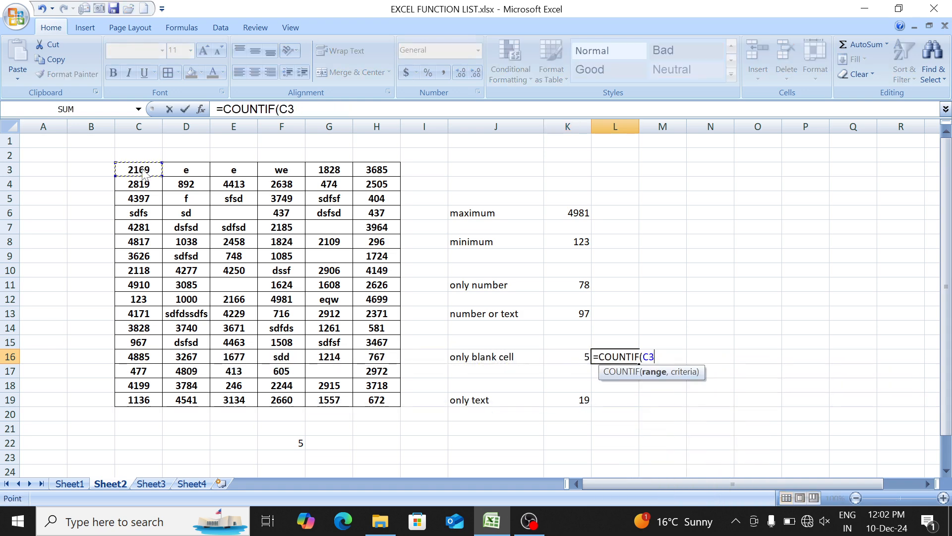
pyautogui.hotkey('shift', 'Right')
pyautogui.hotkey('shift', 'Right')
pyautogui.hotkey('shift', 'Right')
pyautogui.hotkey('shift', 'Right')
pyautogui.hotkey('shift', 'Right')
pyautogui.hotkey('ctrl', 'shift', 'Down')
pyautogui.write(',""')
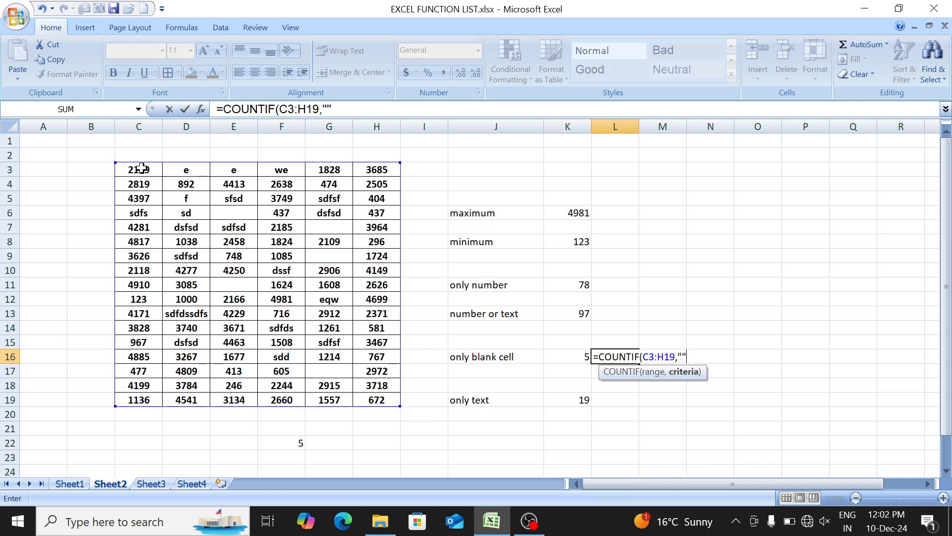
pyautogui.write(')')
pyautogui.press('Return')
pyautogui.press('Up')
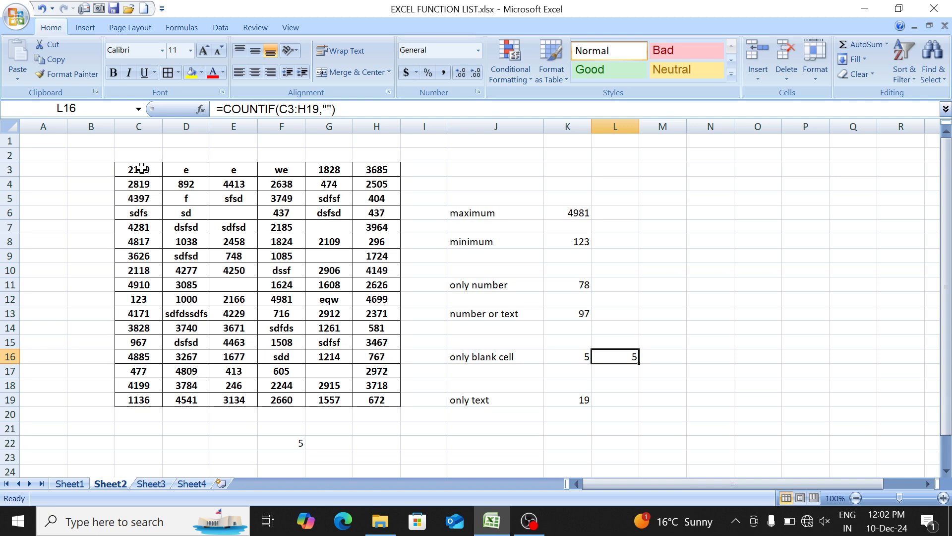
# - Check the COUNTIFS entry in Sheet1's function list, and go to Sheet4
pyautogui.hotkey('ctrl', 'pageup')
pyautogui.press('Down')
pyautogui.press('Up')
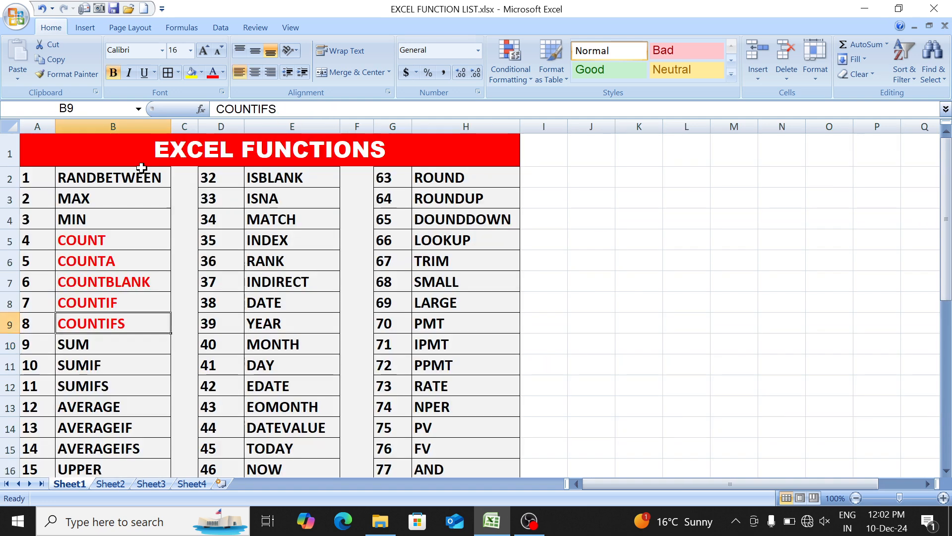
pyautogui.hotkey('ctrl', 'pagedown')
pyautogui.hotkey('ctrl', 'pagedown')
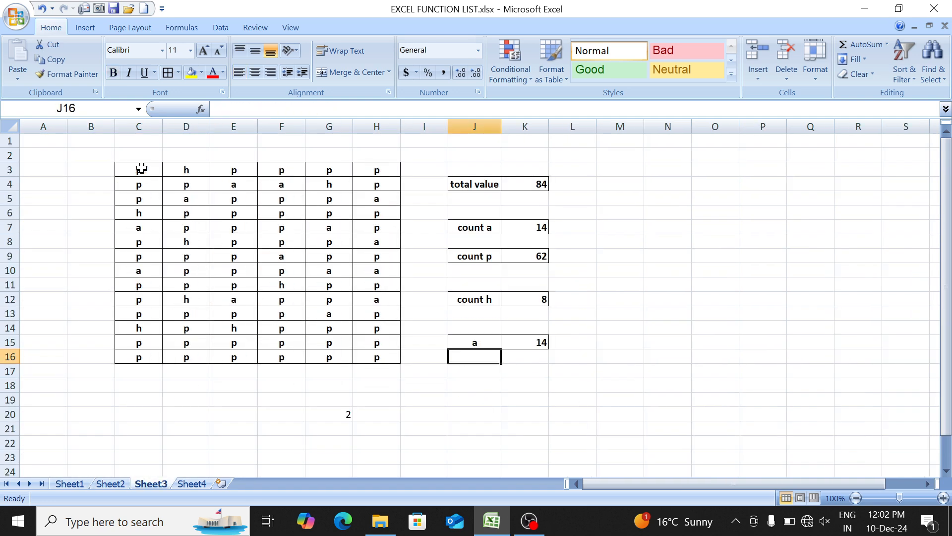
pyautogui.hotkey('ctrl', 'pagedown')
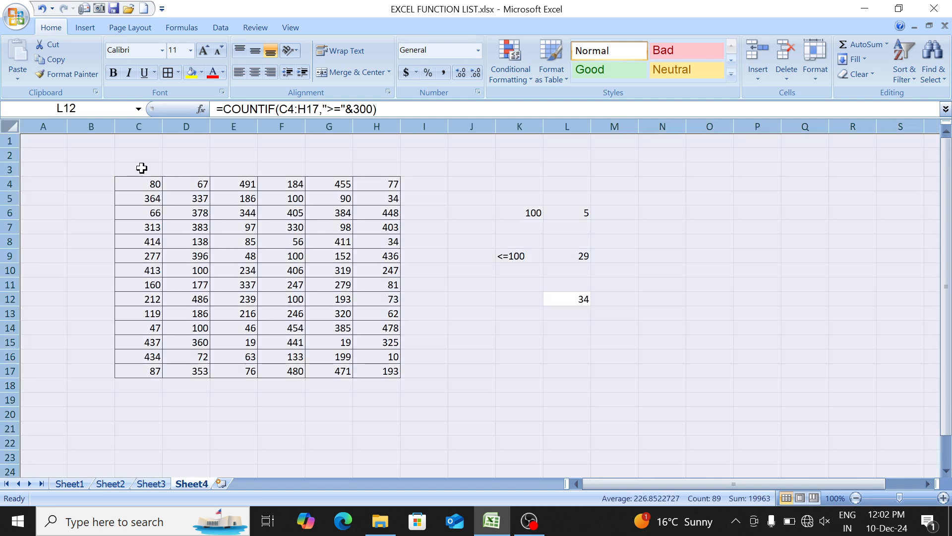
pyautogui.press('Down')
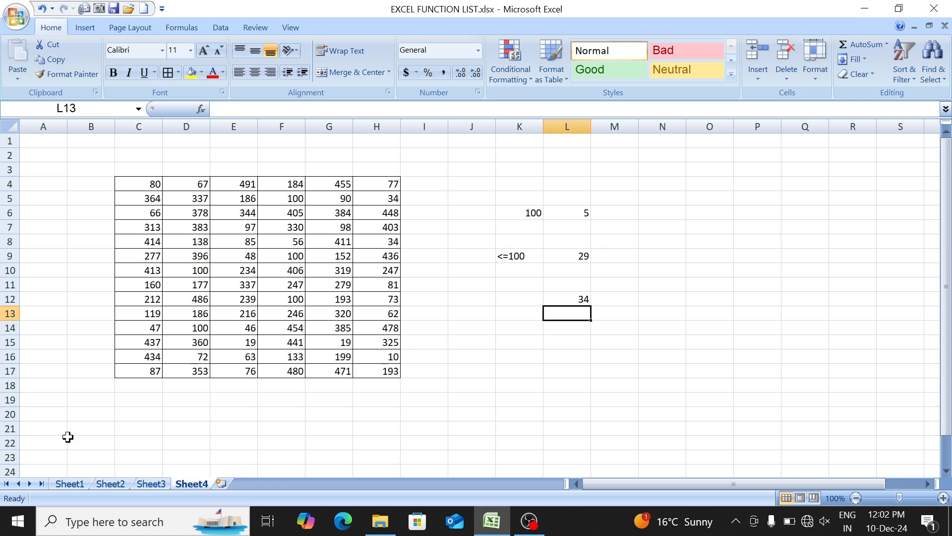
# - Insert a new worksheet after Sheet4 and select its cell C3
pyautogui.click(222, 485)
pyautogui.press('Right')
pyautogui.press('Down')
pyautogui.press('Down')
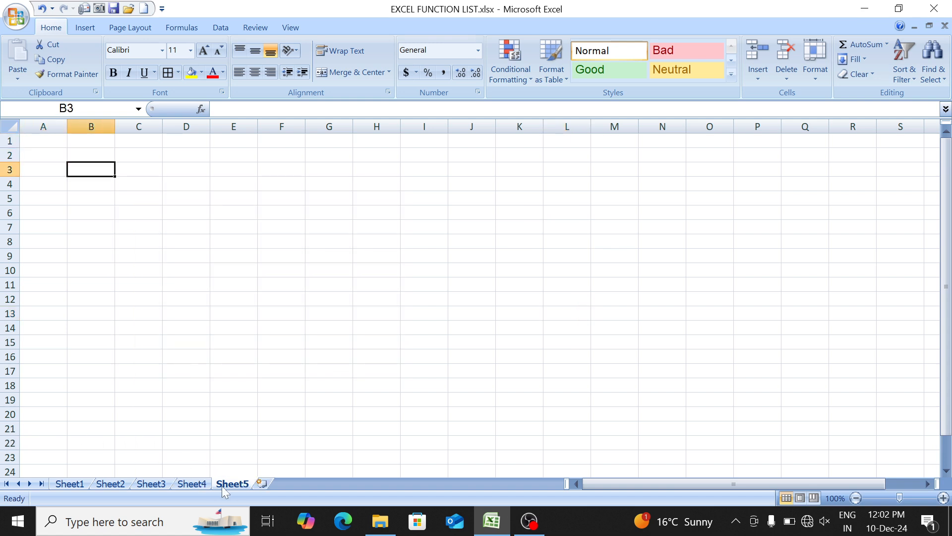
pyautogui.press('Right')
# - Enter the column headings S NO, Name, Sale and Address across C3:F3
pyautogui.write('S NO')
pyautogui.press('Tab')
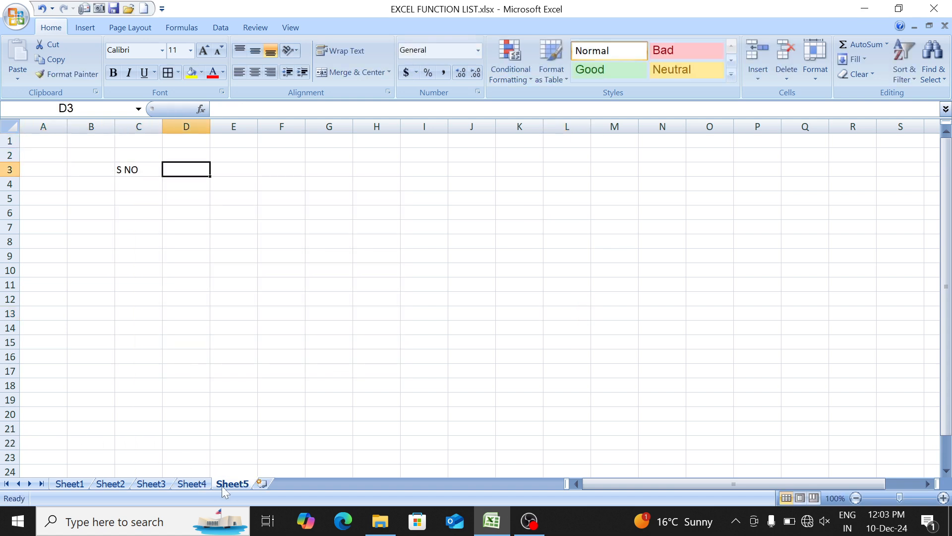
pyautogui.write('Name')
pyautogui.press('Tab')
pyautogui.write('Sale')
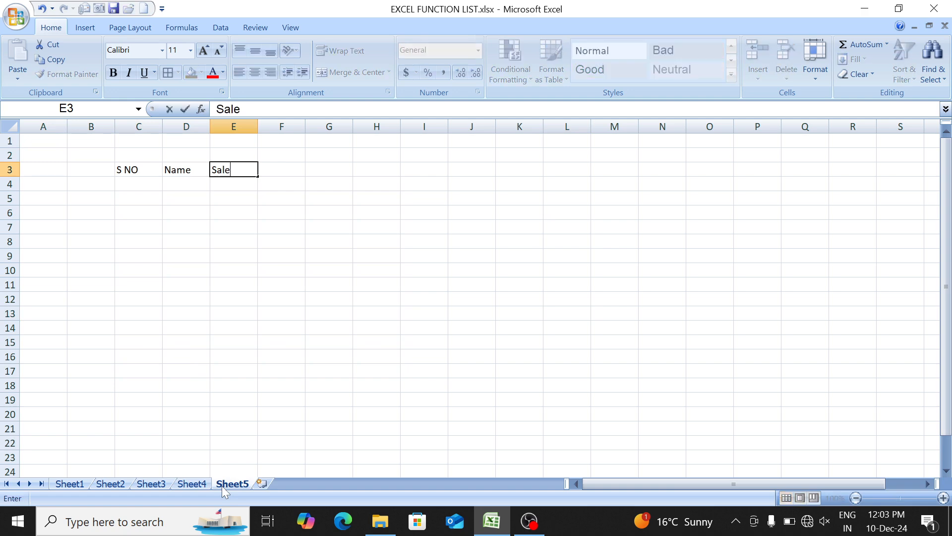
pyautogui.press('Tab')
pyautogui.write('Address')
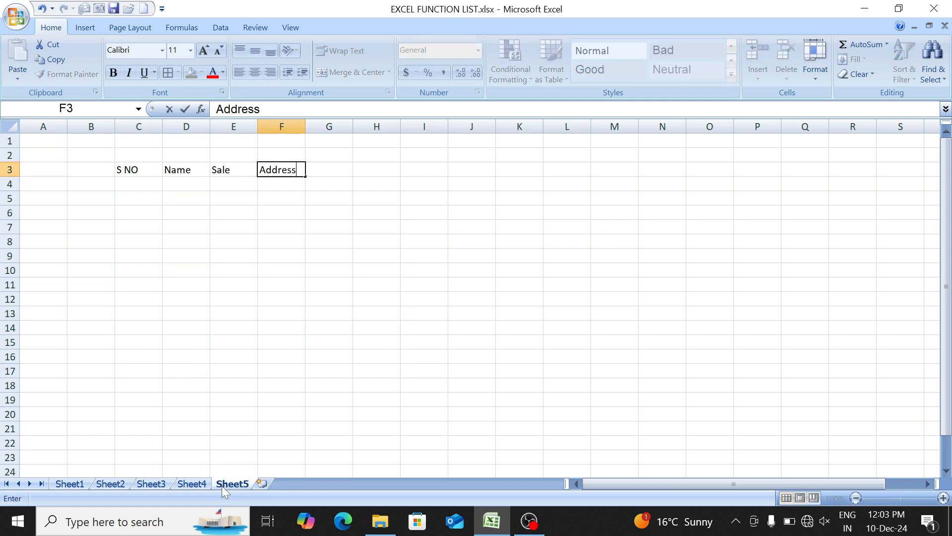
pyautogui.press('Return')
# - Enter 1 and 2 under S NO, extend the numbering to 18 in C21, and clear these numbers
pyautogui.write('1')
pyautogui.press('Return')
pyautogui.write('2')
pyautogui.press('Return')
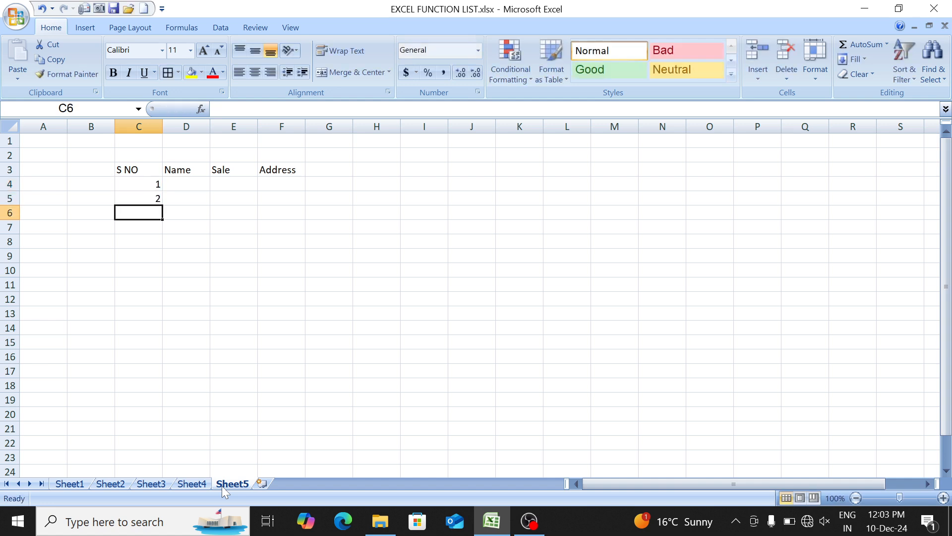
pyautogui.press('Up')
pyautogui.press('Up')
pyautogui.hotkey('shift', 'Down')
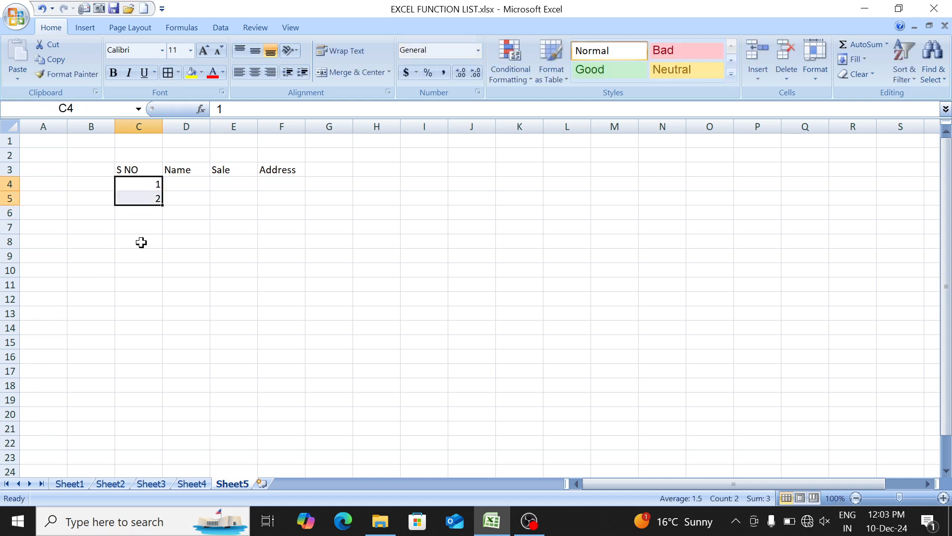
pyautogui.moveTo(160, 206); pyautogui.dragTo(140, 438)
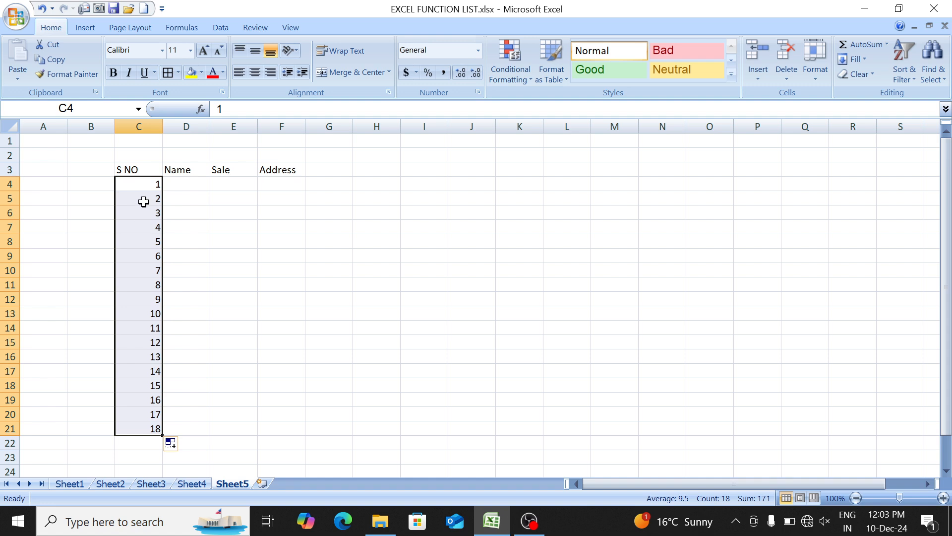
pyautogui.press('Delete')
# - Enter 1 in C4 under S NO and select the range C4:C23
pyautogui.press('Down')
pyautogui.press('Up')
pyautogui.write('1')
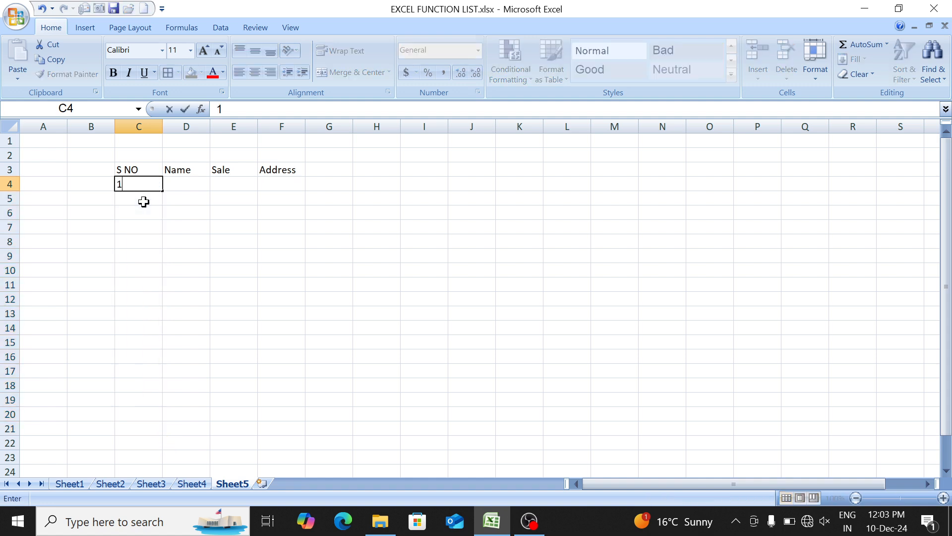
pyautogui.press('Return')
pyautogui.press('Up')
pyautogui.hotkey('shift', 'Down')
pyautogui.hotkey('shift', 'Down')
pyautogui.hotkey('shift', 'Down')
pyautogui.hotkey('shift', 'Down')
pyautogui.hotkey('shift', 'Down')
pyautogui.hotkey('shift', 'Down')
pyautogui.hotkey('shift', 'Down')
pyautogui.hotkey('shift', 'Down')
pyautogui.hotkey('shift', 'Down')
pyautogui.hotkey('shift', 'Down')
pyautogui.hotkey('shift', 'Down')
pyautogui.hotkey('shift', 'Down')
pyautogui.hotkey('shift', 'Down')
pyautogui.hotkey('shift', 'Down')
pyautogui.hotkey('shift', 'Down')
pyautogui.hotkey('shift', 'Down')
pyautogui.hotkey('shift', 'Down')
pyautogui.hotkey('shift', 'Down')
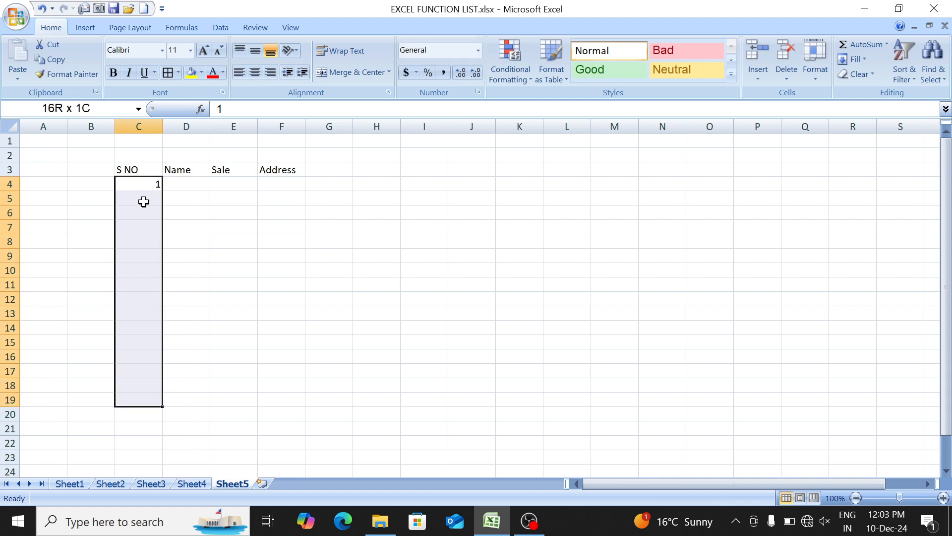
pyautogui.hotkey('shift', 'Down')
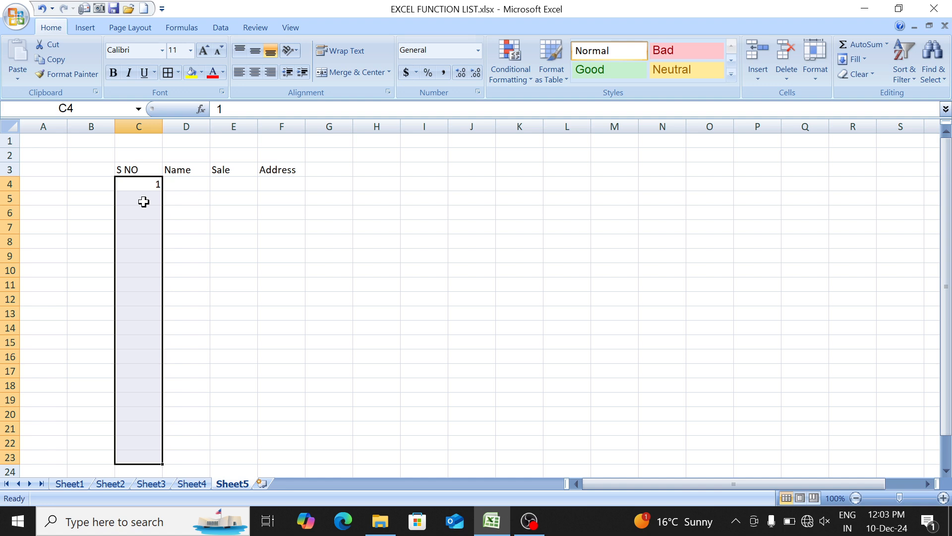
# - Fill the selected S NO cells with a number series from 1 to 20
pyautogui.press('alt')
pyautogui.press('h')
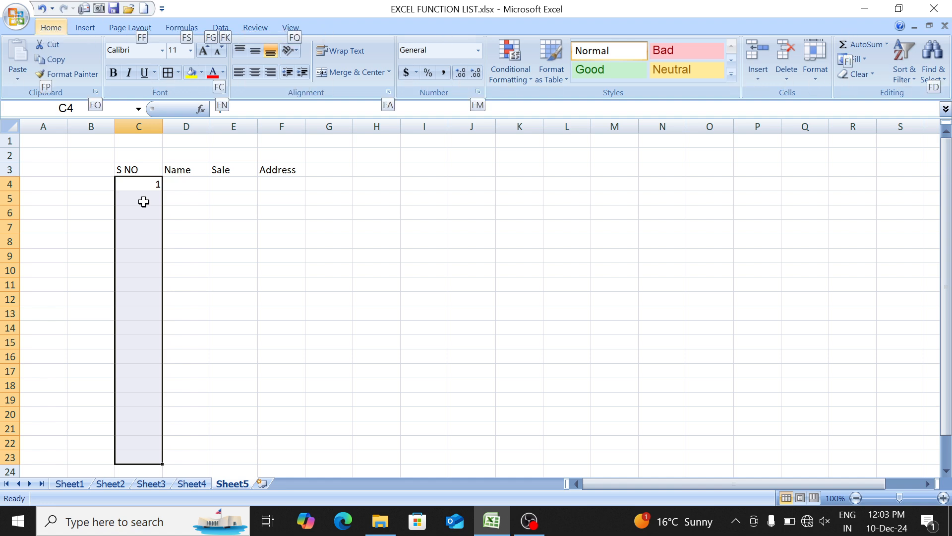
pyautogui.press('f')
pyautogui.press('i')
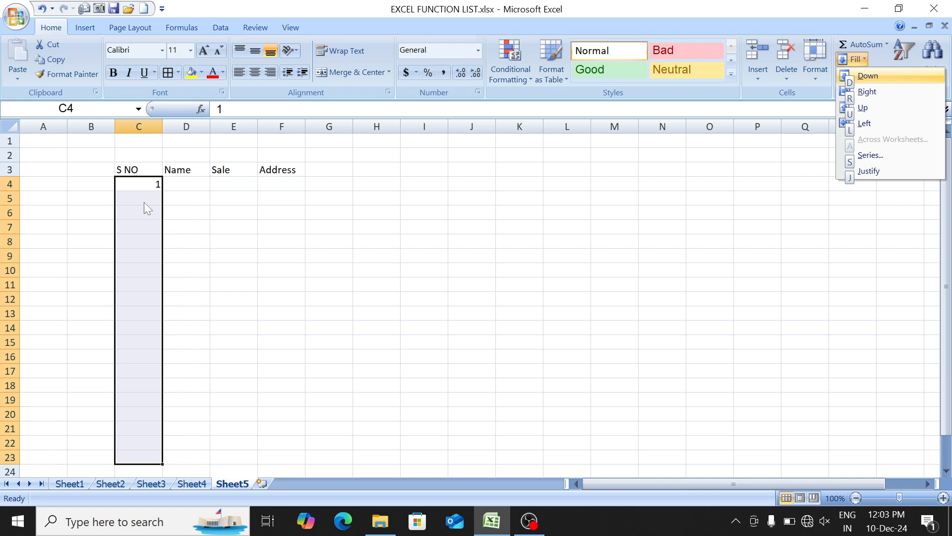
pyautogui.press('s')
pyautogui.press('Return')
pyautogui.click(143, 201)
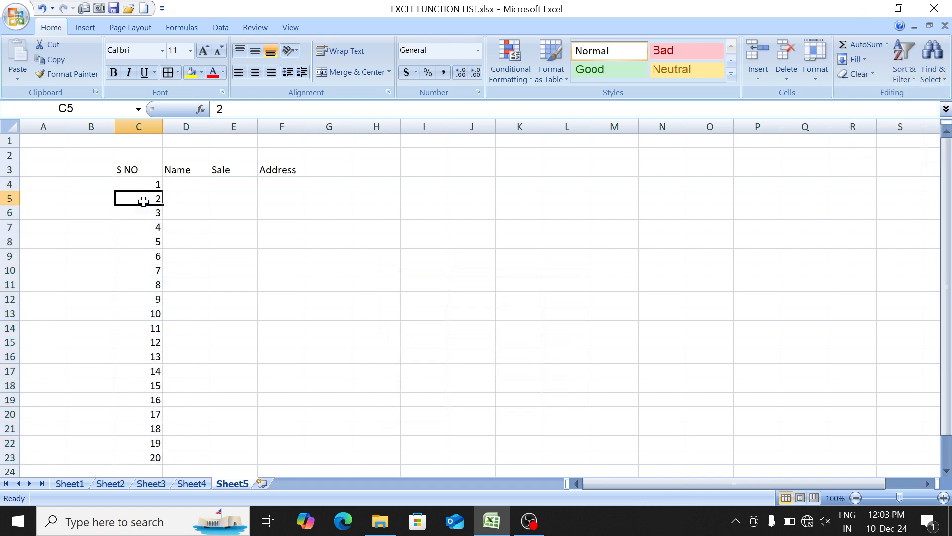
# - Enter Mouse, Keyboard, LED and CPU in the Name column, cells D4 to D7
pyautogui.press('Up')
pyautogui.press('Right')
pyautogui.write('Mouse')
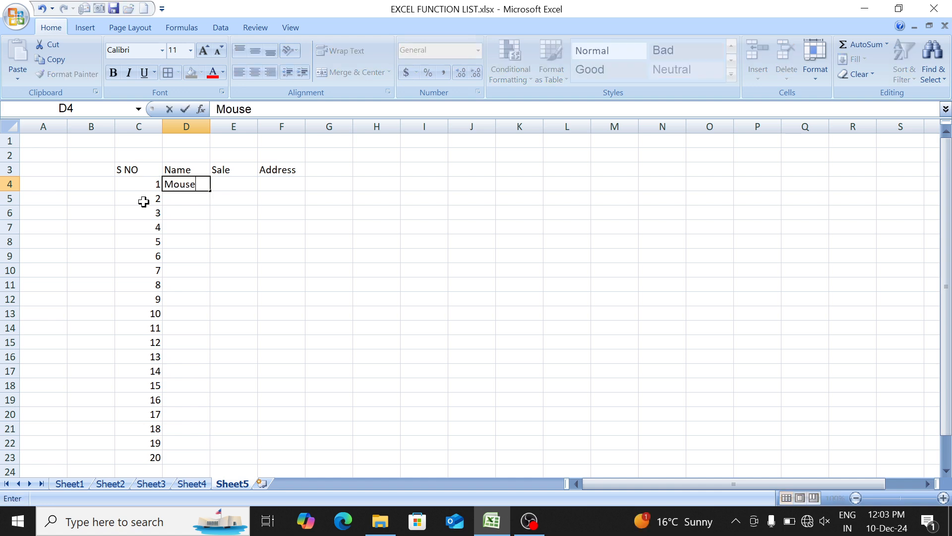
pyautogui.press('Return')
pyautogui.write('Keyboard')
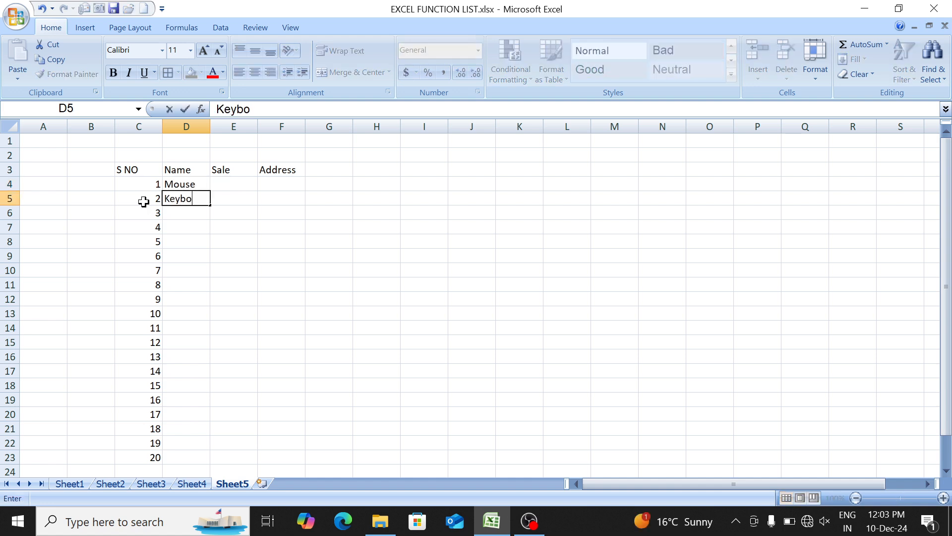
pyautogui.press('Return')
pyautogui.write('LED')
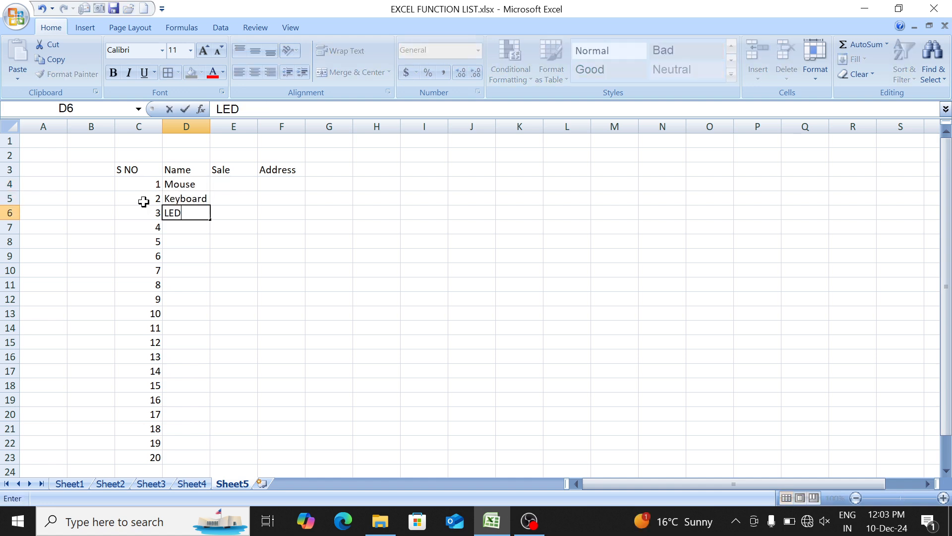
pyautogui.press('Return')
pyautogui.write('CPU')
pyautogui.press('Up')
pyautogui.press('Up')
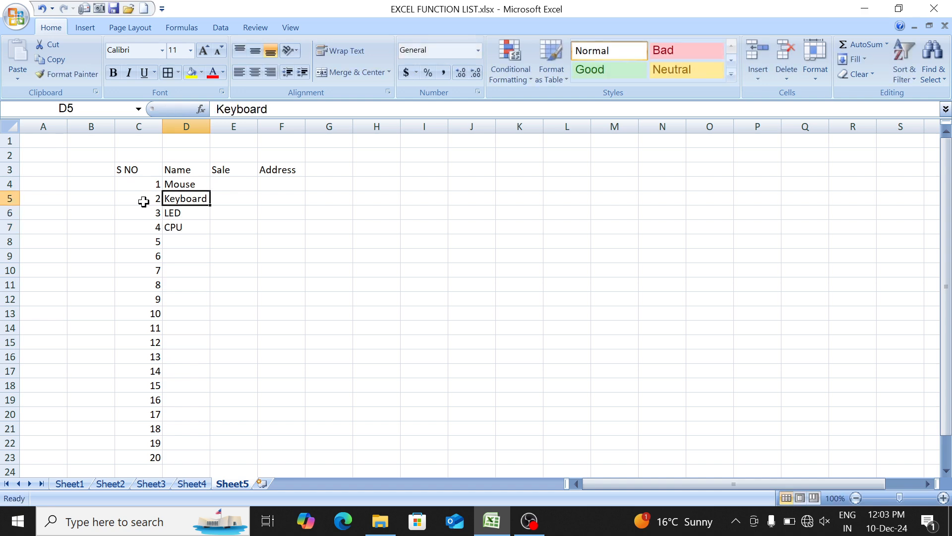
# - Copy the product names in D4:D7 and paste them into D8:D11
pyautogui.press('Up')
pyautogui.hotkey('shift', 'Down')
pyautogui.hotkey('shift', 'Down')
pyautogui.hotkey('shift', 'Down')
pyautogui.hotkey('ctrl', 'c')
pyautogui.press('Down')
pyautogui.press('Down')
pyautogui.press('Down')
pyautogui.press('Down')
pyautogui.hotkey('ctrl', 'v')
pyautogui.press('Down')
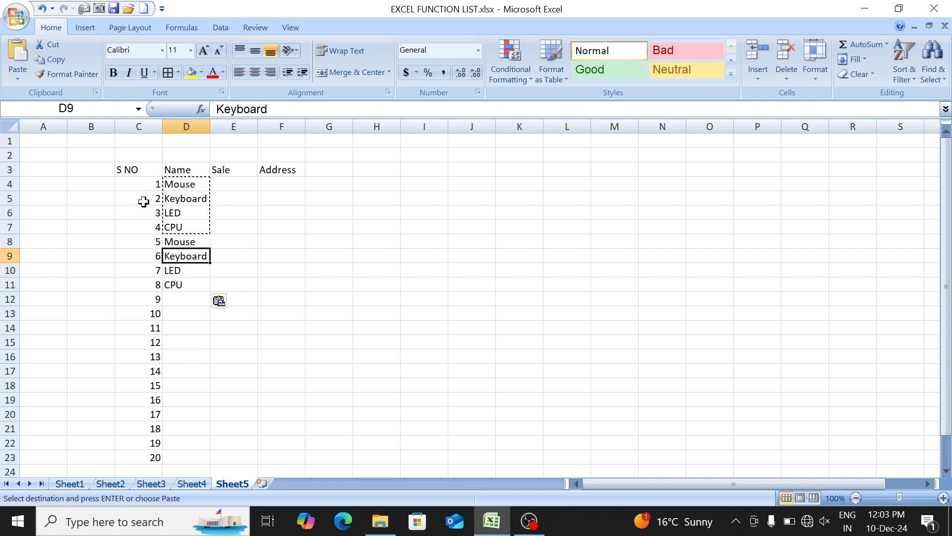
# - Paste the copied four product names repeatedly down the Name column from D12 until D23 is filled
pyautogui.press('Down')
pyautogui.press('Down')
pyautogui.press('Down')
pyautogui.hotkey('ctrl', 'v')
pyautogui.press('Down')
pyautogui.press('Down')
pyautogui.press('Down')
pyautogui.press('Down')
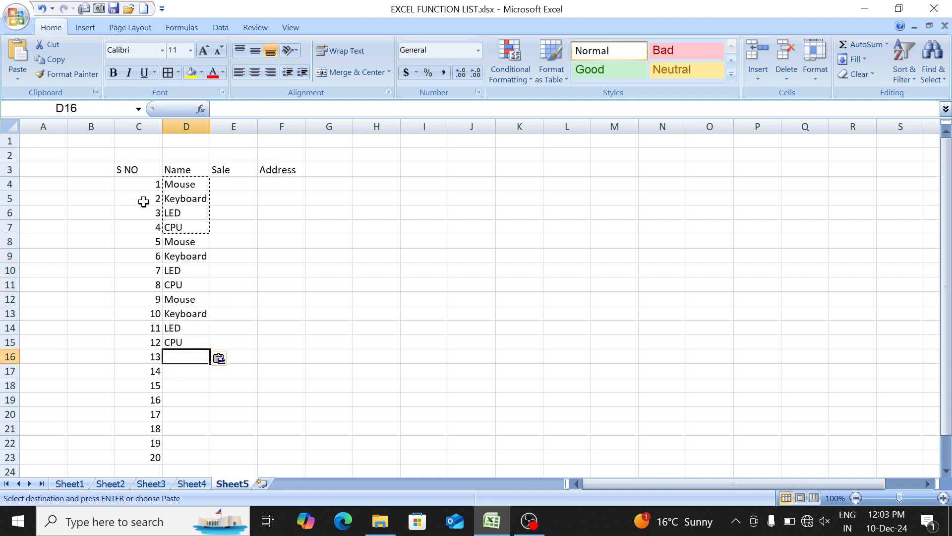
pyautogui.hotkey('ctrl', 'v')
# - Enter the formula =RANDBETWEEN(100,900) in E4 under Sale
pyautogui.press('Down')
pyautogui.press('Down')
pyautogui.press('Down')
pyautogui.press('Down')
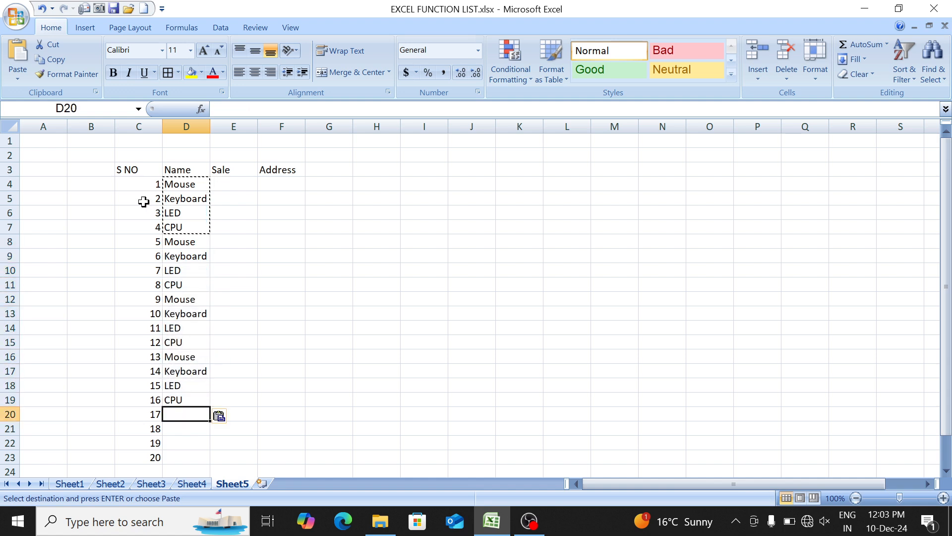
pyautogui.hotkey('ctrl', 'v')
pyautogui.hotkey('ctrl', 'Up')
pyautogui.press('Down')
pyautogui.press('Right')
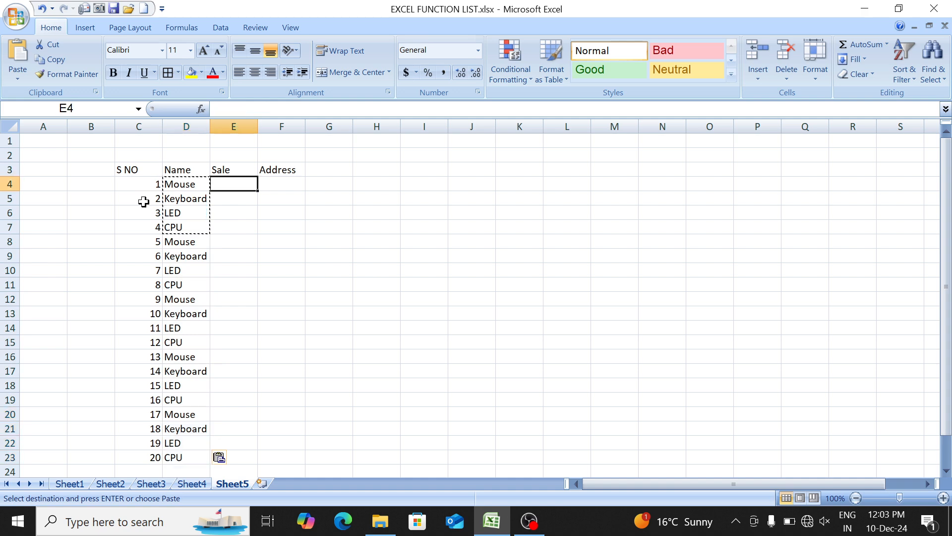
pyautogui.write('=rand')
pyautogui.press('Down')
pyautogui.press('Tab')
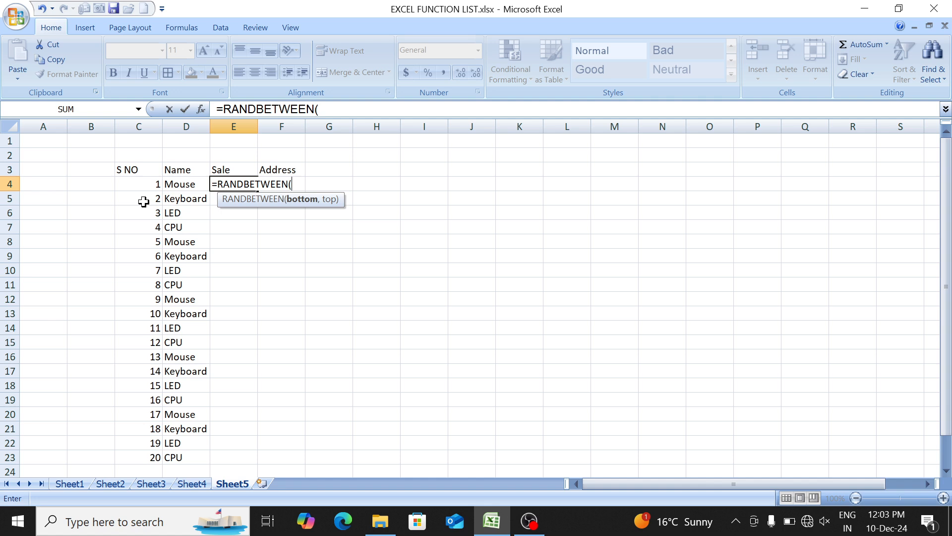
pyautogui.write('100,9')
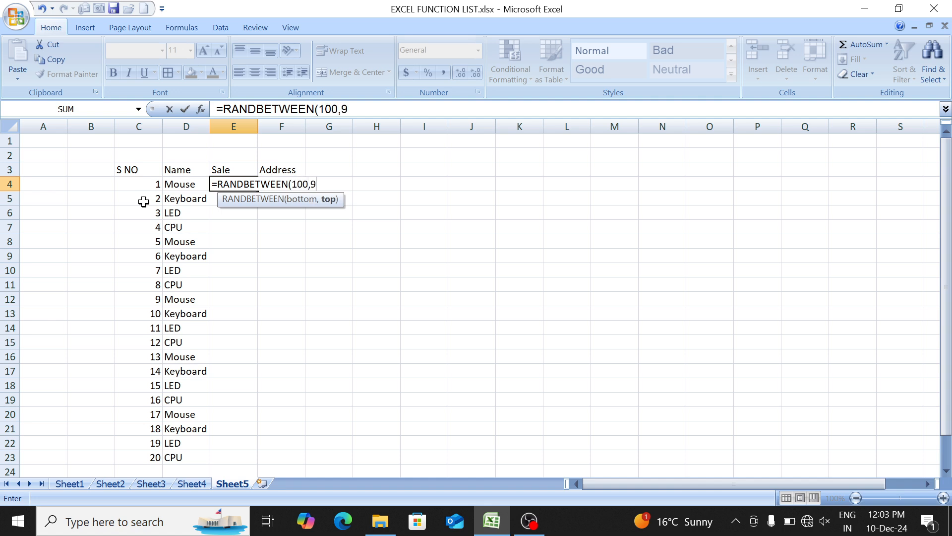
pyautogui.write('00)')
pyautogui.press('Return')
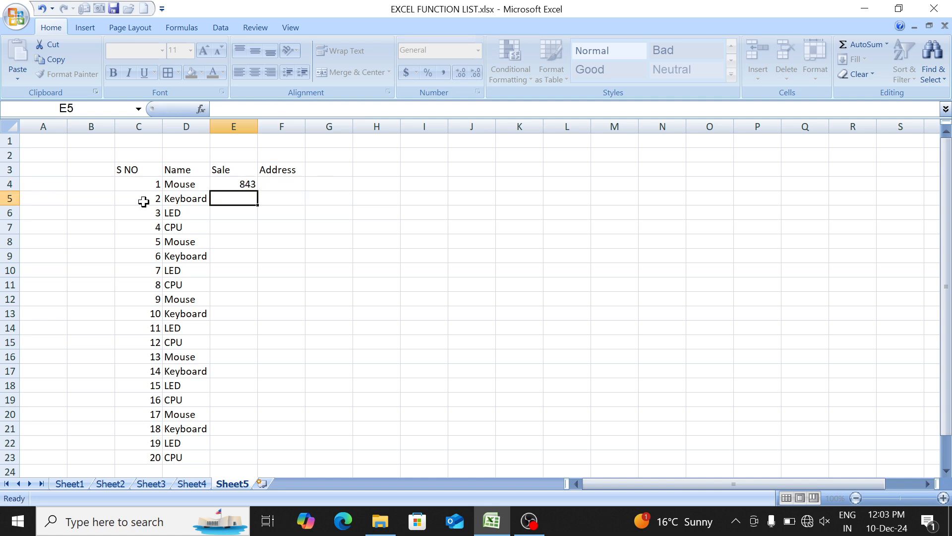
# - Fill the random-number formula in E4 down through E23 in the Sale column
pyautogui.press('Up')
pyautogui.hotkey('shift', 'Down')
pyautogui.hotkey('shift', 'Down')
pyautogui.hotkey('shift', 'Down')
pyautogui.hotkey('shift', 'Down')
pyautogui.hotkey('shift', 'Down')
pyautogui.hotkey('shift', 'Down')
pyautogui.hotkey('shift', 'Down')
pyautogui.hotkey('shift', 'Down')
pyautogui.hotkey('shift', 'Down')
pyautogui.hotkey('shift', 'Down')
pyautogui.hotkey('shift', 'Down')
pyautogui.hotkey('shift', 'Down')
pyautogui.hotkey('shift', 'Down')
pyautogui.press('Down')
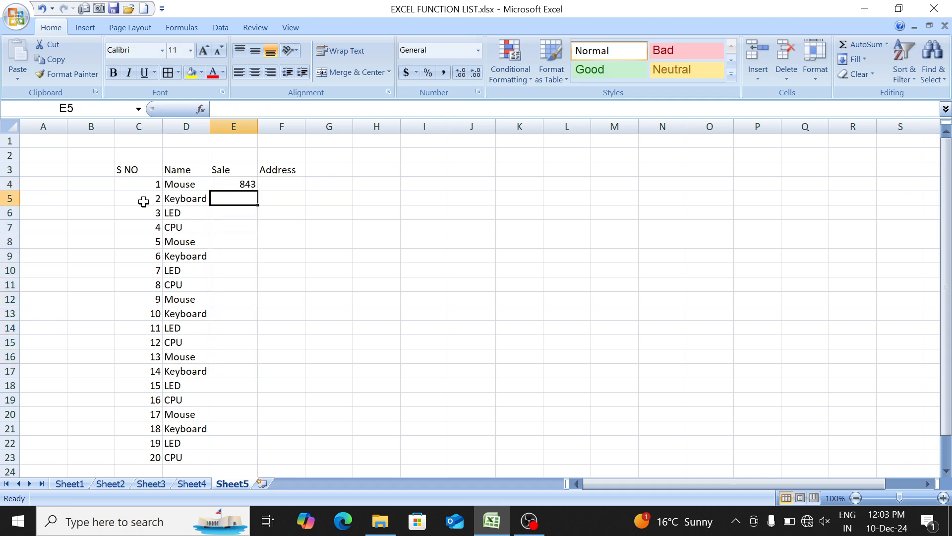
pyautogui.press('Up')
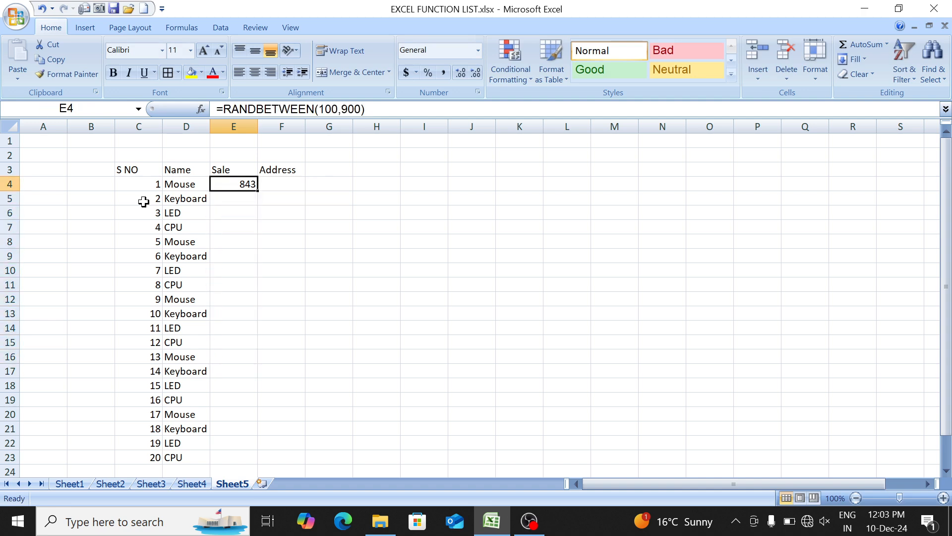
pyautogui.hotkey('shift', 'Down')
pyautogui.hotkey('shift', 'Down')
pyautogui.hotkey('shift', 'Down')
pyautogui.hotkey('shift', 'Down')
pyautogui.hotkey('shift', 'Down')
pyautogui.hotkey('shift', 'Down')
pyautogui.hotkey('shift', 'Down')
pyautogui.hotkey('shift', 'Down')
pyautogui.hotkey('shift', 'Down')
pyautogui.hotkey('shift', 'Down')
pyautogui.hotkey('shift', 'Down')
pyautogui.hotkey('shift', 'Down')
pyautogui.hotkey('shift', 'Down')
pyautogui.hotkey('shift', 'Down')
pyautogui.hotkey('shift', 'Down')
pyautogui.hotkey('shift', 'Down')
pyautogui.hotkey('shift', 'Down')
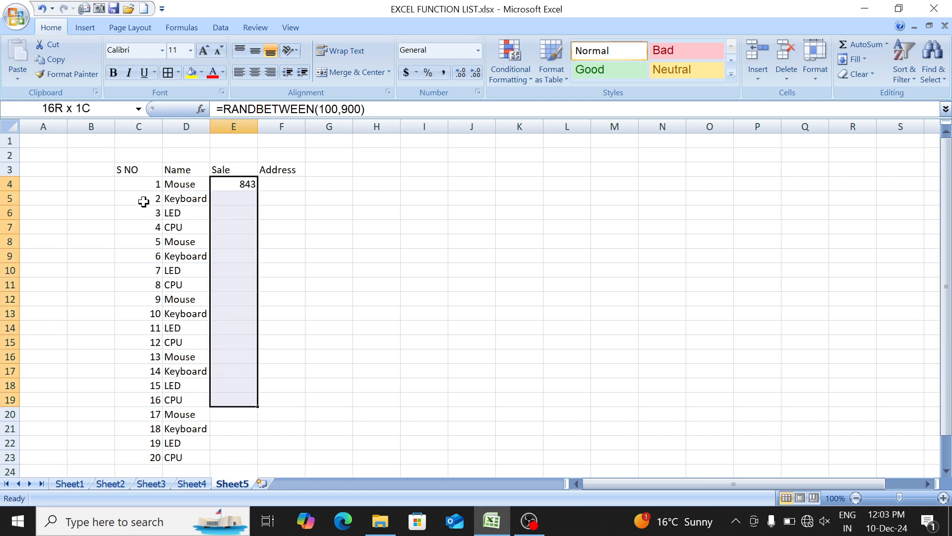
pyautogui.hotkey('shift', 'Down')
pyautogui.hotkey('shift', 'Down')
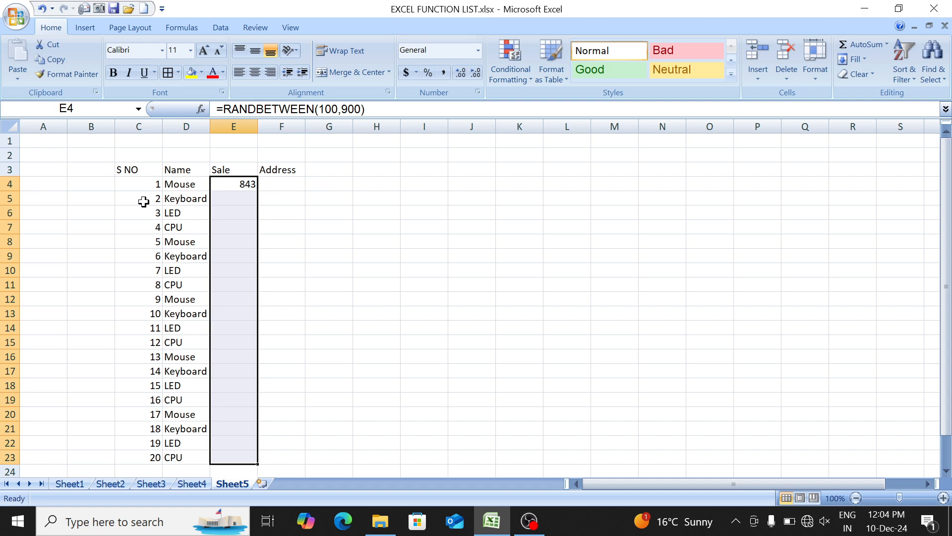
pyautogui.hotkey('ctrl', 'd')
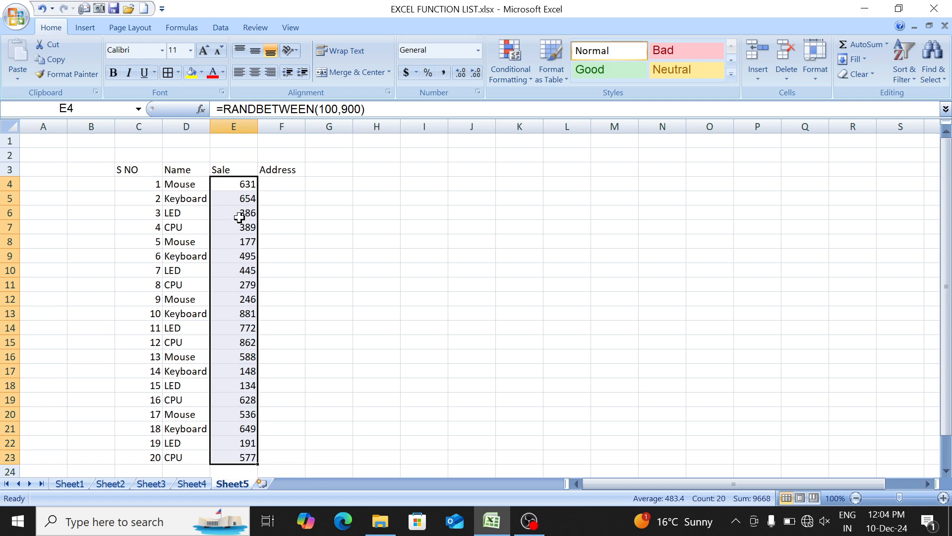
# - Copy the Sale cells E4:E23 and replace their formulas with fixed values in place
pyautogui.click(49, 61)
pyautogui.click(11, 75)
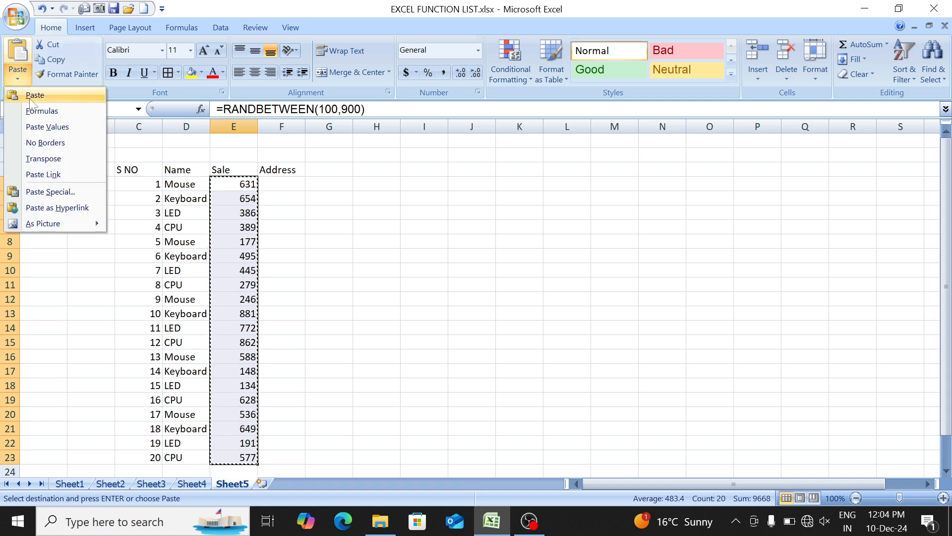
pyautogui.click(54, 128)
# - Enter PKW, GZB and DELHI in the Address column, cells F4 to F6
pyautogui.press('Right')
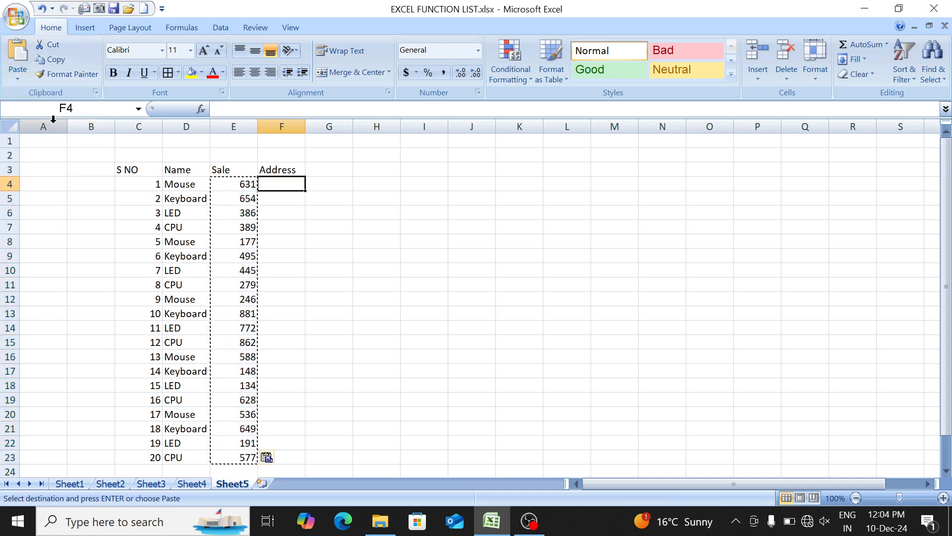
pyautogui.write('PKW')
pyautogui.press('Return')
pyautogui.write('GZB')
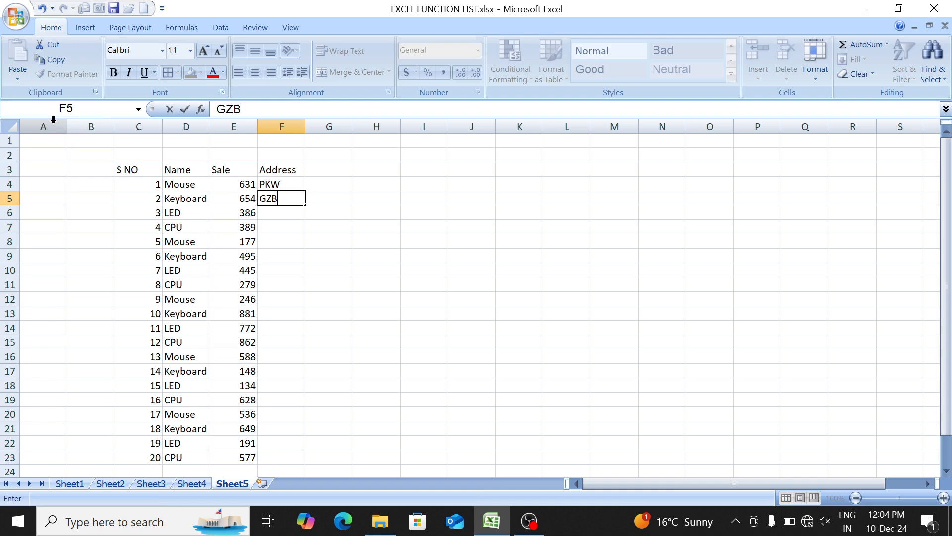
pyautogui.press('Return')
pyautogui.write('DELHI')
pyautogui.press('Return')
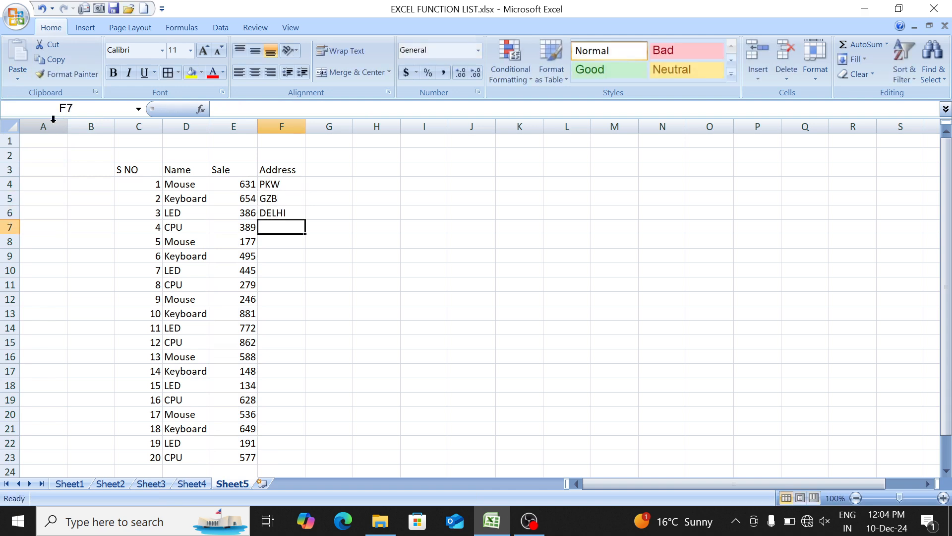
# - Copy the addresses in F4:F6 and paste them into F7:F9
pyautogui.press('Up')
pyautogui.press('Up')
pyautogui.press('Up')
pyautogui.hotkey('shift', 'Down')
pyautogui.hotkey('shift', 'Down')
pyautogui.hotkey('ctrl', 'c')
pyautogui.press('Down')
pyautogui.press('Down')
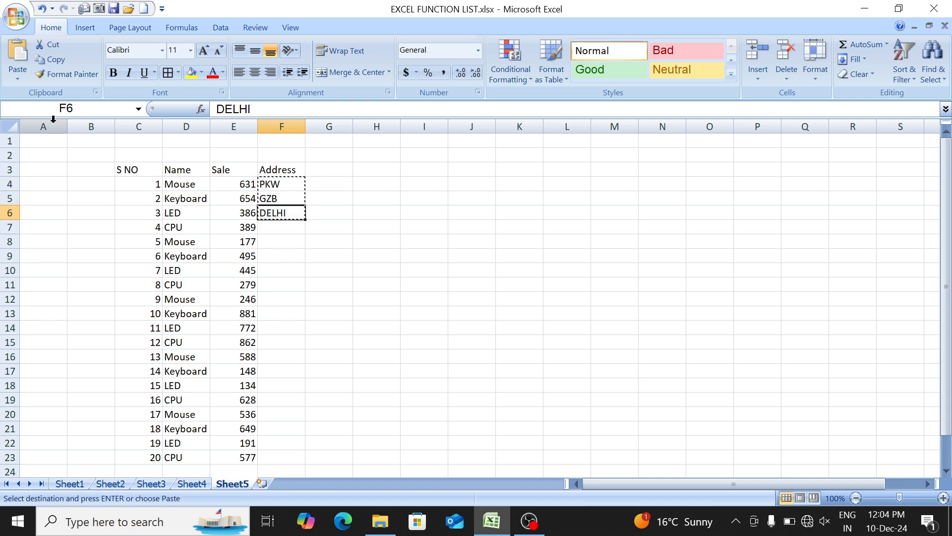
pyautogui.press('Down')
pyautogui.hotkey('ctrl', 'v')
# - Copy the six addresses in F4:F9 and paste them at F10, F16 and F18 to fill the column down to F23
pyautogui.press('Up')
pyautogui.press('Up')
pyautogui.press('Up')
pyautogui.press('Up')
pyautogui.hotkey('ctrl', 'c')
pyautogui.hotkey('ctrl', 'Down')
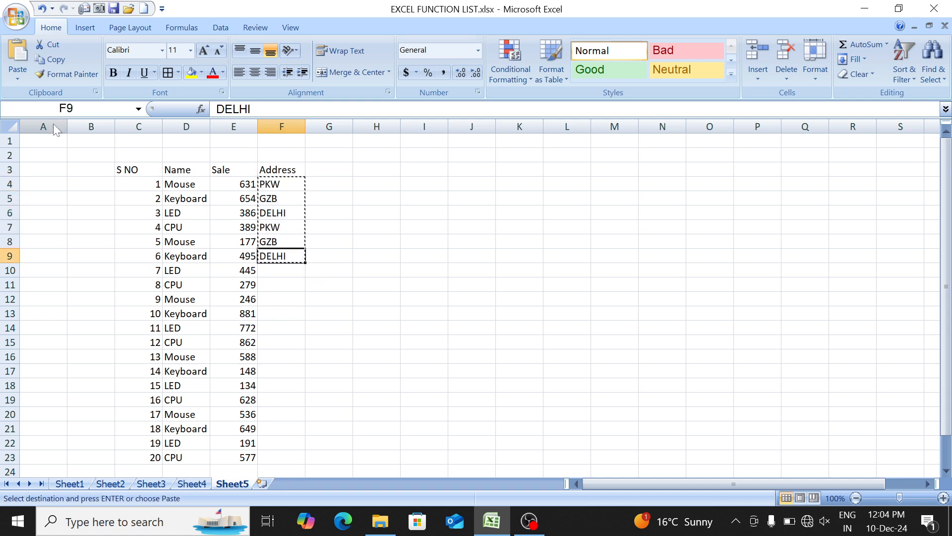
pyautogui.press('Down')
pyautogui.hotkey('ctrl', 'v')
pyautogui.hotkey('ctrl', 'Down')
pyautogui.press('Down')
pyautogui.hotkey('ctrl', 'v')
pyautogui.press('Down')
pyautogui.press('Down')
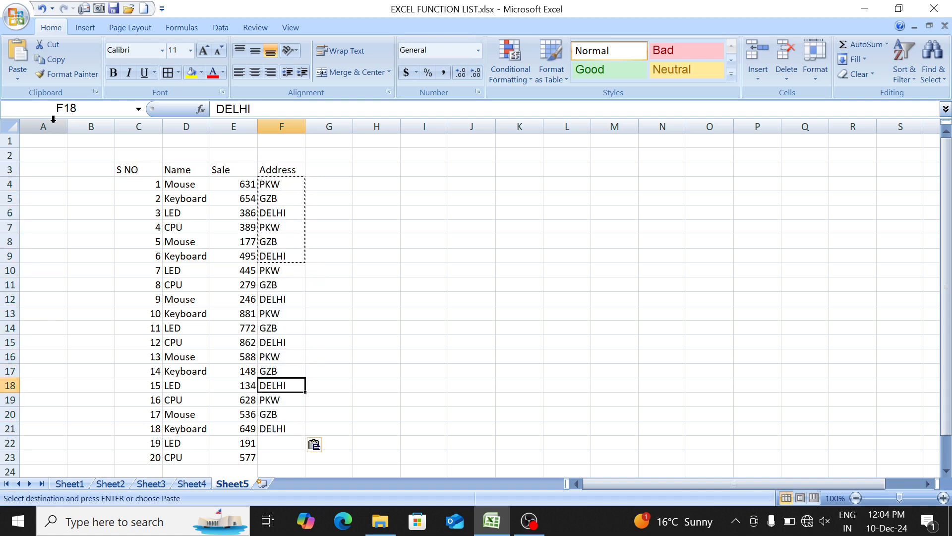
pyautogui.press('Return')
# - Select the whole table C3:F23 and apply all borders to it
pyautogui.hotkey('ctrl', 'Up')
pyautogui.hotkey('ctrl', 'Left')
pyautogui.hotkey('ctrl', 'Left')
pyautogui.hotkey('ctrl', 'Right')
pyautogui.hotkey('ctrl', 'shift', 'End')
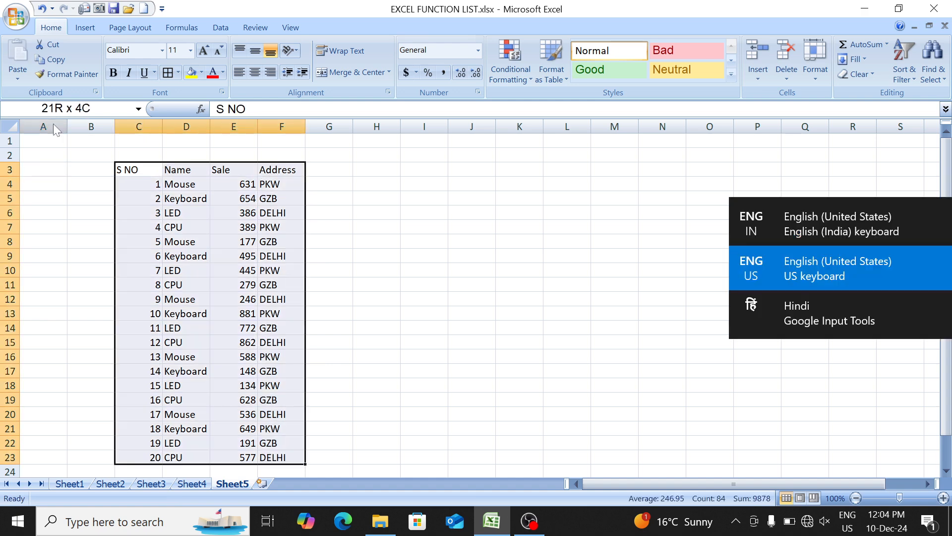
pyautogui.hotkey('alt', 'h')
pyautogui.press('b')
pyautogui.press('a')
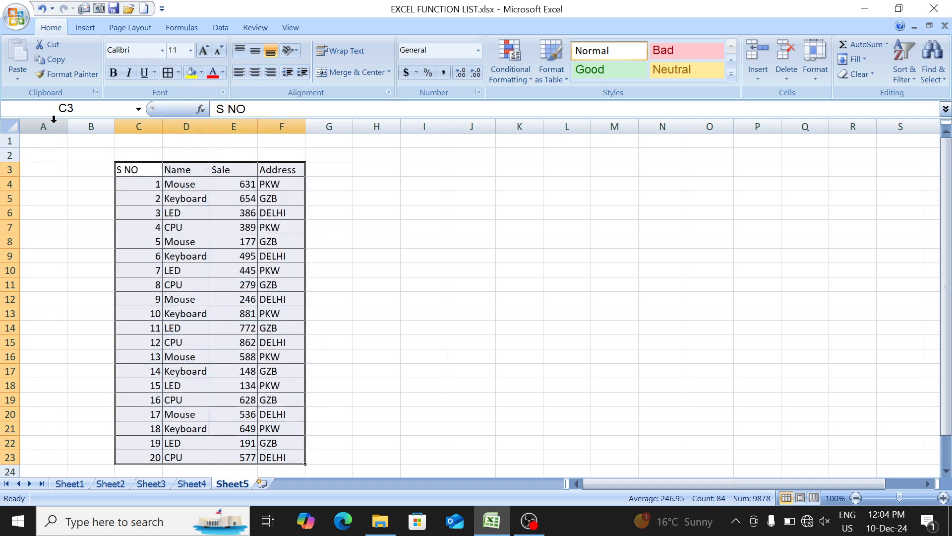
# - Make the selected table's text bold and centre it horizontally
pyautogui.hotkey('ctrl', 'b')
pyautogui.hotkey('alt', 'h')
pyautogui.press('a')
pyautogui.press('c')
# - Enter mouse in I4 beside the table as the criterion for counting in the Name column
pyautogui.press('Down')
pyautogui.press('Right')
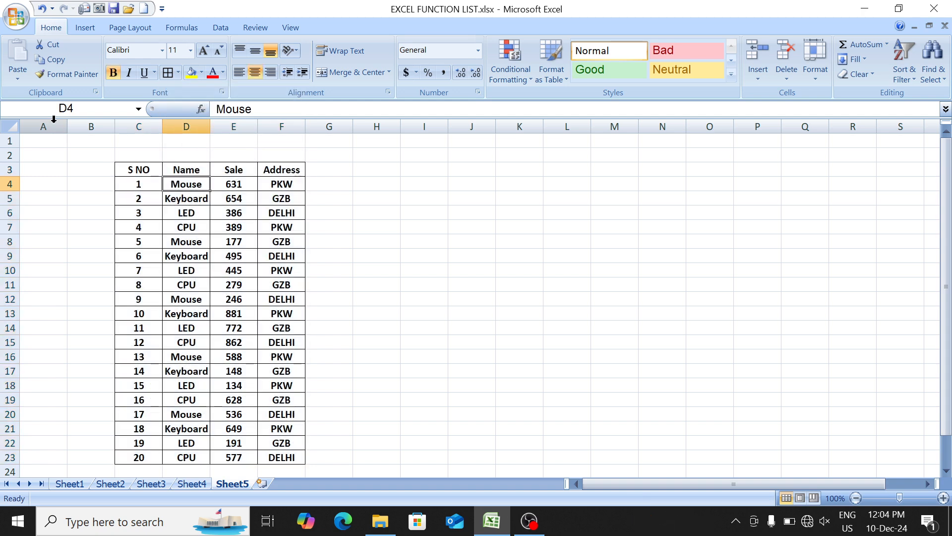
pyautogui.press('Down')
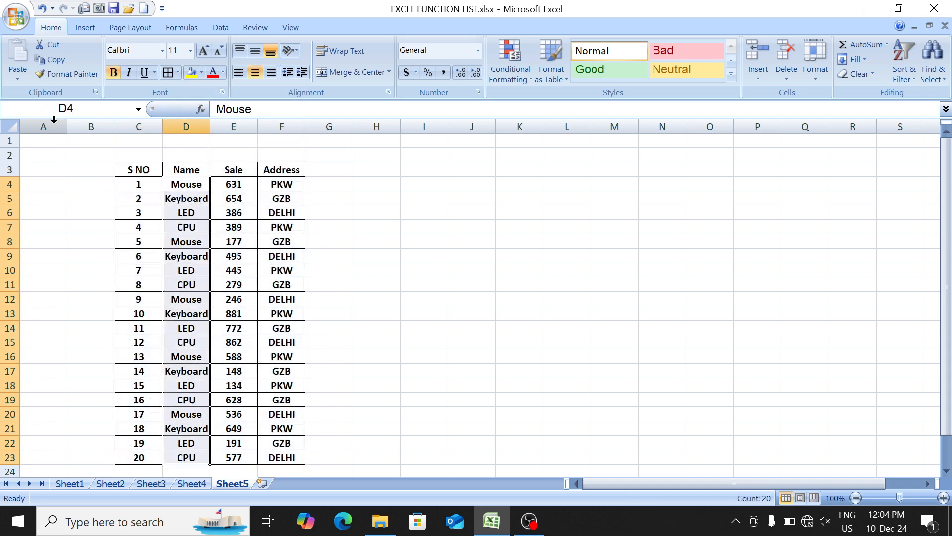
pyautogui.press('Up')
pyautogui.hotkey('ctrl', 'shift', 'Down')
pyautogui.press('Right')
pyautogui.press('Right')
pyautogui.press('Right')
pyautogui.press('Right')
pyautogui.press('Right')
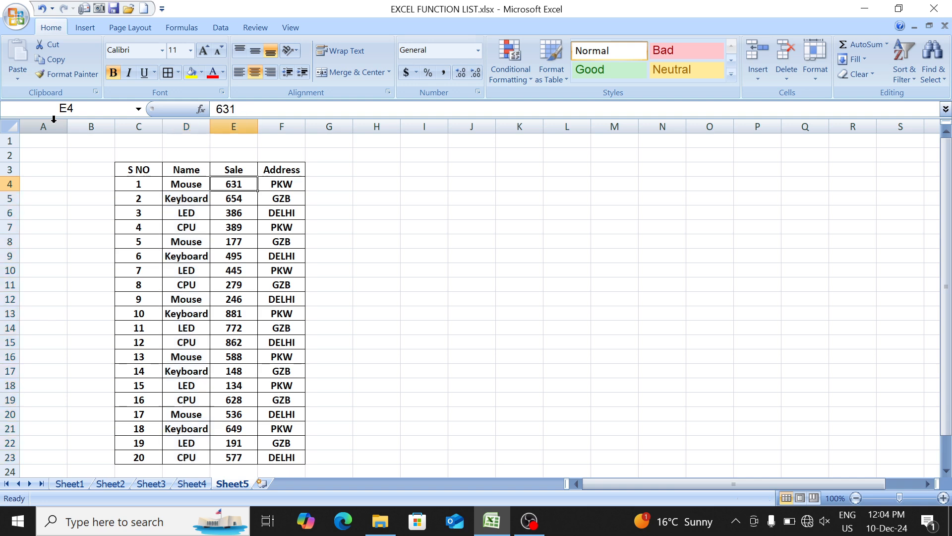
pyautogui.write('mous')
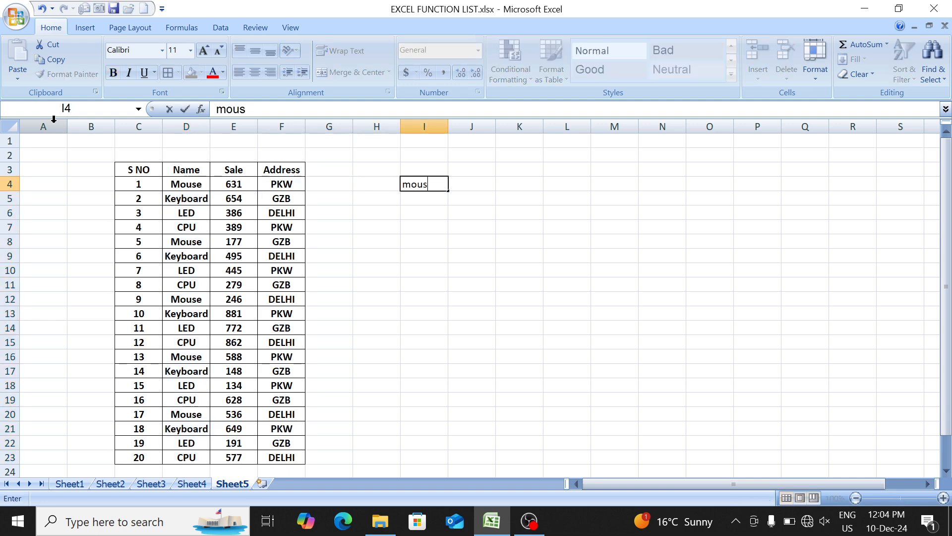
pyautogui.write('e')
pyautogui.press('Right')
# - Enter the formula =COUNTIF(D4:D23,I4) in J4 to count the criterion in the Name column
pyautogui.write('=')
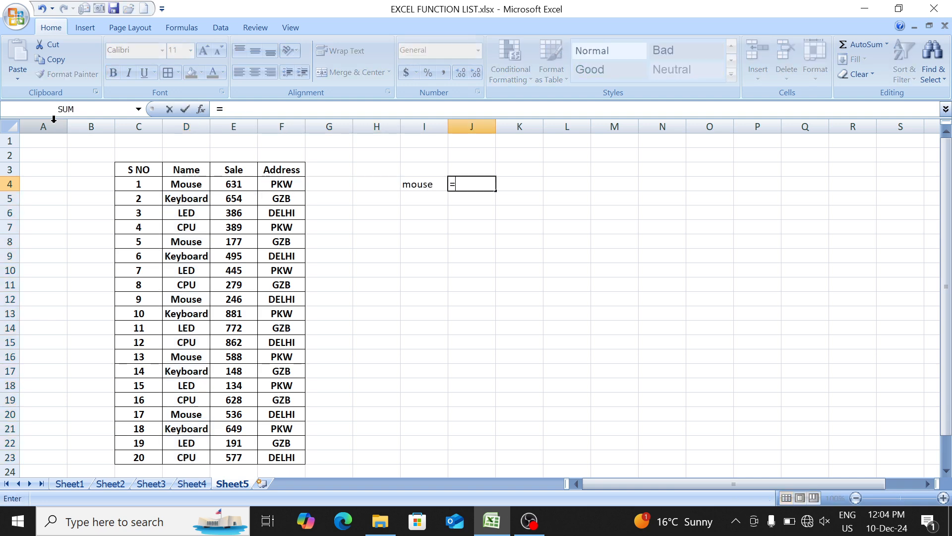
pyautogui.write('coun')
pyautogui.press('Down')
pyautogui.press('Down')
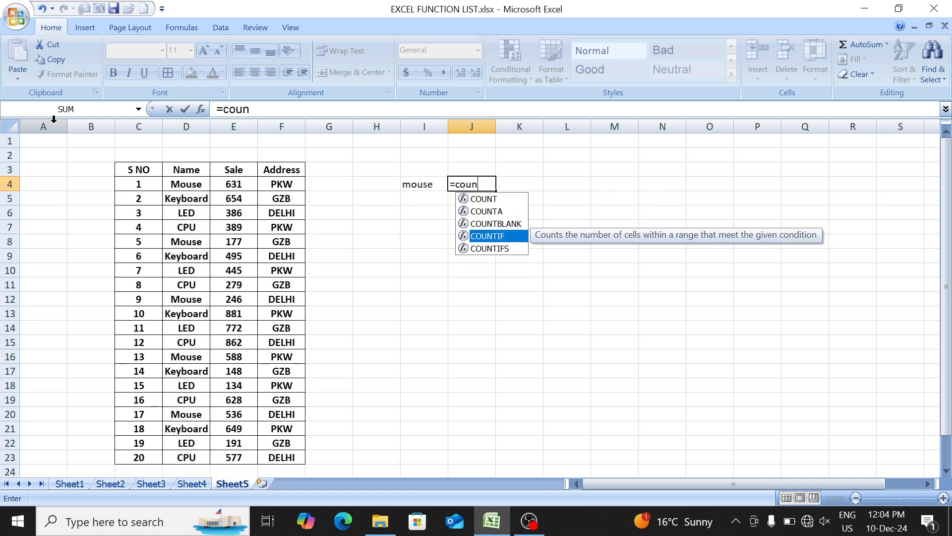
pyautogui.press('Tab')
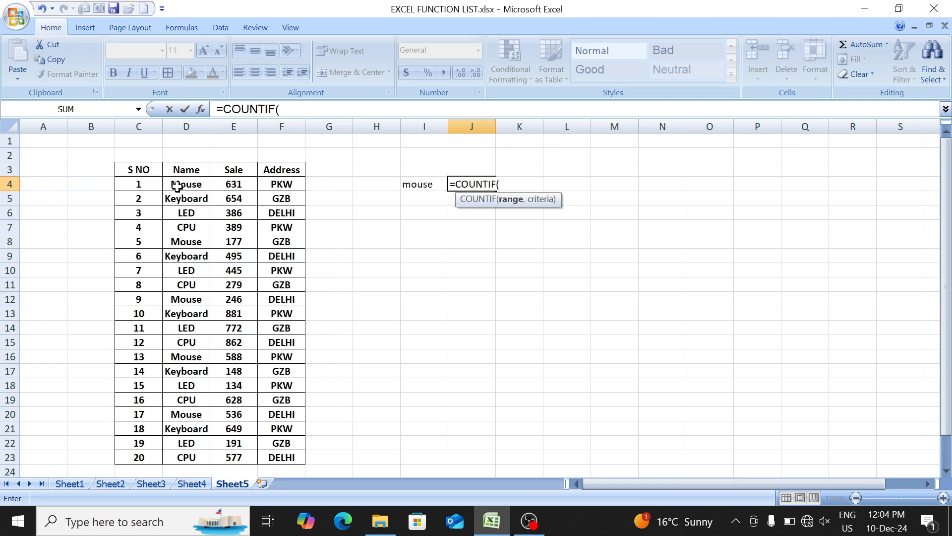
pyautogui.moveTo(182, 186); pyautogui.dragTo(188, 465)
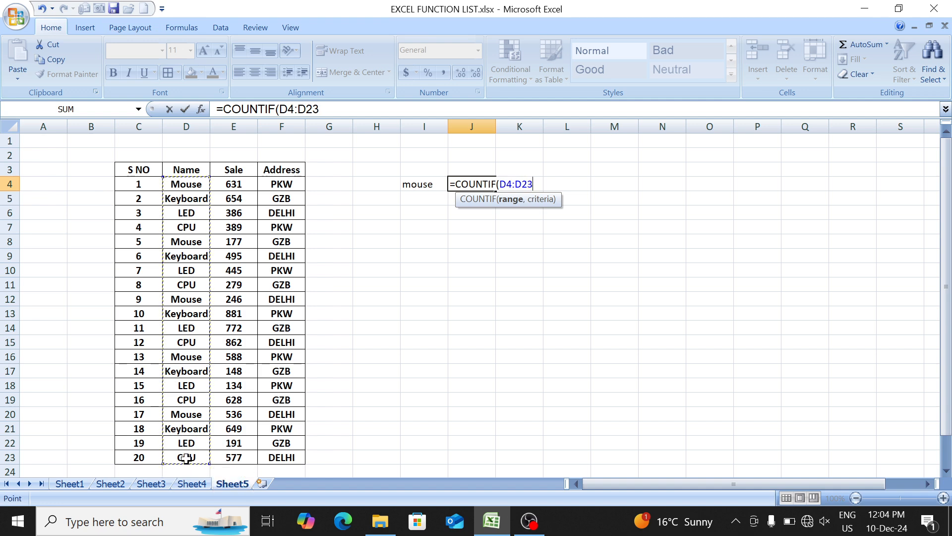
pyautogui.write(',')
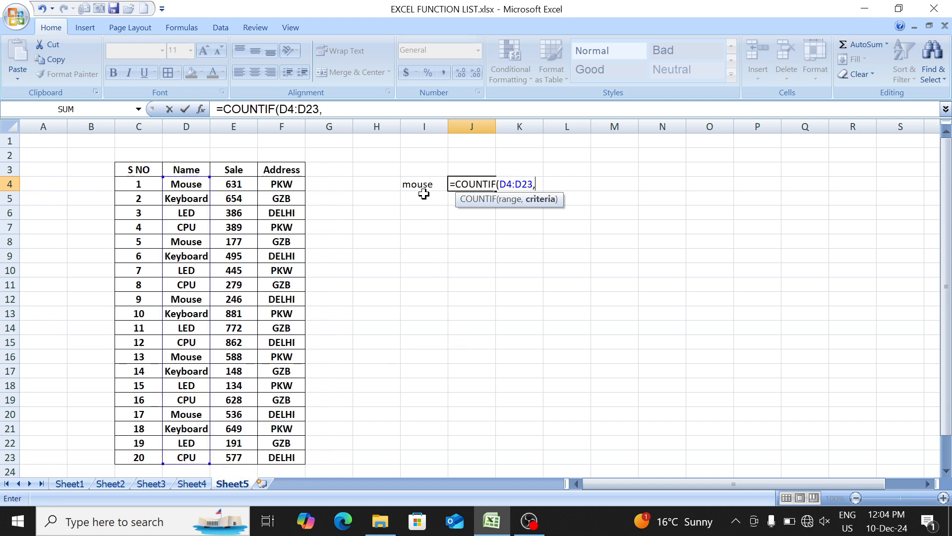
pyautogui.click(421, 185)
pyautogui.write(')')
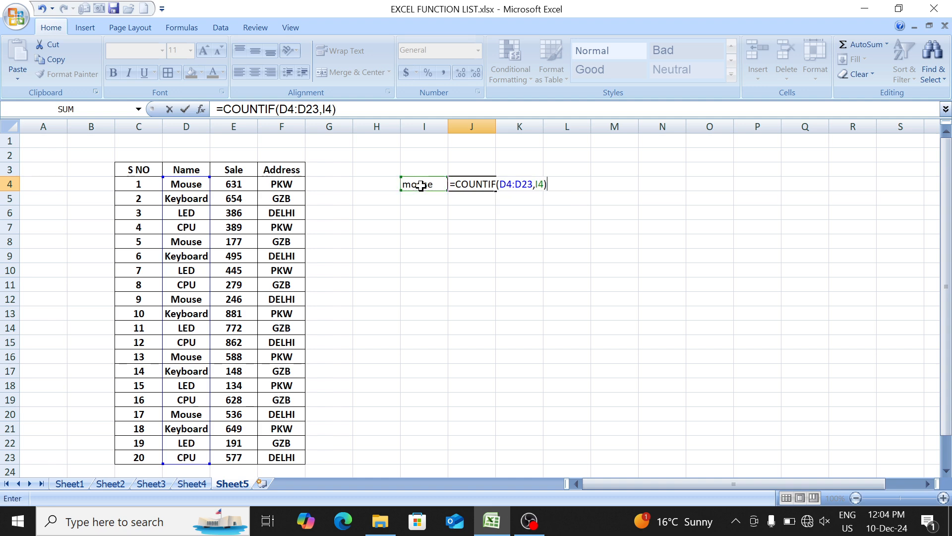
pyautogui.press('Return')
# - Compare the criterion and its count in I4:J4 with the Mouse entries in the Name column
pyautogui.doubleClick(421, 185)
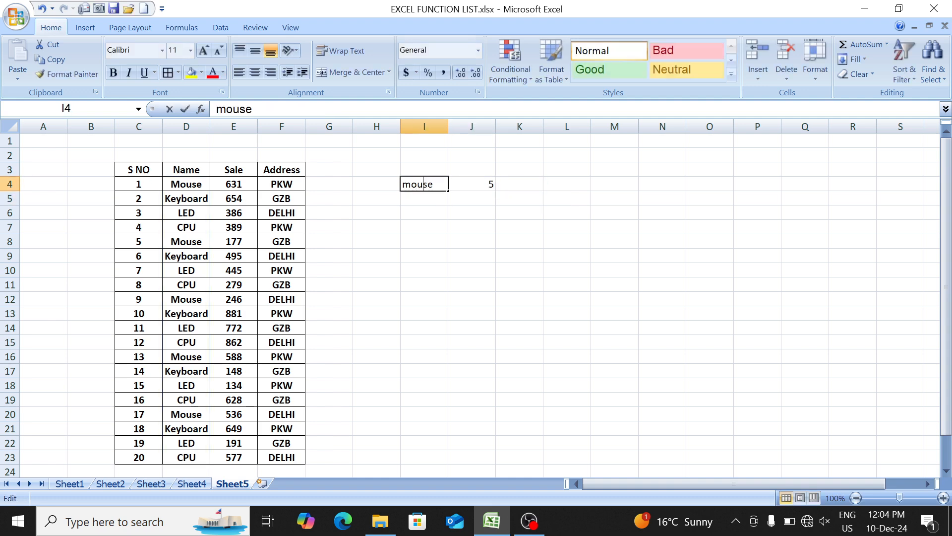
pyautogui.press('Return')
pyautogui.moveTo(422, 184); pyautogui.dragTo(470, 184)
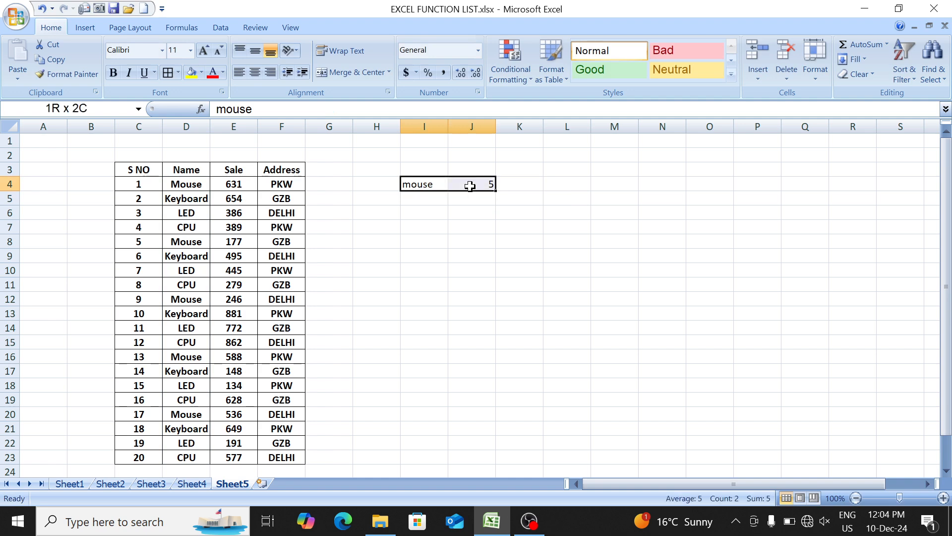
pyautogui.click(193, 183)
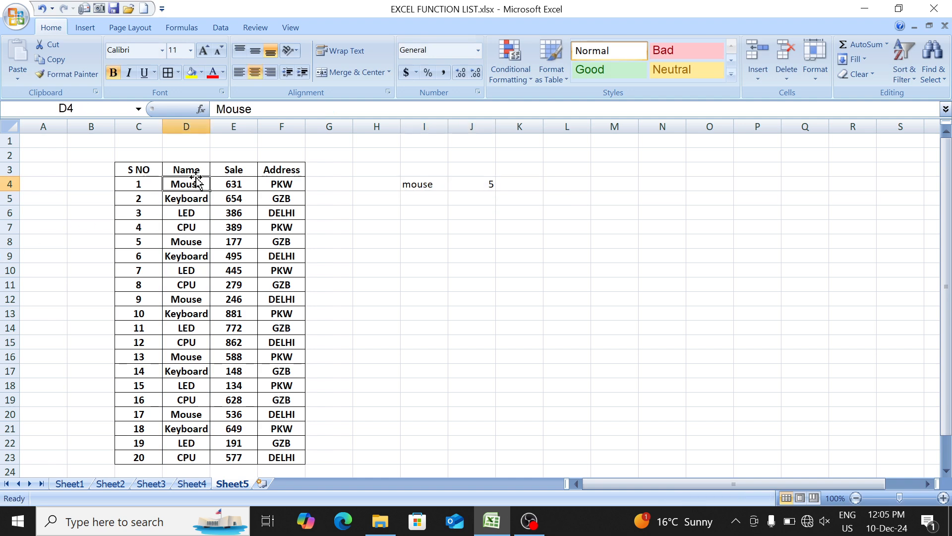
pyautogui.press('Down')
pyautogui.press('Up')
pyautogui.press('Down')
pyautogui.press('Down')
pyautogui.press('Down')
pyautogui.press('Down')
pyautogui.press('Down')
pyautogui.press('Down')
pyautogui.press('Down')
pyautogui.press('Down')
pyautogui.press('Down')
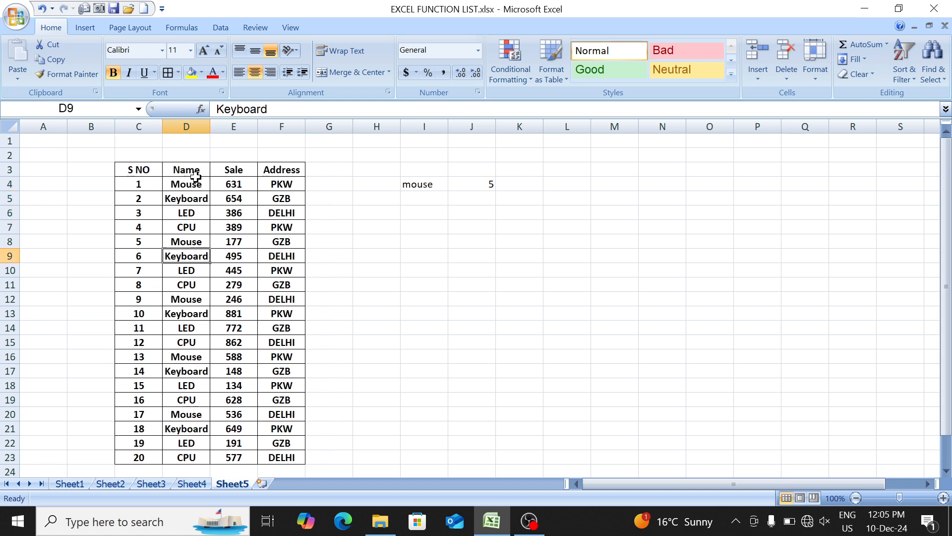
# - Go through the Name column on Sheet5 to check the Mouse entries that the COUNTIF criterion matches
pyautogui.press('Down')
pyautogui.press('Down')
pyautogui.press('Down')
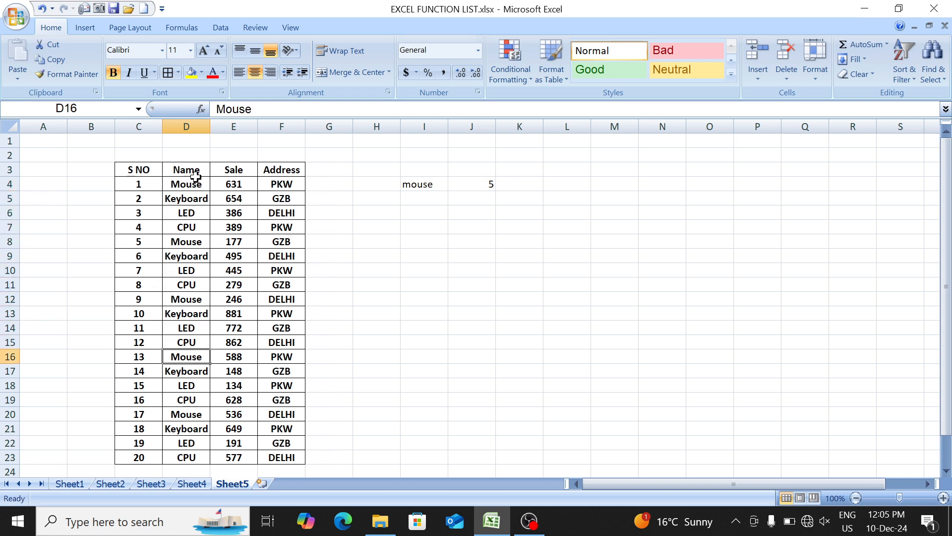
pyautogui.press('Down')
pyautogui.press('Down')
pyautogui.press('Down')
# - Examine each Mouse row across the Name, Sale and Address columns, from row 4 down to row 20
pyautogui.press('Down')
pyautogui.press('Up')
pyautogui.press('Up')
pyautogui.hotkey('ctrl', 'Up')
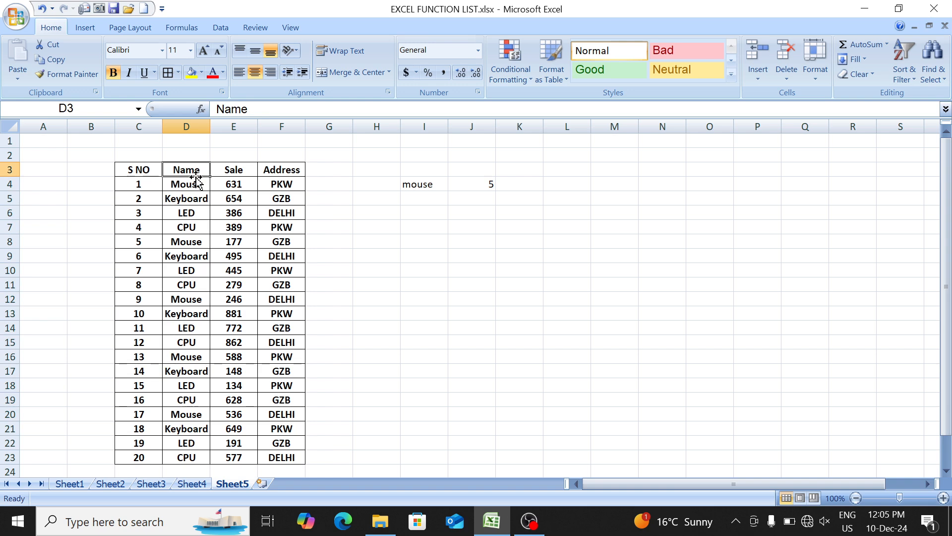
pyautogui.press('Down')
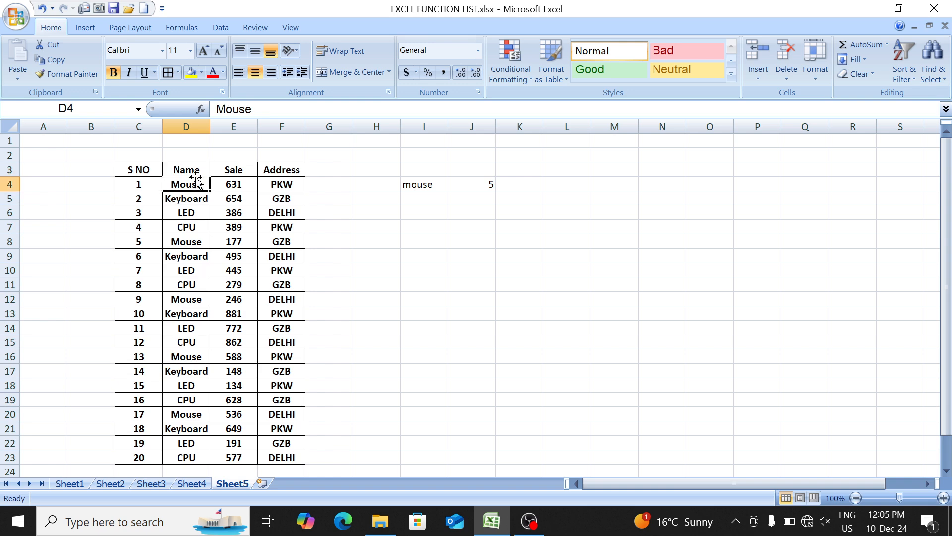
pyautogui.press('Left')
pyautogui.press('Right')
pyautogui.hotkey('shift', 'Right')
pyautogui.hotkey('shift', 'Right')
pyautogui.press('Down')
pyautogui.press('Down')
pyautogui.press('Down')
pyautogui.press('Down')
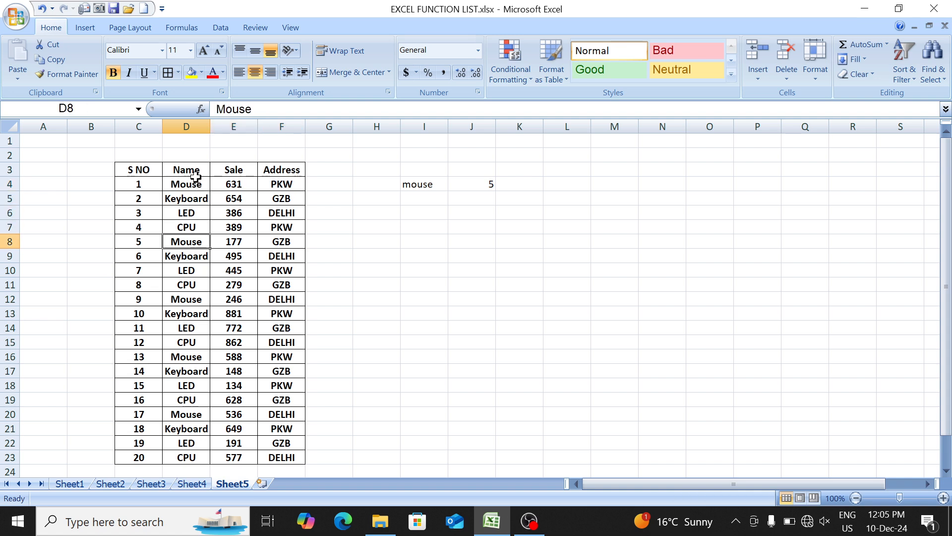
pyautogui.hotkey('shift', 'Right')
pyautogui.hotkey('shift', 'Right')
pyautogui.press('Down')
pyautogui.press('Down')
pyautogui.press('Down')
pyautogui.press('Down')
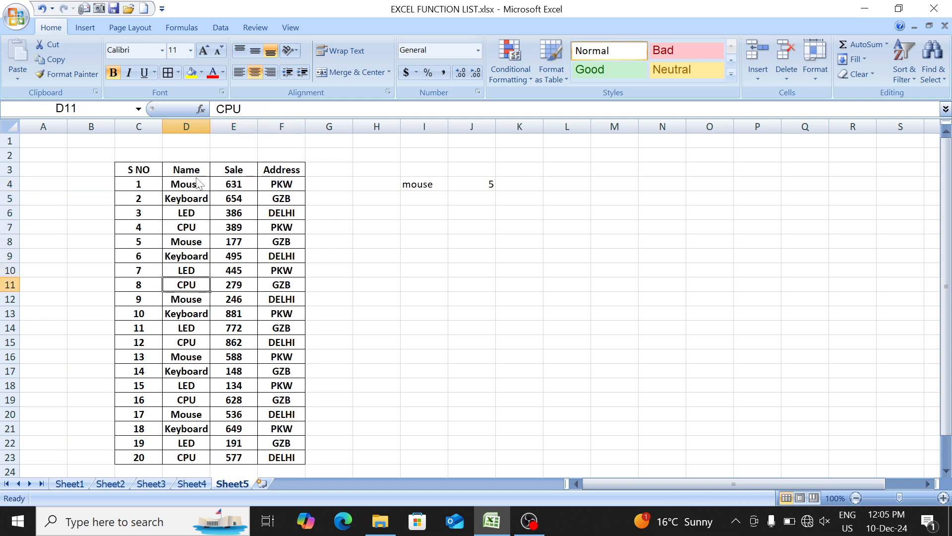
pyautogui.hotkey('shift', 'Right')
pyautogui.hotkey('shift', 'Right')
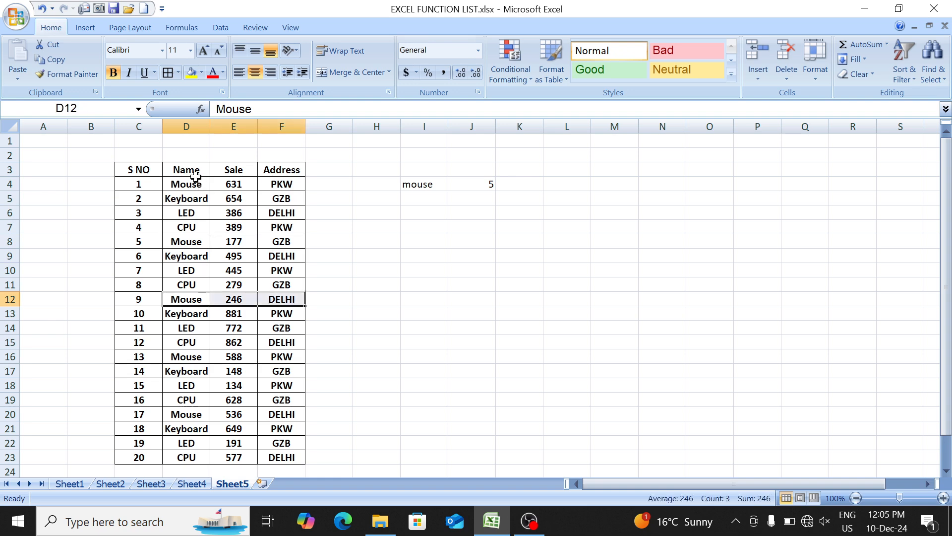
pyautogui.press('Down')
pyautogui.press('Down')
pyautogui.press('Down')
pyautogui.press('Down')
pyautogui.hotkey('shift', 'Right')
pyautogui.hotkey('shift', 'Right')
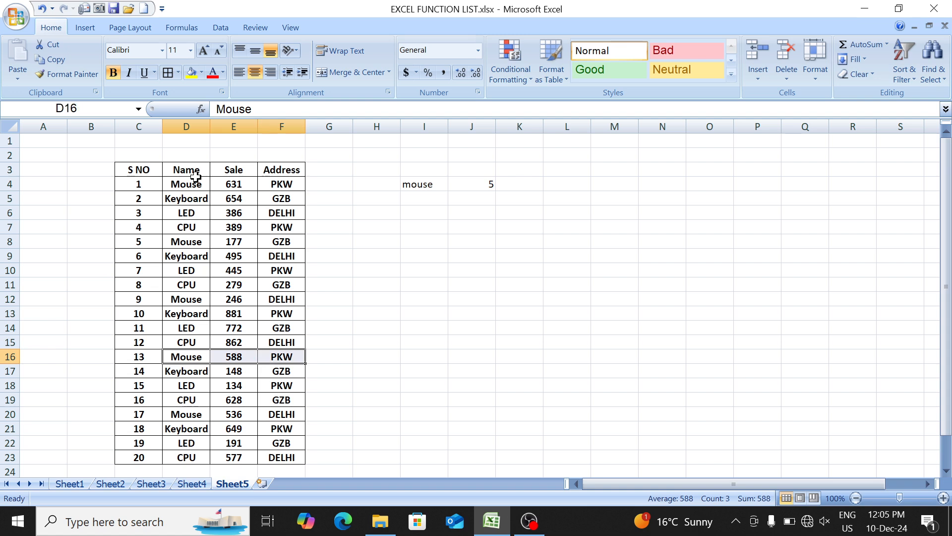
pyautogui.press('Down')
pyautogui.press('Down')
pyautogui.press('Down')
pyautogui.press('Down')
pyautogui.hotkey('shift', 'Right')
pyautogui.hotkey('shift', 'Right')
pyautogui.press('Up')
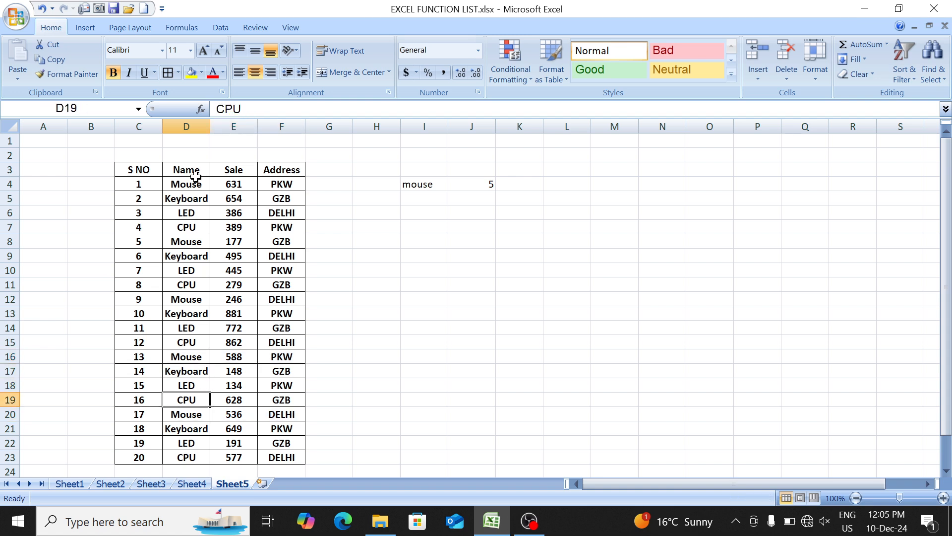
# - Enter the criteria mouse in I7 and pkw in I8 for a count on both Name and Address
pyautogui.press('Right')
pyautogui.press('Up')
pyautogui.press('Right')
pyautogui.press('Up')
pyautogui.press('Right')
pyautogui.press('Up')
pyautogui.press('Right')
pyautogui.press('Up')
pyautogui.press('Right')
pyautogui.press('Up')
pyautogui.press('Right')
pyautogui.press('Up')
pyautogui.press('Up')
pyautogui.press('Up')
pyautogui.press('Left')
pyautogui.press('Up')
pyautogui.press('Up')
pyautogui.press('Up')
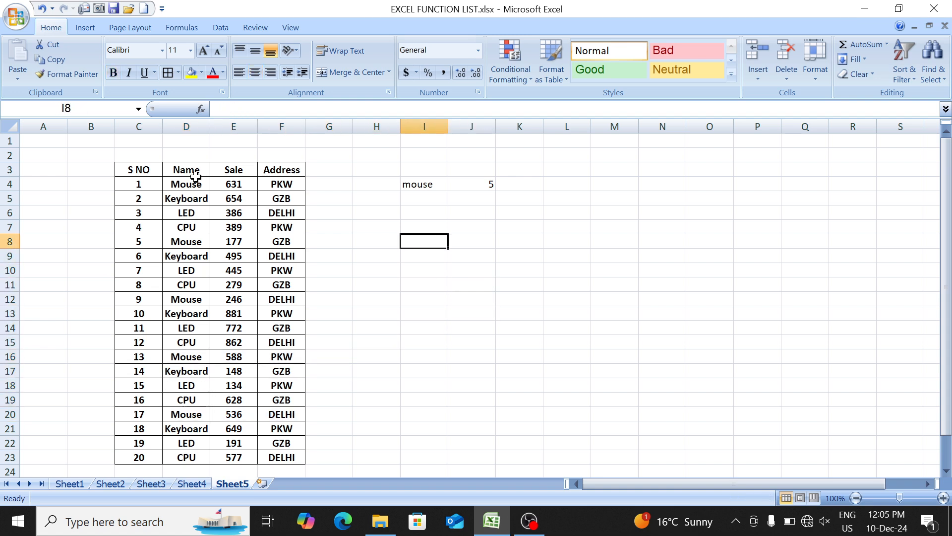
pyautogui.press('Up')
pyautogui.write('mouse')
pyautogui.press('Return')
pyautogui.write('pkw')
pyautogui.press('Right')
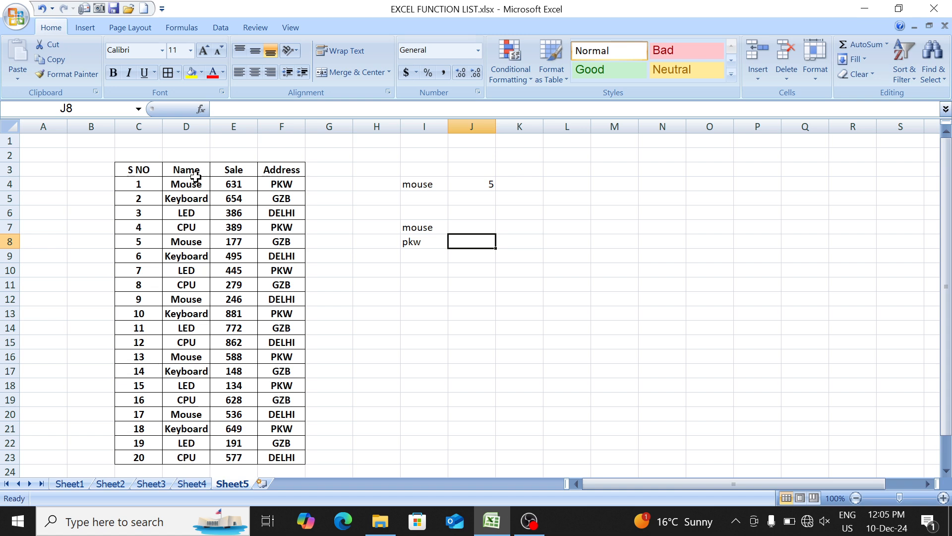
pyautogui.press('Left')
pyautogui.press('Up')
pyautogui.press('Down')
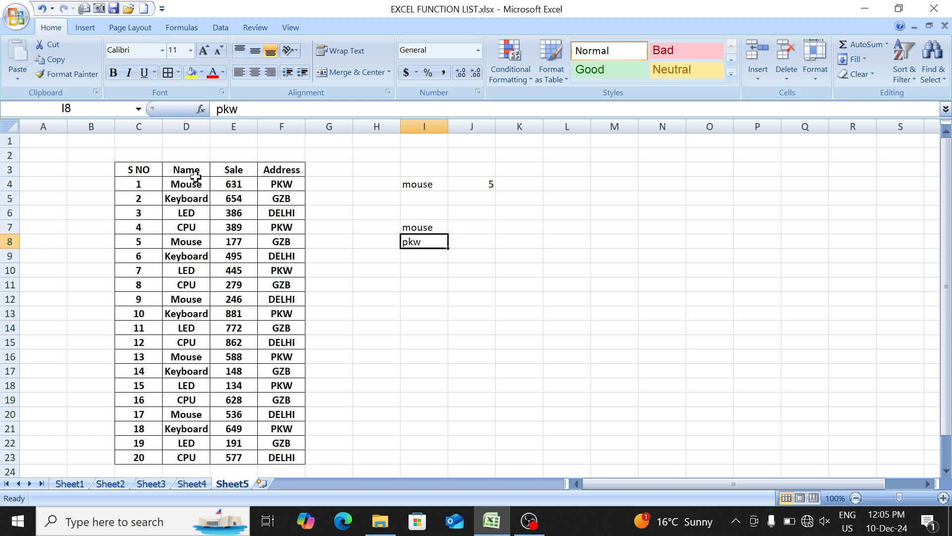
# - Start a COUNTIFS formula in J8 with the Name range D4:D23 and I7 as its first criterion
pyautogui.press('Right')
pyautogui.write('=coun')
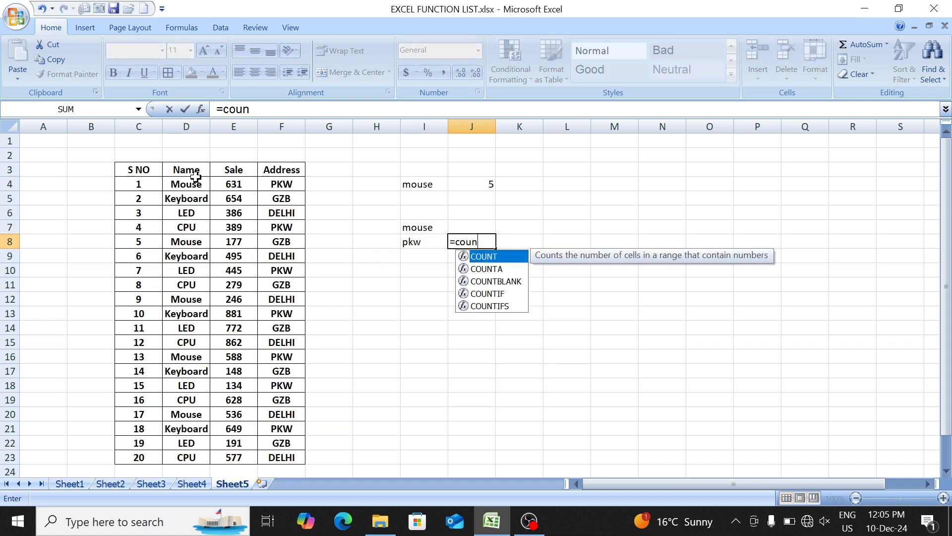
pyautogui.press('Down')
pyautogui.press('Down')
pyautogui.press('Down')
pyautogui.press('Down')
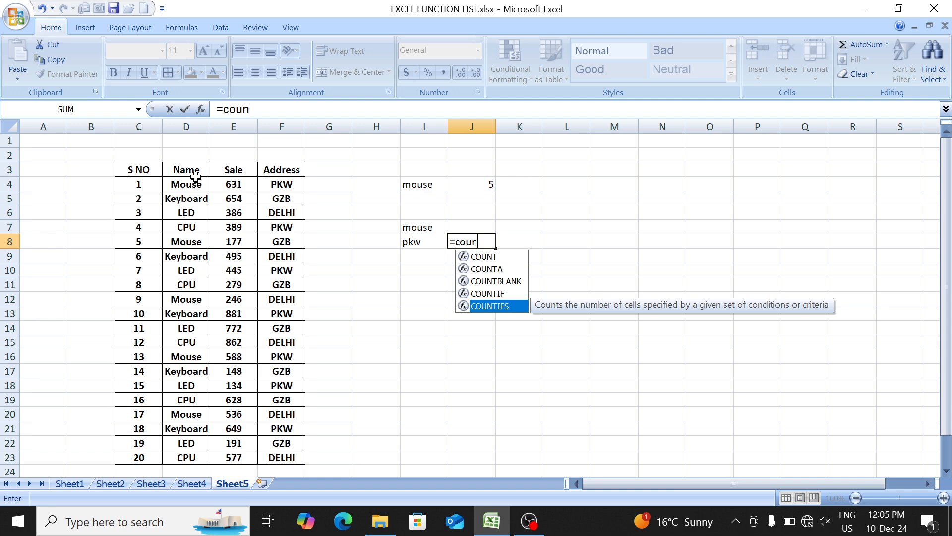
pyautogui.press('Tab')
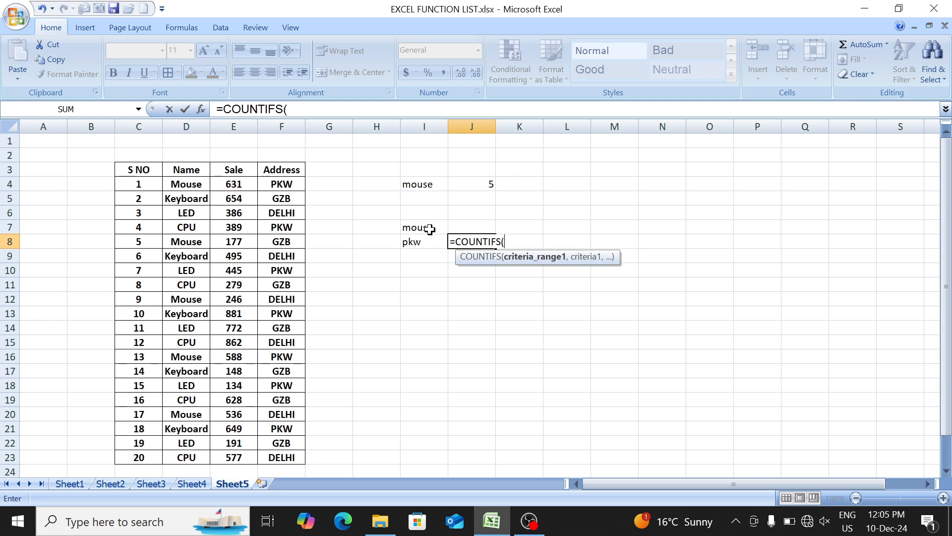
pyautogui.moveTo(183, 180); pyautogui.dragTo(190, 457)
pyautogui.write(',')
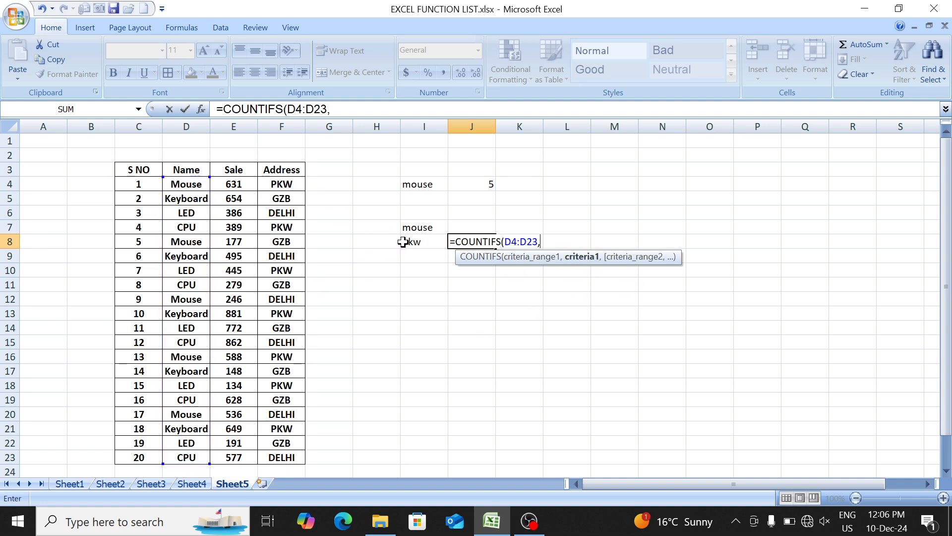
pyautogui.click(419, 228)
pyautogui.write(',')
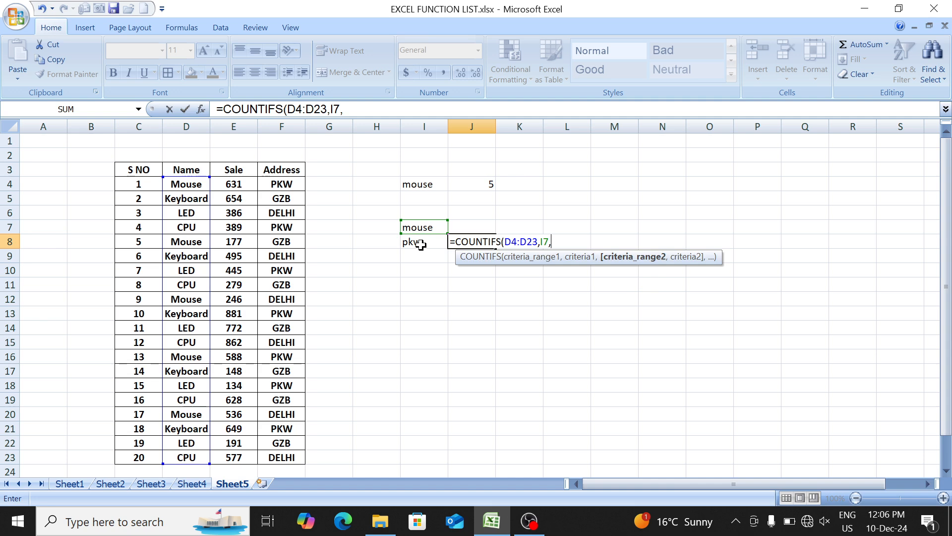
# - Complete the J8 formula as =COUNTIFS(D4:D23,I7,F4:F23,I8) by adding the Address range and its criterion
pyautogui.moveTo(282, 184); pyautogui.dragTo(286, 428)
pyautogui.write(',')
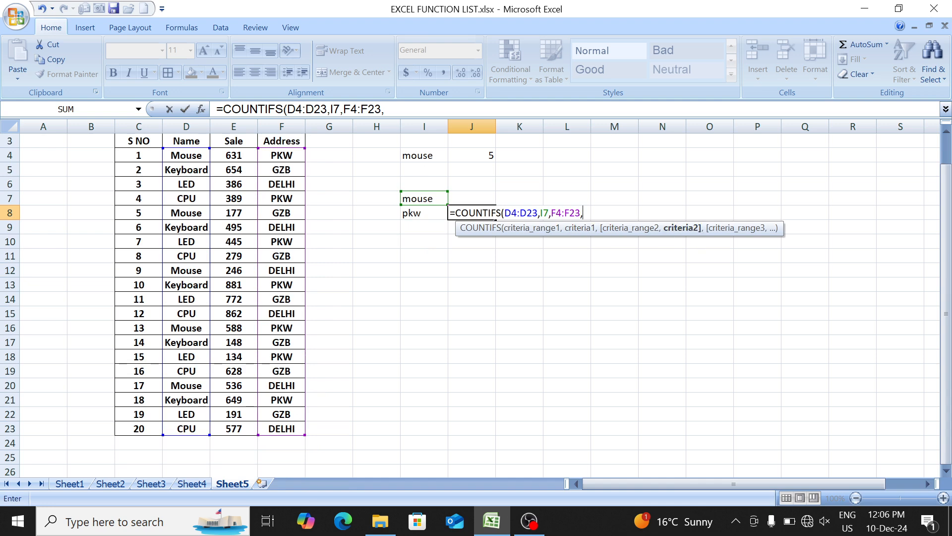
pyautogui.click(427, 216)
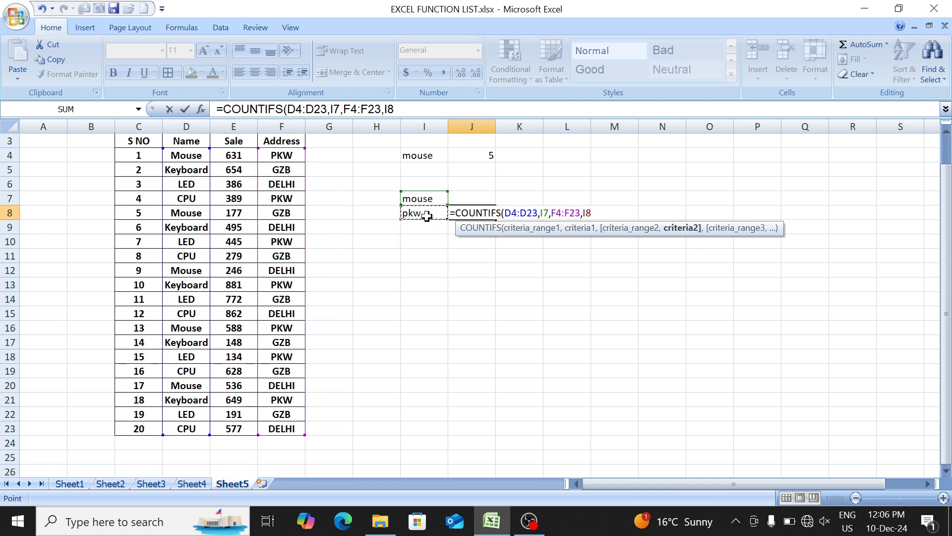
pyautogui.write(')')
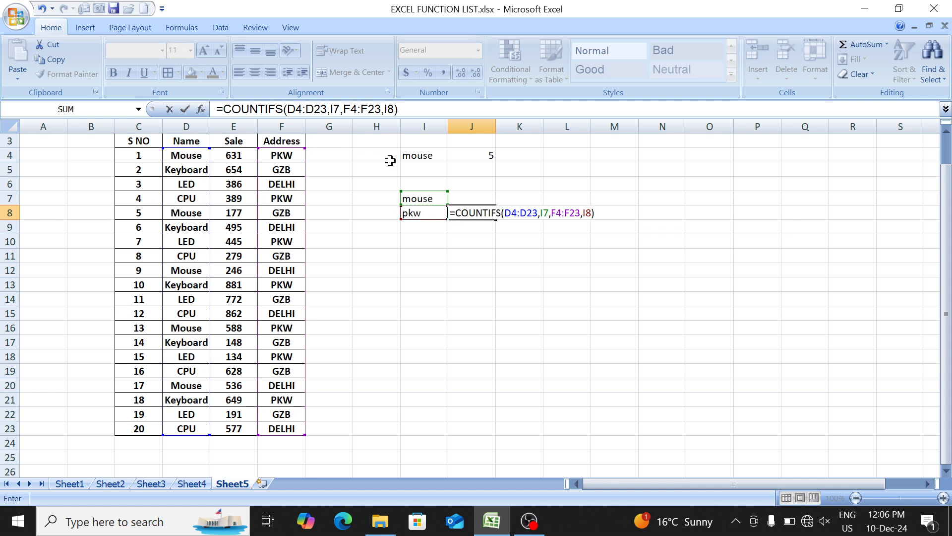
pyautogui.press('Return')
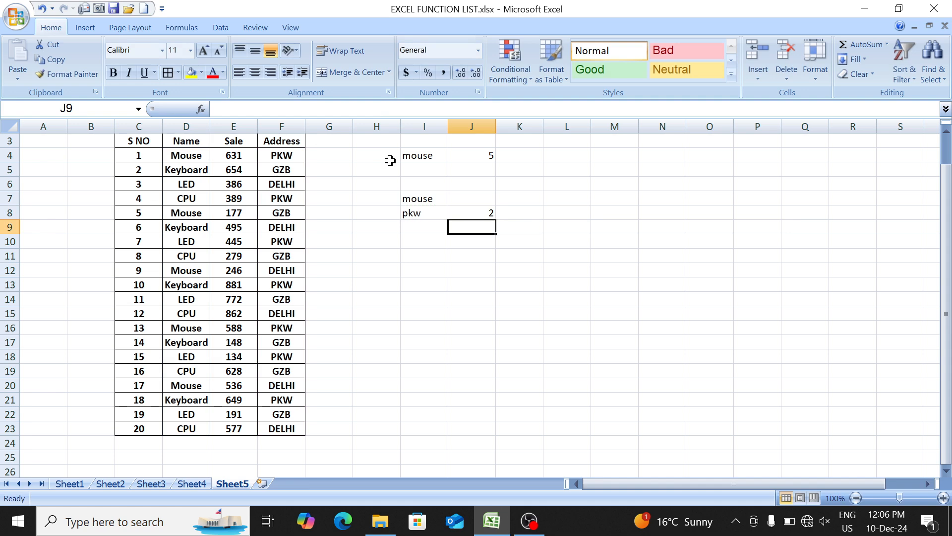
# - Examine the Name and Sale values together in the table, focusing on the sales figures of the Mouse rows
pyautogui.click(389, 160)
pyautogui.press('Left')
pyautogui.press('Left')
pyautogui.press('Left')
pyautogui.press('Left')
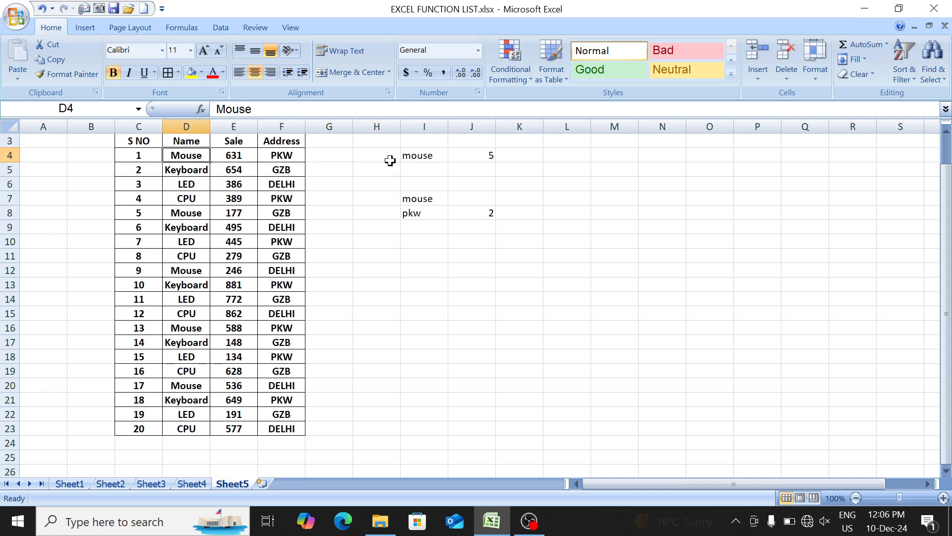
pyautogui.hotkey('shift', 'Right')
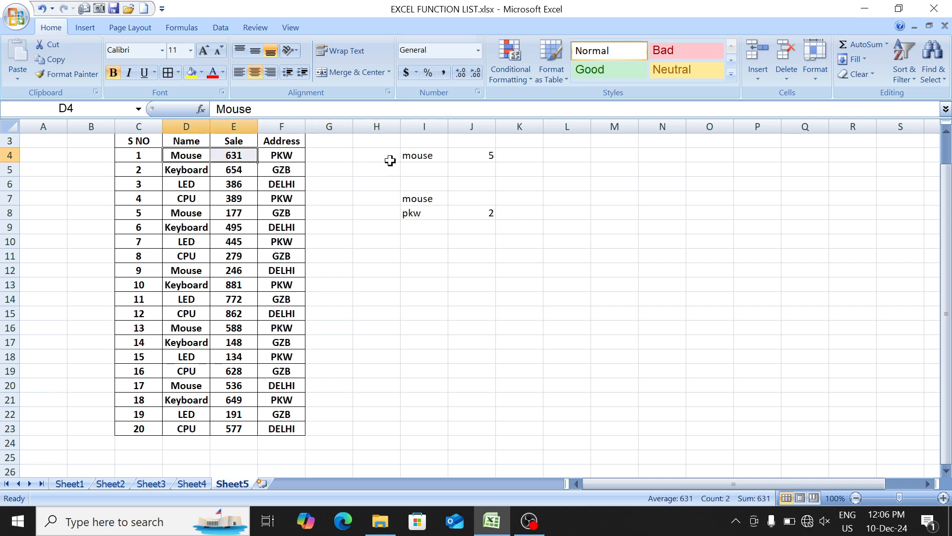
pyautogui.press('Down')
pyautogui.press('Down')
pyautogui.press('Down')
pyautogui.press('Down')
pyautogui.hotkey('shift', 'Right')
pyautogui.press('Down')
pyautogui.press('Down')
pyautogui.press('Down')
pyautogui.press('Down')
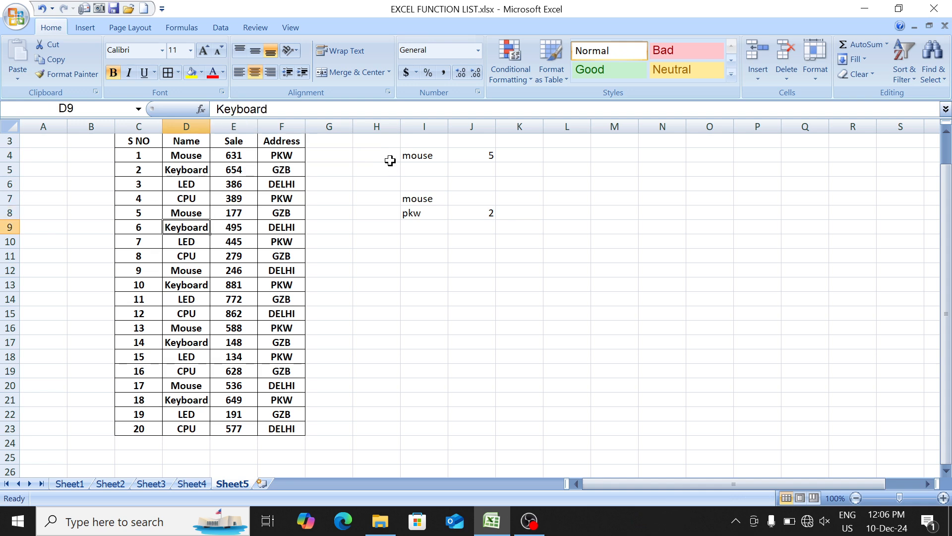
pyautogui.hotkey('shift', 'Right')
pyautogui.press('Down')
pyautogui.press('Down')
pyautogui.press('Down')
pyautogui.press('Down')
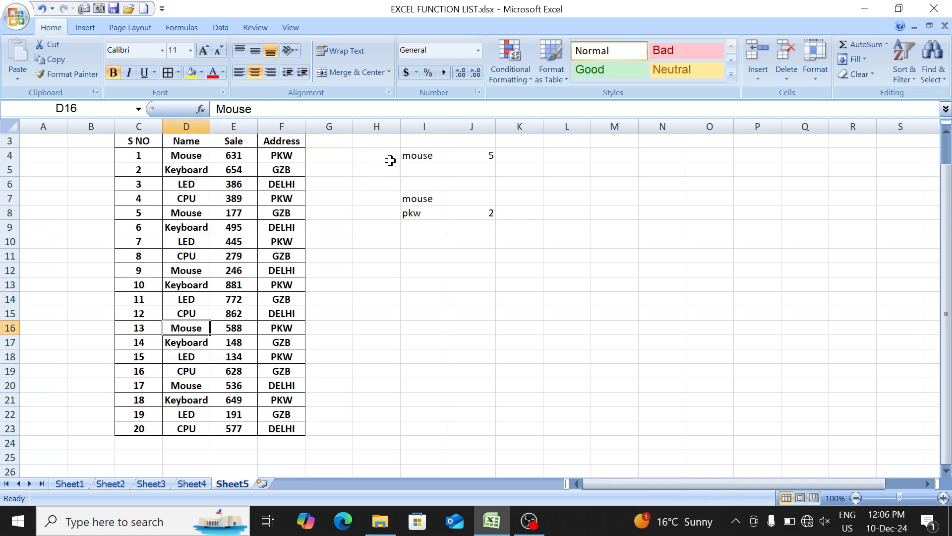
pyautogui.hotkey('shift', 'Right')
pyautogui.hotkey('shift', 'Right')
pyautogui.hotkey('shift', 'Left')
pyautogui.press('Down')
pyautogui.press('Down')
pyautogui.press('Down')
pyautogui.press('Down')
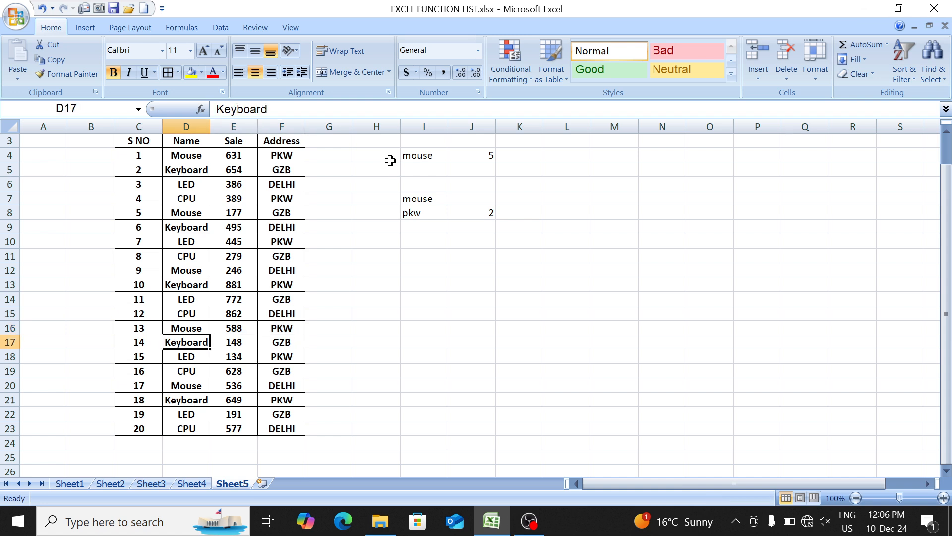
pyautogui.hotkey('shift', 'Right')
pyautogui.press('Up')
pyautogui.press('Up')
pyautogui.press('Up')
pyautogui.press('Up')
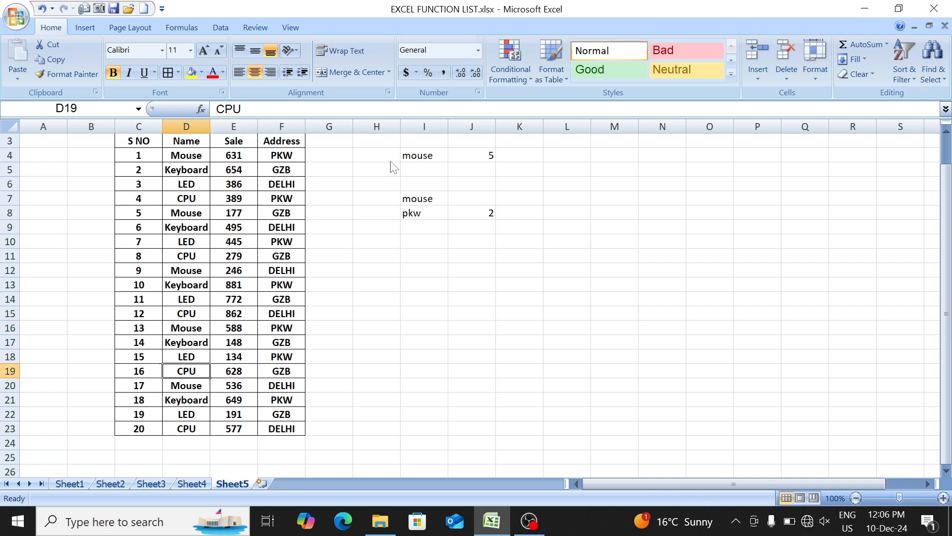
pyautogui.hotkey('shift', 'Right')
pyautogui.press('Up')
pyautogui.press('Up')
pyautogui.press('Up')
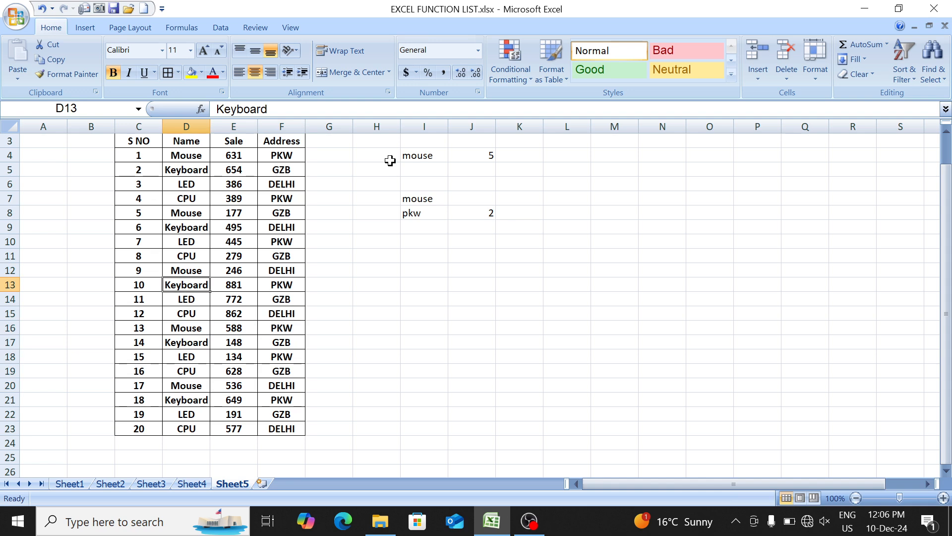
pyautogui.hotkey('shift', 'Right')
pyautogui.press('Up')
pyautogui.press('Up')
pyautogui.press('Up')
pyautogui.press('Up')
pyautogui.press('Up')
pyautogui.hotkey('shift', 'Right')
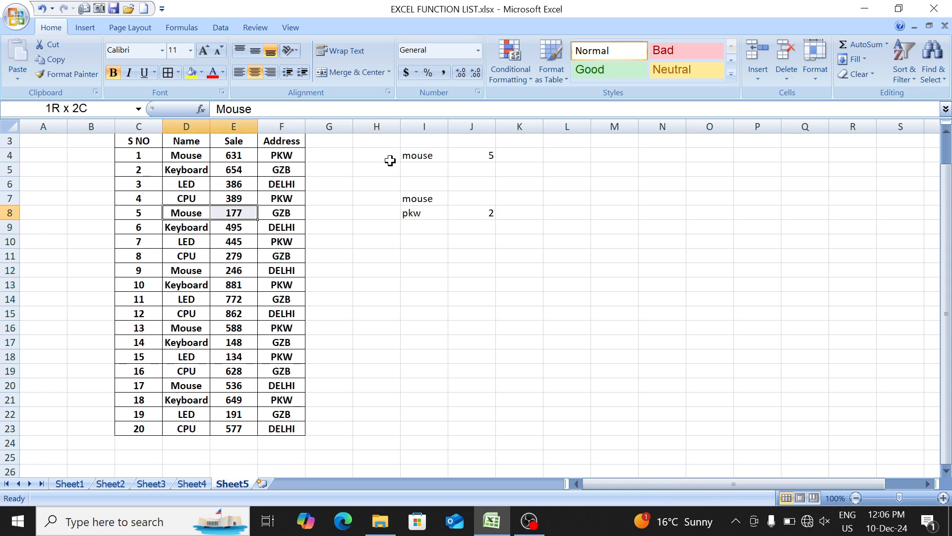
# - Enter the criteria mouse in I13 and >300 in I14 for a count on both Name and Sale
pyautogui.press('Right')
pyautogui.press('Right')
pyautogui.press('Down')
pyautogui.press('Down')
pyautogui.press('Down')
pyautogui.press('Right')
pyautogui.press('Down')
pyautogui.press('Down')
pyautogui.press('Right')
pyautogui.press('Right')
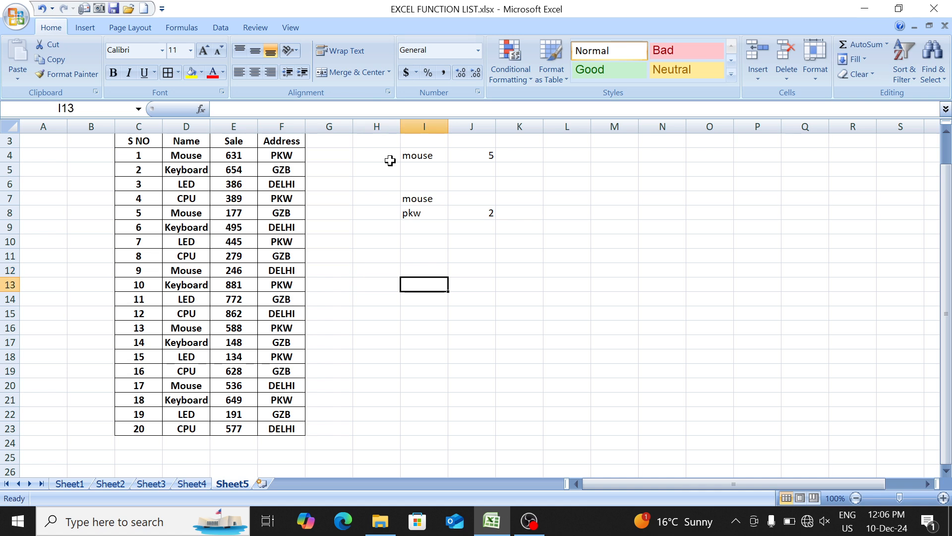
pyautogui.write('mouse')
pyautogui.press('Return')
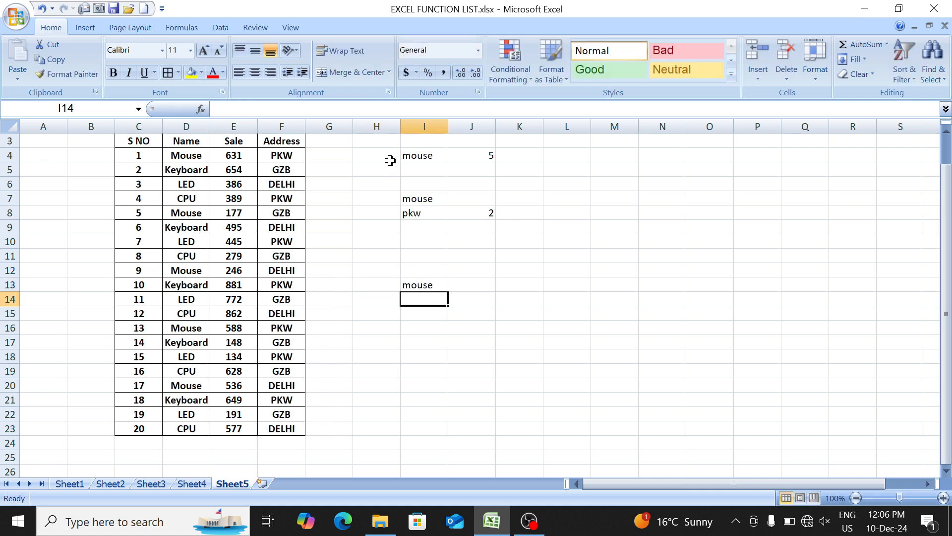
pyautogui.write('>300')
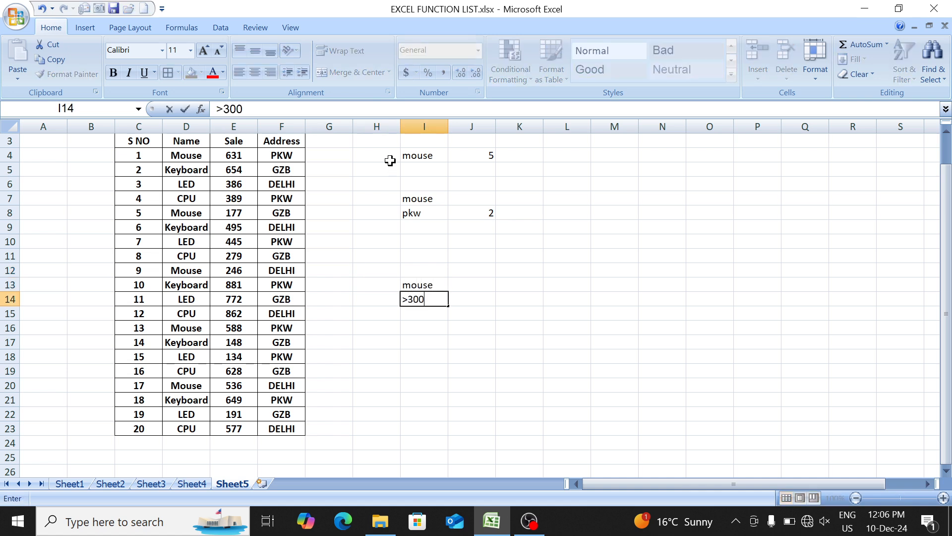
pyautogui.press('Tab')
# - Start a COUNTIFS formula in J14 with the Name range D4:D23 and I13 as its first criterion
pyautogui.write('=coun')
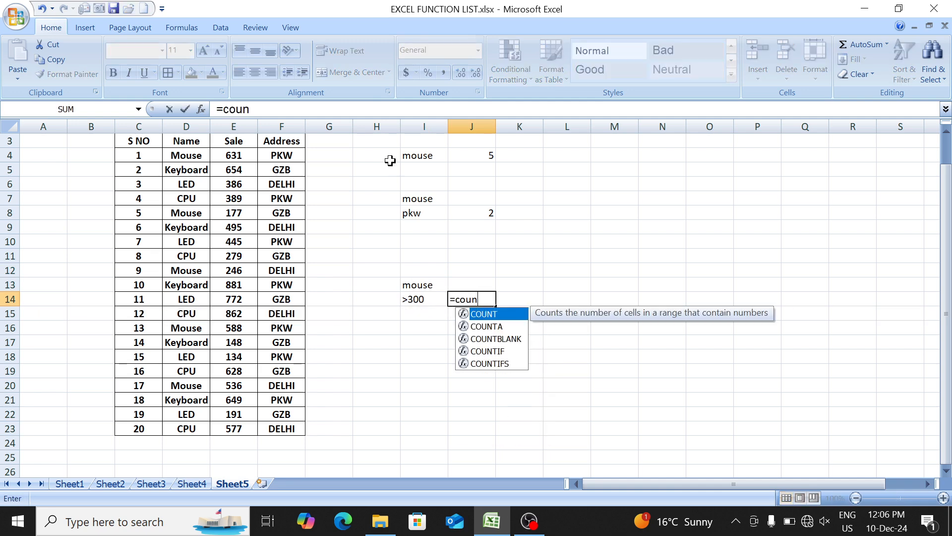
pyautogui.press('Down')
pyautogui.press('Down')
pyautogui.press('Down')
pyautogui.press('Down')
pyautogui.press('Tab')
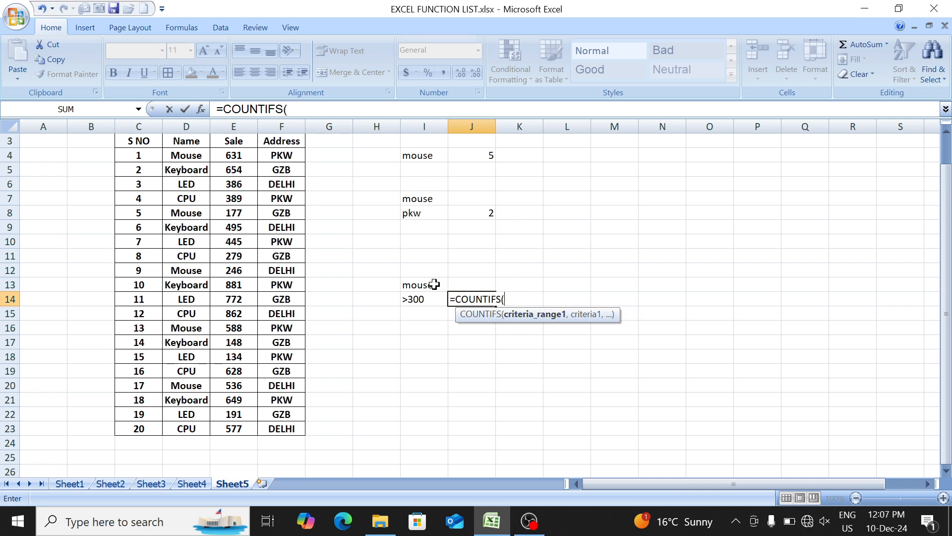
pyautogui.click(188, 155)
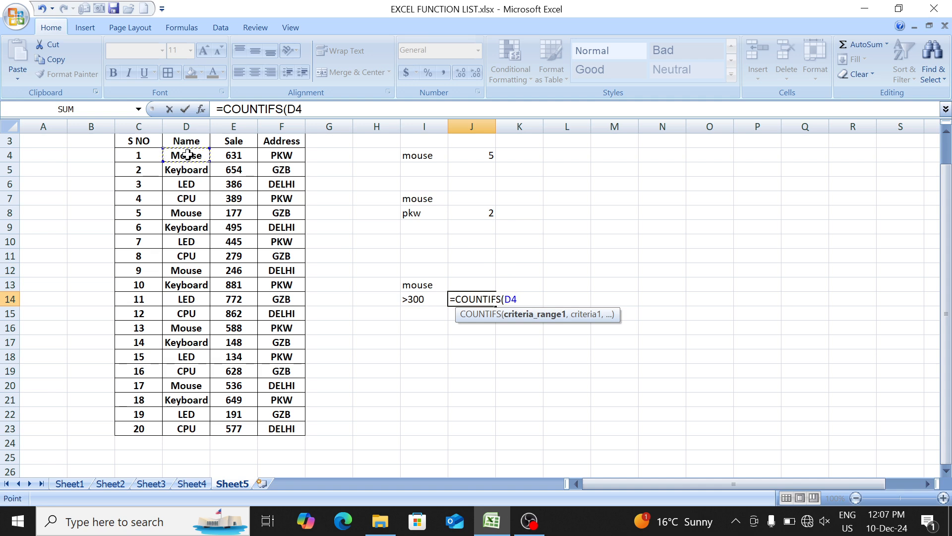
pyautogui.hotkey('ctrl', 'shift', 'Down')
pyautogui.write(',')
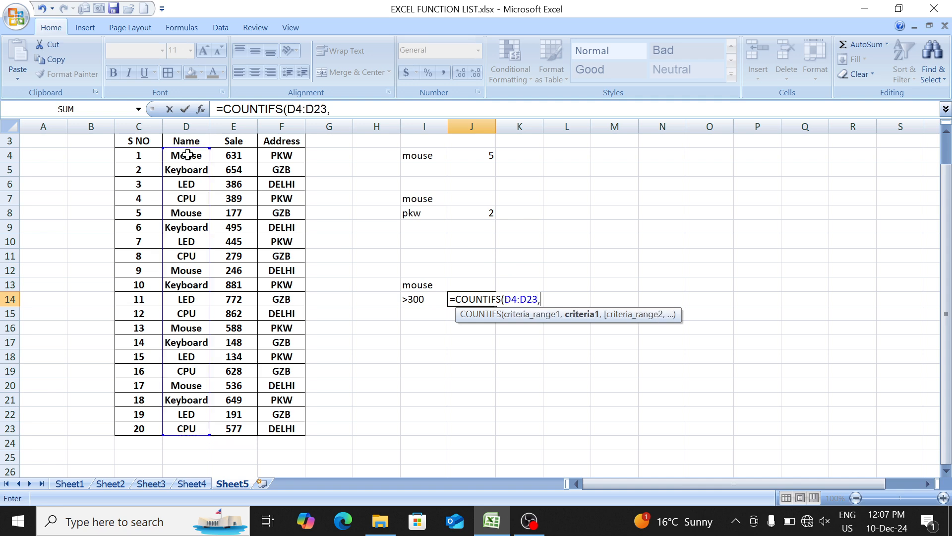
pyautogui.click(419, 281)
pyautogui.write(',')
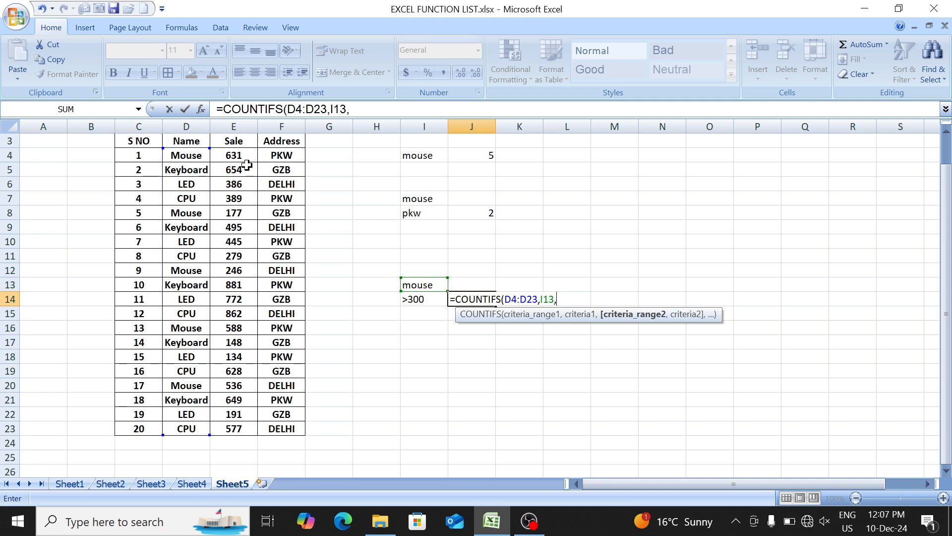
# - Complete the J14 formula as =COUNTIFS(D4:D23,I13,E4:E23,I14) by adding the Sale range and its criterion
pyautogui.click(228, 154)
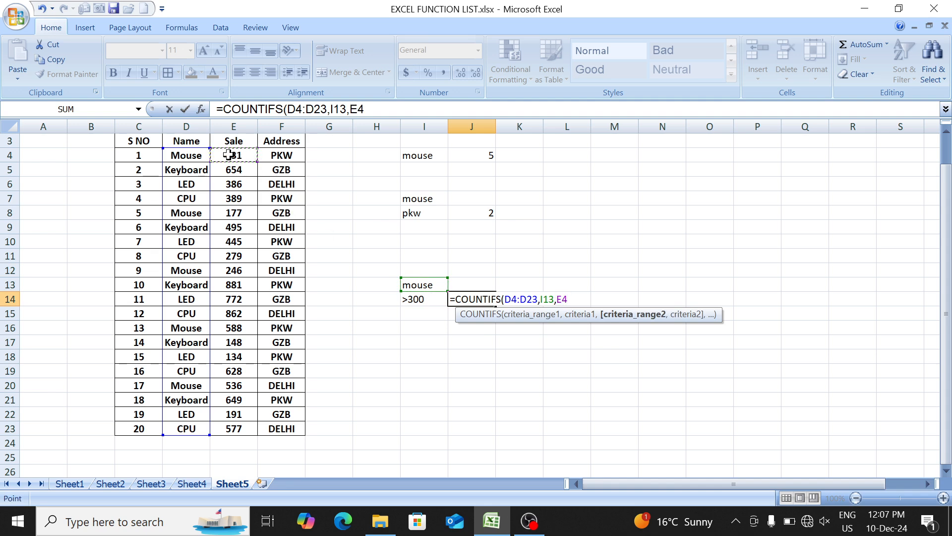
pyautogui.hotkey('ctrl', 'shift', 'Down')
pyautogui.write(',')
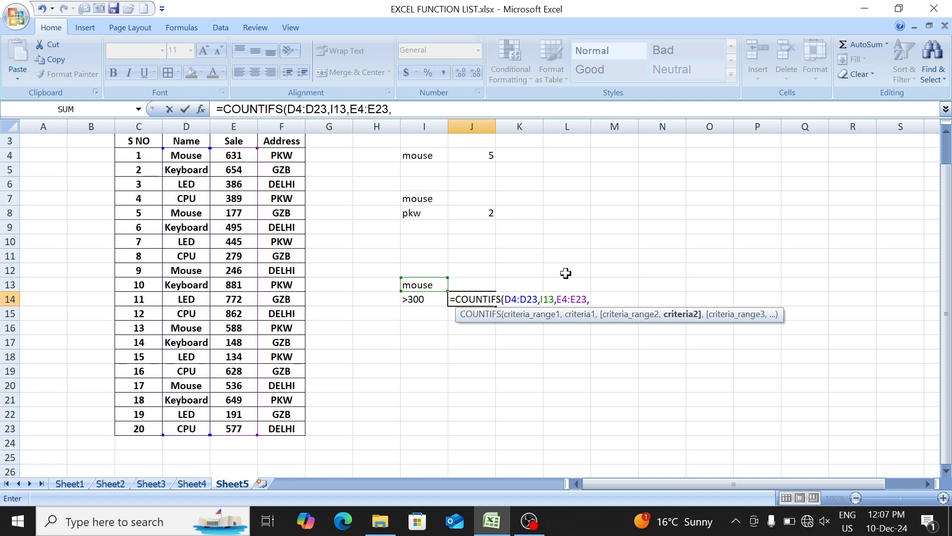
pyautogui.click(424, 302)
pyautogui.write(')')
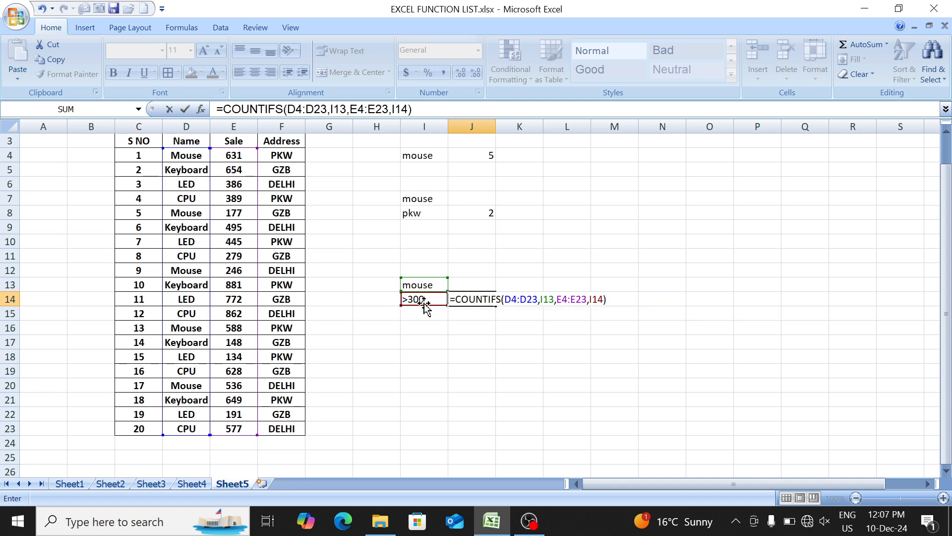
pyautogui.press('Return')
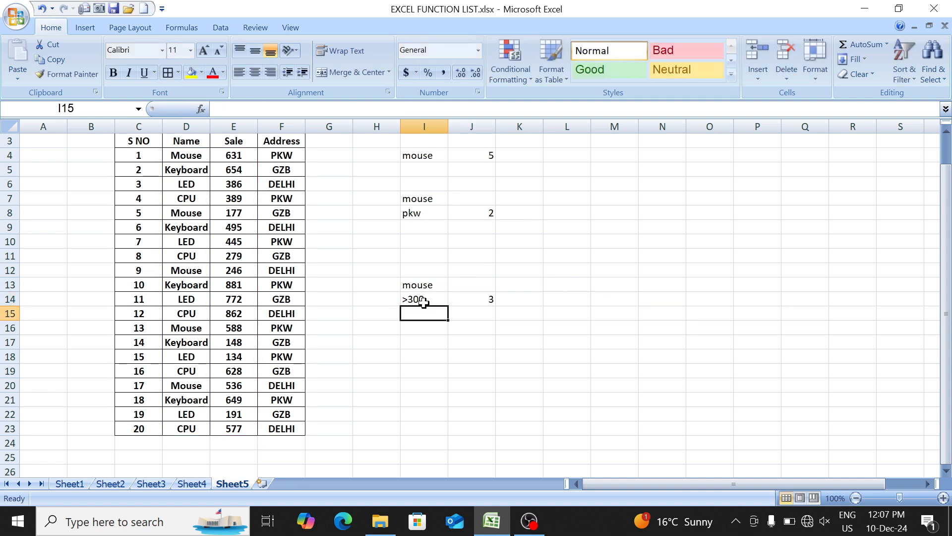
# - Check the Name and Sale pairs of the Mouse rows against the >300 criterion
pyautogui.moveTo(194, 156); pyautogui.dragTo(233, 158)
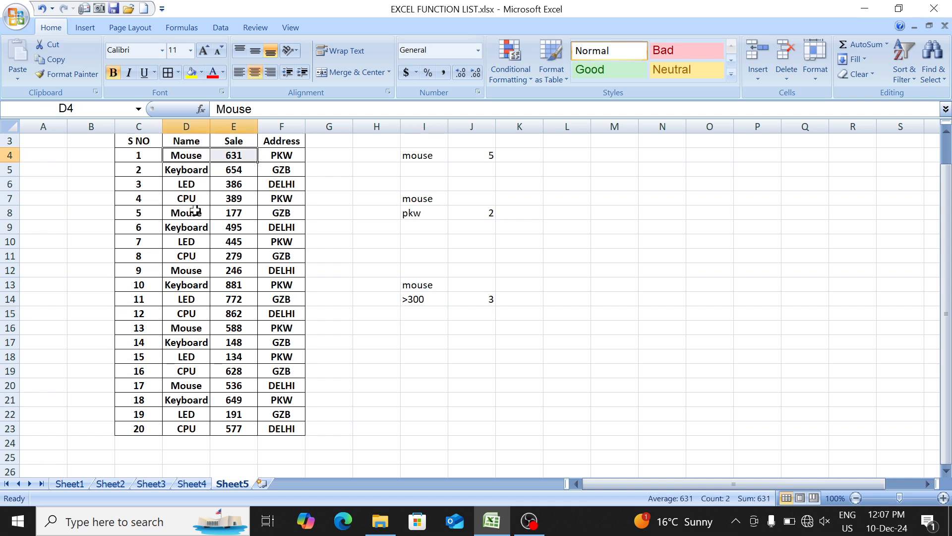
pyautogui.moveTo(195, 210); pyautogui.dragTo(221, 213)
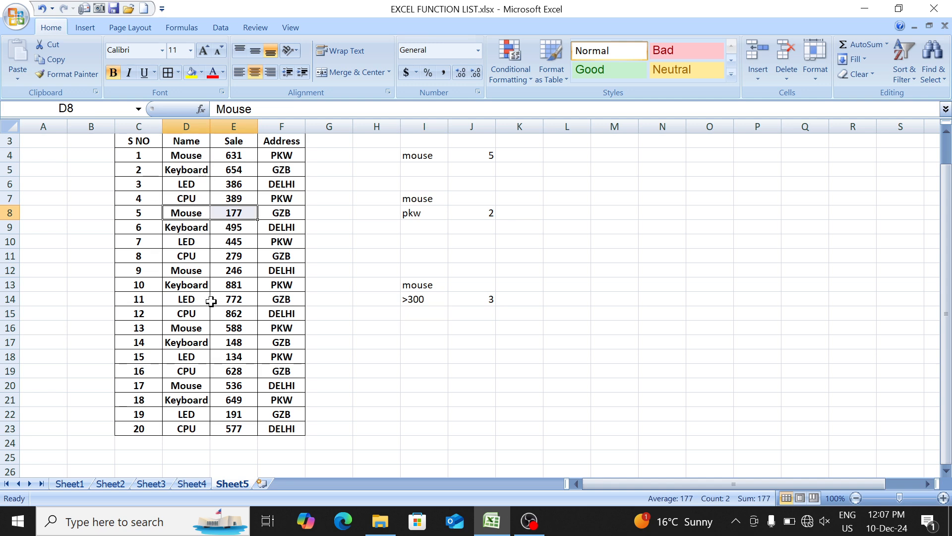
pyautogui.moveTo(187, 272); pyautogui.dragTo(218, 272)
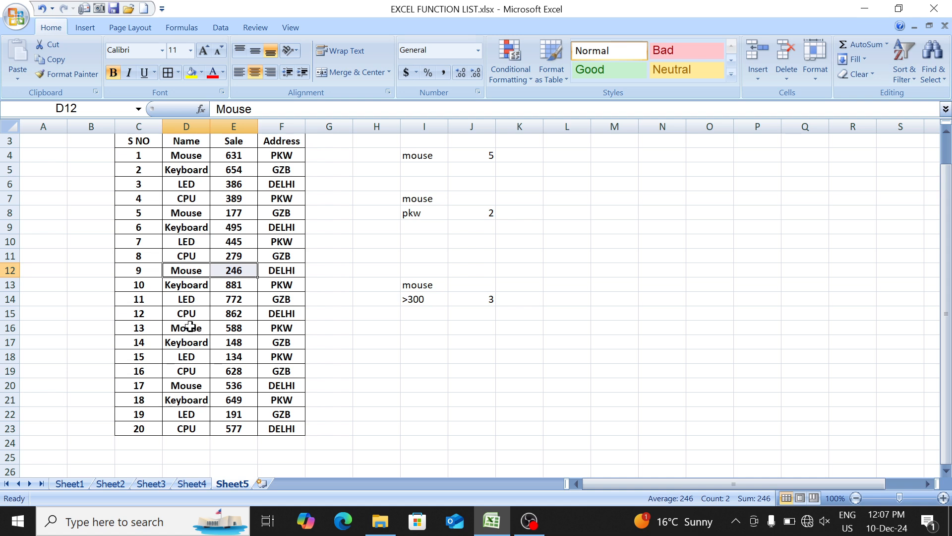
pyautogui.moveTo(190, 325); pyautogui.dragTo(228, 333)
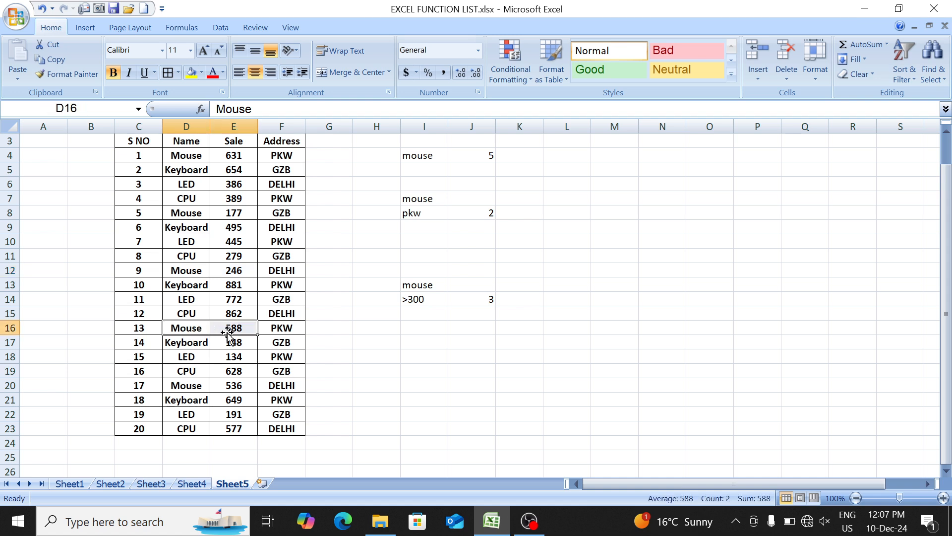
pyautogui.click(415, 333)
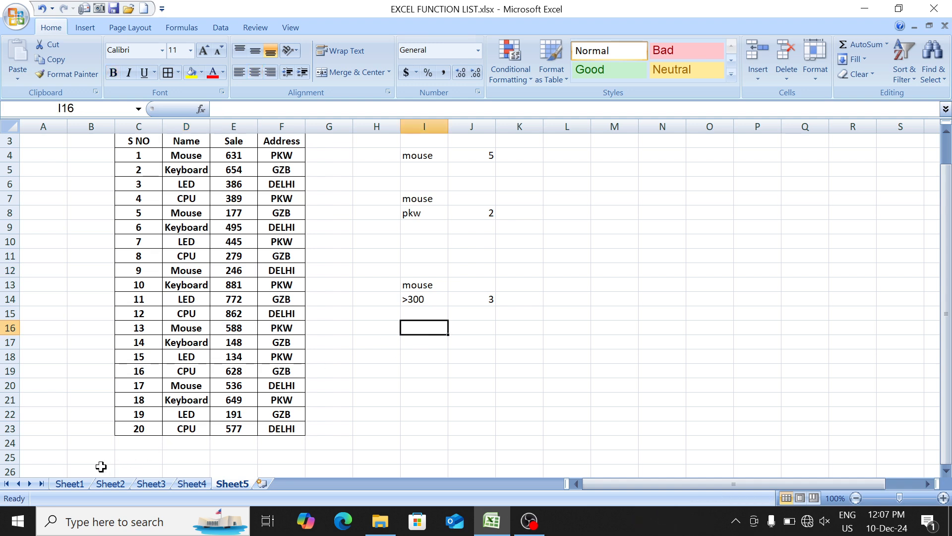
# - Look up the SUM entry in the Sheet1 function list and review the Sale values E4:E23 on Sheet5
pyautogui.click(79, 485)
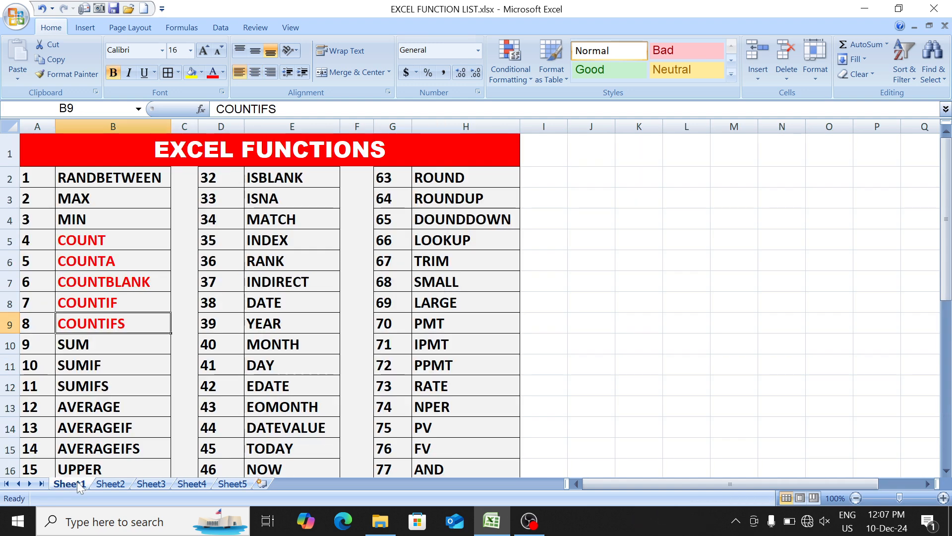
pyautogui.click(94, 344)
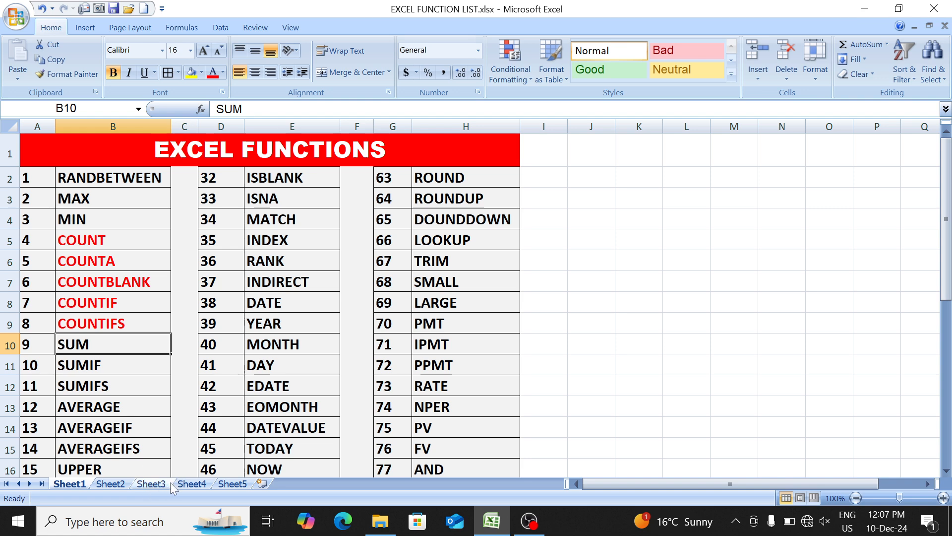
pyautogui.click(232, 483)
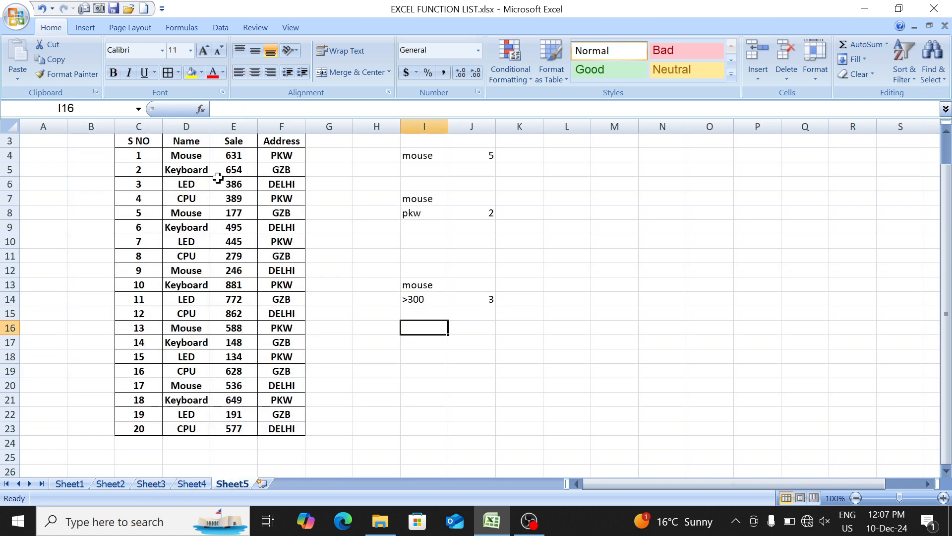
pyautogui.moveTo(225, 157); pyautogui.dragTo(232, 423)
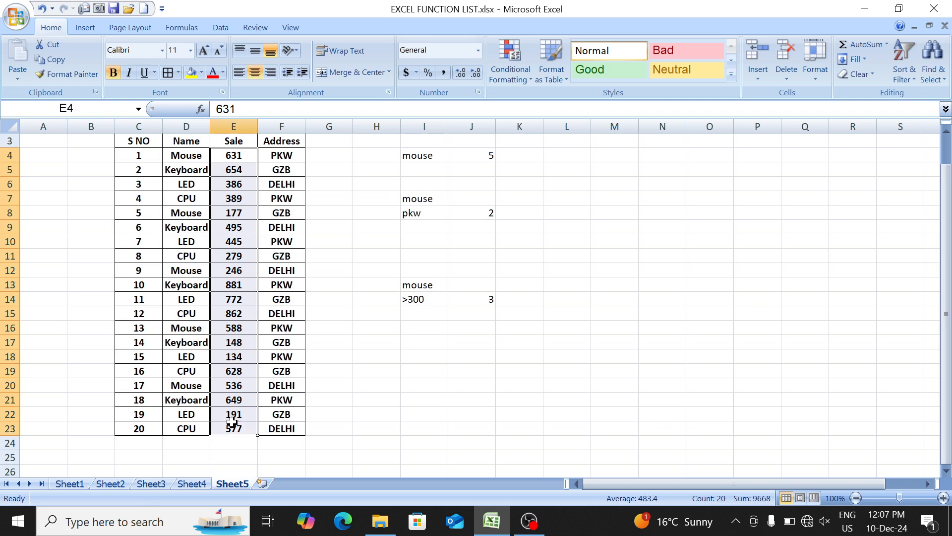
# - Clear the COUNTIF and COUNTIFS examples from I4:J14 beside the sales table
pyautogui.press('Up')
pyautogui.press('Up')
pyautogui.press('Up')
pyautogui.press('Down')
pyautogui.press('Down')
pyautogui.press('Down')
pyautogui.press('Down')
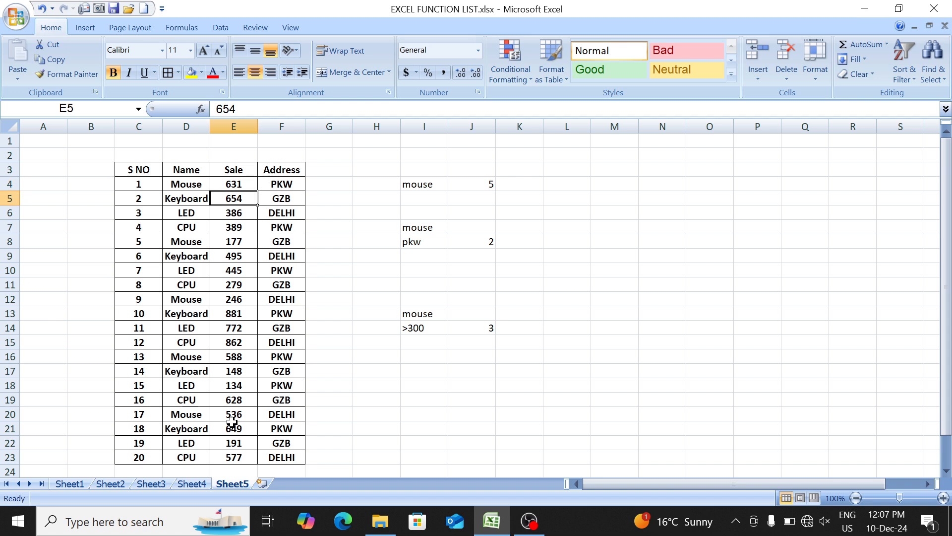
pyautogui.press('Up')
pyautogui.press('Right')
pyautogui.press('Right')
pyautogui.press('Right')
pyautogui.press('Right')
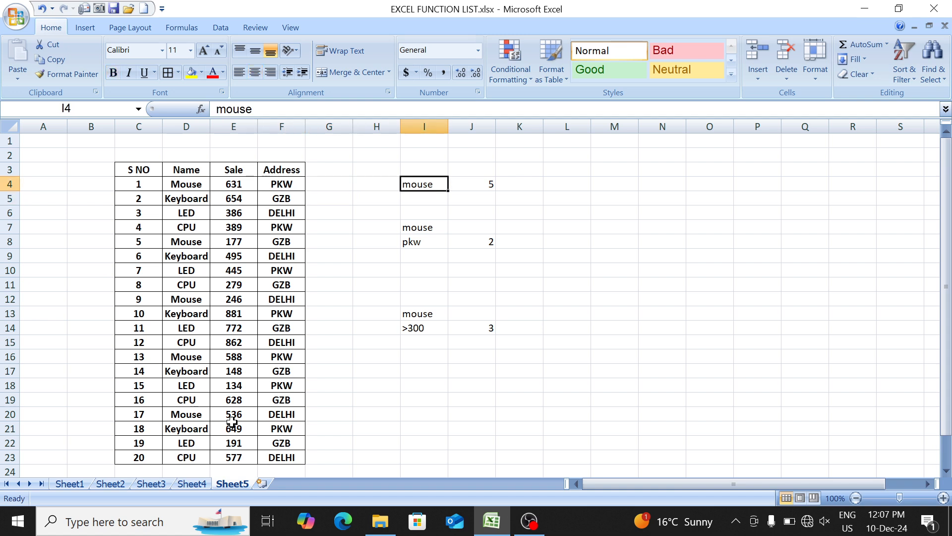
pyautogui.hotkey('shift', 'Right')
pyautogui.hotkey('shift', 'Down')
pyautogui.hotkey('shift', 'Down')
pyautogui.hotkey('shift', 'Down')
pyautogui.hotkey('shift', 'Down')
pyautogui.hotkey('shift', 'Down')
pyautogui.hotkey('shift', 'Down')
pyautogui.hotkey('shift', 'Down')
pyautogui.hotkey('shift', 'Down')
pyautogui.hotkey('shift', 'Down')
pyautogui.hotkey('shift', 'Down')
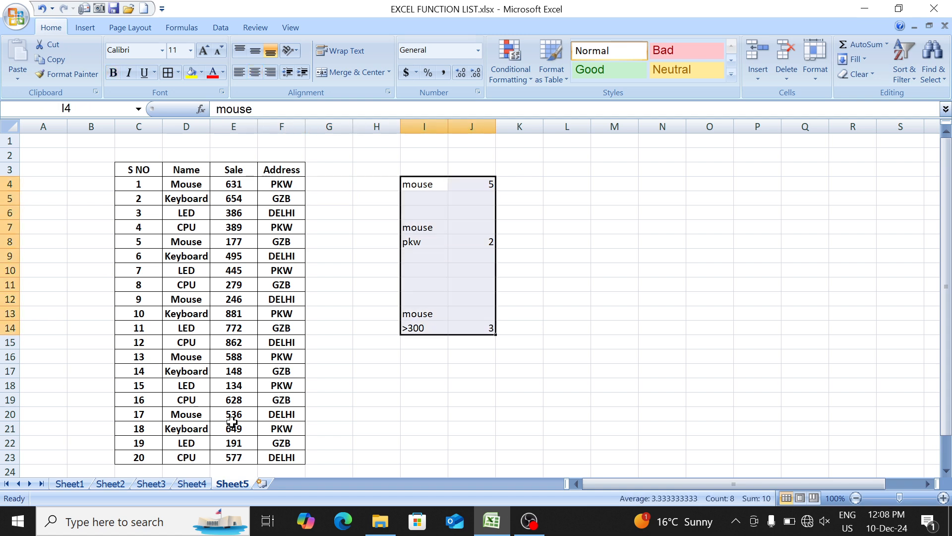
pyautogui.press('Delete')
pyautogui.press('Right')
pyautogui.press('Left')
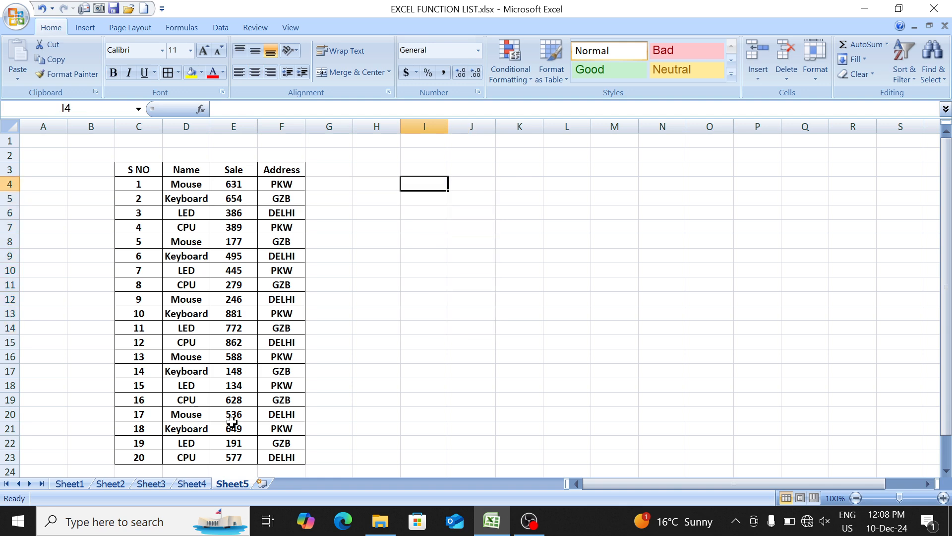
# - Start a SUM formula in I4 with the individual Sale cells E4, E5, E6 and E7 as arguments
pyautogui.write('=SUM(')
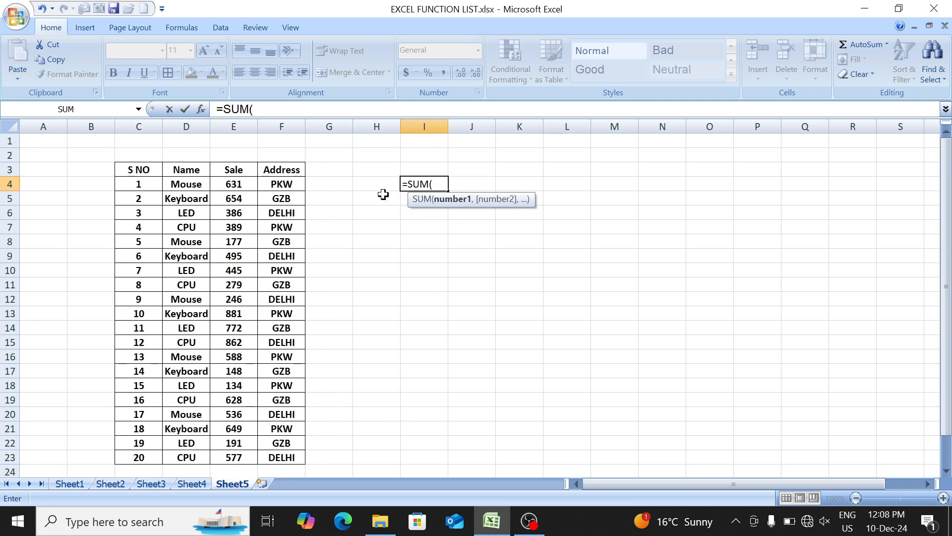
pyautogui.click(241, 185)
pyautogui.write(',')
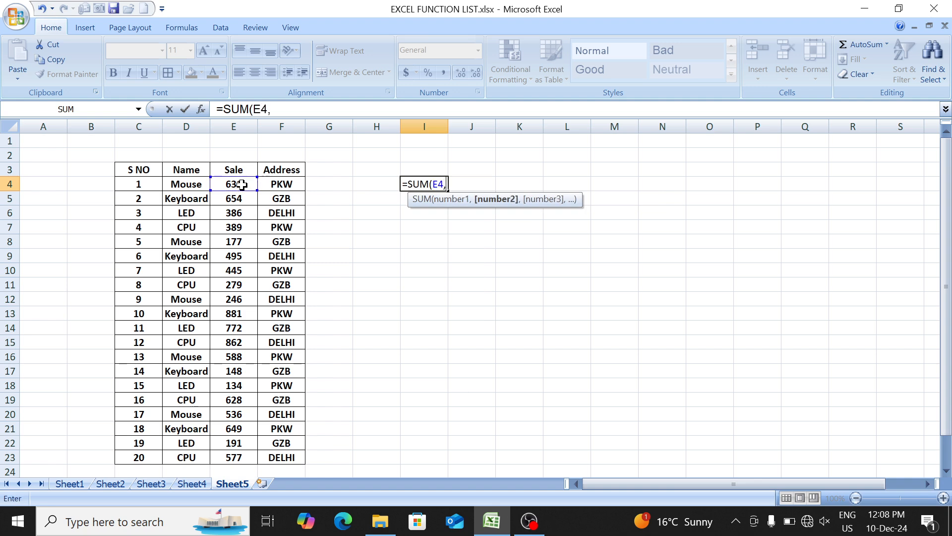
pyautogui.click(239, 199)
pyautogui.write(',')
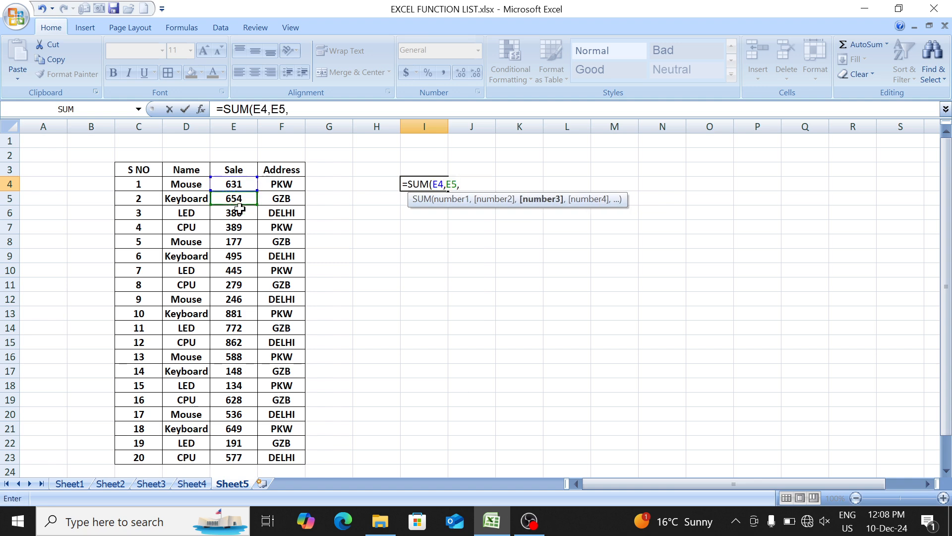
pyautogui.click(239, 218)
pyautogui.write(',')
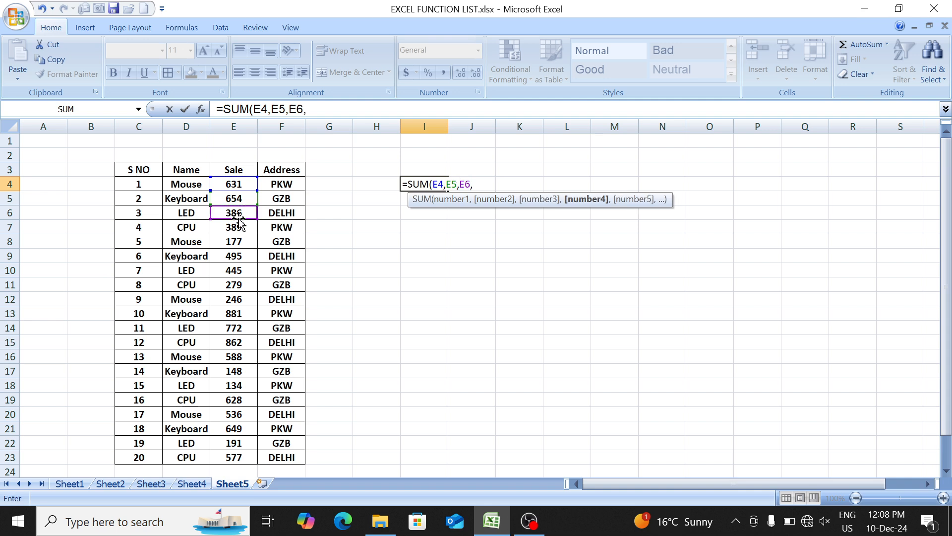
pyautogui.click(239, 227)
pyautogui.write(',')
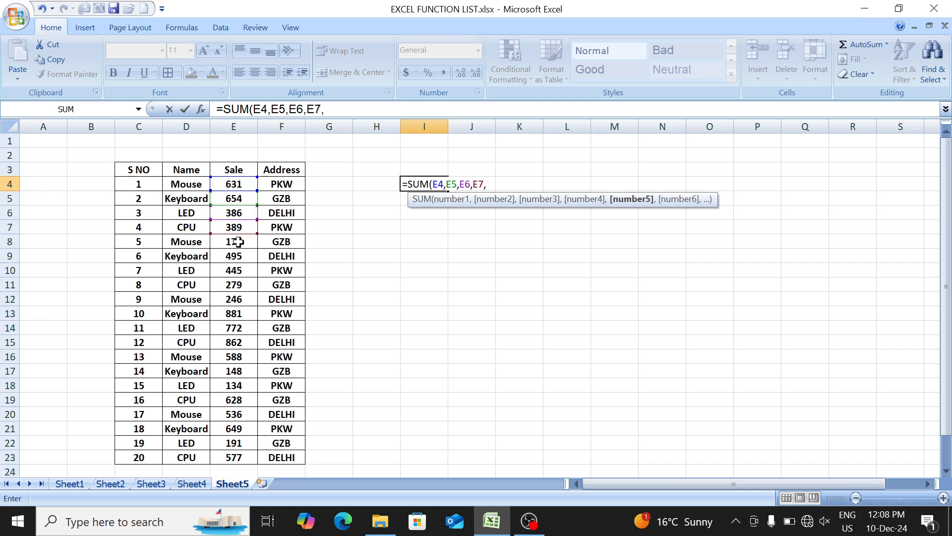
# - Complete the I4 formula as =SUM(E4,E5,E6,E7,E8,E11,E16,E18) by adding the remaining Sale cells
pyautogui.click(239, 242)
pyautogui.write(',')
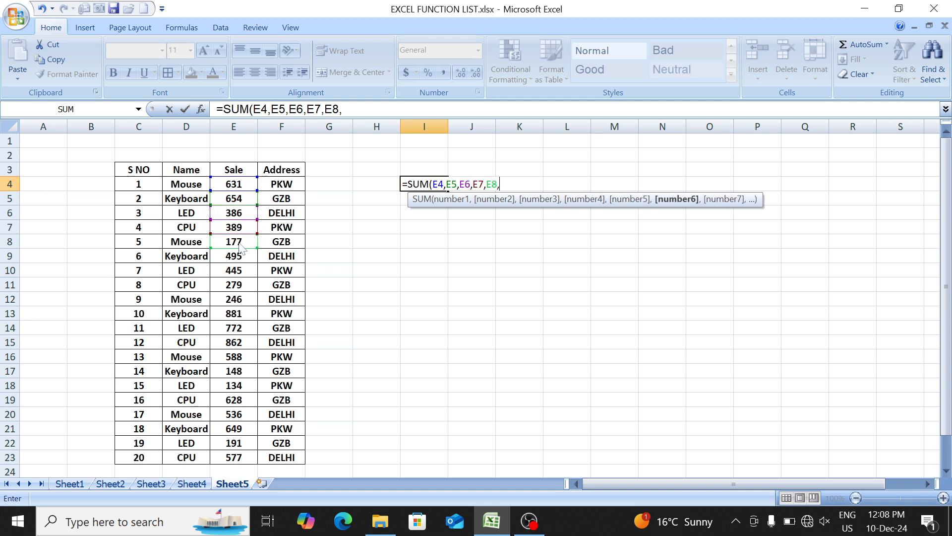
pyautogui.click(238, 284)
pyautogui.write(',')
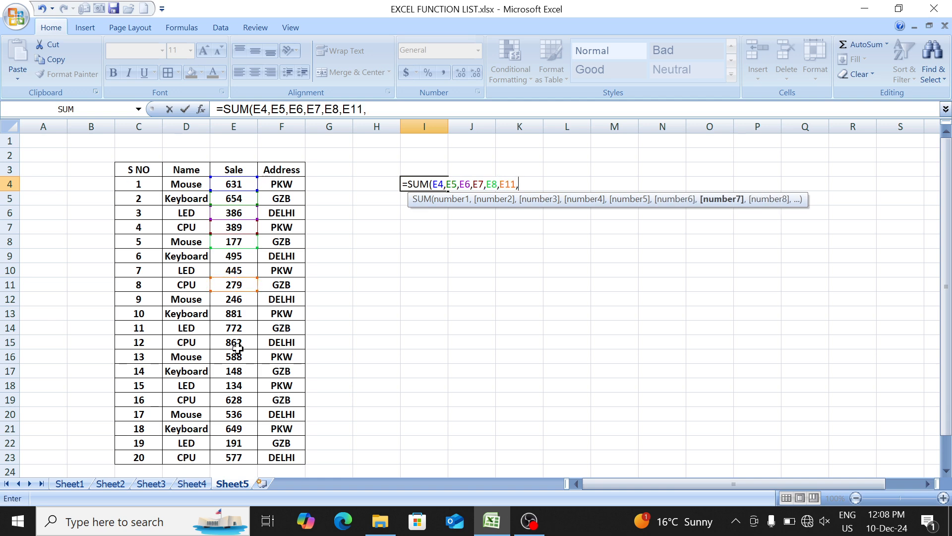
pyautogui.click(239, 356)
pyautogui.write(',')
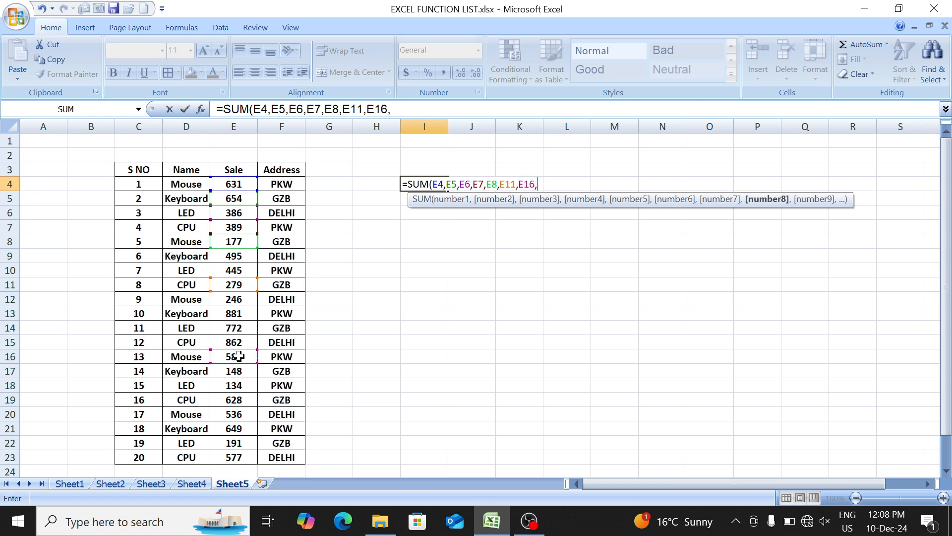
pyautogui.click(239, 382)
pyautogui.write(')')
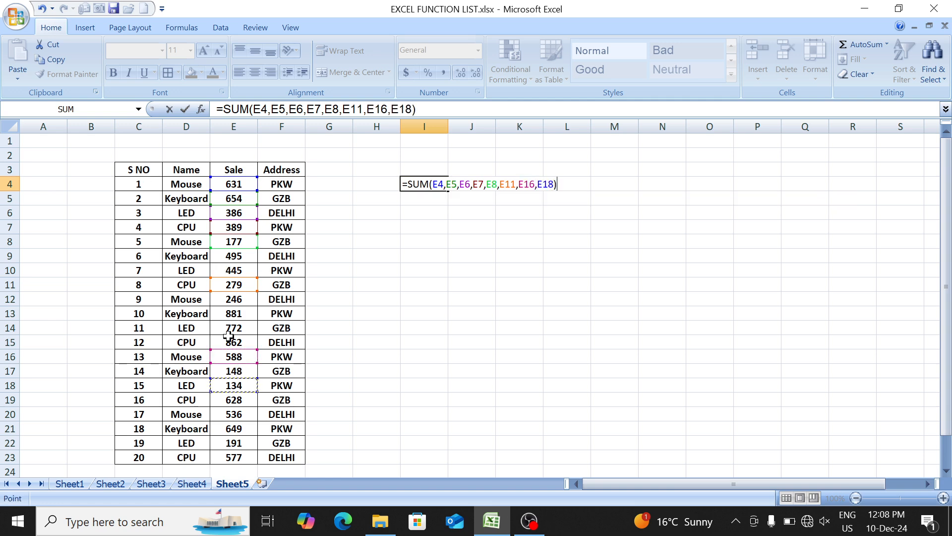
pyautogui.press('Return')
# - Enter =SUM(E4:E23) in I7 to total the entire Sale column
pyautogui.press('Down')
pyautogui.press('Down')
pyautogui.write('=sum')
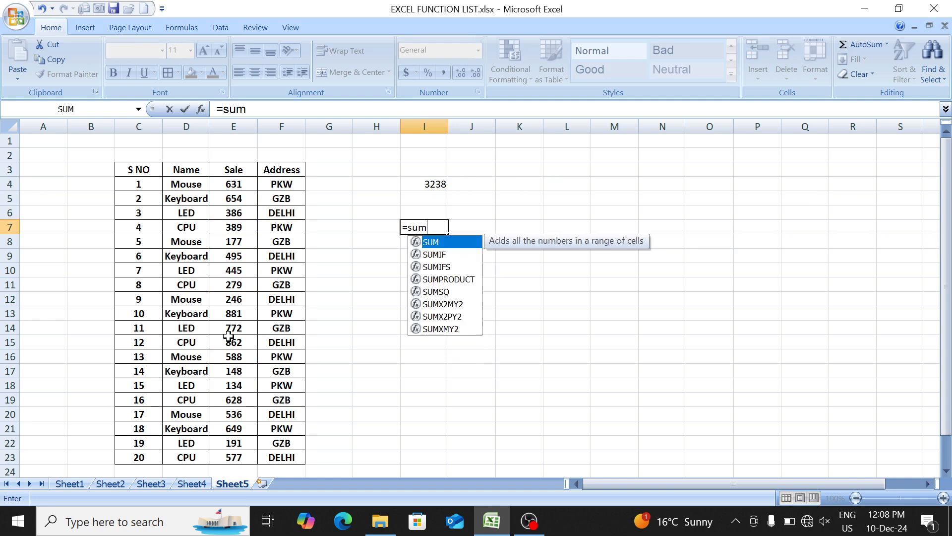
pyautogui.press('Tab')
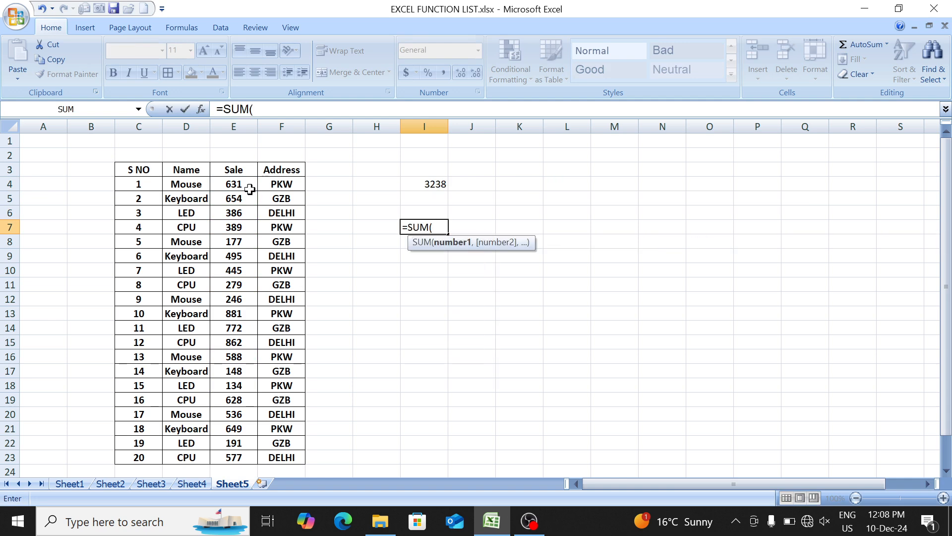
pyautogui.moveTo(233, 183); pyautogui.dragTo(237, 454)
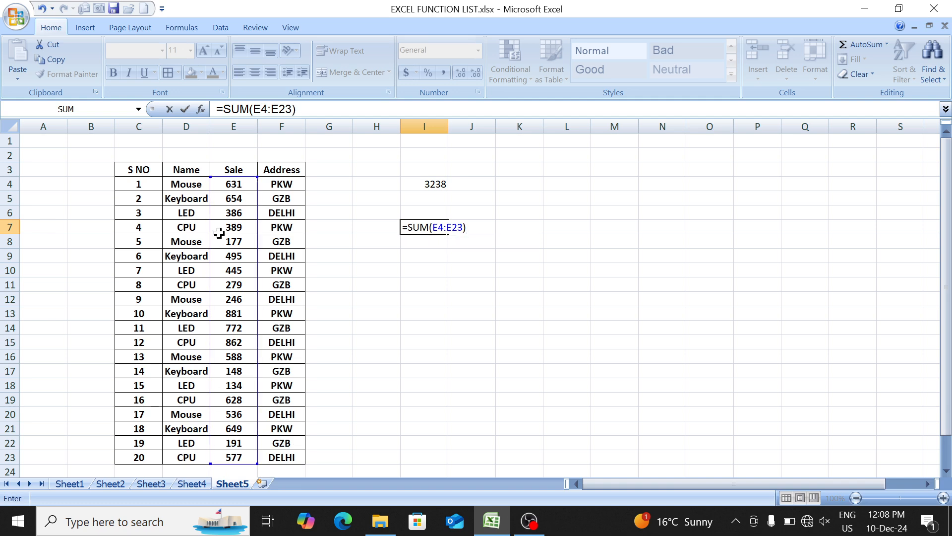
pyautogui.press('Return')
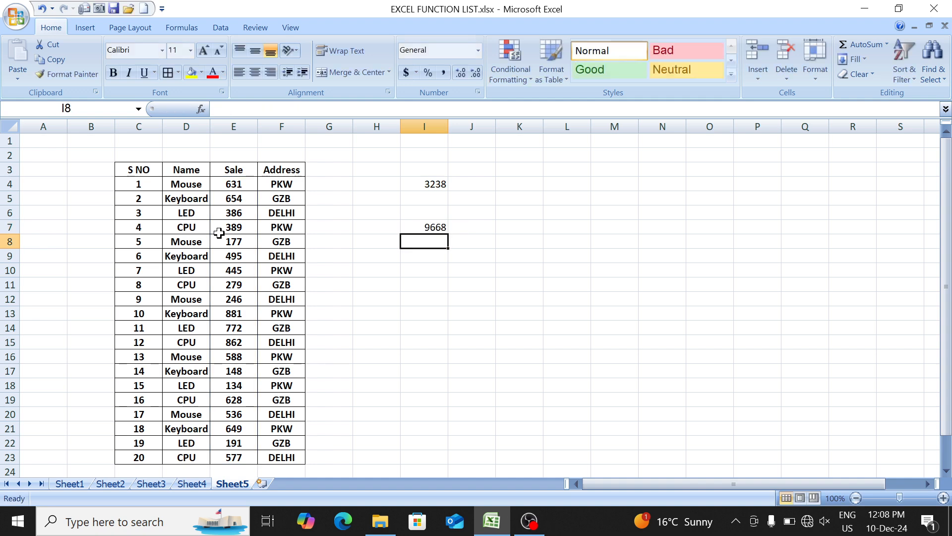
# - On Sheet4, enter =SUM(C4:H17) in K18 to total the whole number block and check the resulting formula
pyautogui.hotkey('ctrl', 'pageup')
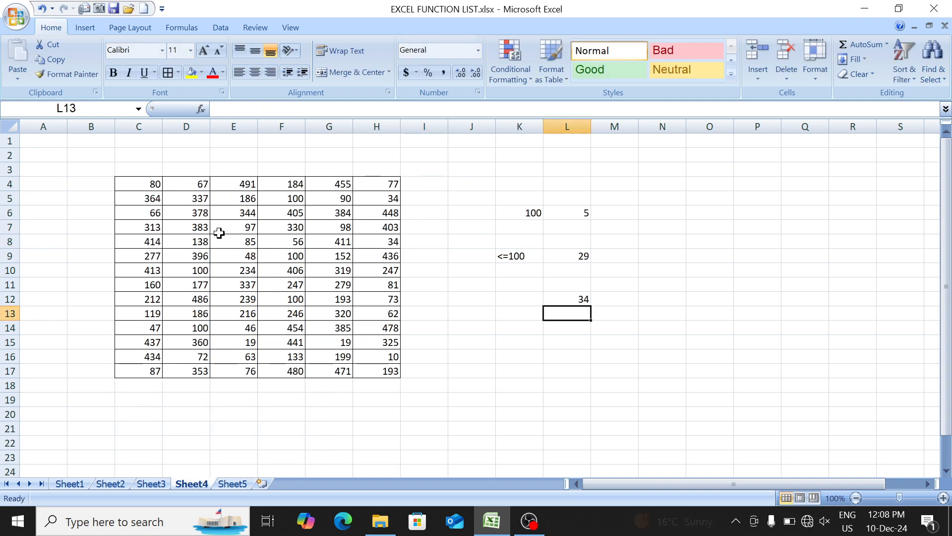
pyautogui.press('Down')
pyautogui.press('Down')
pyautogui.press('Down')
pyautogui.press('Left')
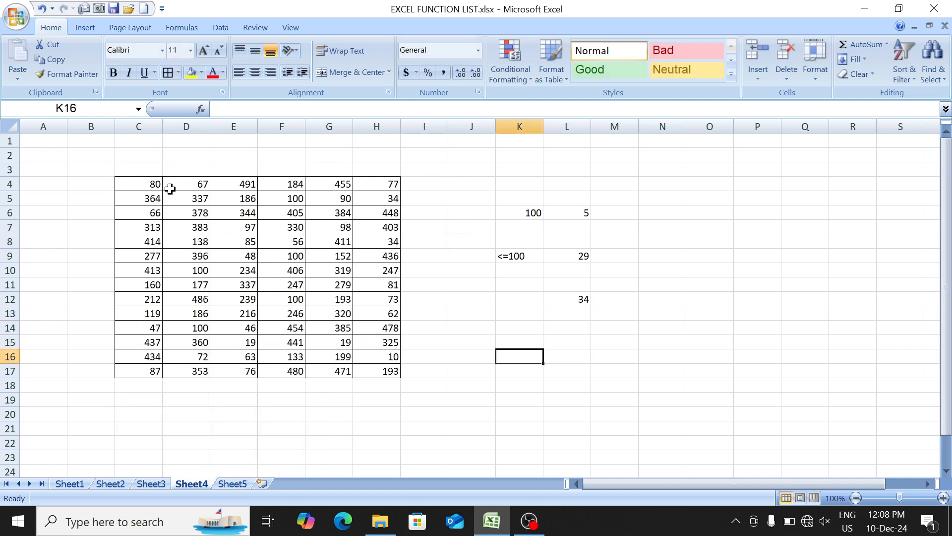
pyautogui.moveTo(143, 185); pyautogui.dragTo(374, 370)
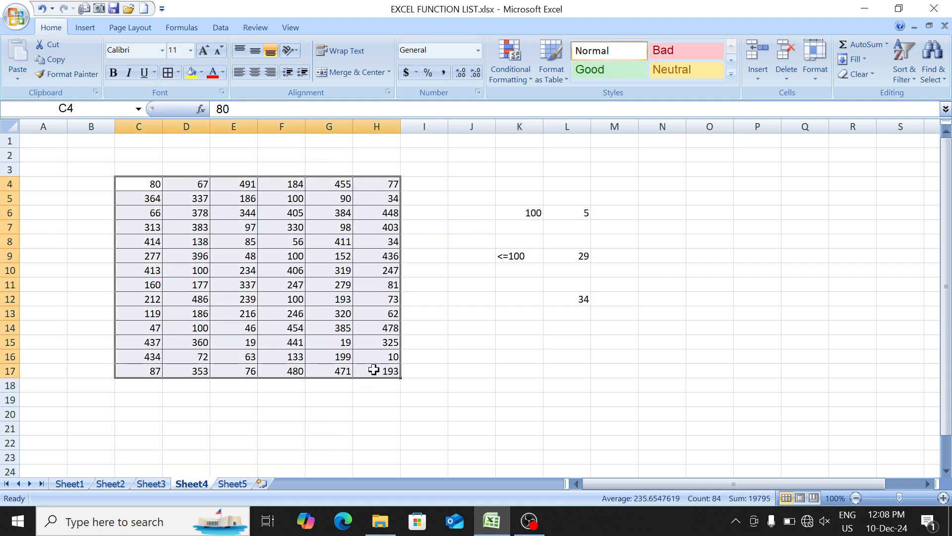
pyautogui.click(514, 385)
pyautogui.write('=SUM(')
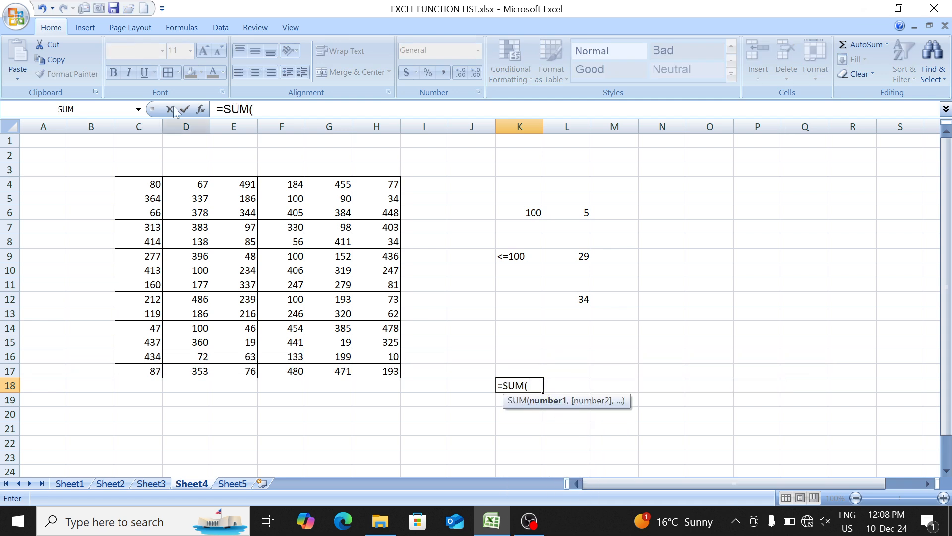
pyautogui.moveTo(137, 188); pyautogui.dragTo(373, 365)
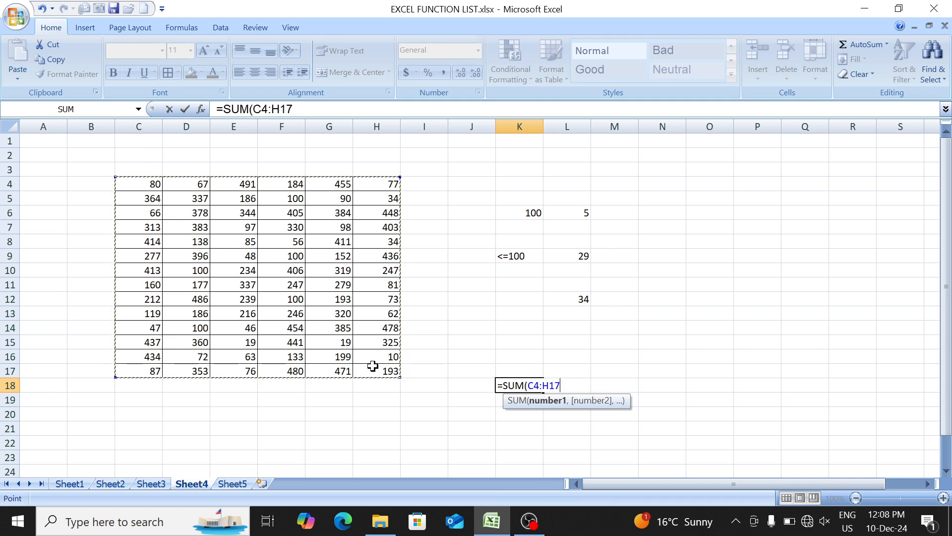
pyautogui.write(')')
pyautogui.press('Return')
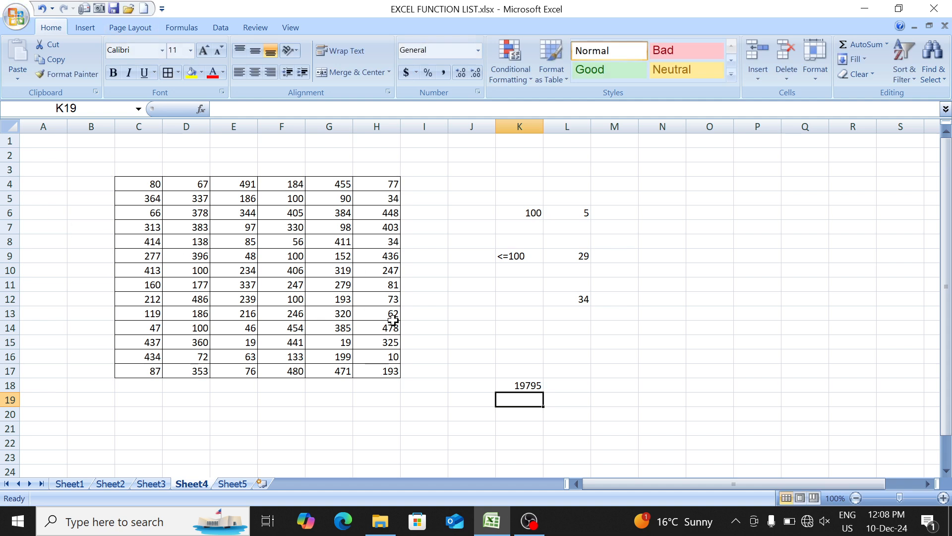
pyautogui.click(510, 386)
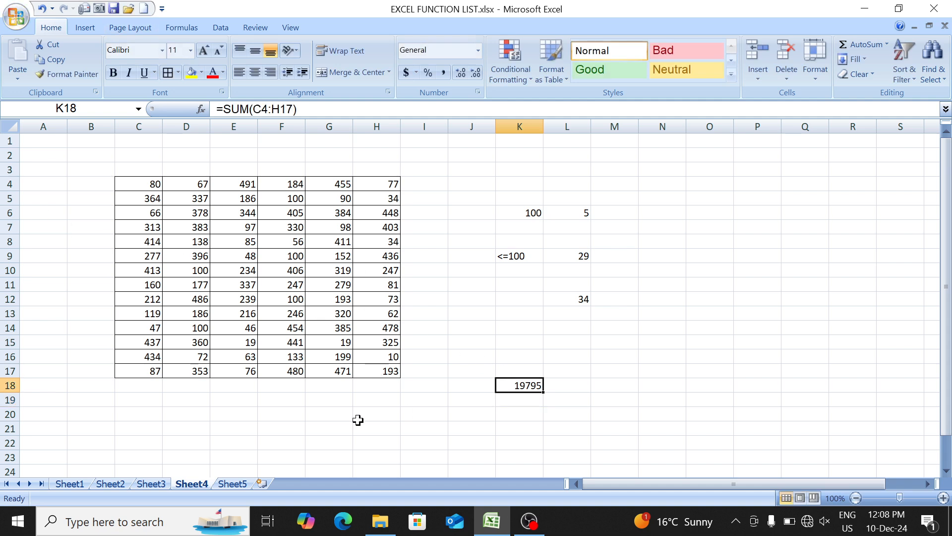
# - On Sheet5, examine the Mouse rows 4, 8 and 12 together with their Sale values
pyautogui.click(231, 484)
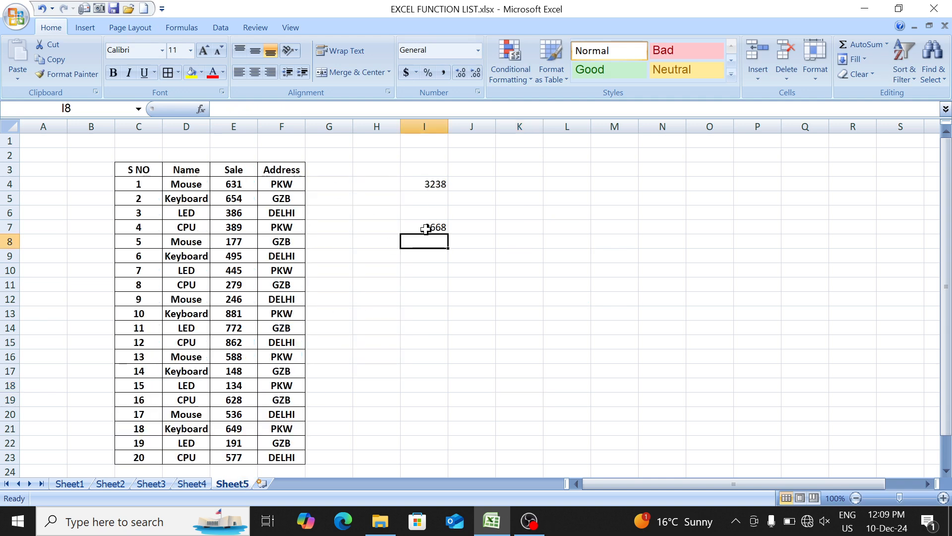
pyautogui.click(203, 186)
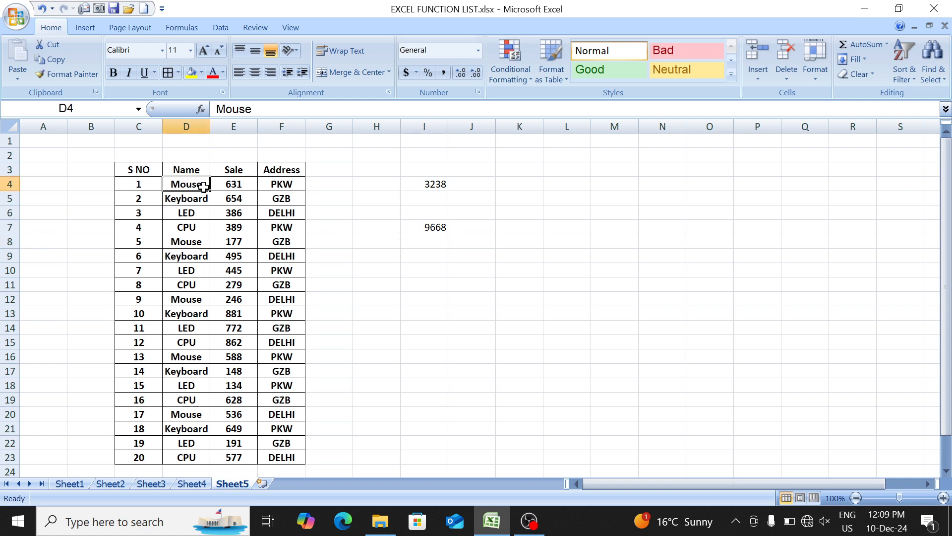
pyautogui.moveTo(204, 186); pyautogui.dragTo(214, 190)
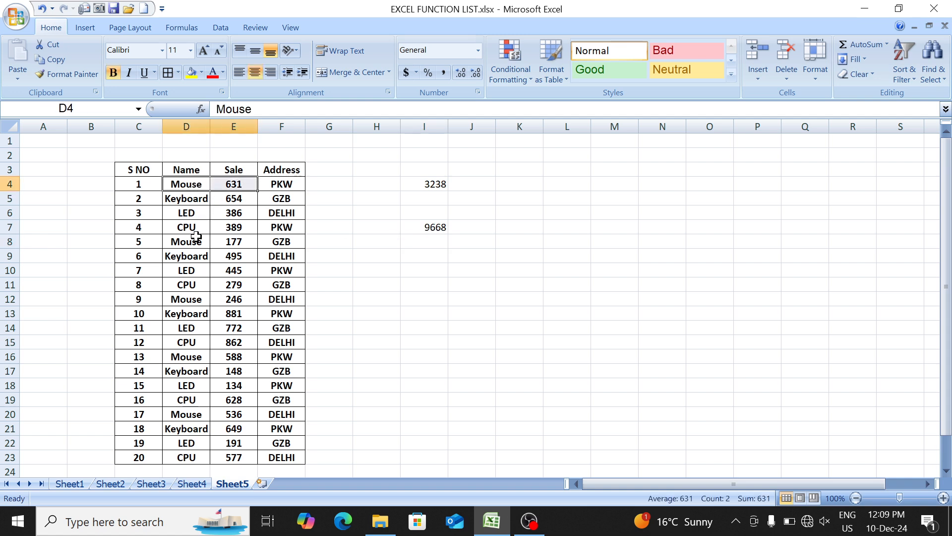
pyautogui.moveTo(194, 240); pyautogui.dragTo(219, 245)
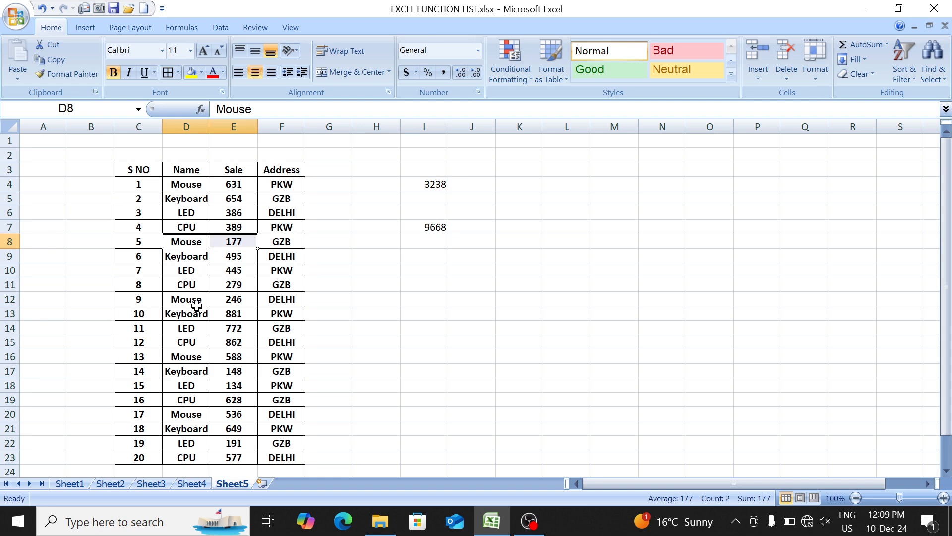
pyautogui.moveTo(195, 300); pyautogui.dragTo(223, 313)
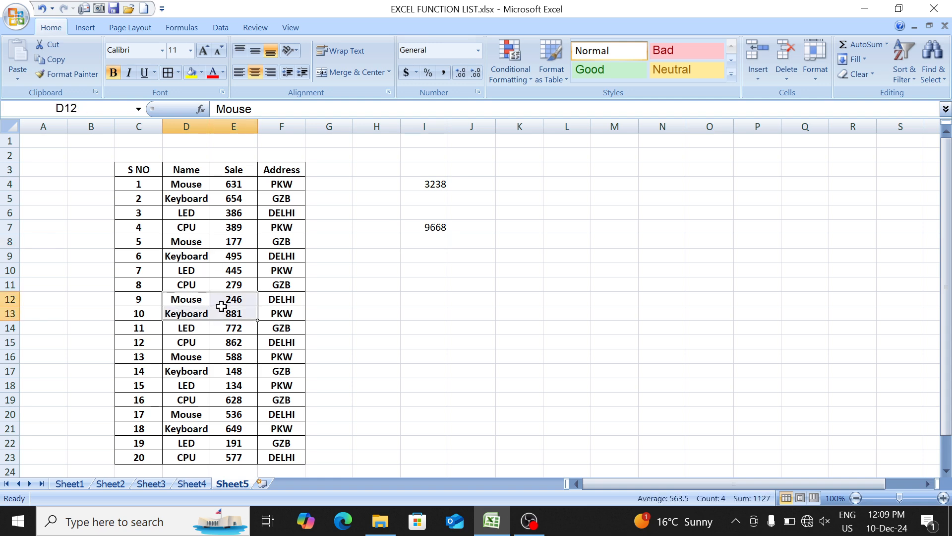
pyautogui.click(427, 296)
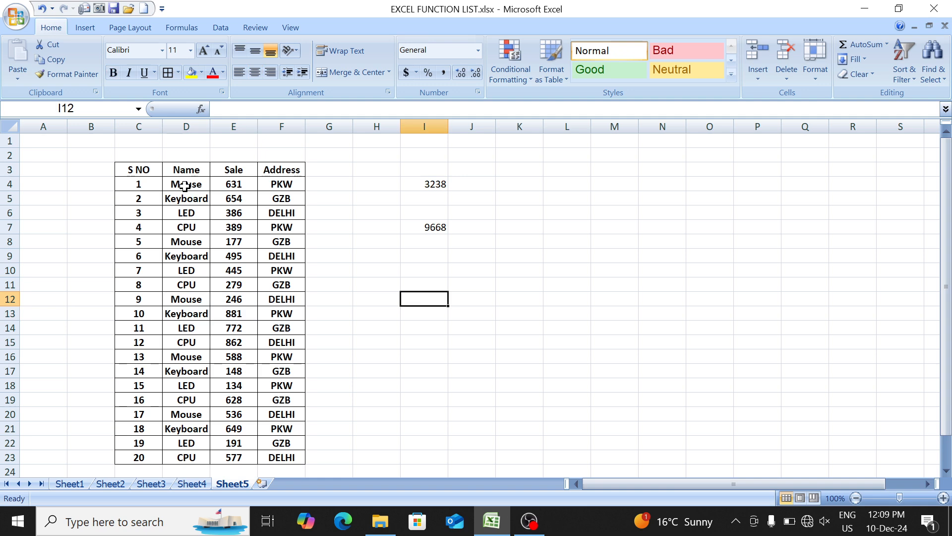
pyautogui.moveTo(185, 186); pyautogui.dragTo(217, 185)
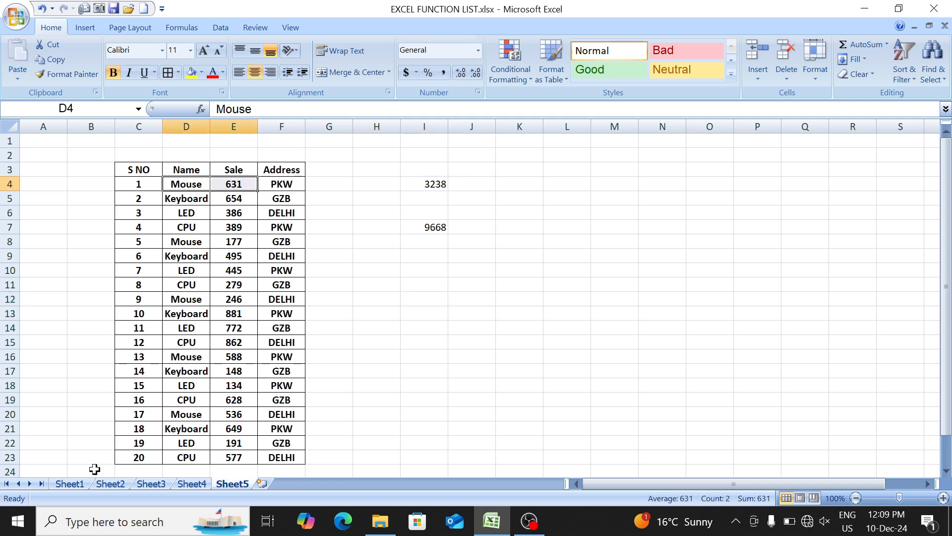
# - Look up SUMIF in the Sheet1 function list and review the Mouse sales in Sheet5 rows 4, 8 and 12
pyautogui.click(82, 480)
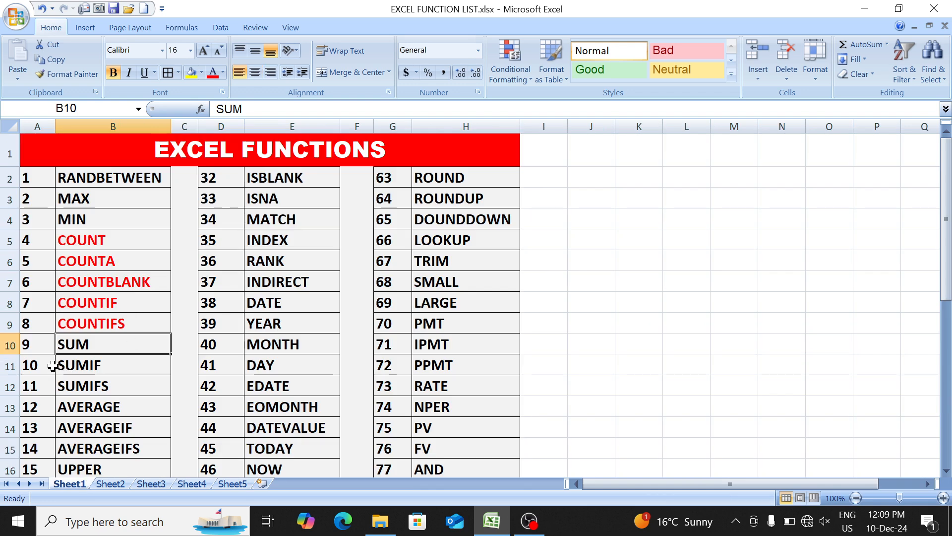
pyautogui.moveTo(47, 365); pyautogui.dragTo(69, 365)
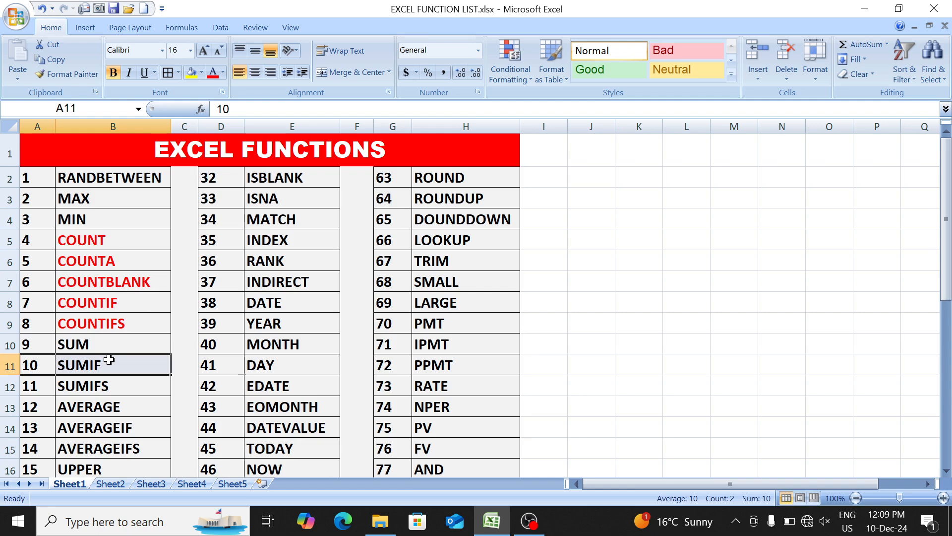
pyautogui.click(233, 484)
pyautogui.moveTo(185, 186); pyautogui.dragTo(213, 185)
pyautogui.moveTo(200, 243); pyautogui.dragTo(229, 245)
pyautogui.moveTo(201, 298); pyautogui.dragTo(221, 297)
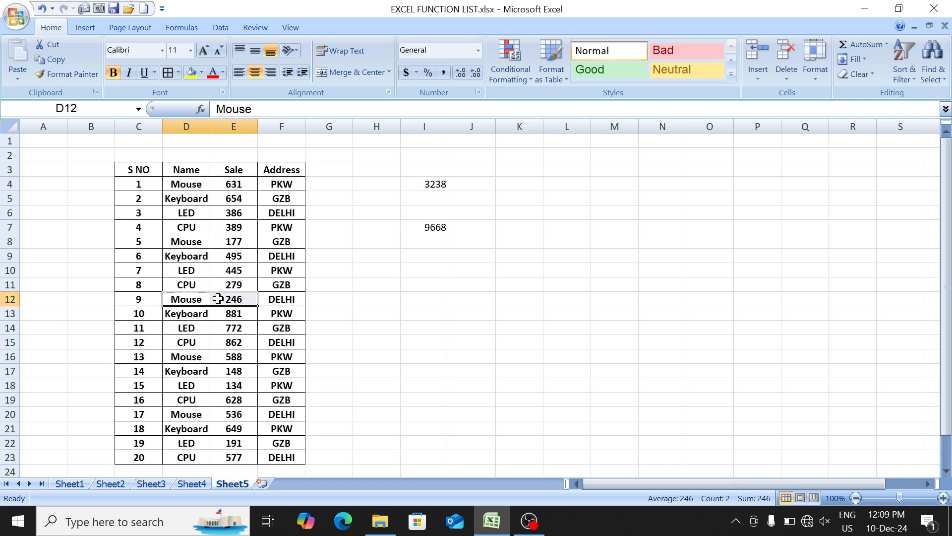
# - Enter the criterion mouse in H11 and start a SUMIF formula in I11
pyautogui.click(364, 282)
pyautogui.write('mo')
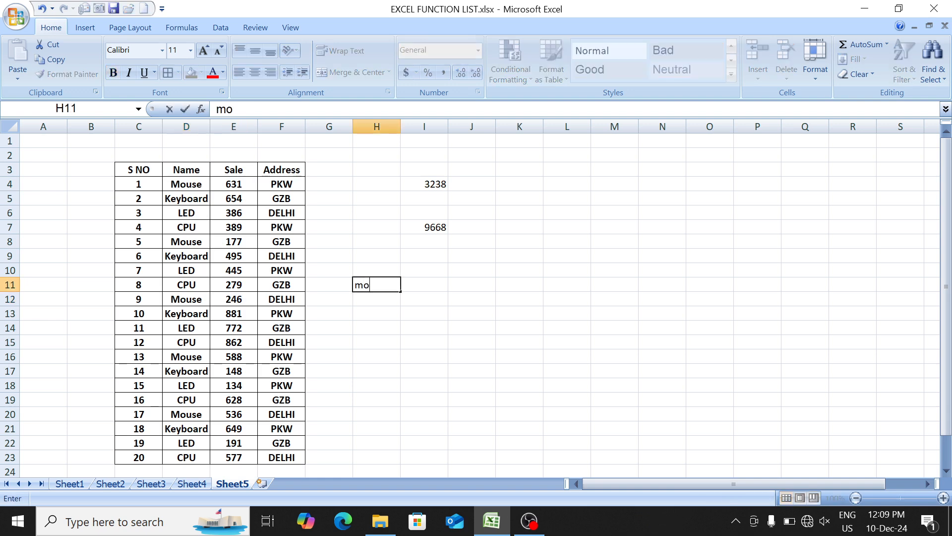
pyautogui.write('use')
pyautogui.press('Tab')
pyautogui.write('=')
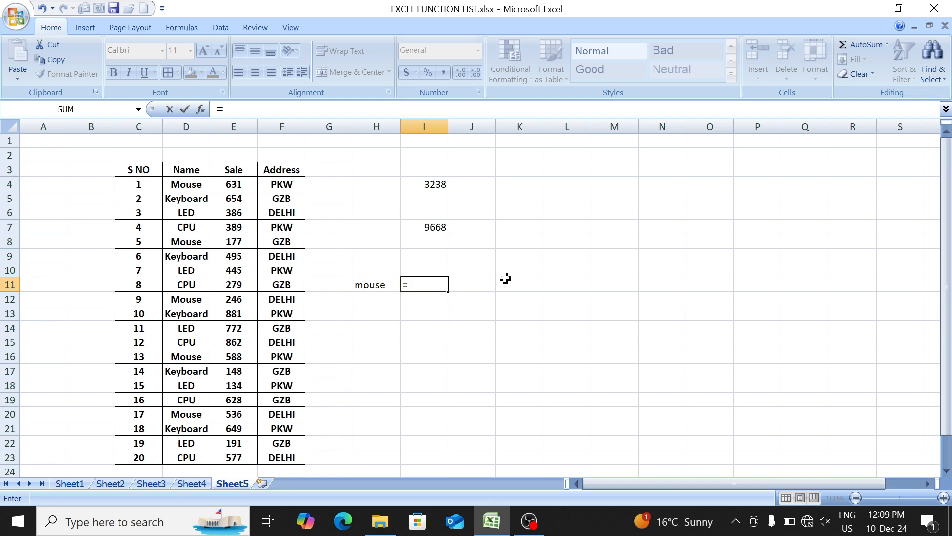
pyautogui.write('sumif')
pyautogui.press('Tab')
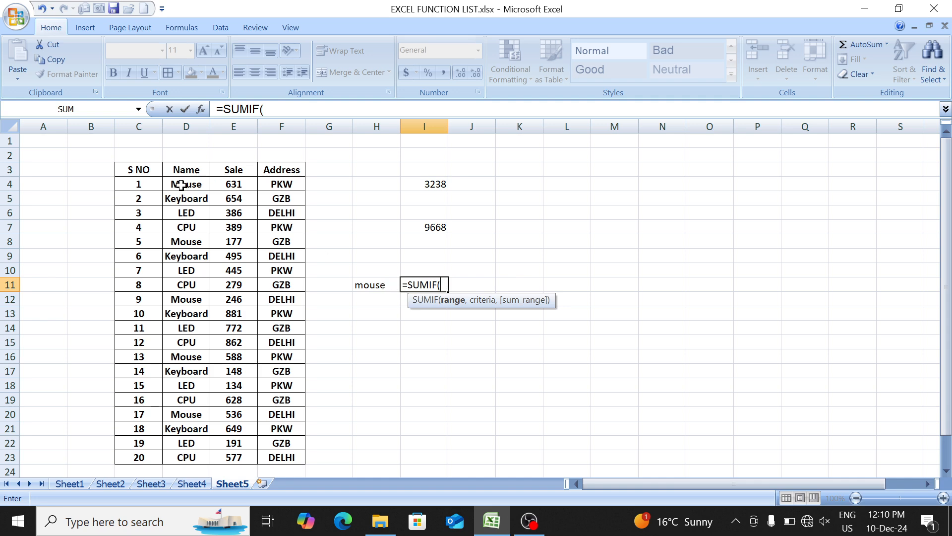
# - Complete I11 as =SUMIF(D4:D23,H11,E4:E23) and compare it with the Mouse sales in rows 4, 8 and 12
pyautogui.moveTo(181, 185); pyautogui.dragTo(188, 452)
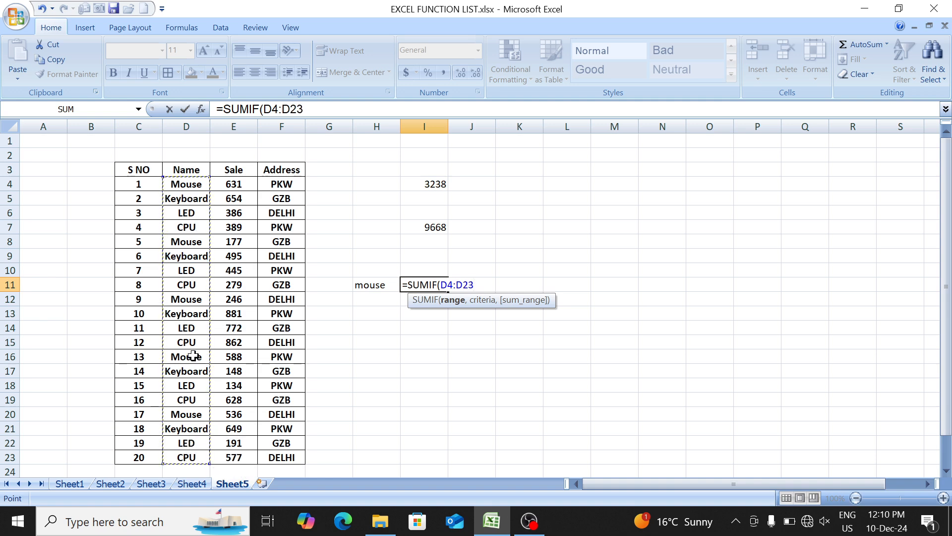
pyautogui.write(',')
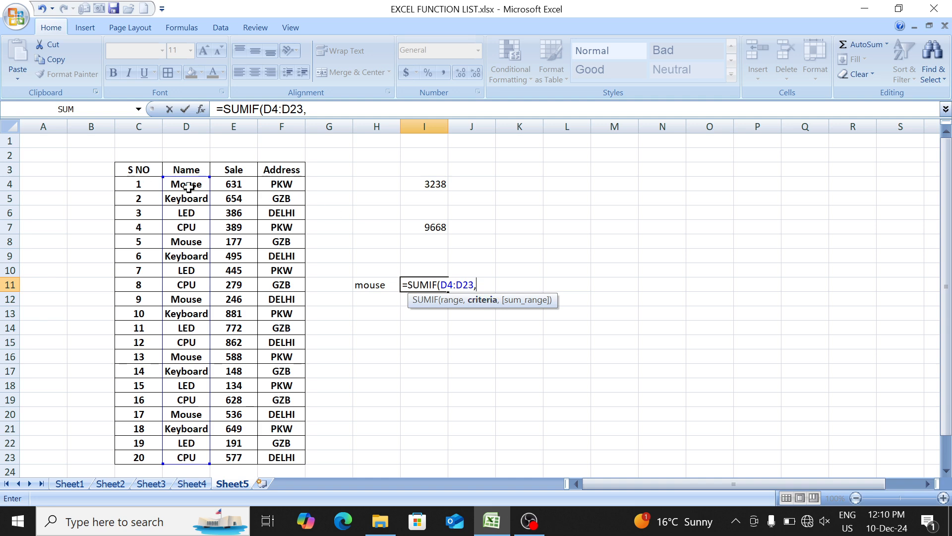
pyautogui.click(376, 286)
pyautogui.write(',')
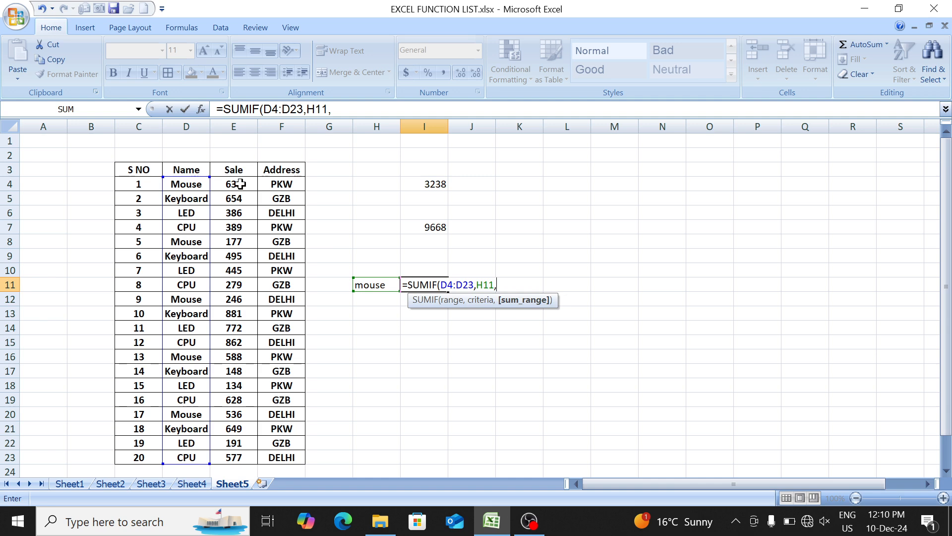
pyautogui.moveTo(240, 184); pyautogui.dragTo(240, 461)
pyautogui.write(')')
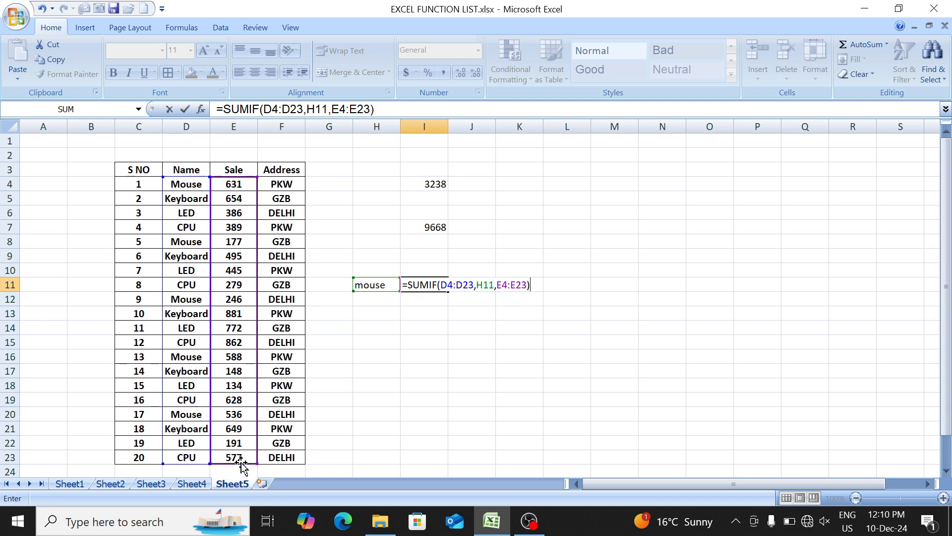
pyautogui.press('Return')
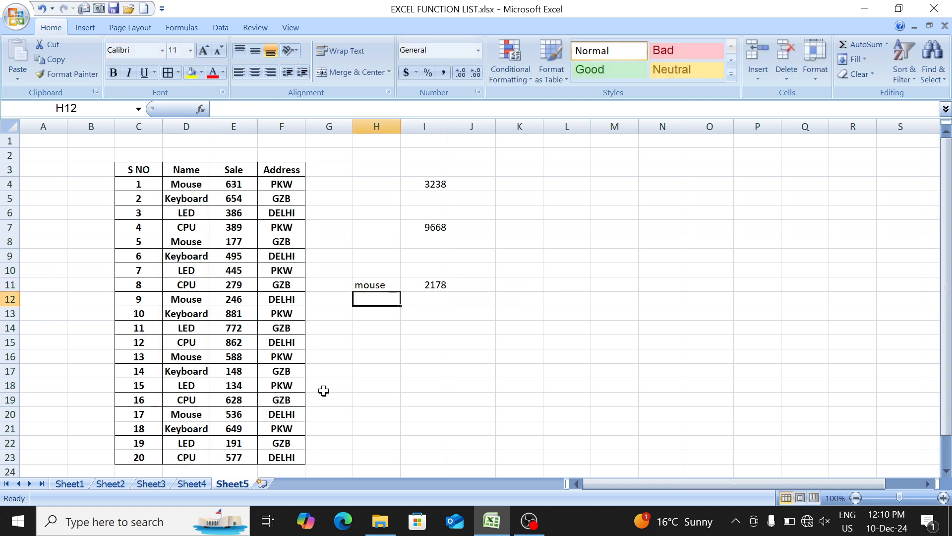
pyautogui.moveTo(193, 183); pyautogui.dragTo(224, 186)
pyautogui.moveTo(196, 241); pyautogui.dragTo(223, 241)
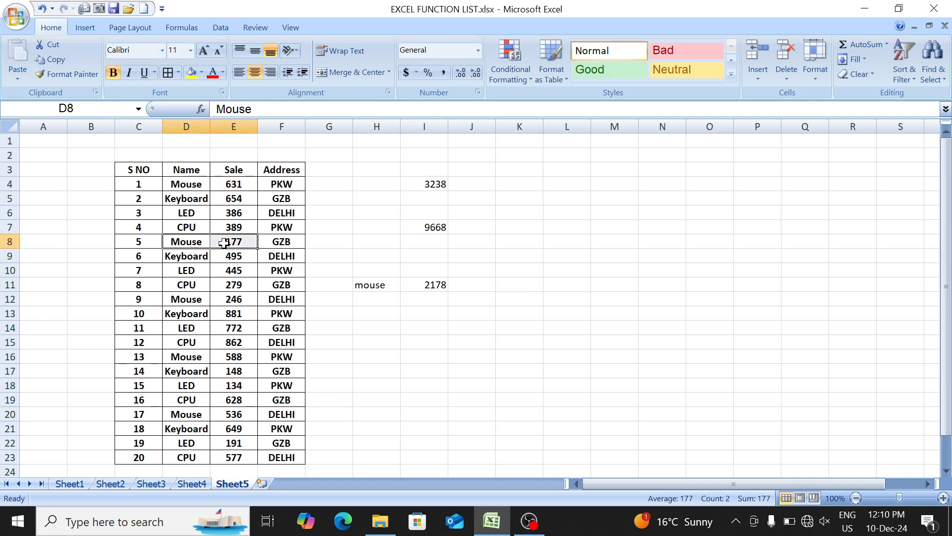
pyautogui.moveTo(202, 300); pyautogui.dragTo(223, 301)
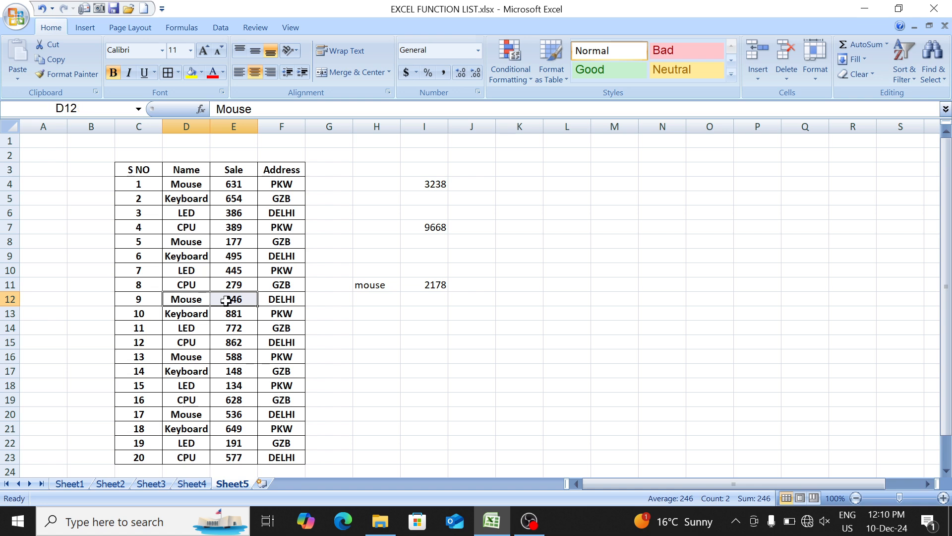
# - Change the SUMIF criterion in H11 to cpu and then to led
pyautogui.click(372, 285)
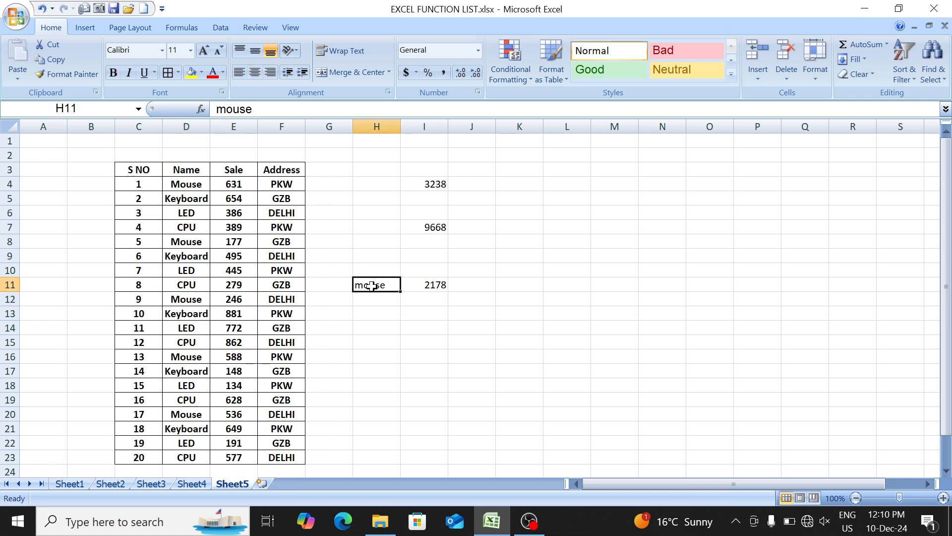
pyautogui.write('cpu')
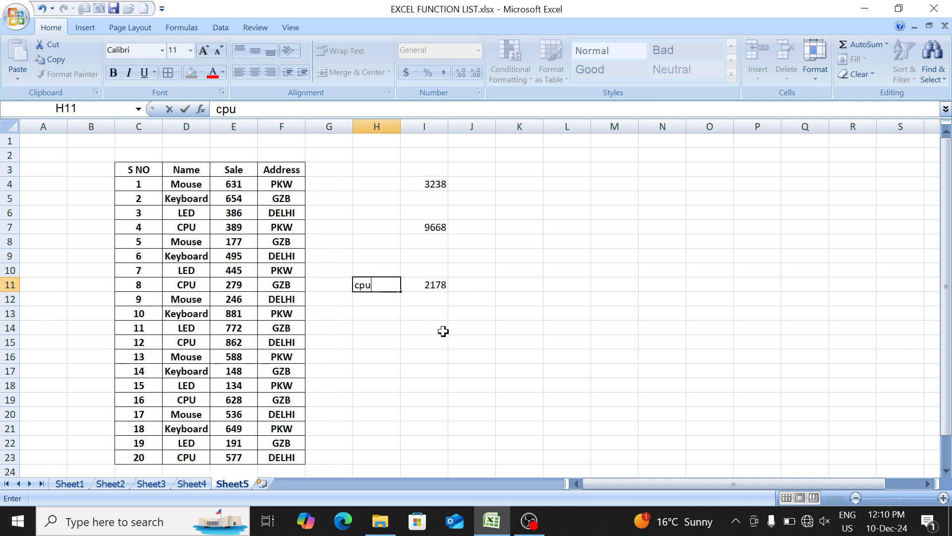
pyautogui.press('Return')
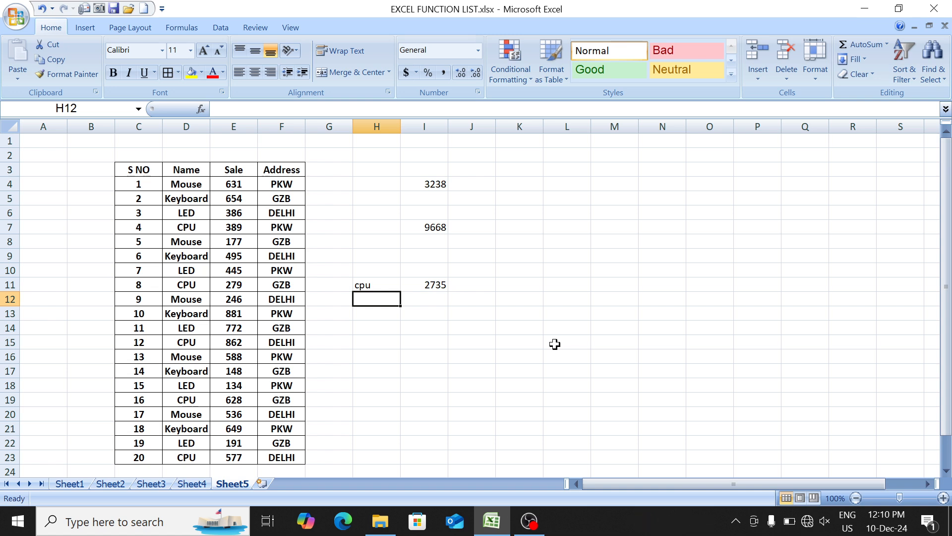
pyautogui.press('Up')
pyautogui.press('BackSpace')
pyautogui.press('Return')
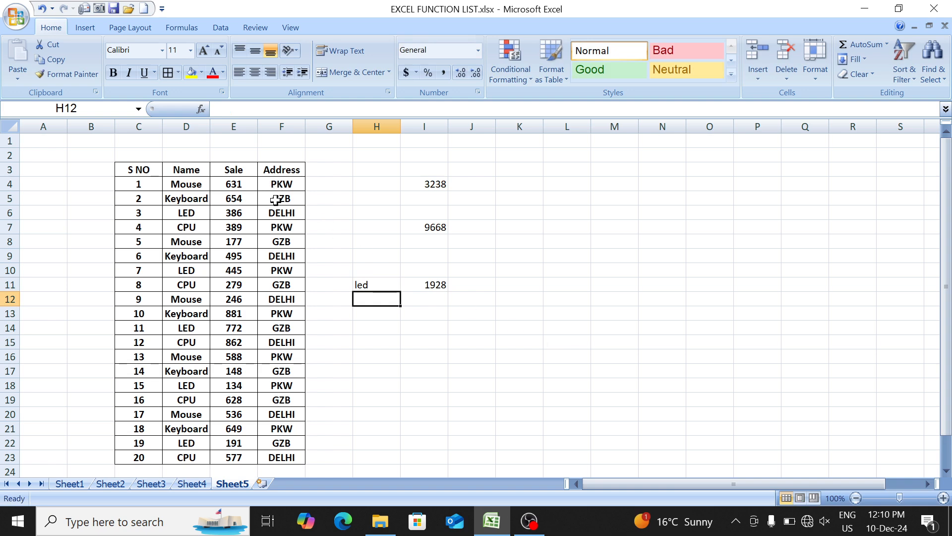
# - Review the GZB rows with their Sale values and enter gzb as a criterion in H14
pyautogui.moveTo(276, 199); pyautogui.dragTo(234, 197)
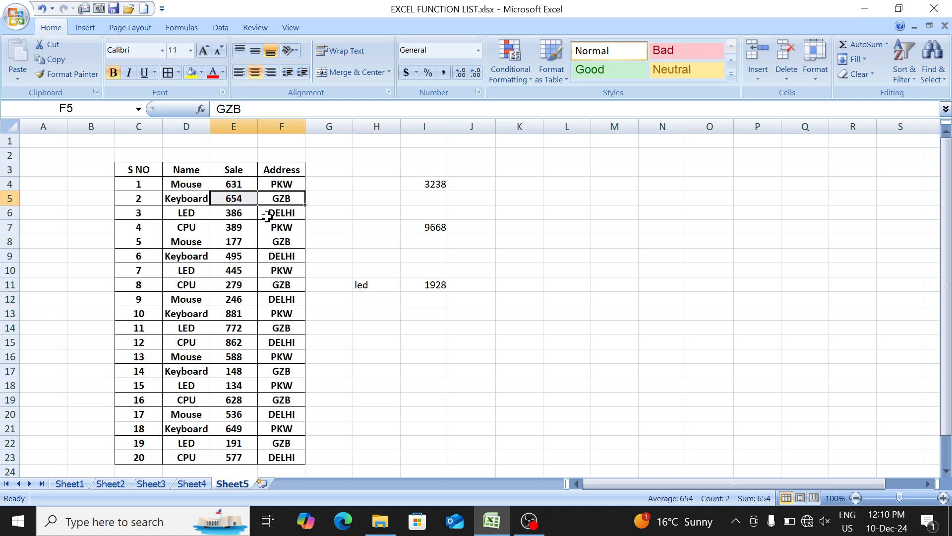
pyautogui.click(272, 237)
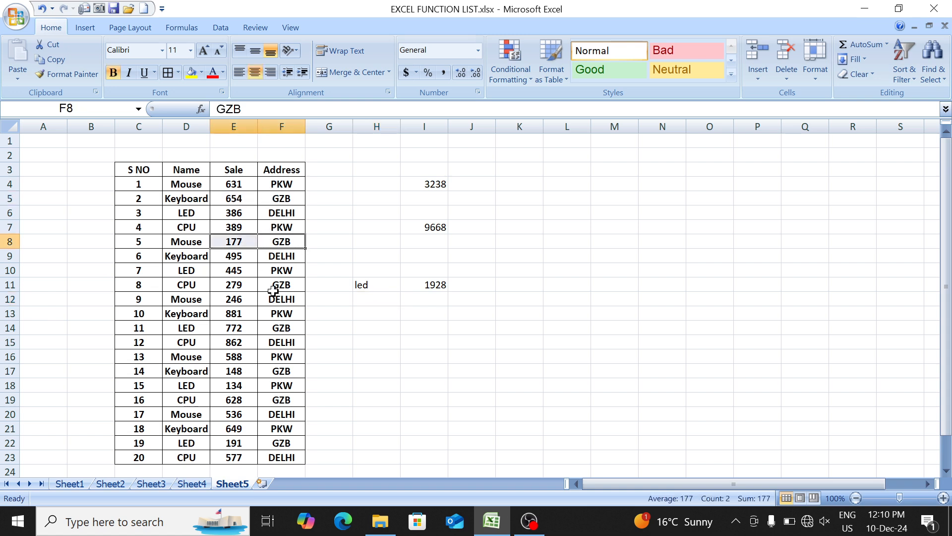
pyautogui.moveTo(273, 286); pyautogui.dragTo(254, 286)
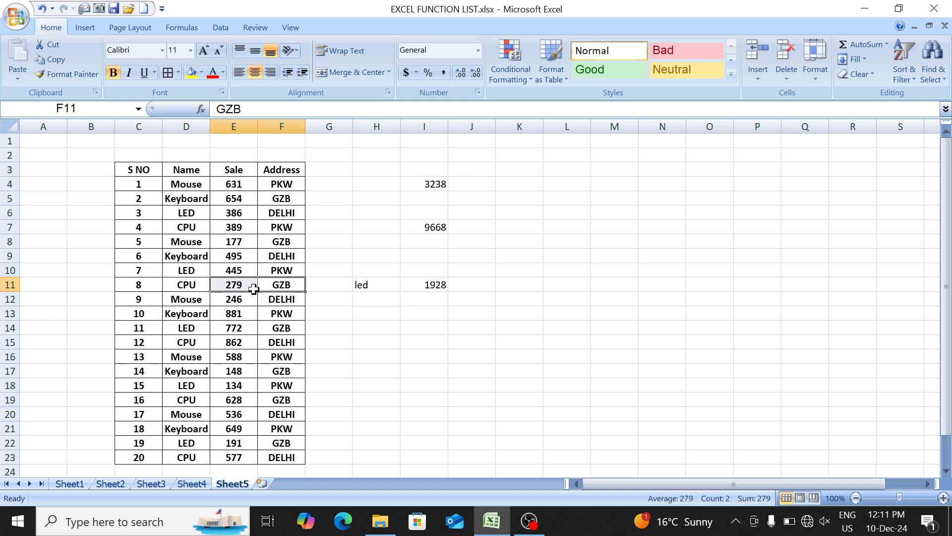
pyautogui.click(281, 329)
pyautogui.doubleClick(362, 329)
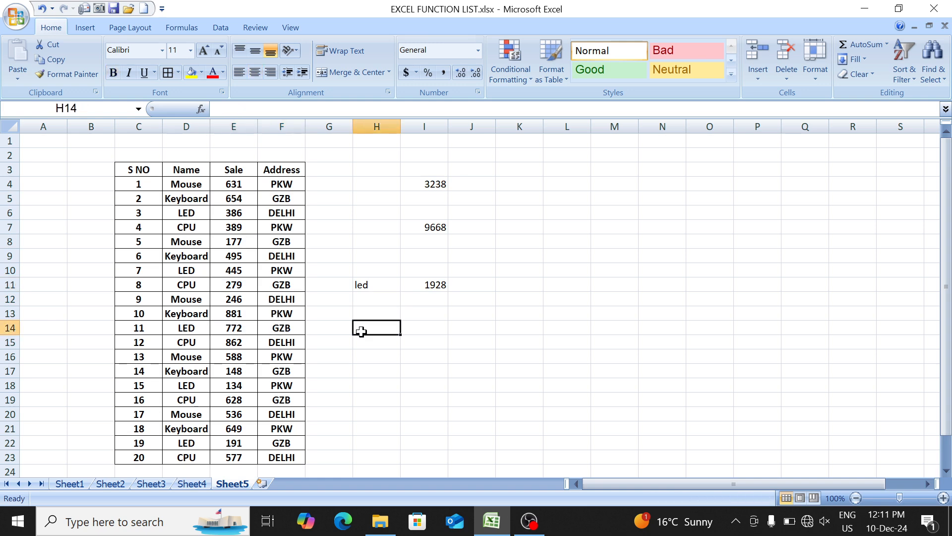
pyautogui.write('gzb')
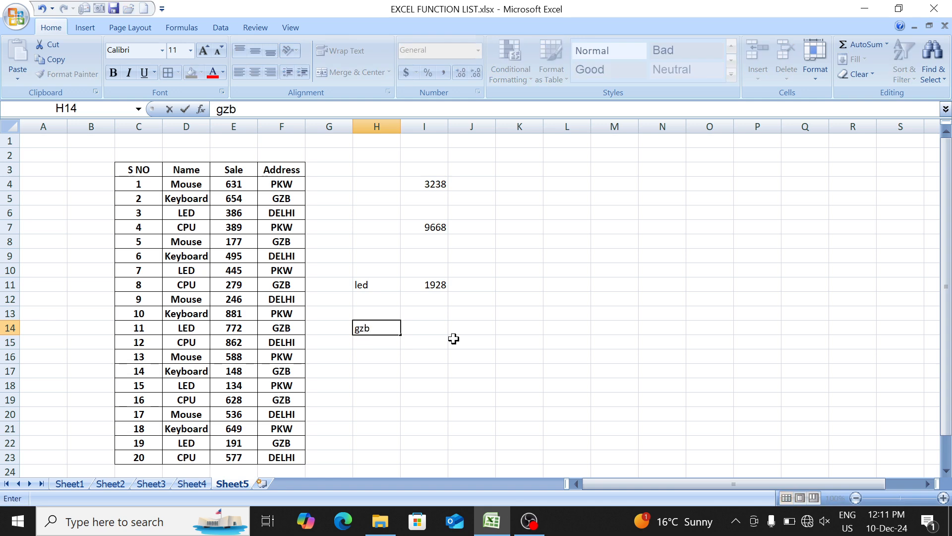
# - Enter =SUMIF(F4:F23,H14,E4:E23) in I14 to total the sales for the address in H14
pyautogui.press('Tab')
pyautogui.write('=sum')
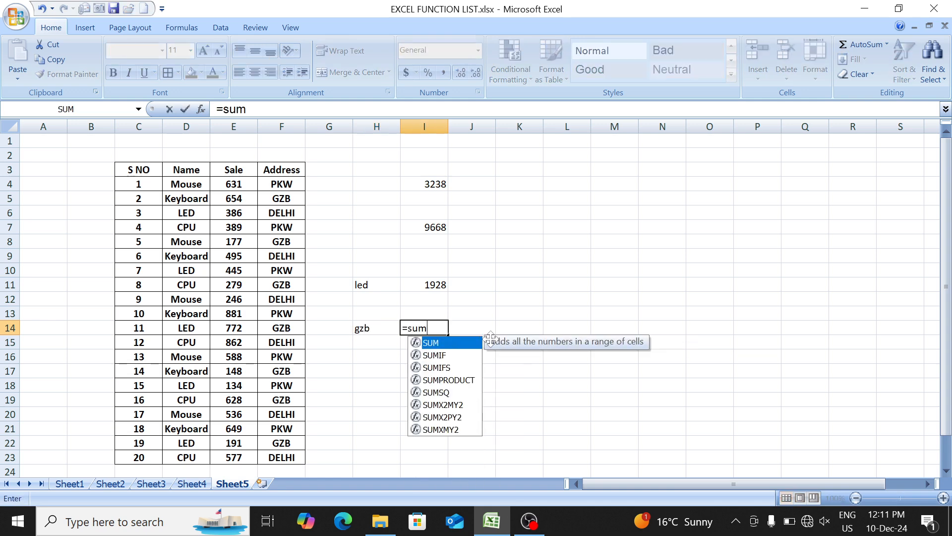
pyautogui.write('if')
pyautogui.press('Tab')
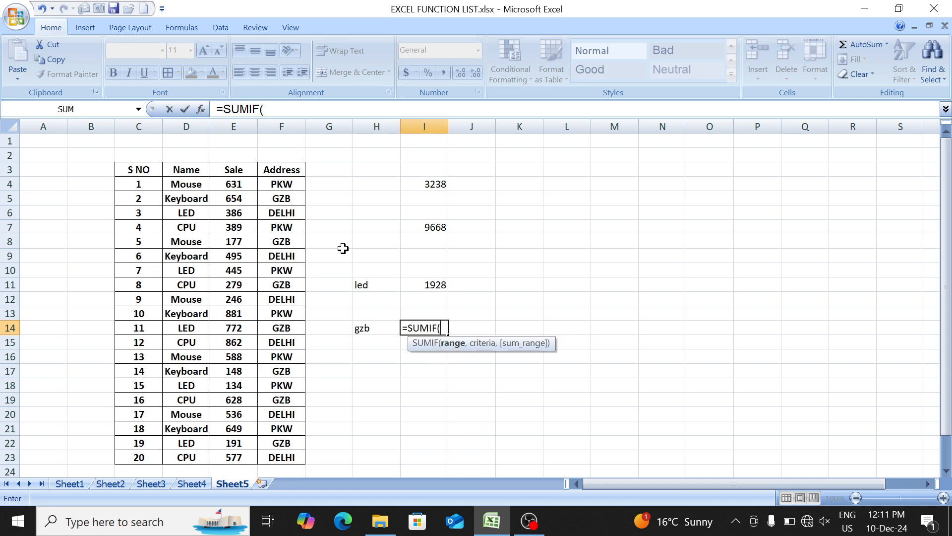
pyautogui.moveTo(283, 184); pyautogui.dragTo(283, 453)
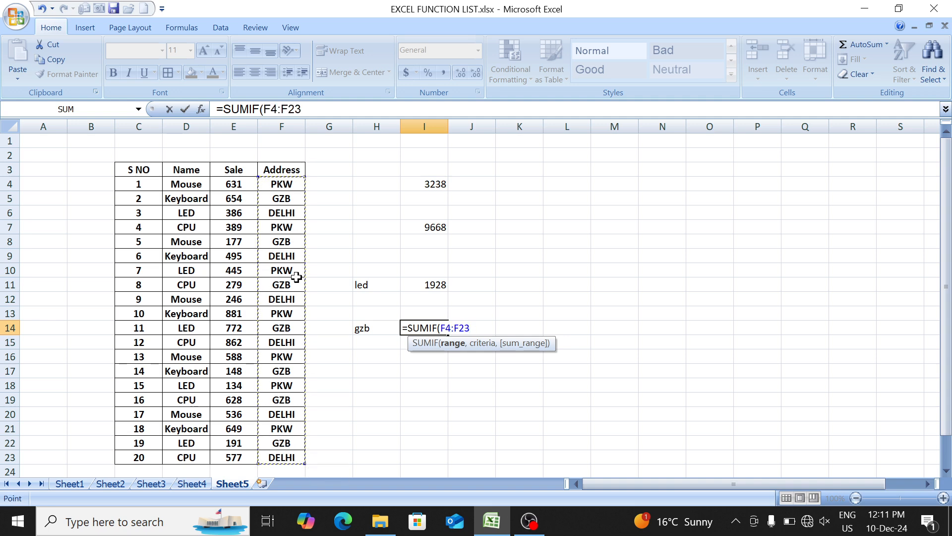
pyautogui.write(',')
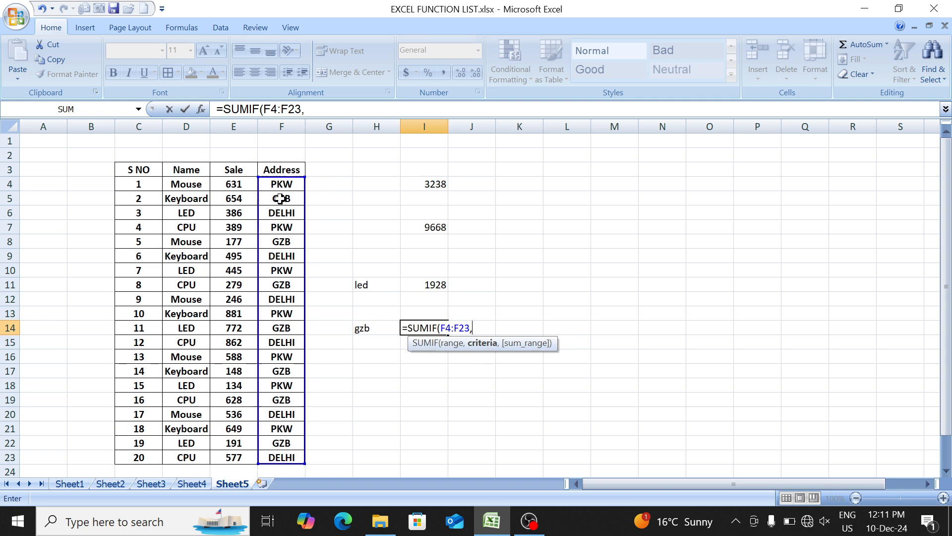
pyautogui.click(376, 326)
pyautogui.write(',')
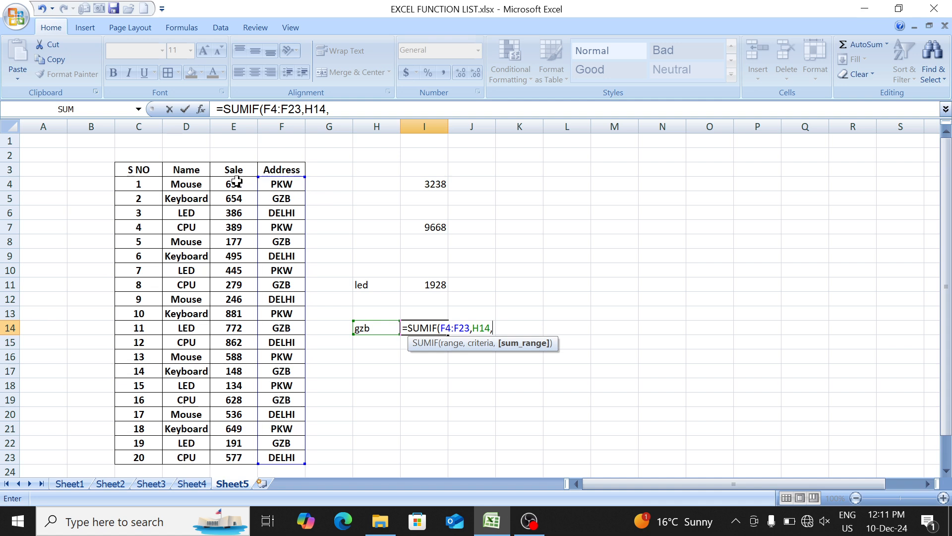
pyautogui.moveTo(231, 186); pyautogui.dragTo(242, 455)
pyautogui.write(')')
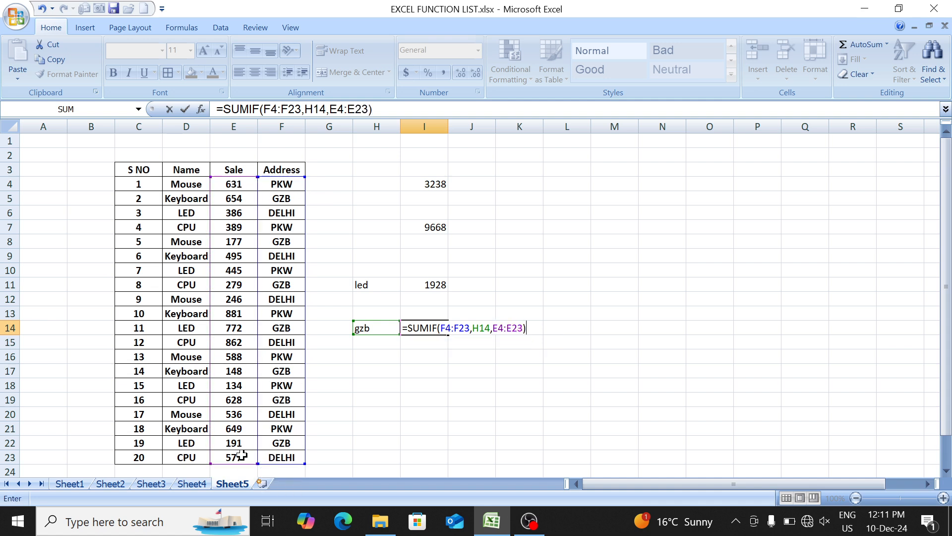
pyautogui.press('Return')
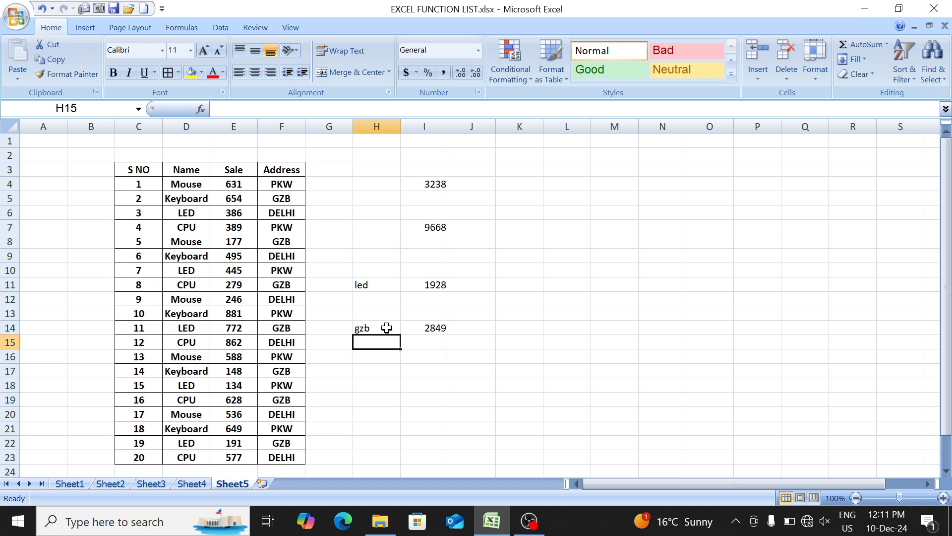
# - Change the address criterion in H14 to delhi
pyautogui.moveTo(386, 328); pyautogui.dragTo(435, 327)
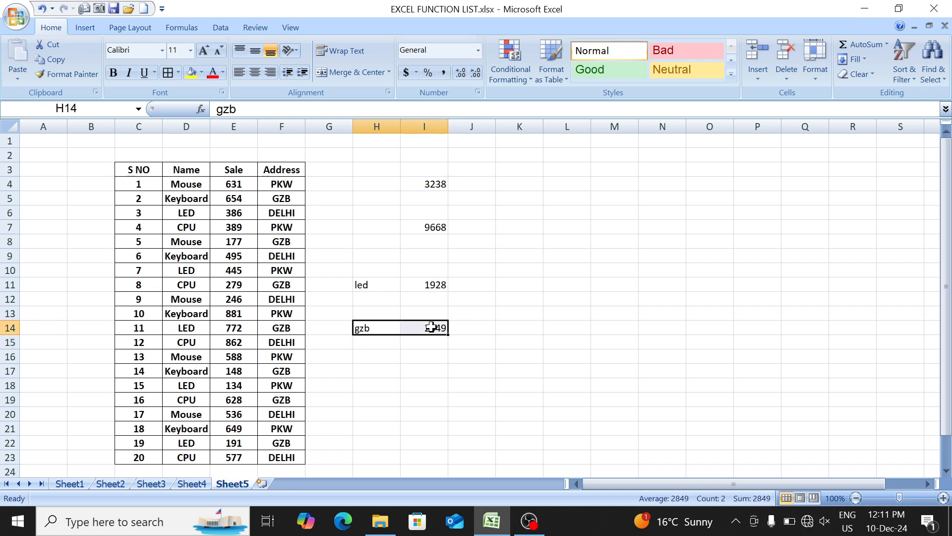
pyautogui.click(380, 328)
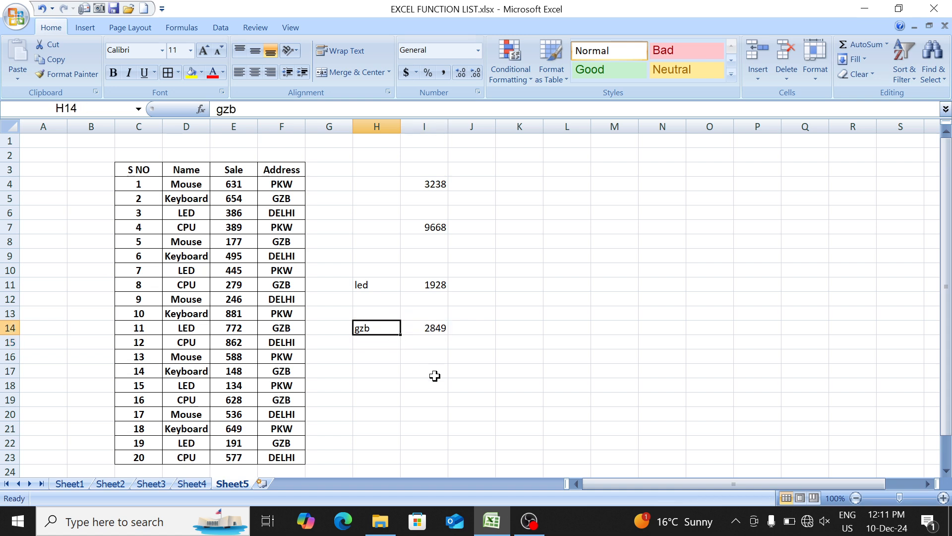
pyautogui.write('delhi')
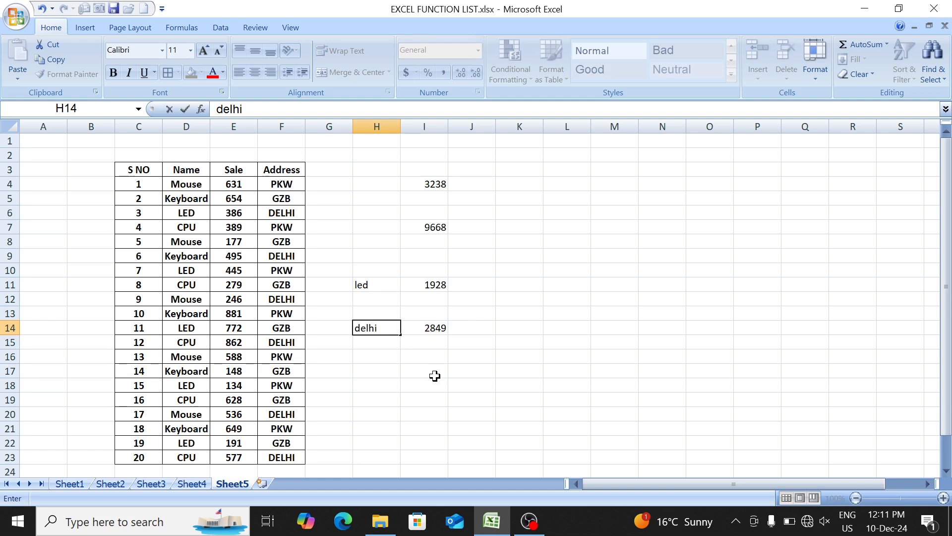
pyautogui.press('Return')
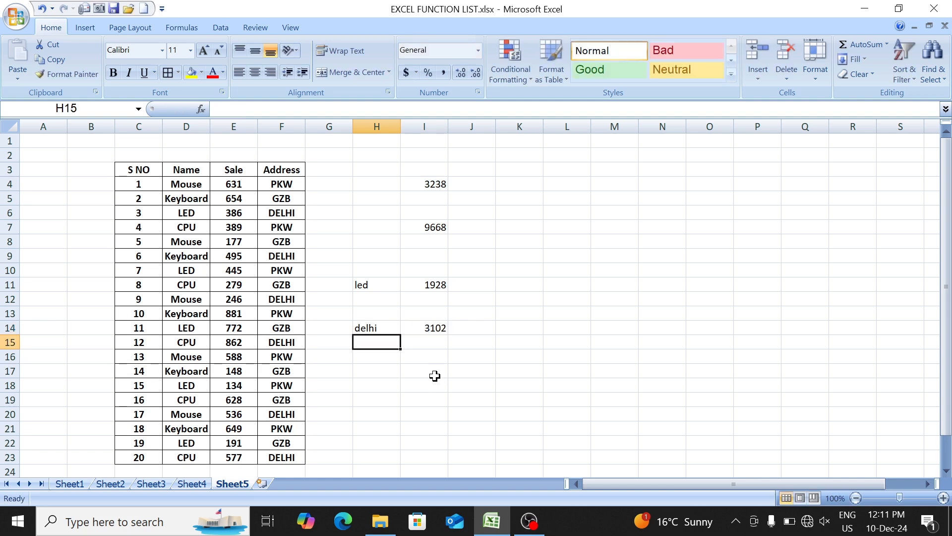
# - Copy the first four Name and Sale entries, D4:E7, to the block starting at L6
pyautogui.press('Up')
pyautogui.press('Up')
pyautogui.press('Up')
pyautogui.press('Up')
pyautogui.press('Up')
pyautogui.press('Up')
pyautogui.press('Up')
pyautogui.press('Left')
pyautogui.press('Up')
pyautogui.press('Left')
pyautogui.press('Left')
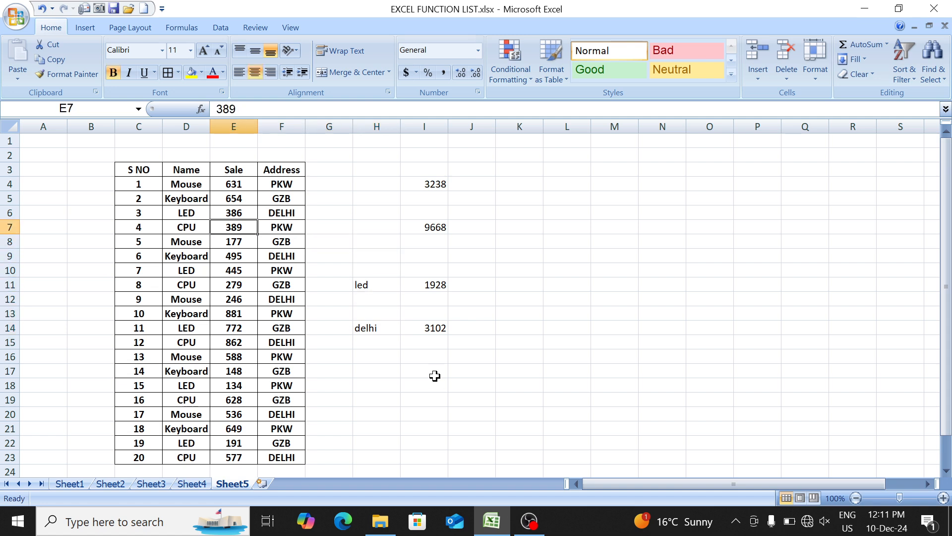
pyautogui.press('Left')
pyautogui.press('Up')
pyautogui.press('Up')
pyautogui.press('Right')
pyautogui.press('Right')
pyautogui.press('Right')
pyautogui.press('Up')
pyautogui.press('Right')
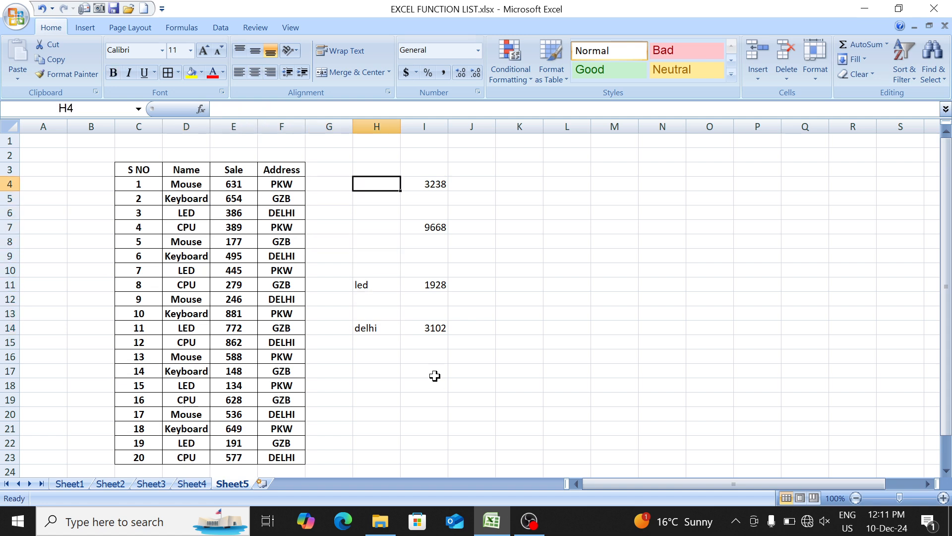
pyautogui.press('Left')
pyautogui.press('Left')
pyautogui.press('Left')
pyautogui.press('Left')
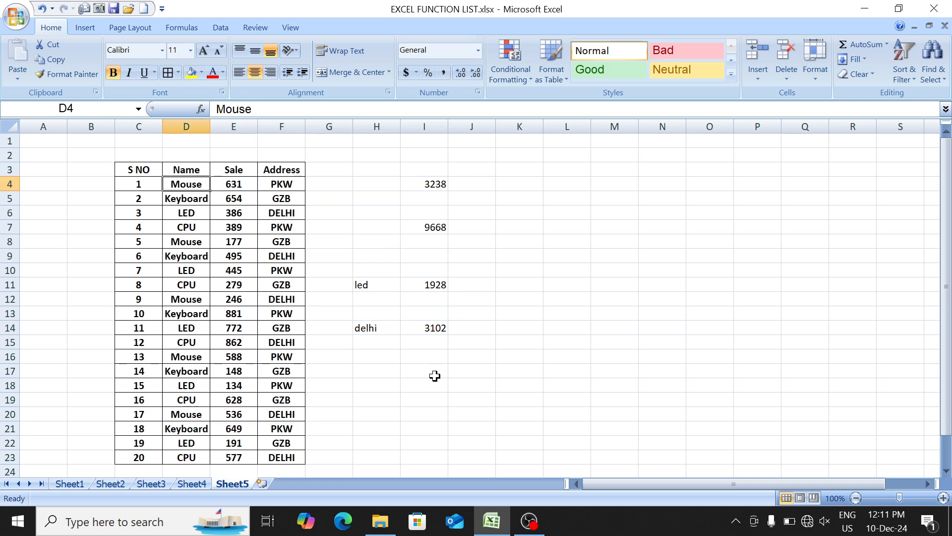
pyautogui.hotkey('shift', 'Down')
pyautogui.hotkey('shift', 'Down')
pyautogui.hotkey('shift', 'Down')
pyautogui.hotkey('shift', 'Right')
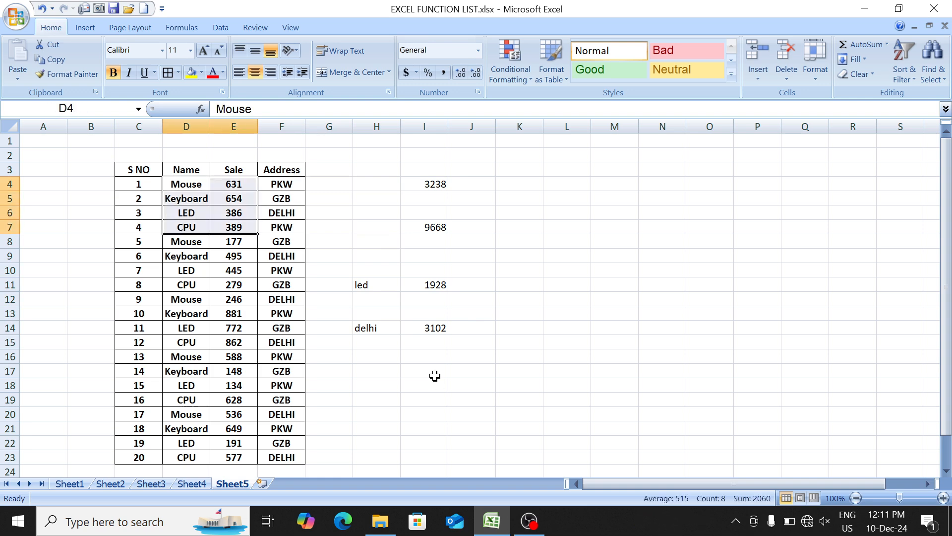
pyautogui.hotkey('ctrl', 'c')
pyautogui.press('Right')
pyautogui.press('Right')
pyautogui.press('Right')
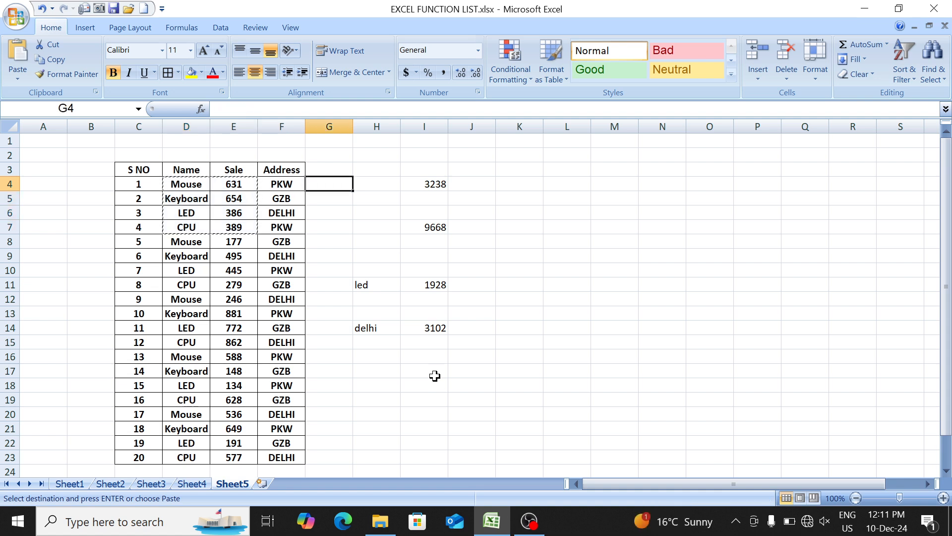
pyautogui.press('Right')
pyautogui.press('Right')
pyautogui.press('Right')
pyautogui.press('Right')
pyautogui.press('Right')
pyautogui.press('Down')
pyautogui.press('Down')
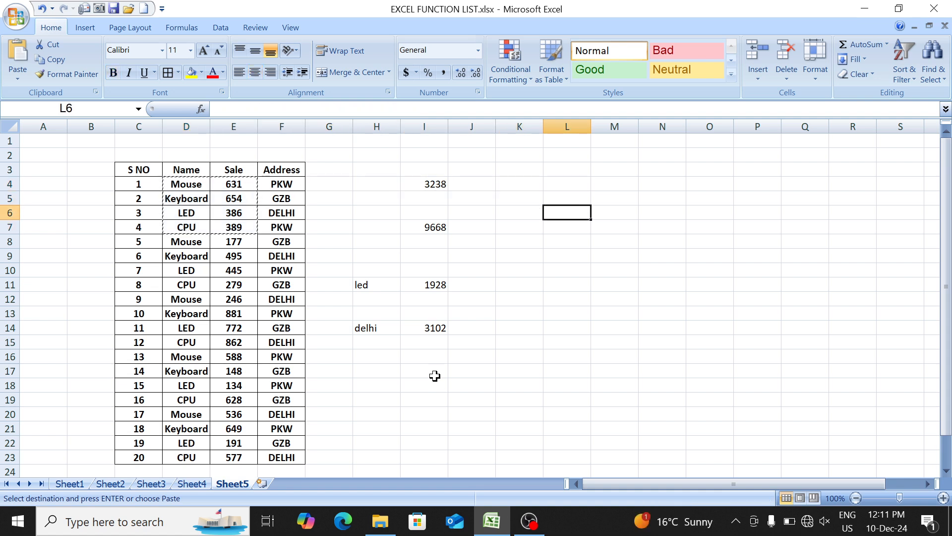
pyautogui.hotkey('ctrl', 'v')
# - Clear the copied sale values from M6:M9, keeping the bordered cells beside the product names
pyautogui.press('Right')
pyautogui.hotkey('shift', 'Down')
pyautogui.hotkey('shift', 'Down')
pyautogui.hotkey('shift', 'Down')
pyautogui.press('Delete')
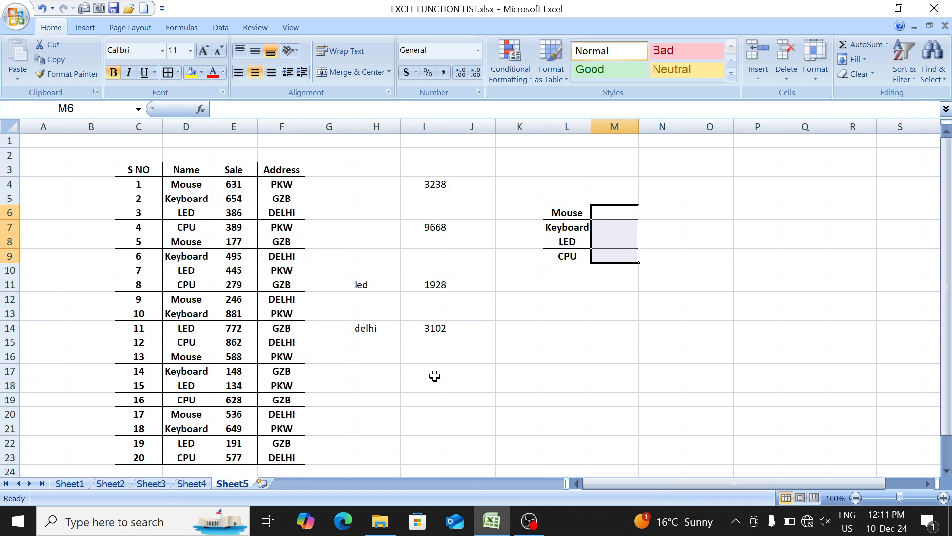
# - Enter =SUMIF($D$4:$D$23,L6,$E$4:$E$23) in M6 to total the sales for the product in L6
pyautogui.write('=sumi')
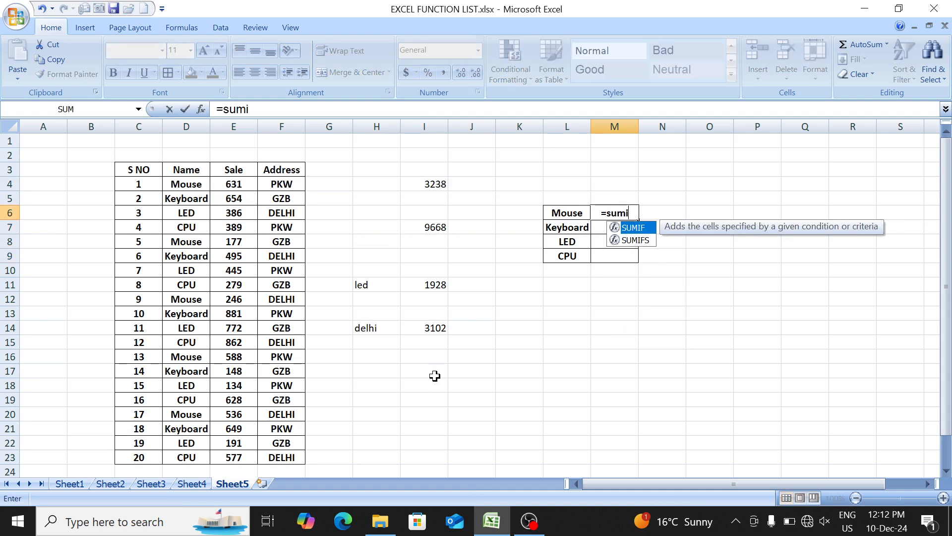
pyautogui.press('Tab')
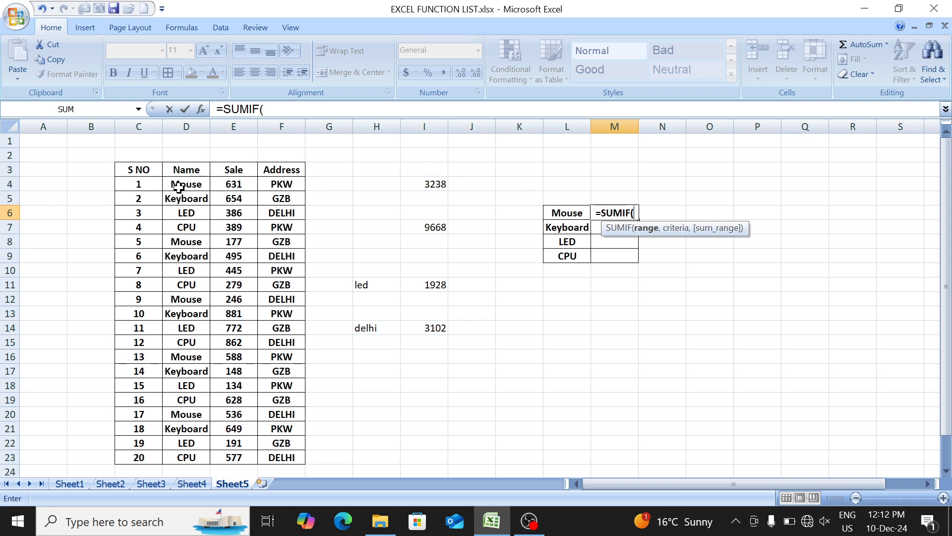
pyautogui.moveTo(178, 185); pyautogui.dragTo(186, 456)
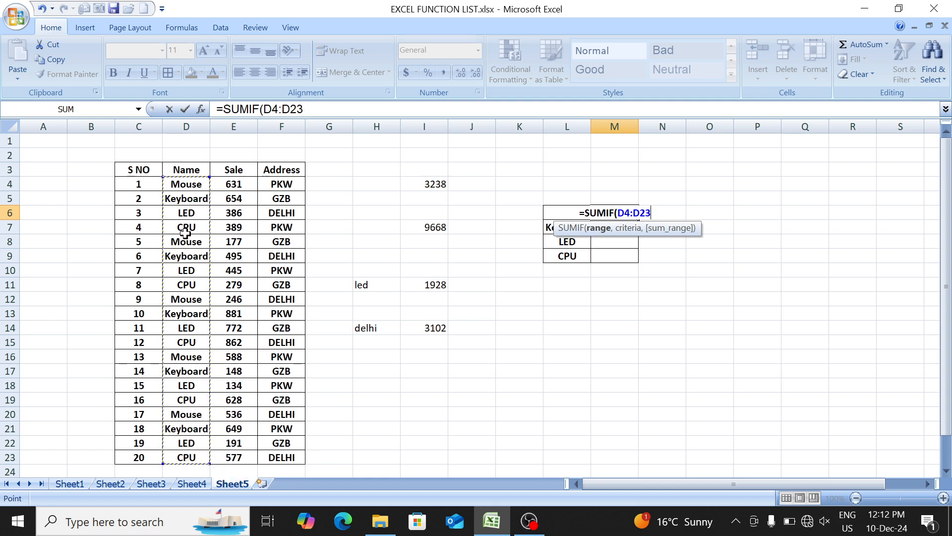
pyautogui.press('F4')
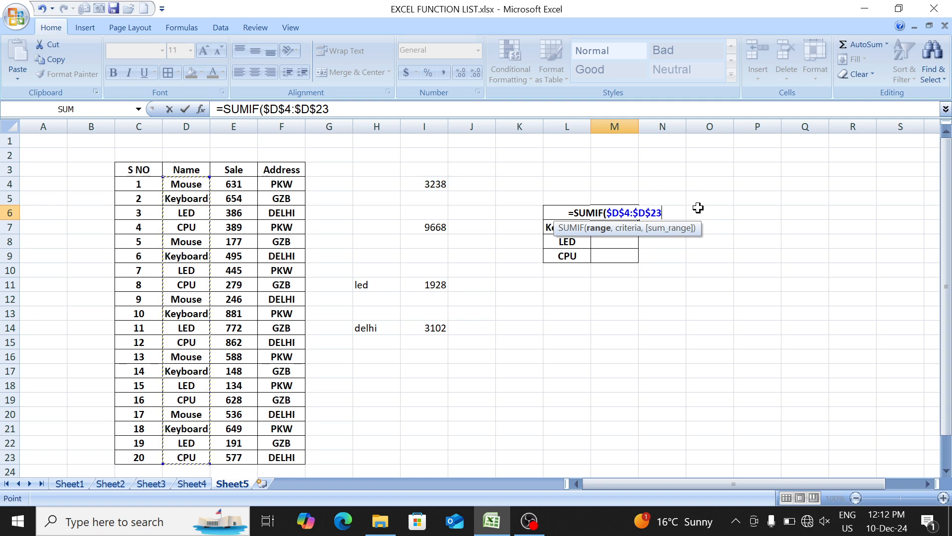
pyautogui.write(',')
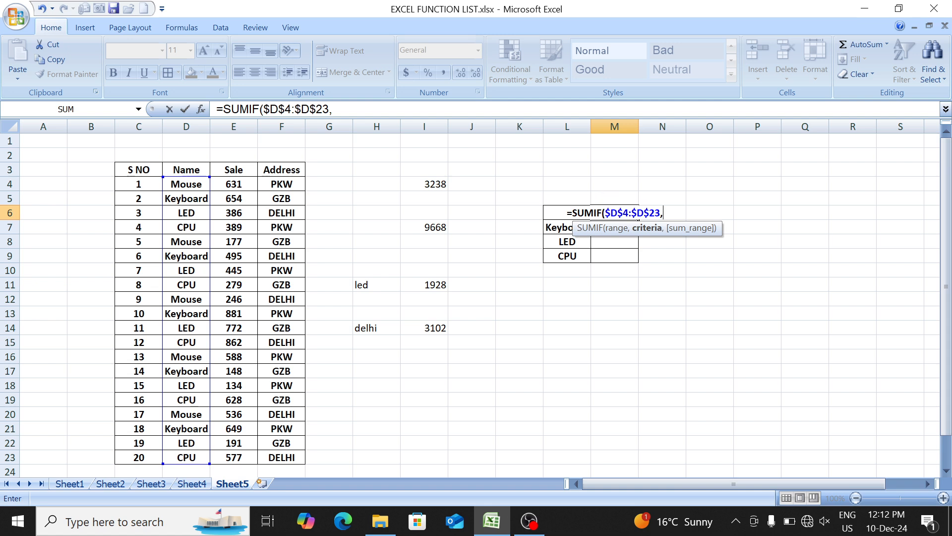
pyautogui.click(561, 197)
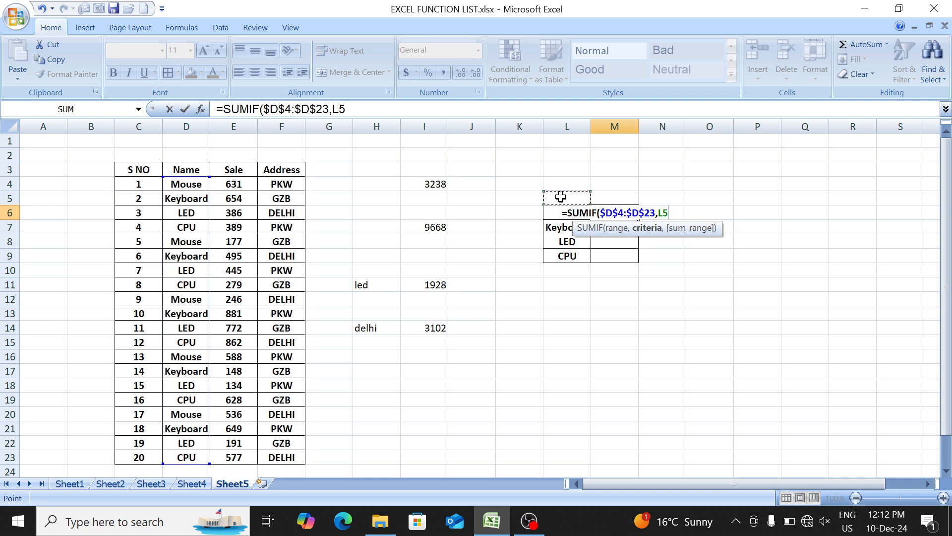
pyautogui.press('Down')
pyautogui.write(',')
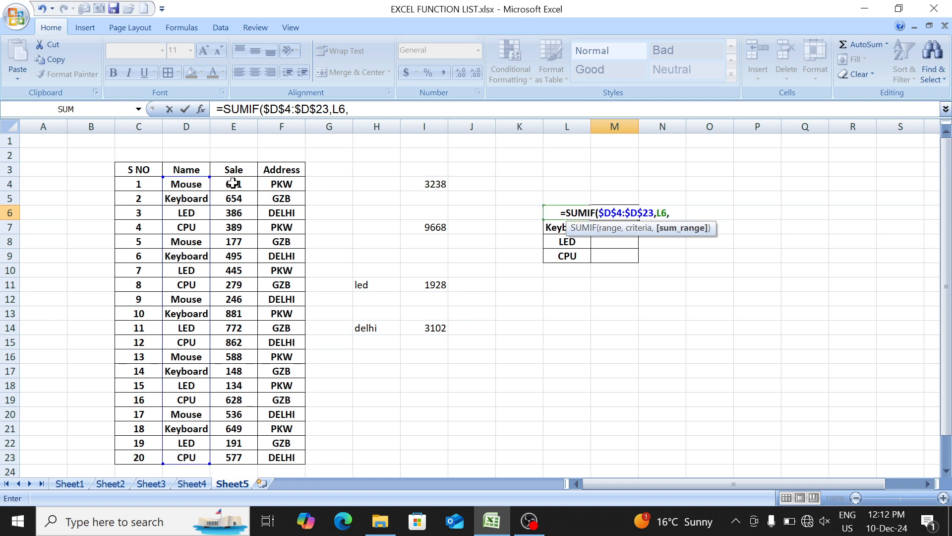
pyautogui.moveTo(234, 184); pyautogui.dragTo(230, 454)
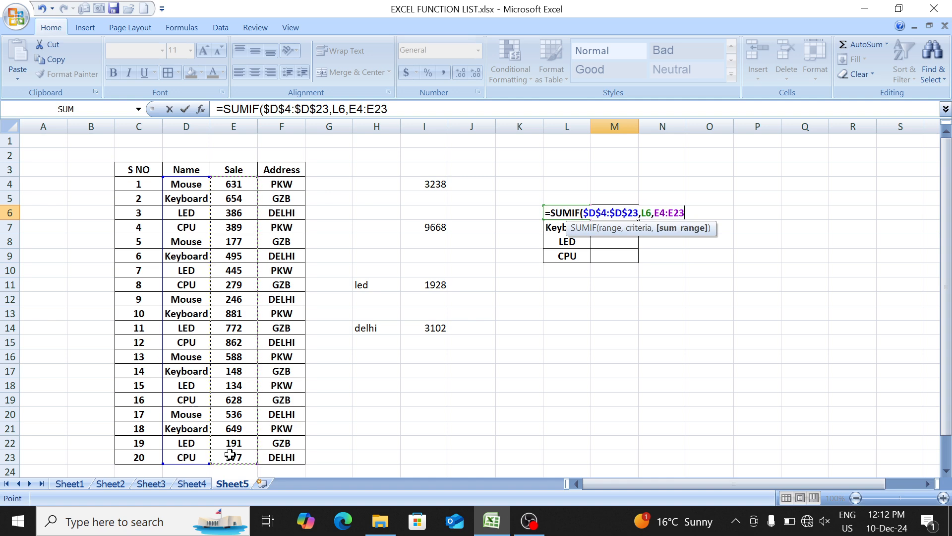
pyautogui.press('F4')
pyautogui.write(')')
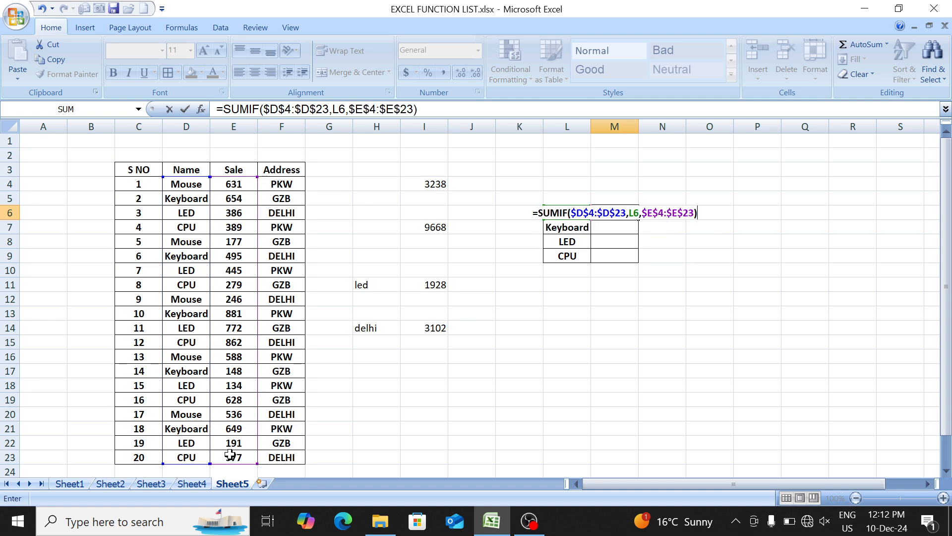
pyautogui.press('Return')
# - Fill the SUMIF formula from M6 down through M9 for the remaining products
pyautogui.press('Up')
pyautogui.hotkey('shift', 'Down')
pyautogui.hotkey('shift', 'Down')
pyautogui.hotkey('shift', 'Down')
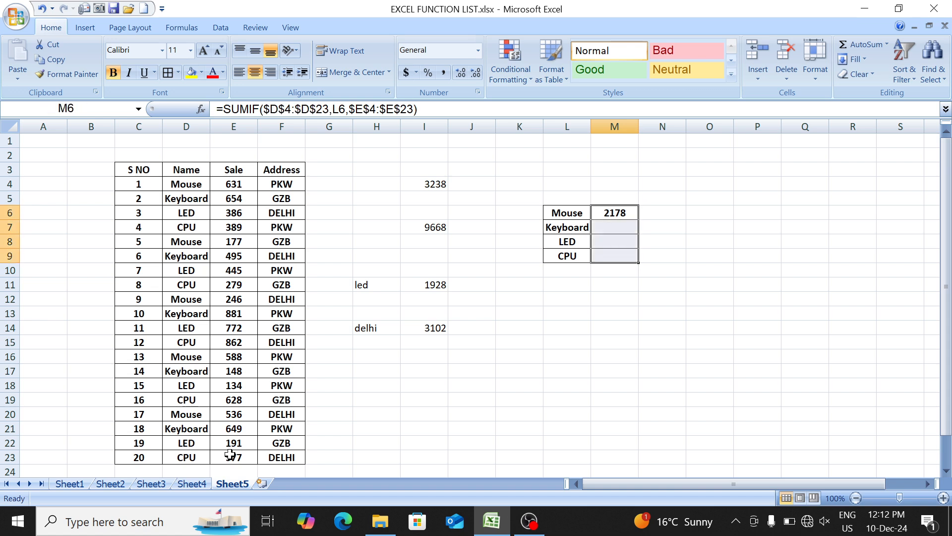
pyautogui.hotkey('ctrl', 'd')
pyautogui.press('Down')
pyautogui.press('Up')
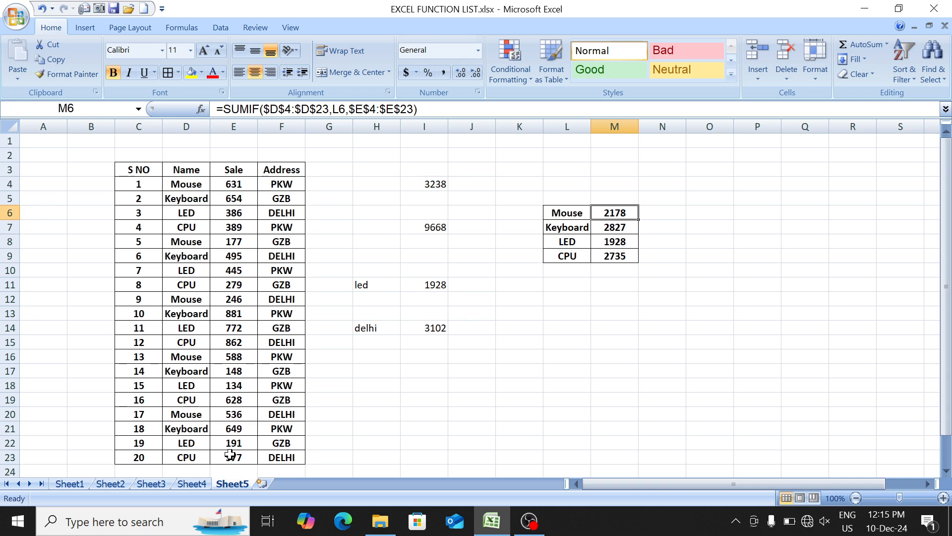
# - Clear the SUMIF formulas from M6:M9 beside the product names
pyautogui.press('Left')
pyautogui.press('Right')
pyautogui.hotkey('ctrl', 'shift', 'Down')
pyautogui.hotkey('ctrl', 'shift', 'Right')
pyautogui.press('Delete')
pyautogui.press('Left')
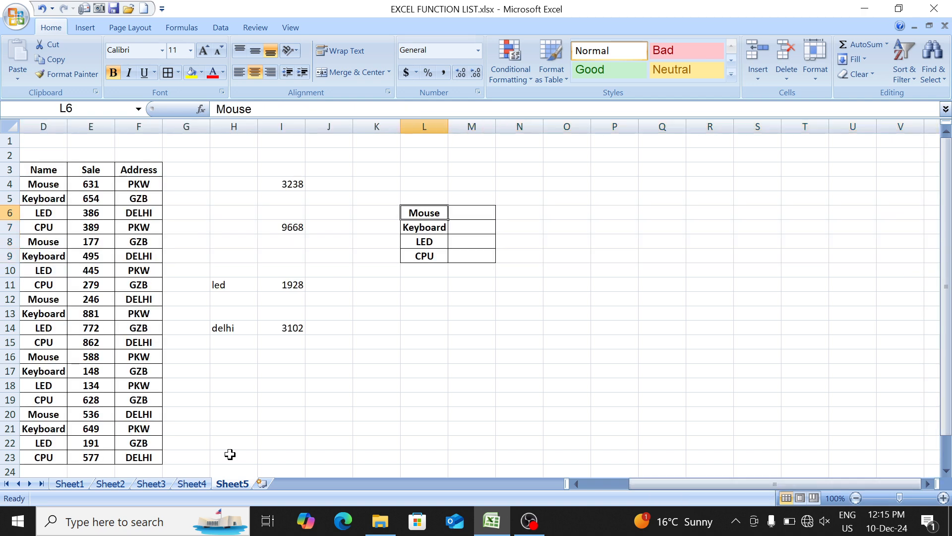
# - Enter =SUMIF($D$4:$D$23,L6,$E$4:$E$23) in O6, using absolute name and sale ranges with the product in L6 as criterion
pyautogui.press('Left')
pyautogui.press('Left')
pyautogui.press('Left')
pyautogui.press('Left')
pyautogui.press('Left')
pyautogui.press('Left')
pyautogui.press('Left')
pyautogui.press('Left')
pyautogui.press('Left')
pyautogui.press('Left')
pyautogui.press('Left')
pyautogui.press('Right')
pyautogui.press('Right')
pyautogui.press('Right')
pyautogui.press('Right')
pyautogui.press('Right')
pyautogui.press('Right')
pyautogui.press('Right')
pyautogui.press('Right')
pyautogui.press('Right')
pyautogui.press('Right')
pyautogui.press('Right')
pyautogui.press('Right')
pyautogui.press('Right')
pyautogui.press('Right')
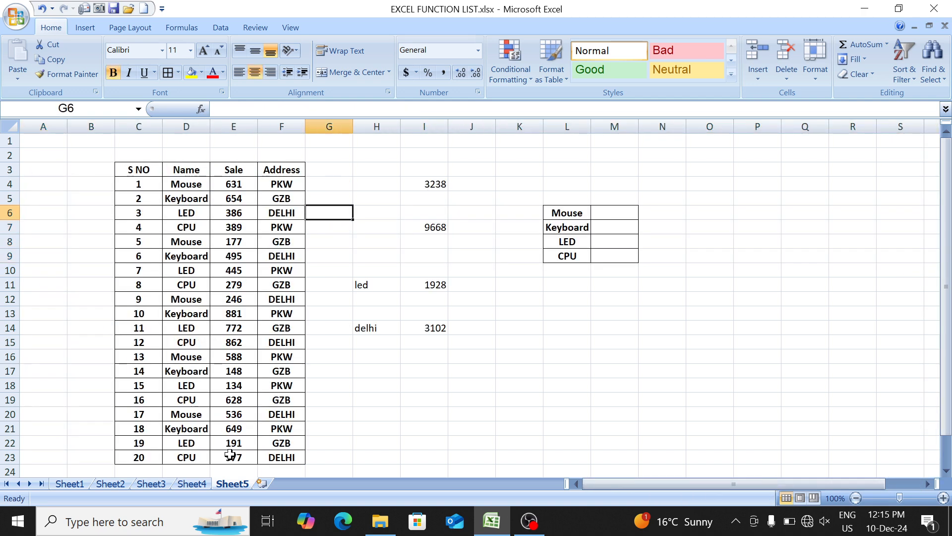
pyautogui.write('=sumi')
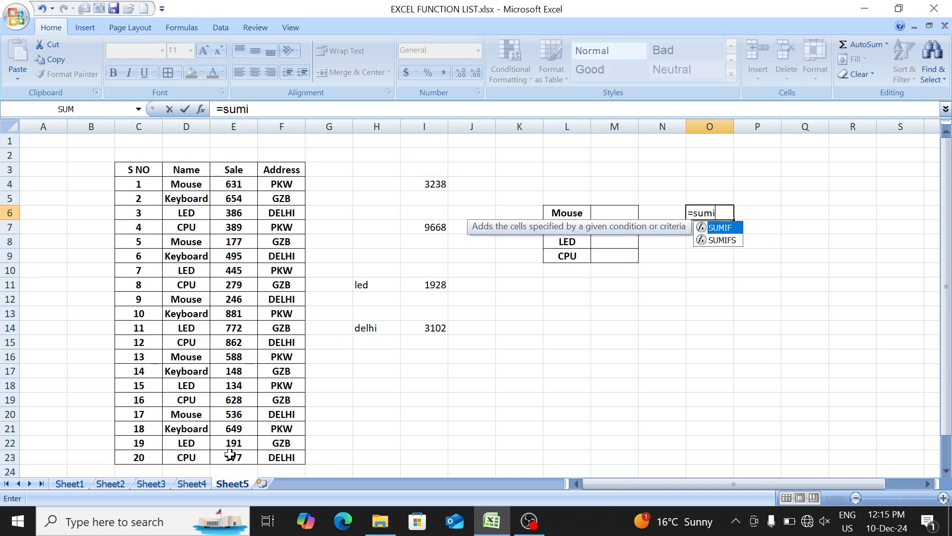
pyautogui.press('Tab')
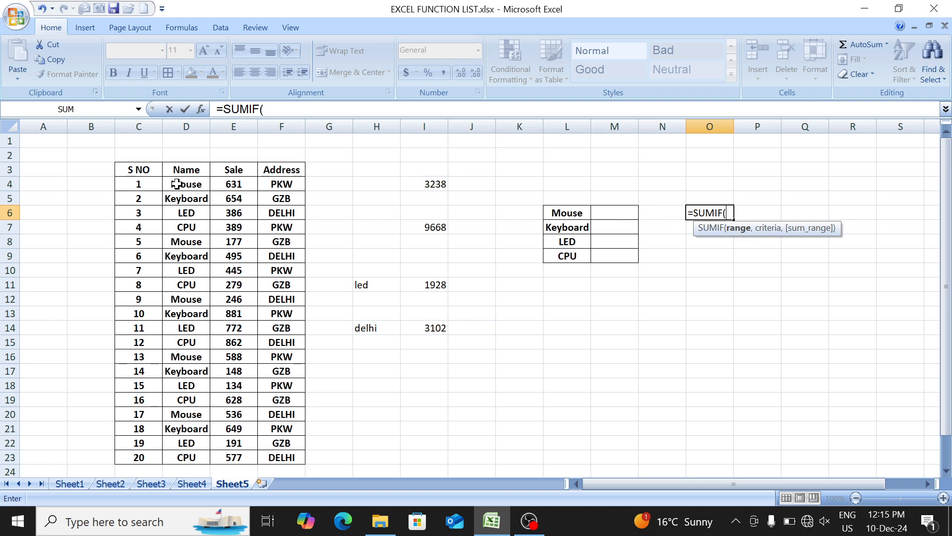
pyautogui.moveTo(177, 184); pyautogui.dragTo(183, 453)
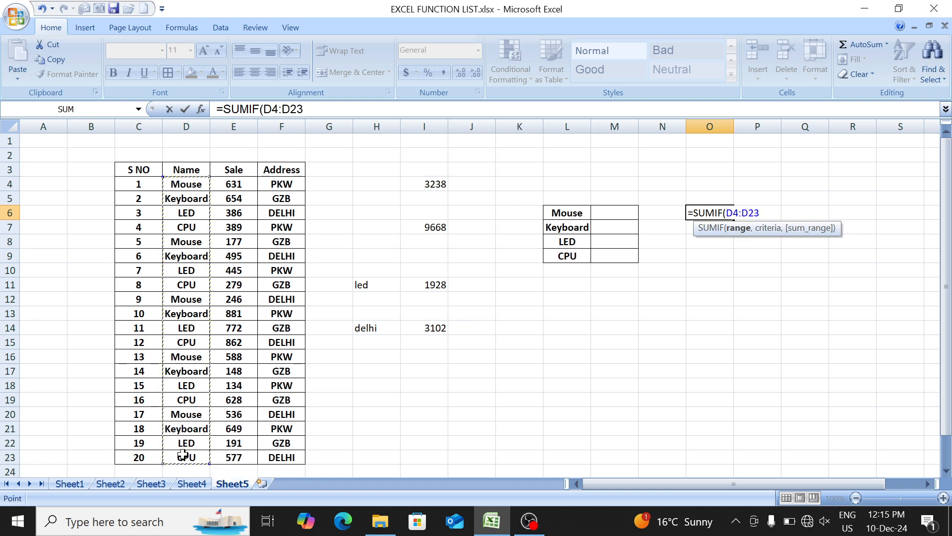
pyautogui.press('F4')
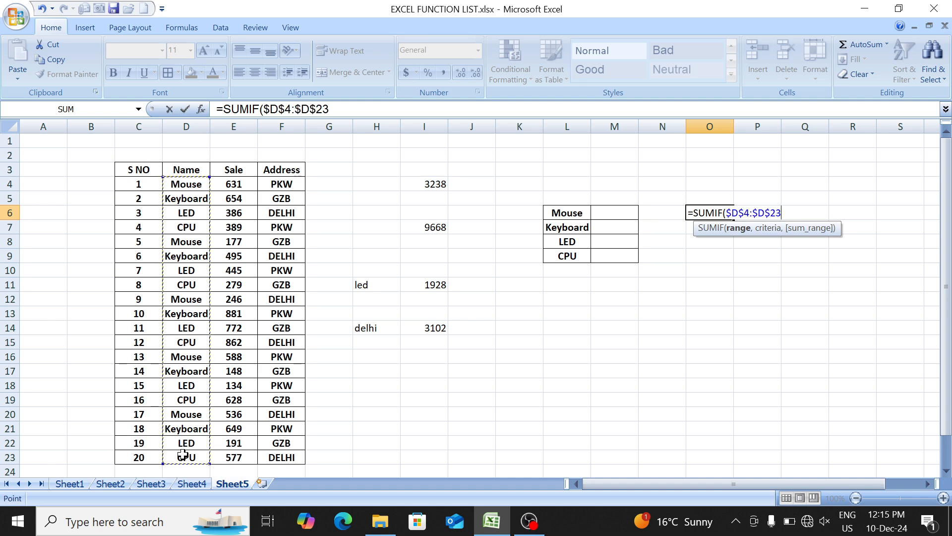
pyautogui.write(',')
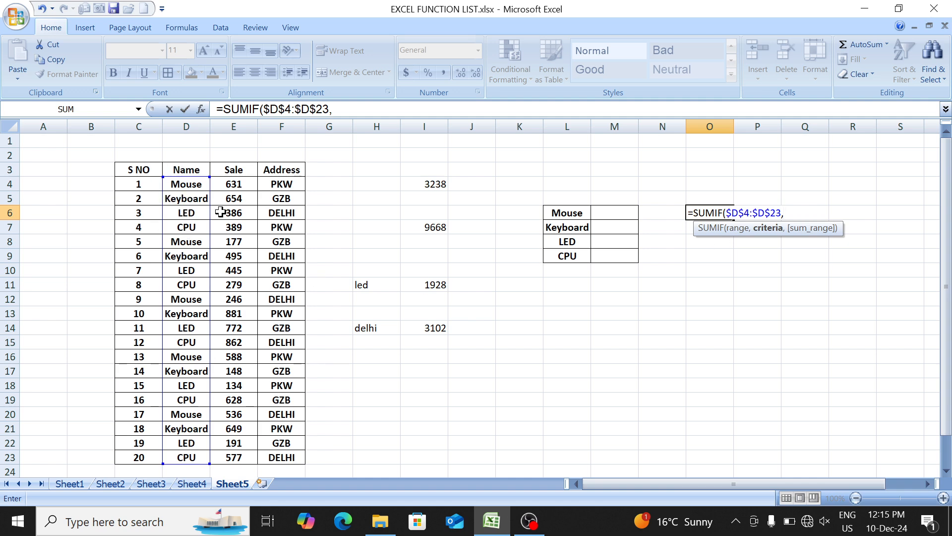
pyautogui.click(568, 214)
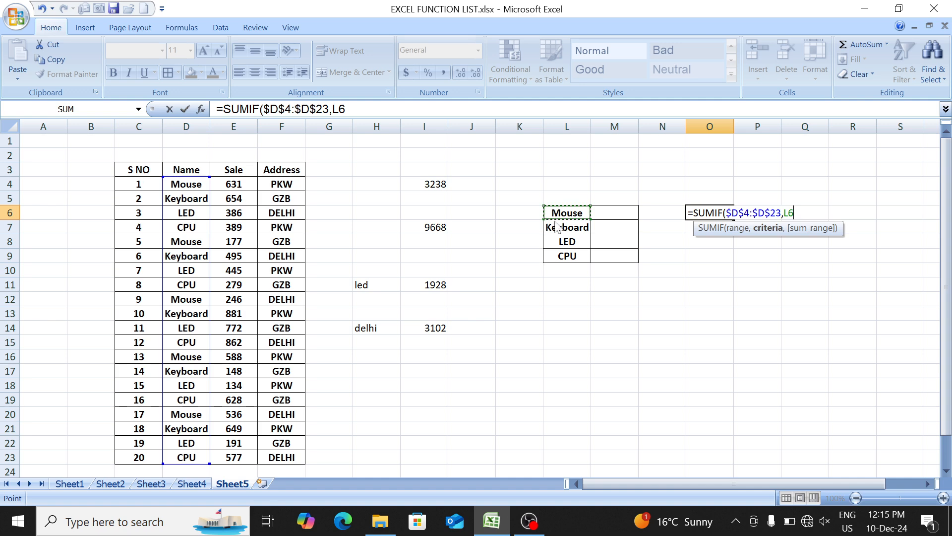
pyautogui.write(',')
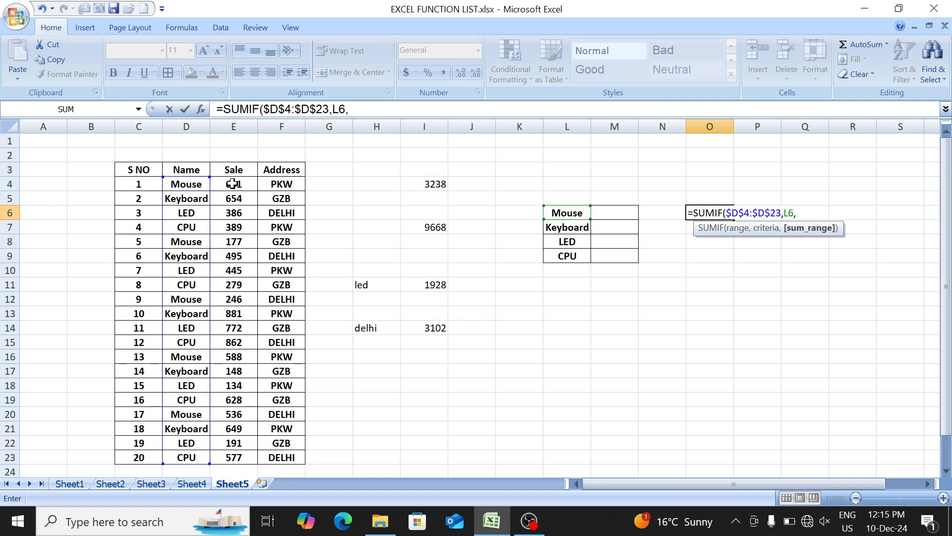
pyautogui.moveTo(234, 184); pyautogui.dragTo(233, 454)
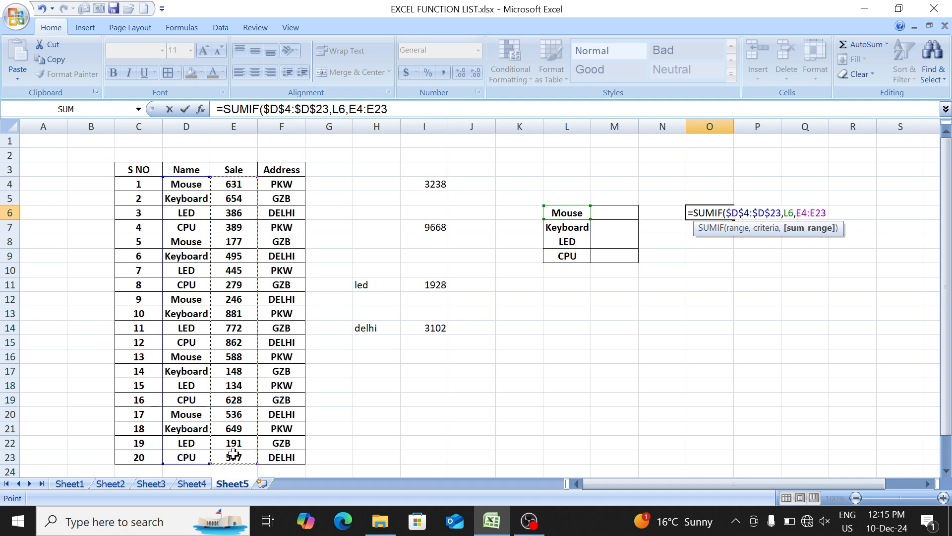
pyautogui.press('F4')
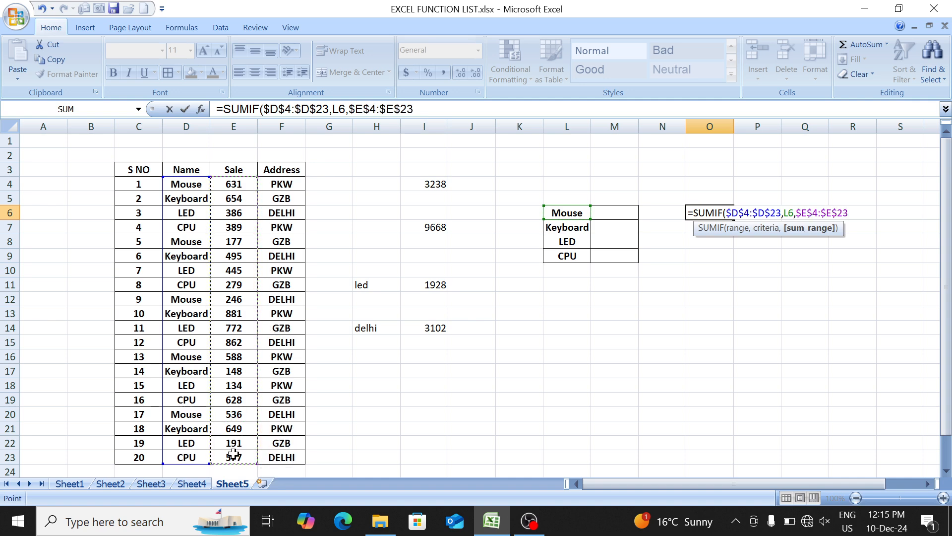
pyautogui.write(')')
pyautogui.press('Return')
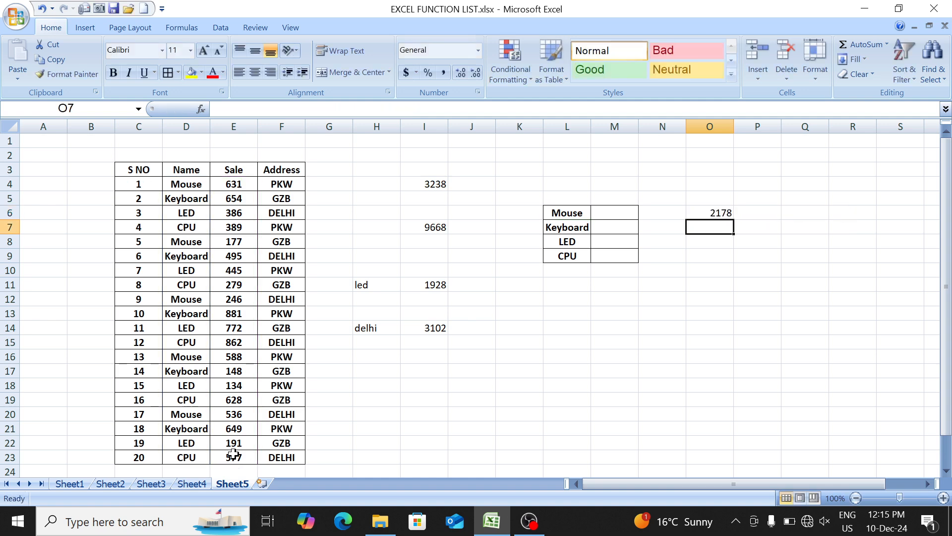
# - Fill the SUMIF formula from O6 down through O9 to cover all four products
pyautogui.press('Up')
pyautogui.hotkey('shift', 'Down')
pyautogui.hotkey('shift', 'Down')
pyautogui.hotkey('shift', 'Down')
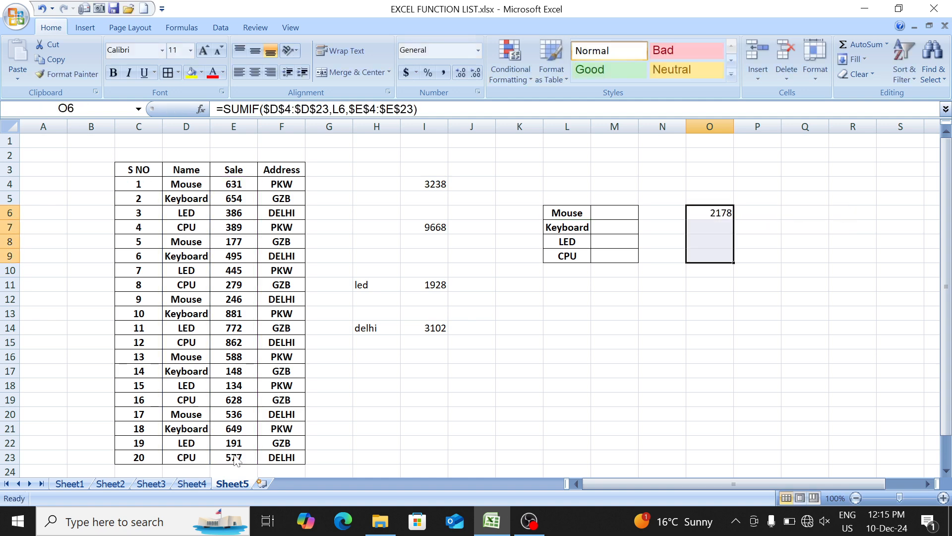
pyautogui.hotkey('ctrl', 'd')
# - Examine the Address column entries in F4:F23 to see which places need totals
pyautogui.press('Left')
pyautogui.press('Left')
pyautogui.press('Left')
pyautogui.press('Left')
pyautogui.press('Left')
pyautogui.press('Left')
pyautogui.press('Left')
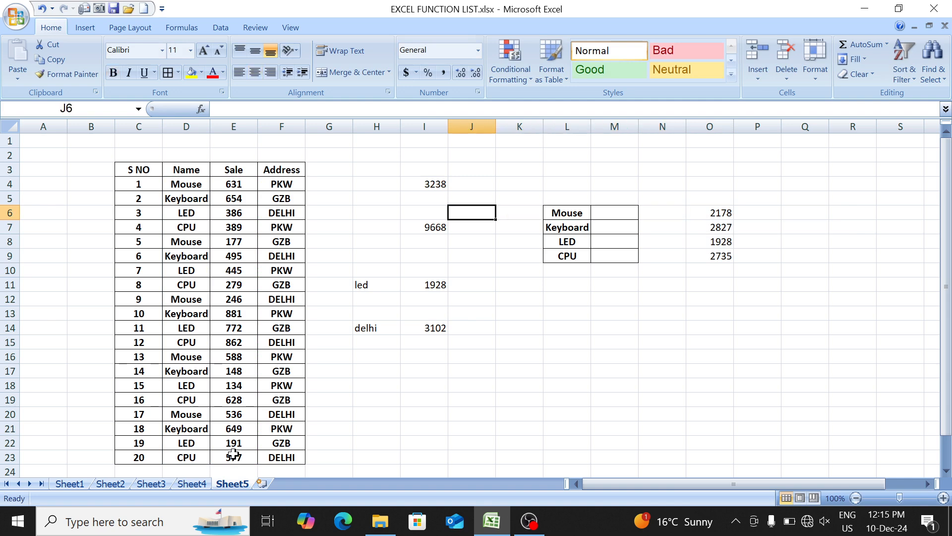
pyautogui.press('Up')
pyautogui.press('Left')
pyautogui.press('Up')
pyautogui.press('Left')
pyautogui.press('Left')
pyautogui.press('Right')
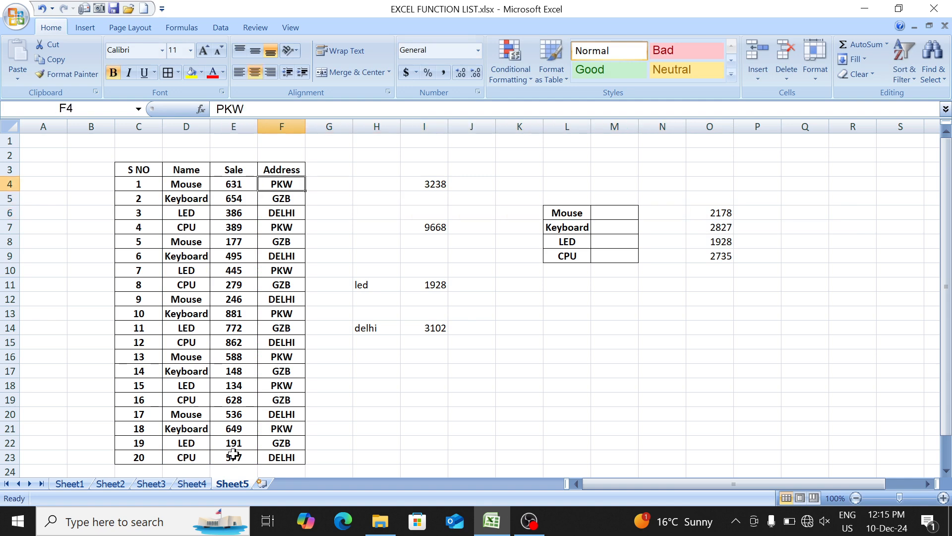
pyautogui.hotkey('ctrl', 'shift', 'Down')
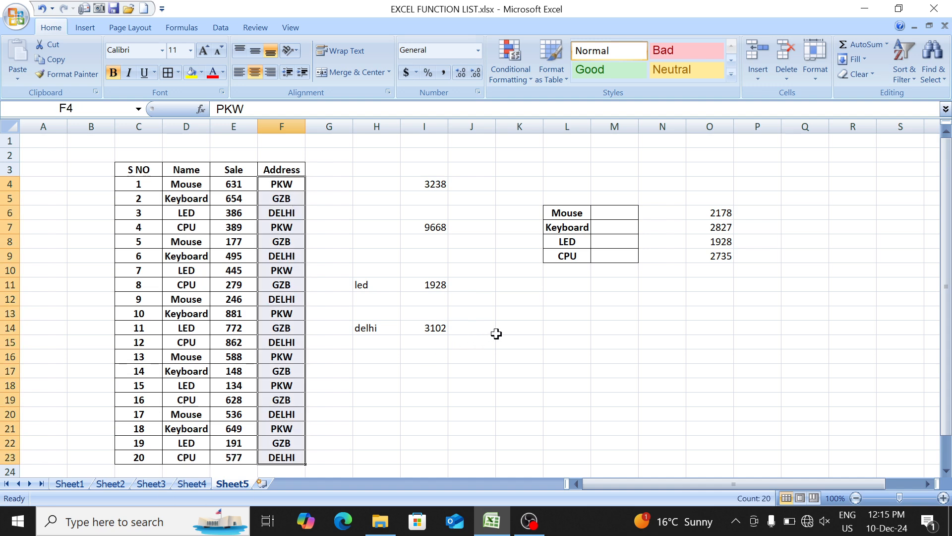
pyautogui.click(527, 335)
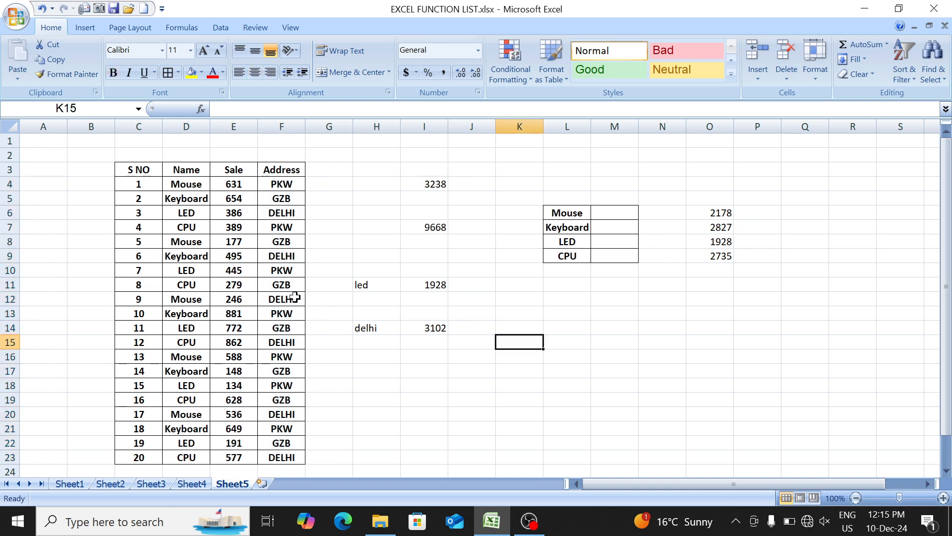
# - Change the address in F17 to meeurt
pyautogui.press('Left')
pyautogui.press('Left')
pyautogui.press('Left')
pyautogui.press('Left')
pyautogui.press('Left')
pyautogui.press('Down')
pyautogui.press('Down')
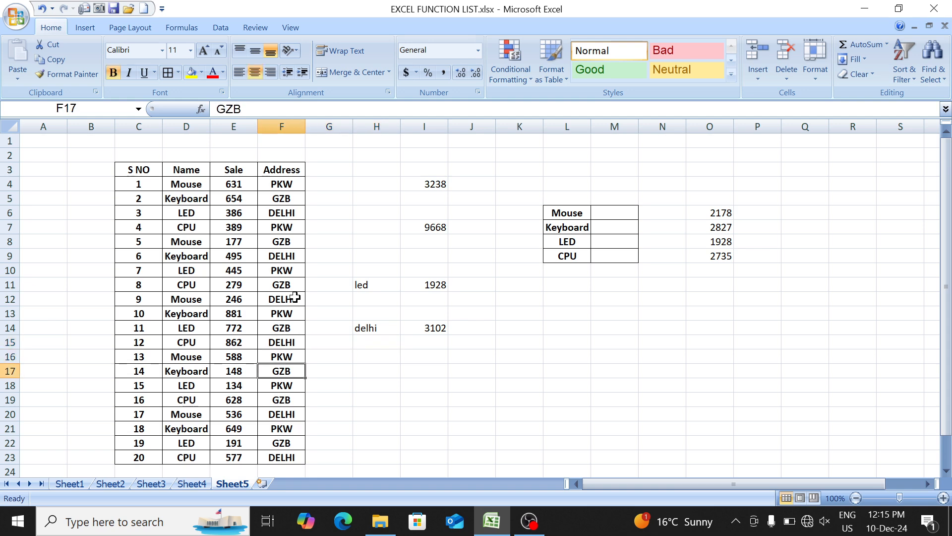
pyautogui.write('meeurt')
pyautogui.press('Return')
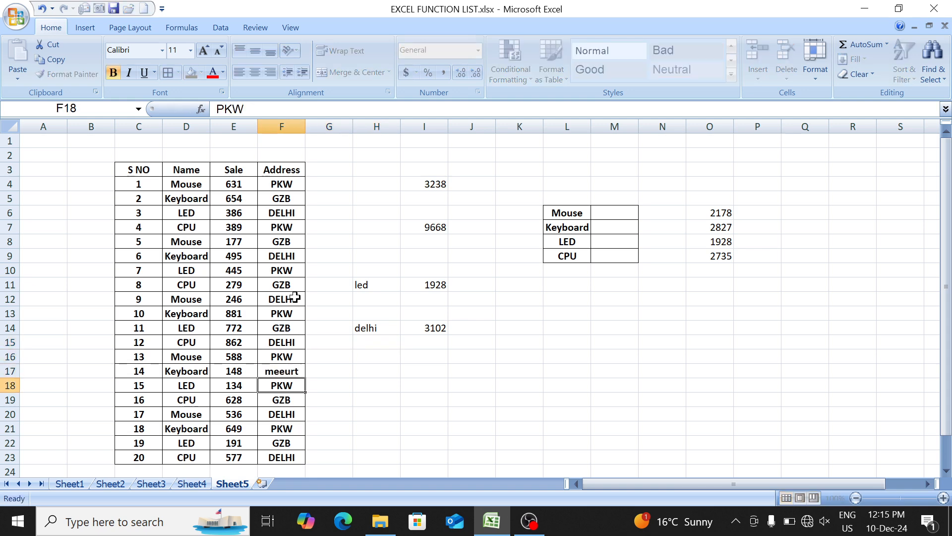
# - Change the addresses in F20 and F22 to agra
pyautogui.press('Down')
pyautogui.press('Down')
pyautogui.write('agra')
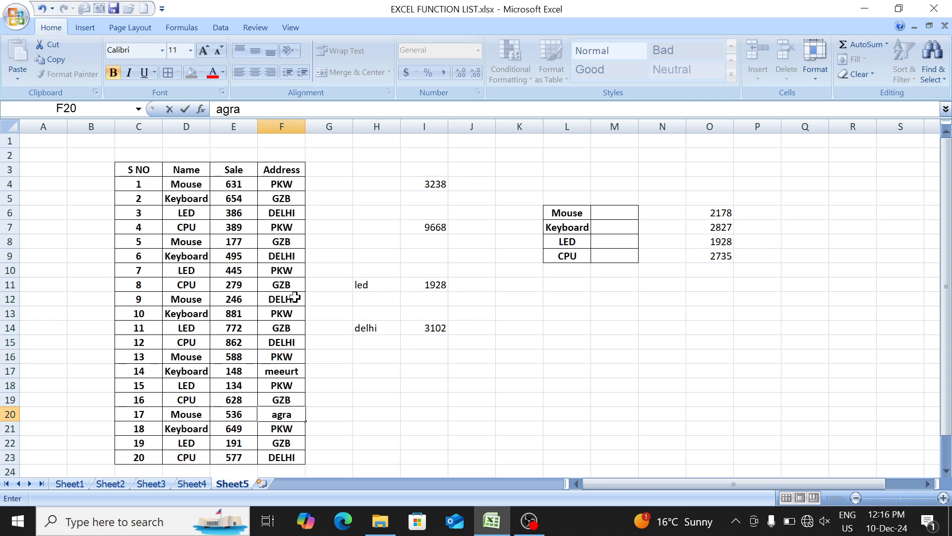
pyautogui.press('Down')
pyautogui.press('Down')
pyautogui.write('agra')
pyautogui.press('Return')
pyautogui.hotkey('ctrl', 'Up')
pyautogui.press('Down')
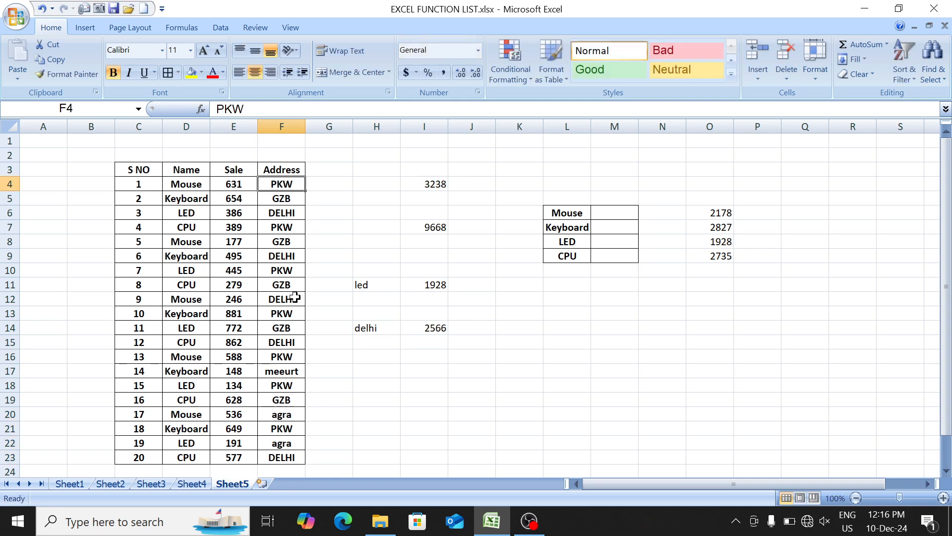
pyautogui.hotkey('ctrl', 'shift', 'Down')
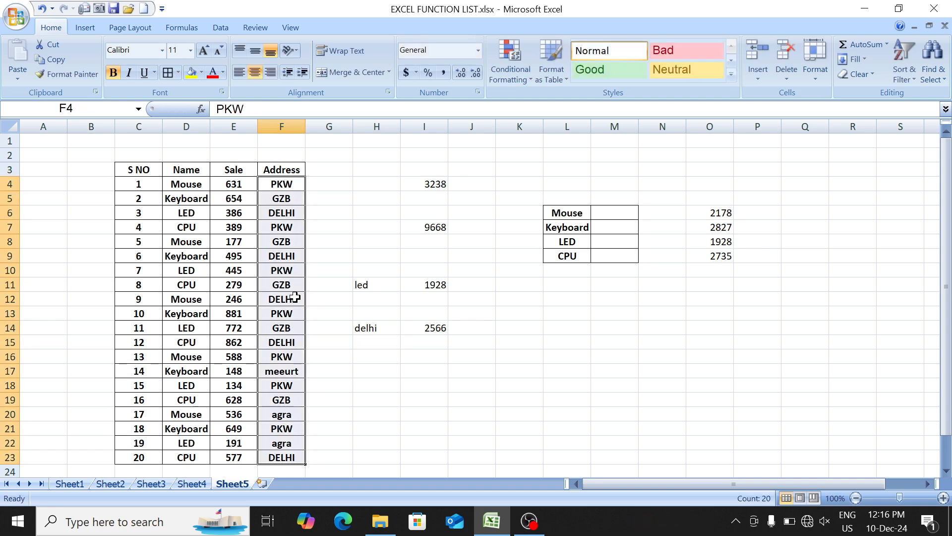
pyautogui.click(537, 344)
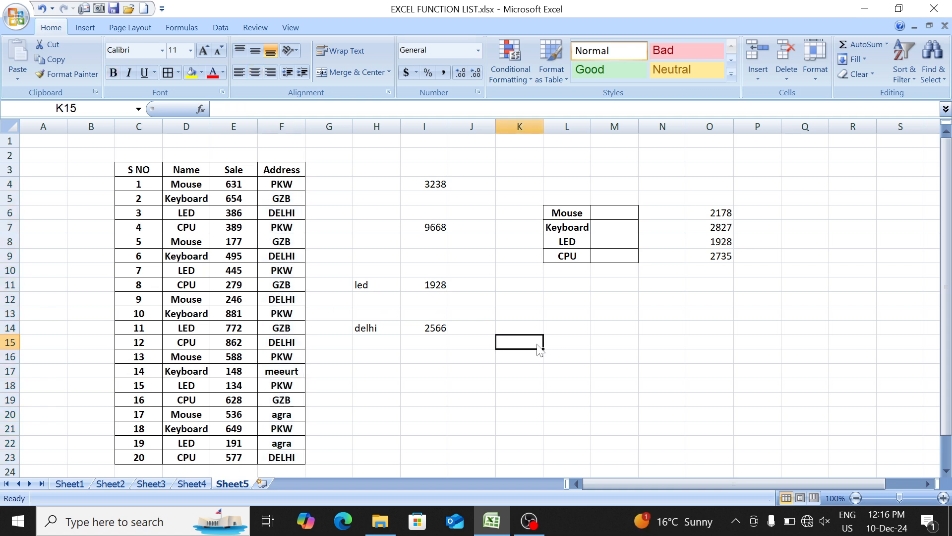
pyautogui.write('pkw')
pyautogui.press('Return')
pyautogui.write('gzb')
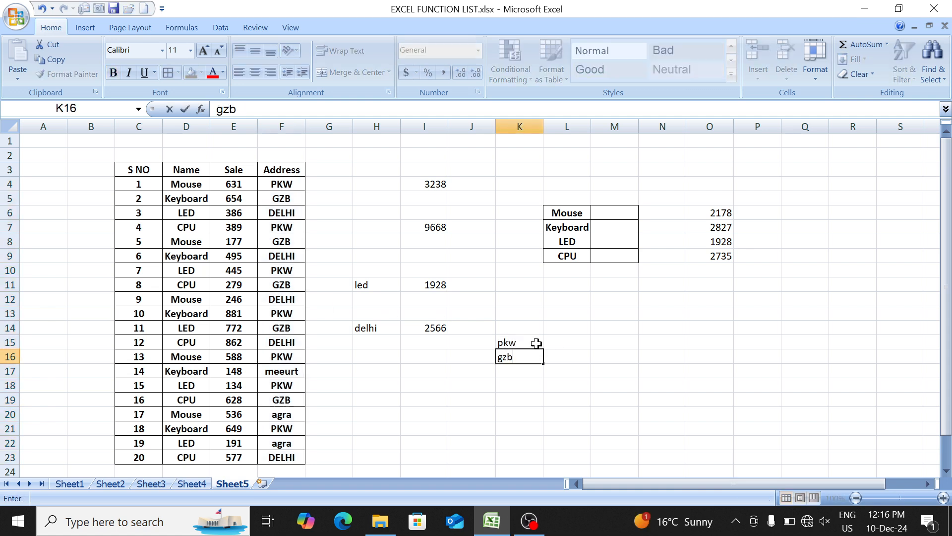
pyautogui.press('Return')
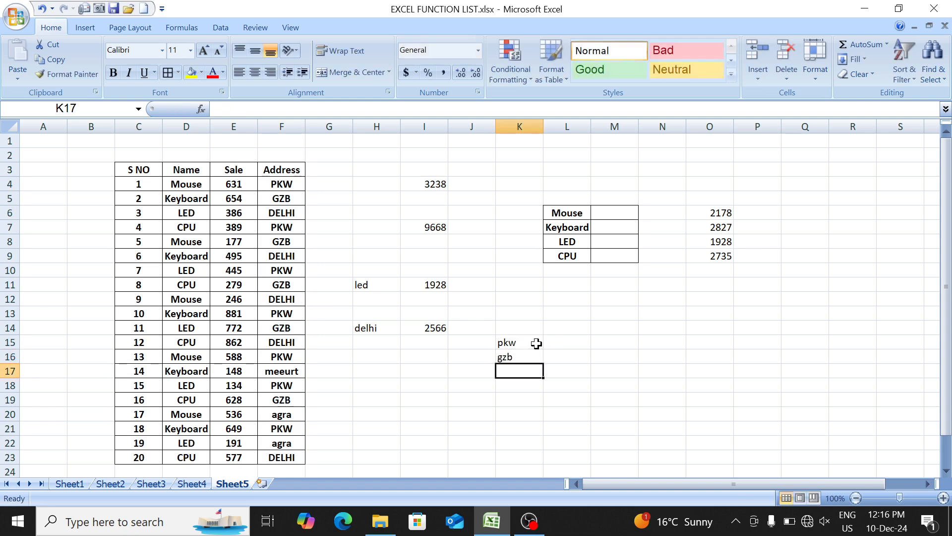
pyautogui.write('agra')
pyautogui.press('Return')
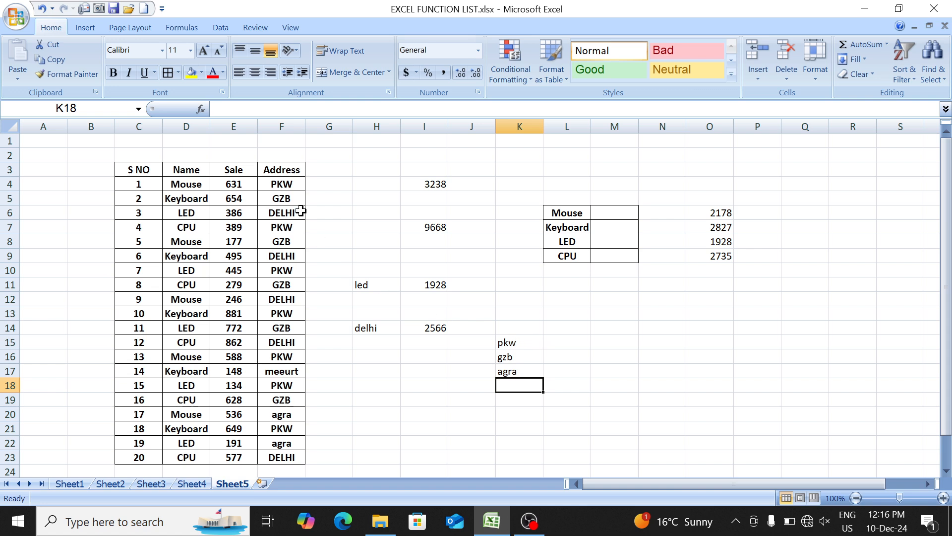
pyautogui.moveTo(279, 184); pyautogui.dragTo(290, 355)
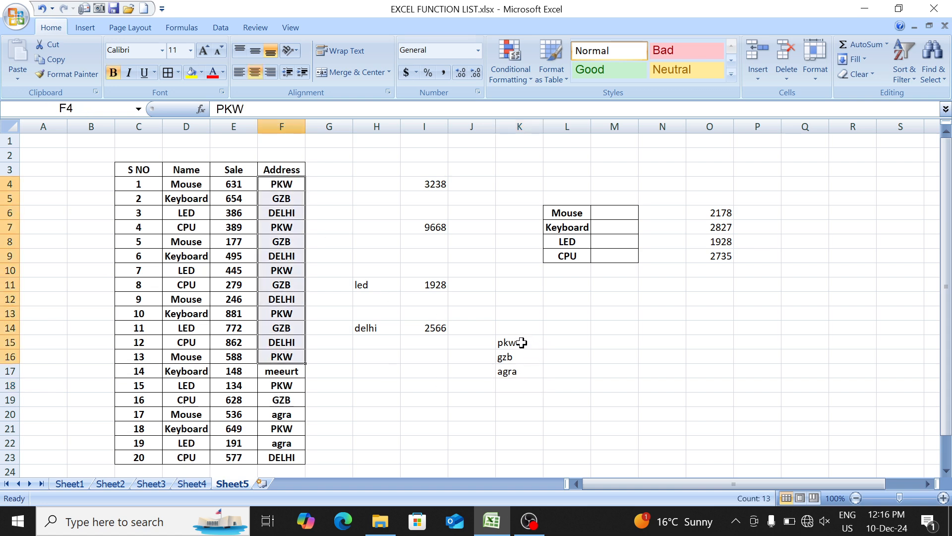
pyautogui.moveTo(508, 315); pyautogui.dragTo(517, 443)
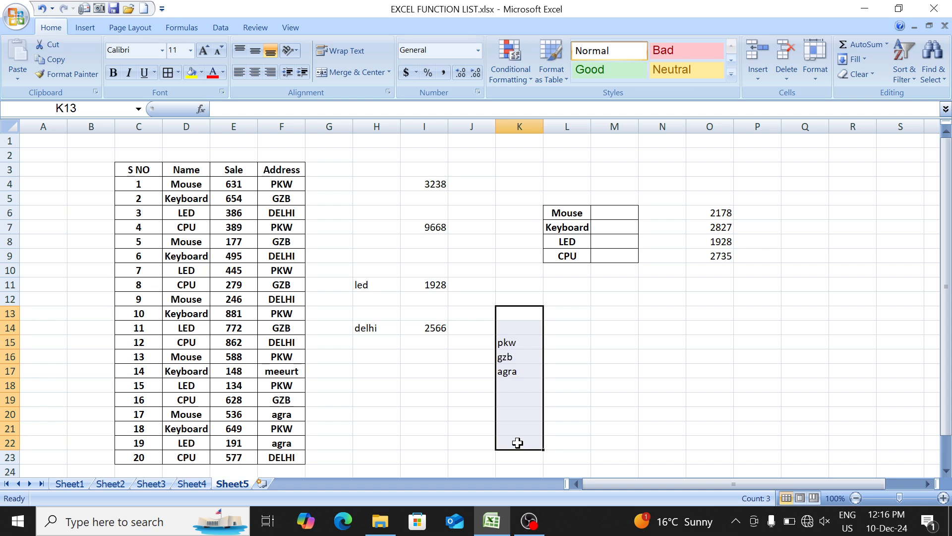
pyautogui.press('Delete')
# - Copy the address entries in F4:F23 into column K starting at K11
pyautogui.click(290, 185)
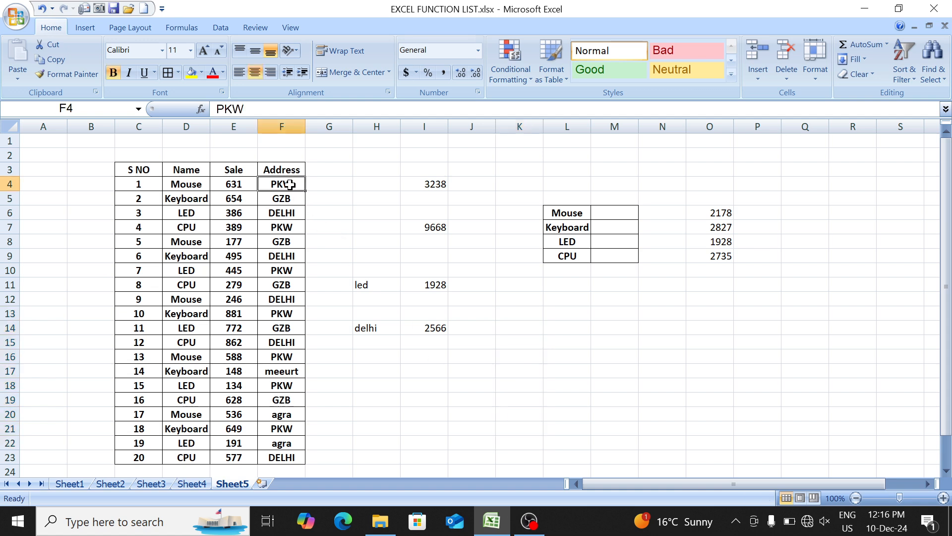
pyautogui.hotkey('ctrl', 'shift', 'Down')
pyautogui.hotkey('ctrl', 'c')
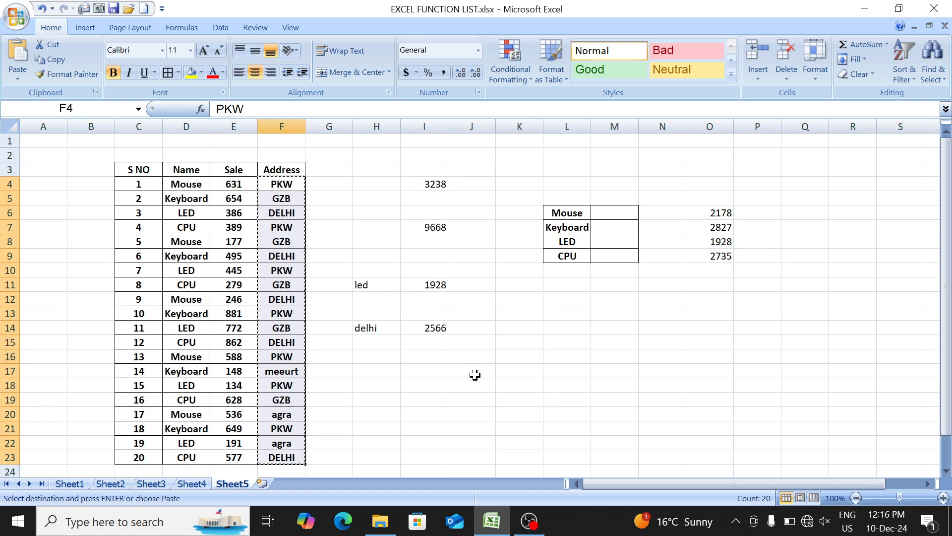
pyautogui.click(513, 282)
pyautogui.press('Return')
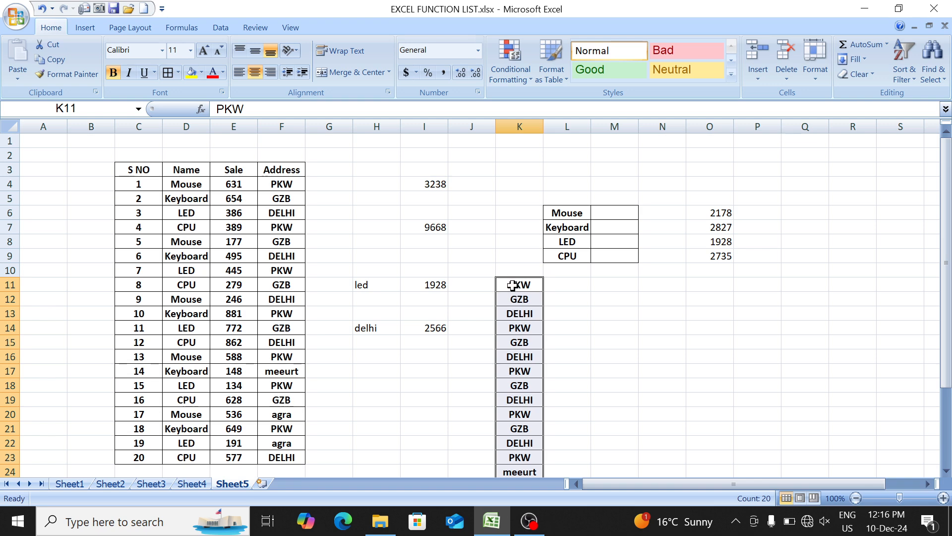
# - Remove the duplicate values from the copied address list in column K, treating the data as having no header
pyautogui.scroll(-2, 513, 285)
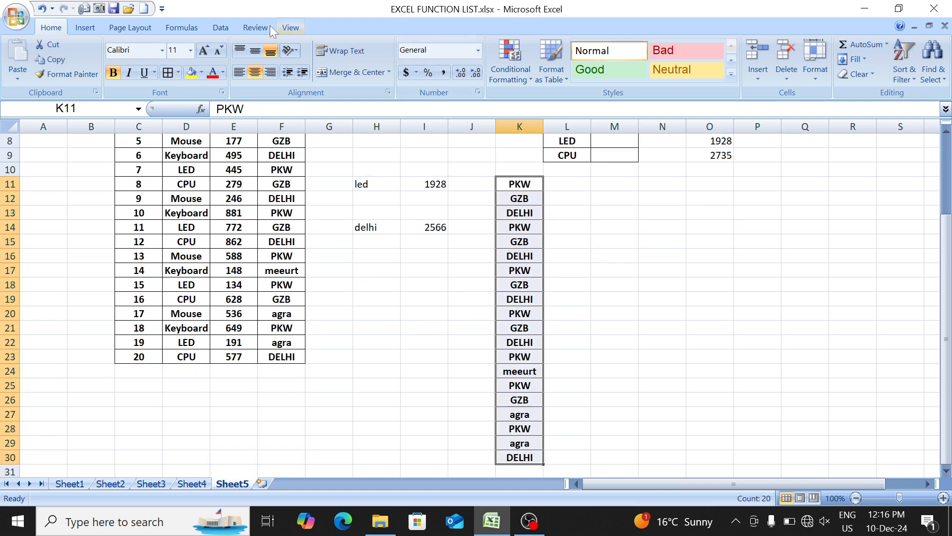
pyautogui.click(219, 27)
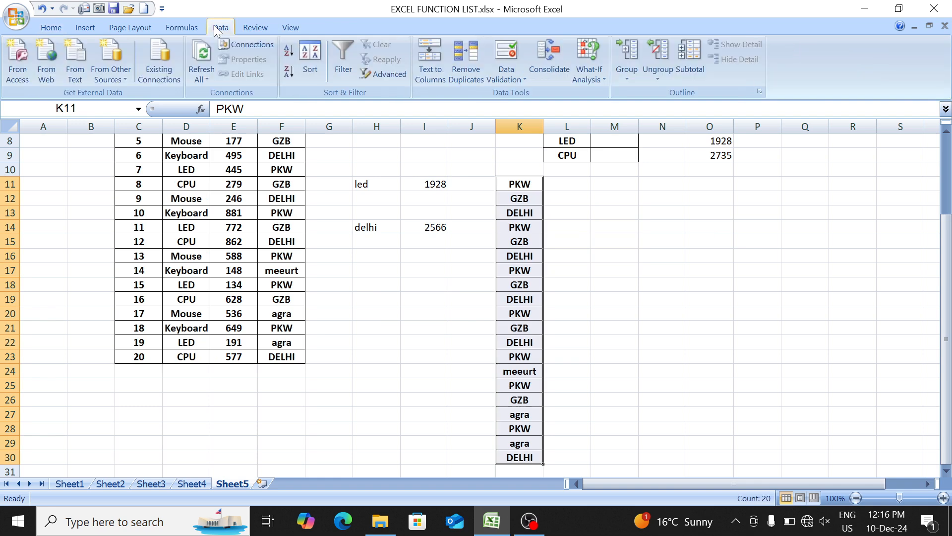
pyautogui.click(462, 63)
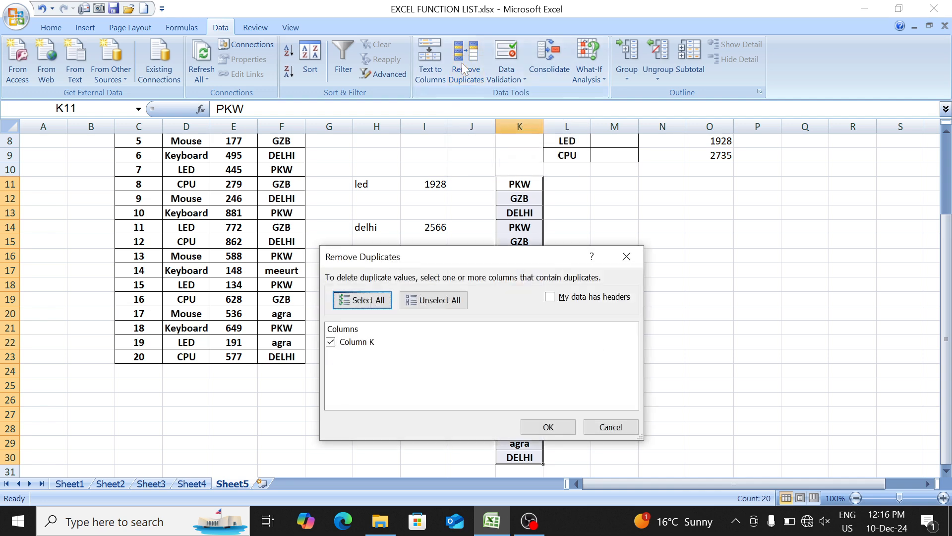
pyautogui.click(550, 427)
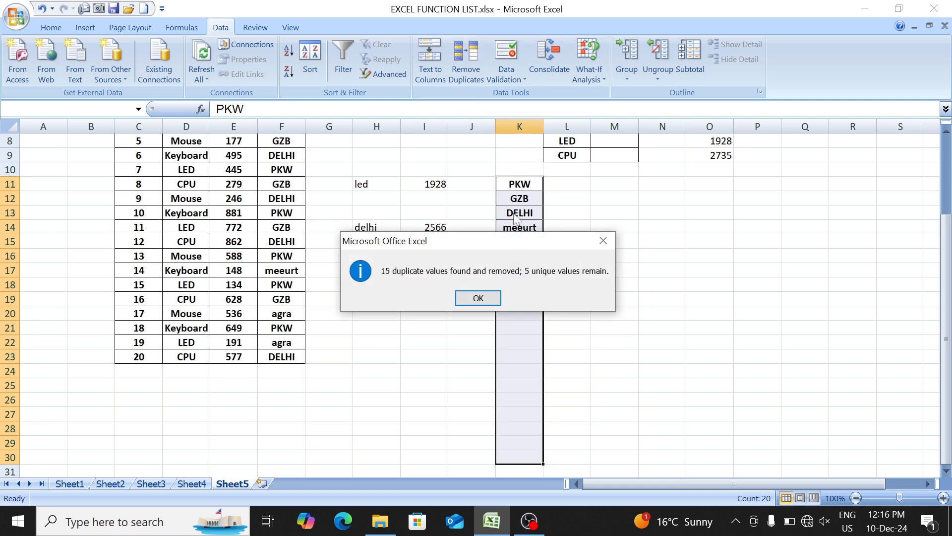
pyautogui.click(478, 298)
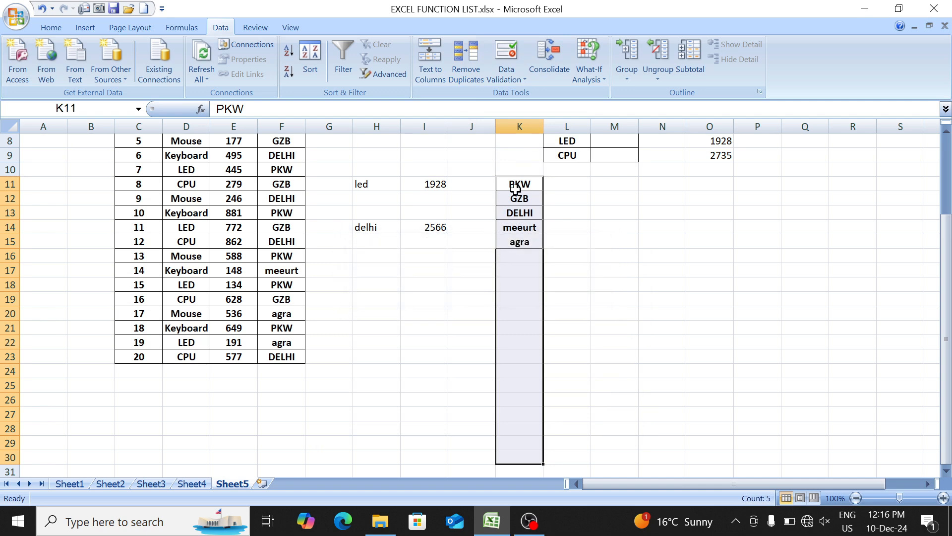
pyautogui.moveTo(516, 187); pyautogui.dragTo(515, 220)
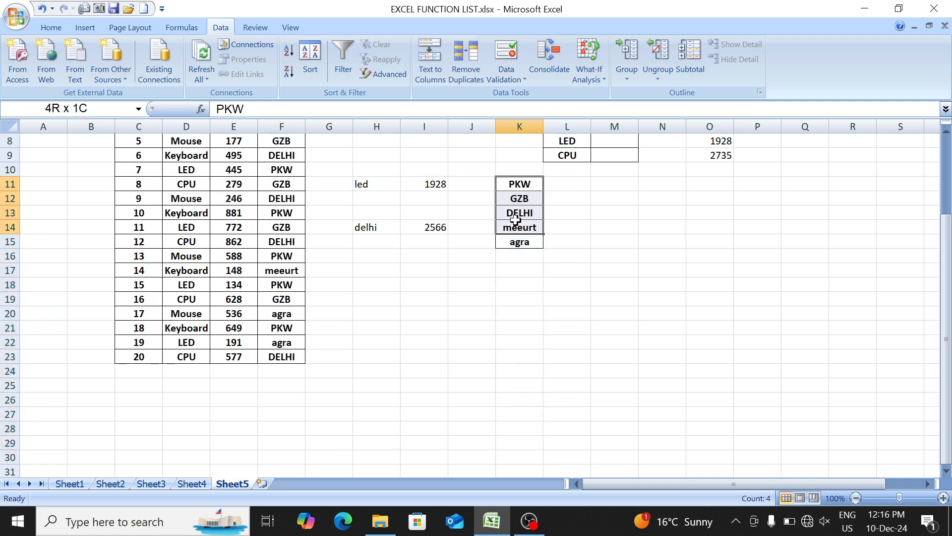
# - Start a SUMIF formula in L11 with the Address column $F$4:$F$23 as its absolute criteria range
pyautogui.hotkey('ctrl', 'Up')
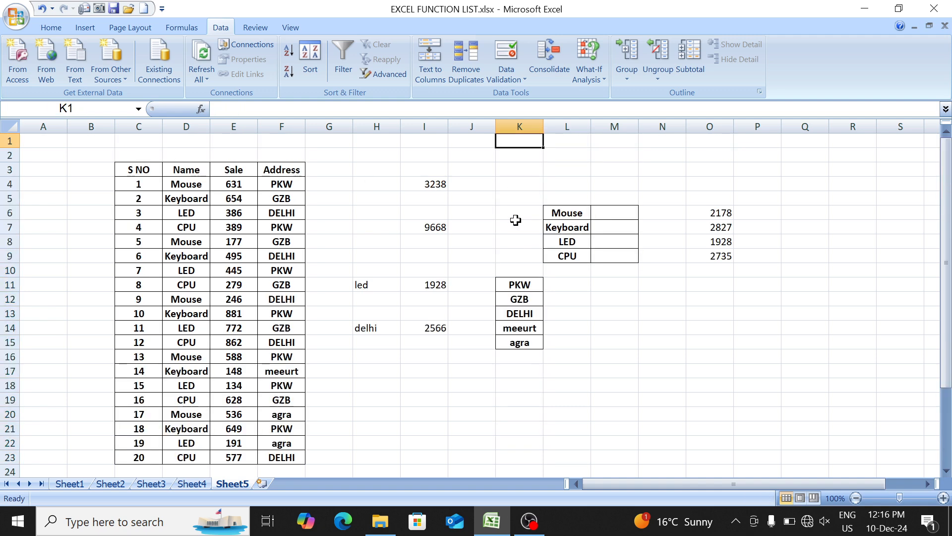
pyautogui.click(563, 281)
pyautogui.write('=')
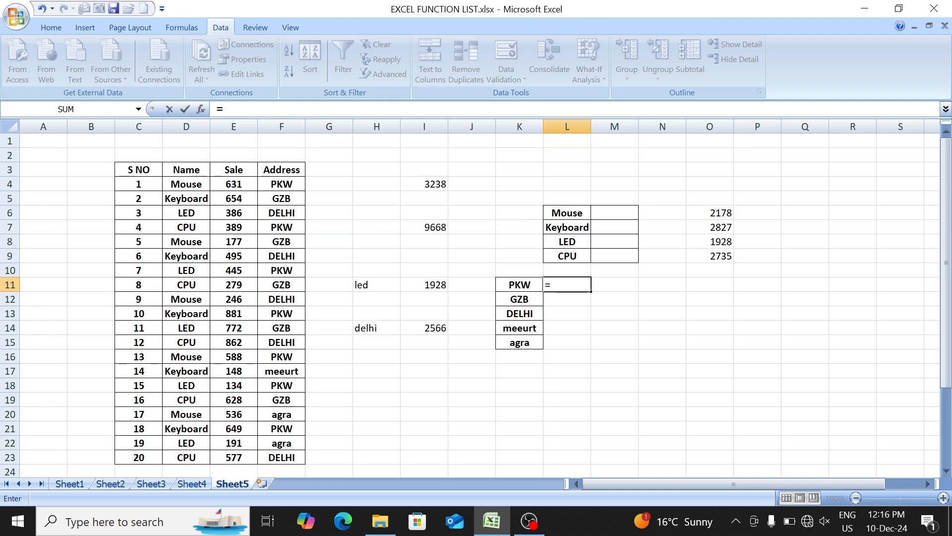
pyautogui.write('sumi')
pyautogui.press('Tab')
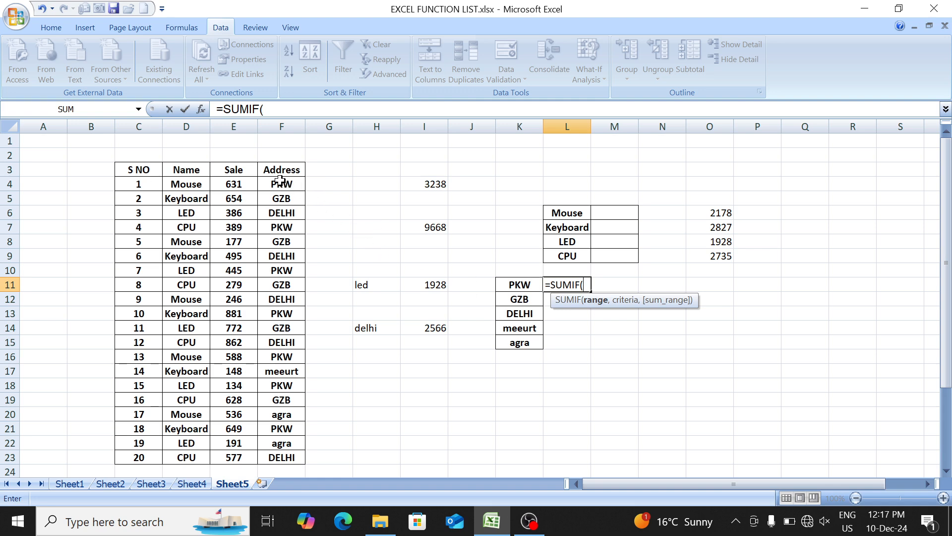
pyautogui.moveTo(280, 181); pyautogui.dragTo(287, 465)
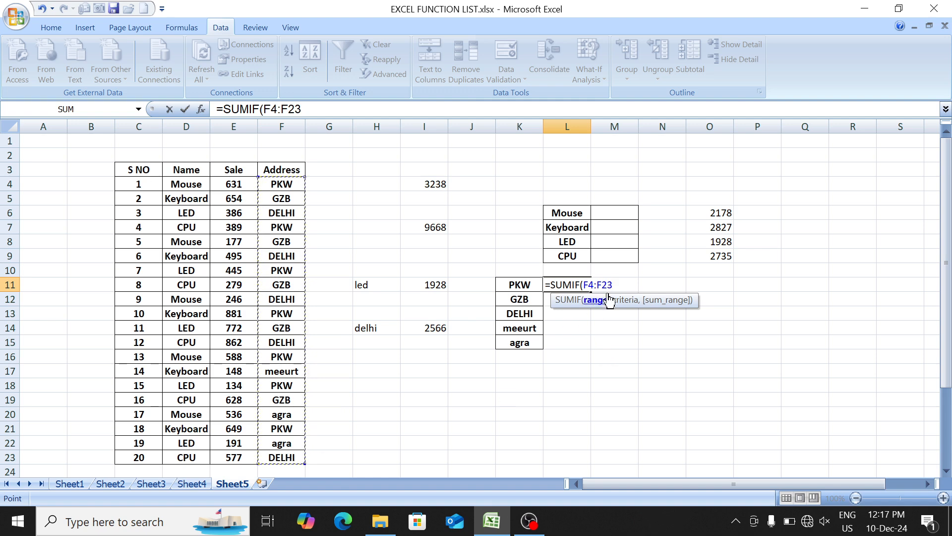
pyautogui.press('F4')
pyautogui.write(',')
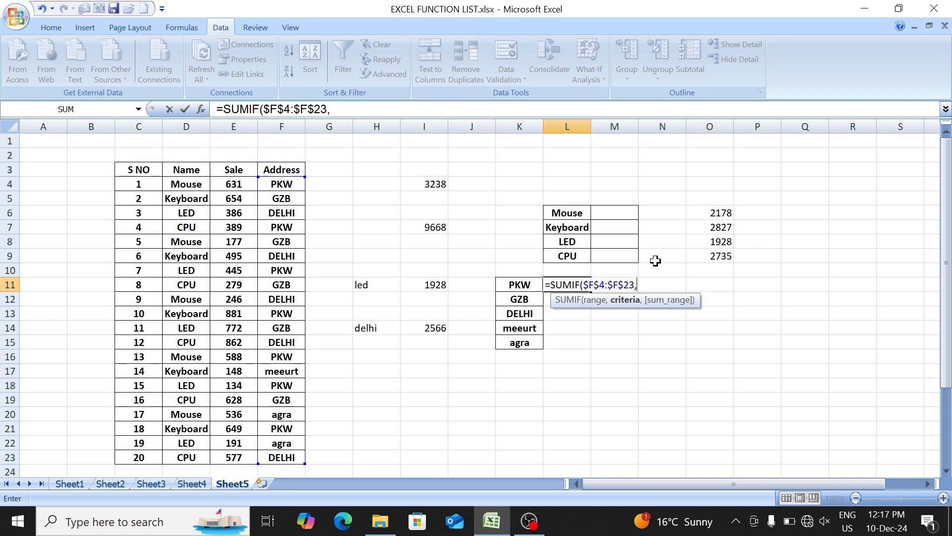
# - Complete the SUMIF formula in L11 with K11 as the criteria and $E$4:$E$23 as the absolute sum range
pyautogui.click(526, 284)
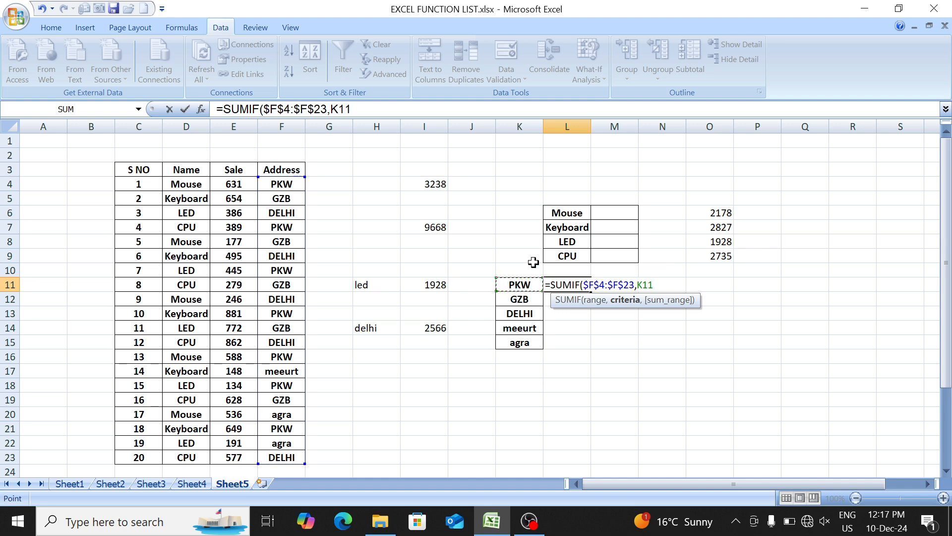
pyautogui.write(',')
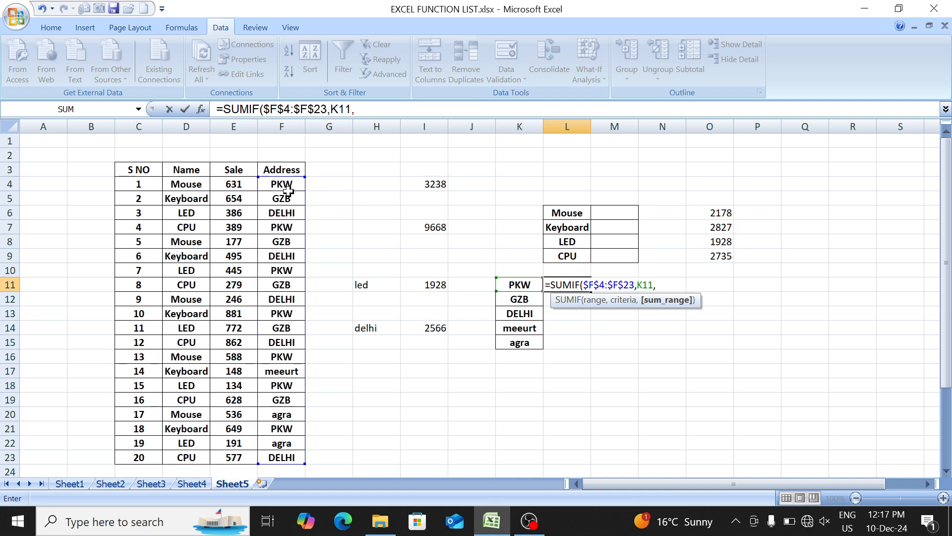
pyautogui.moveTo(239, 183); pyautogui.dragTo(247, 395)
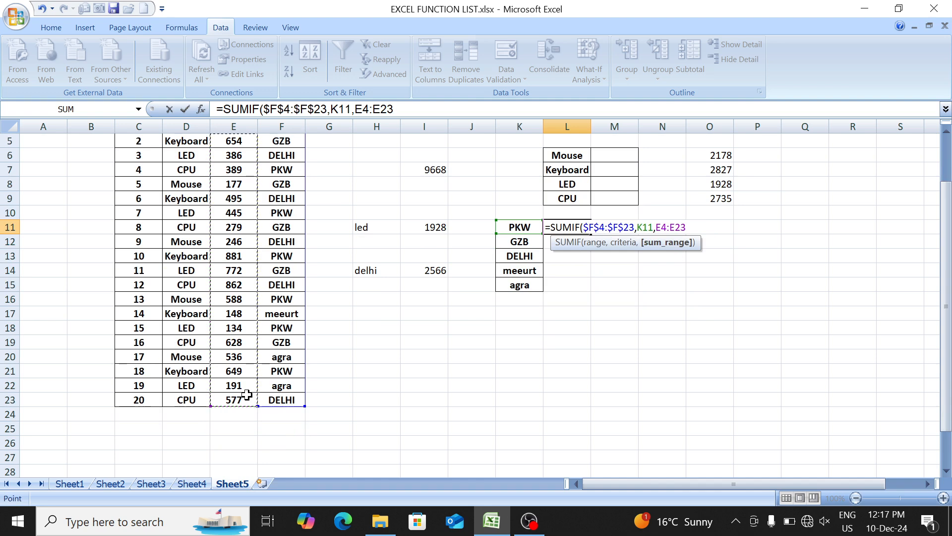
pyautogui.press('F4')
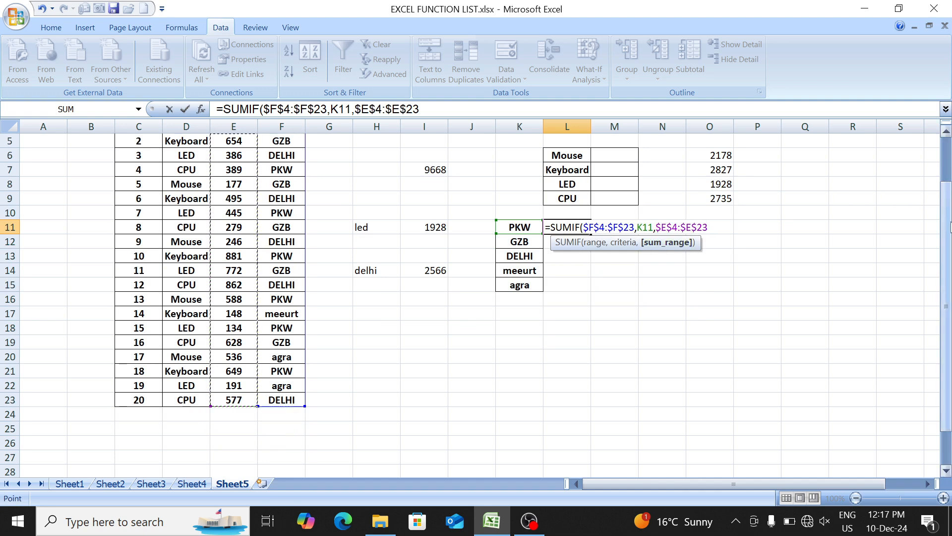
pyautogui.moveTo(946, 213); pyautogui.dragTo(943, 170)
pyautogui.write(')')
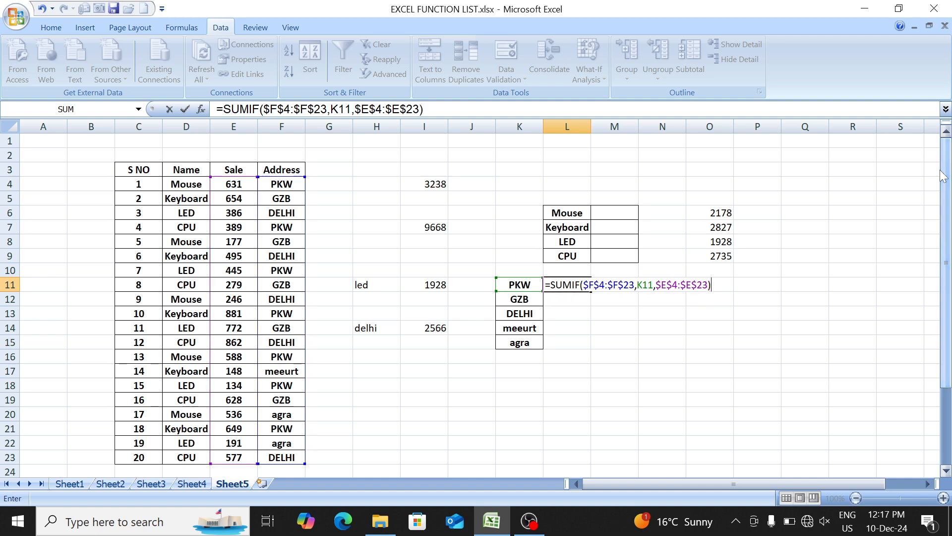
pyautogui.press('Return')
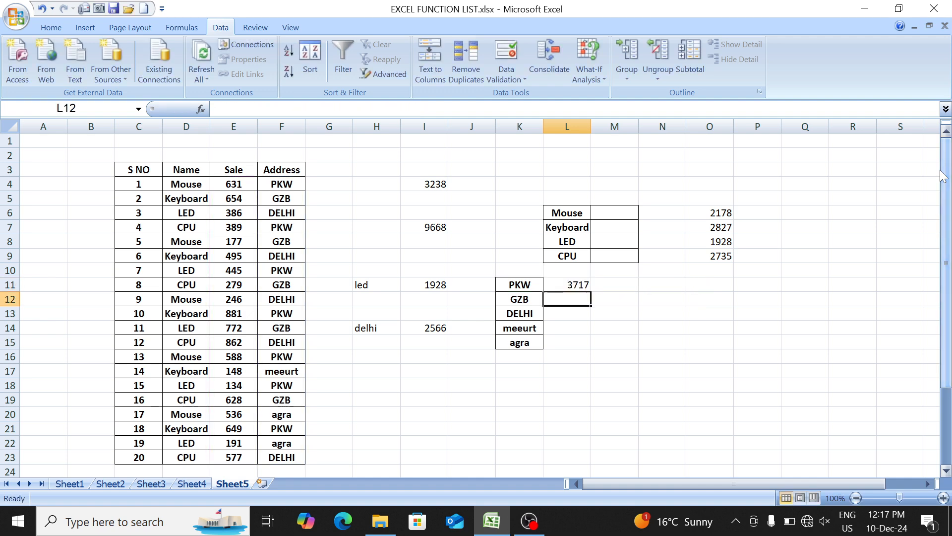
# - Fill the SUMIF formula from L11 down through L15 to cover all the unique addresses
pyautogui.press('Up')
pyautogui.hotkey('shift', 'Down')
pyautogui.hotkey('shift', 'Down')
pyautogui.hotkey('shift', 'Down')
pyautogui.hotkey('shift', 'Down')
pyautogui.hotkey('shift', 'Down')
pyautogui.hotkey('shift', 'Up')
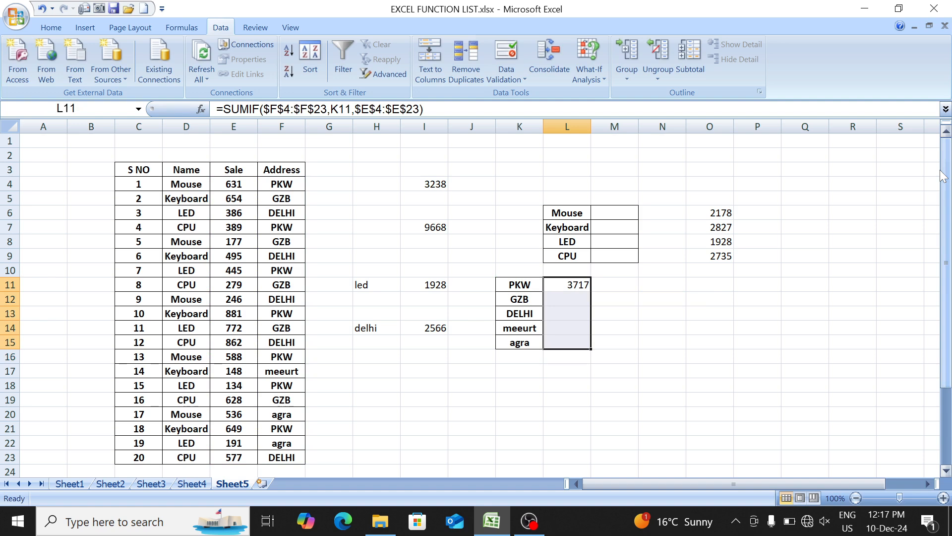
pyautogui.hotkey('ctrl', 'd')
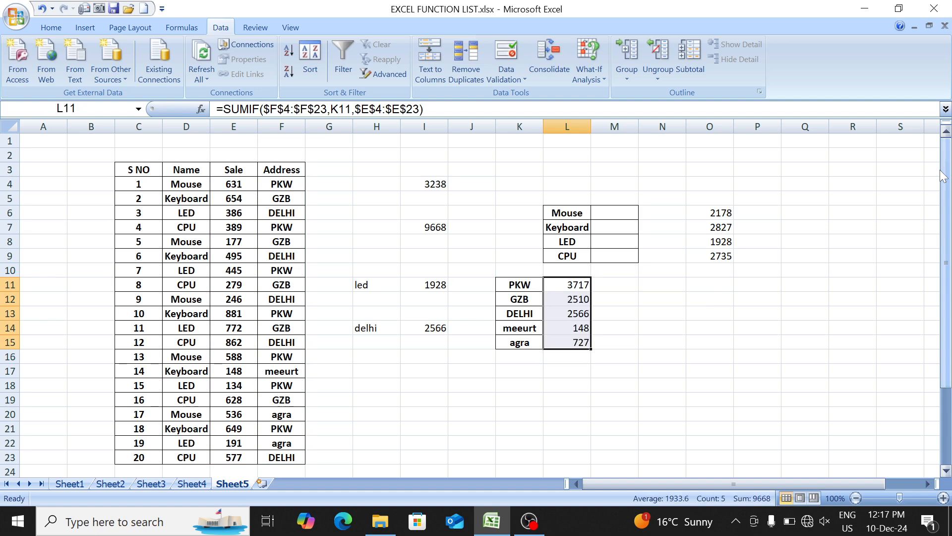
pyautogui.press('Down')
pyautogui.press('Down')
pyautogui.press('Up')
pyautogui.press('Left')
pyautogui.press('Left')
pyautogui.press('Left')
pyautogui.press('Left')
pyautogui.press('Up')
pyautogui.press('Left')
pyautogui.press('Up')
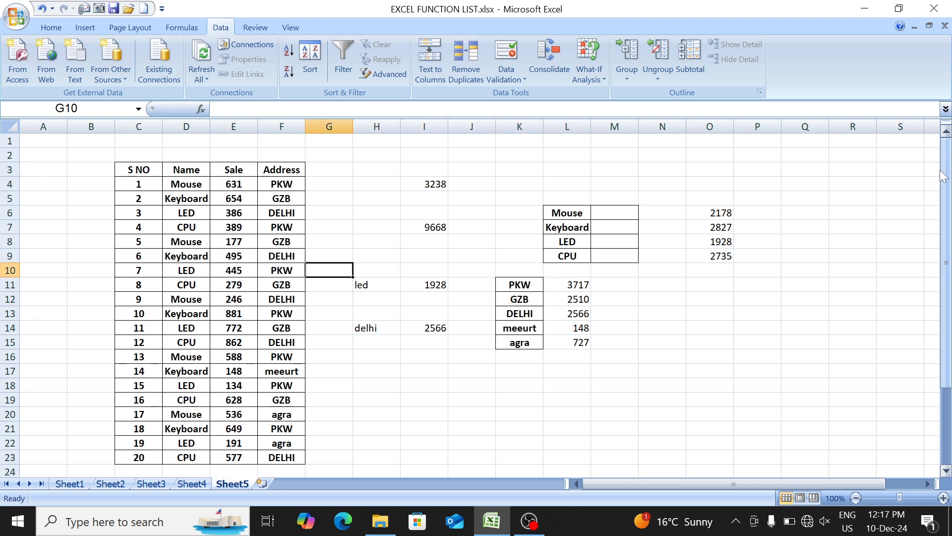
pyautogui.press('Left')
pyautogui.press('Up')
pyautogui.press('Left')
pyautogui.press('Left')
pyautogui.press('Up')
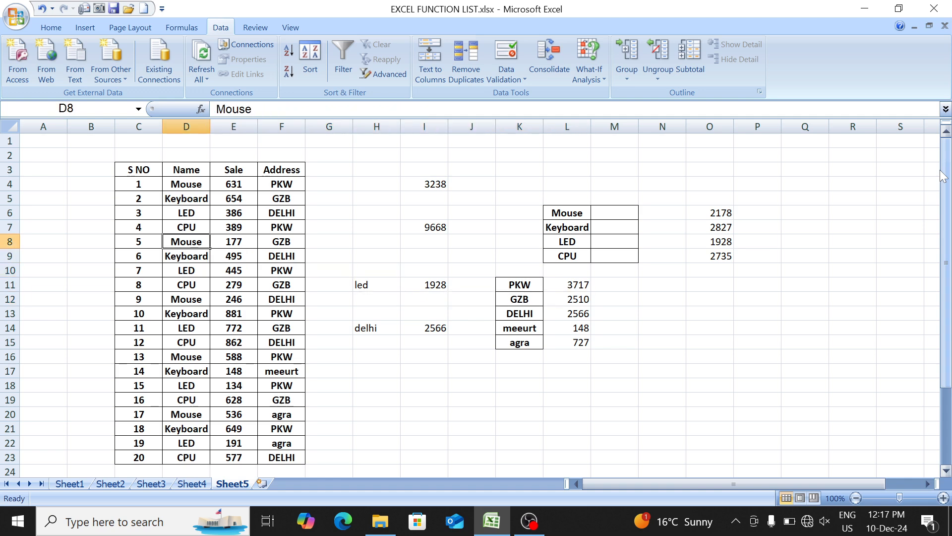
# - Colour the SUMIFS entry's number and name in A12:B12 of the Sheet1 function list red
pyautogui.hotkey('ctrl', 'pageup')
pyautogui.hotkey('ctrl', 'pageup')
pyautogui.hotkey('ctrl', 'pageup')
pyautogui.hotkey('ctrl', 'pageup')
pyautogui.press('Down')
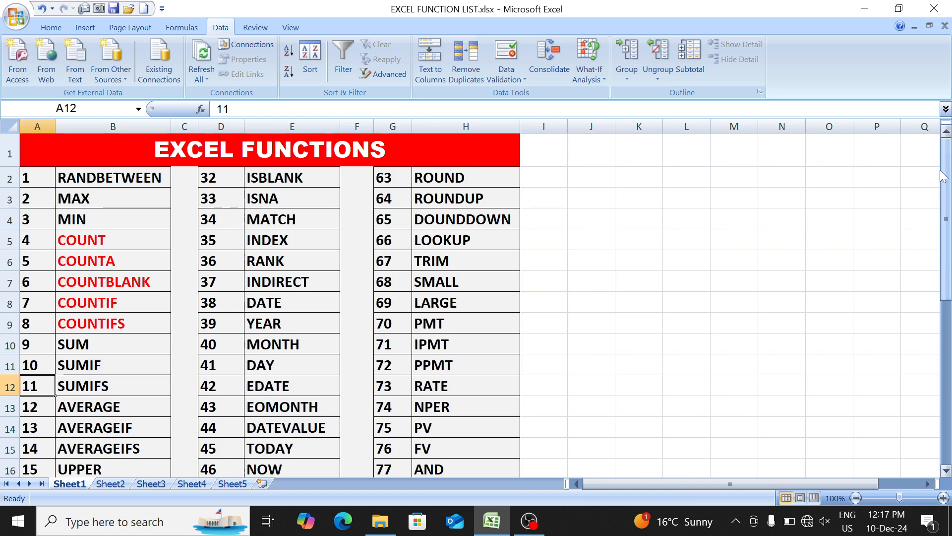
pyautogui.press('Right')
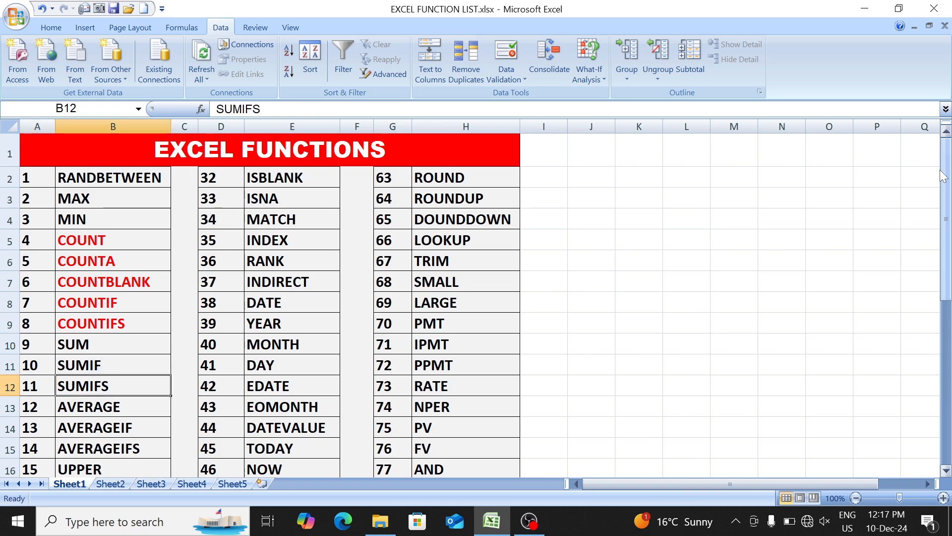
pyautogui.press('Left')
pyautogui.hotkey('shift', 'Right')
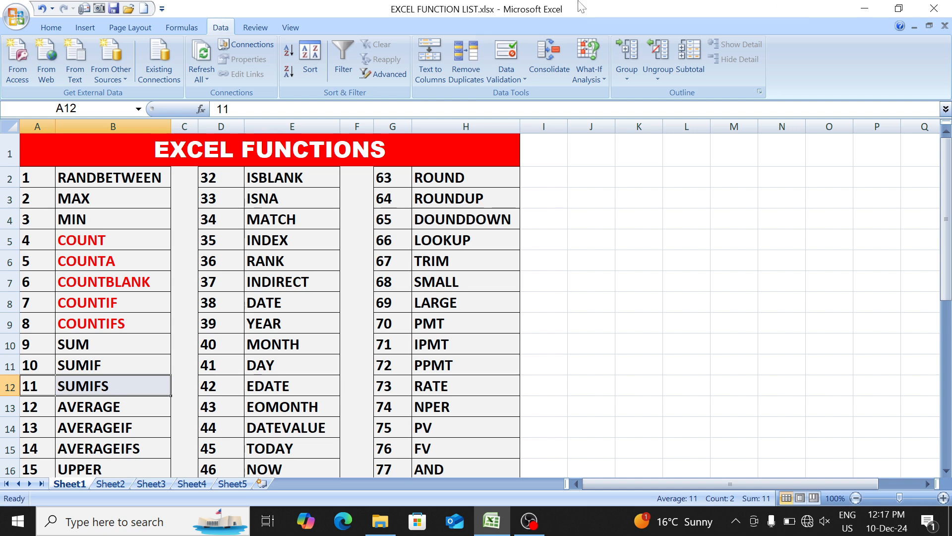
pyautogui.click(50, 28)
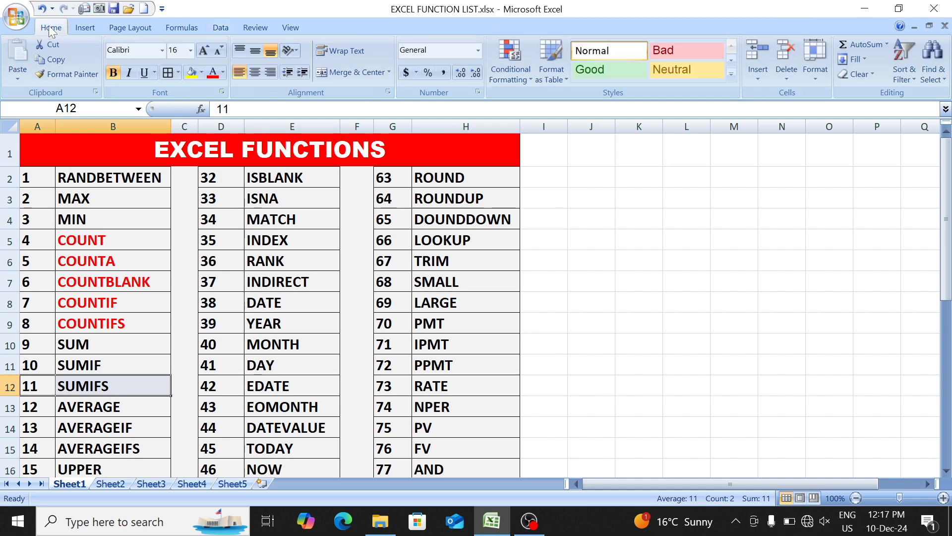
pyautogui.click(212, 74)
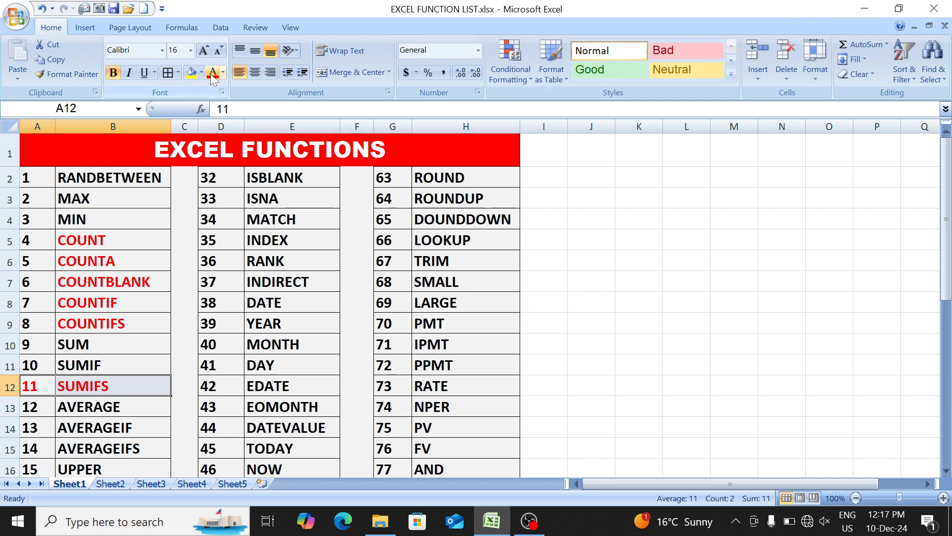
# - Return from the function list to the sample sales table on Sheet5
pyautogui.press('Down')
pyautogui.press('Up')
pyautogui.hotkey('ctrl', 'pagedown')
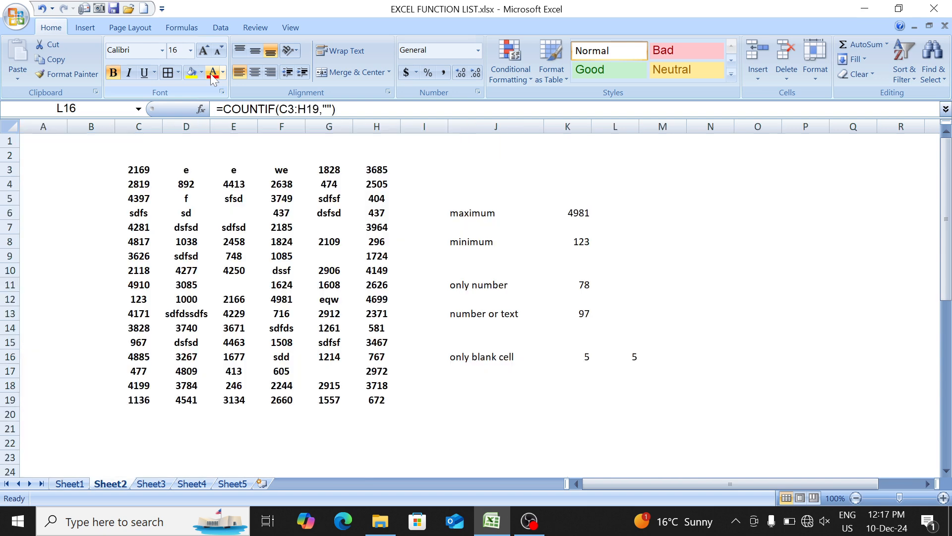
pyautogui.hotkey('ctrl', 'pagedown')
pyautogui.hotkey('ctrl', 'pagedown')
pyautogui.hotkey('ctrl', 'pagedown')
pyautogui.press('Left')
pyautogui.press('Left')
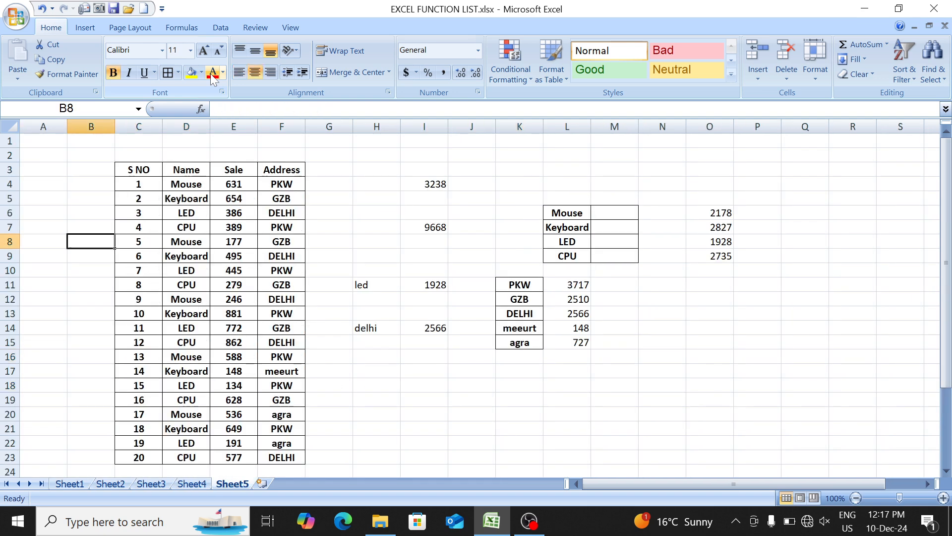
pyautogui.press('Right')
pyautogui.press('Right')
pyautogui.press('Right')
pyautogui.press('Right')
pyautogui.press('Up')
pyautogui.press('Right')
pyautogui.press('Up')
pyautogui.press('Right')
pyautogui.press('Up')
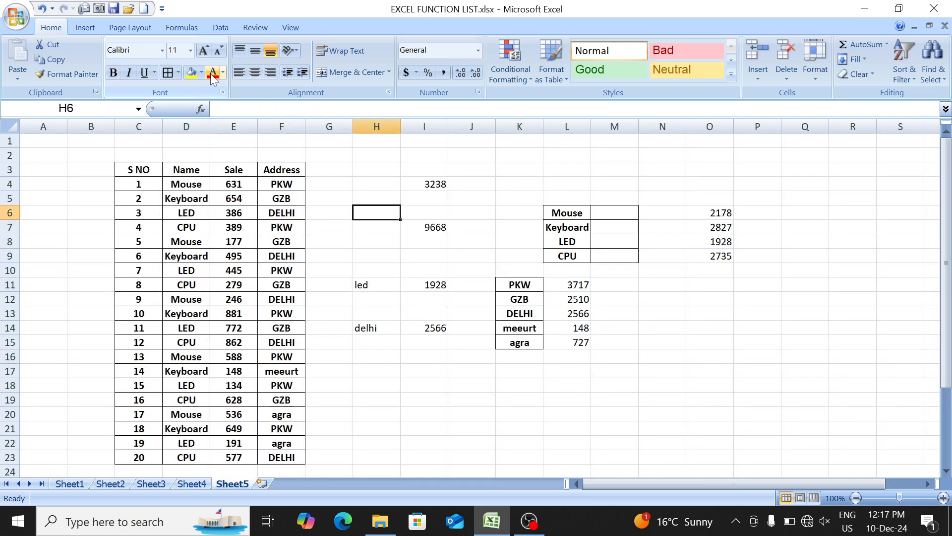
pyautogui.press('Up')
pyautogui.hotkey('shift', 'Right')
pyautogui.press('Down')
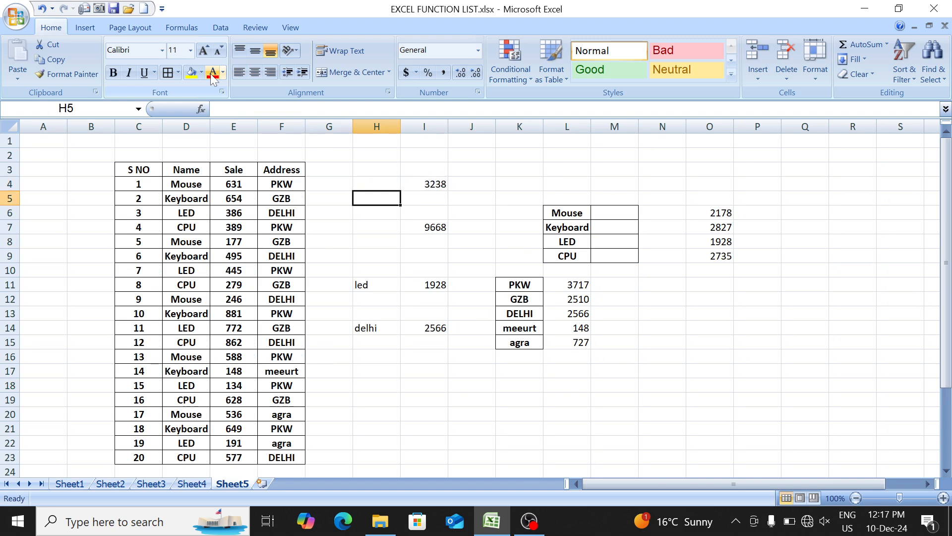
# - Examine the SUMIF formulas in L11 and O6 and the ranges they reference
pyautogui.click(556, 283)
pyautogui.press('F2')
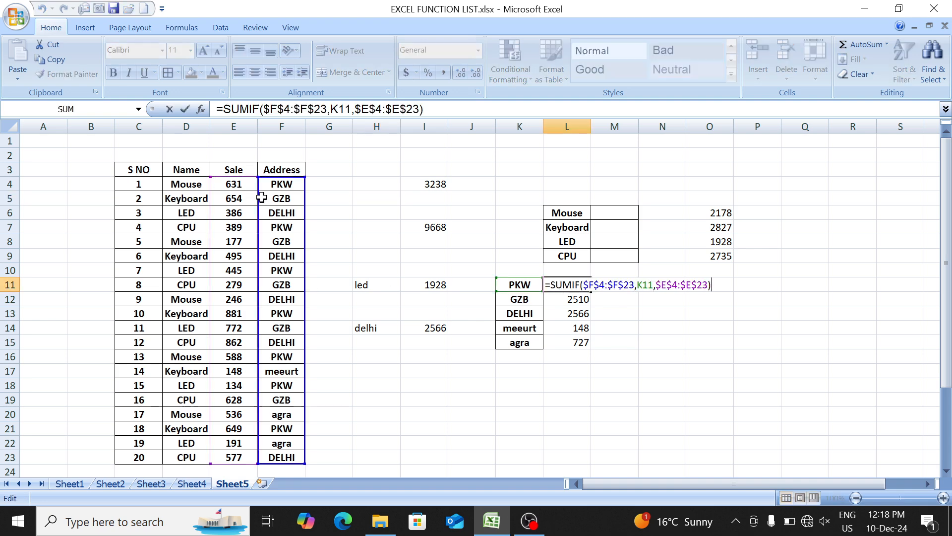
pyautogui.press('Return')
pyautogui.press('Down')
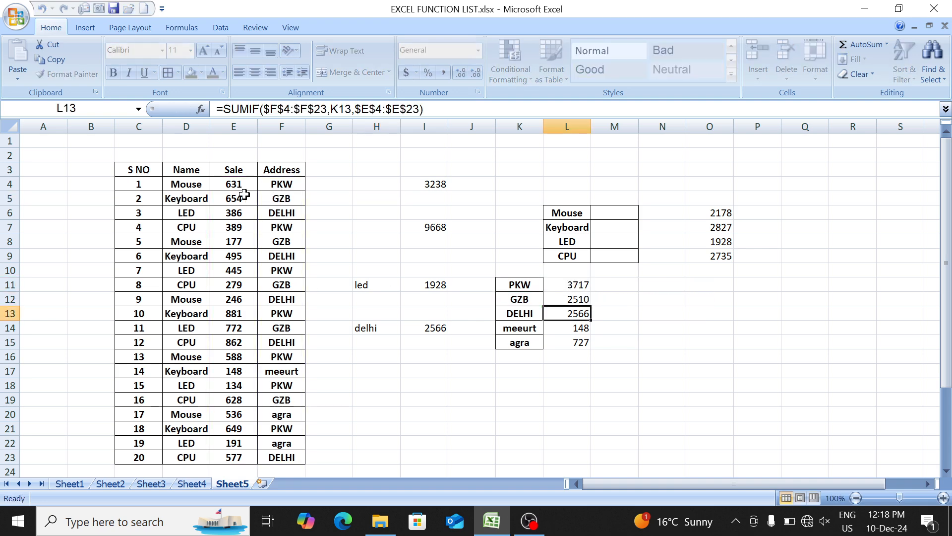
pyautogui.press('Up')
pyautogui.press('Up')
pyautogui.press('Right')
pyautogui.press('Right')
pyautogui.press('Right')
pyautogui.press('Up')
pyautogui.press('Up')
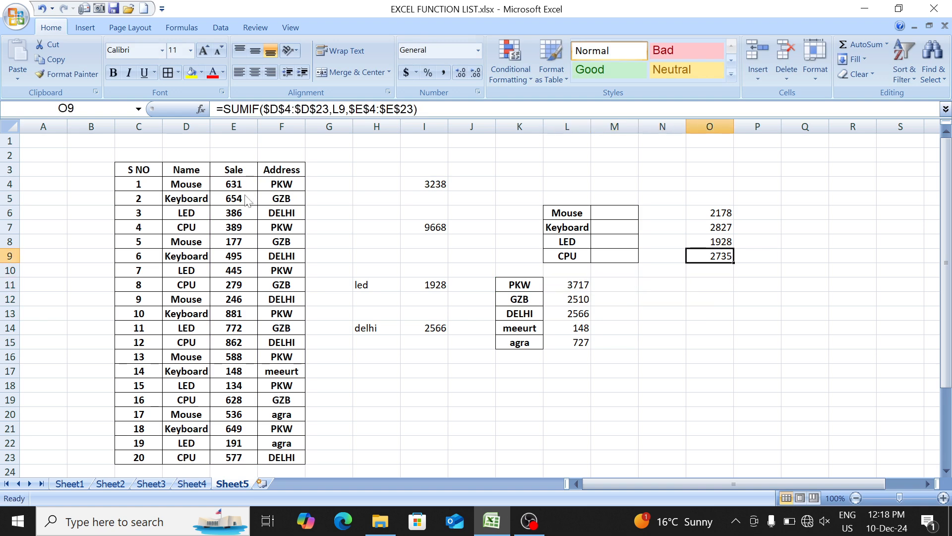
pyautogui.press('Up')
pyautogui.press('Up')
pyautogui.press('Up')
pyautogui.press('F2')
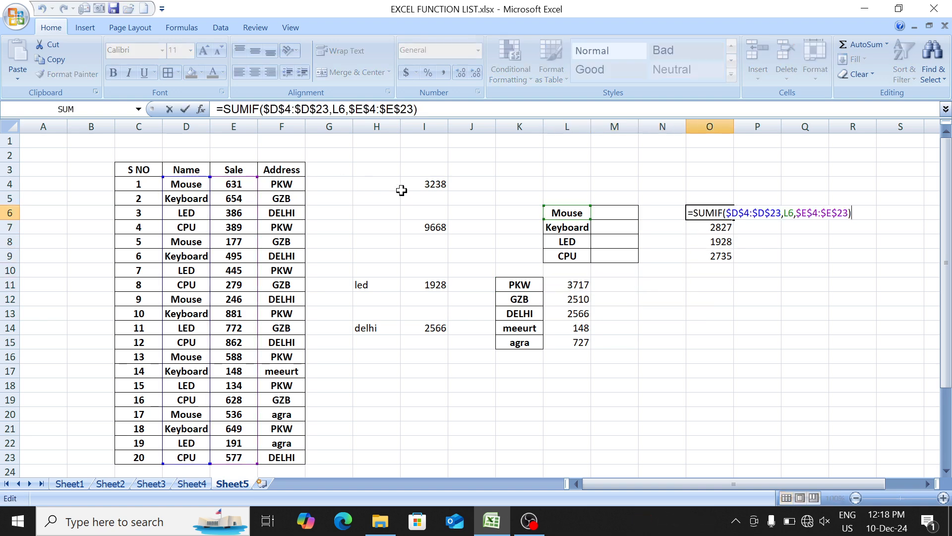
pyautogui.press('Return')
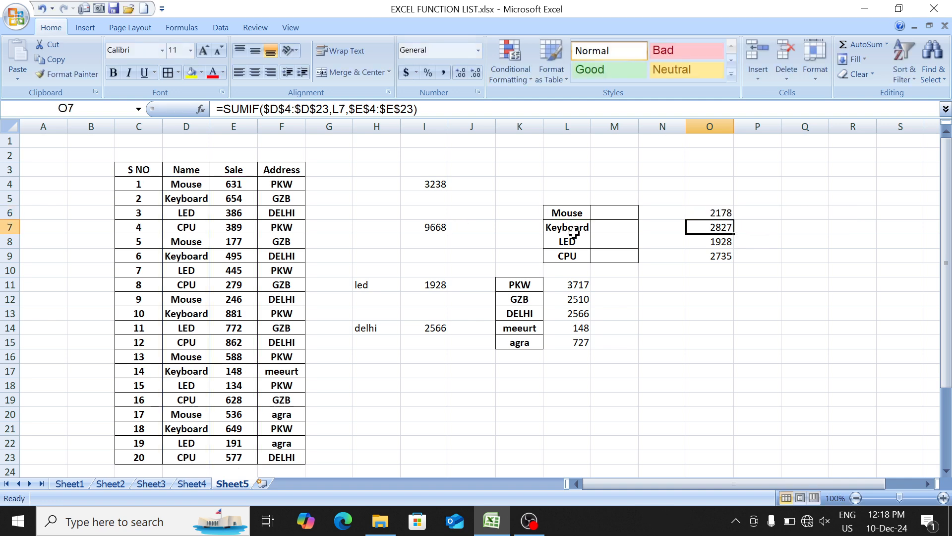
# - Clear all contents and formatting, including the borders, from the range H3:P20 beside the sales table
pyautogui.moveTo(361, 167); pyautogui.dragTo(748, 416)
pyautogui.press('Delete')
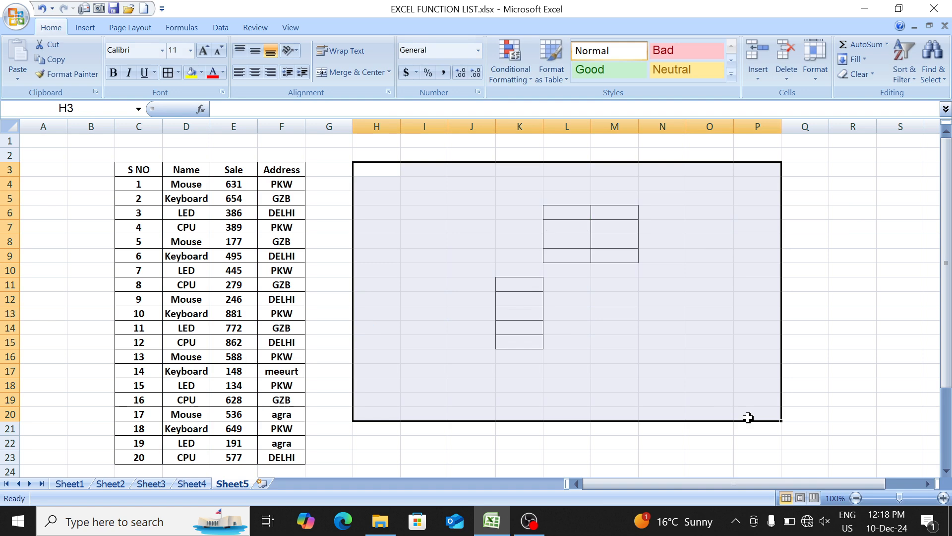
pyautogui.hotkey('alt', 'h')
pyautogui.press('e')
pyautogui.press('a')
# - Examine the name, sale and address of the Mouse rows in the sales table
pyautogui.press('Down')
pyautogui.press('Left')
pyautogui.press('Left')
pyautogui.press('Left')
pyautogui.press('Left')
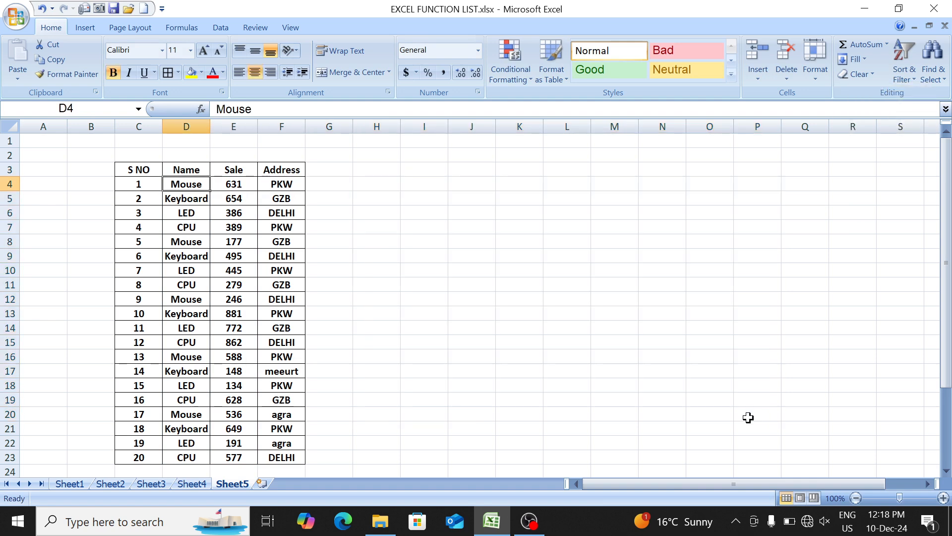
pyautogui.hotkey('shift', 'Right')
pyautogui.hotkey('shift', 'Right')
pyautogui.press('Down')
pyautogui.press('Down')
pyautogui.press('Down')
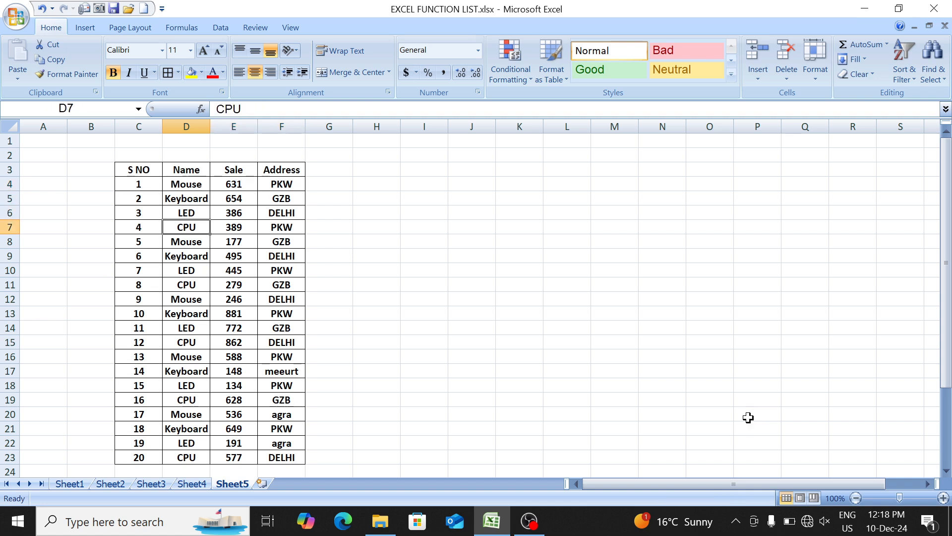
pyautogui.press('Down')
pyautogui.hotkey('shift', 'Right')
pyautogui.hotkey('shift', 'Right')
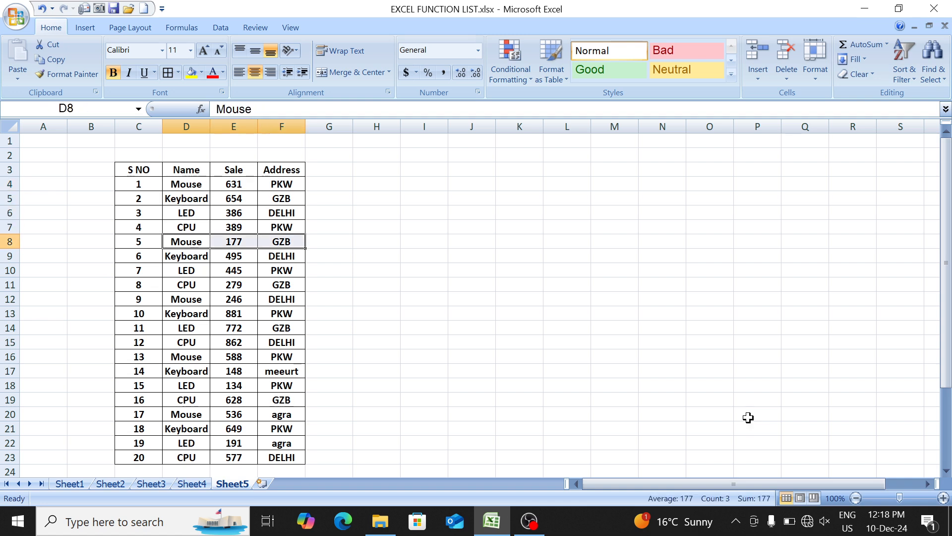
pyautogui.press('Right')
pyautogui.press('Down')
pyautogui.press('Down')
pyautogui.press('Down')
pyautogui.press('Down')
pyautogui.press('Left')
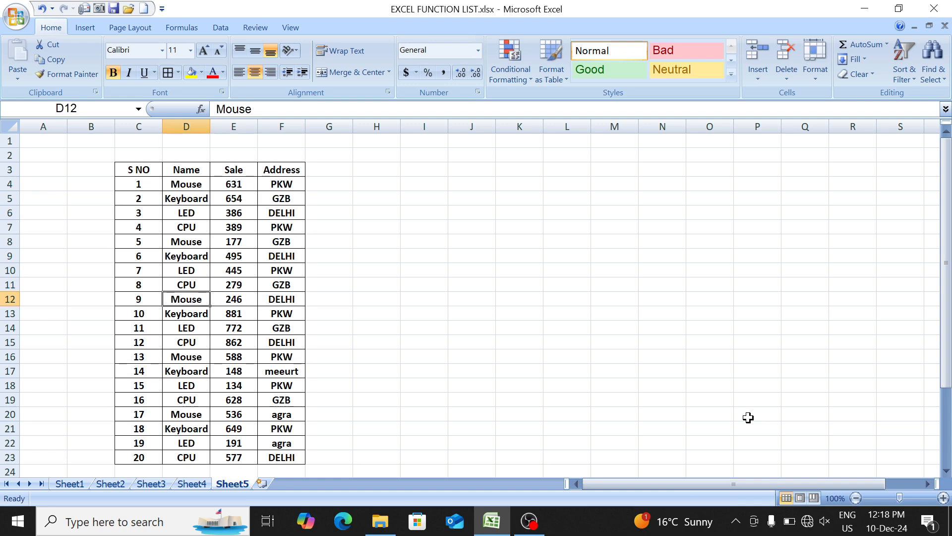
pyautogui.hotkey('shift', 'Right')
pyautogui.hotkey('shift', 'Right')
pyautogui.press('Up')
pyautogui.press('Right')
pyautogui.press('Up')
# - Enter the two criteria beside the table: mouse in H4 and pkw in H5
pyautogui.press('Right')
pyautogui.press('Right')
pyautogui.press('Up')
pyautogui.press('Up')
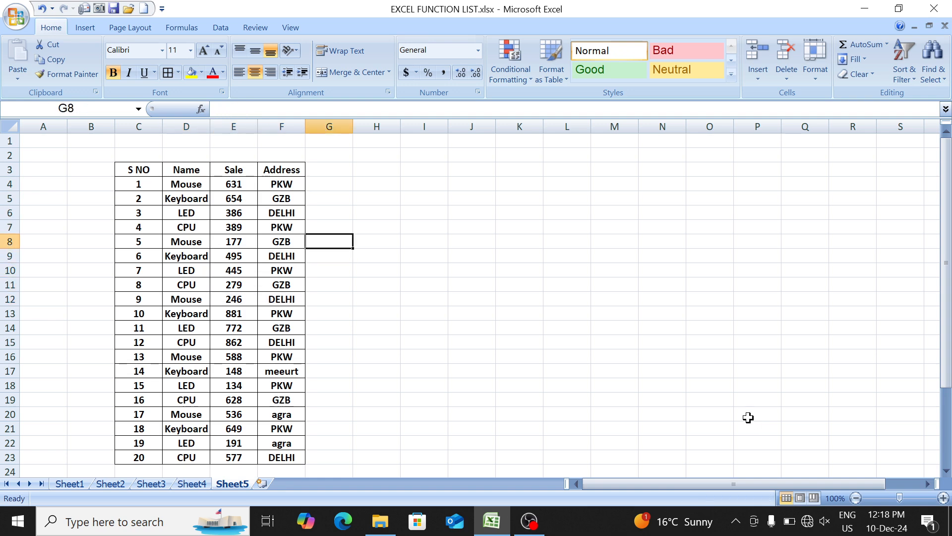
pyautogui.press('Right')
pyautogui.press('Up')
pyautogui.press('Up')
pyautogui.press('Up')
pyautogui.press('Up')
pyautogui.write('mo')
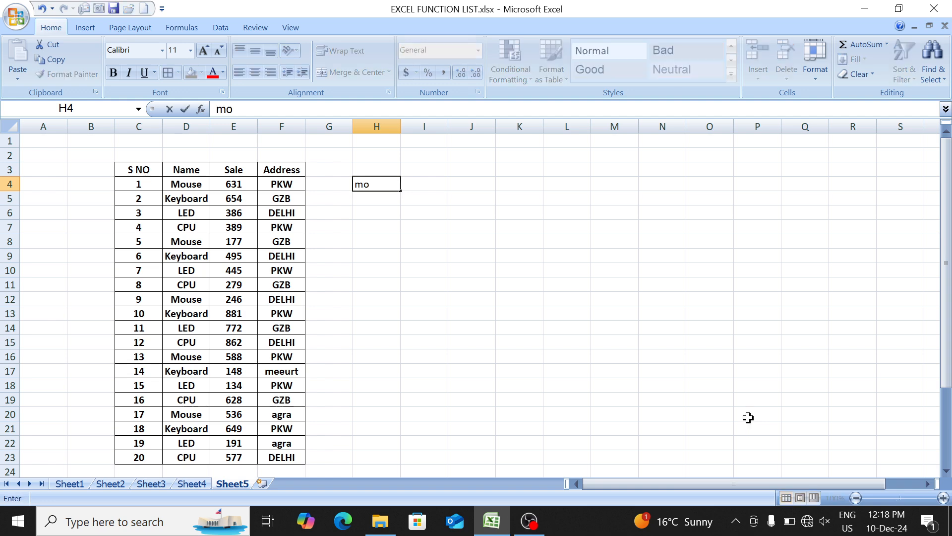
pyautogui.write('use')
pyautogui.press('Return')
pyautogui.write('pkw')
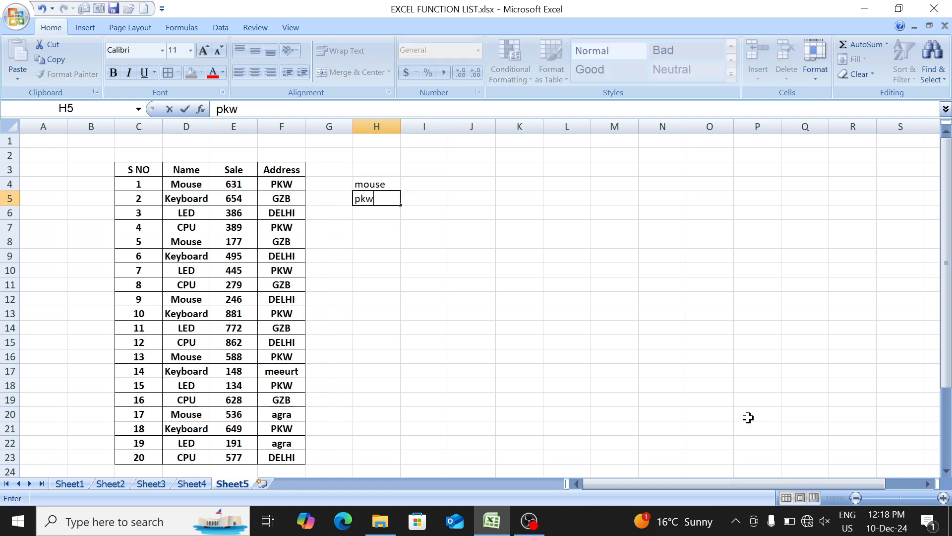
pyautogui.press('Tab')
# - Start a SUMIFS formula in I5 with the Sale column E4:E23 as the sum range
pyautogui.write('=sumi')
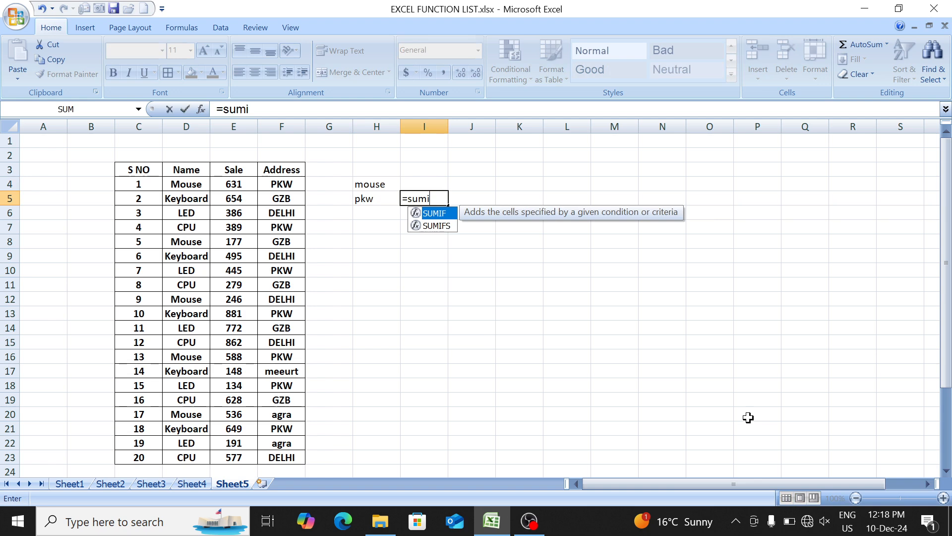
pyautogui.press('Down')
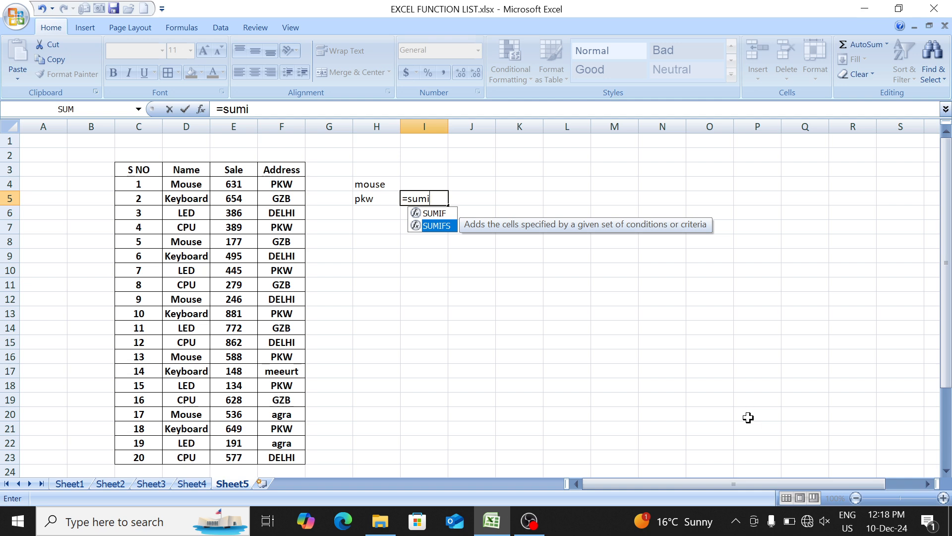
pyautogui.press('Tab')
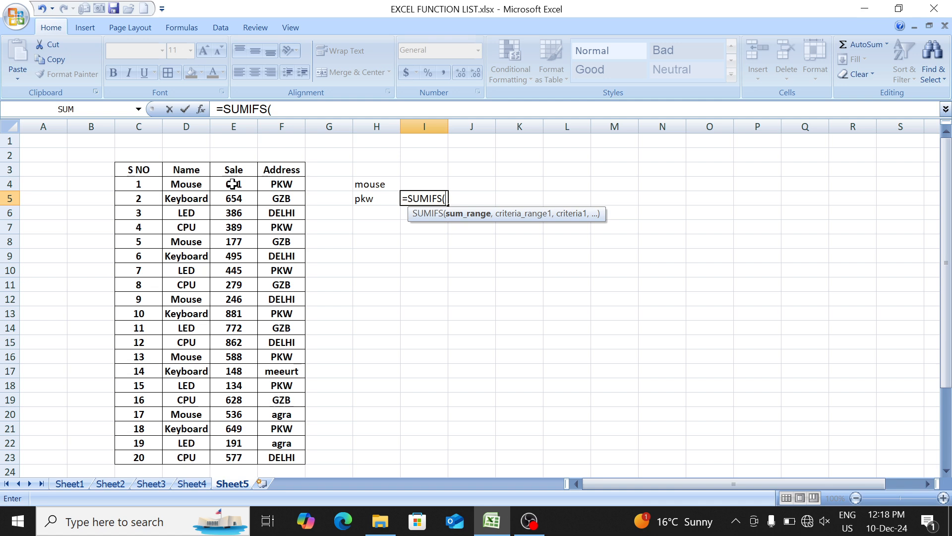
pyautogui.moveTo(234, 185); pyautogui.dragTo(231, 456)
pyautogui.write(',')
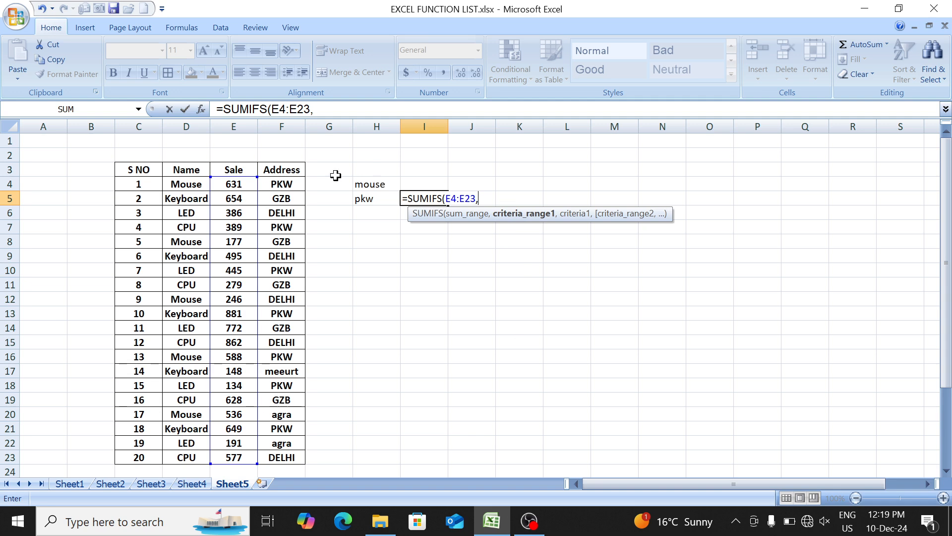
# - Add the Name column D4:D23 as the first criteria range of the SUMIFS formula, with H4 as its criterion
pyautogui.moveTo(182, 186); pyautogui.dragTo(183, 453)
pyautogui.write(',')
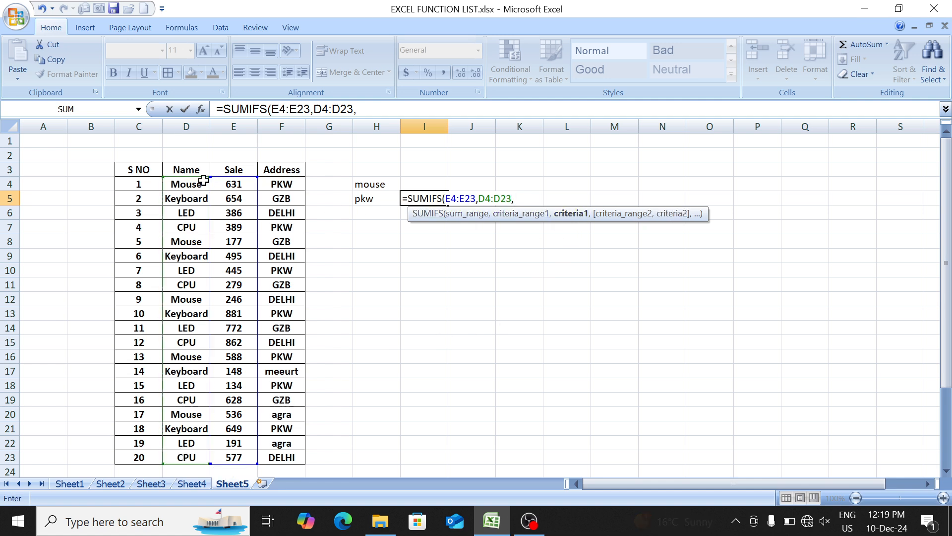
pyautogui.click(375, 188)
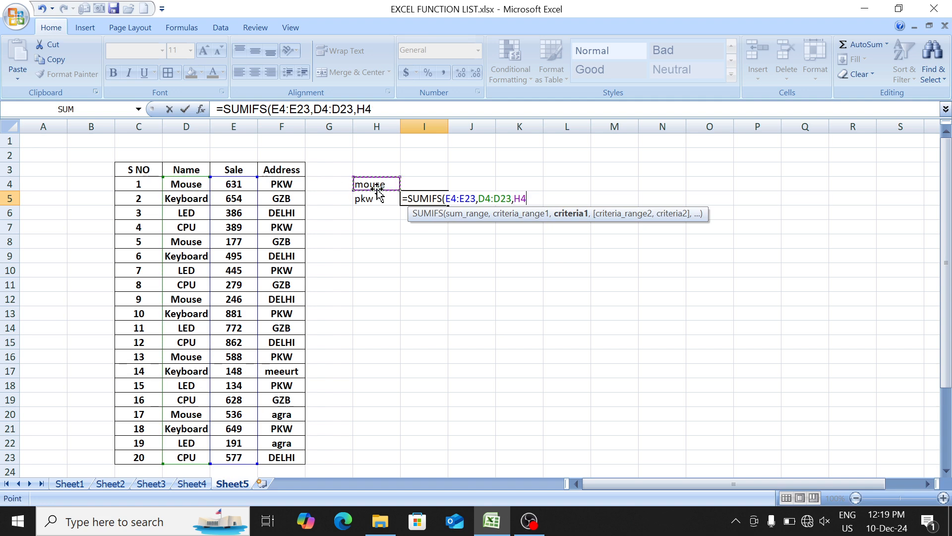
pyautogui.write(',')
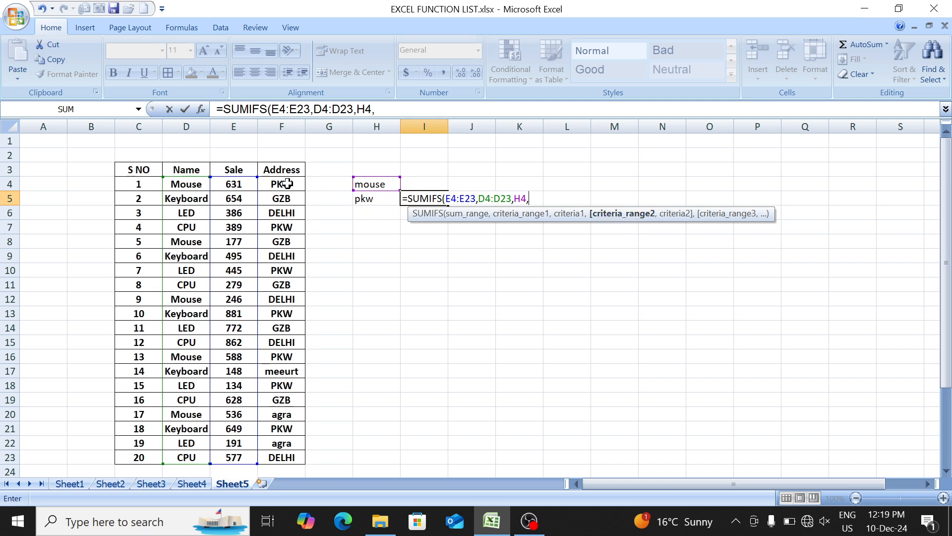
# - Complete the SUMIFS formula in I5 with the Address column F4:F23 as second criteria range and H5 as its criterion
pyautogui.moveTo(287, 183); pyautogui.dragTo(291, 454)
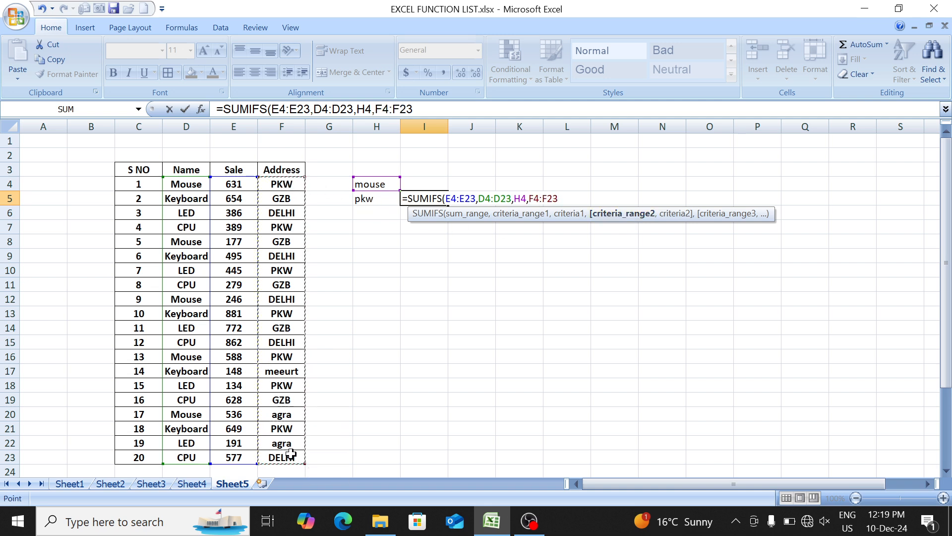
pyautogui.write(',')
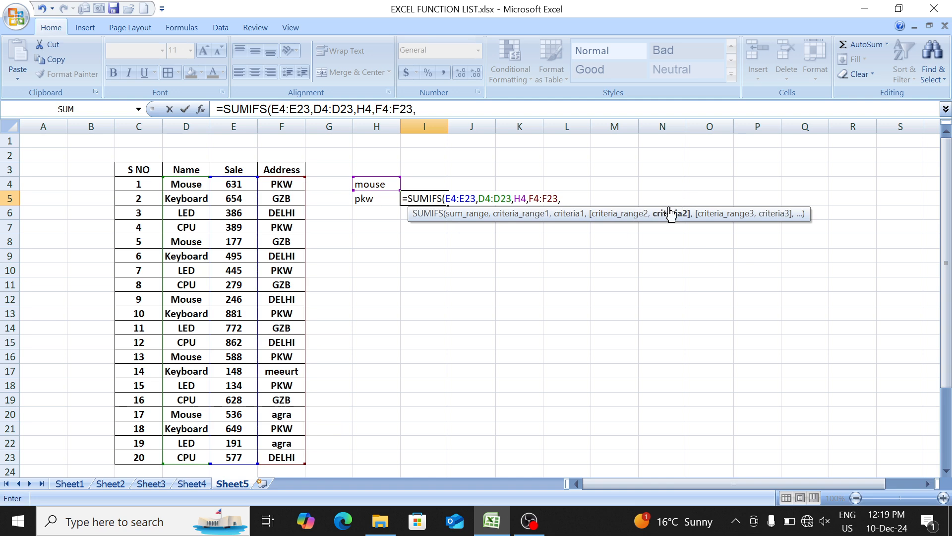
pyautogui.click(377, 200)
pyautogui.write(')')
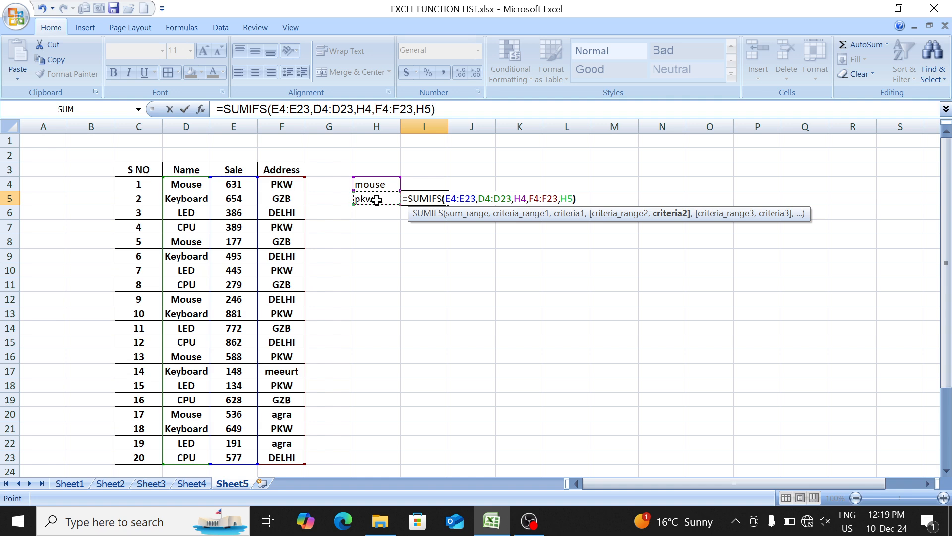
pyautogui.press('Return')
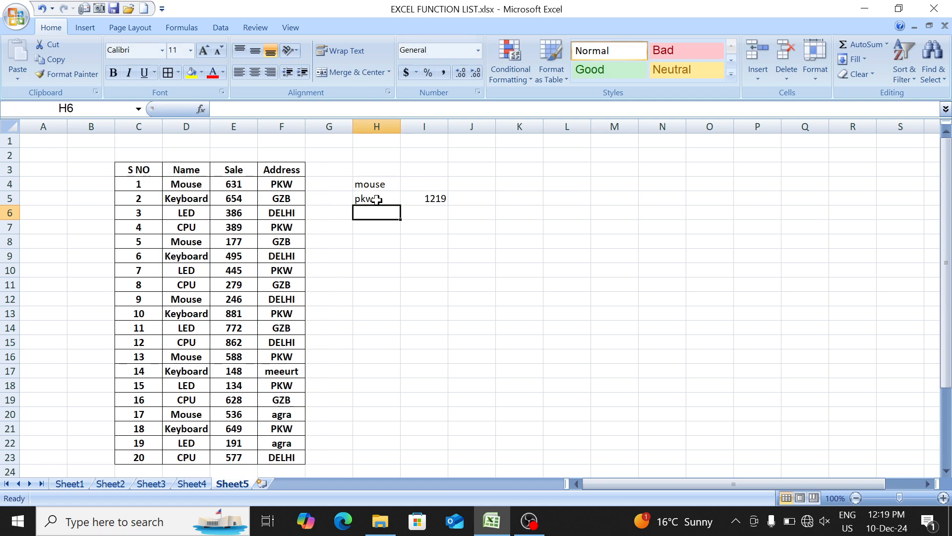
# - Review the Mouse entries and their Sale values in rows 4, 8 and 12 of the table
pyautogui.click(408, 317)
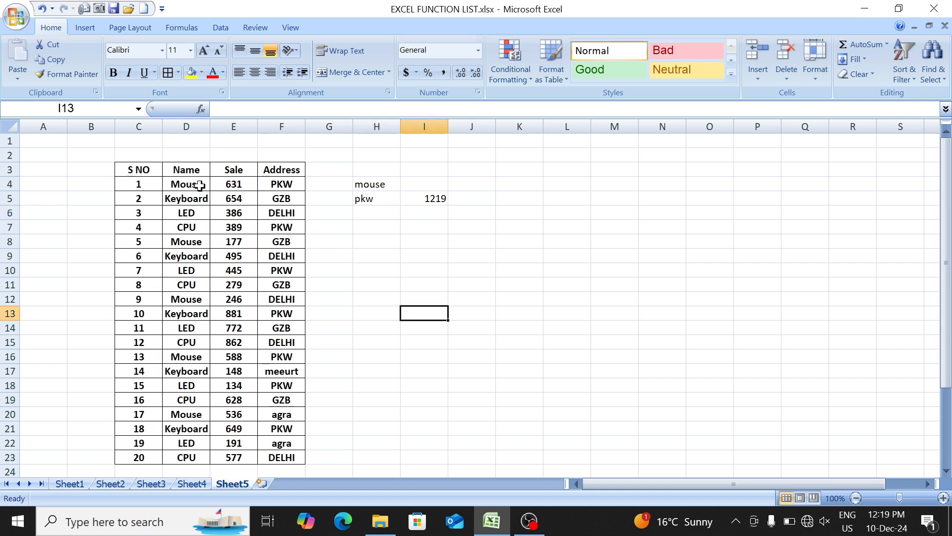
pyautogui.moveTo(200, 186); pyautogui.dragTo(221, 187)
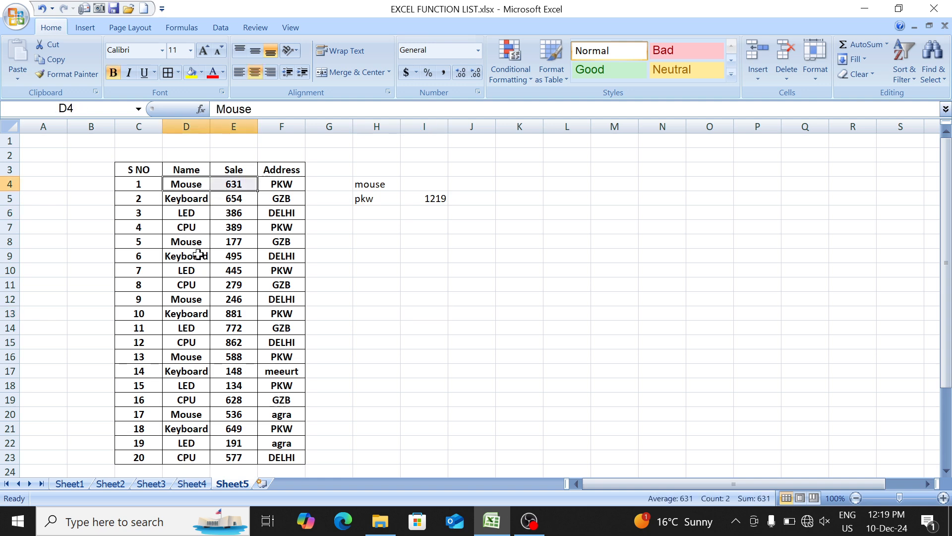
pyautogui.moveTo(195, 245); pyautogui.dragTo(222, 243)
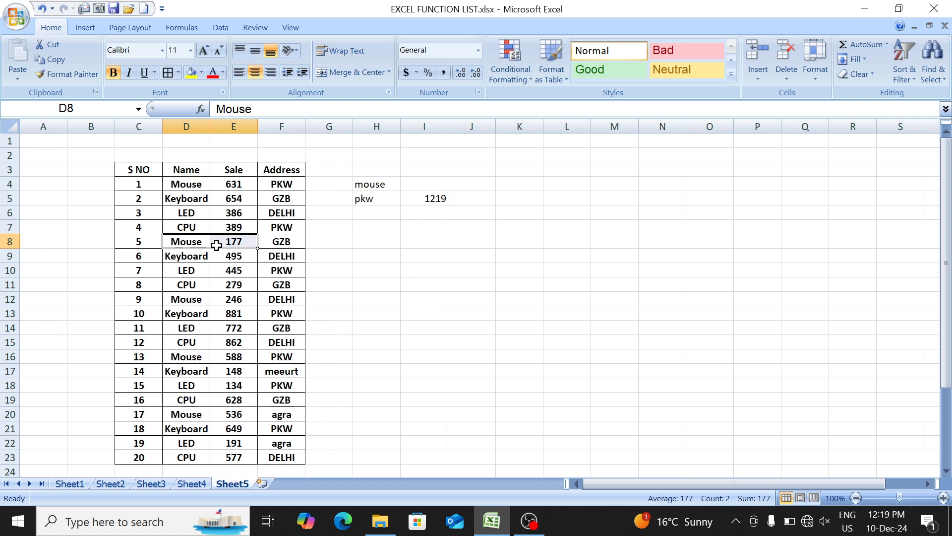
pyautogui.moveTo(204, 302); pyautogui.dragTo(226, 307)
pyautogui.click(417, 258)
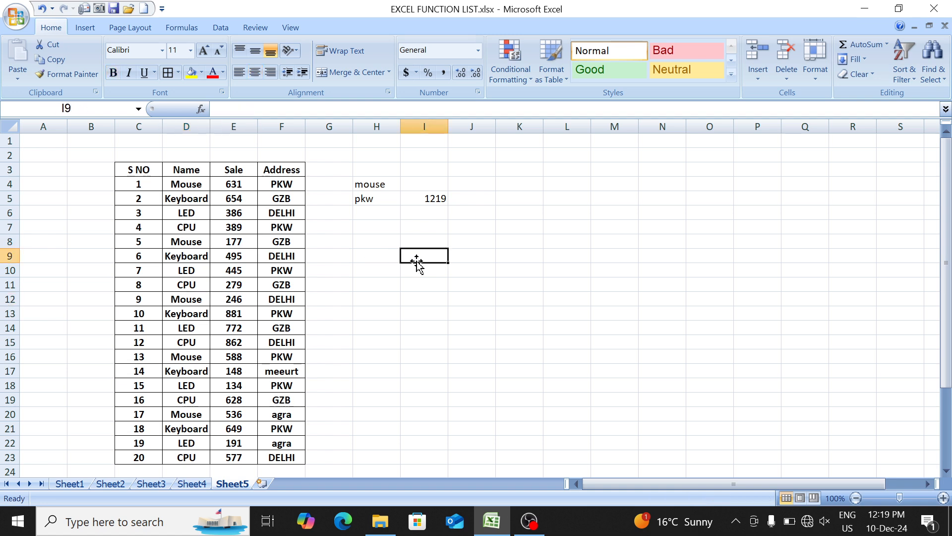
pyautogui.press('Left')
pyautogui.write('mou')
pyautogui.press('Return')
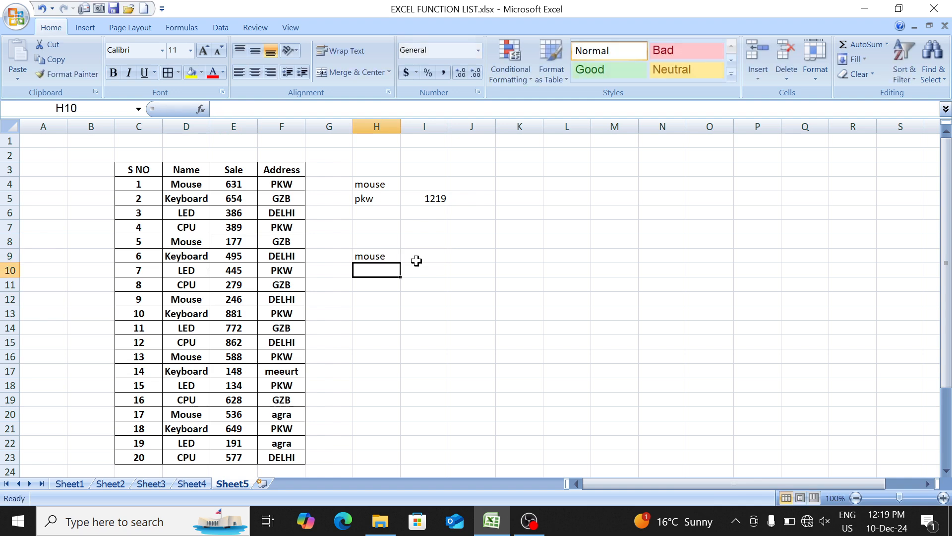
pyautogui.write('pk')
pyautogui.press('BackSpace')
pyautogui.press('BackSpace')
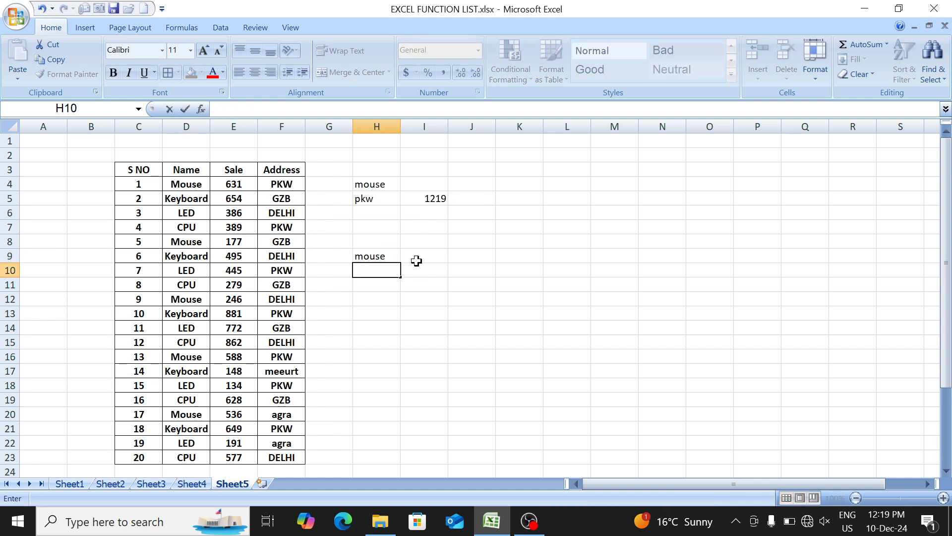
pyautogui.write('>300')
pyautogui.press('Return')
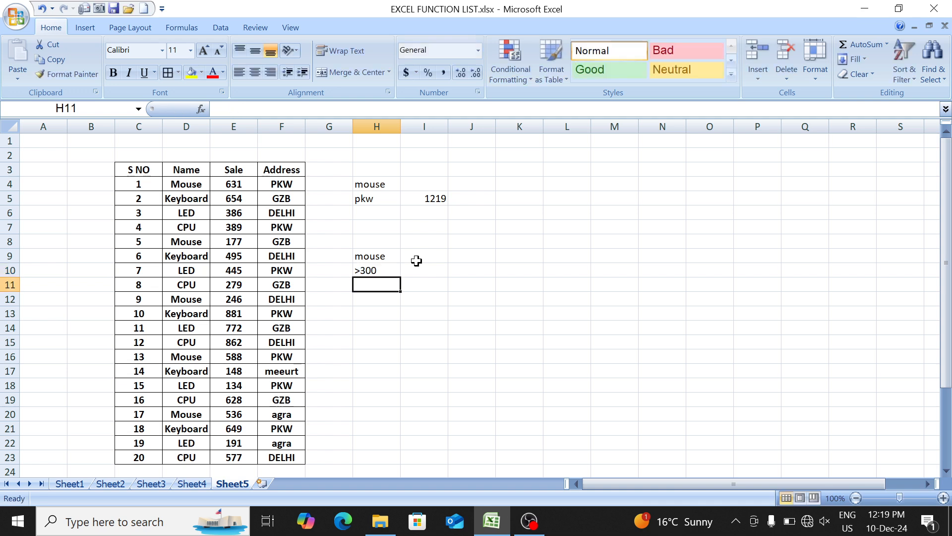
pyautogui.press('Up')
pyautogui.press('Up')
pyautogui.press('Right')
pyautogui.press('Left')
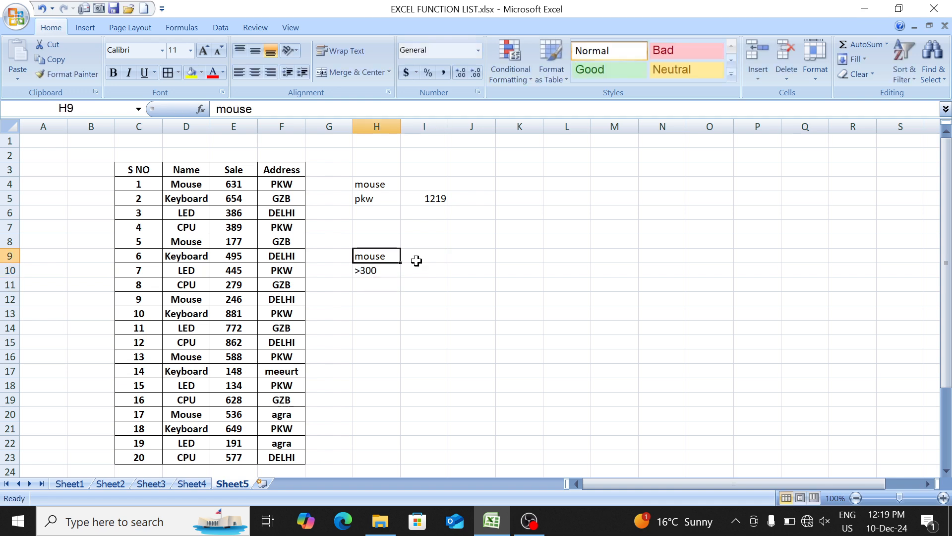
pyautogui.hotkey('shift', 'Down')
pyautogui.press('Delete')
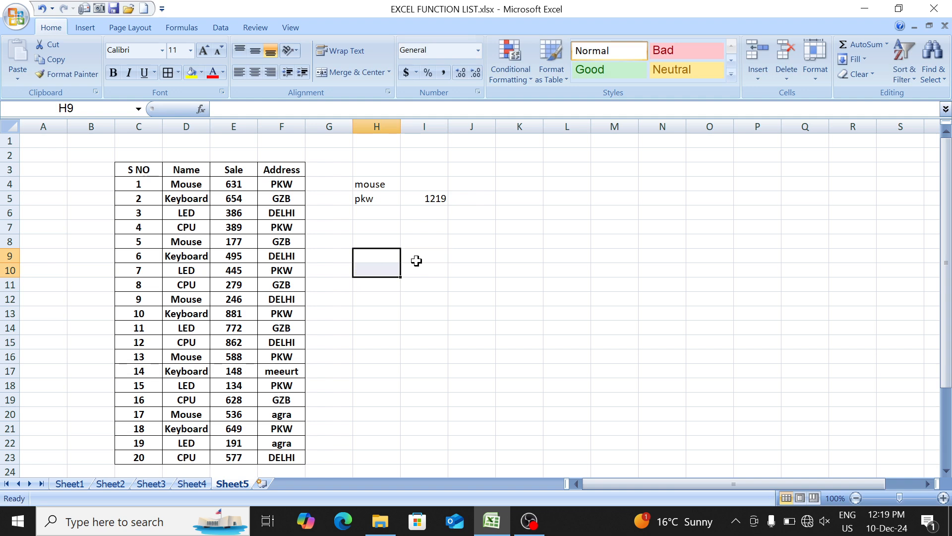
# - Start a SUMIFS formula in I9 with the Sale column E4:E23 as the sum range
pyautogui.click(416, 257)
pyautogui.write('=sumi')
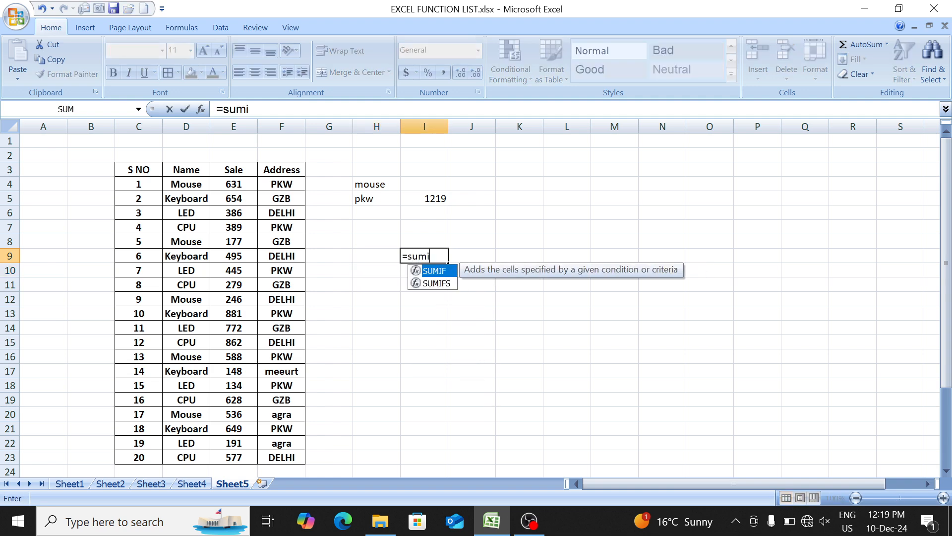
pyautogui.press('Down')
pyautogui.press('Tab')
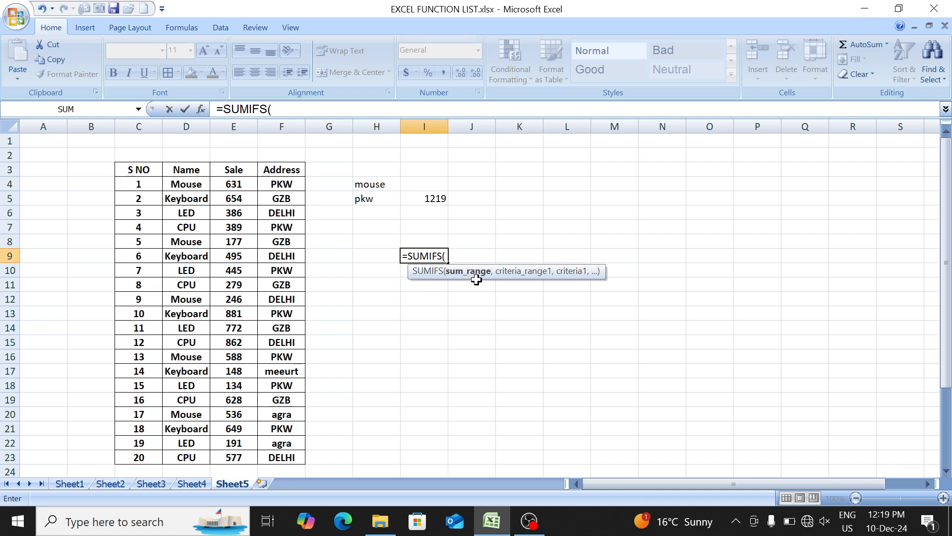
pyautogui.moveTo(246, 185); pyautogui.dragTo(238, 426)
pyautogui.write(',')
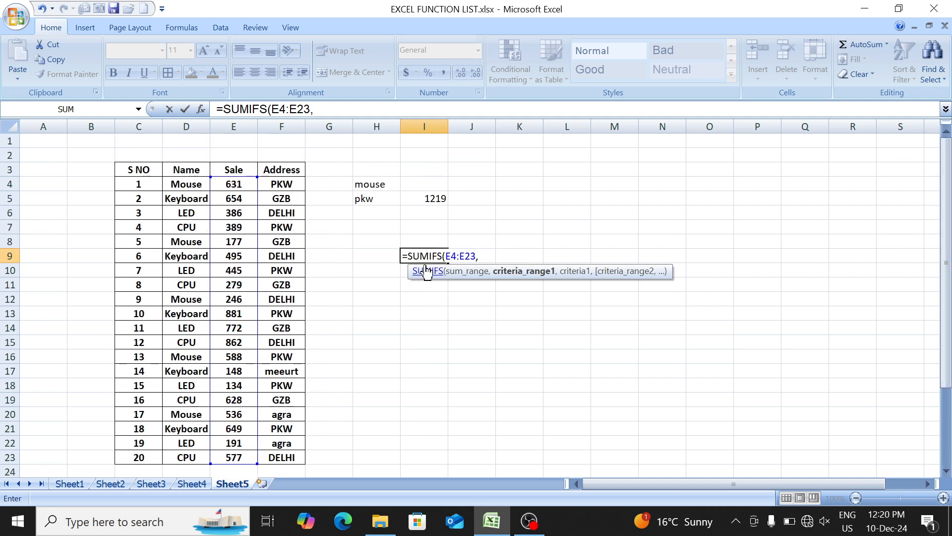
# - Add the Name column D4:D23 as first criteria range in the I9 formula, with "mouse" as its criterion
pyautogui.moveTo(188, 184); pyautogui.dragTo(190, 456)
pyautogui.write(',')
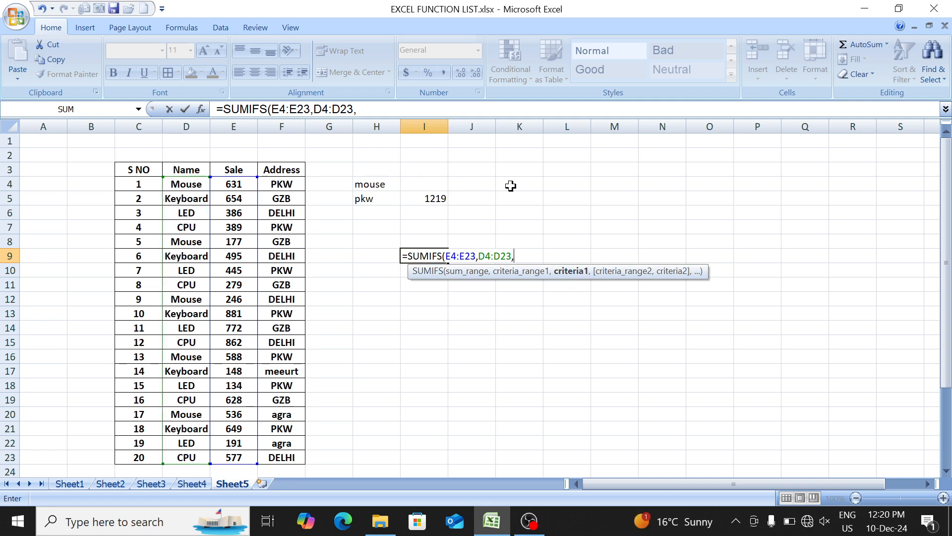
pyautogui.write('"mouse"')
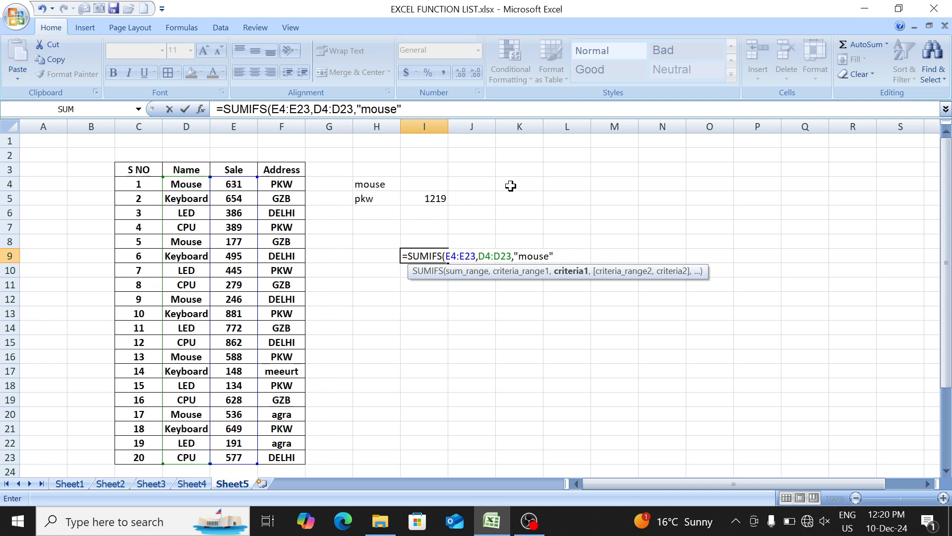
pyautogui.write(',')
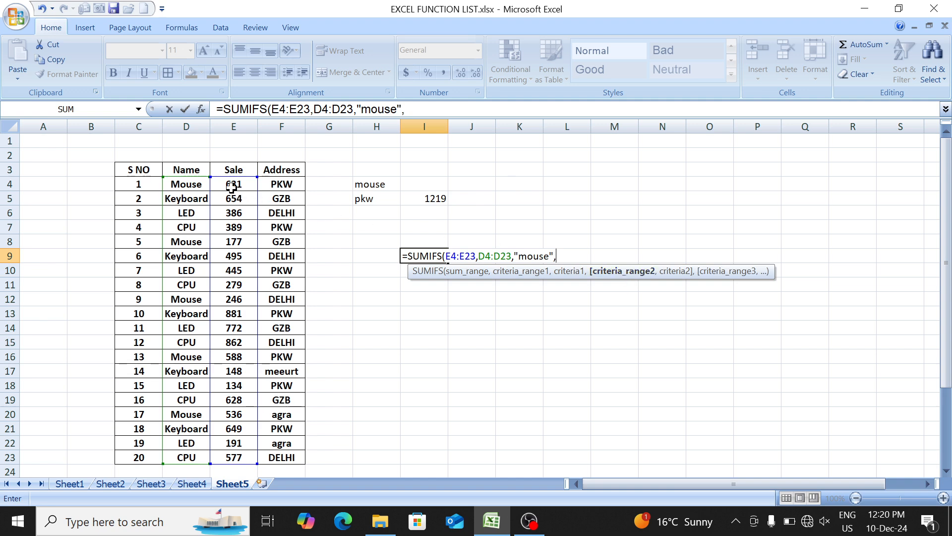
# - Complete the I9 SUMIFS formula with E4:E23 as second criteria range and ">="&300 as its criterion
pyautogui.moveTo(232, 185); pyautogui.dragTo(228, 452)
pyautogui.write(',')
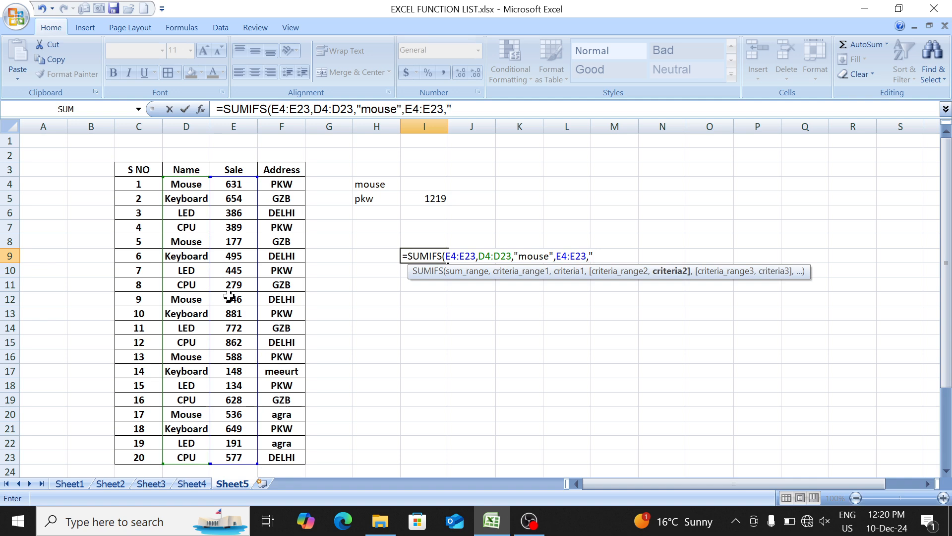
pyautogui.write('">="&300')
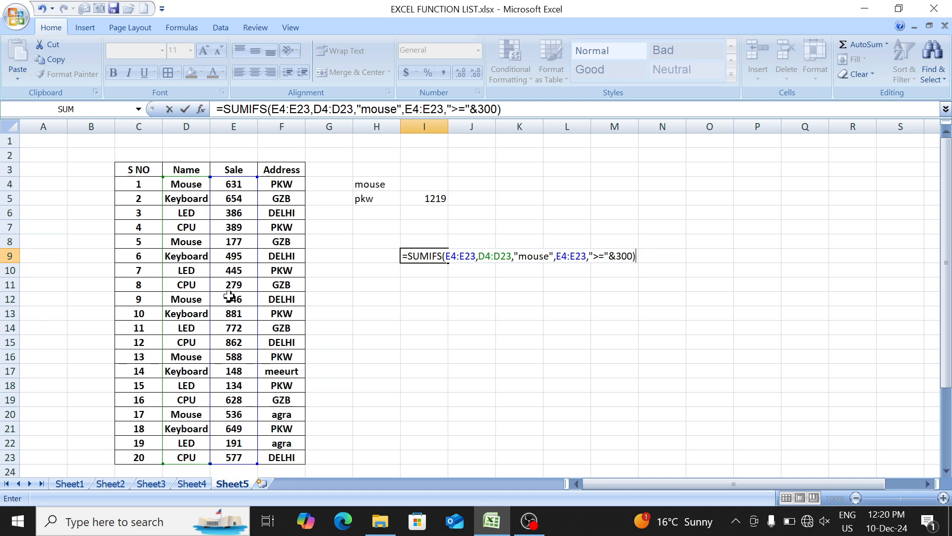
pyautogui.press('Return')
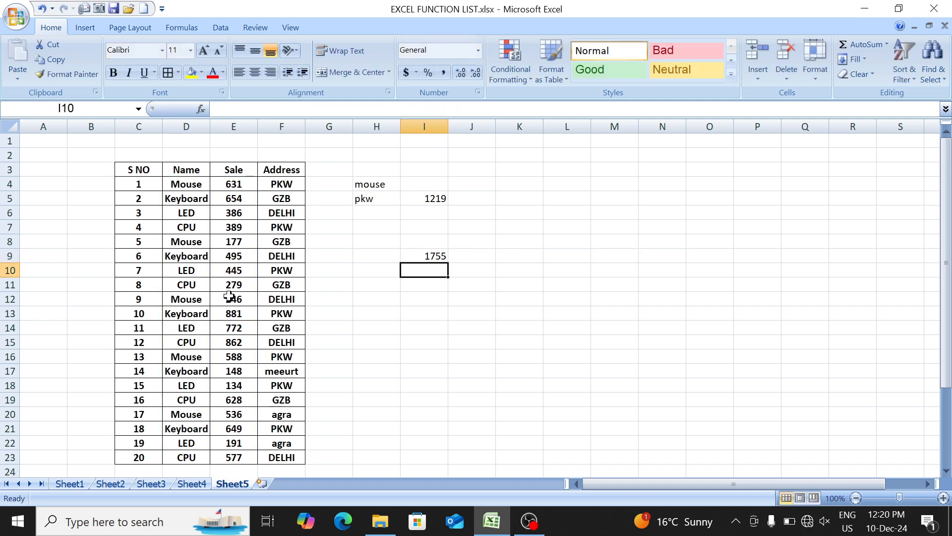
pyautogui.press('Down')
pyautogui.press('Up')
pyautogui.press('Up')
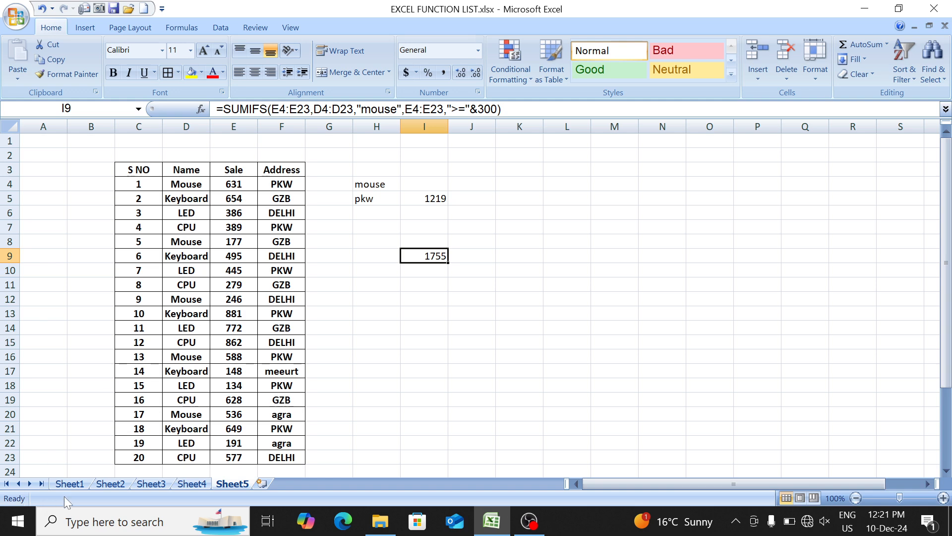
# - Color the AVERAGE, AVERAGEIF and AVERAGEIFS entries with their numbers red in the function list on Sheet1
pyautogui.click(69, 483)
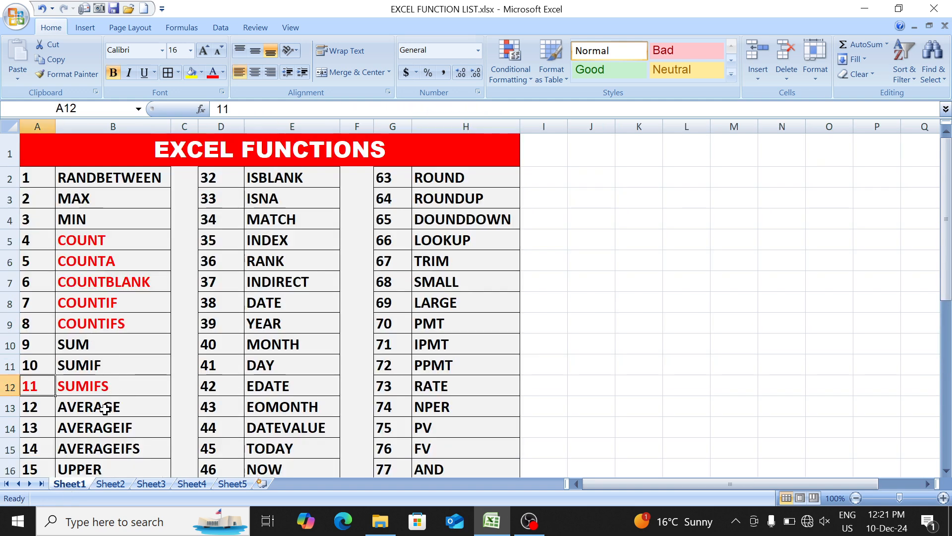
pyautogui.moveTo(44, 406)
pyautogui.mouseDown()
pyautogui.moveTo(63, 404)
pyautogui.moveTo(68, 446)
pyautogui.moveTo(90, 421)
pyautogui.moveTo(89, 404)
pyautogui.moveTo(48, 410)
pyautogui.mouseUp()
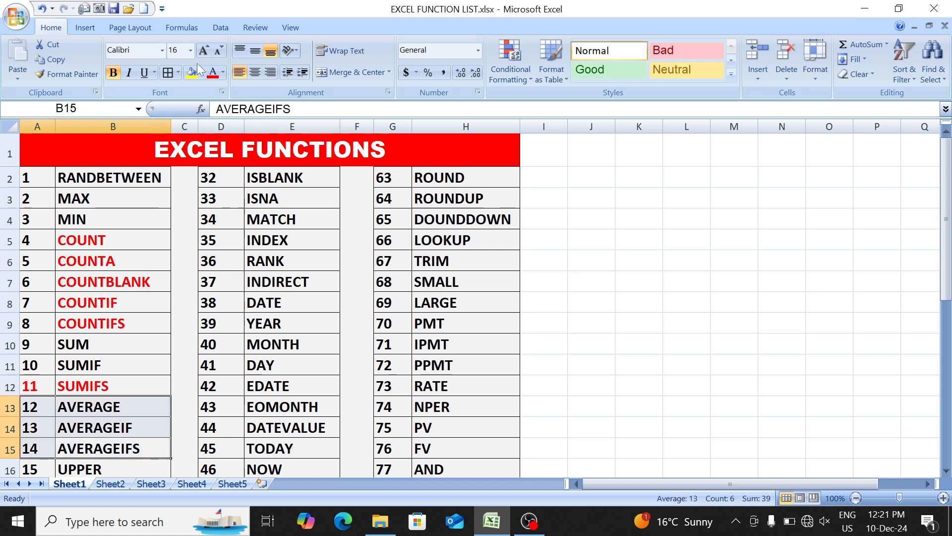
pyautogui.click(214, 74)
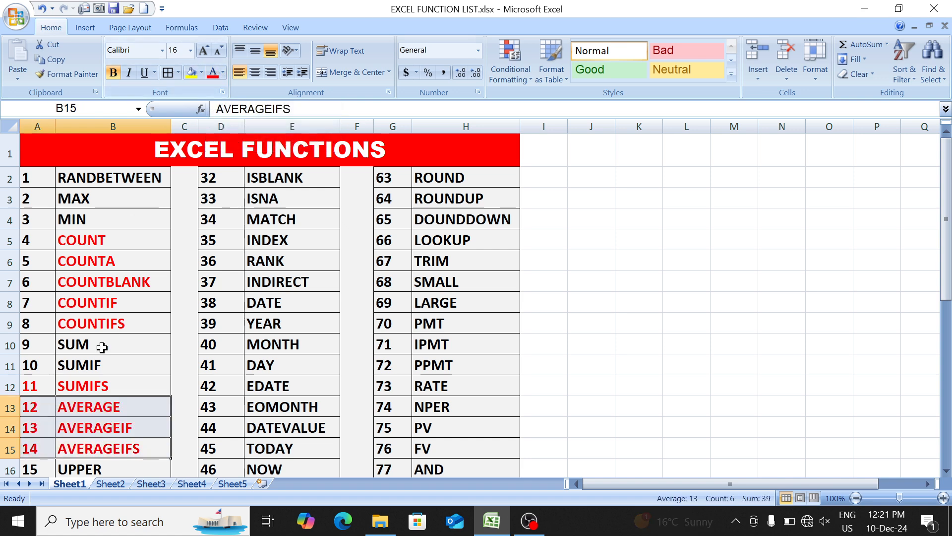
# - Clear the SUMIFS examples from H3:J13 on Sheet5
pyautogui.click(240, 484)
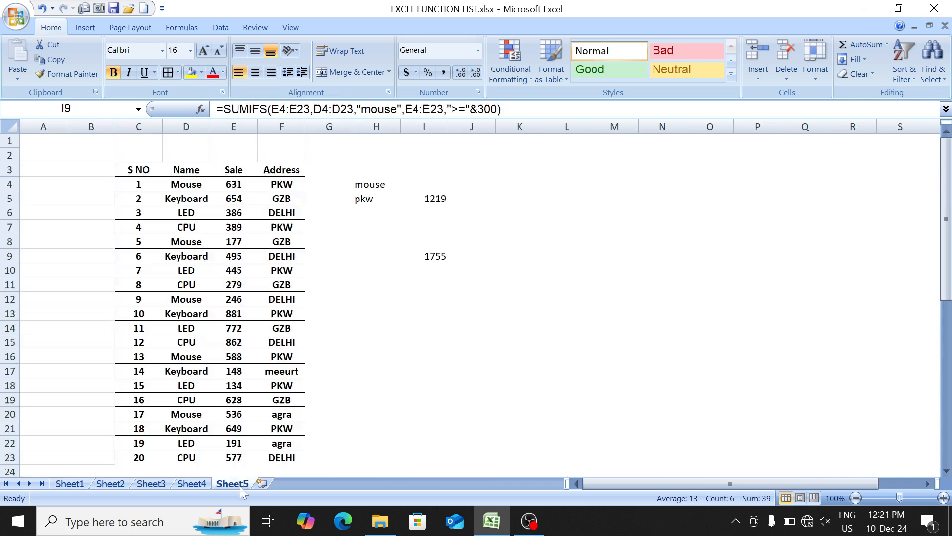
pyautogui.moveTo(356, 165); pyautogui.dragTo(465, 312)
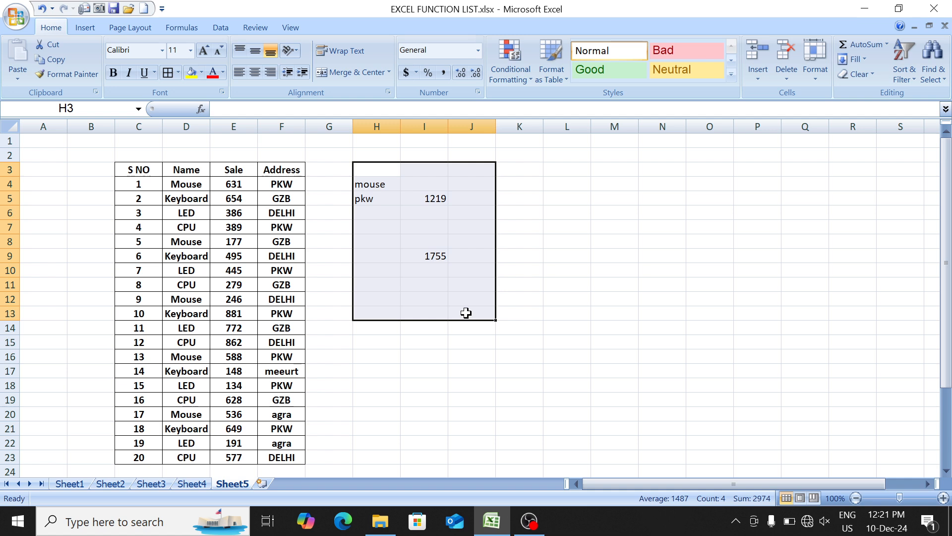
pyautogui.press('Delete')
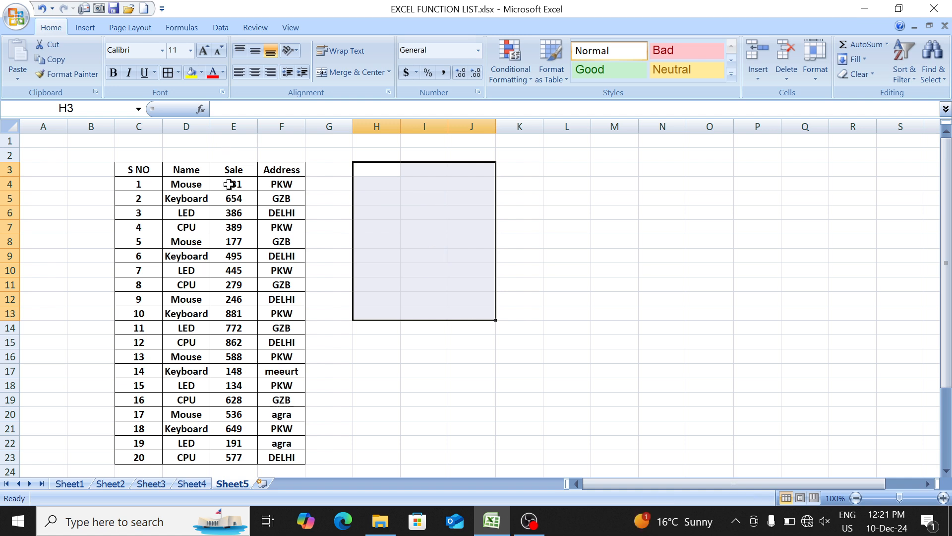
# - Total the Sale column in H4 with the formula =SUM(E4:E23)
pyautogui.moveTo(230, 189); pyautogui.dragTo(228, 450)
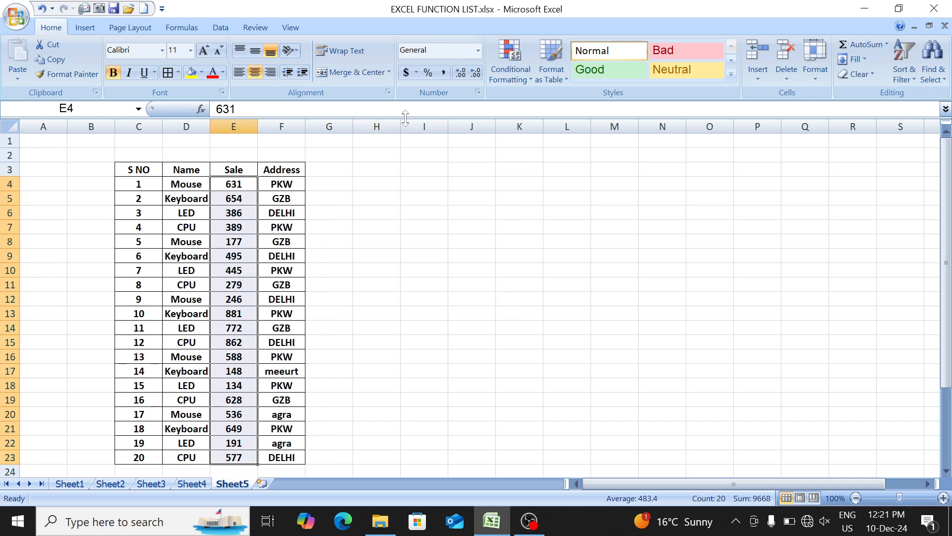
pyautogui.click(400, 195)
pyautogui.press('Up')
pyautogui.write('=SUM(')
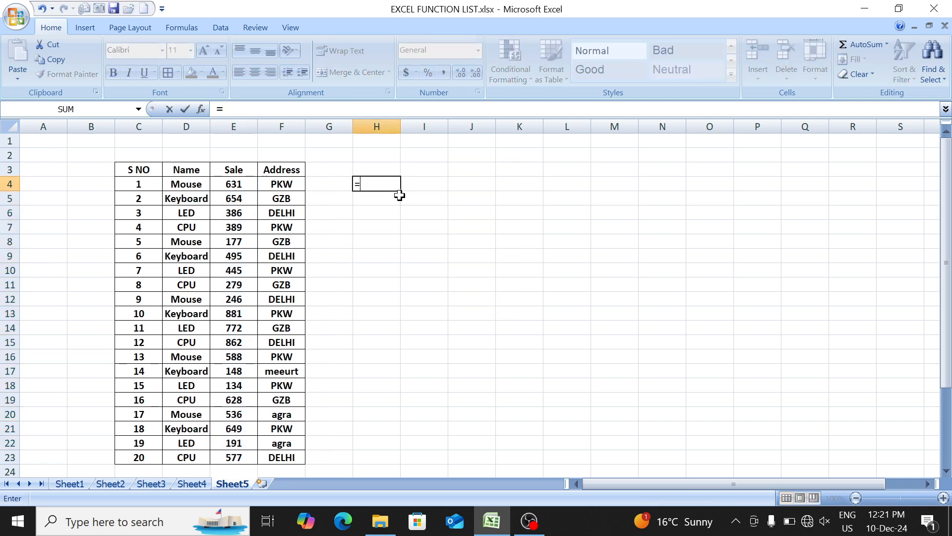
pyautogui.press('Left')
pyautogui.press('Left')
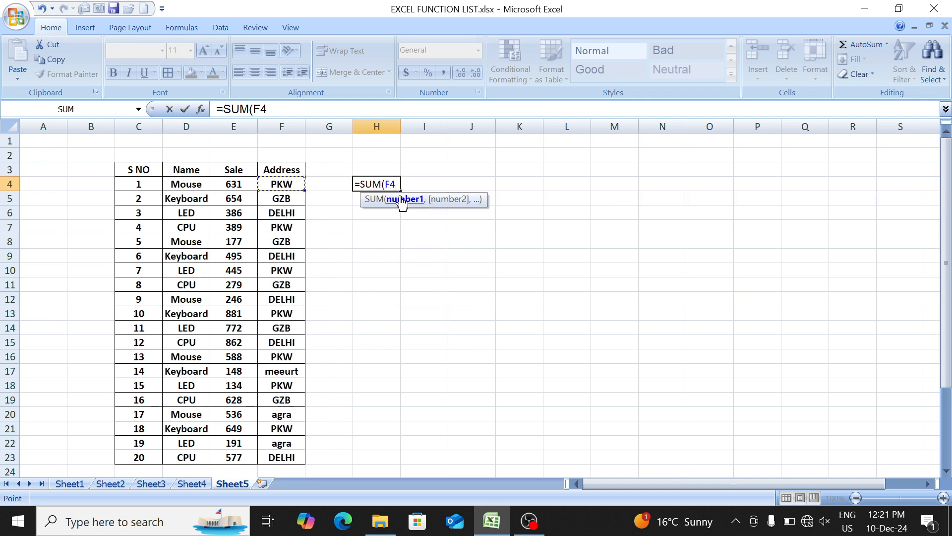
pyautogui.press('Left')
pyautogui.hotkey('ctrl', 'shift', 'Down')
pyautogui.write(')')
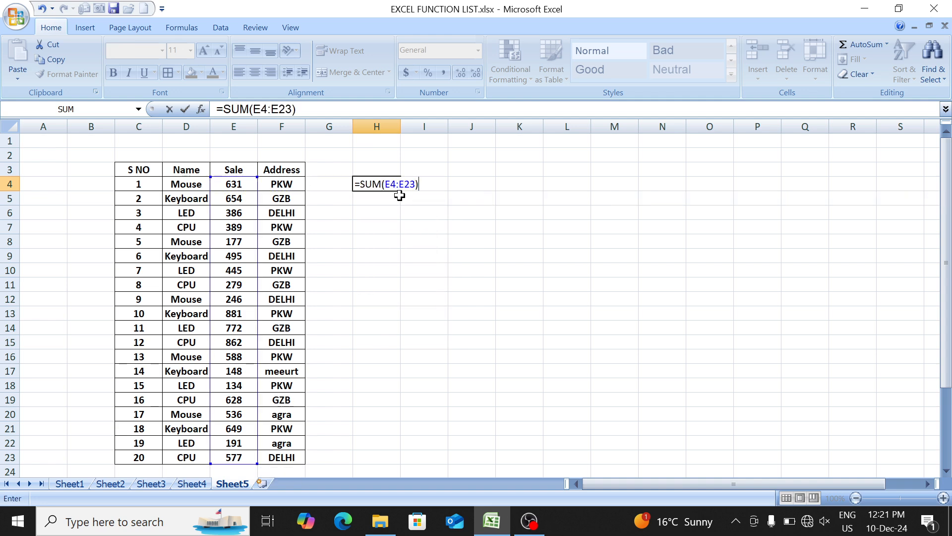
pyautogui.press('Return')
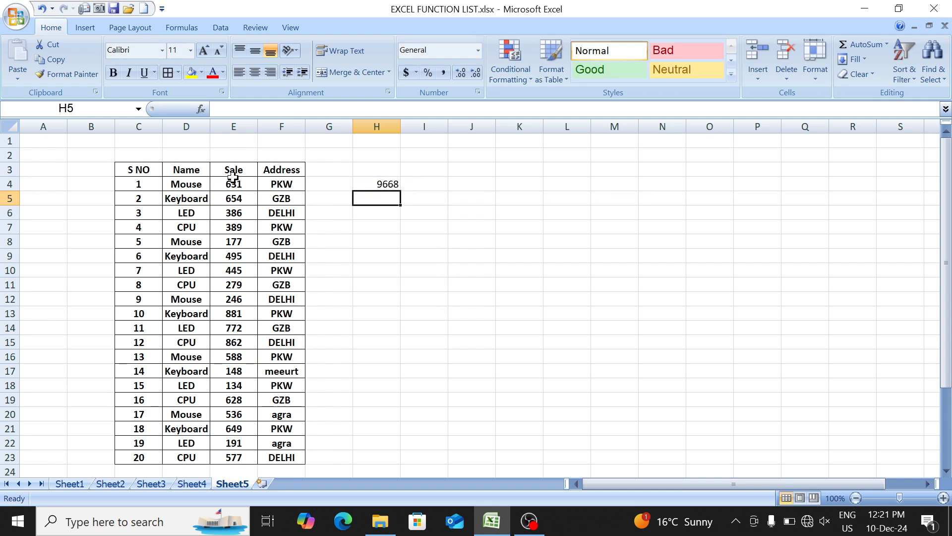
# - Calculate the average sale manually in H6 with the formula =H4/20
pyautogui.moveTo(233, 184); pyautogui.dragTo(234, 452)
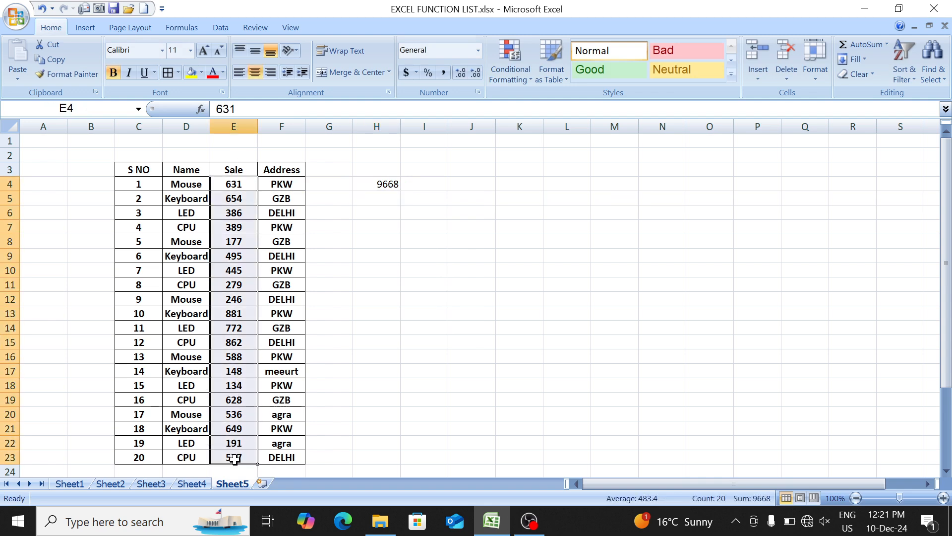
pyautogui.click(378, 196)
pyautogui.press('Down')
pyautogui.write('=')
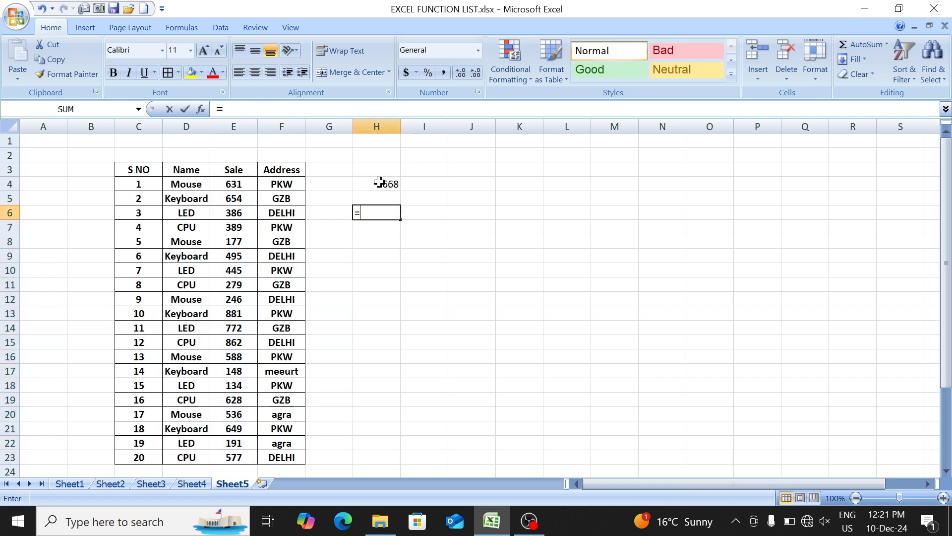
pyautogui.click(371, 182)
pyautogui.write('/')
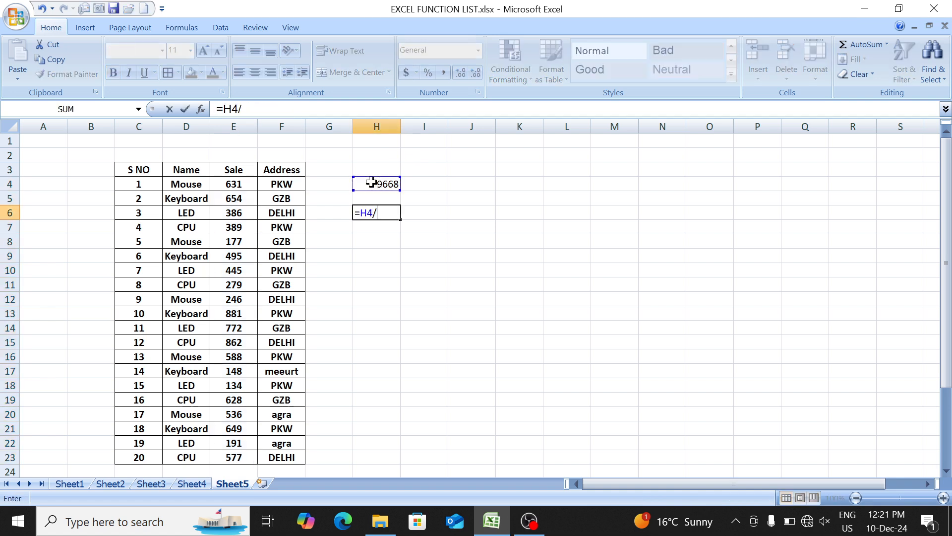
pyautogui.write('20')
pyautogui.press('Return')
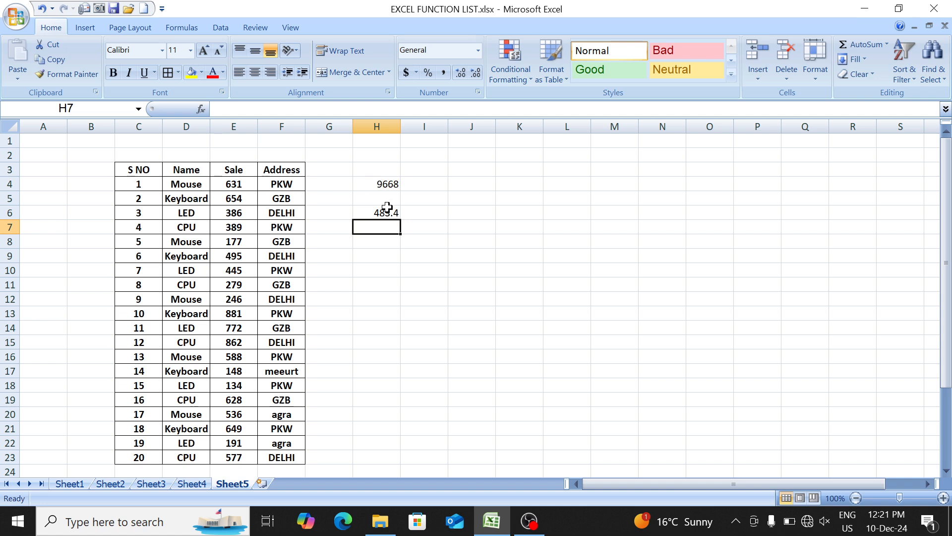
pyautogui.click(361, 213)
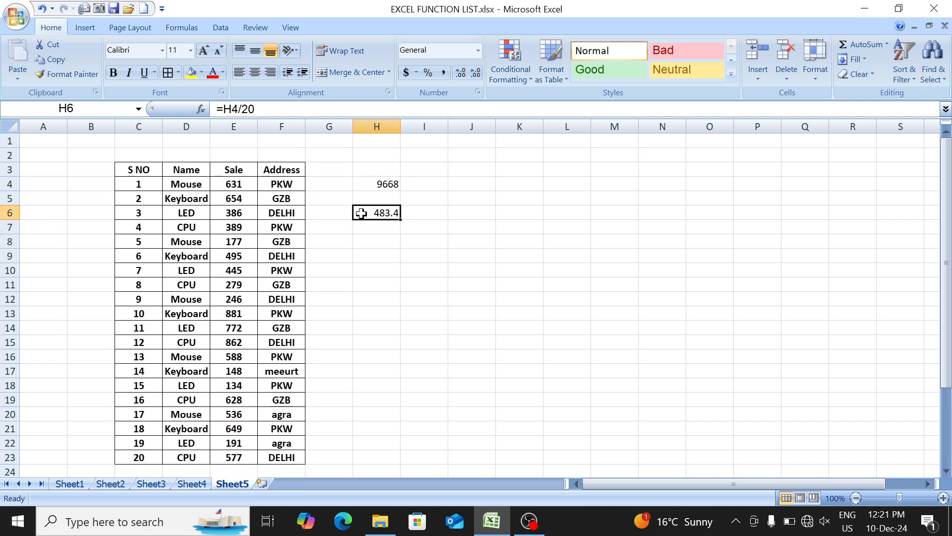
# - Average the Sale column in K5 with the formula =AVERAGE(E4:E23) and review it
pyautogui.moveTo(244, 183); pyautogui.dragTo(248, 242)
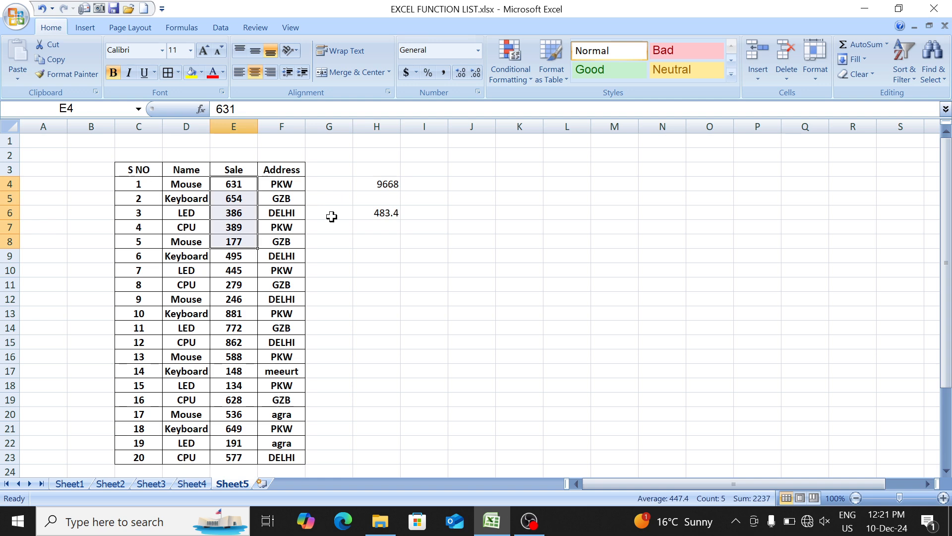
pyautogui.click(377, 183)
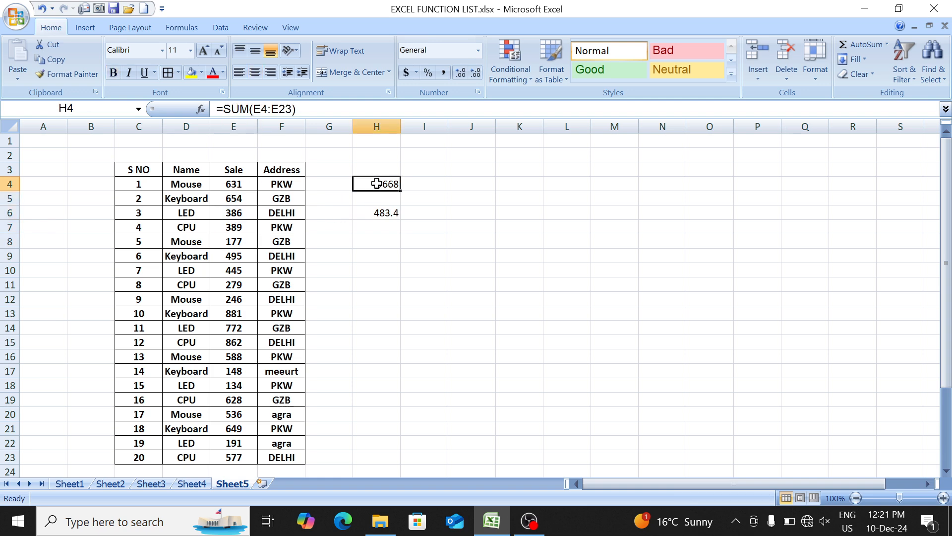
pyautogui.click(367, 214)
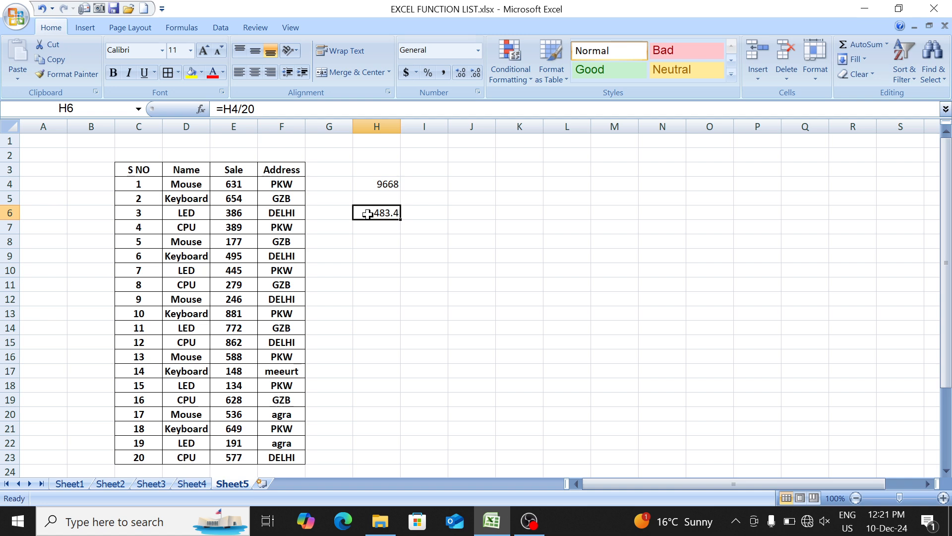
pyautogui.click(493, 195)
pyautogui.click(496, 196)
pyautogui.write('=av')
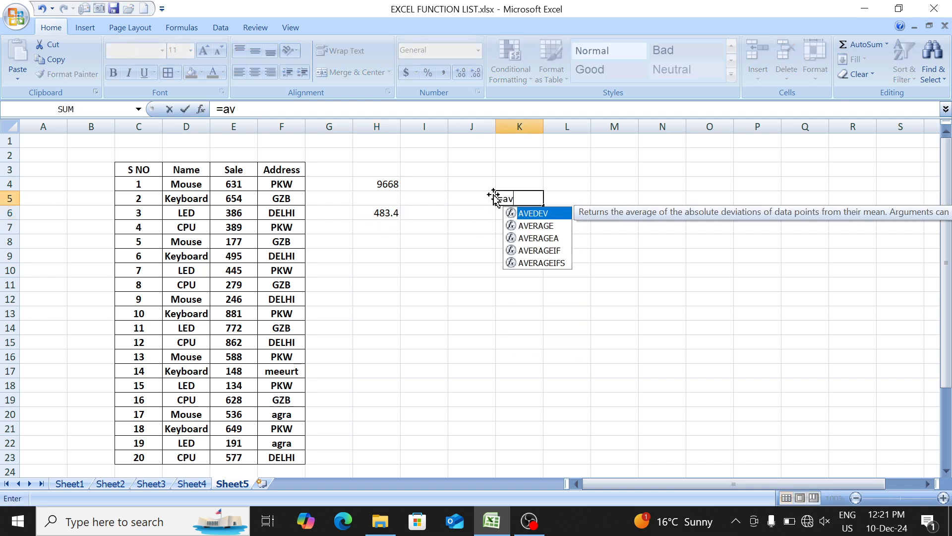
pyautogui.write('er')
pyautogui.press('Tab')
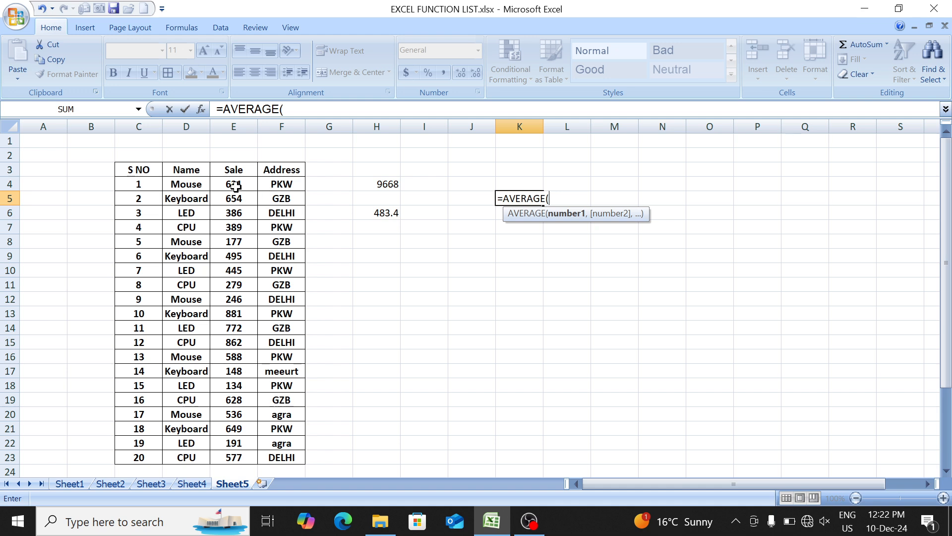
pyautogui.moveTo(236, 186); pyautogui.dragTo(239, 457)
pyautogui.write(')')
pyautogui.press('Return')
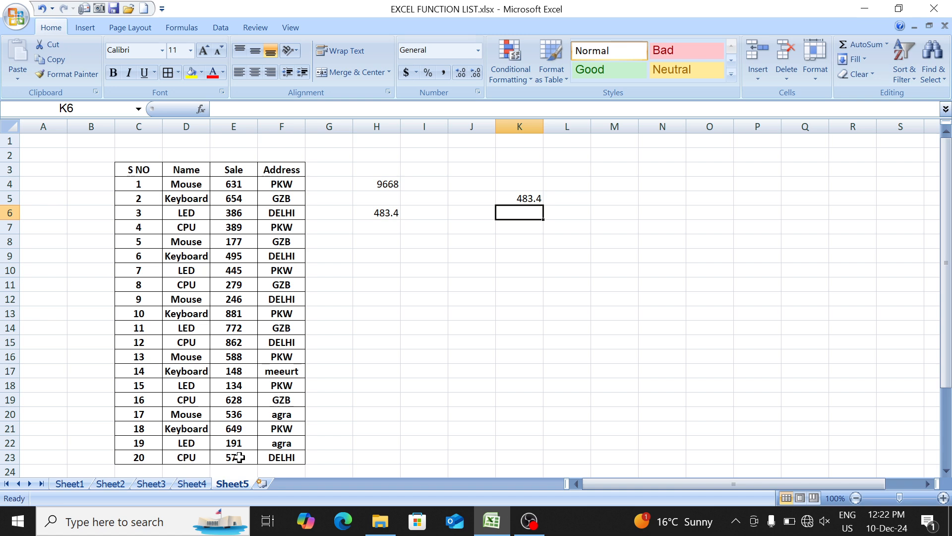
pyautogui.press('Up')
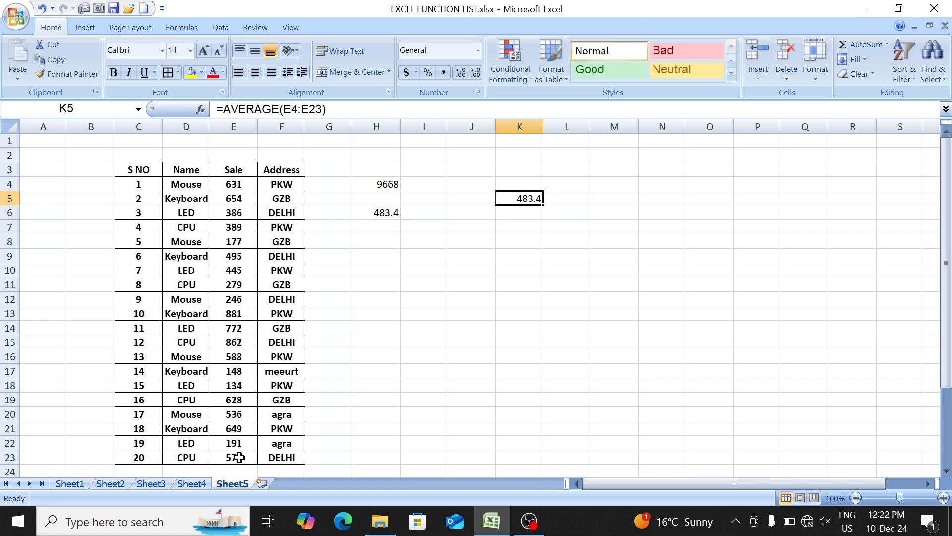
pyautogui.press('F2')
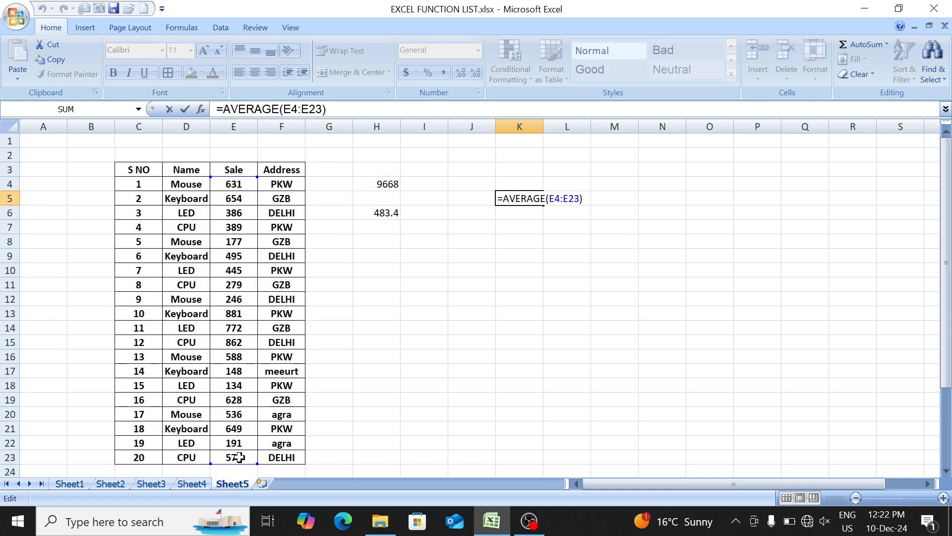
pyautogui.press('Return')
# - Examine the manual average in H6 and the Mouse rows in the Name and Sale columns
pyautogui.press('Left')
pyautogui.press('Left')
pyautogui.press('Left')
pyautogui.press('Left')
pyautogui.press('Left')
pyautogui.press('Left')
pyautogui.press('Left')
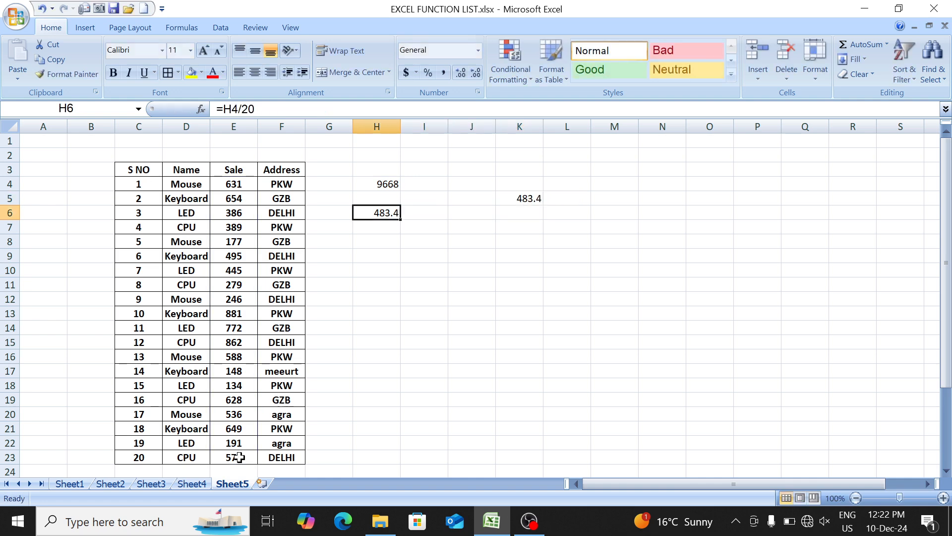
pyautogui.press('Up')
pyautogui.press('Up')
pyautogui.hotkey('shift', 'Right')
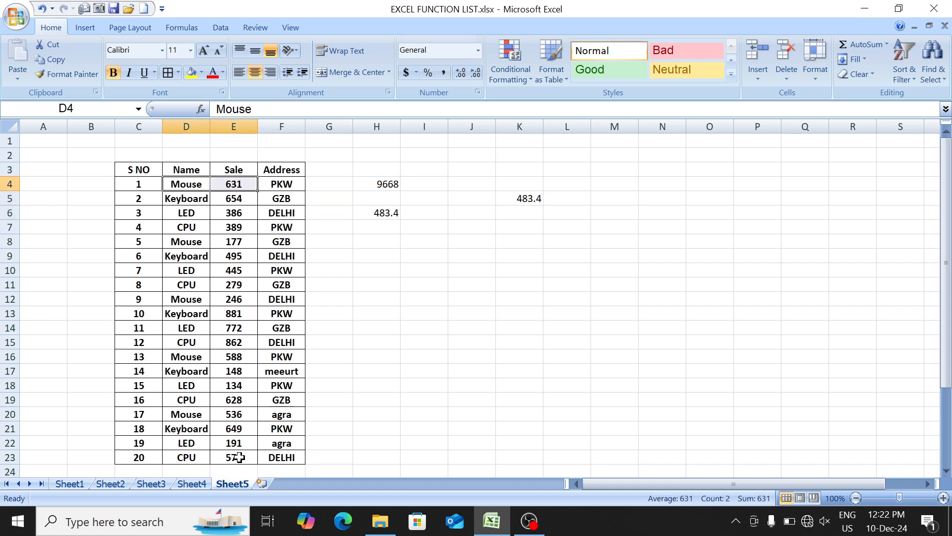
pyautogui.press('Down')
pyautogui.press('Up')
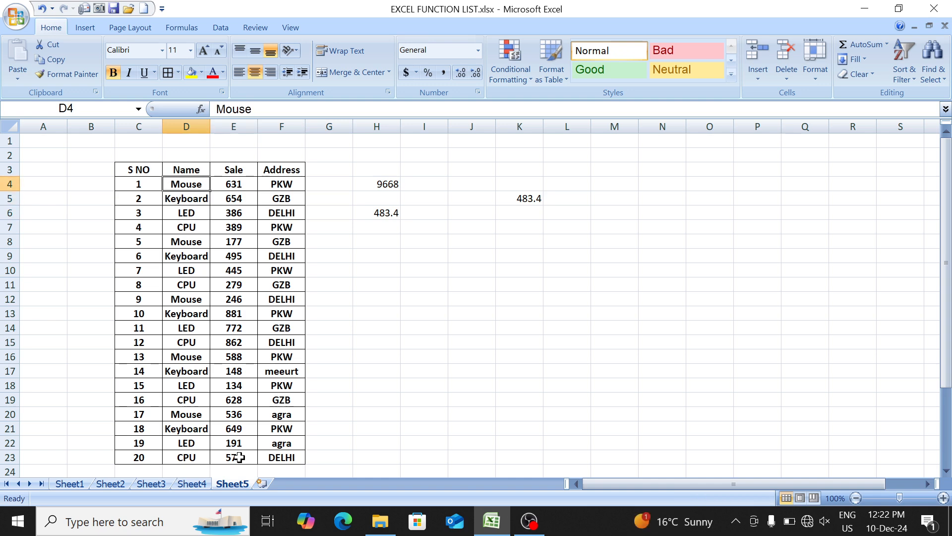
pyautogui.hotkey('shift', 'Right')
pyautogui.press('Down')
pyautogui.press('Down')
pyautogui.press('Down')
pyautogui.press('Down')
pyautogui.hotkey('shift', 'Right')
pyautogui.press('Down')
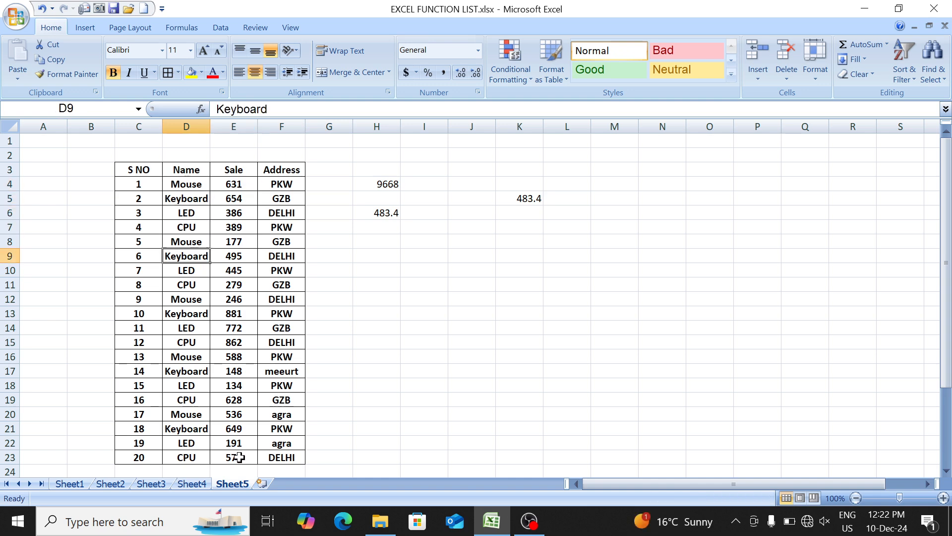
pyautogui.press('Down')
pyautogui.press('Down')
pyautogui.press('Down')
pyautogui.hotkey('shift', 'Right')
# - Enter mouse in J9 as the product criterion
pyautogui.press('Right')
pyautogui.press('Right')
pyautogui.press('Up')
pyautogui.press('Right')
pyautogui.press('Right')
pyautogui.press('Right')
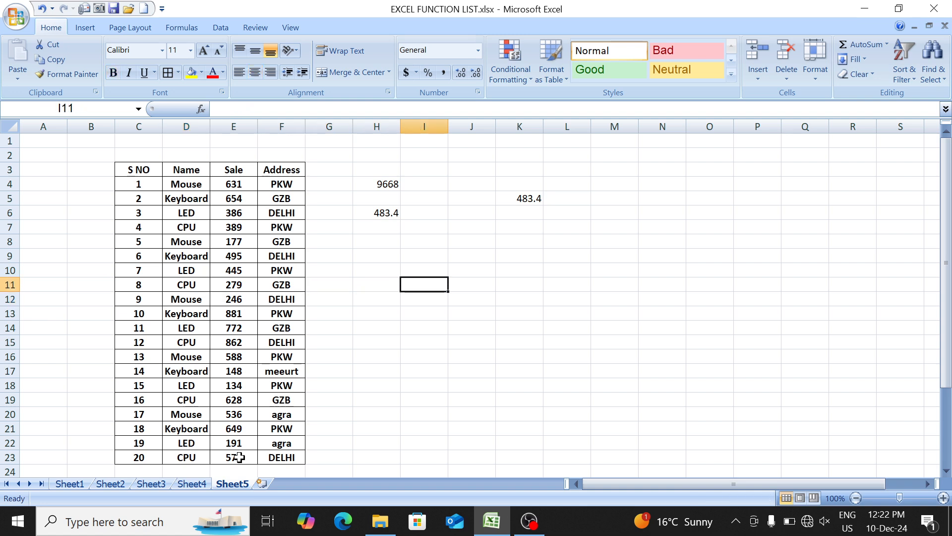
pyautogui.press('Right')
pyautogui.press('Up')
pyautogui.press('Up')
pyautogui.write('mouse')
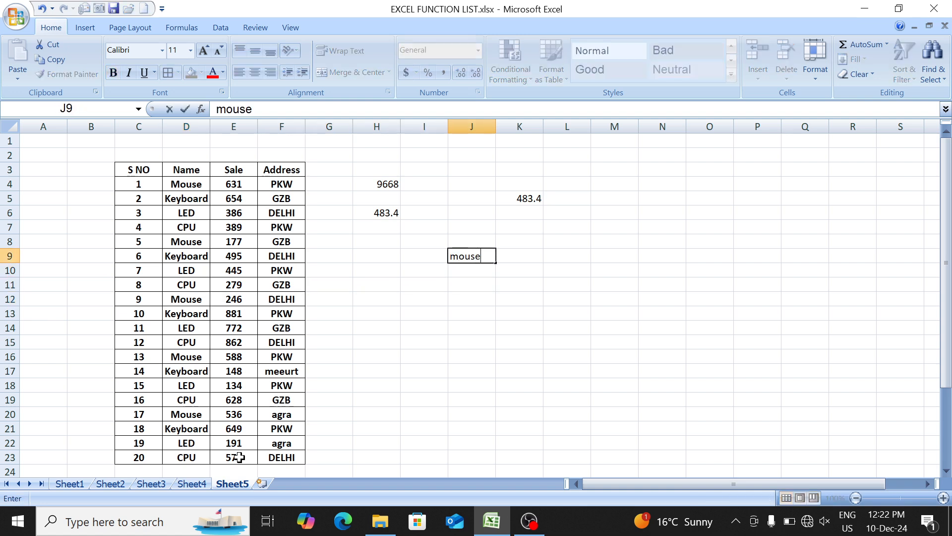
pyautogui.press('Tab')
# - Average the sales of the product named in J9 by entering =AVERAGEIF(D4:D23,J9,E4:E23) in K9
pyautogui.write('=aver')
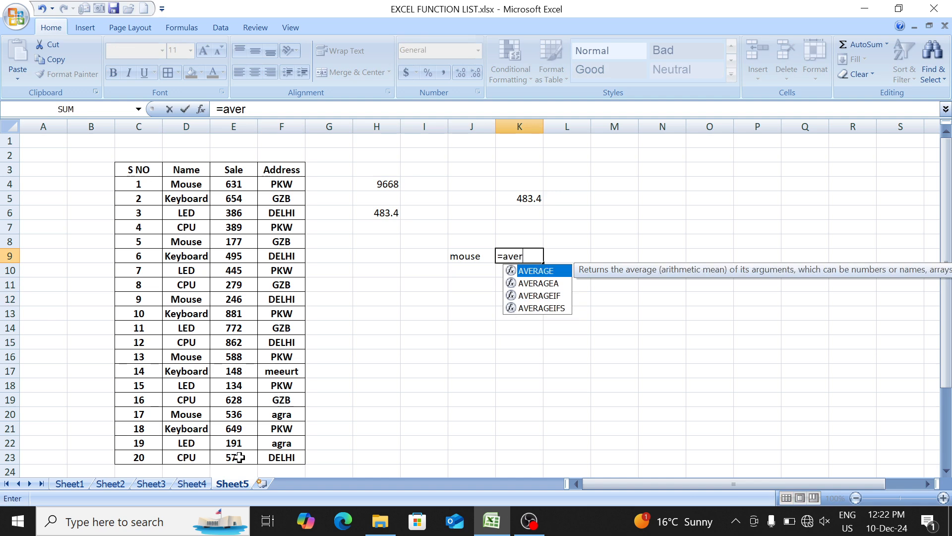
pyautogui.press('Down')
pyautogui.press('Down')
pyautogui.press('Tab')
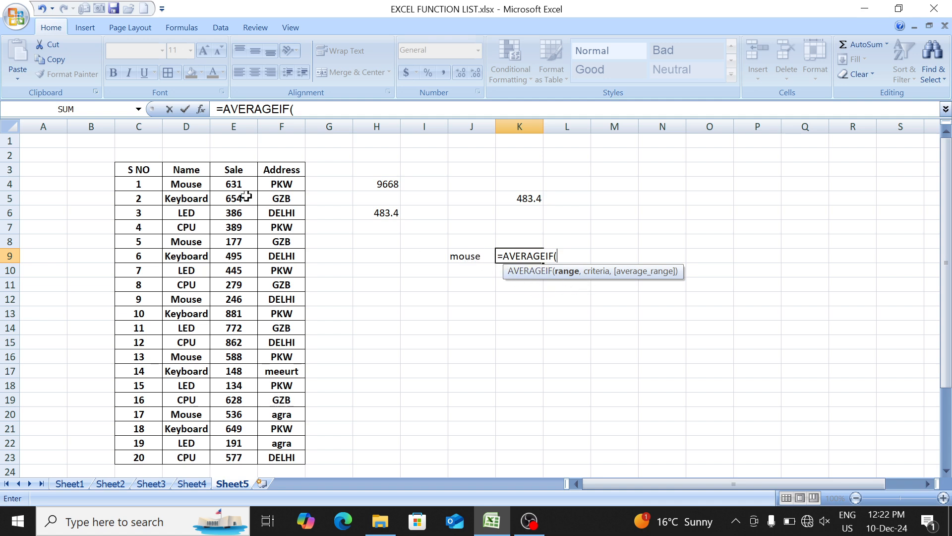
pyautogui.moveTo(189, 182); pyautogui.dragTo(188, 453)
pyautogui.write(',')
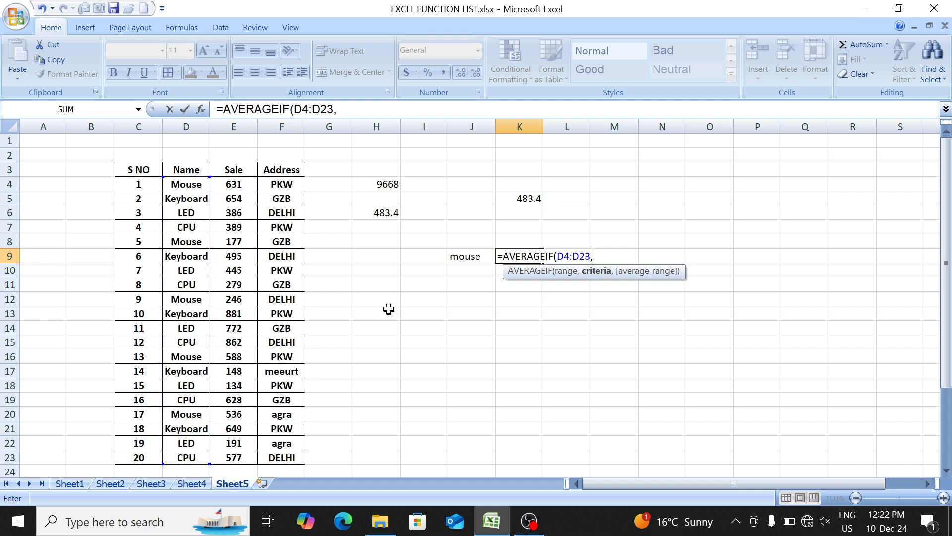
pyautogui.click(475, 254)
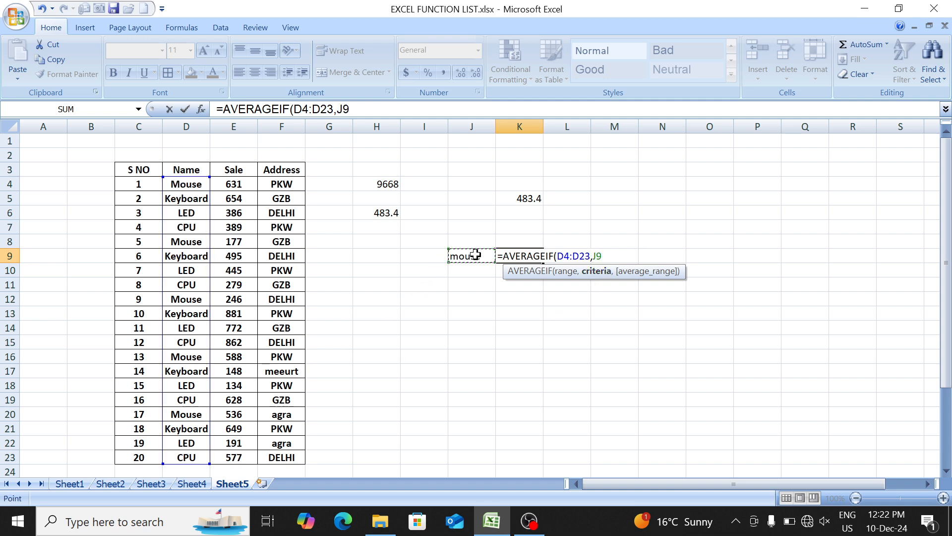
pyautogui.write(',')
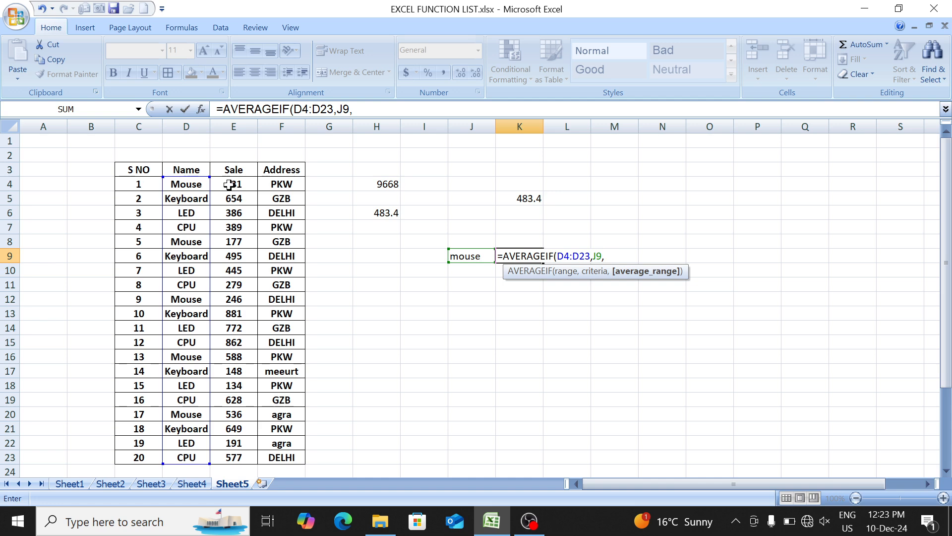
pyautogui.moveTo(229, 185); pyautogui.dragTo(237, 455)
pyautogui.write(')')
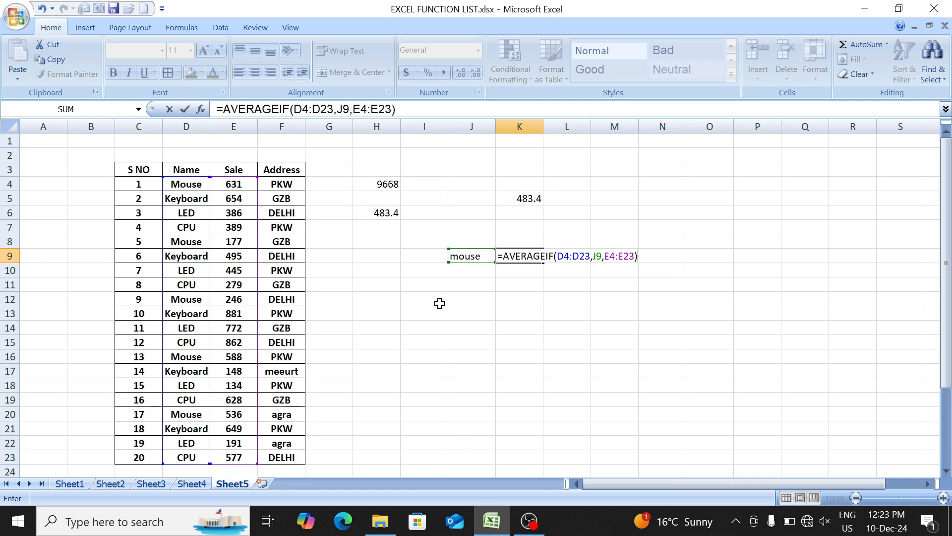
pyautogui.press('Return')
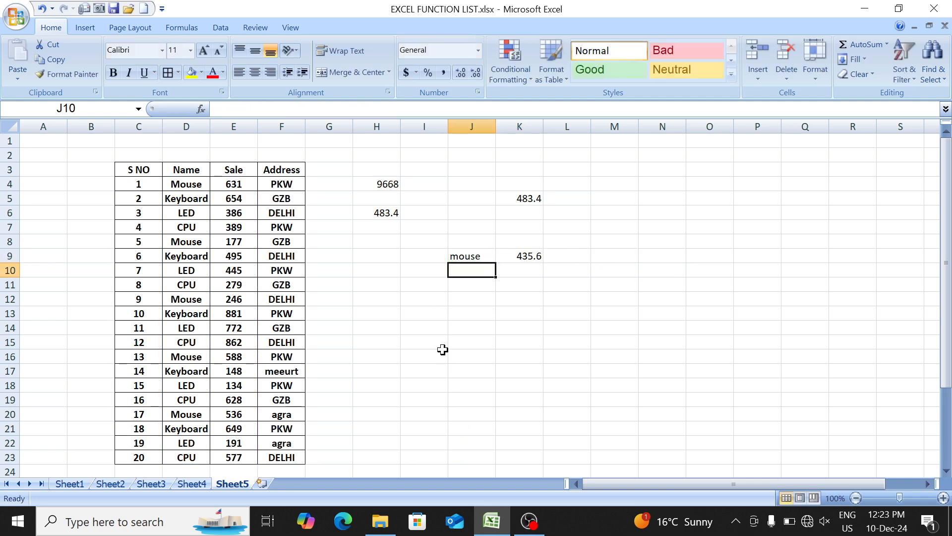
# - Test the AVERAGEIF formula by setting the criterion in J9 to cpu and finally to led
pyautogui.press('Up')
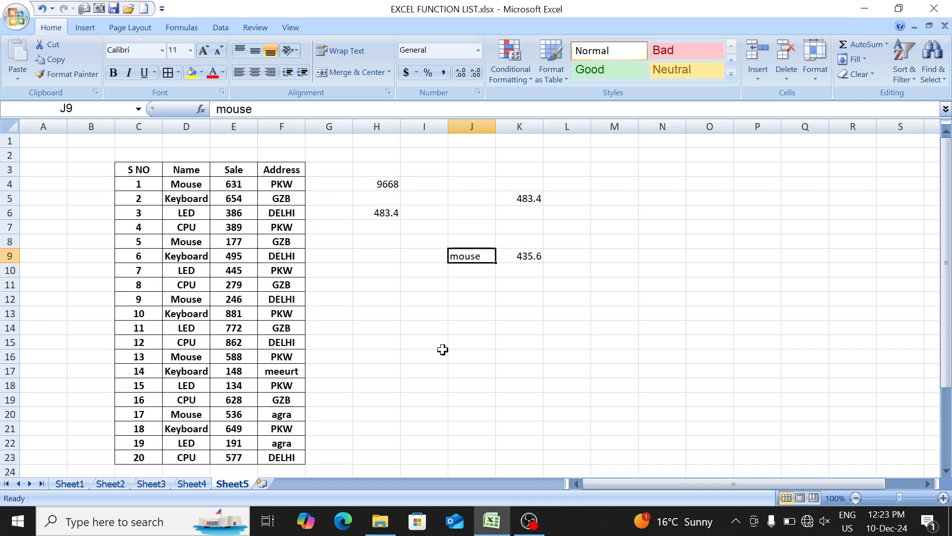
pyautogui.write('cpu')
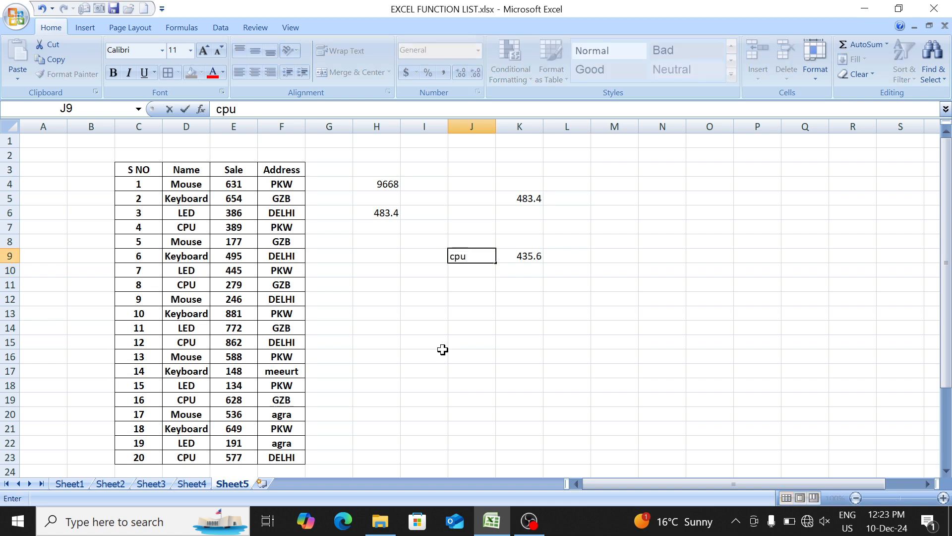
pyautogui.press('Return')
pyautogui.press('Up')
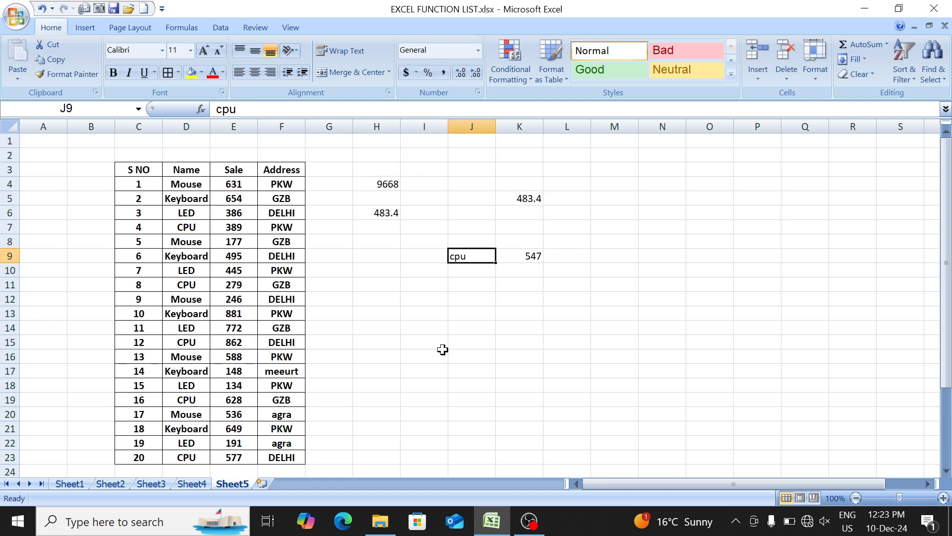
pyautogui.write('led')
pyautogui.press('Return')
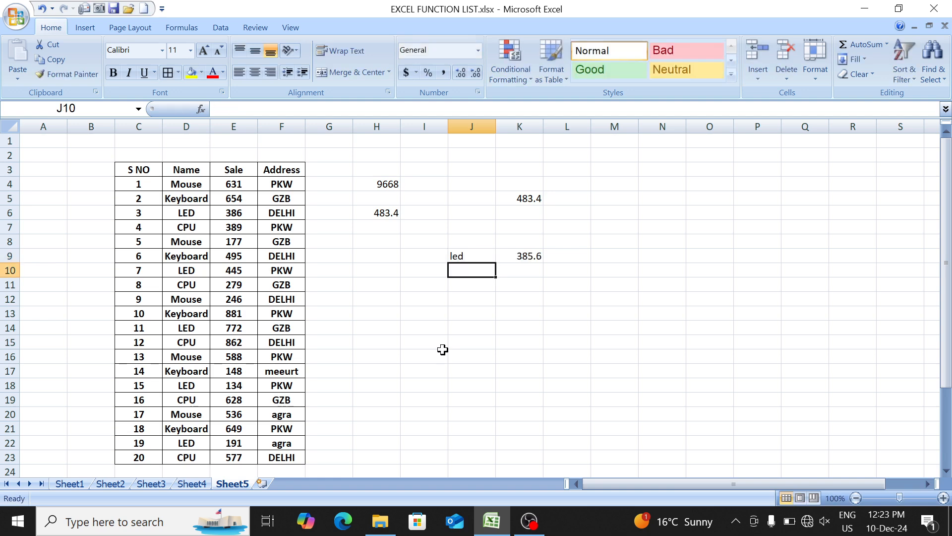
# - Examine the Address entries in F4:F23 together with the adjacent Sale column
pyautogui.press('Left')
pyautogui.press('Left')
pyautogui.press('Left')
pyautogui.press('Up')
pyautogui.press('Up')
pyautogui.press('Up')
pyautogui.press('Up')
pyautogui.press('Left')
pyautogui.press('Up')
pyautogui.press('Up')
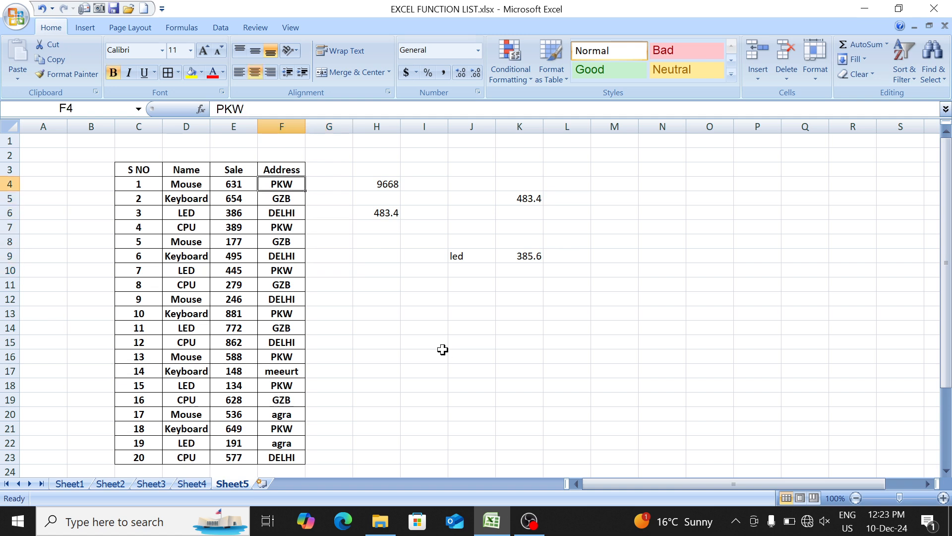
pyautogui.hotkey('ctrl', 'shift', 'Down')
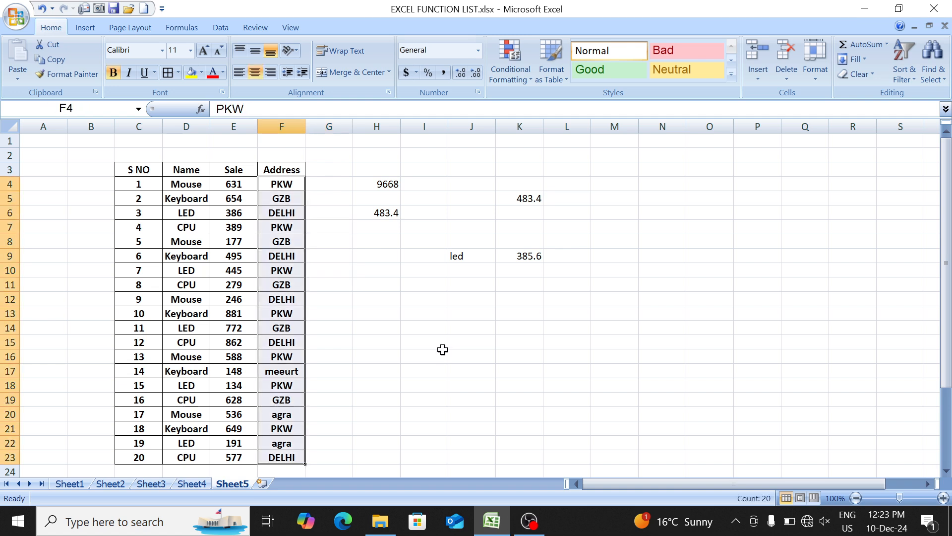
pyautogui.hotkey('shift', 'Left')
# - Enter gzb in J12 as the address criterion
pyautogui.press('Right')
pyautogui.press('Right')
pyautogui.press('Right')
pyautogui.press('Down')
pyautogui.press('Down')
pyautogui.press('Down')
pyautogui.press('Down')
pyautogui.press('Down')
pyautogui.press('Down')
pyautogui.press('Down')
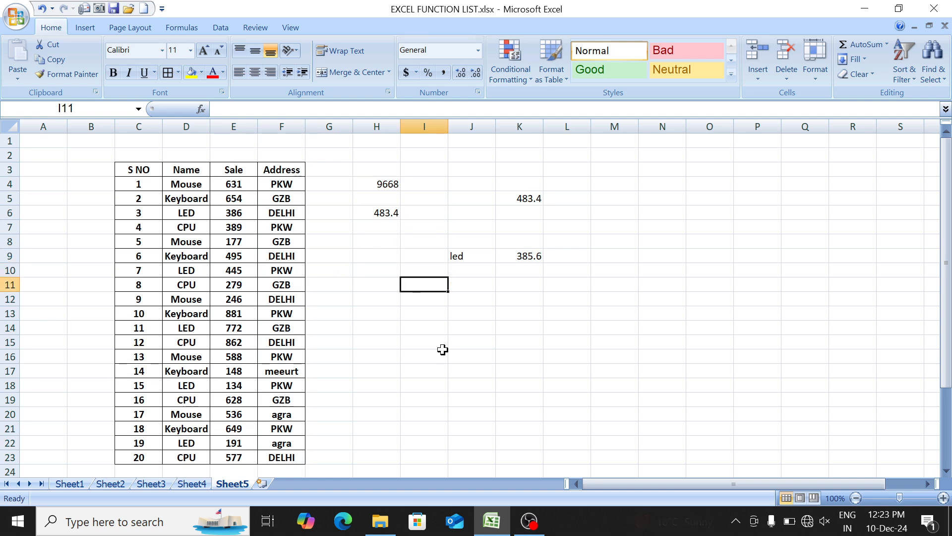
pyautogui.press('Down')
pyautogui.press('Right')
pyautogui.write('gzb')
pyautogui.press('Tab')
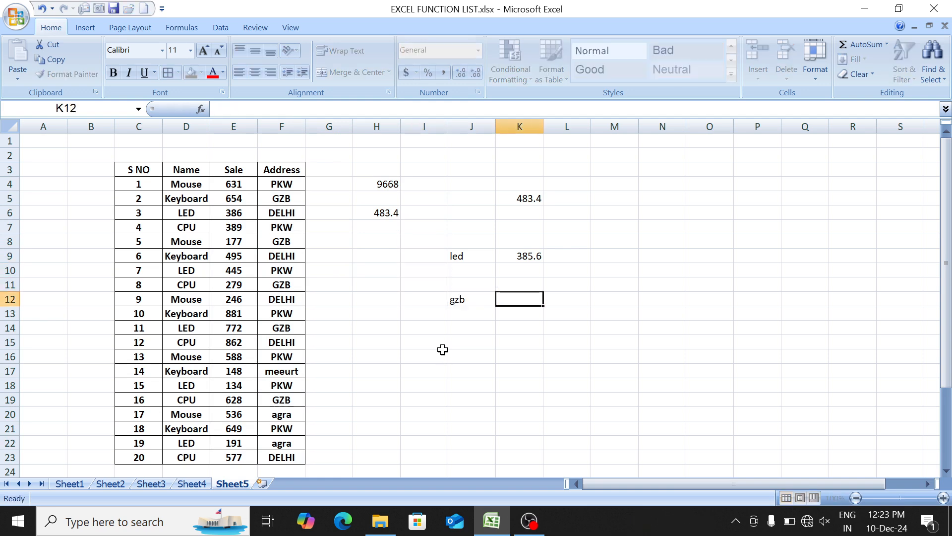
# - Average the sales for the address named in J12 by entering =AVERAGEIF(F4:F23,J12,E4:E23) in K12
pyautogui.write('=aver')
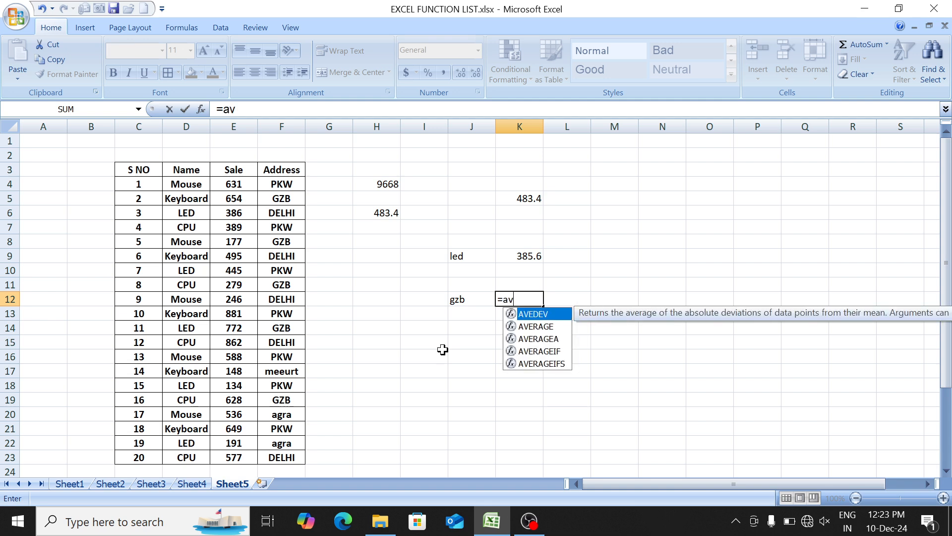
pyautogui.press('Down')
pyautogui.press('Down')
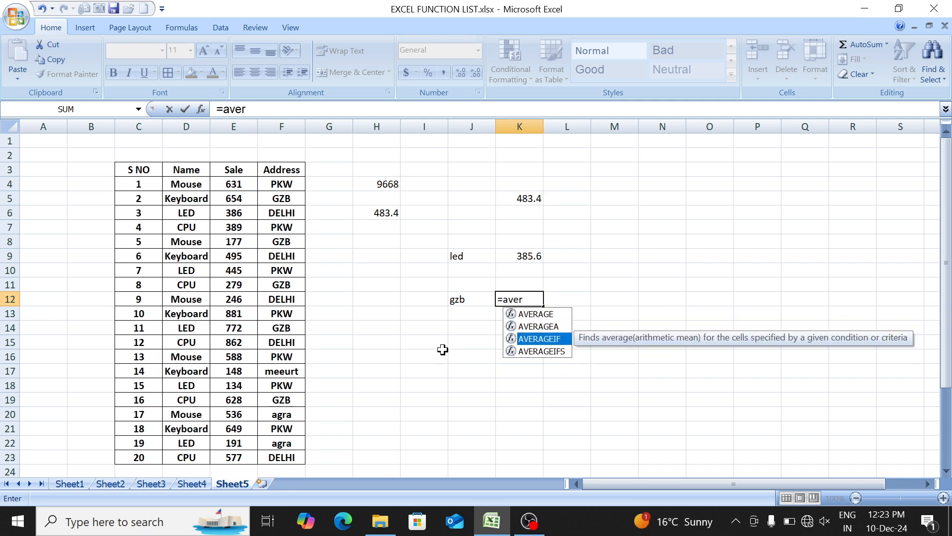
pyautogui.press('Tab')
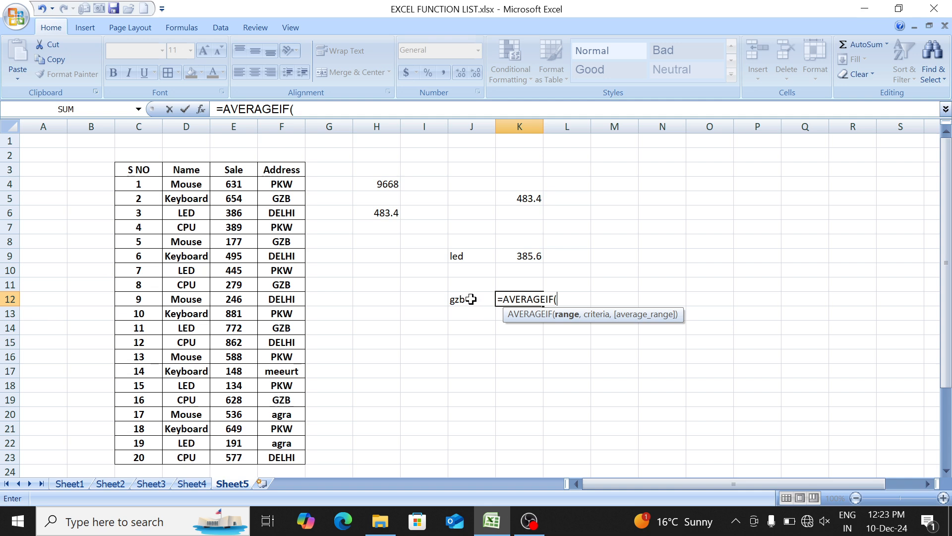
pyautogui.moveTo(281, 180); pyautogui.dragTo(278, 449)
pyautogui.write(',')
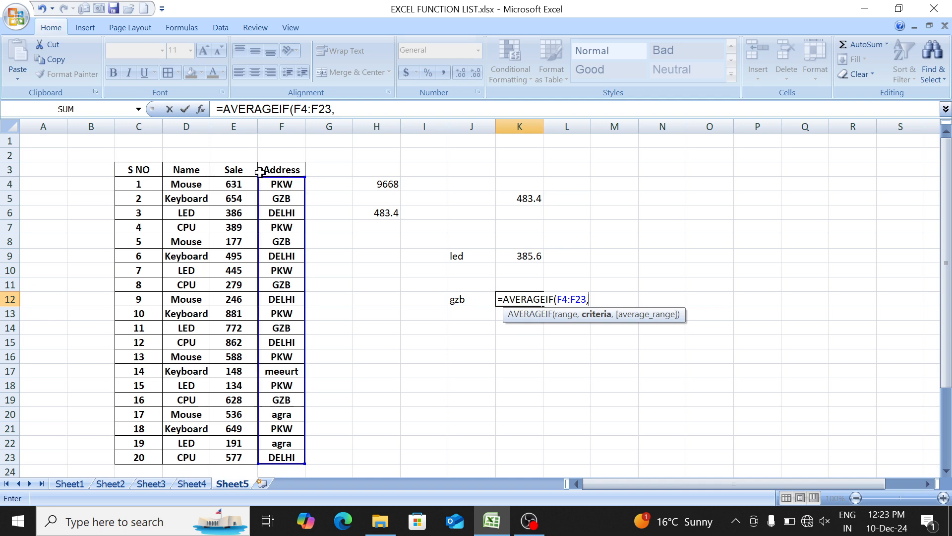
pyautogui.click(475, 302)
pyautogui.write(',')
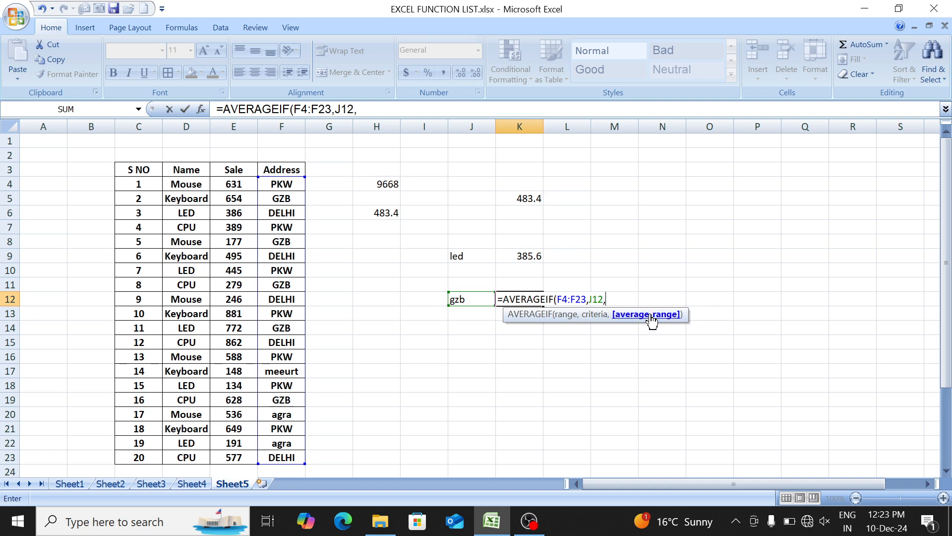
pyautogui.moveTo(233, 186); pyautogui.dragTo(235, 453)
pyautogui.write(')')
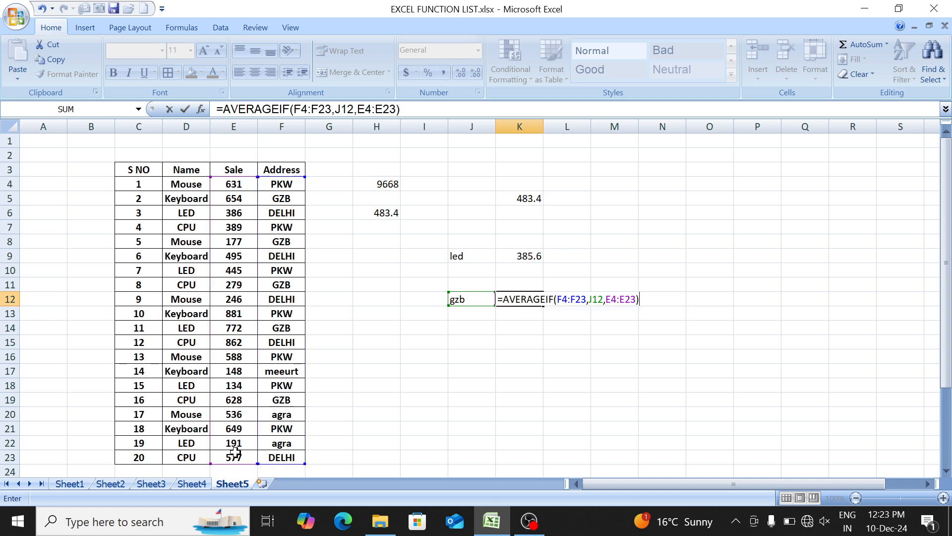
pyautogui.press('Return')
# - Test the address AVERAGEIF formula by setting the criterion in J12 to pkw and finally to delhi
pyautogui.press('Up')
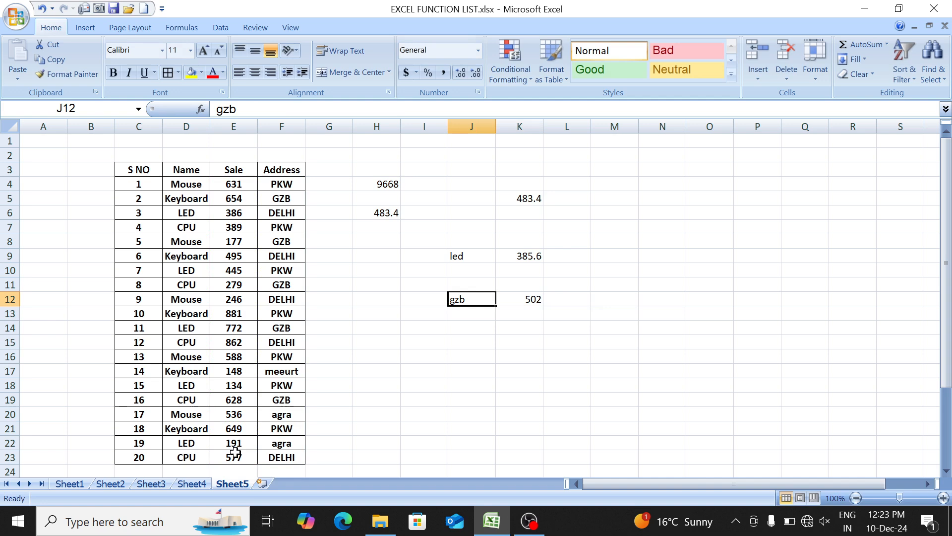
pyautogui.press('Right')
pyautogui.press('Left')
pyautogui.write('pkw')
pyautogui.press('Return')
pyautogui.press('Up')
pyautogui.write('delhi')
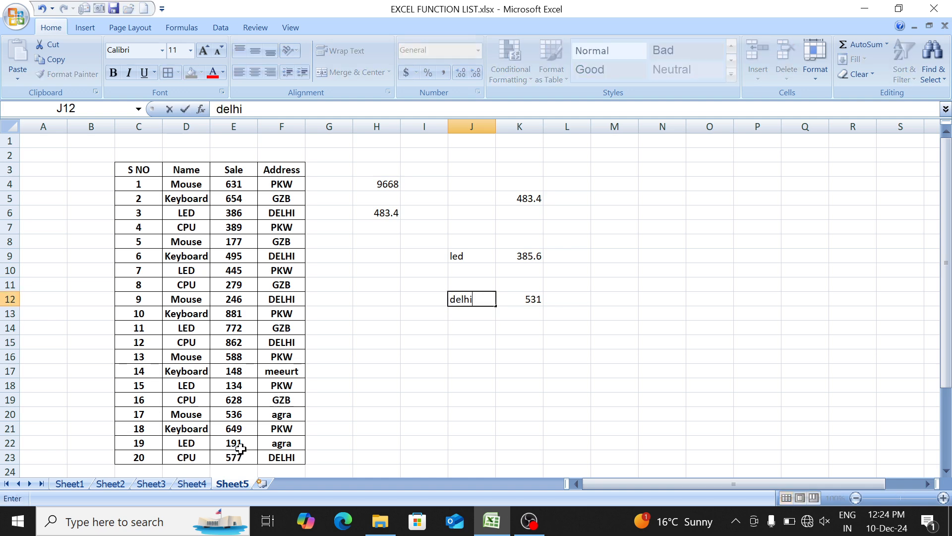
pyautogui.press('Return')
pyautogui.press('Up')
pyautogui.press('Up')
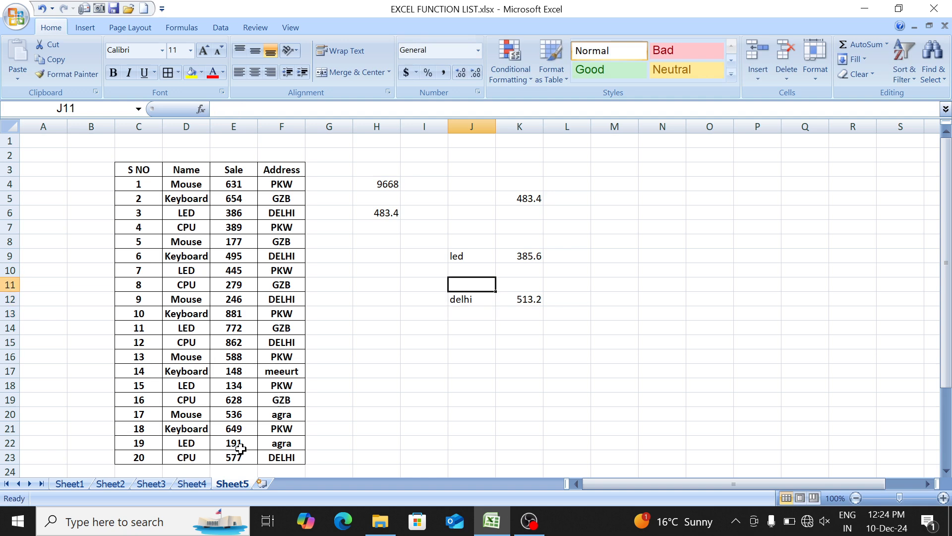
# - Enter mouse in H15 and pkw in H16 as the product and address criteria
pyautogui.press('Down')
pyautogui.press('Down')
pyautogui.press('Down')
pyautogui.press('Left')
pyautogui.press('Left')
pyautogui.press('Down')
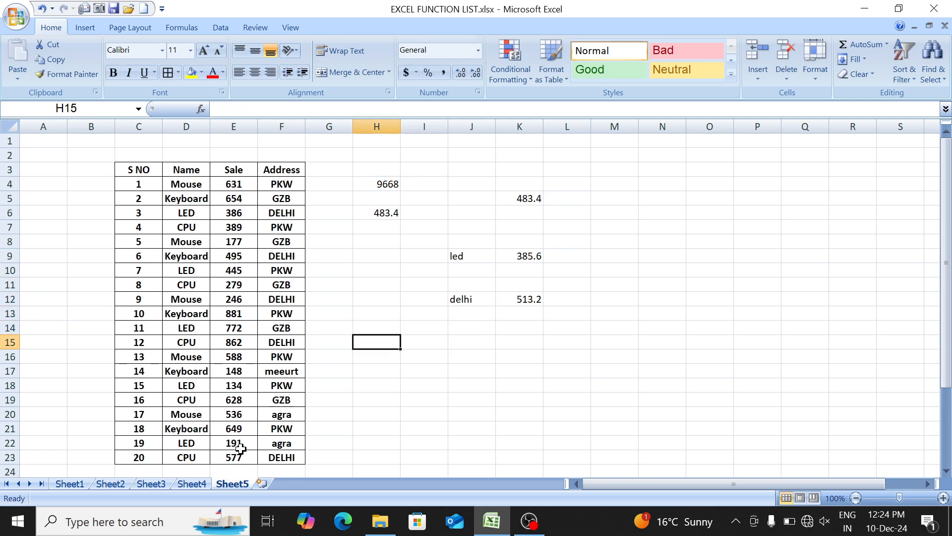
pyautogui.write('mouse')
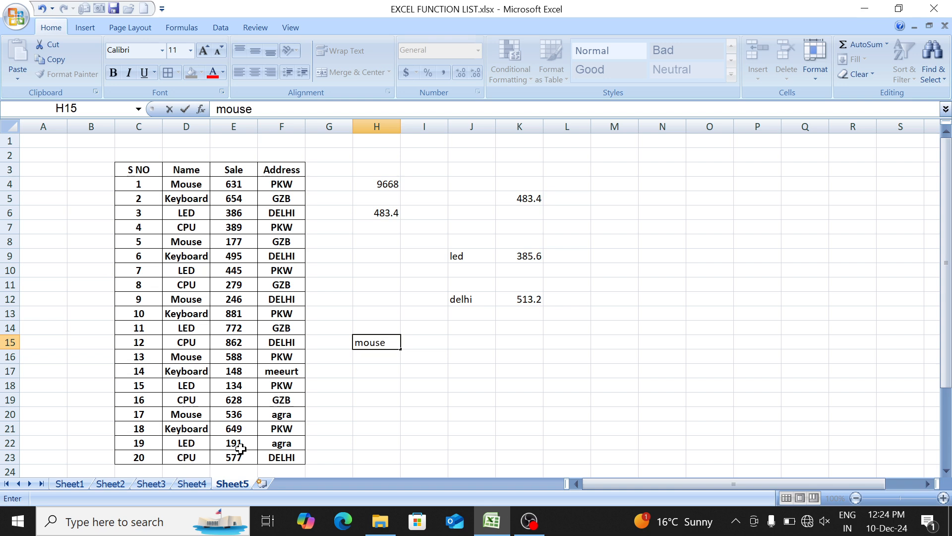
pyautogui.press('Return')
pyautogui.write('pk')
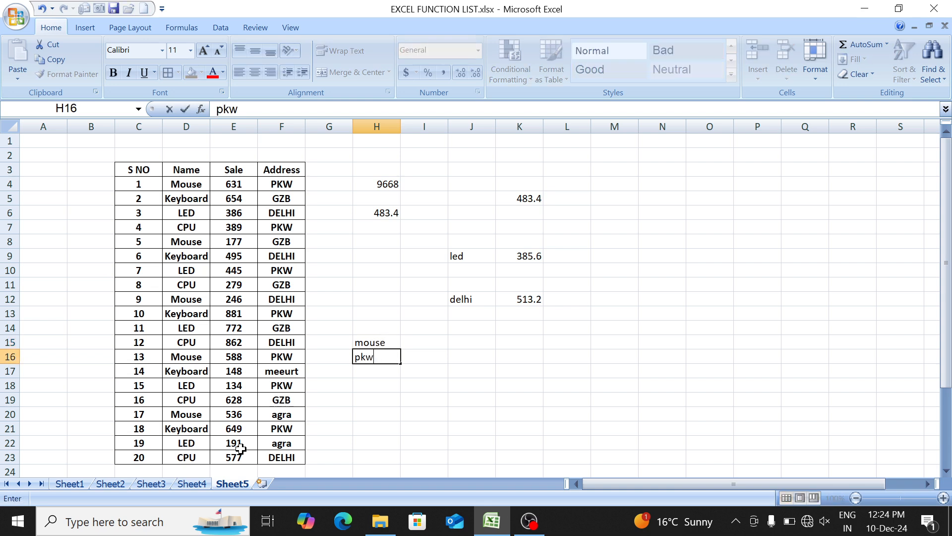
pyautogui.write('w')
pyautogui.press('Tab')
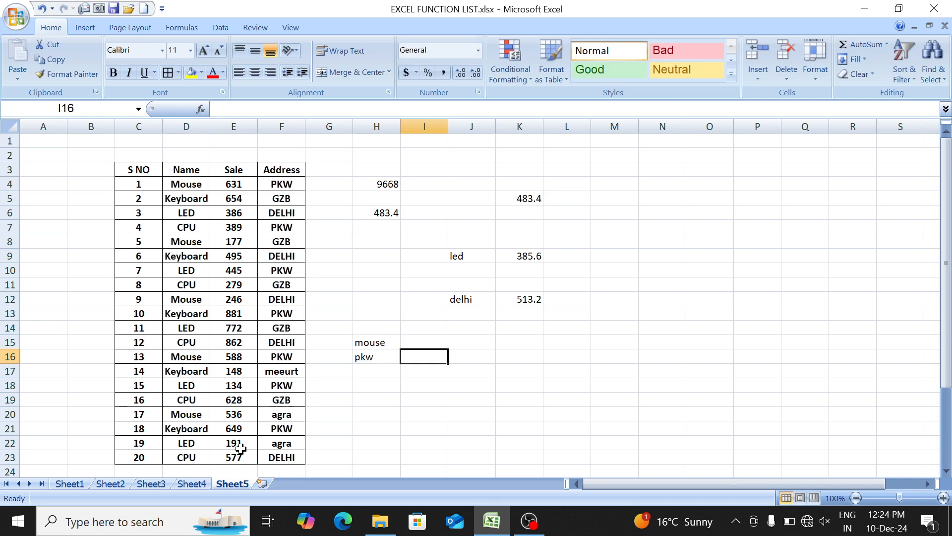
# - Average the sales matching both the product in H15 and the address in H16 by entering =AVERAGEIFS(E4:E23,D4:D23,H15,F4:F23,H16) in I16
pyautogui.write('=aver')
pyautogui.press('Down')
pyautogui.press('Down')
pyautogui.press('Down')
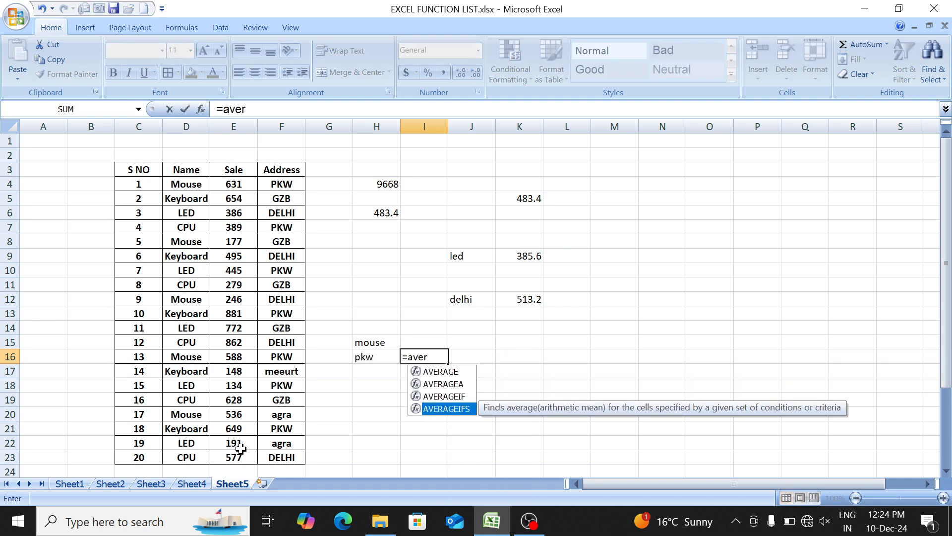
pyautogui.press('Tab')
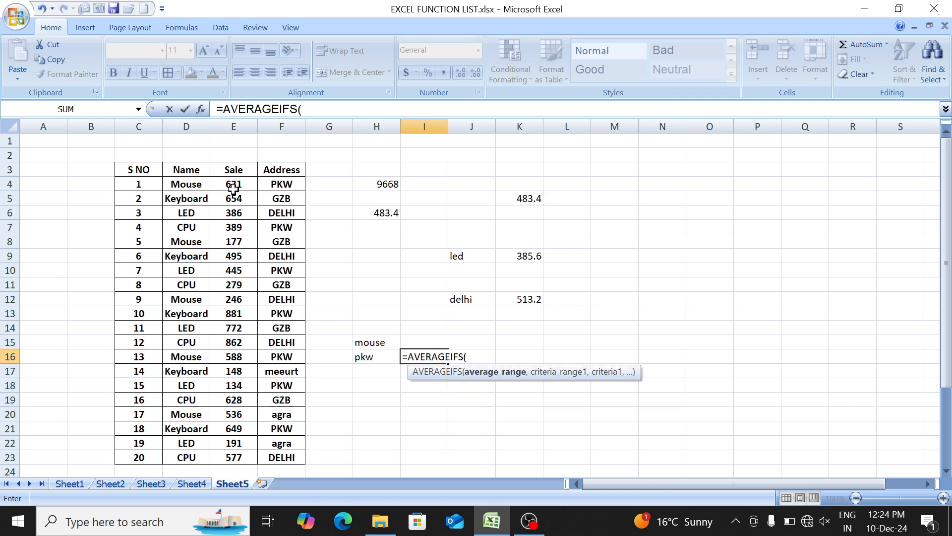
pyautogui.moveTo(233, 184); pyautogui.dragTo(229, 452)
pyautogui.write(',')
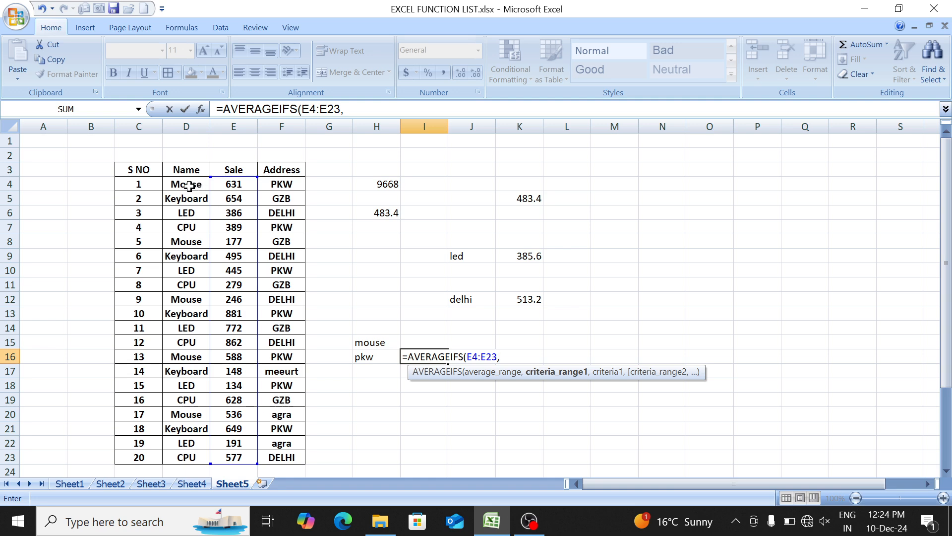
pyautogui.moveTo(189, 186); pyautogui.dragTo(183, 453)
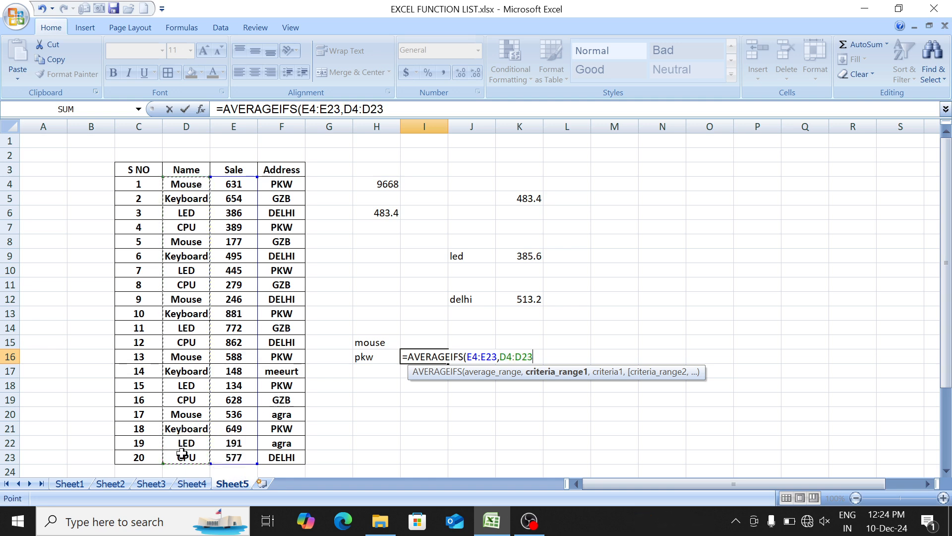
pyautogui.write(',')
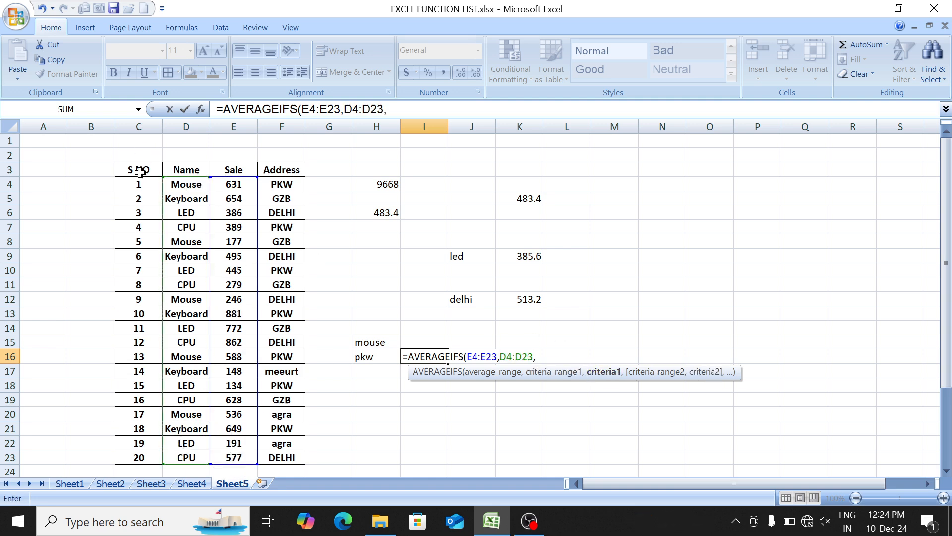
pyautogui.click(372, 341)
pyautogui.write(',')
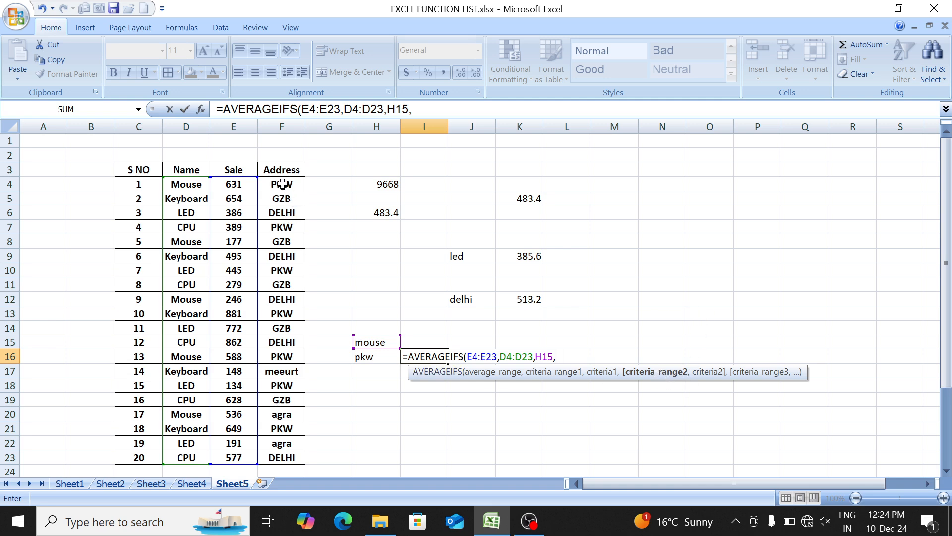
pyautogui.moveTo(282, 184); pyautogui.dragTo(288, 457)
pyautogui.write(',')
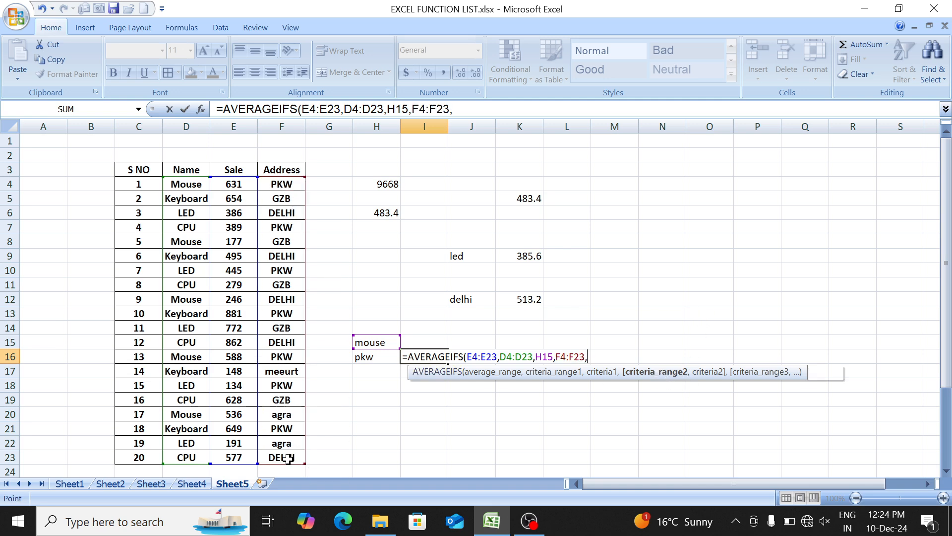
pyautogui.click(381, 353)
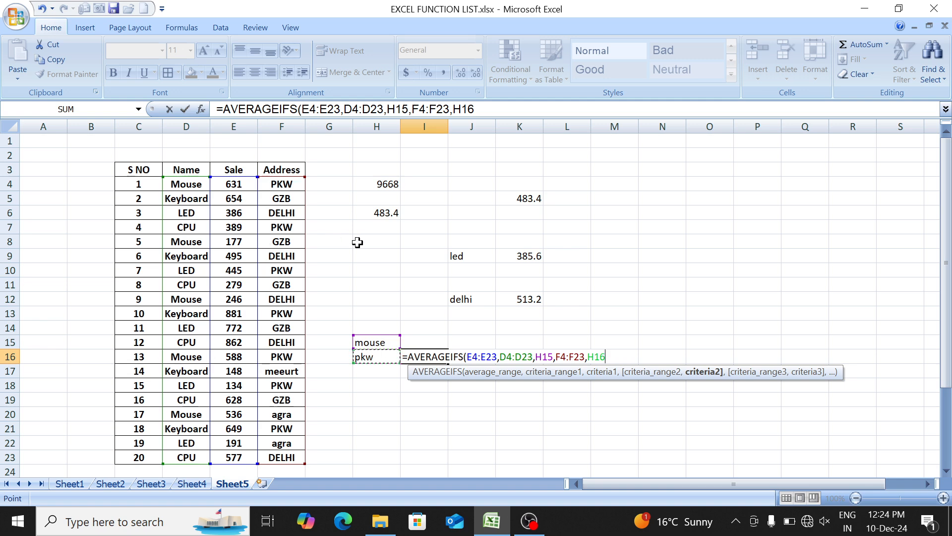
pyautogui.press('Return')
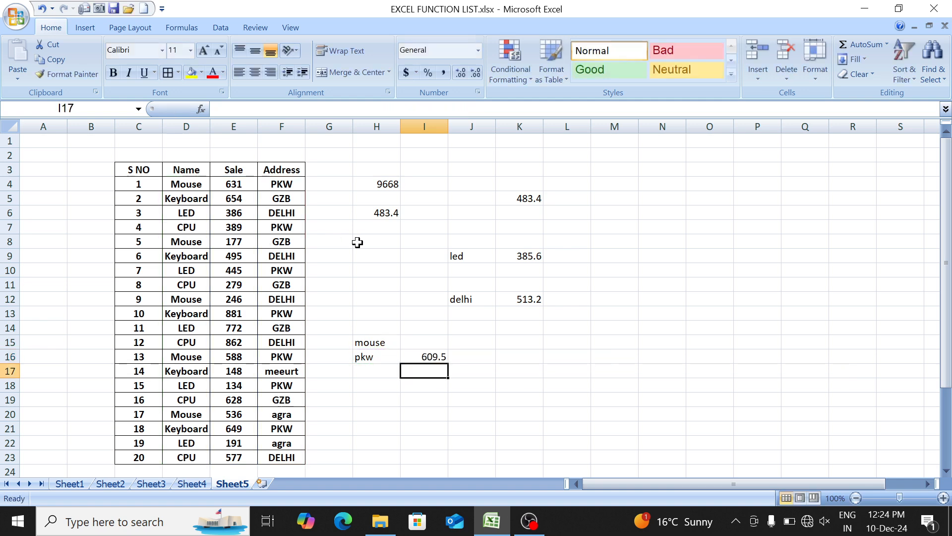
pyautogui.press('Up')
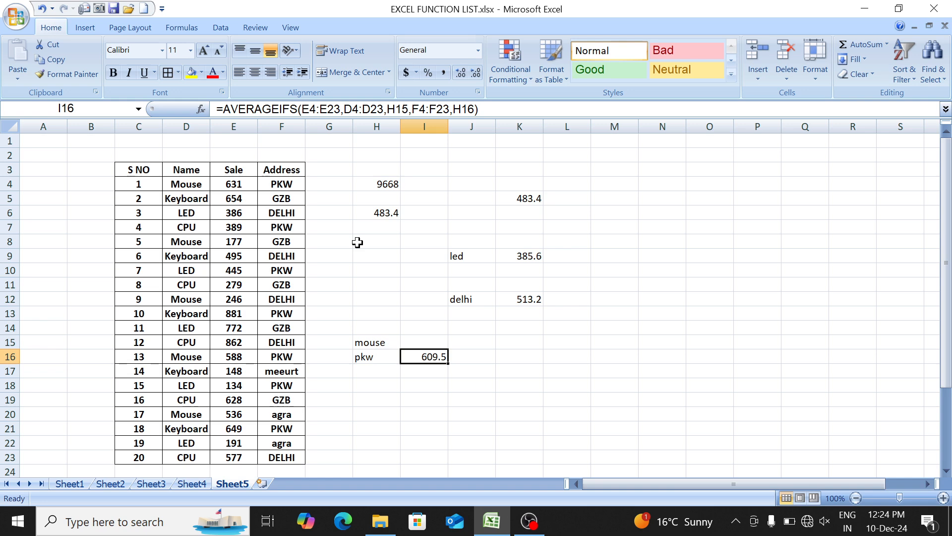
# - Review the function list on Sheet1, select the UPPER and LOWER entries, and return to Sheet5
pyautogui.hotkey('ctrl', 'pageup')
pyautogui.hotkey('ctrl', 'pageup')
pyautogui.hotkey('ctrl', 'pageup')
pyautogui.hotkey('ctrl', 'pageup')
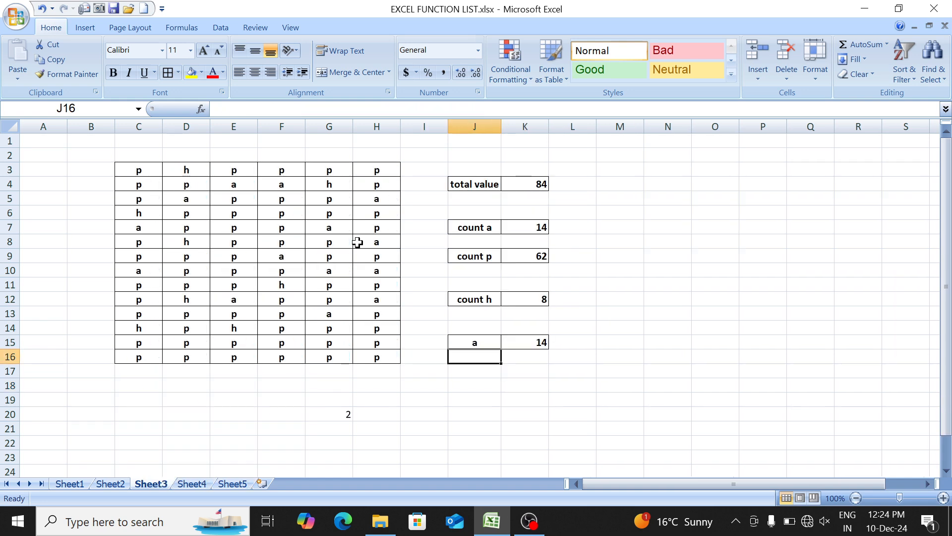
pyautogui.press('Down')
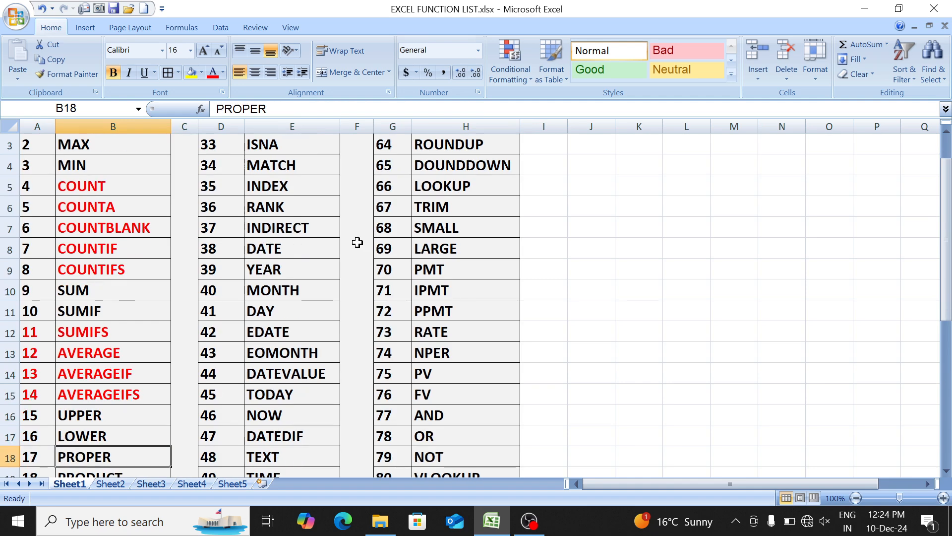
pyautogui.press('Up')
pyautogui.press('Up')
pyautogui.hotkey('shift', 'Left')
pyautogui.hotkey('shift', 'Down')
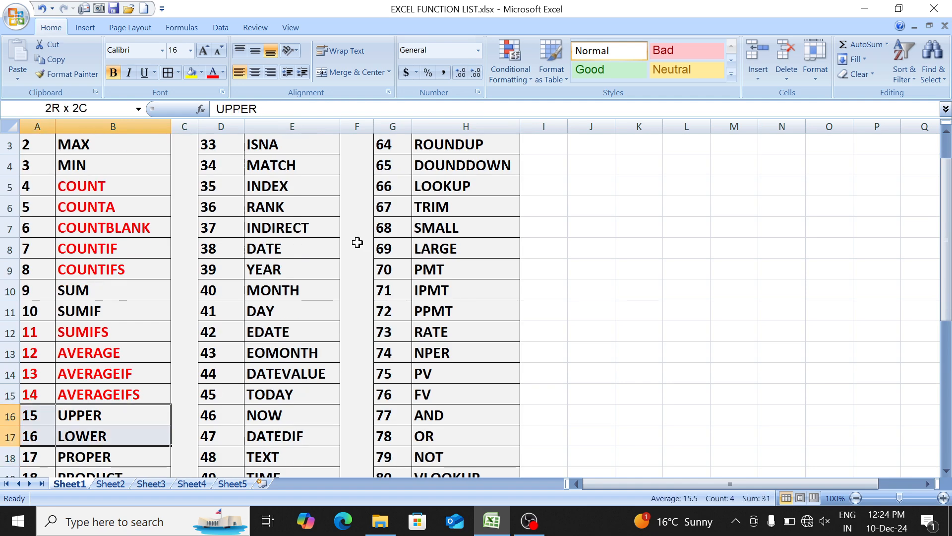
pyautogui.hotkey('ctrl', 'pagedown')
pyautogui.hotkey('ctrl', 'pagedown')
pyautogui.hotkey('ctrl', 'pagedown')
pyautogui.hotkey('ctrl', 'pagedown')
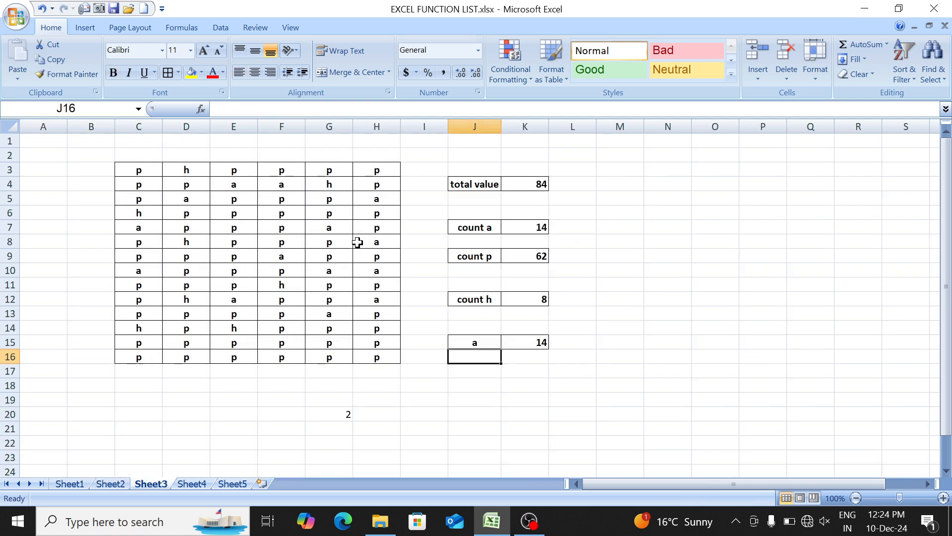
# - Clear all the criteria and formula results beside the sales table on Sheet5, from H3 across and downward
pyautogui.press('Up')
pyautogui.press('Up')
pyautogui.press('Up')
pyautogui.press('Up')
pyautogui.press('Up')
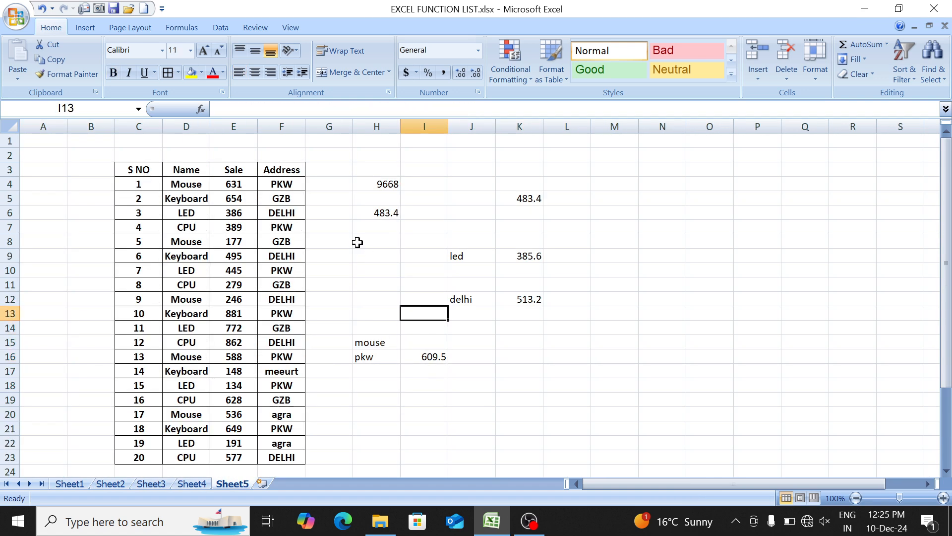
pyautogui.press('Left')
pyautogui.press('Up')
pyautogui.press('Up')
pyautogui.press('Up')
pyautogui.press('Up')
pyautogui.press('Up')
pyautogui.press('Up')
pyautogui.press('Up')
pyautogui.press('Up')
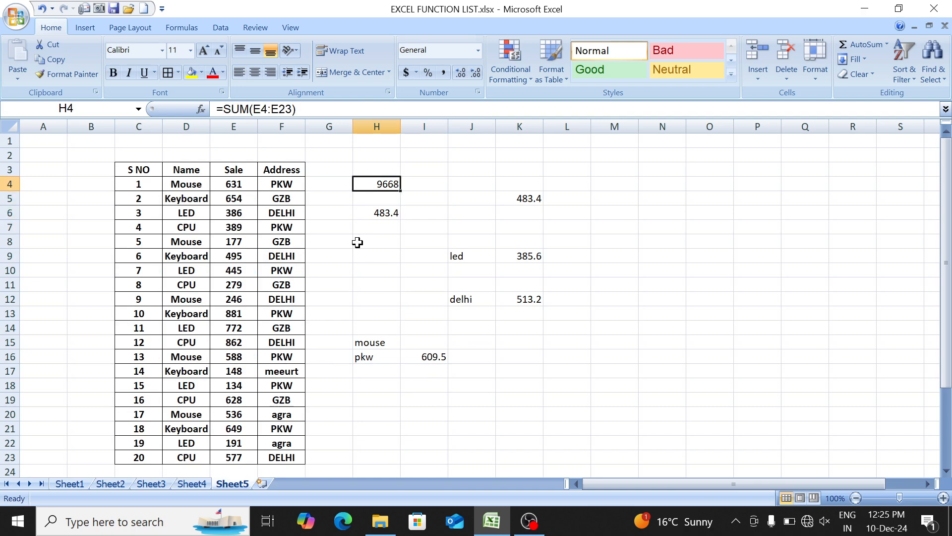
pyautogui.hotkey('ctrl', 'shift', 'Right')
pyautogui.hotkey('ctrl', 'shift', 'Down')
pyautogui.hotkey('ctrl', 'shift', 'Down')
pyautogui.hotkey('ctrl', 'shift', 'Down')
pyautogui.hotkey('ctrl', 'shift', 'Down')
pyautogui.hotkey('ctrl', 'shift', 'Down')
pyautogui.hotkey('ctrl', 'BackSpace')
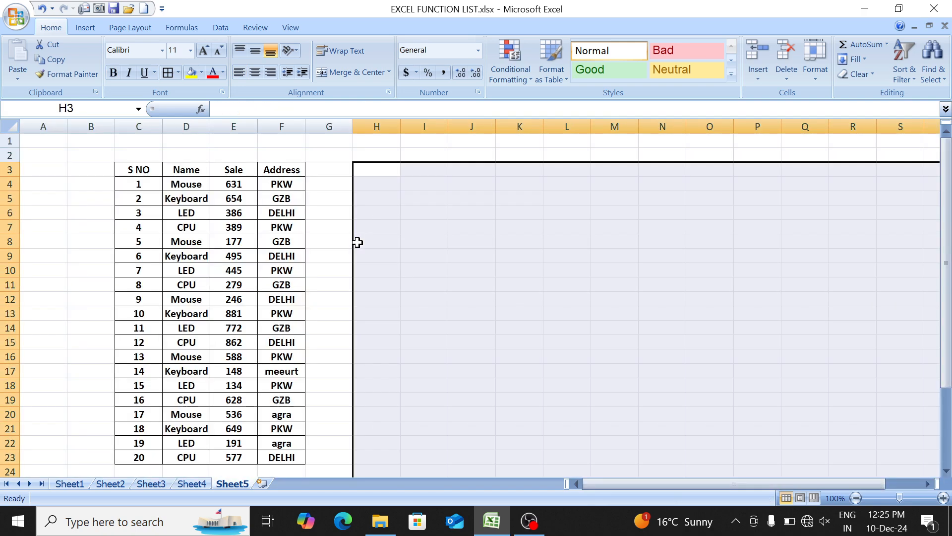
# - Examine the product names in D4:D23 by highlighting that range of the sales table
pyautogui.press('Left')
pyautogui.press('Left')
pyautogui.press('Left')
pyautogui.press('Down')
pyautogui.press('Left')
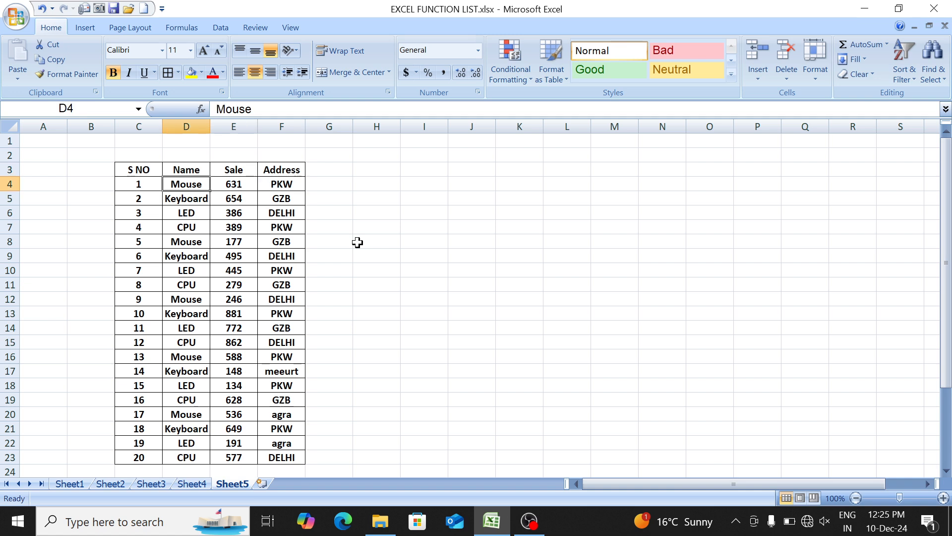
pyautogui.hotkey('ctrl', 'shift', 'Down')
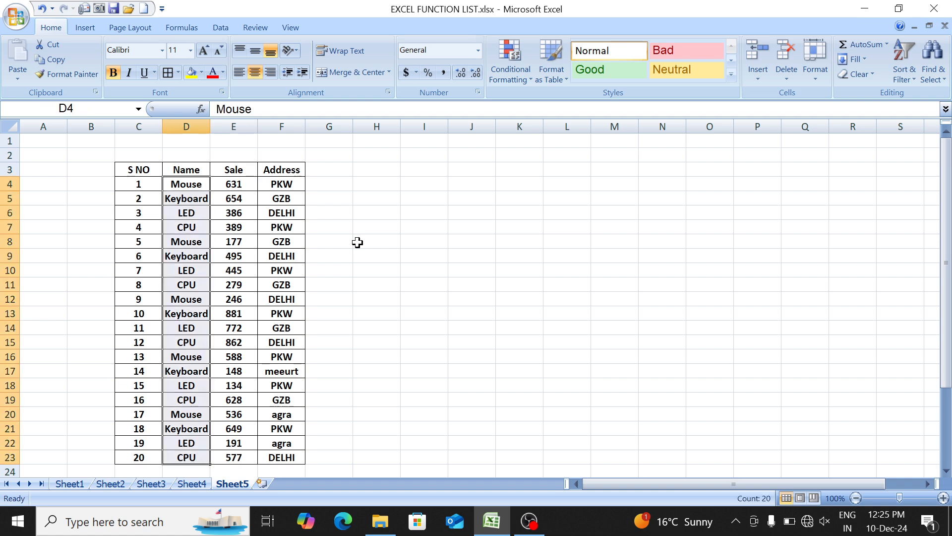
pyautogui.press('Down')
pyautogui.press('Up')
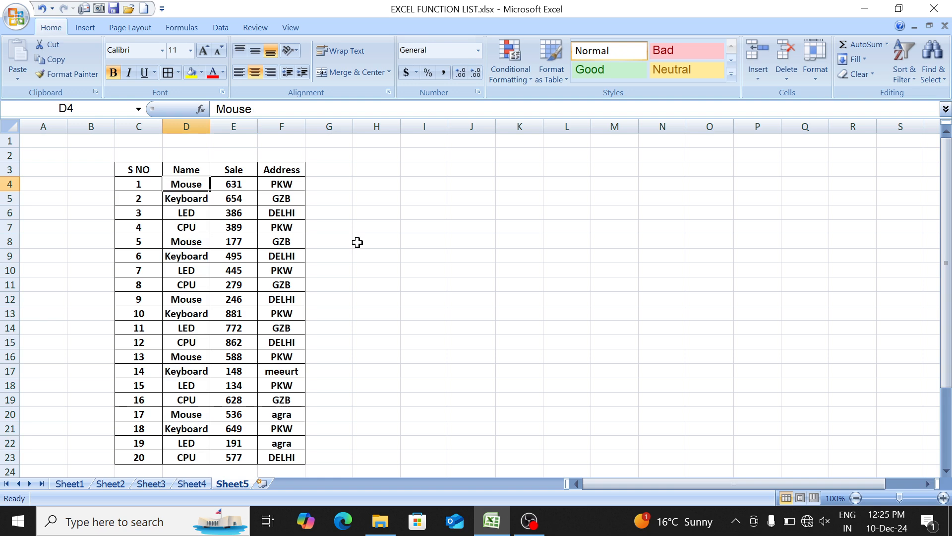
pyautogui.hotkey('ctrl', 'shift', 'Down')
# - Convert the first product name to uppercase by entering =UPPER(D4) in I4
pyautogui.press('Right')
pyautogui.press('Right')
pyautogui.press('Right')
pyautogui.press('Right')
pyautogui.press('Right')
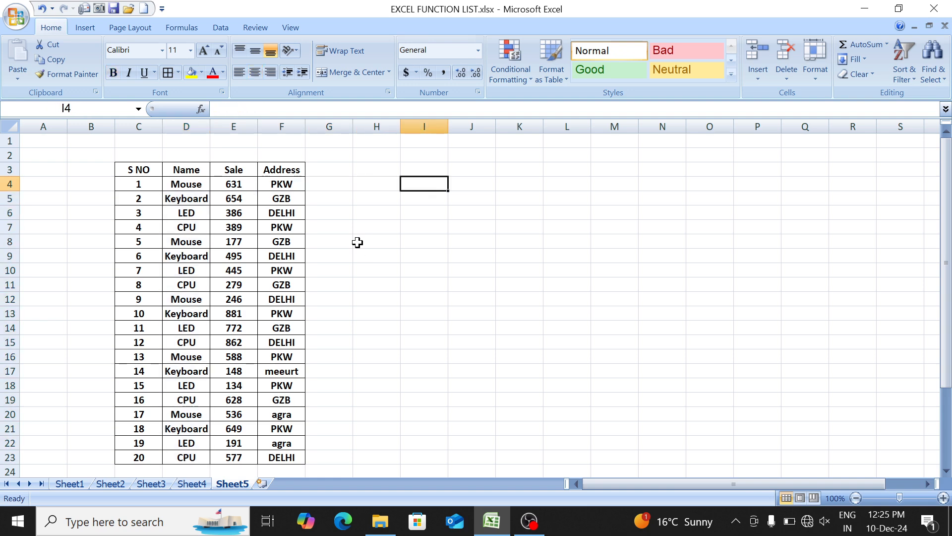
pyautogui.write('=up')
pyautogui.press('Tab')
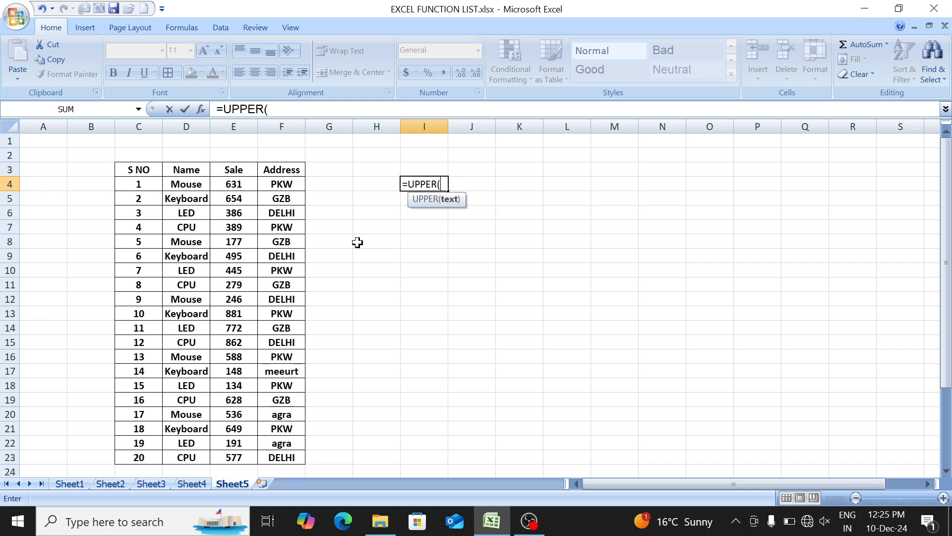
pyautogui.press('Left')
pyautogui.press('Left')
pyautogui.press('Left')
pyautogui.press('Left')
pyautogui.press('Left')
pyautogui.write(')')
pyautogui.press('Return')
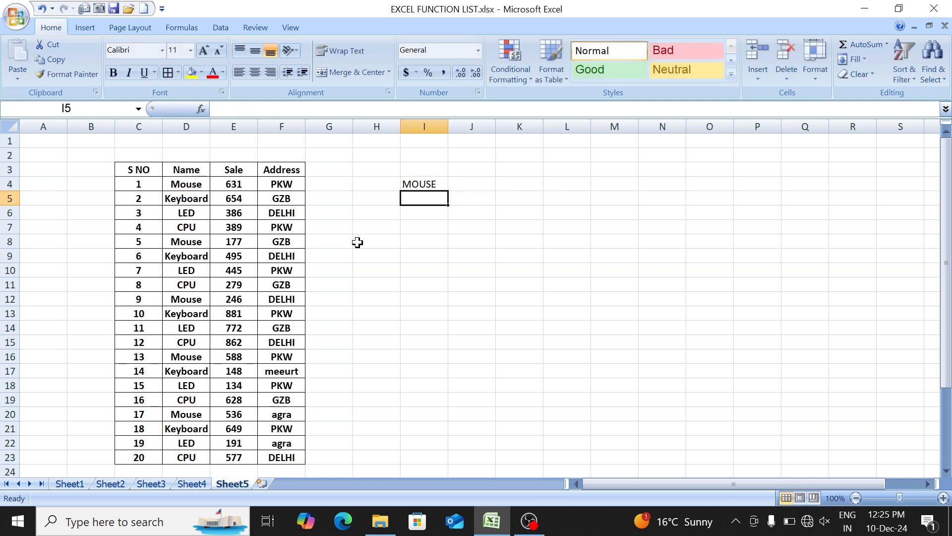
# - Fill the UPPER formula from I4 down through I23 for all the product names
pyautogui.press('Up')
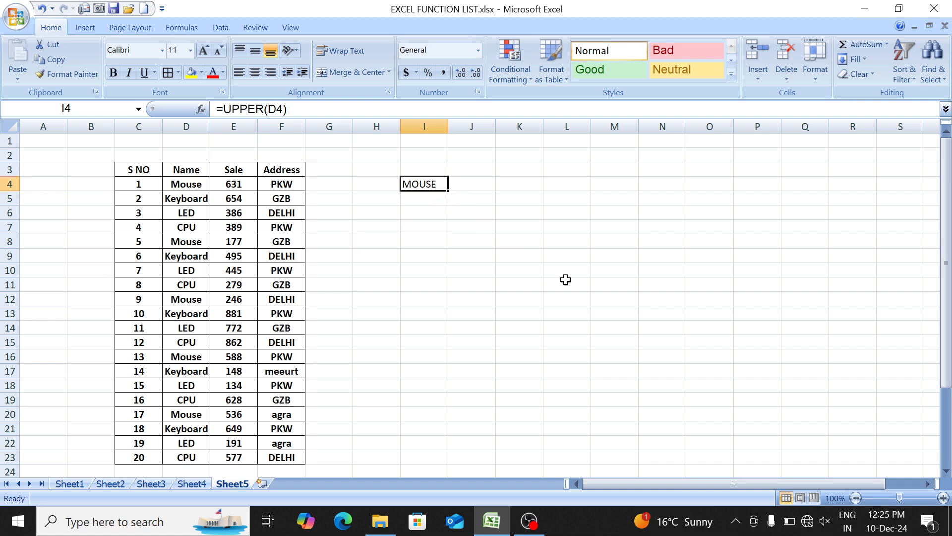
pyautogui.hotkey('shift', 'Down')
pyautogui.hotkey('shift', 'Down')
pyautogui.hotkey('shift', 'Down')
pyautogui.hotkey('shift', 'Down')
pyautogui.hotkey('shift', 'Down')
pyautogui.hotkey('shift', 'Down')
pyautogui.hotkey('shift', 'Down')
pyautogui.hotkey('shift', 'Down')
pyautogui.hotkey('shift', 'Down')
pyautogui.hotkey('shift', 'Down')
pyautogui.hotkey('shift', 'Down')
pyautogui.hotkey('shift', 'Down')
pyautogui.hotkey('shift', 'Down')
pyautogui.hotkey('shift', 'Down')
pyautogui.hotkey('shift', 'Down')
pyautogui.hotkey('shift', 'Down')
pyautogui.hotkey('shift', 'Down')
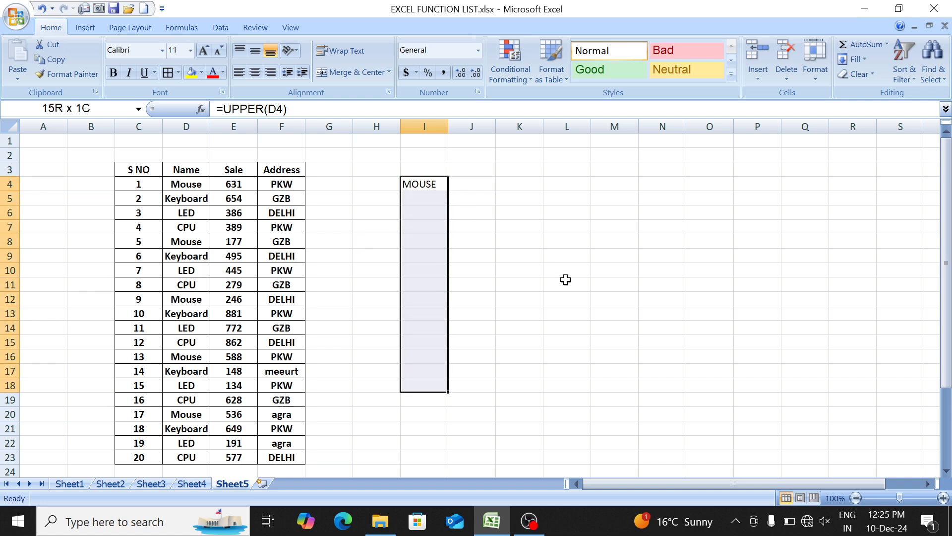
pyautogui.hotkey('shift', 'Down')
pyautogui.hotkey('shift', 'Down')
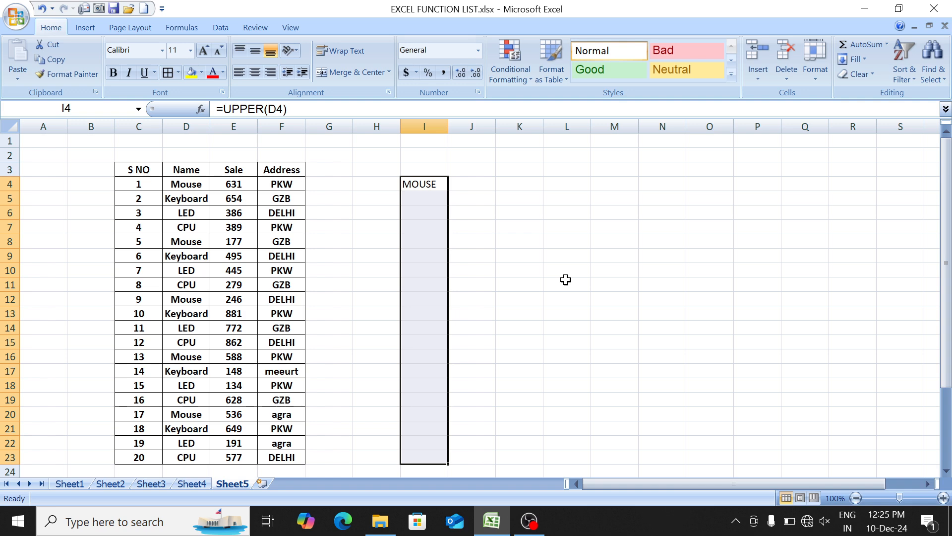
pyautogui.hotkey('ctrl', 'd')
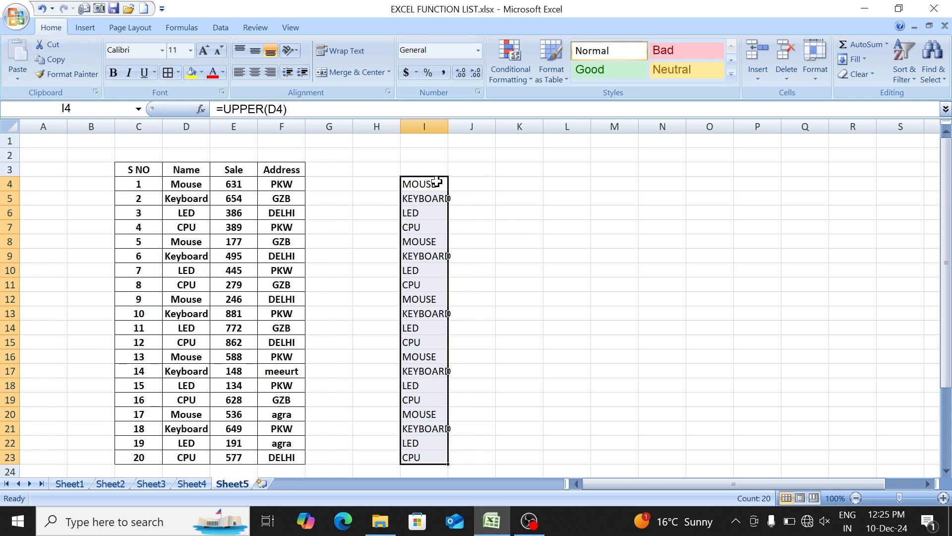
# - Copy the uppercase names in I4:I23 and paste them as values over the original names starting at D4
pyautogui.click(52, 63)
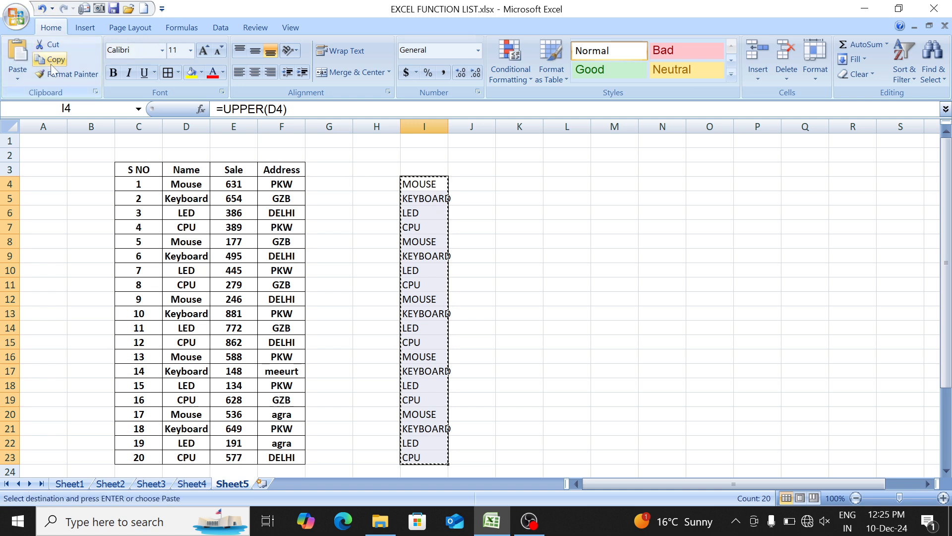
pyautogui.click(174, 187)
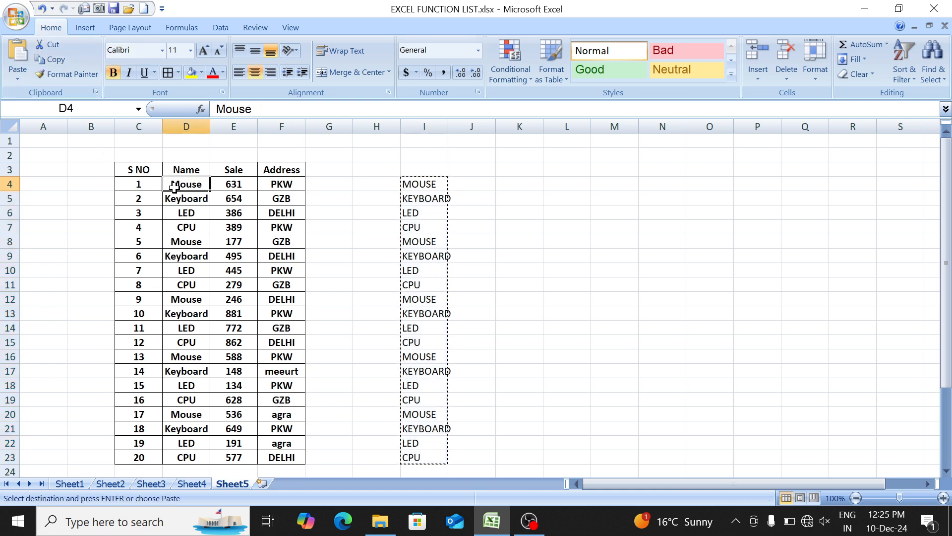
pyautogui.click(18, 78)
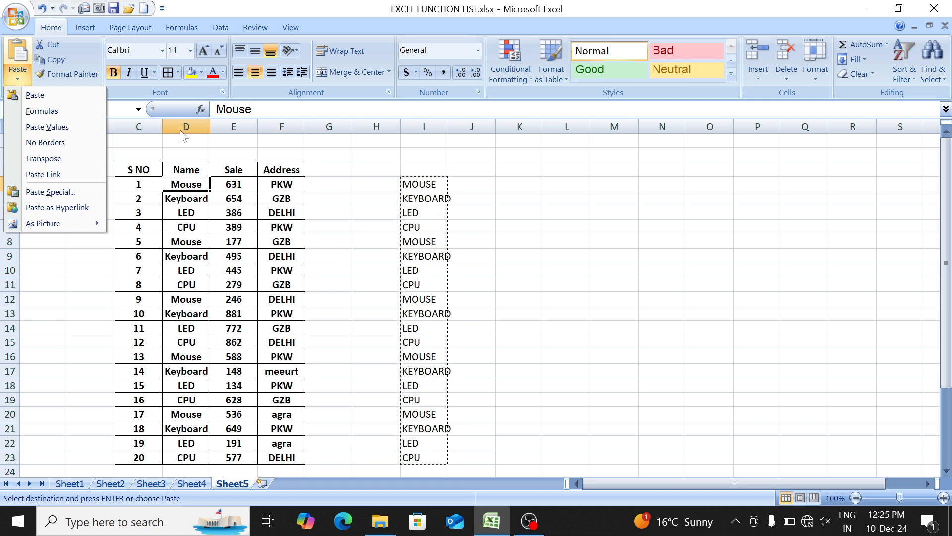
pyautogui.click(80, 126)
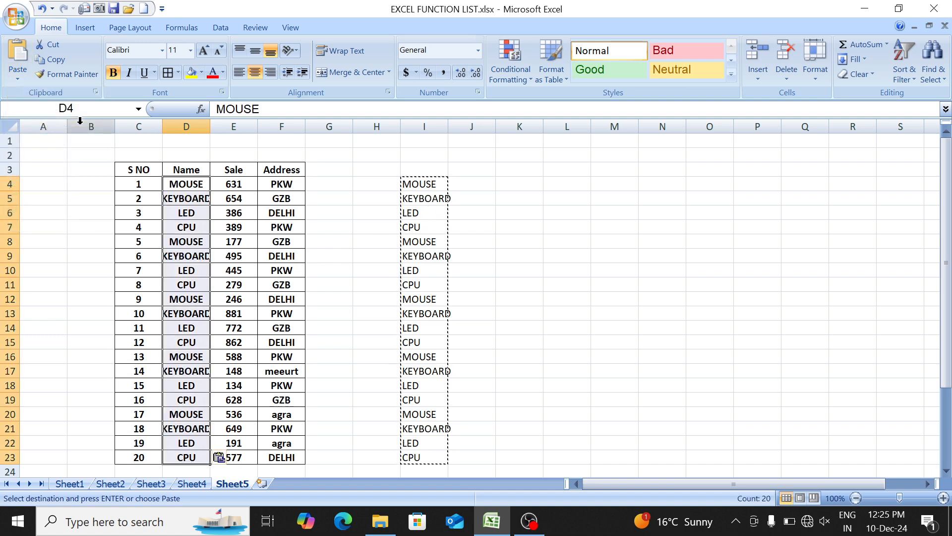
# - Delete the helper formulas in I4:I23 and widen column D to fit the uppercase names
pyautogui.click(431, 168)
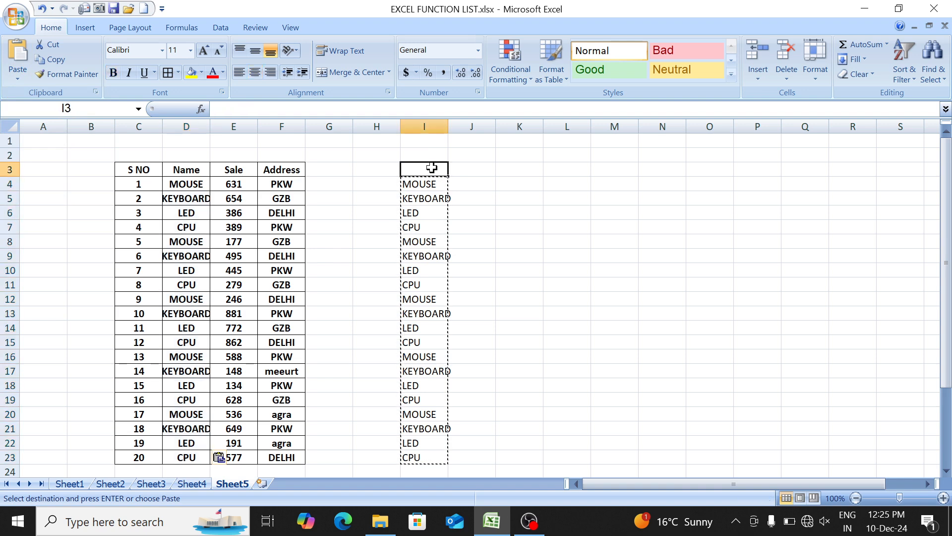
pyautogui.press('Down')
pyautogui.hotkey('ctrl', 'shift', 'Down')
pyautogui.press('Delete')
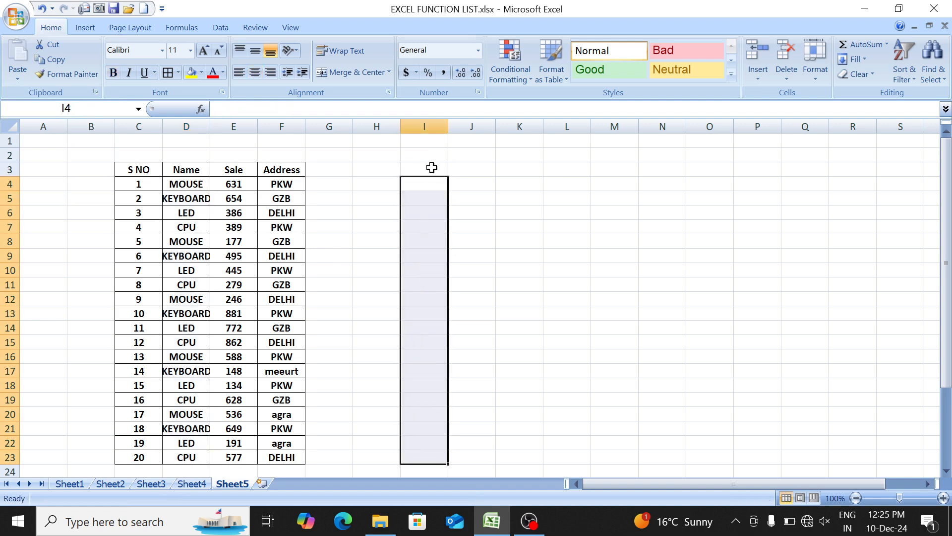
pyautogui.moveTo(208, 127); pyautogui.dragTo(225, 126)
# - Convert the first table heading to uppercase by entering =UPPER(C3) in I3
pyautogui.moveTo(137, 169); pyautogui.dragTo(285, 172)
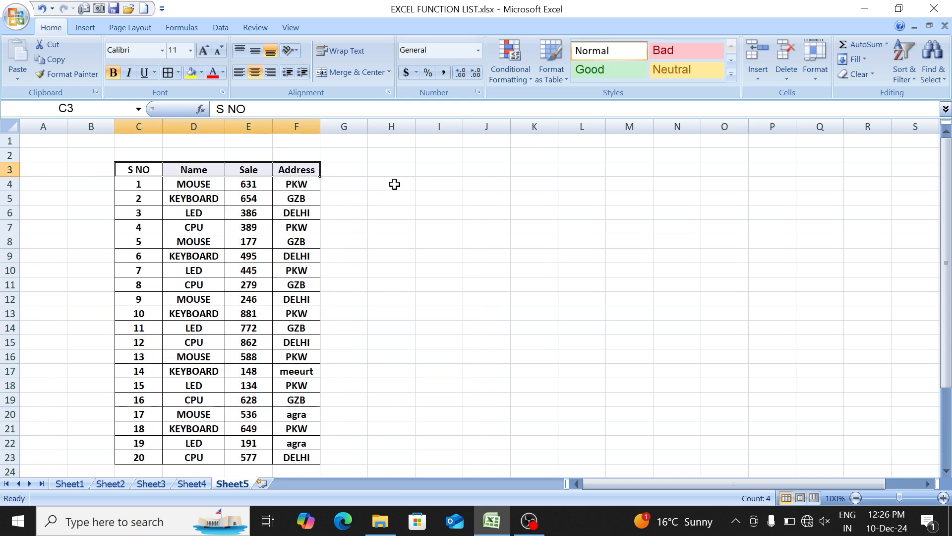
pyautogui.click(412, 179)
pyautogui.press('Up')
pyautogui.press('Right')
pyautogui.write('=up')
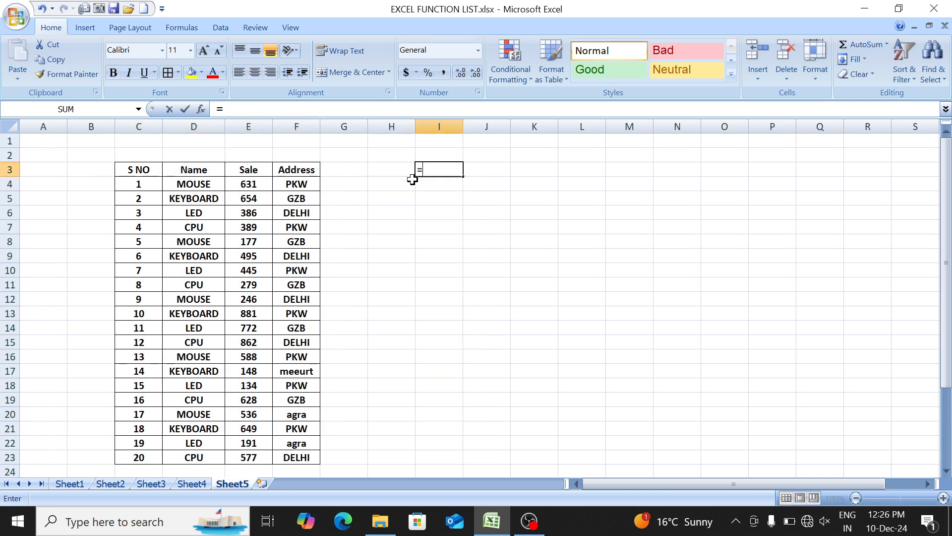
pyautogui.press('Tab')
pyautogui.press('Left')
pyautogui.press('Left')
pyautogui.press('Left')
pyautogui.press('Left')
pyautogui.press('Left')
pyautogui.press('Left')
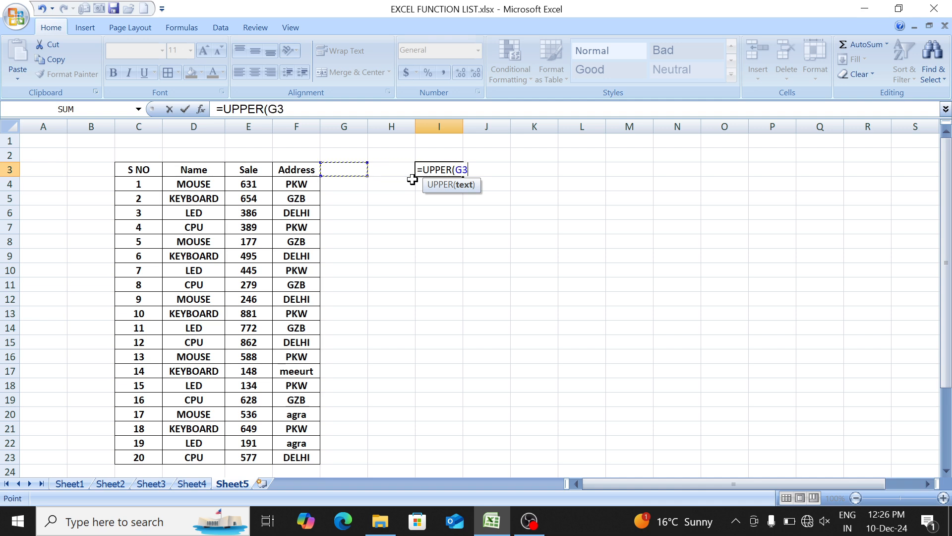
pyautogui.press('Return')
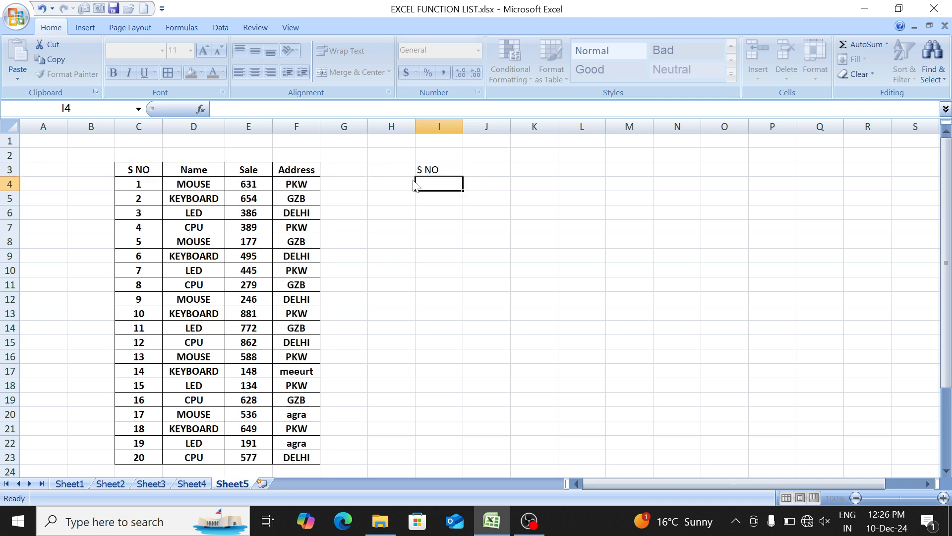
# - Fill the heading's UPPER formula from I3 across to L3
pyautogui.press('Up')
pyautogui.hotkey('shift', 'Right')
pyautogui.hotkey('shift', 'Right')
pyautogui.hotkey('shift', 'Right')
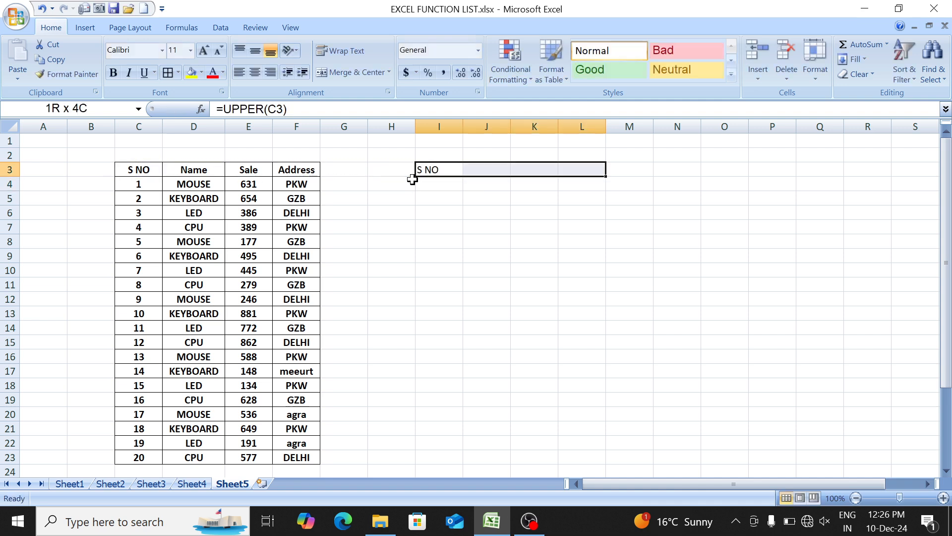
pyautogui.hotkey('ctrl', 'r')
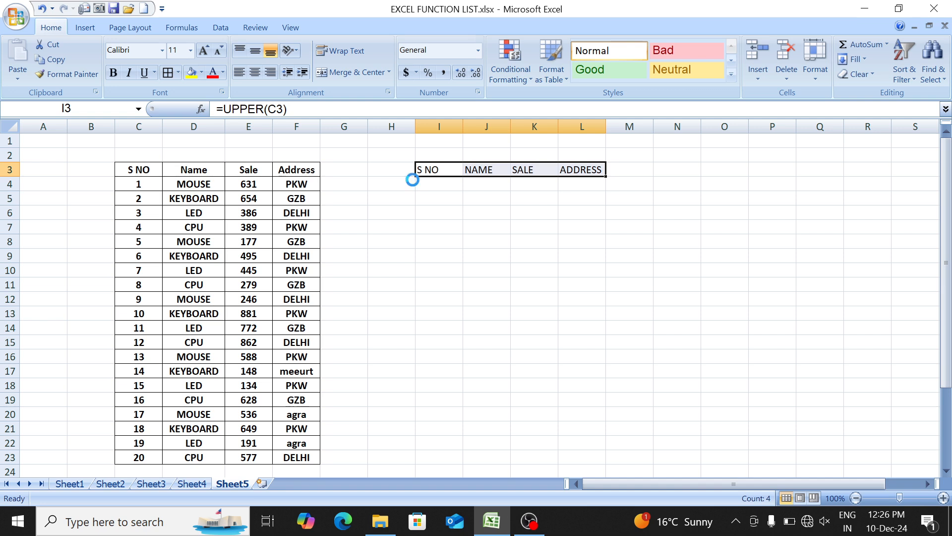
# - Copy the uppercase headings in I3:L3 and paste them as values over the table headings starting at C3
pyautogui.hotkey('ctrl', 'c')
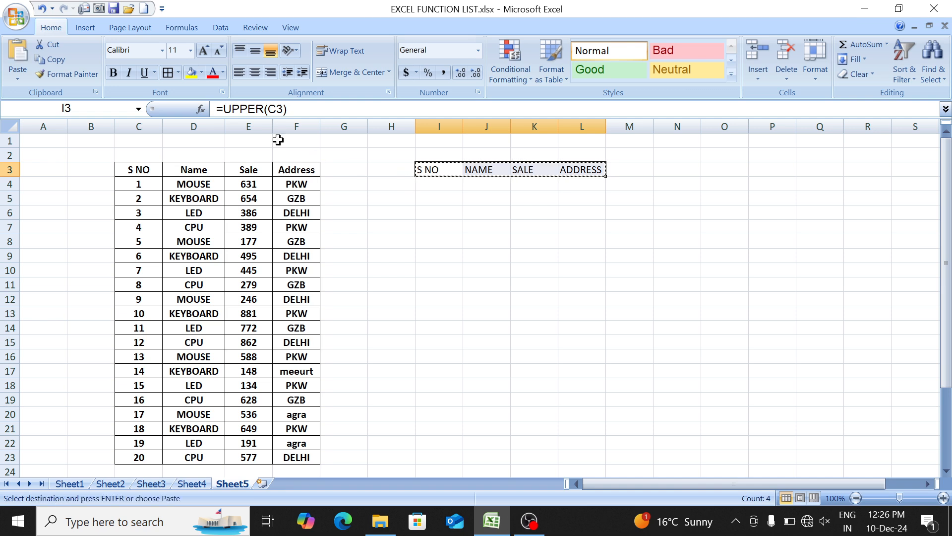
pyautogui.click(140, 170)
pyautogui.click(18, 78)
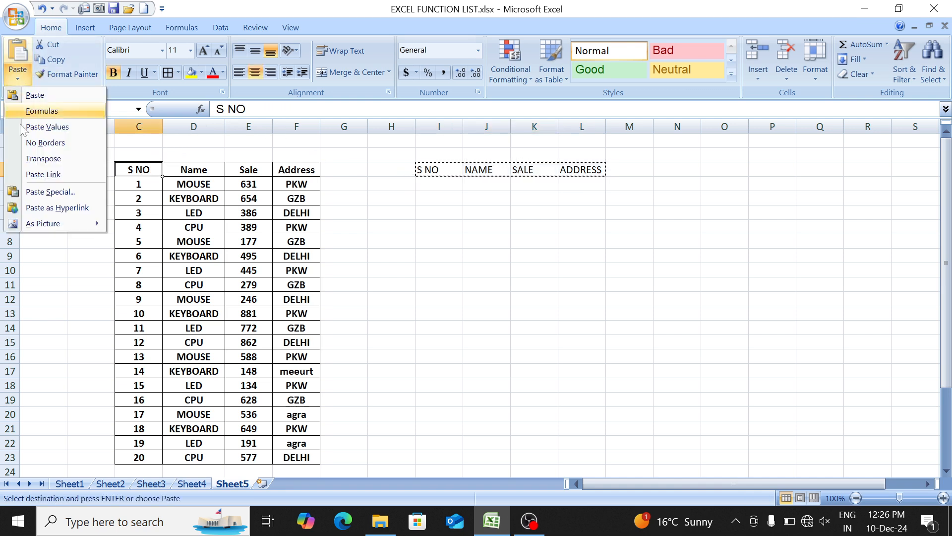
pyautogui.click(76, 129)
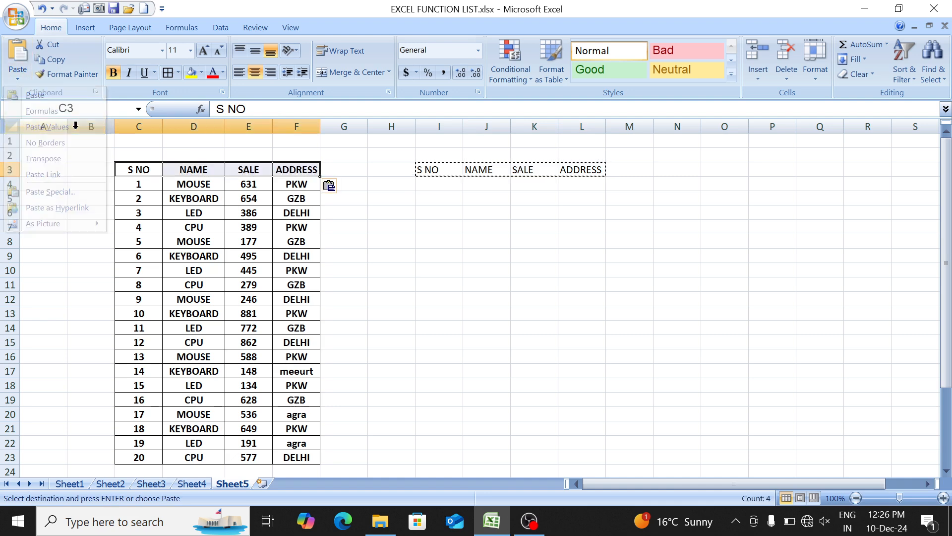
# - Delete the helper heading formulas in I3:L3
pyautogui.press('Right')
pyautogui.press('Right')
pyautogui.press('Right')
pyautogui.press('Right')
pyautogui.press('Right')
pyautogui.press('Right')
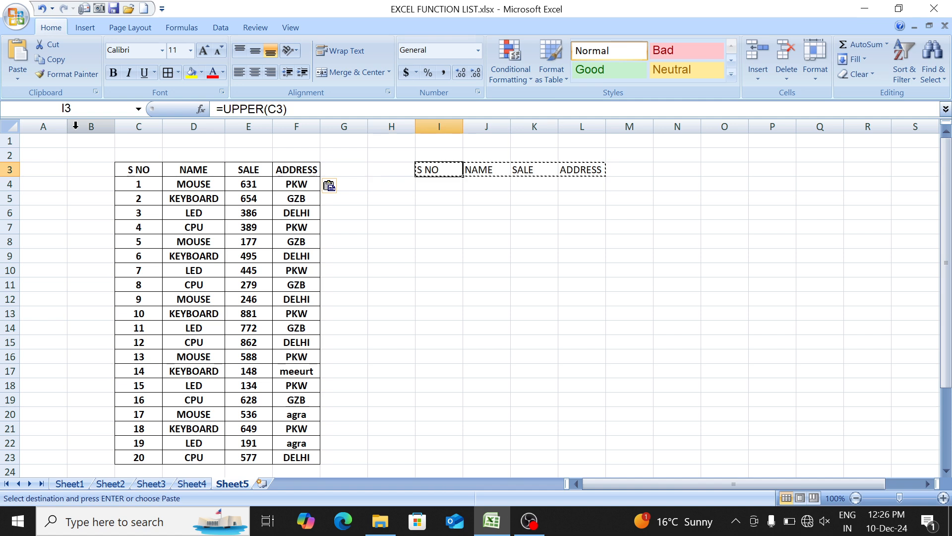
pyautogui.hotkey('shift', 'Right')
pyautogui.hotkey('shift', 'Right')
pyautogui.hotkey('shift', 'Right')
pyautogui.press('Delete')
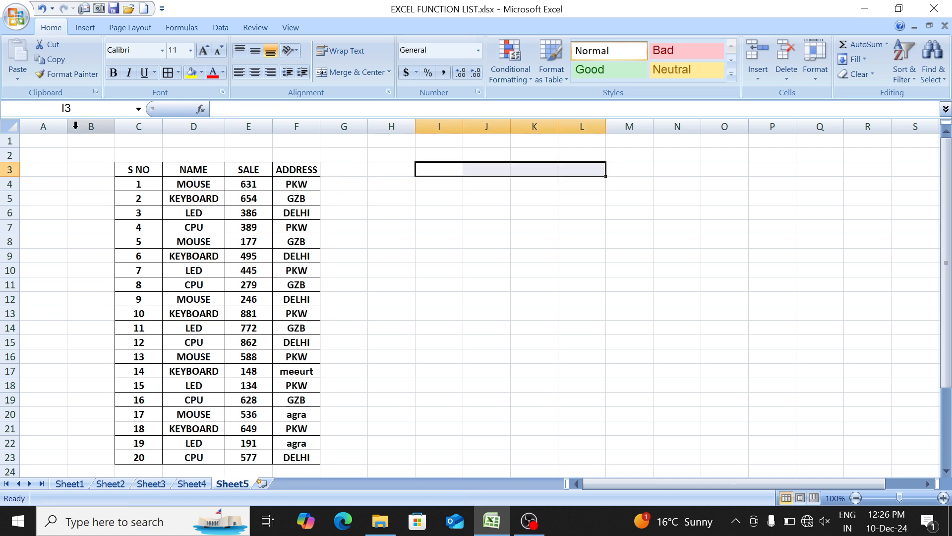
# - Convert the first entry of the NAME column to lowercase by entering =LOWER(D4) in J4
pyautogui.press('Left')
pyautogui.press('Left')
pyautogui.press('Left')
pyautogui.press('Down')
pyautogui.press('Left')
pyautogui.press('Left')
pyautogui.hotkey('ctrl', 'shift', 'Down')
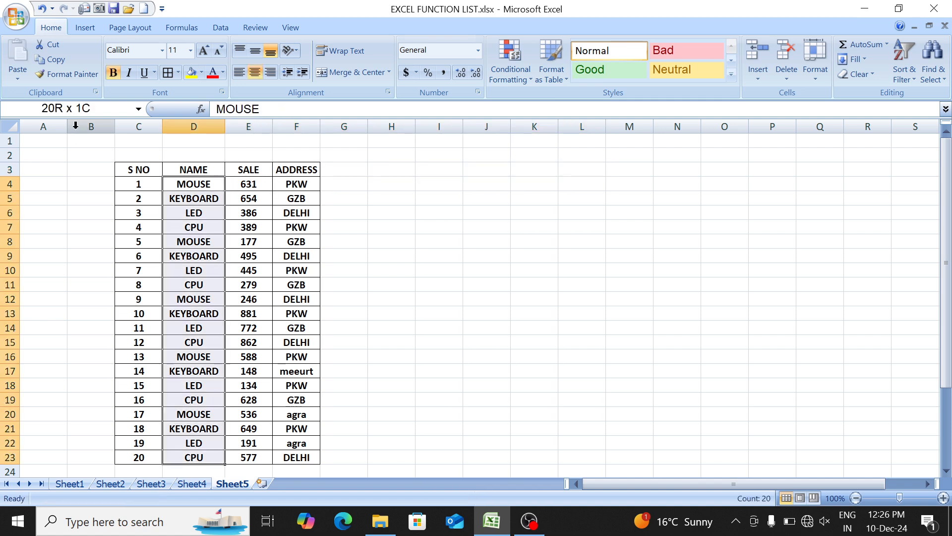
pyautogui.press('Right')
pyautogui.press('Right')
pyautogui.press('Right')
pyautogui.press('Right')
pyautogui.press('Right')
pyautogui.press('Right')
pyautogui.write('=')
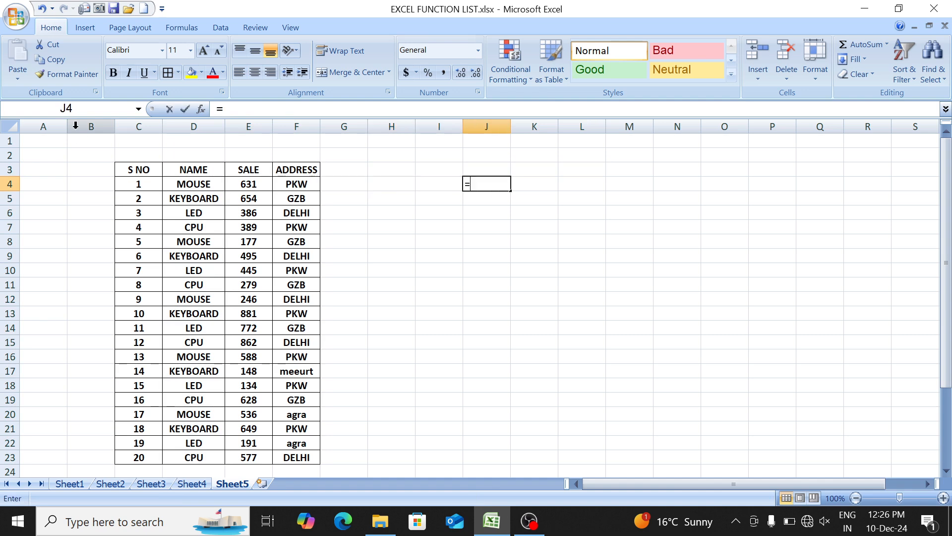
pyautogui.write('low')
pyautogui.press('Tab')
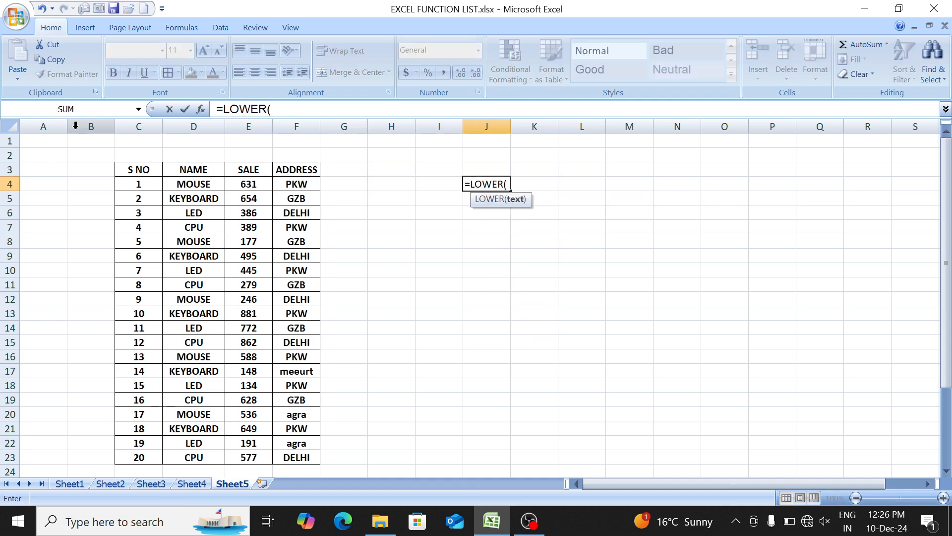
pyautogui.press('Left')
pyautogui.press('Left')
pyautogui.press('Left')
pyautogui.press('Left')
pyautogui.press('Left')
pyautogui.press('Left')
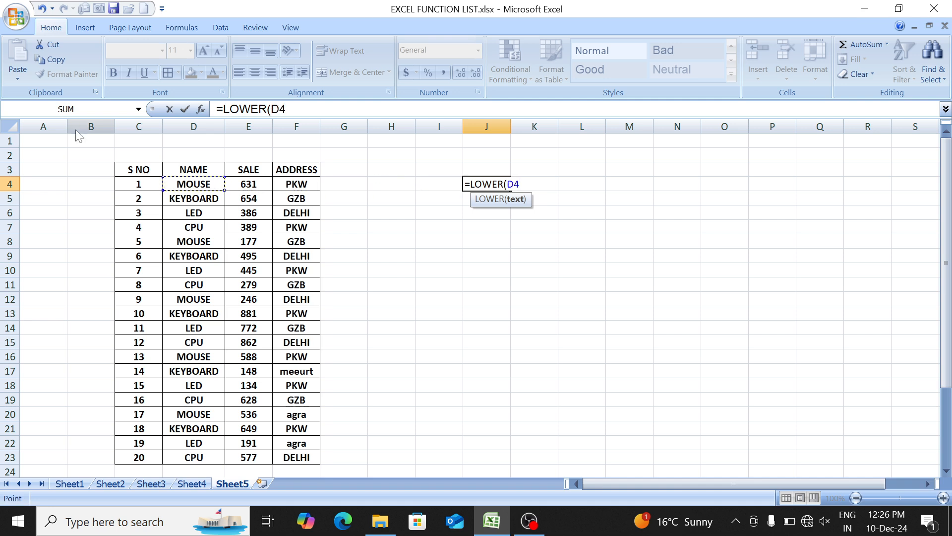
pyautogui.write(')')
pyautogui.press('Return')
# - Fill the LOWER formula from J4 down to J23
pyautogui.press('Up')
pyautogui.hotkey('shift', 'Down')
pyautogui.hotkey('shift', 'Down')
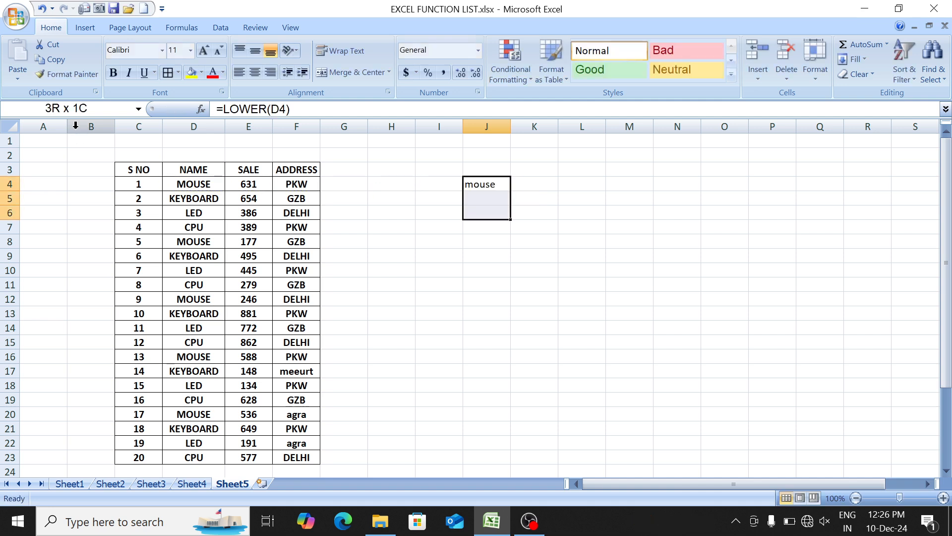
pyautogui.hotkey('shift', 'Down')
pyautogui.hotkey('shift', 'Down')
pyautogui.hotkey('shift', 'Down')
pyautogui.hotkey('shift', 'Down')
pyautogui.hotkey('shift', 'Down')
pyautogui.hotkey('shift', 'Down')
pyautogui.hotkey('shift', 'Down')
pyautogui.hotkey('shift', 'Down')
pyautogui.hotkey('shift', 'Down')
pyautogui.hotkey('shift', 'Down')
pyautogui.hotkey('shift', 'Down')
pyautogui.hotkey('shift', 'Down')
pyautogui.hotkey('shift', 'Down')
pyautogui.hotkey('shift', 'Down')
pyautogui.hotkey('shift', 'Down')
pyautogui.hotkey('shift', 'Down')
pyautogui.hotkey('shift', 'Down')
pyautogui.hotkey('ctrl', 'd')
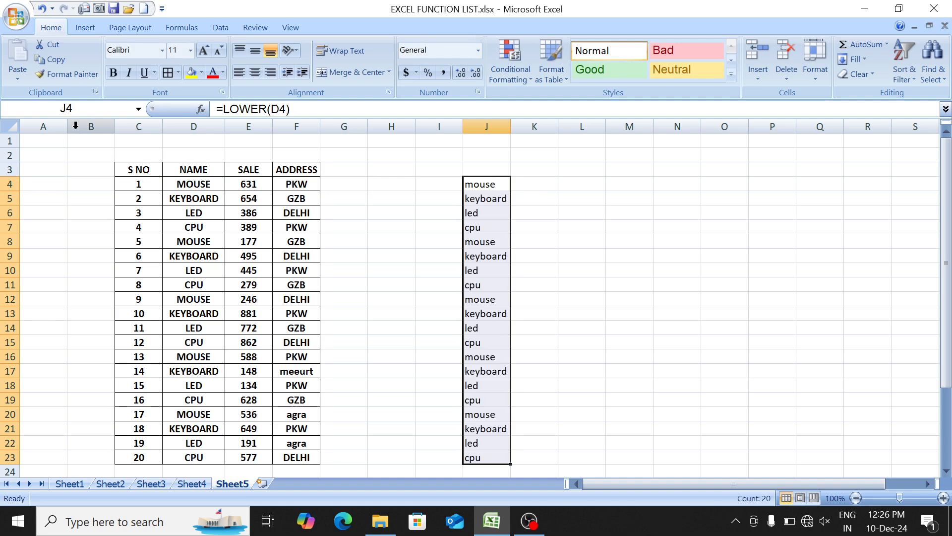
# - Copy the lowercase names in J4:J23 and paste them as values over the NAME entries starting at D4
pyautogui.hotkey('ctrl', 'c')
pyautogui.press('Left')
pyautogui.press('Left')
pyautogui.press('Left')
pyautogui.press('Left')
pyautogui.press('Left')
pyautogui.press('Left')
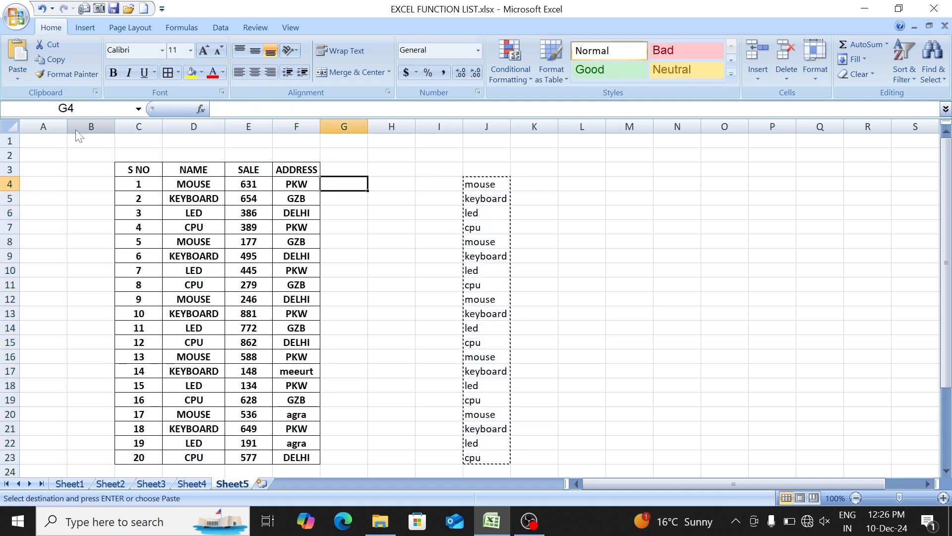
pyautogui.click(17, 79)
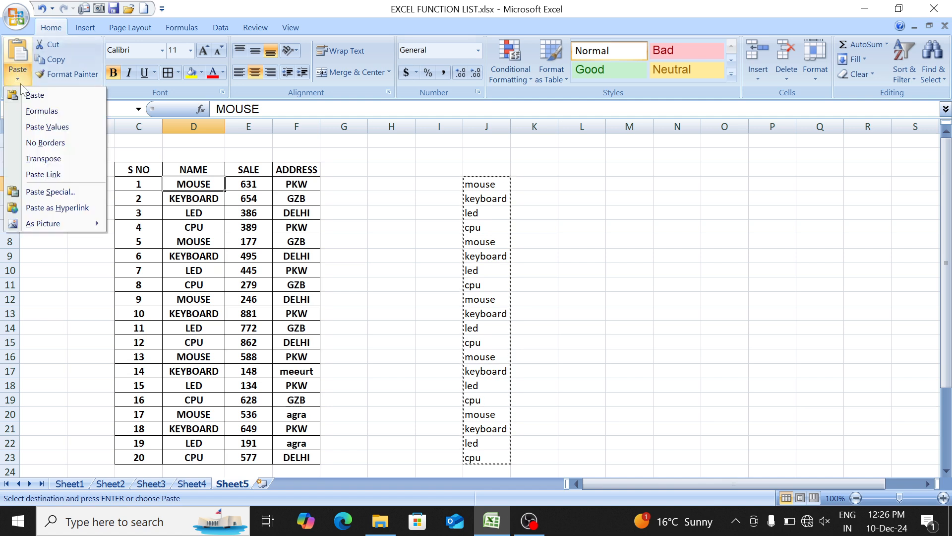
pyautogui.click(44, 127)
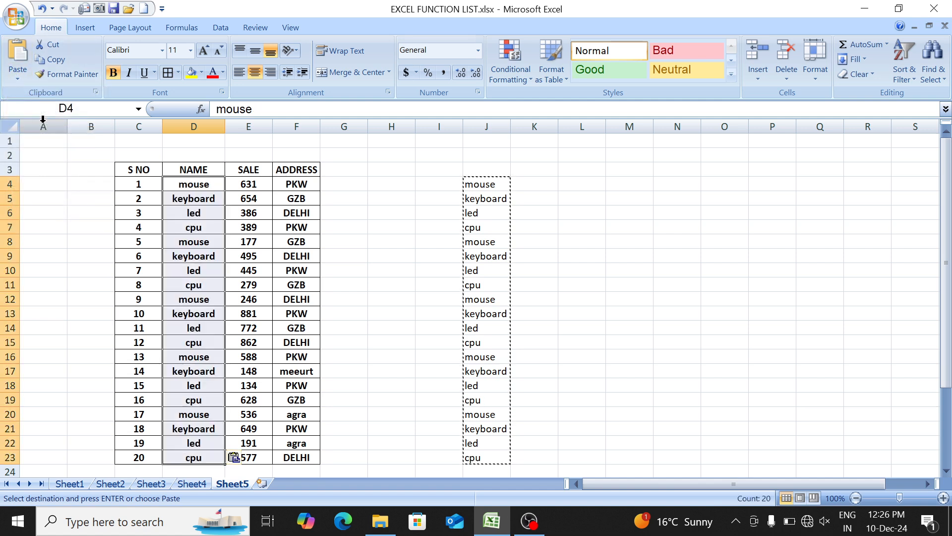
# - Delete the helper LOWER formulas in J4:J23
pyautogui.click(484, 183)
pyautogui.hotkey('ctrl', 'shift', 'Down')
pyautogui.press('Delete')
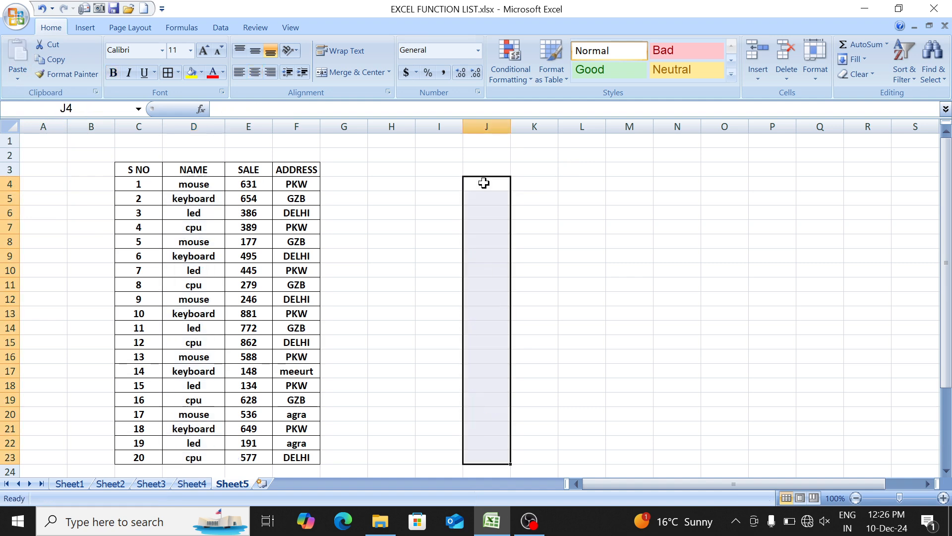
# - Convert the first ADDRESS entry to lowercase by entering =LOWER(F4) in I4
pyautogui.press('Left')
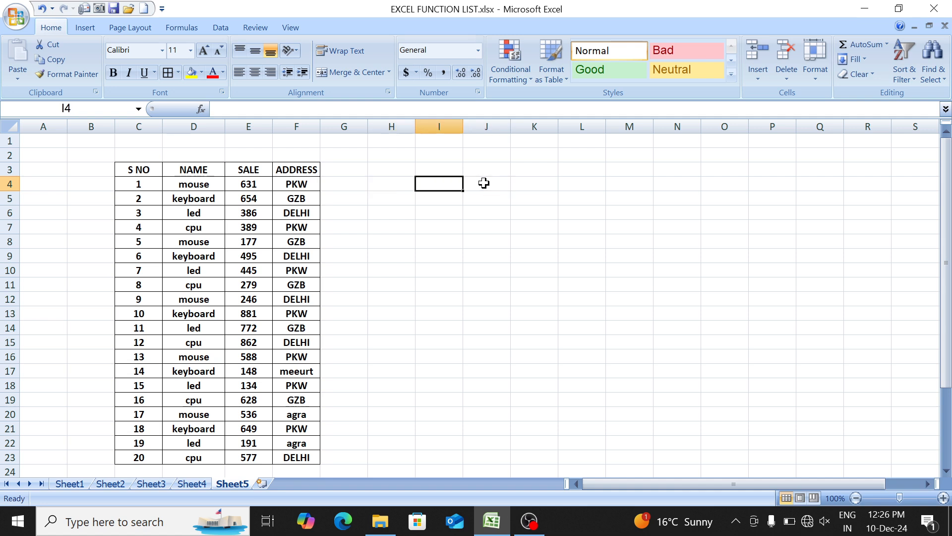
pyautogui.write('=low')
pyautogui.press('Tab')
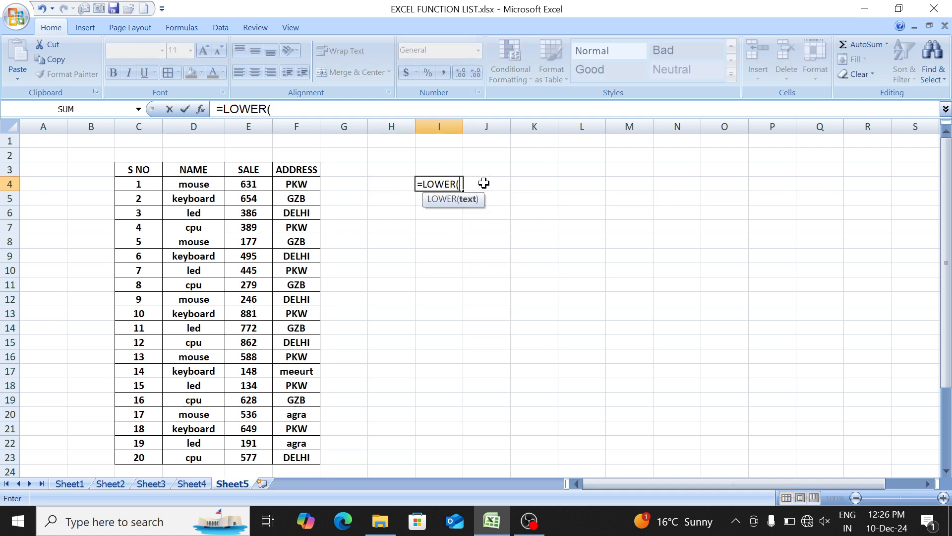
pyautogui.click(301, 184)
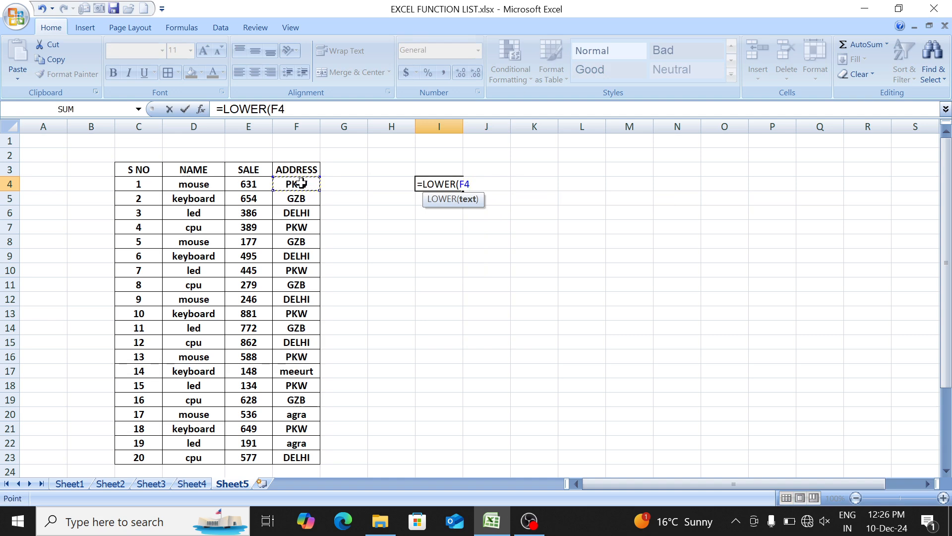
pyautogui.write(')')
pyautogui.press('Return')
# - Fill the address LOWER formula from I4 down to I23
pyautogui.press('Up')
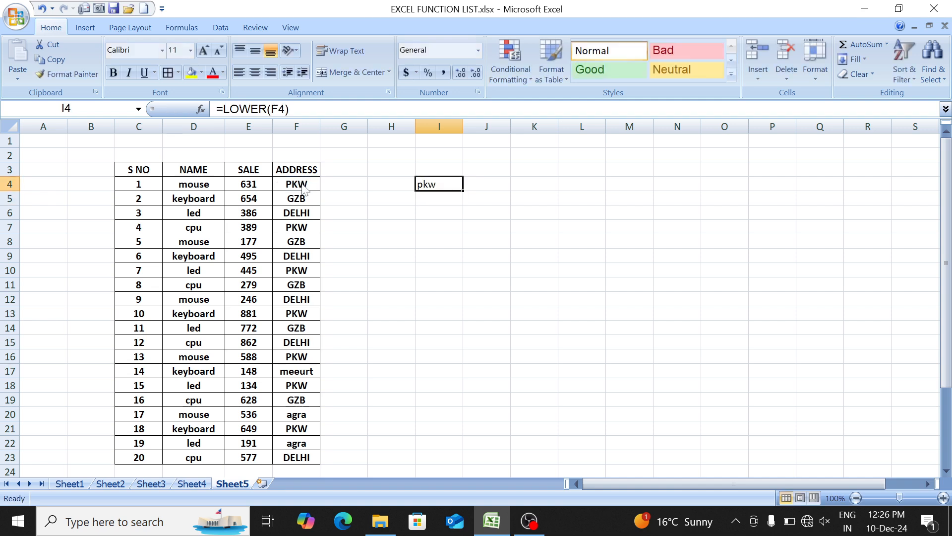
pyautogui.hotkey('shift', 'Down')
pyautogui.hotkey('shift', 'Down')
pyautogui.hotkey('shift', 'Down')
pyautogui.hotkey('shift', 'Down')
pyautogui.hotkey('shift', 'Down')
pyautogui.hotkey('shift', 'Down')
pyautogui.hotkey('shift', 'Down')
pyautogui.hotkey('shift', 'Down')
pyautogui.hotkey('shift', 'Down')
pyautogui.hotkey('shift', 'Down')
pyautogui.hotkey('shift', 'Down')
pyautogui.hotkey('shift', 'Down')
pyautogui.hotkey('shift', 'Down')
pyautogui.hotkey('shift', 'Down')
pyautogui.hotkey('shift', 'Down')
pyautogui.hotkey('shift', 'Down')
pyautogui.hotkey('shift', 'Down')
pyautogui.hotkey('shift', 'Down')
pyautogui.hotkey('shift', 'Down')
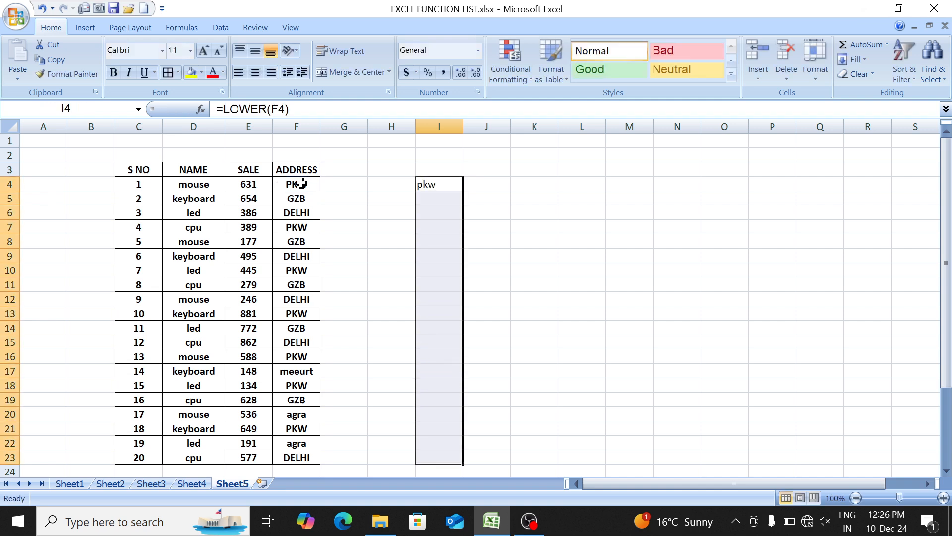
pyautogui.hotkey('ctrl', 'd')
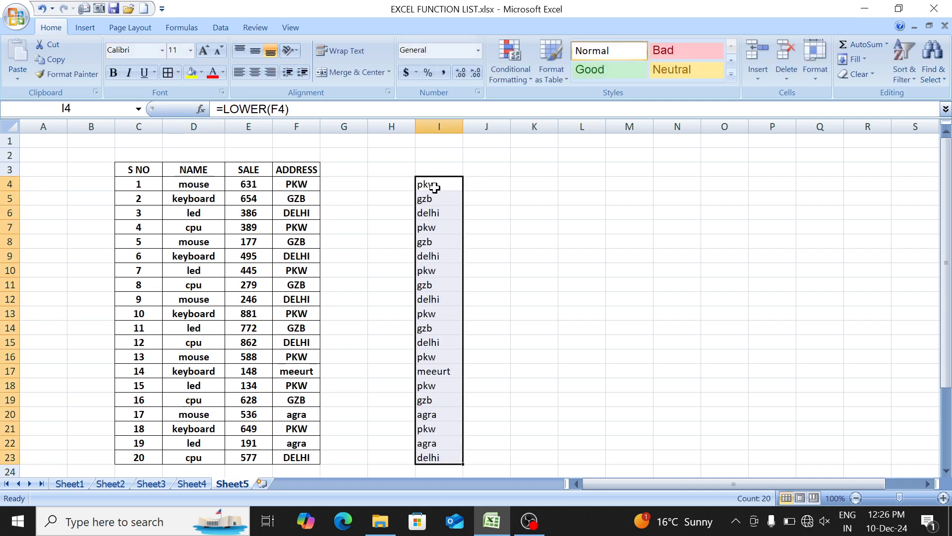
# - Copy the lowercase addresses in I4:I23 and select F4 as the paste destination
pyautogui.moveTo(431, 185); pyautogui.dragTo(438, 456)
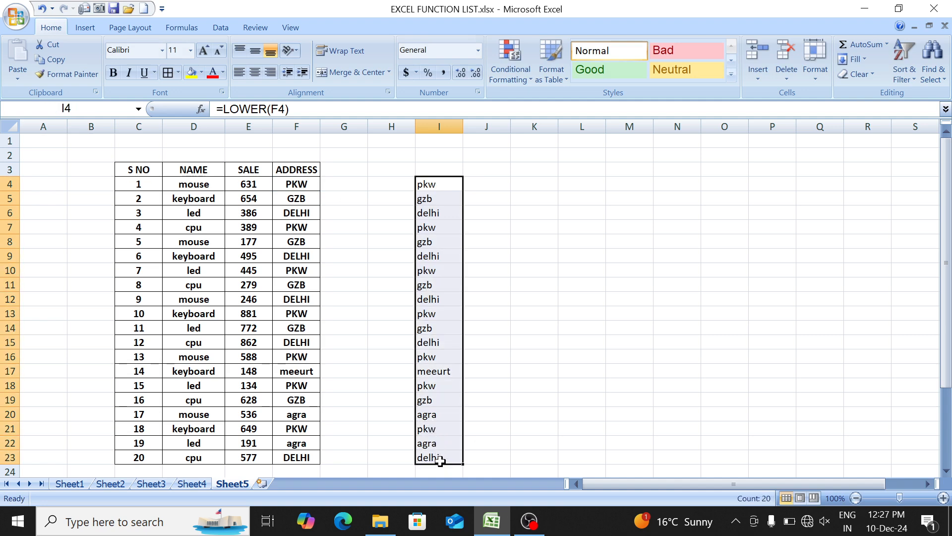
pyautogui.click(57, 62)
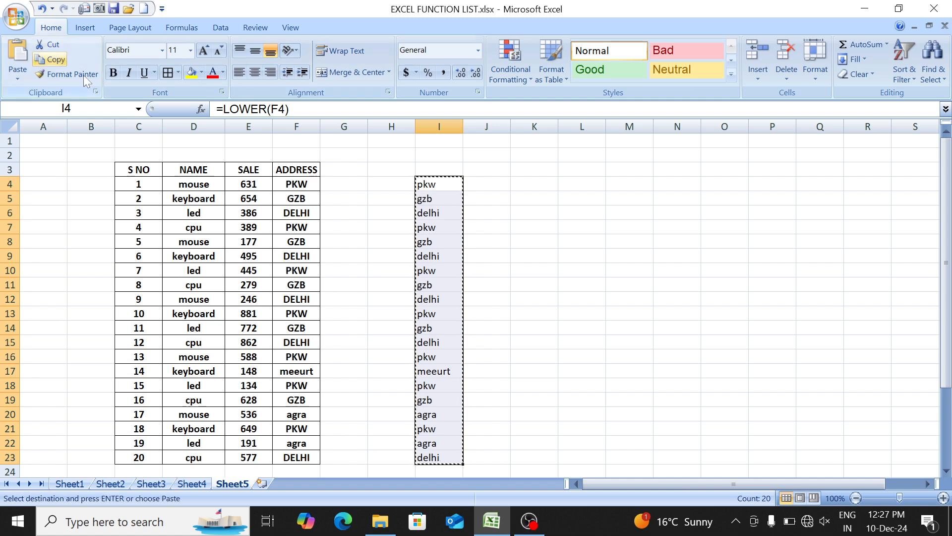
pyautogui.click(283, 183)
# - Try pasting the copied addresses over the ADDRESS entries as values and with a normal paste, undoing each attempt
pyautogui.click(17, 77)
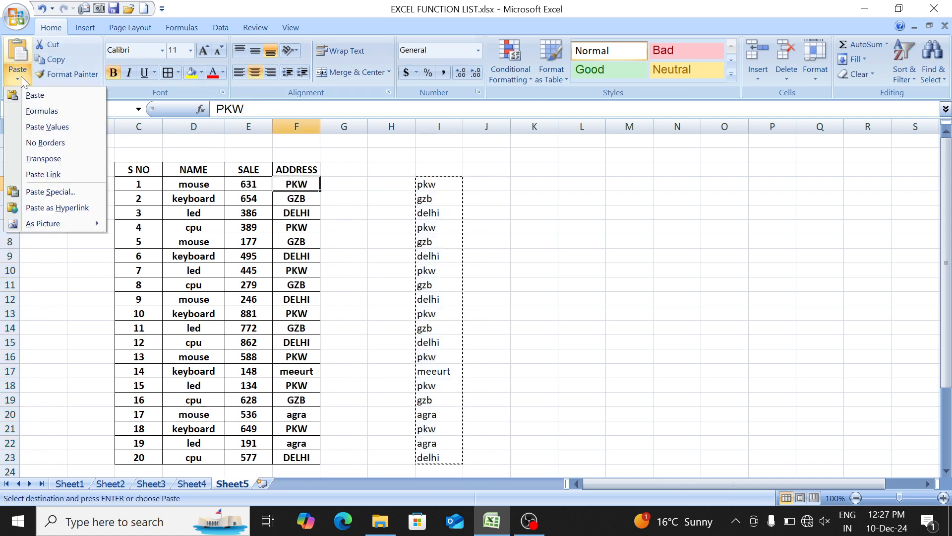
pyautogui.click(43, 129)
pyautogui.hotkey('ctrl', 'z')
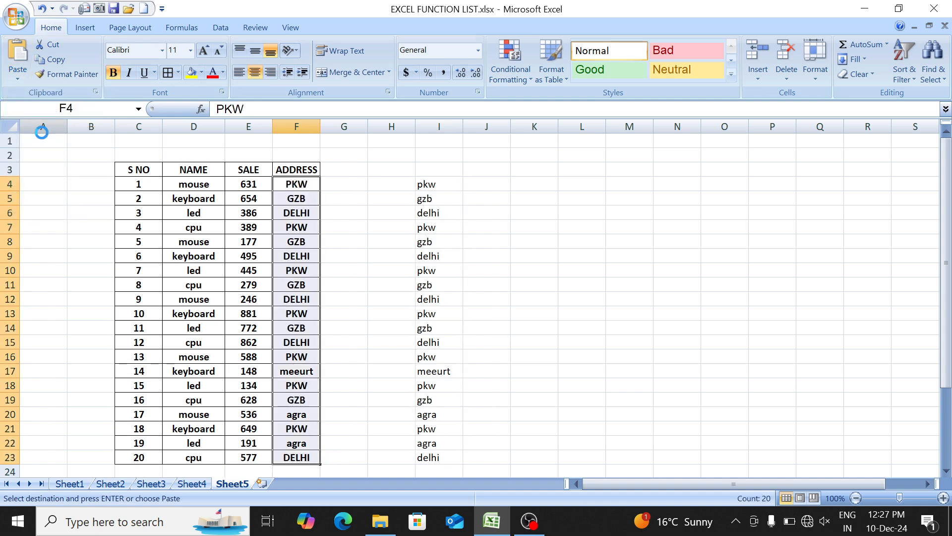
pyautogui.click(19, 51)
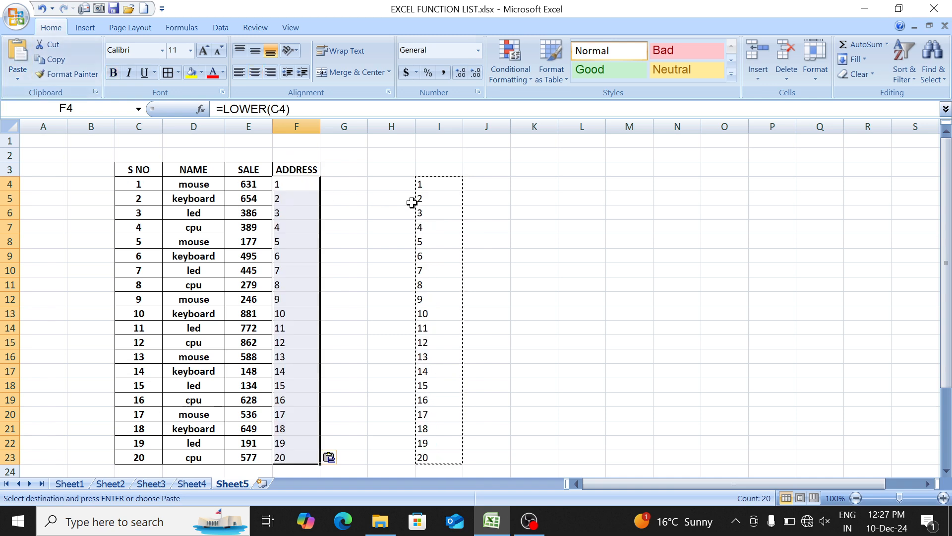
pyautogui.hotkey('ctrl', 'z')
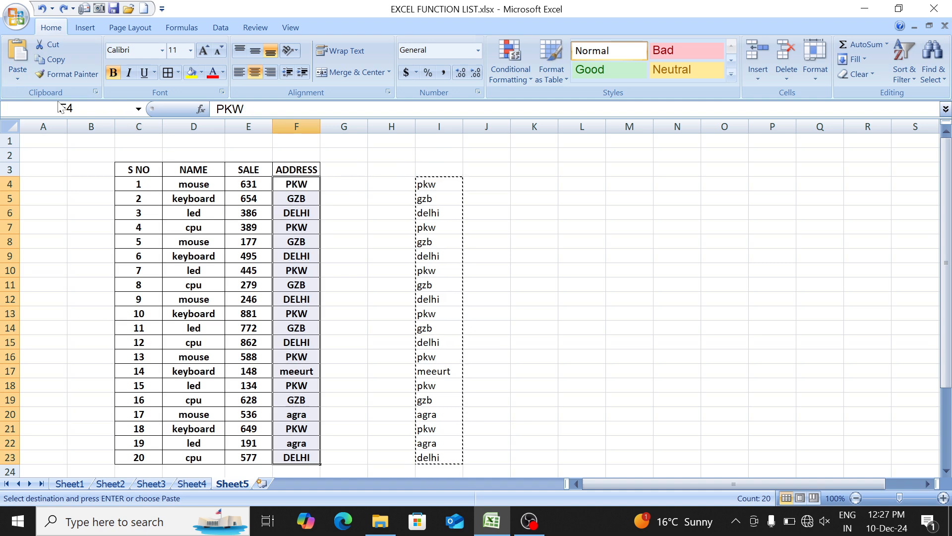
# - Paste the copied addresses as values over the ADDRESS entries in F4:F23 and delete the helper formulas in column I
pyautogui.click(18, 79)
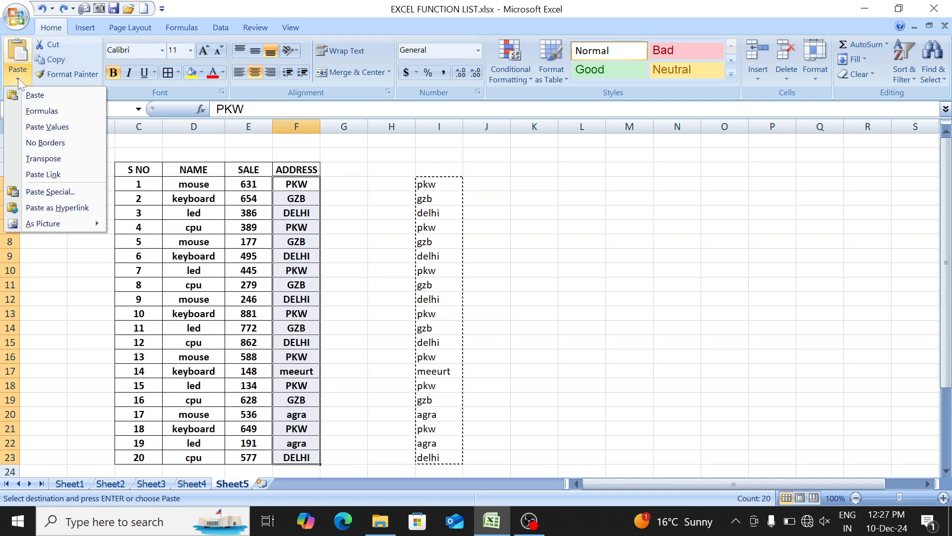
pyautogui.click(60, 130)
pyautogui.moveTo(409, 164); pyautogui.dragTo(595, 446)
pyautogui.press('Delete')
pyautogui.scroll(1, 476, 297)
pyautogui.click(347, 167)
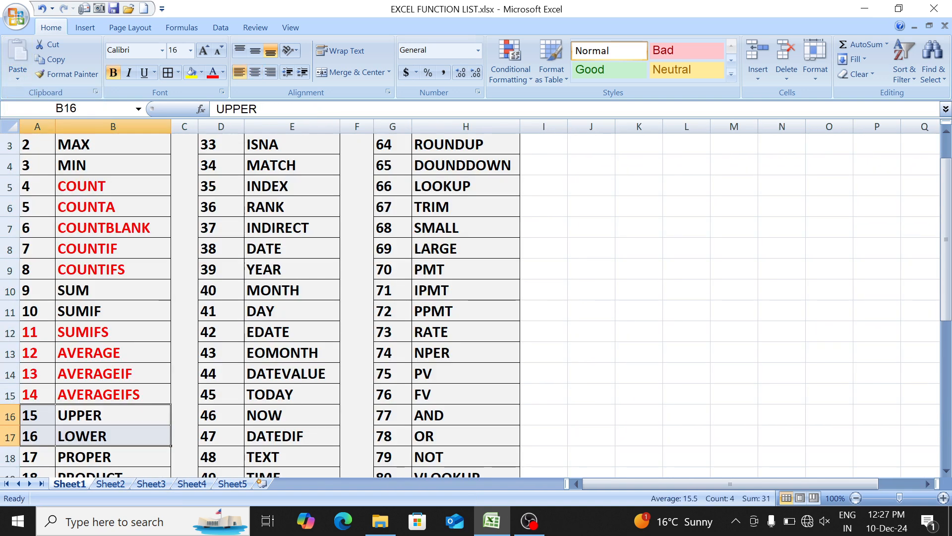
# - In the Sheet1 function list, color the PROPER entry and its number (A18:B18) red
pyautogui.press('Down')
pyautogui.press('Down')
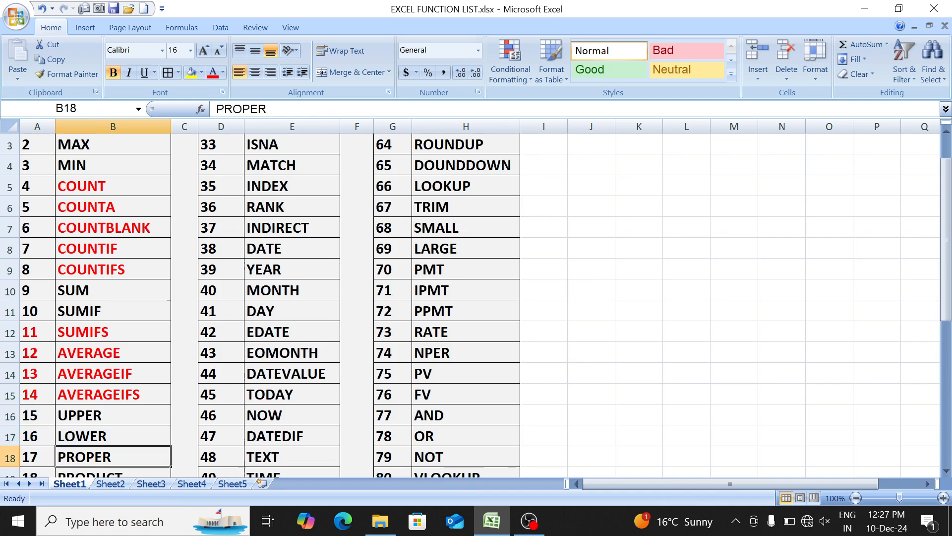
pyautogui.hotkey('shift', 'Left')
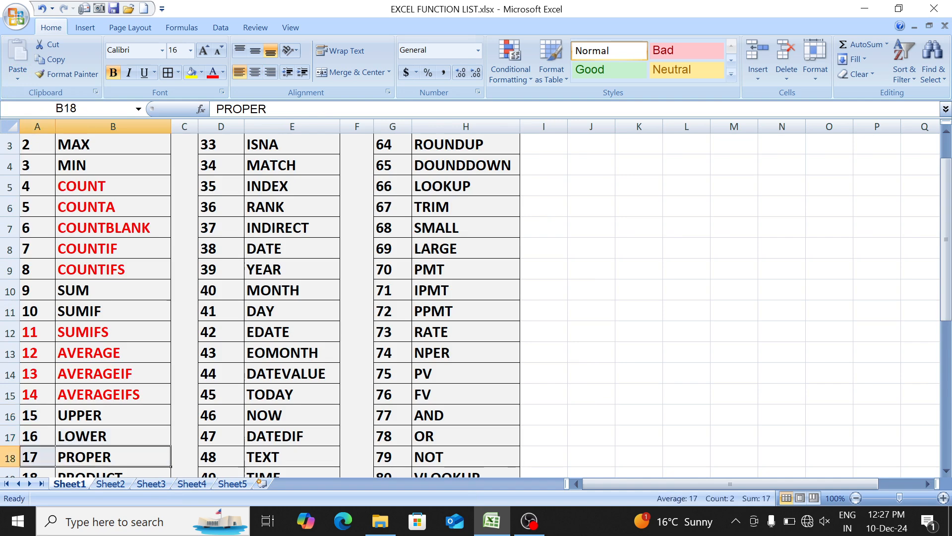
pyautogui.click(212, 74)
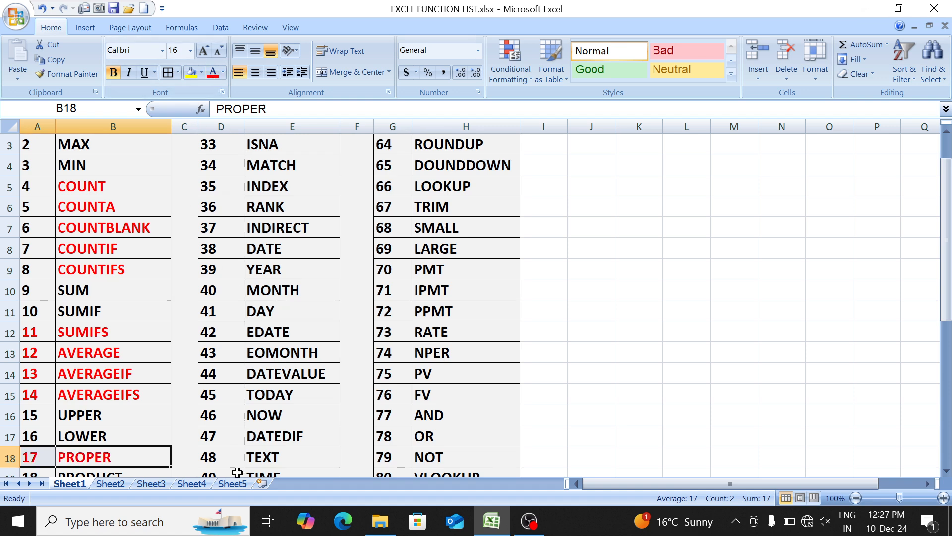
# - Return to Sheet5 and widen column D in the empty area below the sales table
pyautogui.click(233, 484)
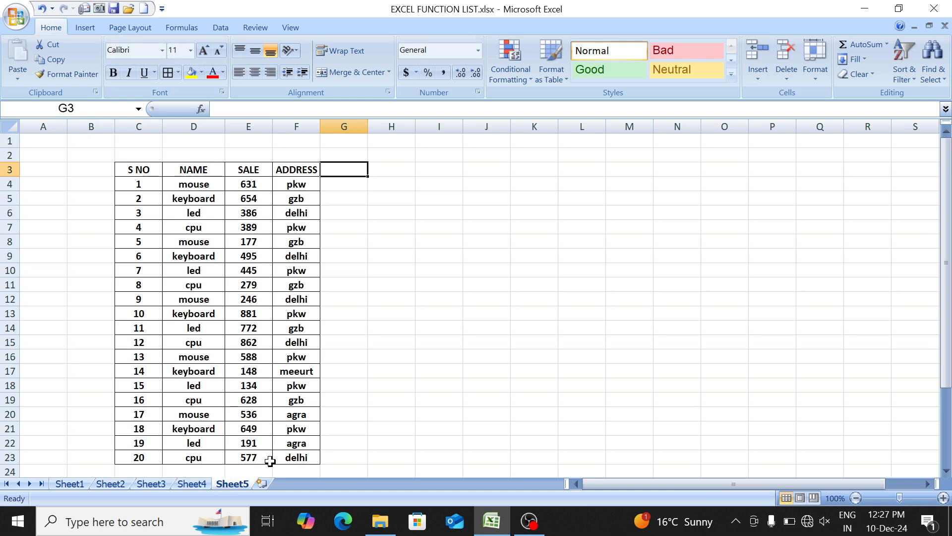
pyautogui.moveTo(250, 359); pyautogui.dragTo(223, 342)
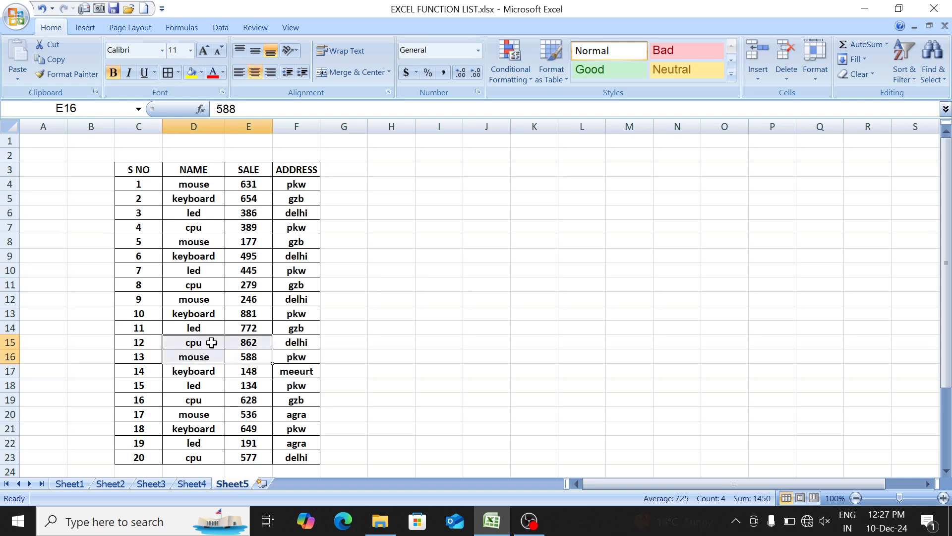
pyautogui.click(212, 342)
pyautogui.press('Down')
pyautogui.press('Down')
pyautogui.press('Down')
pyautogui.press('Down')
pyautogui.press('Down')
pyautogui.press('Down')
pyautogui.press('Down')
pyautogui.press('Down')
pyautogui.press('Down')
pyautogui.press('Down')
pyautogui.press('Down')
pyautogui.press('Down')
pyautogui.press('Down')
pyautogui.press('Down')
pyautogui.press('Down')
pyautogui.press('Down')
pyautogui.press('Down')
pyautogui.press('Down')
pyautogui.press('Down')
pyautogui.press('Down')
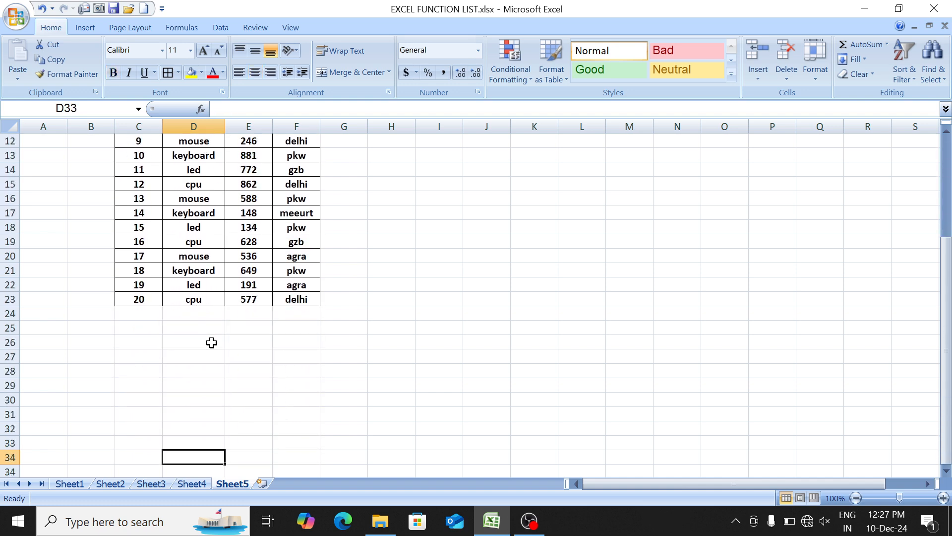
pyautogui.press('Down')
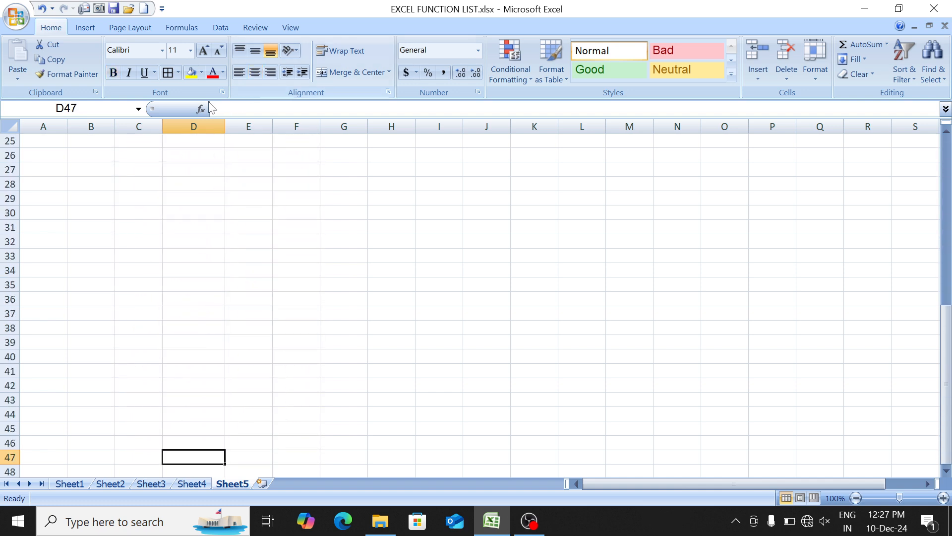
pyautogui.moveTo(220, 127); pyautogui.dragTo(304, 149)
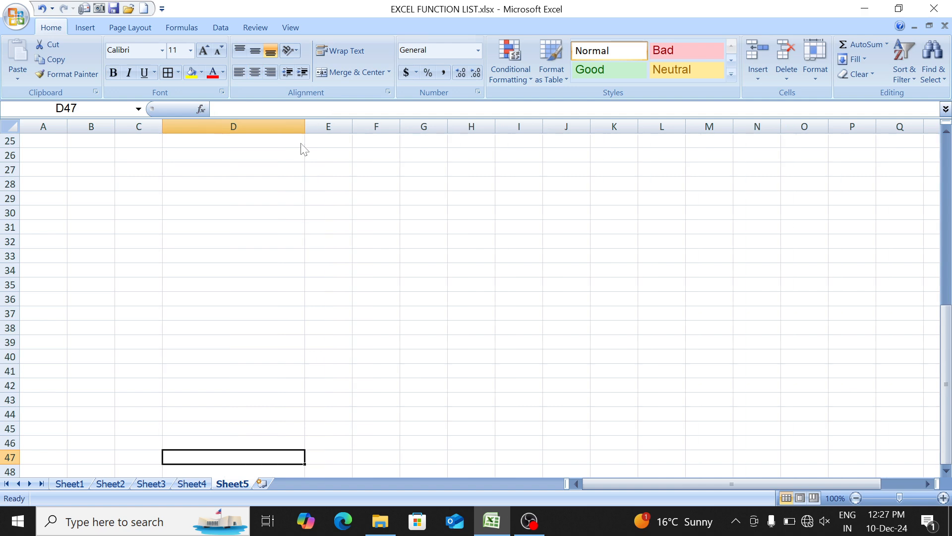
# - Enter the mixed-case sample text "mouSe KeyBoArd" in cell D29, below the sales table
pyautogui.press('Up')
pyautogui.press('Up')
pyautogui.press('Up')
pyautogui.press('Up')
pyautogui.press('Up')
pyautogui.press('Up')
pyautogui.press('Up')
pyautogui.press('Up')
pyautogui.press('Up')
pyautogui.press('Up')
pyautogui.press('Up')
pyautogui.press('Up')
pyautogui.press('Up')
pyautogui.press('Up')
pyautogui.press('Up')
pyautogui.press('Up')
pyautogui.press('Up')
pyautogui.press('Up')
pyautogui.press('Up')
pyautogui.press('Up')
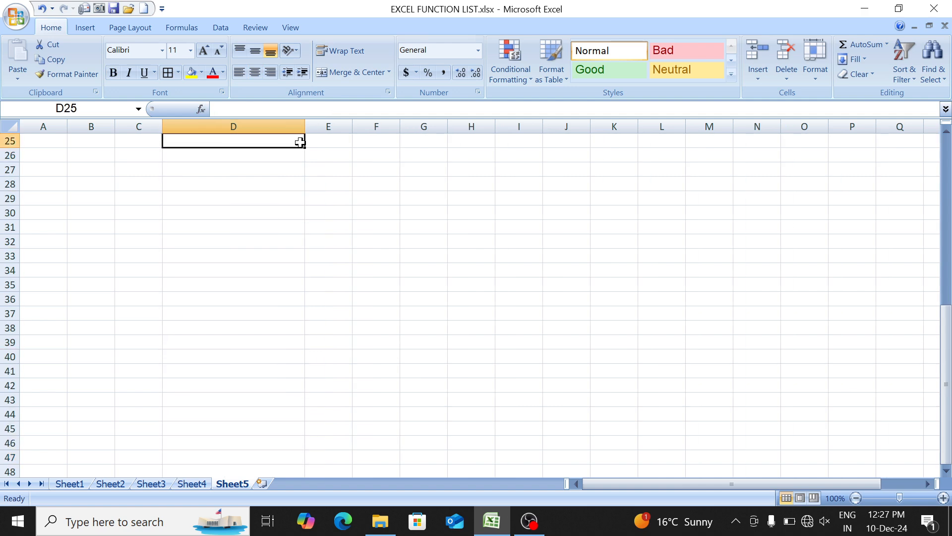
pyautogui.press('Down')
pyautogui.press('Down')
pyautogui.press('Down')
pyautogui.press('Down')
pyautogui.press('Down')
pyautogui.press('Down')
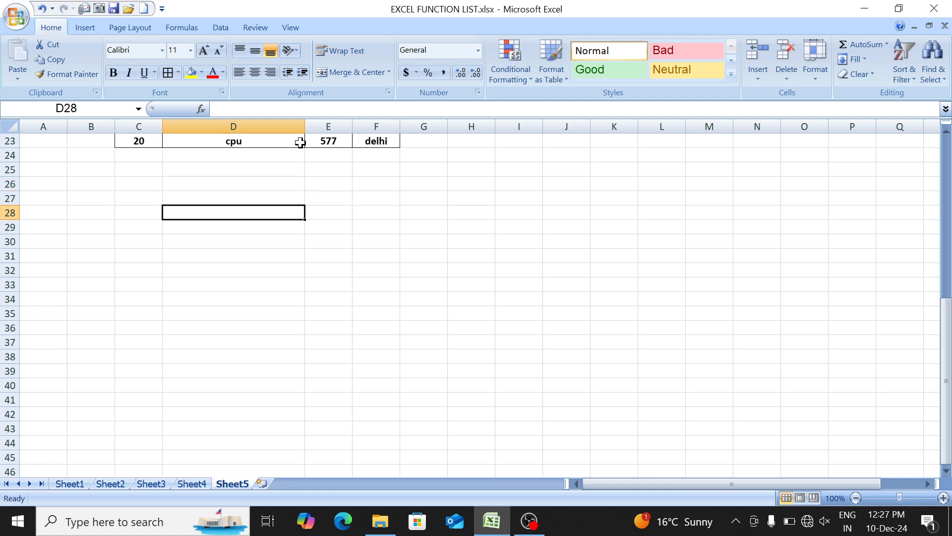
pyautogui.write('mou')
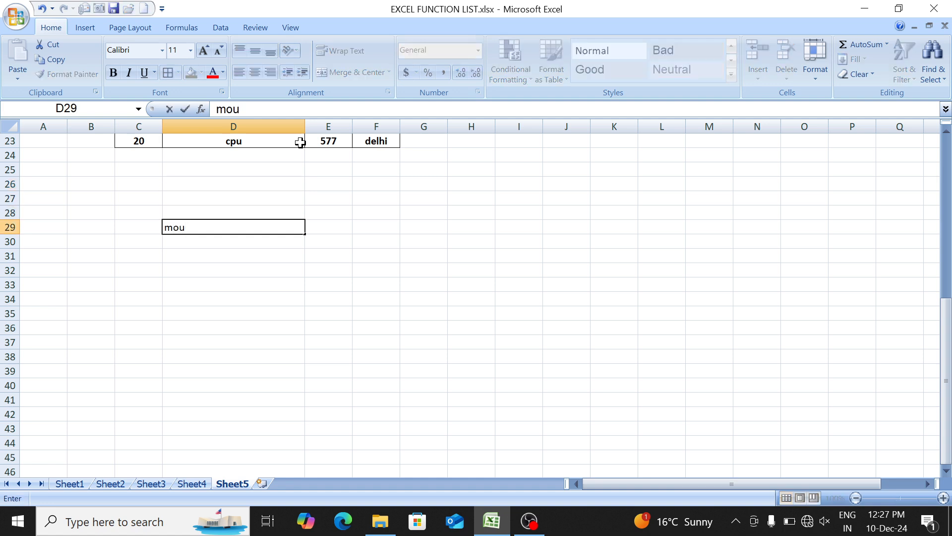
pyautogui.write('Se KeyBoA')
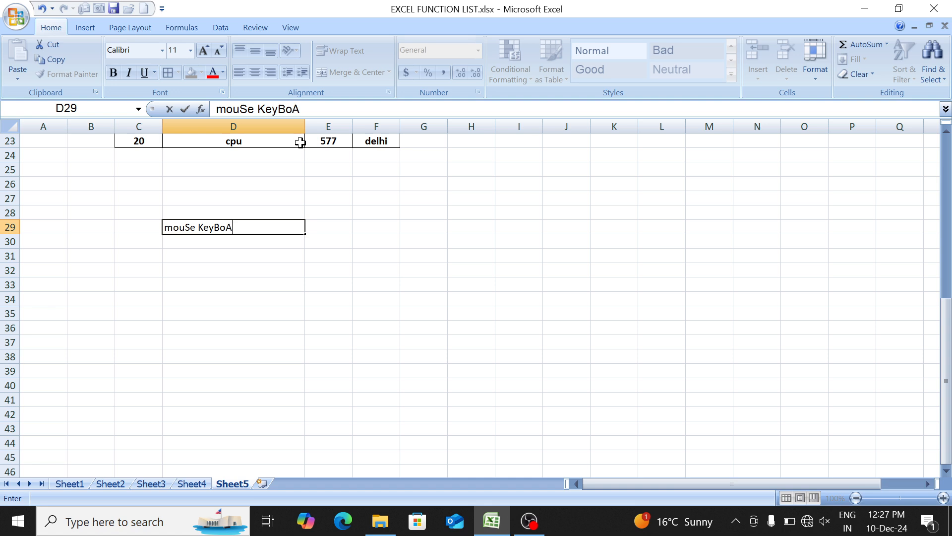
pyautogui.write('rd')
pyautogui.press('Return')
# - Add the mixed-case samples "LeD ComPUTer" in D30 and "DeLL LapTOp" in D31
pyautogui.write('LeD ComPU')
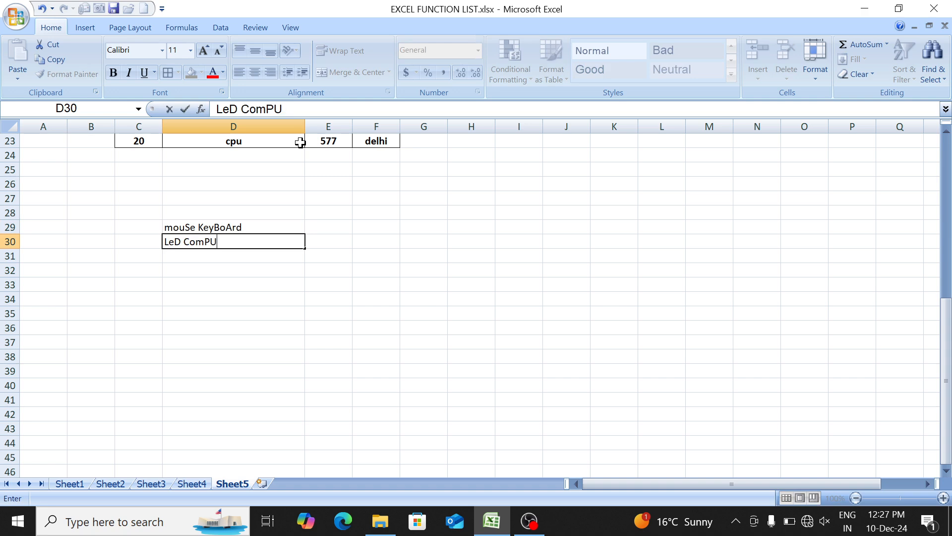
pyautogui.write('Ter')
pyautogui.press('Return')
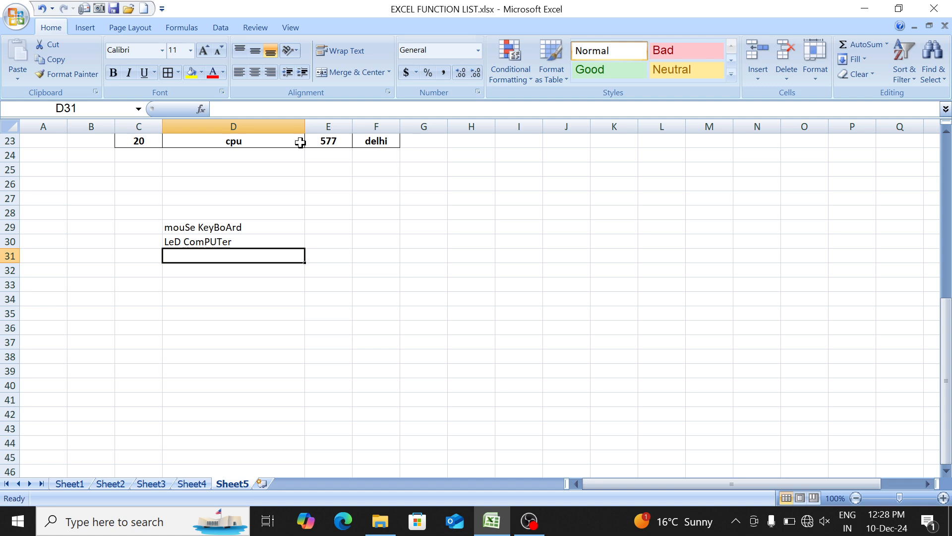
pyautogui.write('De')
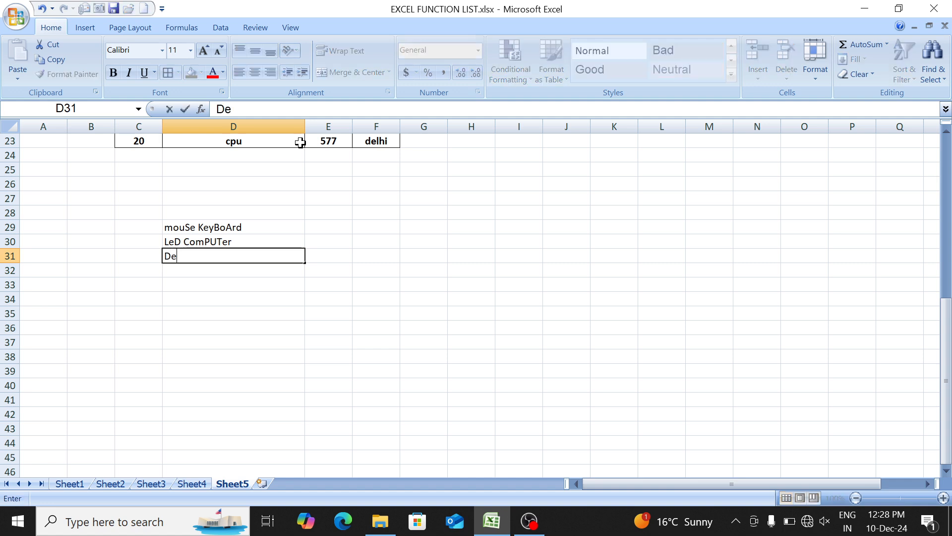
pyautogui.write('LL LapTO')
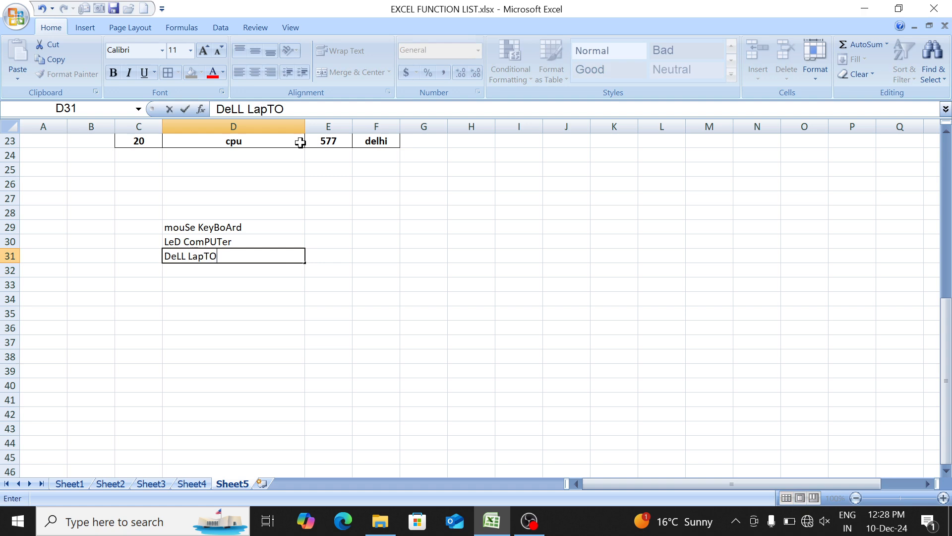
pyautogui.write('p')
pyautogui.press('Return')
pyautogui.press('Up')
pyautogui.press('Up')
pyautogui.press('Up')
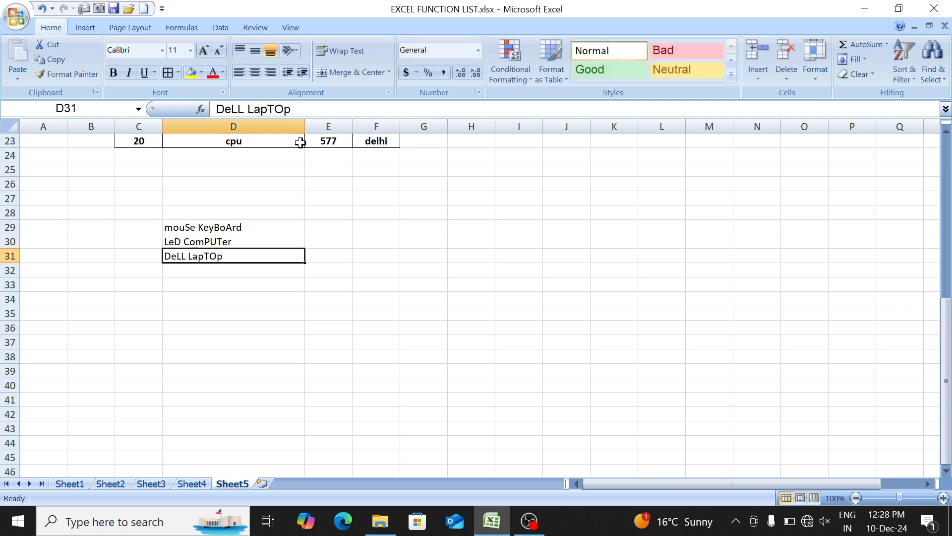
pyautogui.hotkey('shift', 'Down')
pyautogui.hotkey('shift', 'Down')
pyautogui.press('Right')
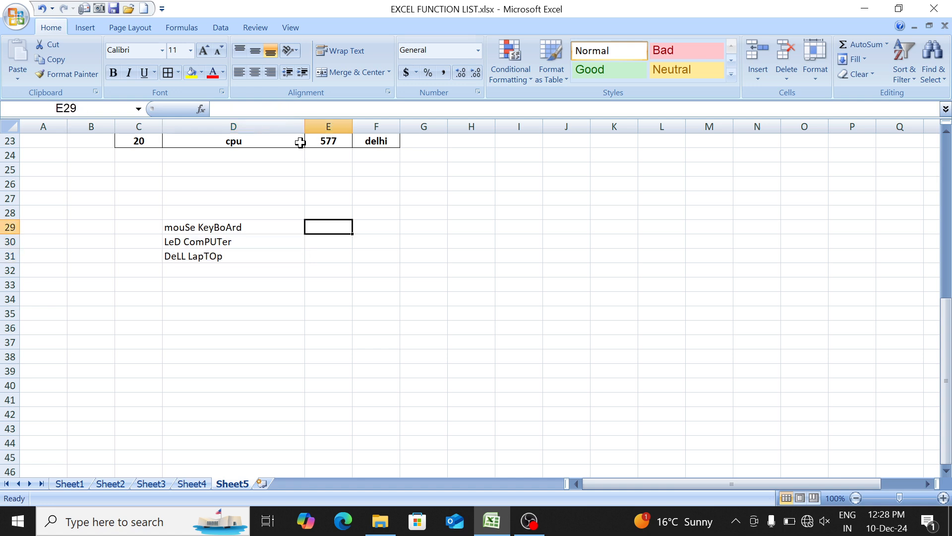
pyautogui.press('Right')
pyautogui.press('Left')
pyautogui.press('Left')
pyautogui.hotkey('shift', 'Down')
pyautogui.hotkey('shift', 'Down')
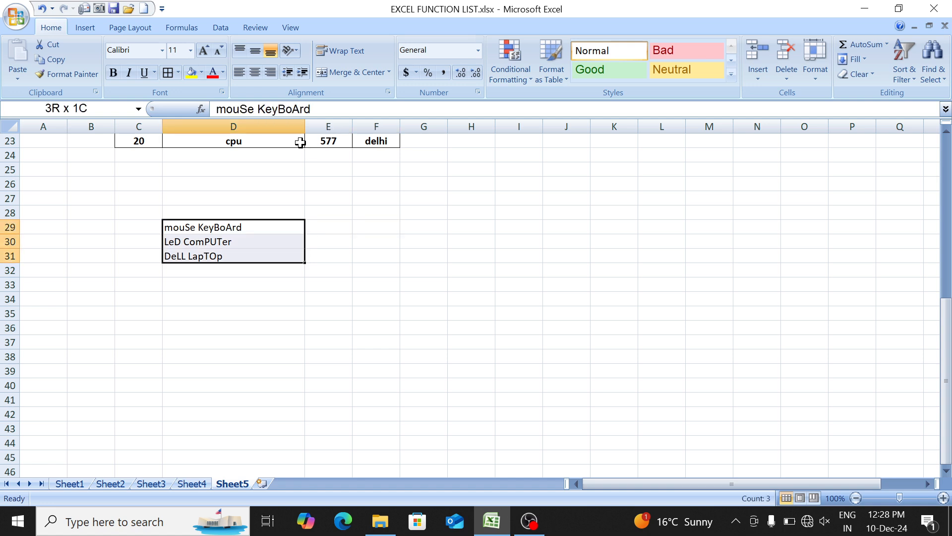
# - Enter the formula =PROPER(D29) in cell G29 to convert the first sample text to proper case
pyautogui.press('Right')
pyautogui.press('Right')
pyautogui.press('Right')
pyautogui.write('=pro')
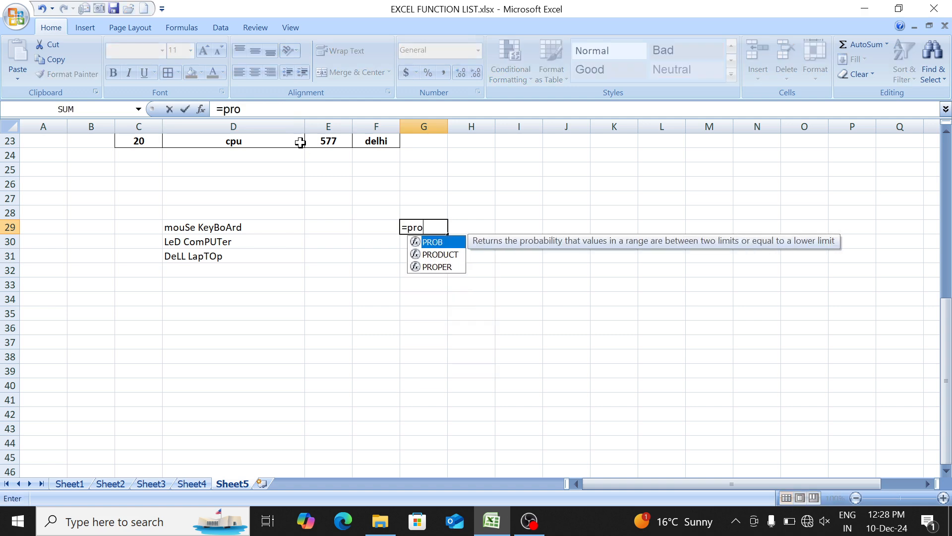
pyautogui.press('Down')
pyautogui.press('Down')
pyautogui.press('Tab')
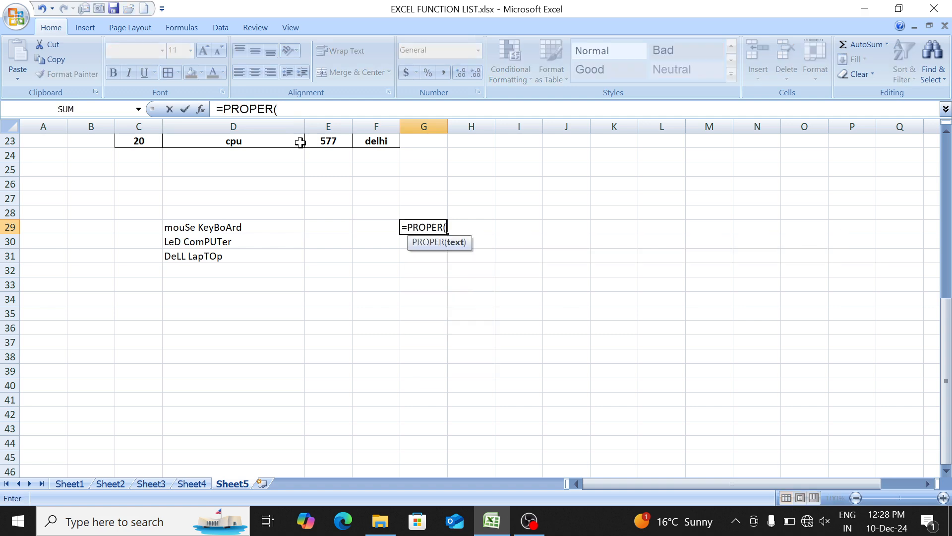
pyautogui.press('Left')
pyautogui.press('Left')
pyautogui.press('Left')
pyautogui.write(')')
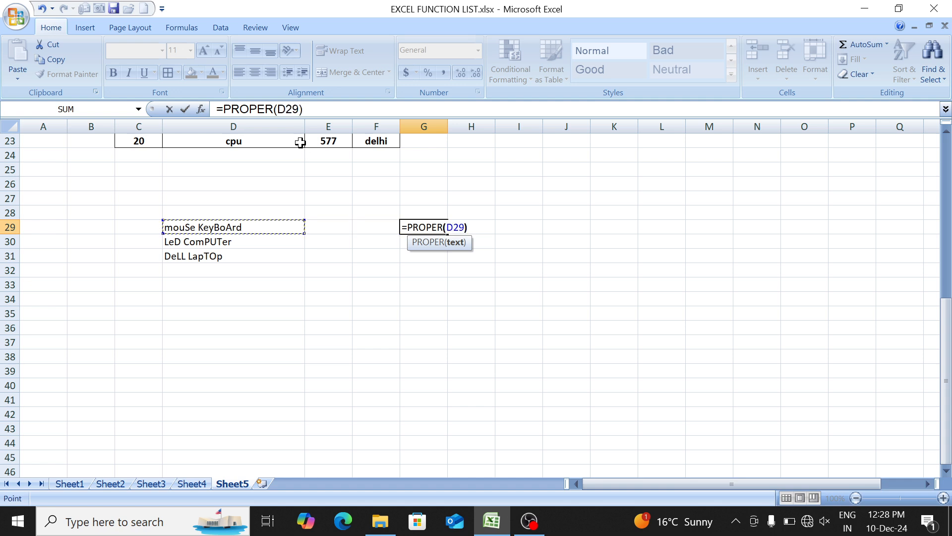
pyautogui.hotkey('ctrl', 'Return')
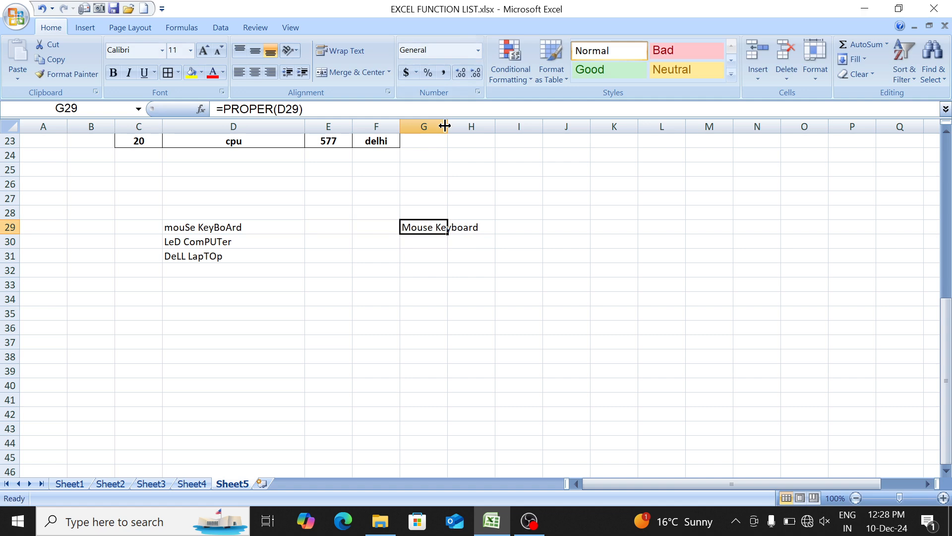
# - Widen column G to fit its text and fill the PROPER formula from G29 down to G31
pyautogui.moveTo(445, 126); pyautogui.dragTo(481, 141)
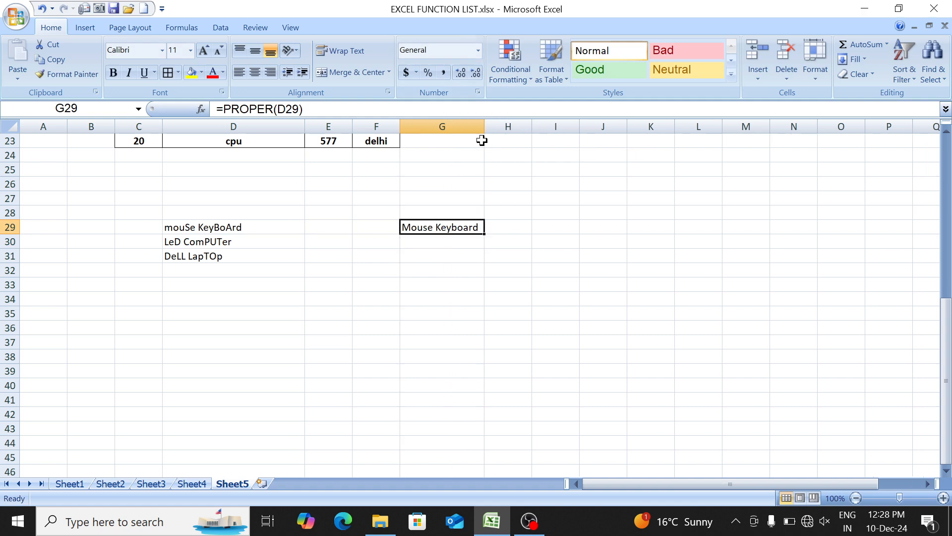
pyautogui.hotkey('shift', 'Down')
pyautogui.hotkey('shift', 'Down')
pyautogui.hotkey('ctrl', 'd')
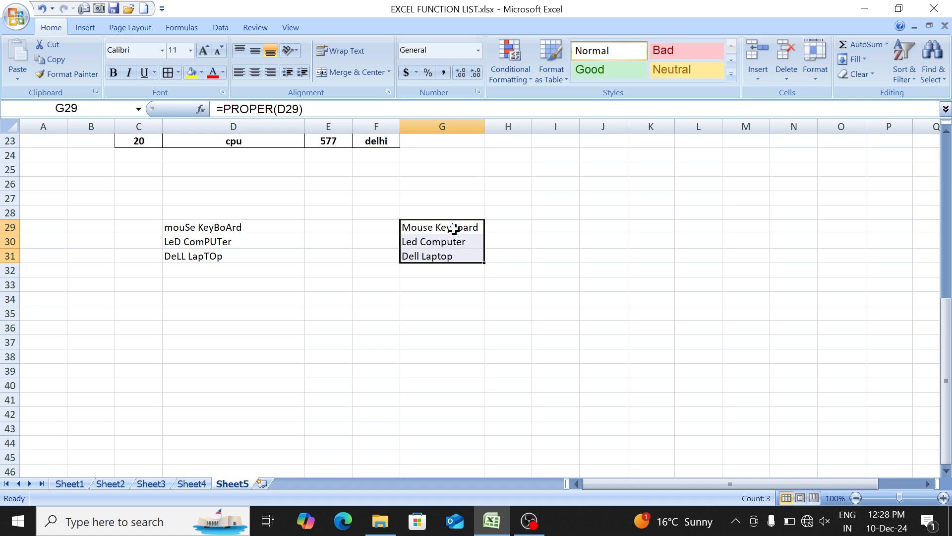
# - Copy the proper-case results in G29:G31 and paste them as values over the samples in D29:D31
pyautogui.moveTo(454, 229); pyautogui.dragTo(457, 254)
pyautogui.click(50, 59)
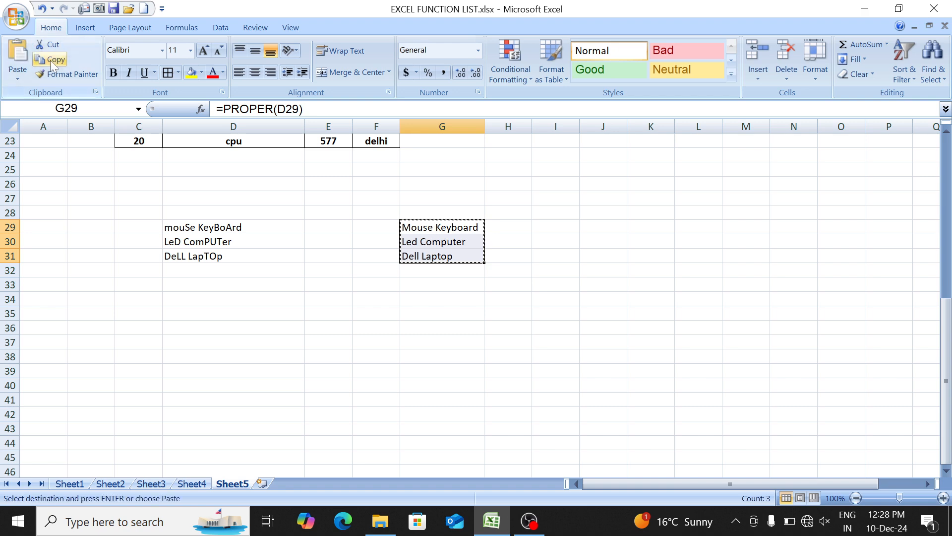
pyautogui.click(183, 225)
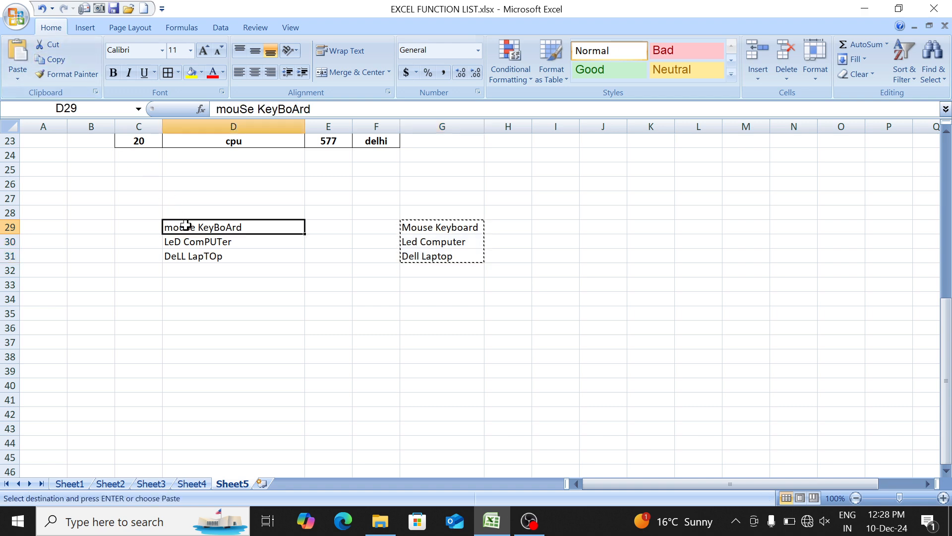
pyautogui.click(17, 78)
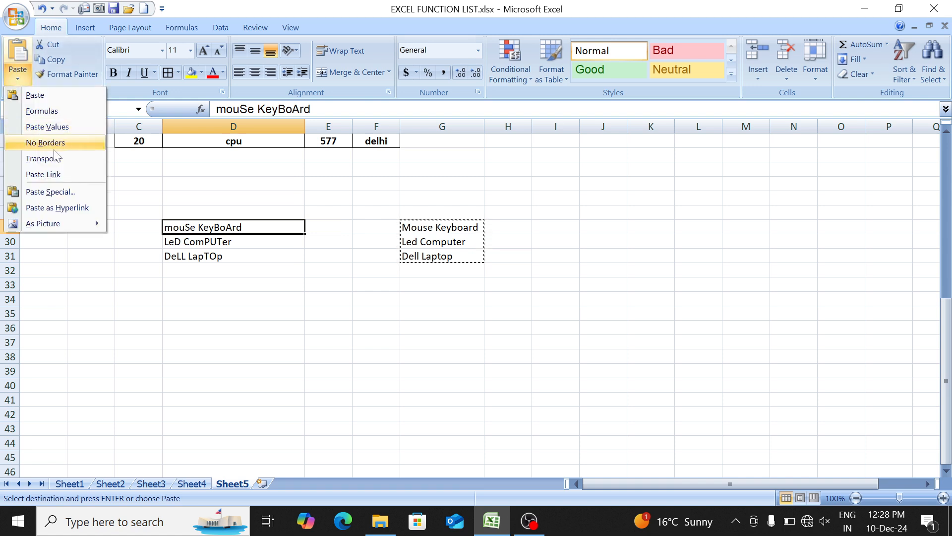
pyautogui.click(71, 128)
# - Narrow column D to fit the NAME entries of the sales table
pyautogui.moveTo(436, 226); pyautogui.dragTo(439, 252)
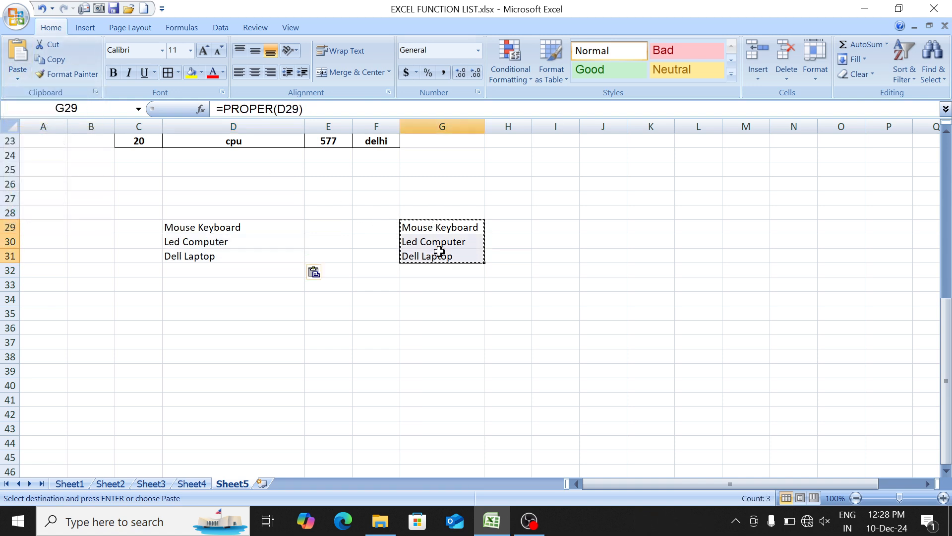
pyautogui.click(432, 199)
pyautogui.scroll(7, 431, 201)
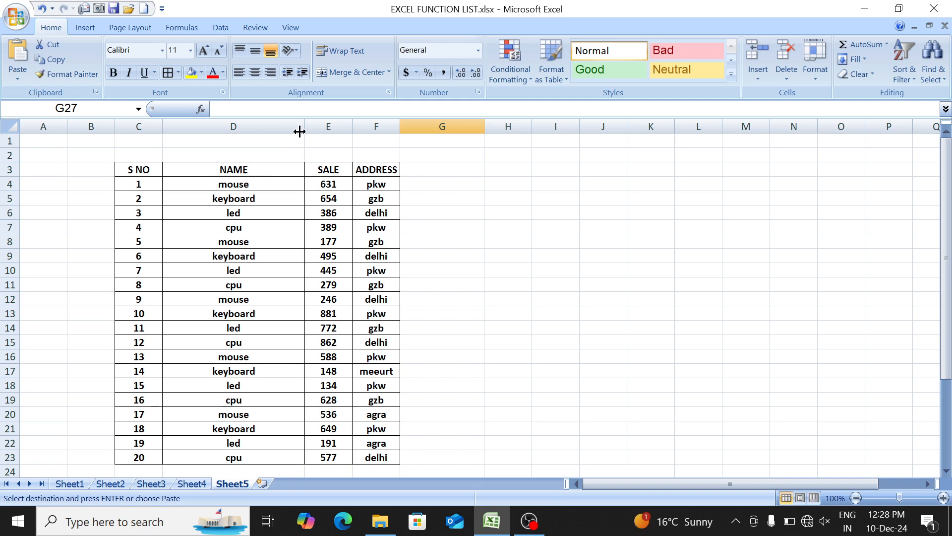
pyautogui.moveTo(307, 123); pyautogui.dragTo(229, 119)
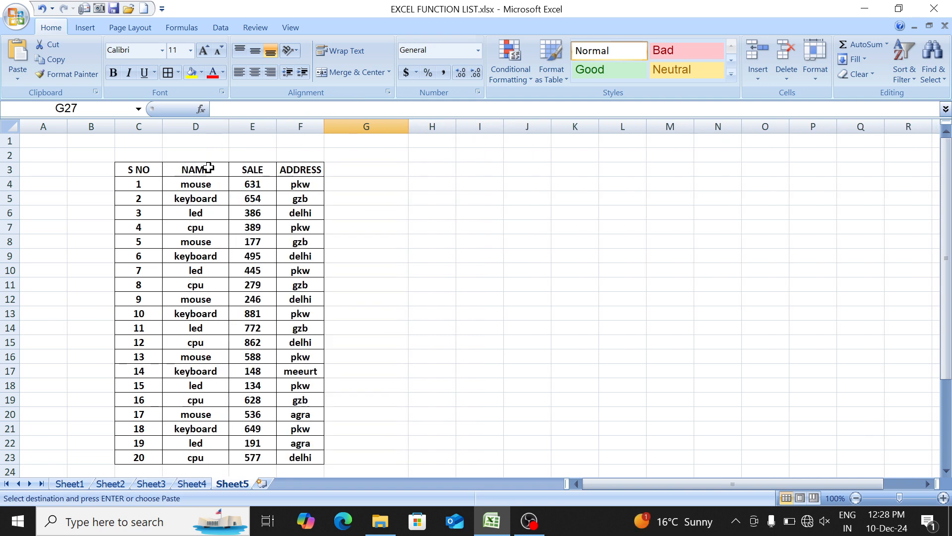
# - Enter =PROPER(D4) in H4 beside the sales table and fill the formula down to H23
pyautogui.moveTo(208, 184); pyautogui.dragTo(196, 457)
pyautogui.press('Up')
pyautogui.press('Down')
pyautogui.press('Right')
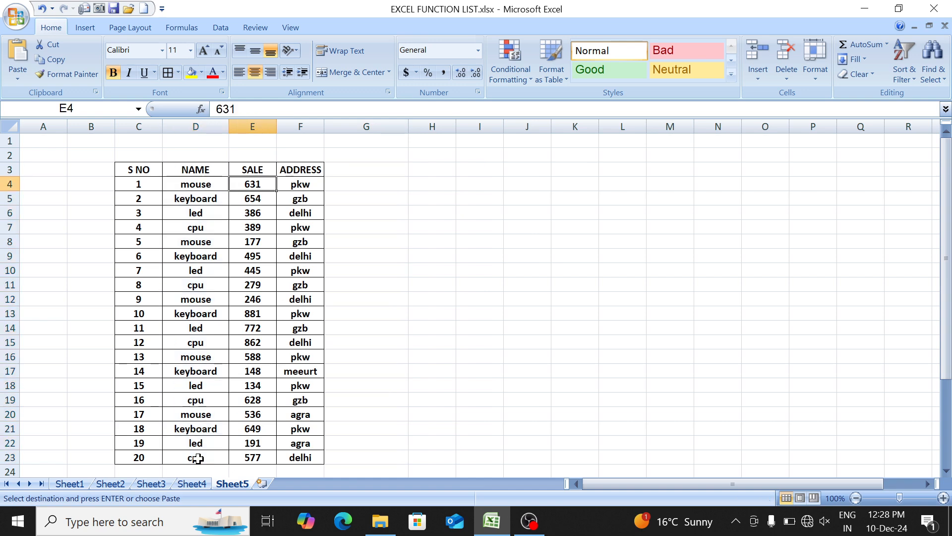
pyautogui.press('Right')
pyautogui.press('Right')
pyautogui.press('Right')
pyautogui.write('=prop')
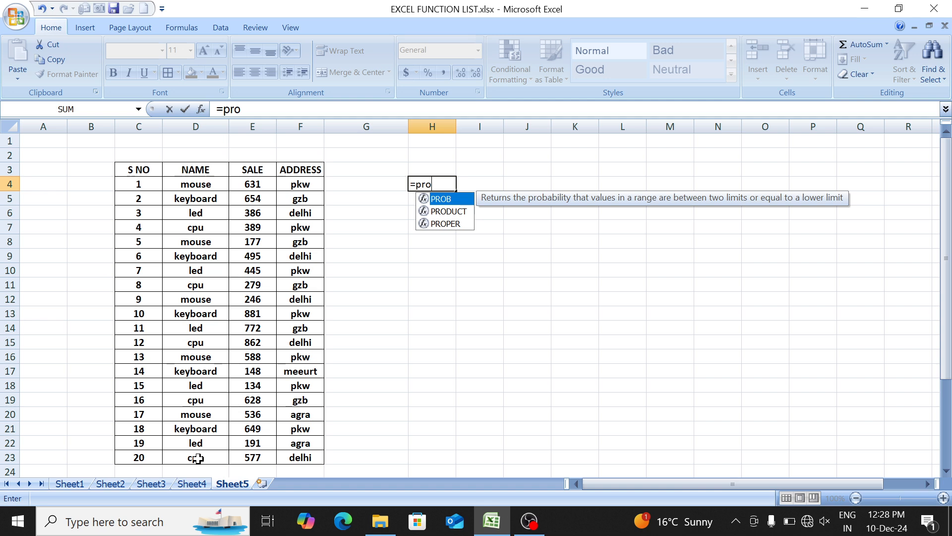
pyautogui.press('Tab')
pyautogui.press('Left')
pyautogui.press('Left')
pyautogui.press('Left')
pyautogui.press('Left')
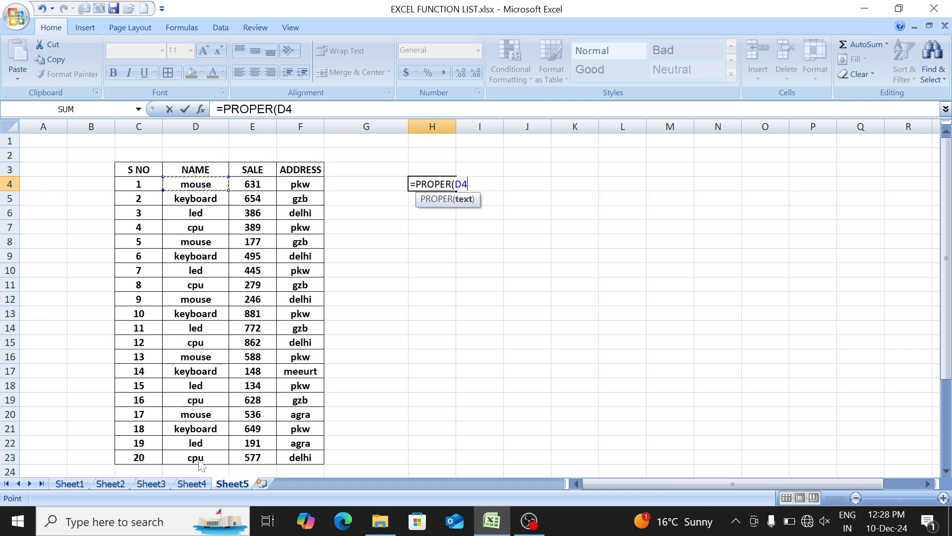
pyautogui.write(')')
pyautogui.press('Return')
pyautogui.press('Up')
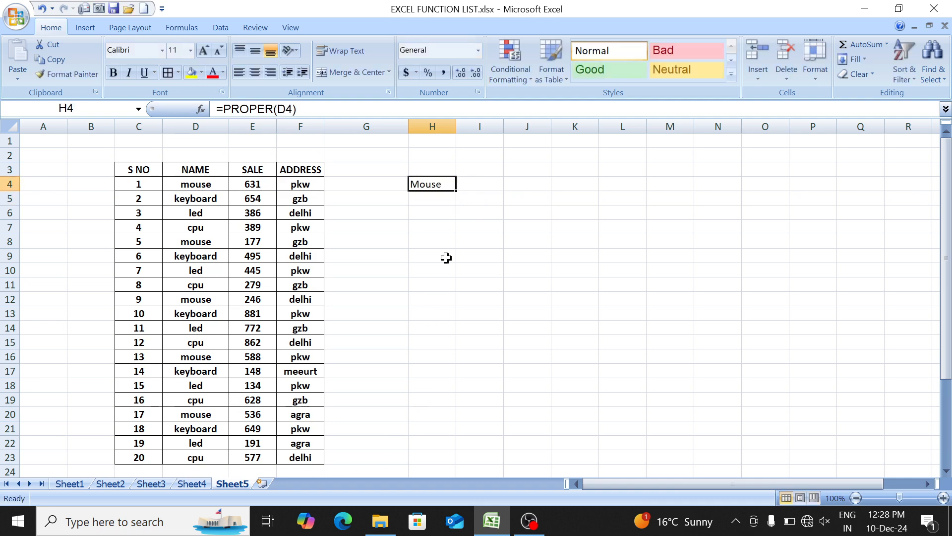
pyautogui.moveTo(455, 190); pyautogui.dragTo(449, 461)
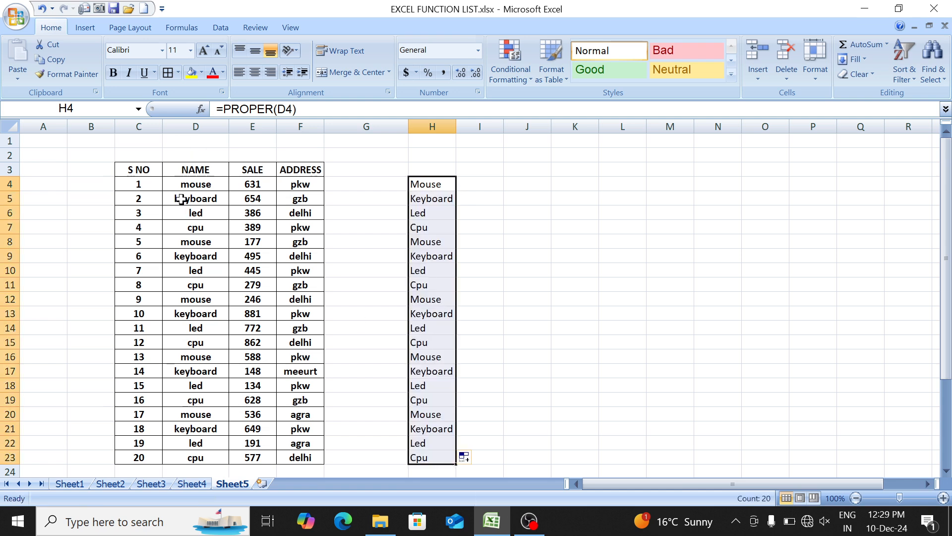
pyautogui.moveTo(179, 189); pyautogui.dragTo(181, 313)
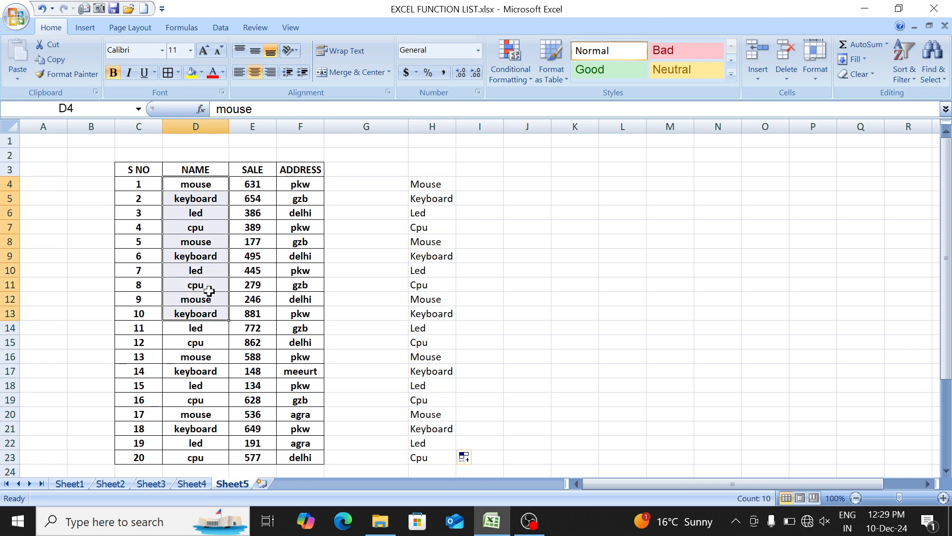
# - Copy the proper-case names in H4:H23 and paste them as values over the NAME entries in D4:D23
pyautogui.moveTo(440, 186); pyautogui.dragTo(437, 457)
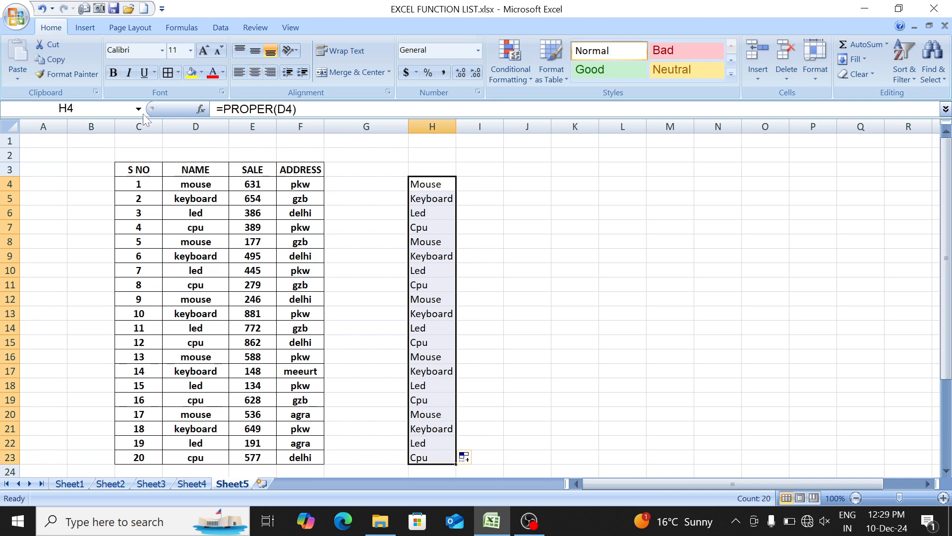
pyautogui.click(50, 59)
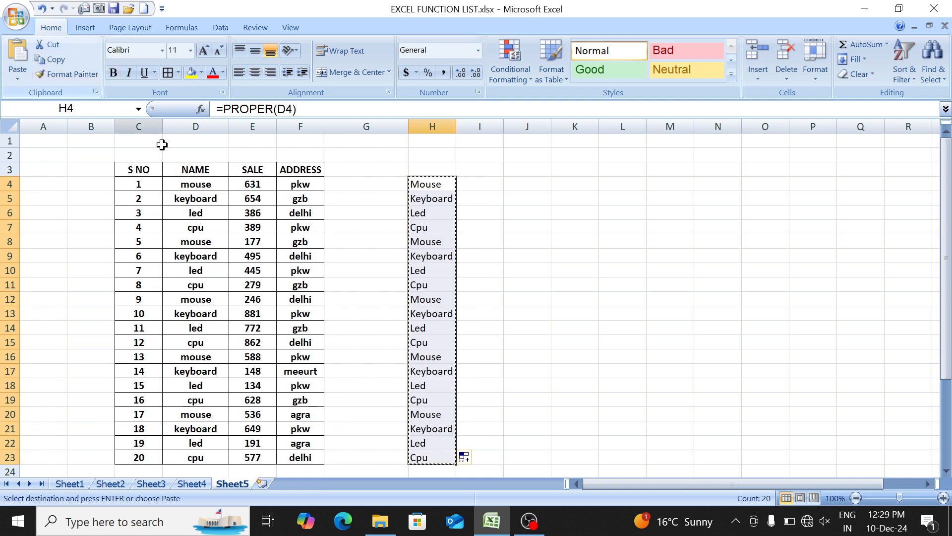
pyautogui.click(188, 198)
pyautogui.click(177, 181)
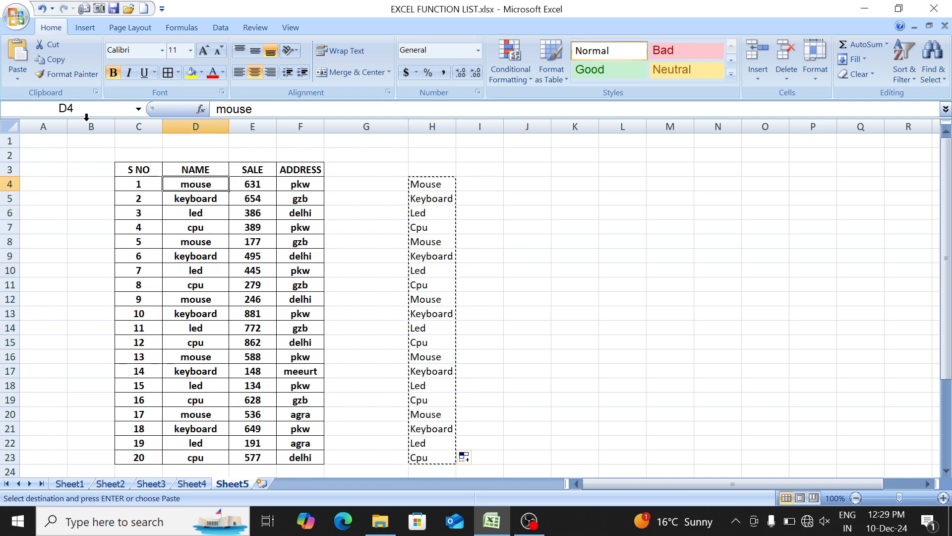
pyautogui.click(22, 76)
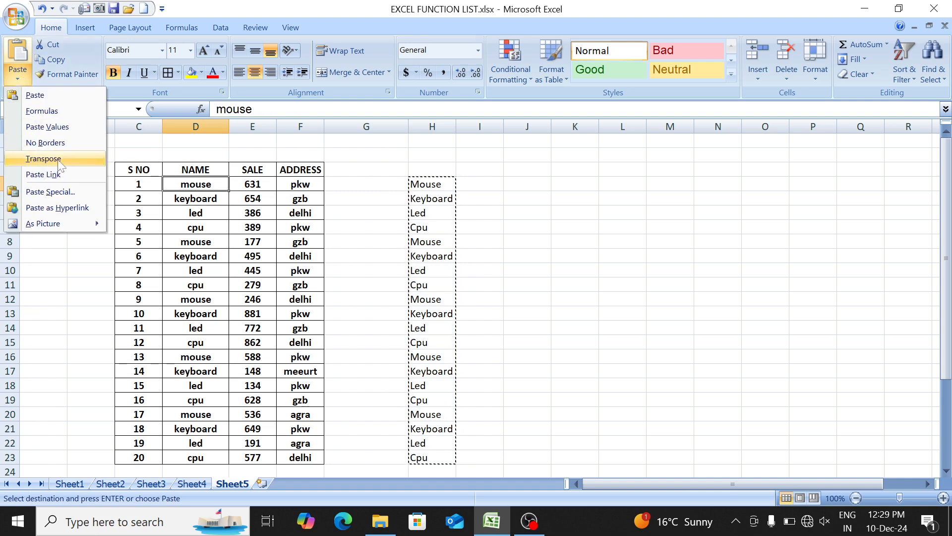
pyautogui.click(77, 127)
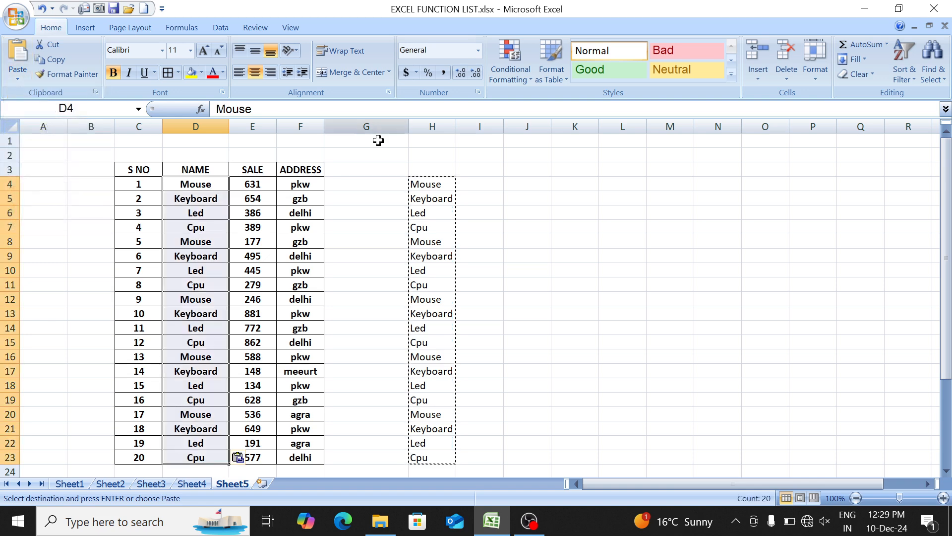
pyautogui.click(423, 184)
pyautogui.press('Down')
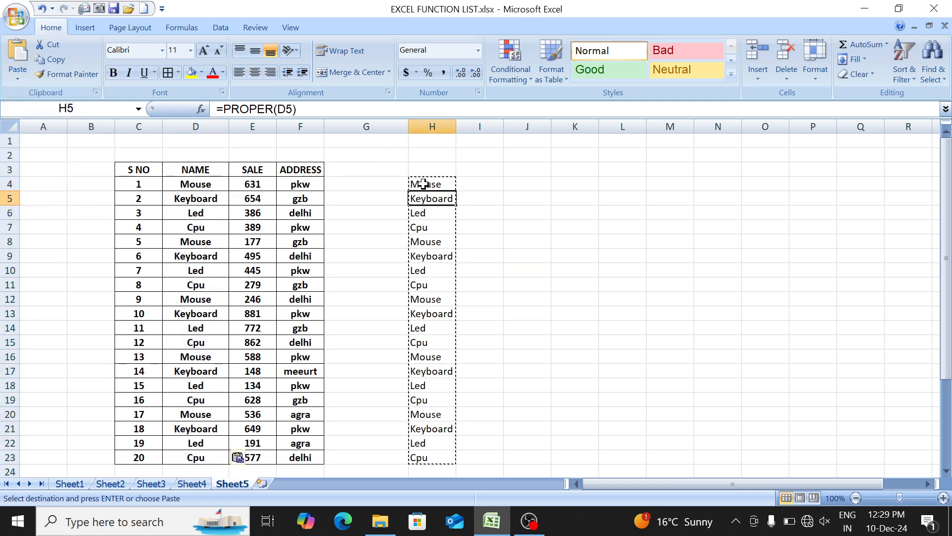
# - Delete the numbers in the bordered grid C4:H17 on Sheet4
pyautogui.hotkey('ctrl', 'pageup')
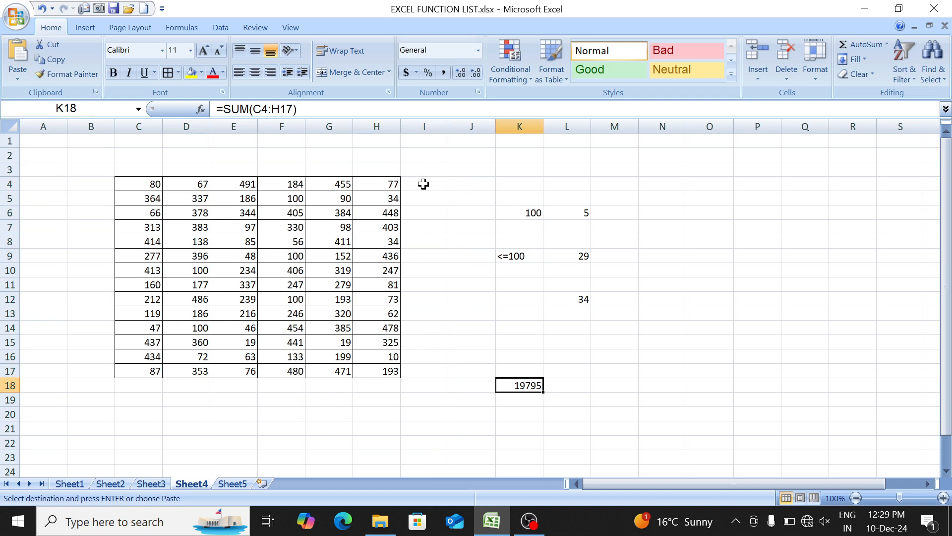
pyautogui.press('Up')
pyautogui.press('Left')
pyautogui.press('Left')
pyautogui.press('Left')
pyautogui.press('Left')
pyautogui.press('Up')
pyautogui.press('Up')
pyautogui.hotkey('ctrl', 'Up')
pyautogui.hotkey('ctrl', 'Left')
pyautogui.hotkey('ctrl', 'shift', 'Right')
pyautogui.hotkey('ctrl', 'shift', 'Down')
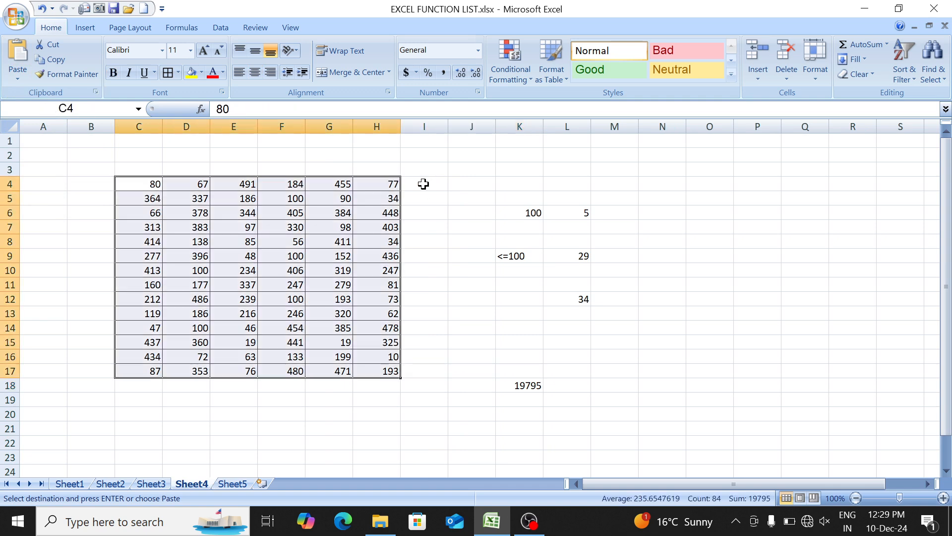
pyautogui.press('Delete')
# - Enter =RANDBETWEEN(100,900) in C4, the first cell of the emptied grid
pyautogui.write('=rand')
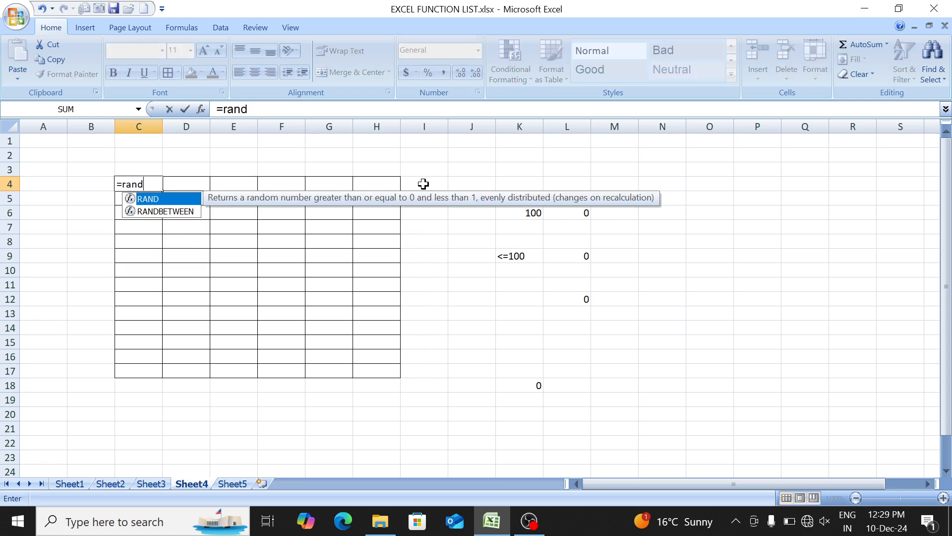
pyautogui.press('Down')
pyautogui.press('Tab')
pyautogui.write('100')
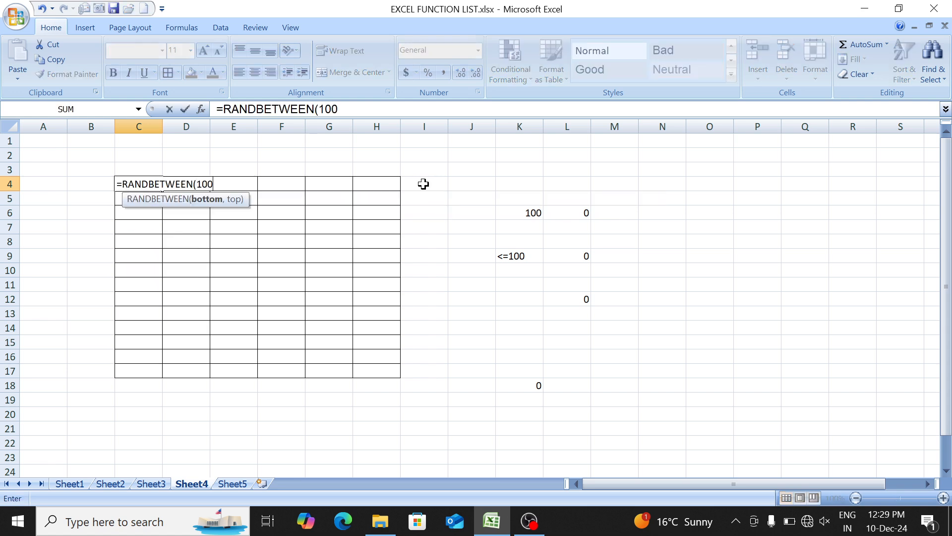
pyautogui.write(',900')
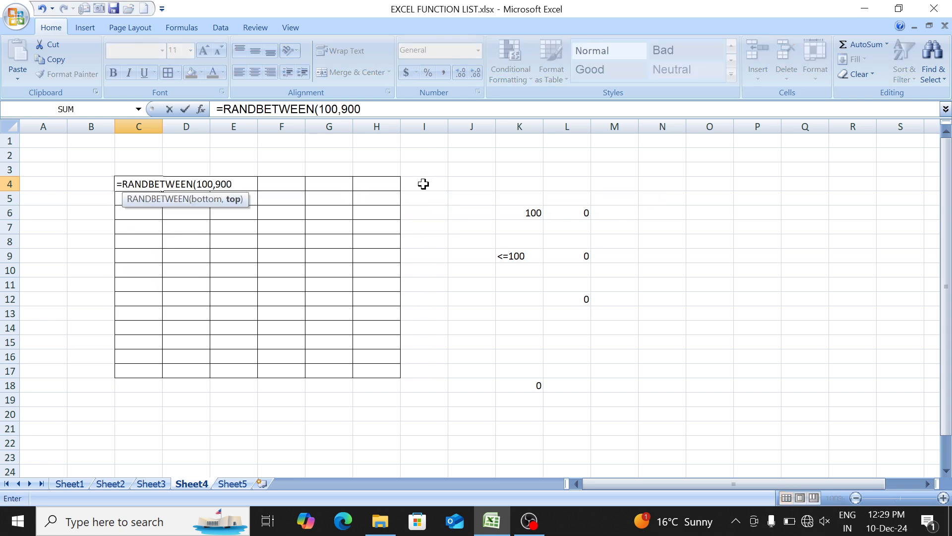
pyautogui.press('Return')
pyautogui.press('Up')
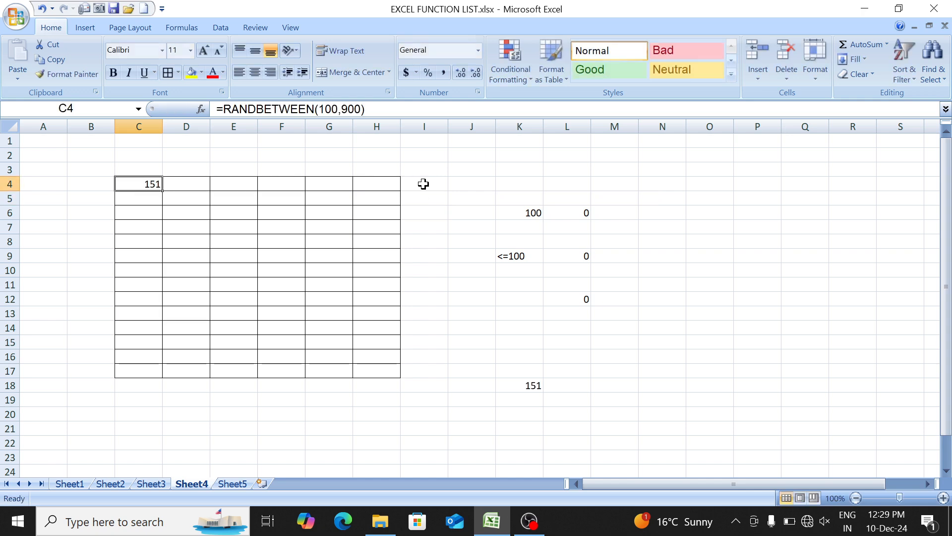
# - Fill the random-number formula from C4 down to row 17 and across to column H
pyautogui.hotkey('shift', 'Down')
pyautogui.hotkey('shift', 'Down')
pyautogui.hotkey('shift', 'Down')
pyautogui.hotkey('shift', 'Down')
pyautogui.hotkey('shift', 'Down')
pyautogui.hotkey('shift', 'Down')
pyautogui.hotkey('shift', 'Down')
pyautogui.hotkey('shift', 'Down')
pyautogui.hotkey('shift', 'Down')
pyautogui.hotkey('shift', 'Down')
pyautogui.hotkey('shift', 'Down')
pyautogui.hotkey('shift', 'Down')
pyautogui.hotkey('shift', 'Down')
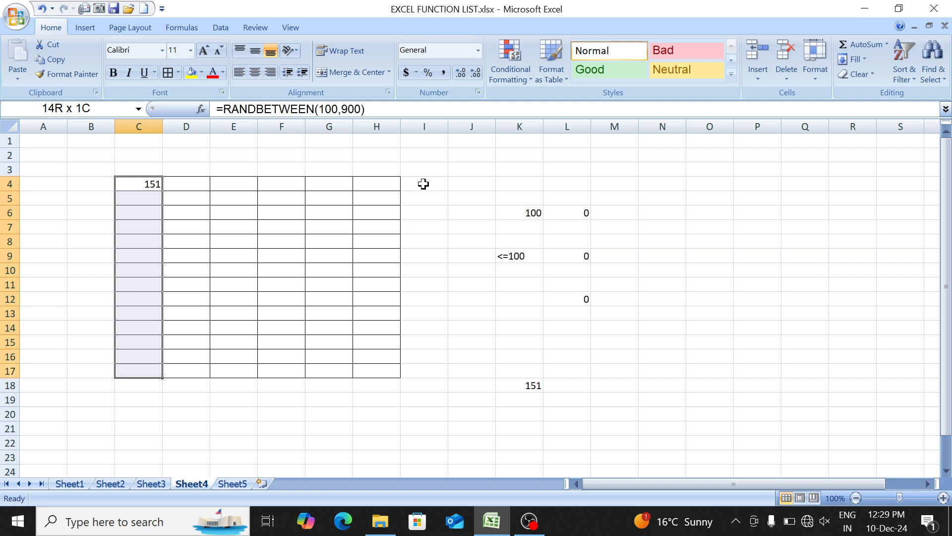
pyautogui.hotkey('ctrl', 'd')
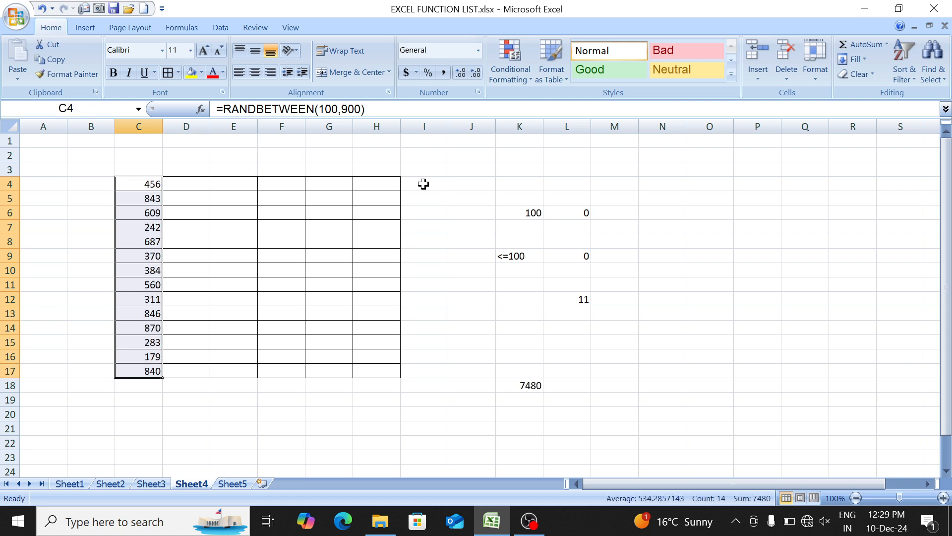
pyautogui.hotkey('shift', 'Right')
pyautogui.hotkey('shift', 'Right')
pyautogui.hotkey('shift', 'Right')
pyautogui.hotkey('shift', 'Right')
pyautogui.hotkey('shift', 'Right')
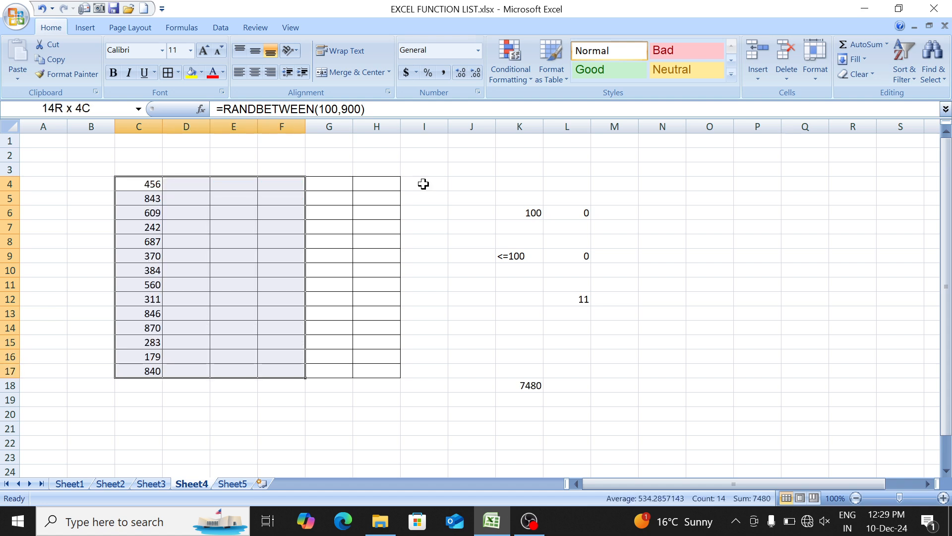
pyautogui.hotkey('ctrl', 'r')
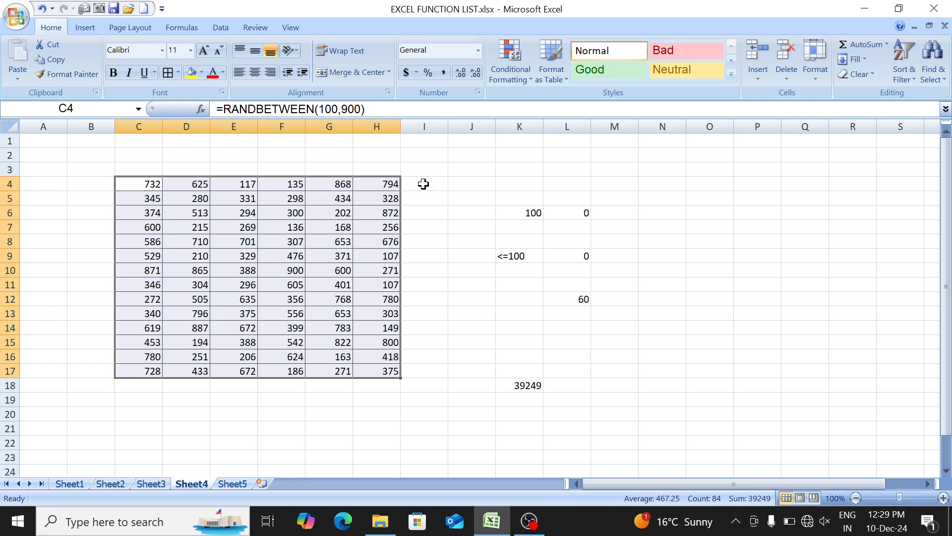
pyautogui.press('Left')
pyautogui.press('Right')
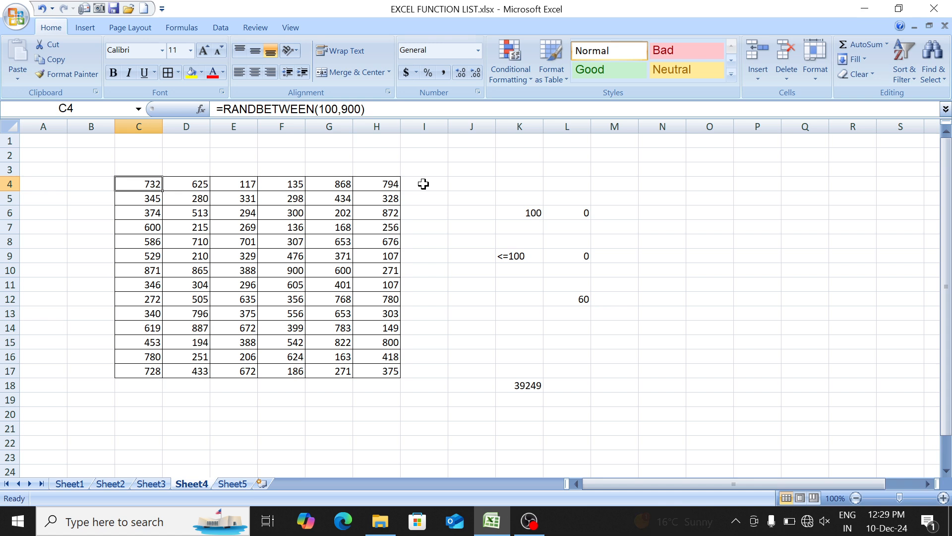
# - Copy the random numbers in C4:H17 and paste them as values over the same cells
pyautogui.hotkey('ctrl', 'shift', 'Right')
pyautogui.hotkey('ctrl', 'shift', 'Down')
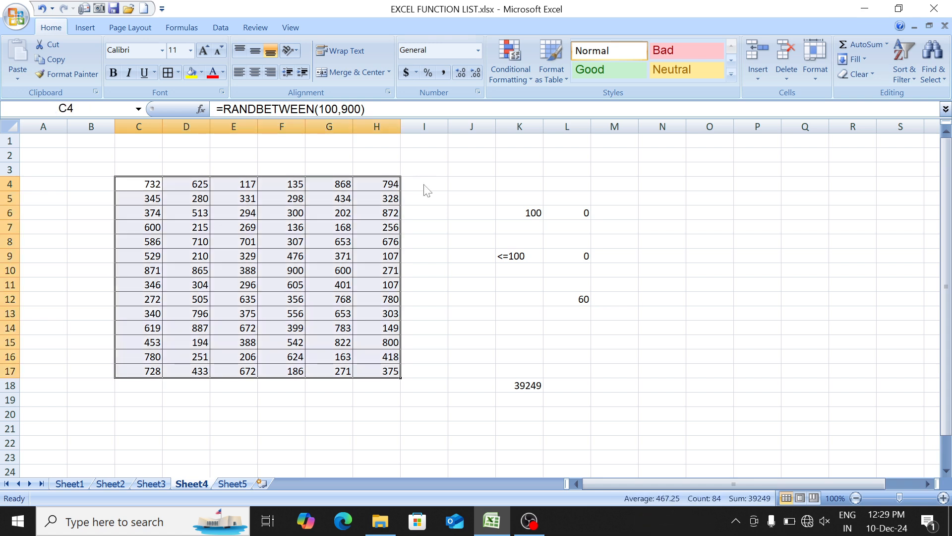
pyautogui.hotkey('ctrl', 'c')
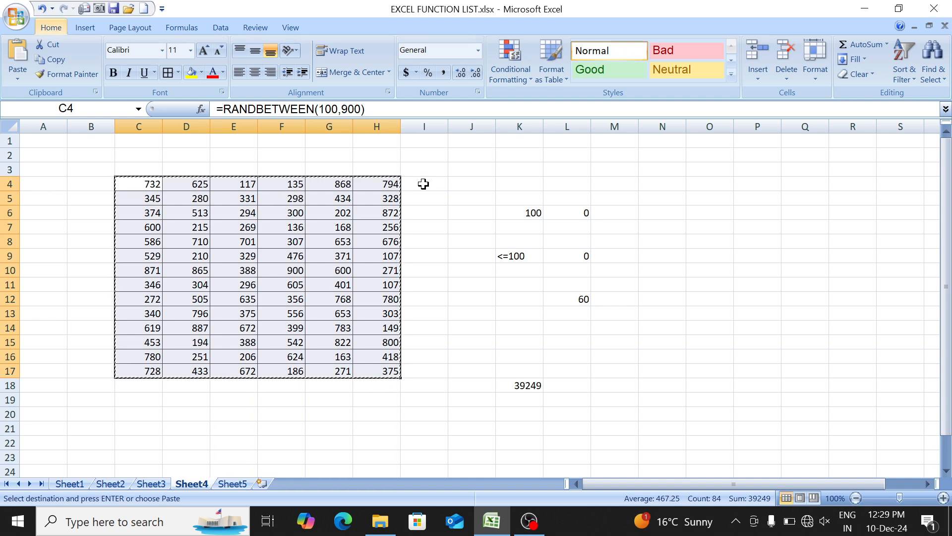
pyautogui.press('alt')
pyautogui.press('h')
pyautogui.press('v')
pyautogui.press('v')
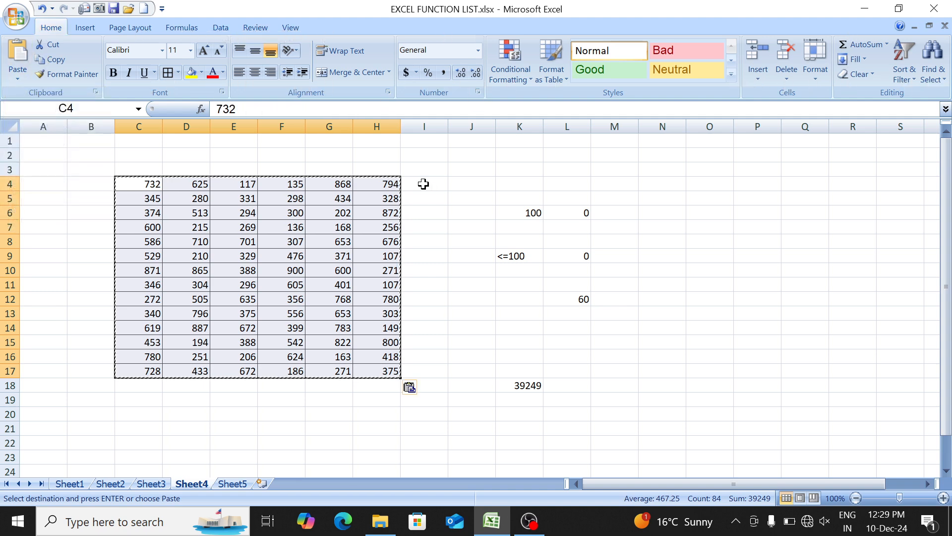
# - Enter the paste-values shortcut note "Alt H V V" in C1 above the number grid
pyautogui.press('Up')
pyautogui.press('Up')
pyautogui.press('Up')
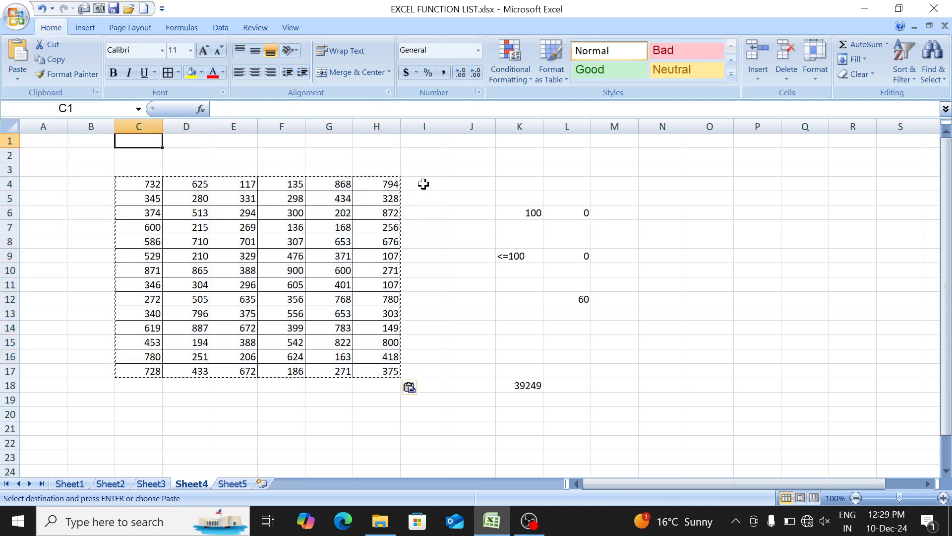
pyautogui.write('Alt ')
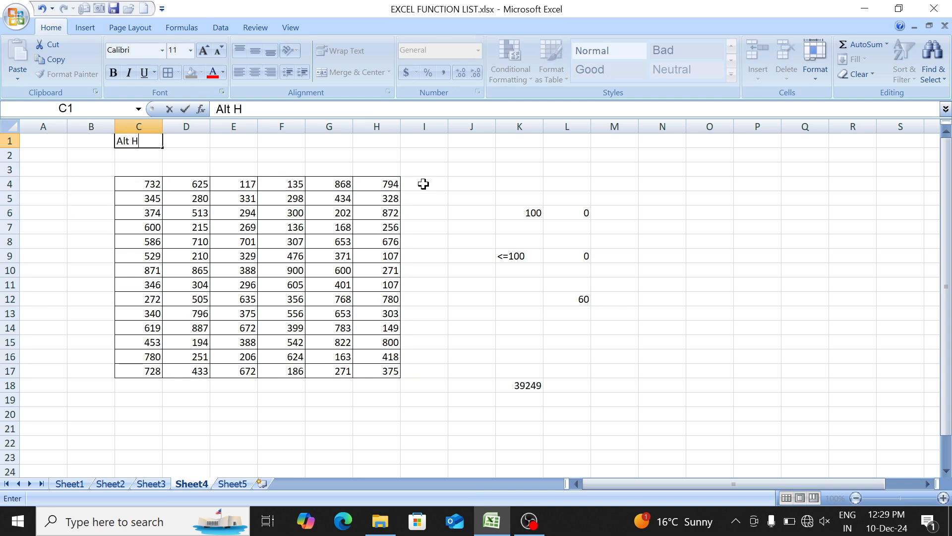
pyautogui.write('H V V')
pyautogui.press('Return')
pyautogui.press('Up')
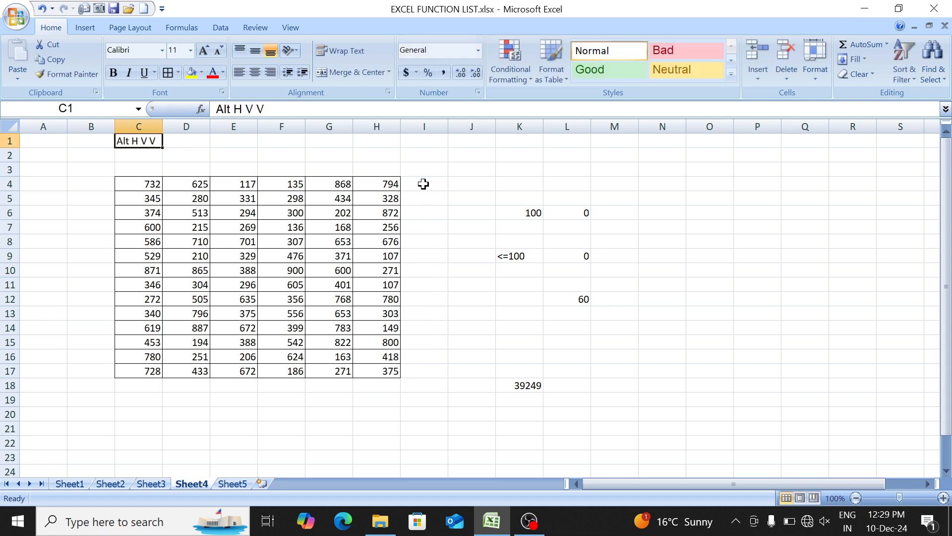
pyautogui.press('Down')
pyautogui.press('Down')
pyautogui.press('Down')
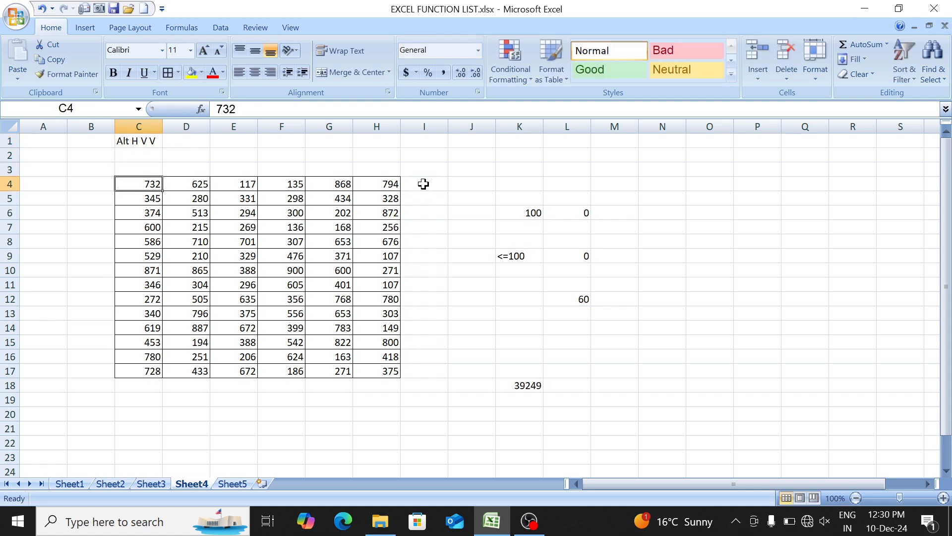
pyautogui.hotkey('ctrl', 'shift', 'Right')
pyautogui.hotkey('ctrl', 'shift', 'Down')
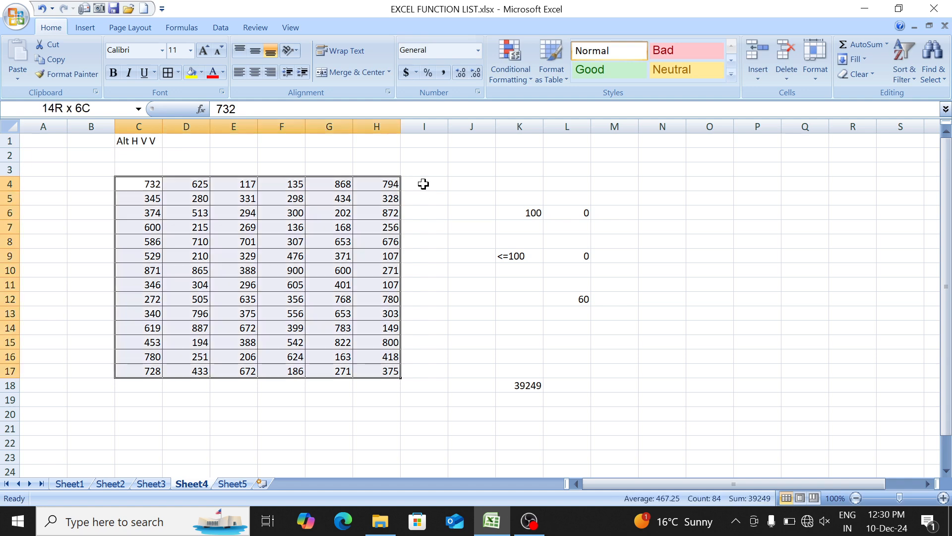
pyautogui.press('Down')
# - Examine the PRODUCT and SUMPRODUCT entries in the function list on Sheet1
pyautogui.hotkey('ctrl', 'pageup')
pyautogui.hotkey('ctrl', 'pageup')
pyautogui.hotkey('ctrl', 'pageup')
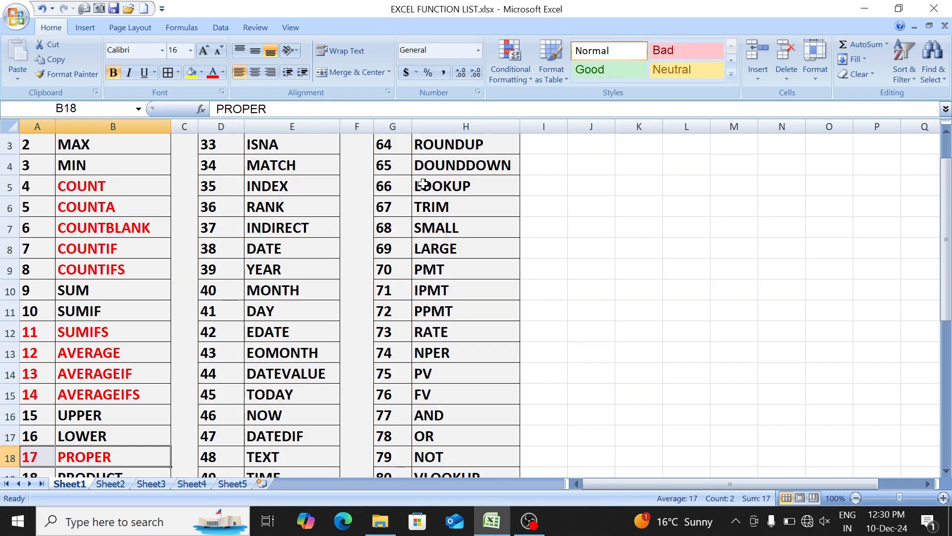
pyautogui.press('Down')
pyautogui.press('Down')
pyautogui.press('Down')
pyautogui.press('Up')
pyautogui.press('Up')
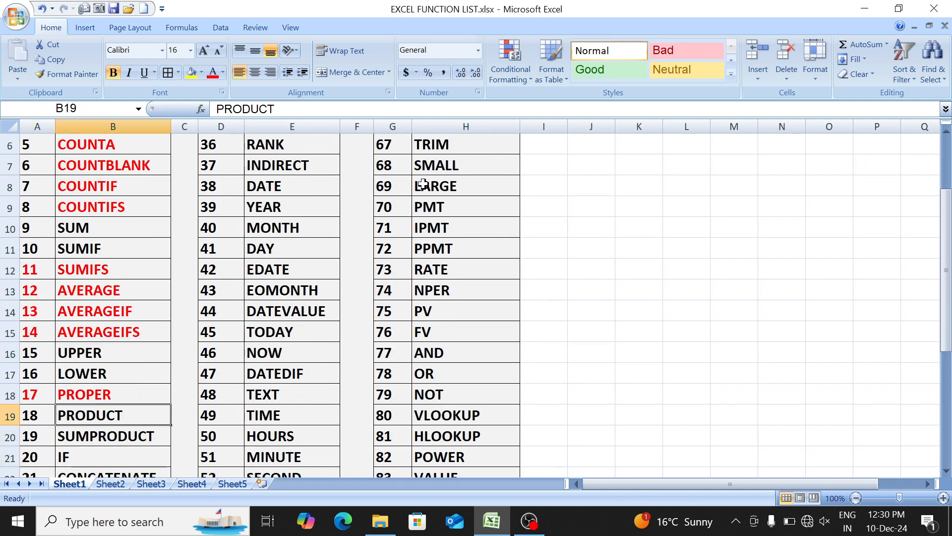
pyautogui.hotkey('shift', 'Left')
pyautogui.press('Down')
pyautogui.hotkey('shift', 'Left')
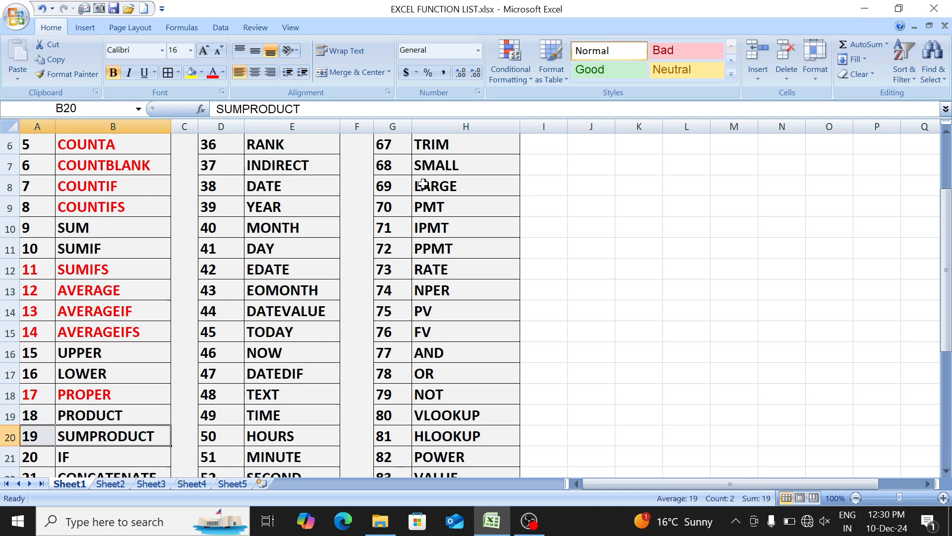
pyautogui.press('Up')
pyautogui.press('Up')
pyautogui.press('Up')
pyautogui.press('Up')
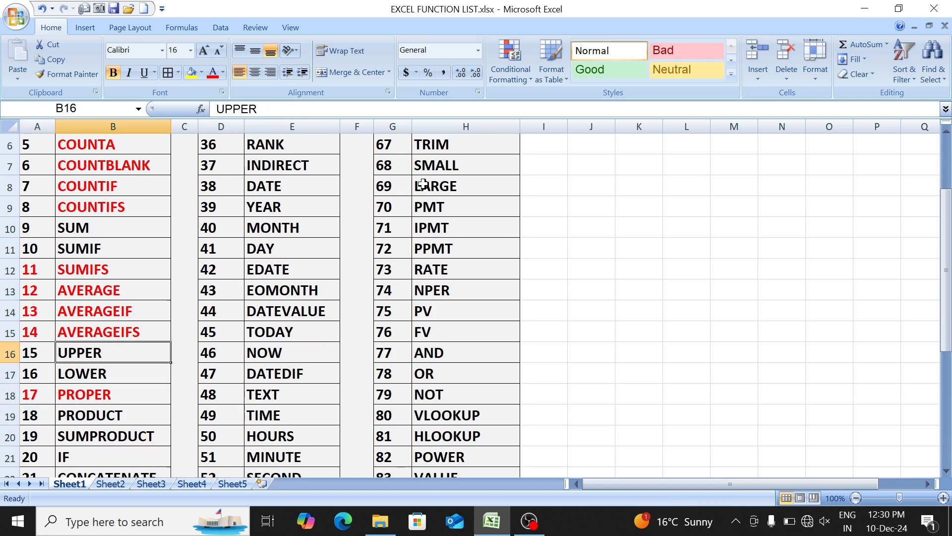
# - Clear all contents and formatting from the whole of Sheet4
pyautogui.hotkey('ctrl', 'pagedown')
pyautogui.hotkey('ctrl', 'pagedown')
pyautogui.hotkey('ctrl', 'pagedown')
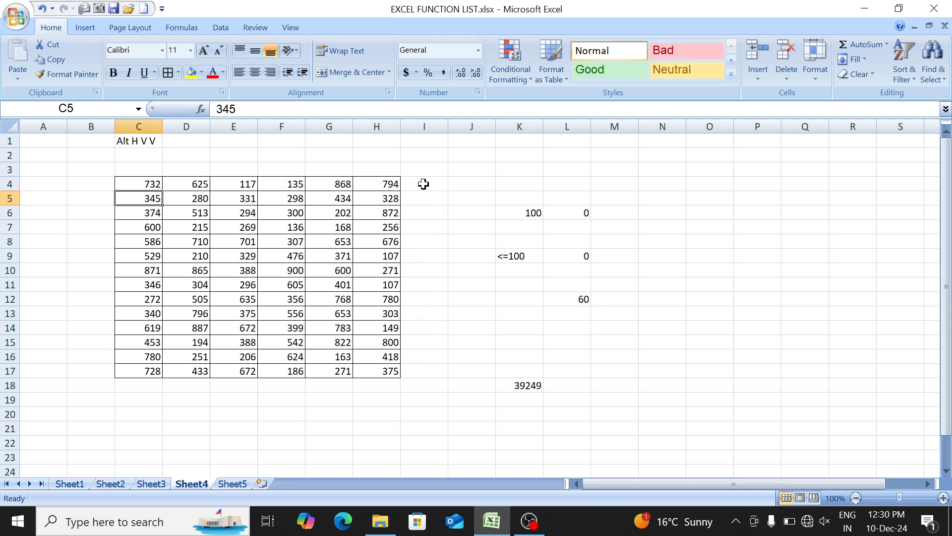
pyautogui.hotkey('ctrl', 'a')
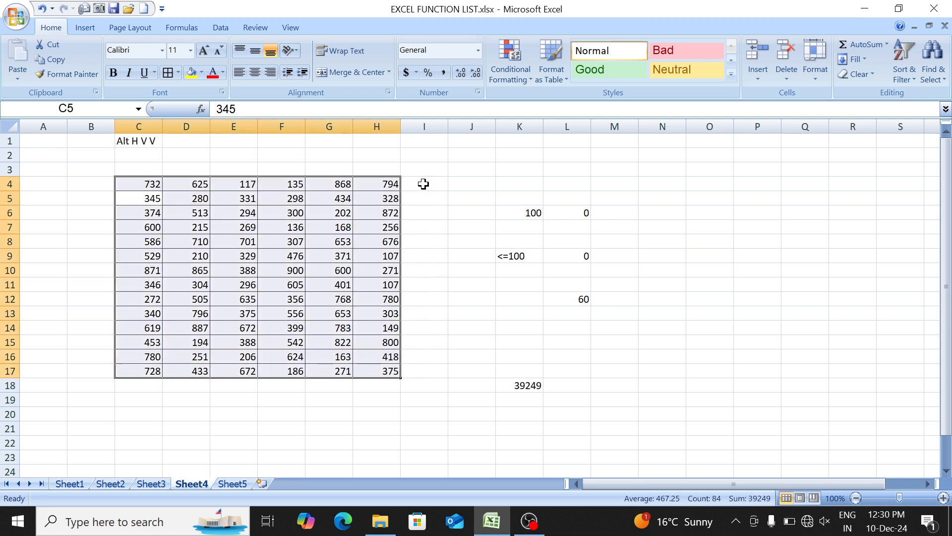
pyautogui.hotkey('ctrl', 'a')
pyautogui.press('alt')
pyautogui.press('h')
pyautogui.press('e')
pyautogui.press('a')
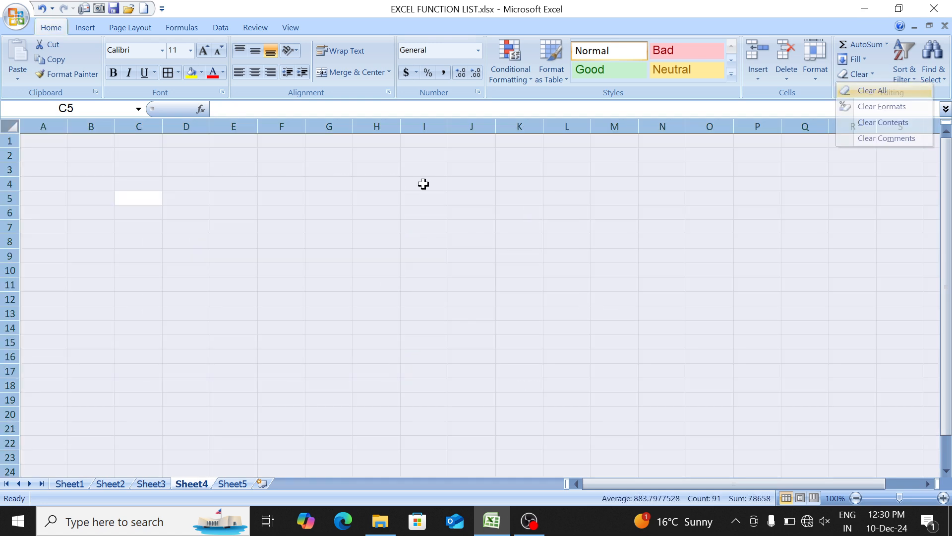
# - Enter the table headings S No, Name, Qty, Rate and Amount in D4:H4 of Sheet4
pyautogui.hotkey('ctrl', 'Home')
pyautogui.press('Right')
pyautogui.press('Right')
pyautogui.press('Down')
pyautogui.press('Down')
pyautogui.press('Down')
pyautogui.press('Right')
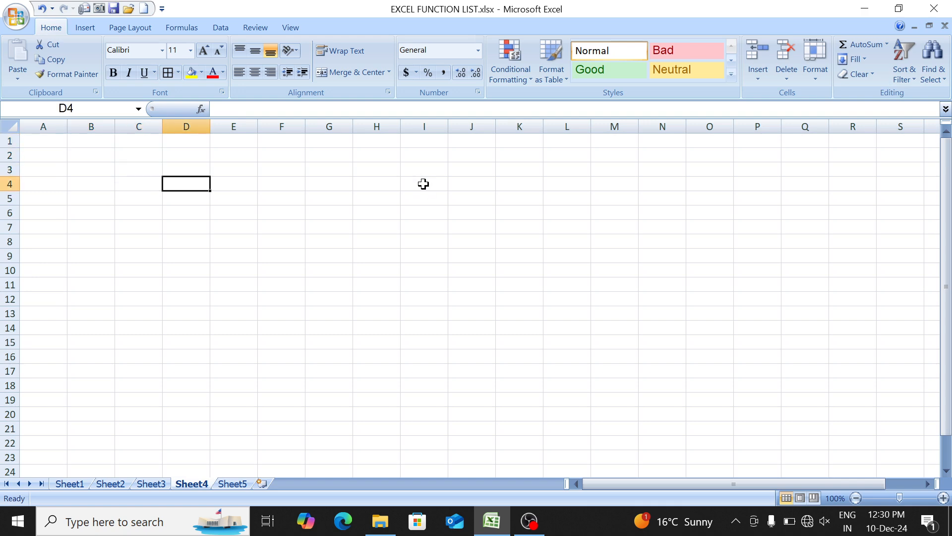
pyautogui.write('S No')
pyautogui.press('Tab')
pyautogui.write('Name')
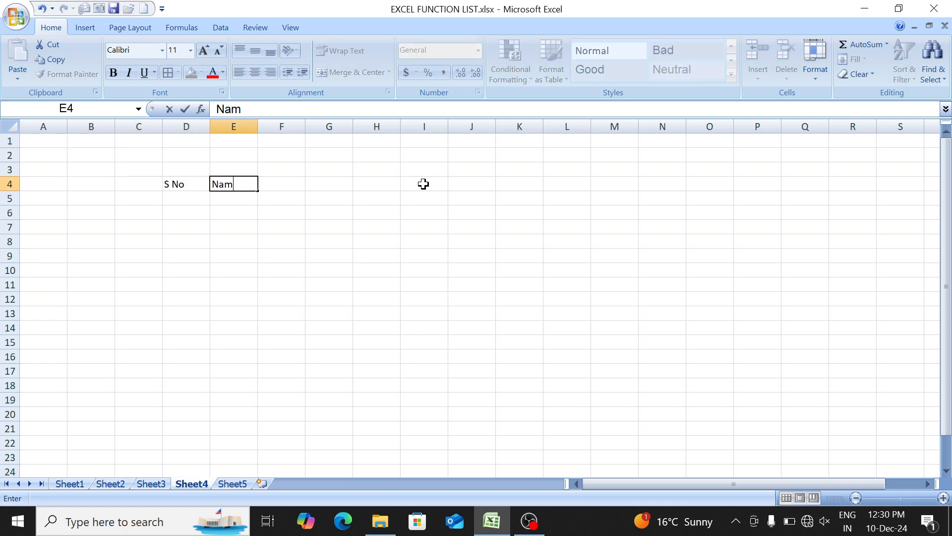
pyautogui.press('Tab')
pyautogui.write('Qt')
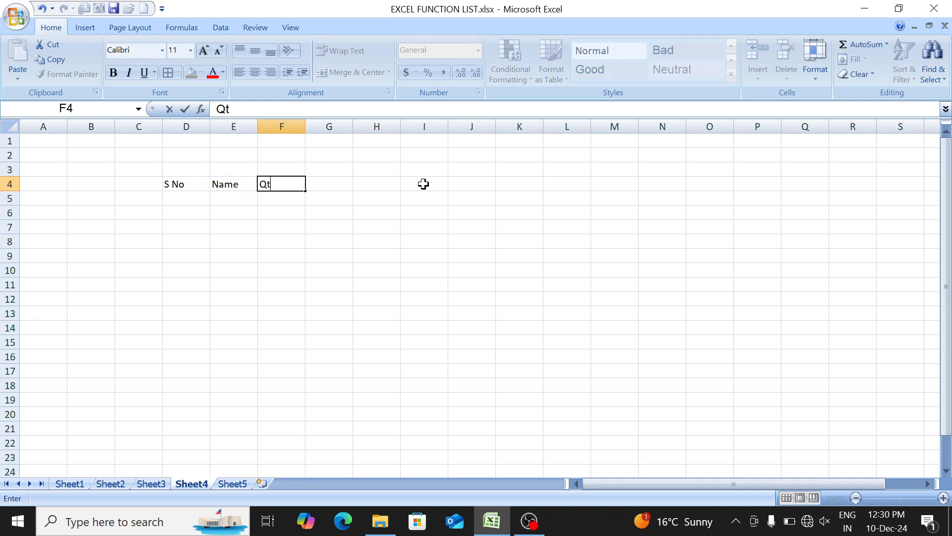
pyautogui.write('y')
pyautogui.press('Tab')
pyautogui.write('Rate')
pyautogui.press('Tab')
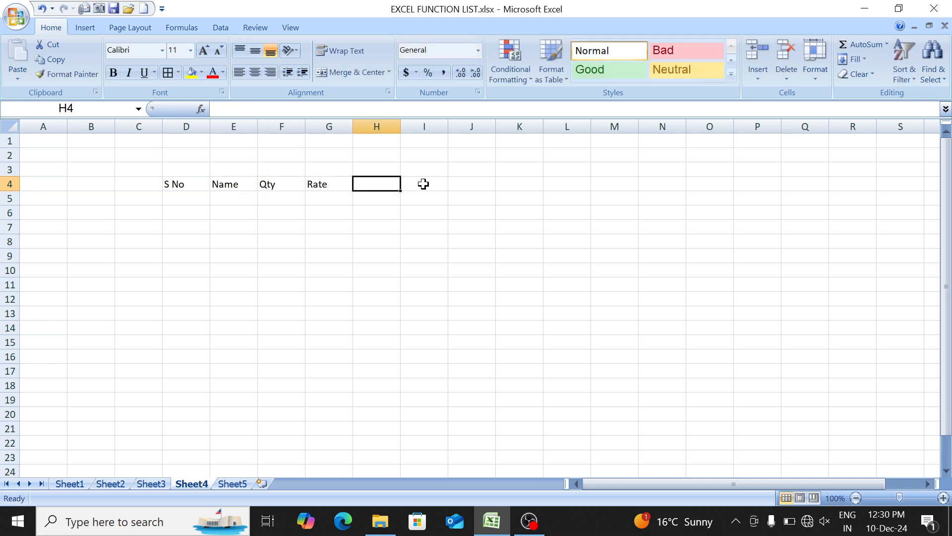
pyautogui.write('Amount')
pyautogui.press('Return')
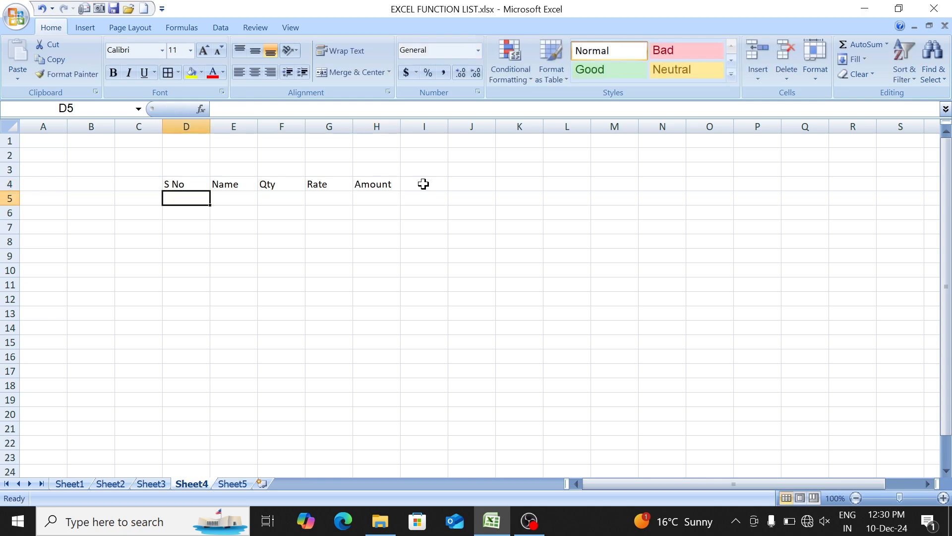
# - Number the rows 1 to 7 under the S No heading in D5:D11
pyautogui.write('1')
pyautogui.press('Return')
pyautogui.write('2')
pyautogui.press('Return')
pyautogui.write('3')
pyautogui.press('Return')
pyautogui.write('4')
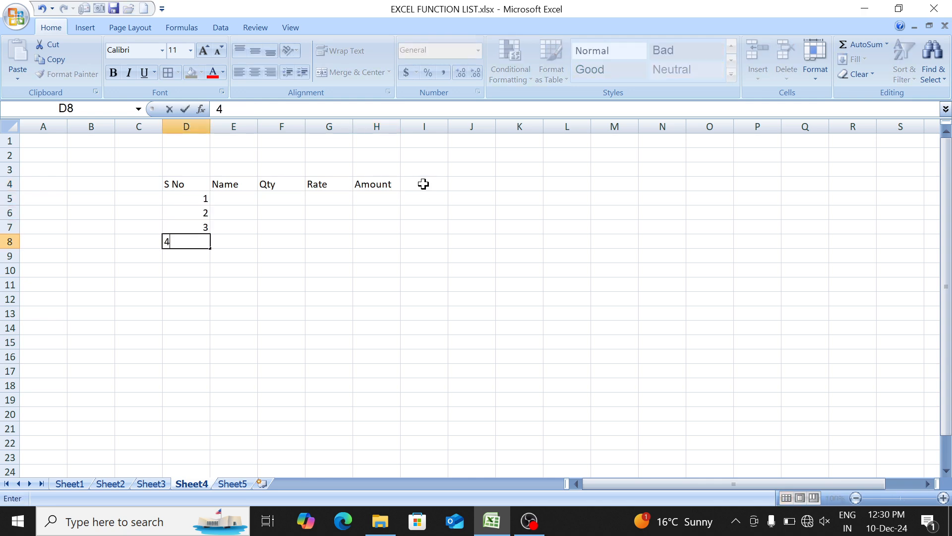
pyautogui.press('Return')
pyautogui.write('5')
pyautogui.press('Return')
pyautogui.write('6')
pyautogui.press('Return')
pyautogui.write('7')
pyautogui.press('Return')
# - Enter the item names mouse, keyboard, led, cpu, ups, ssd and processor under the Name heading in E5:E11
pyautogui.press('Up')
pyautogui.press('Up')
pyautogui.press('Up')
pyautogui.press('Up')
pyautogui.press('Up')
pyautogui.press('Up')
pyautogui.press('Up')
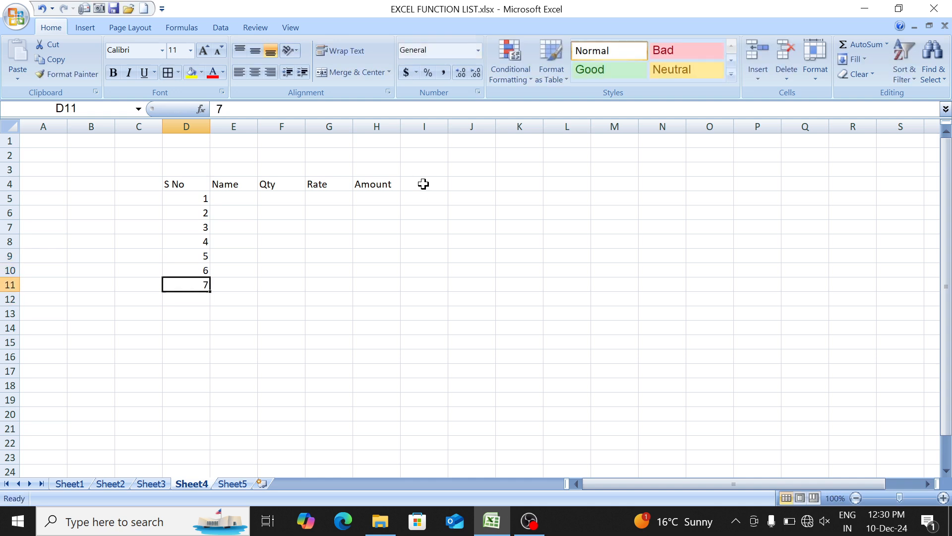
pyautogui.press('Right')
pyautogui.write('mo')
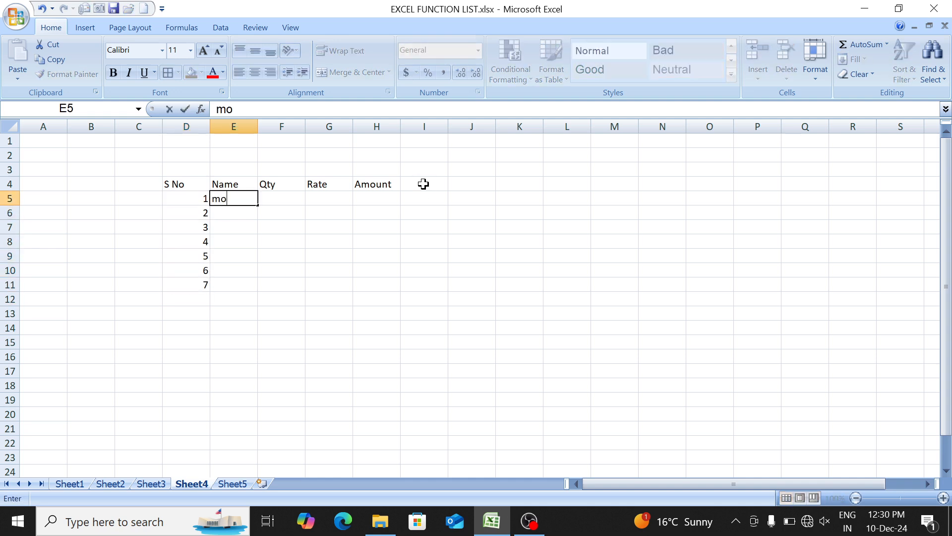
pyautogui.write('use')
pyautogui.press('Return')
pyautogui.write('keyboa')
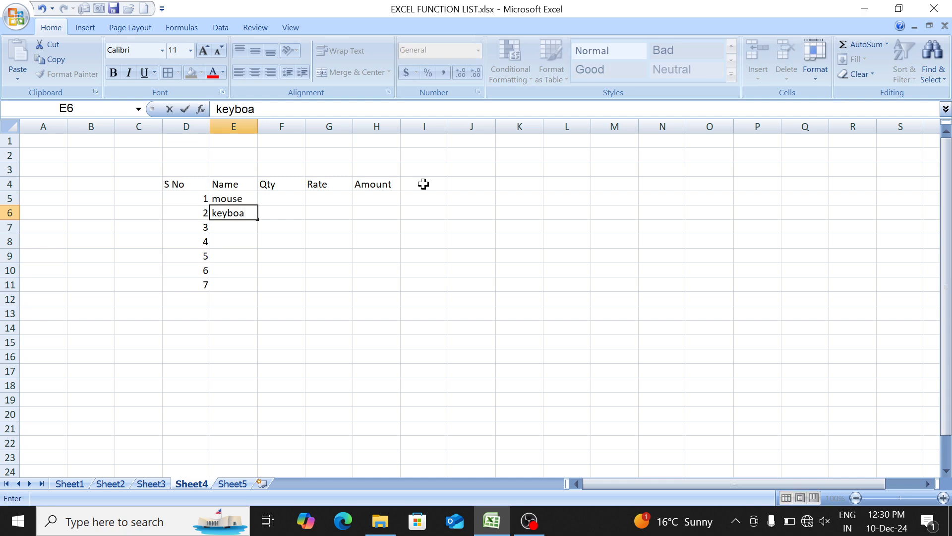
pyautogui.write('rd')
pyautogui.press('Return')
pyautogui.write('led')
pyautogui.press('Return')
pyautogui.write('cpu')
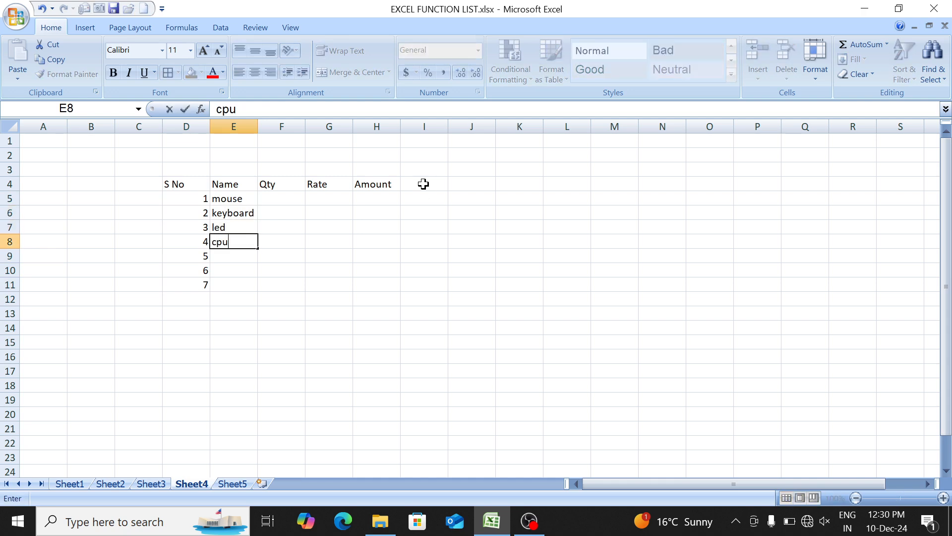
pyautogui.press('Return')
pyautogui.write('ups')
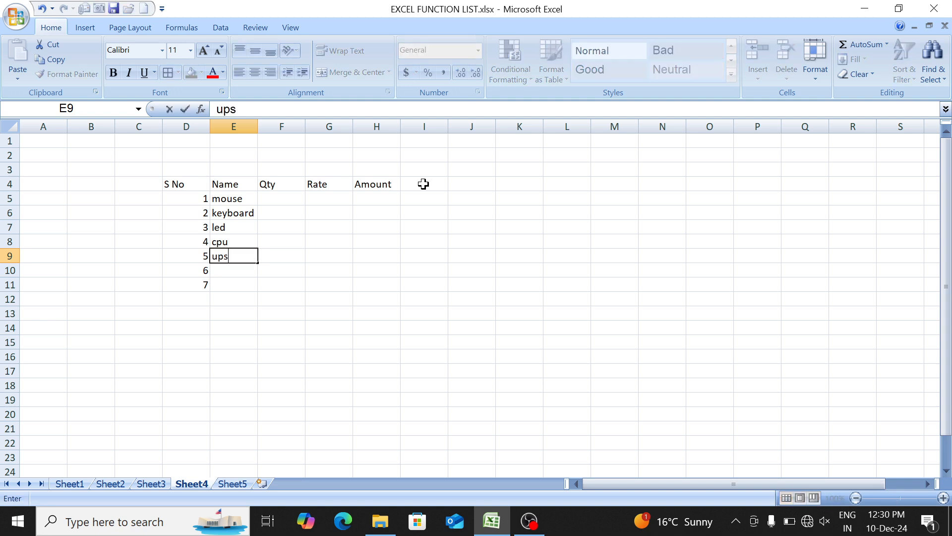
pyautogui.press('Return')
pyautogui.write('ssd')
pyautogui.press('Return')
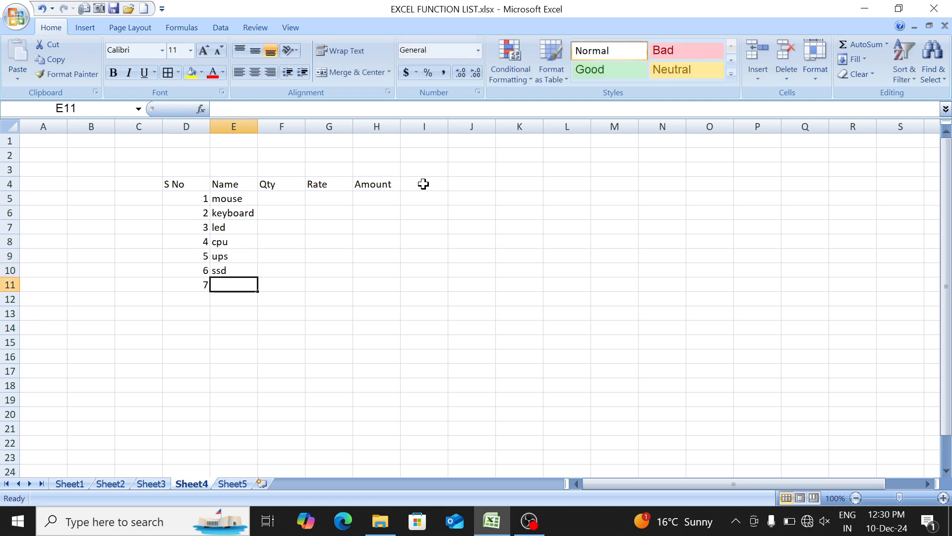
pyautogui.write('process')
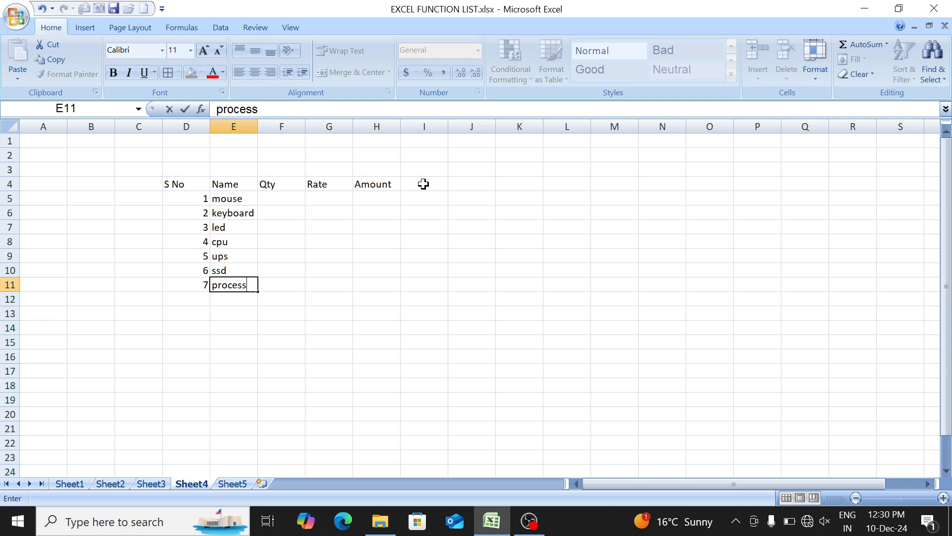
pyautogui.write('or')
# - Enter the quantities 15, 10, 12, 23, 21, 23 and 5 under the Qty heading in F5:F11
pyautogui.press('Up')
pyautogui.press('Up')
pyautogui.press('Up')
pyautogui.press('Up')
pyautogui.press('Up')
pyautogui.press('Up')
pyautogui.press('Right')
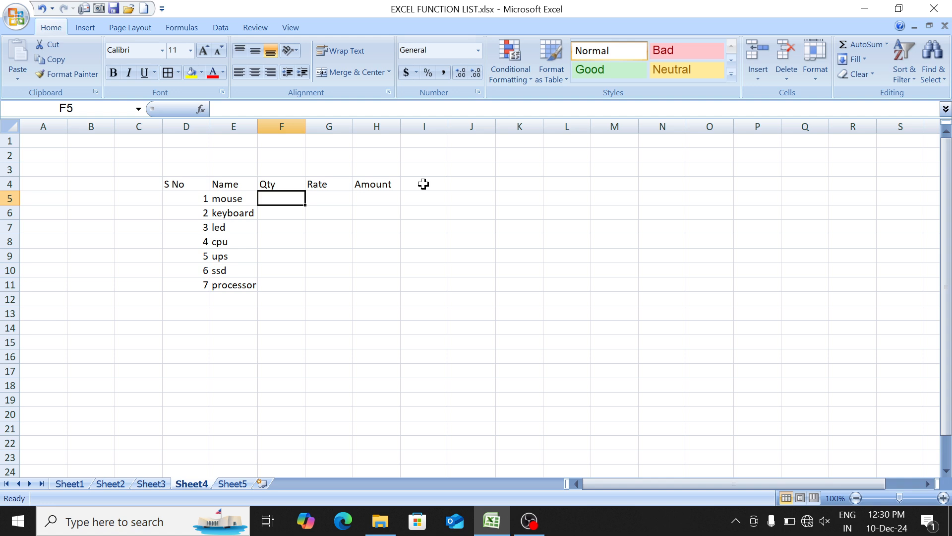
pyautogui.write('15')
pyautogui.press('Return')
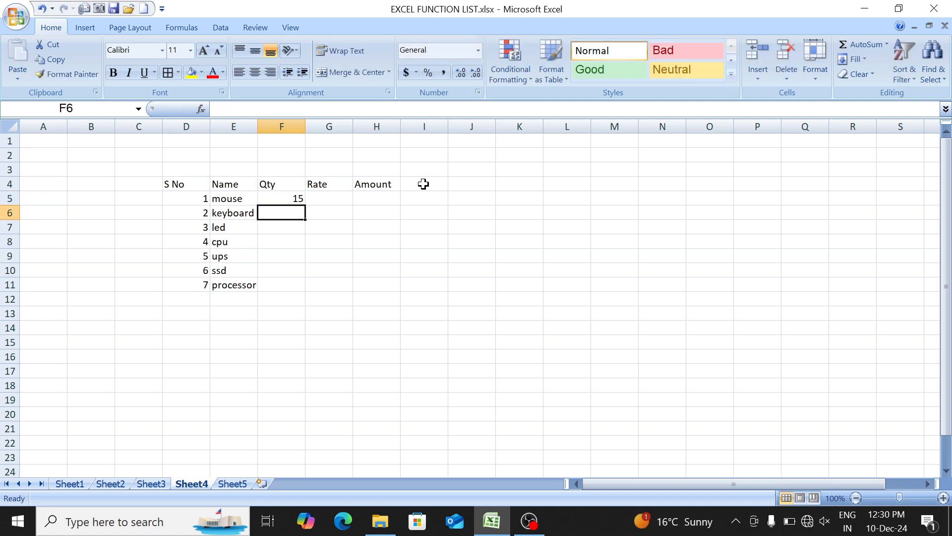
pyautogui.write('10')
pyautogui.press('Return')
pyautogui.write("'")
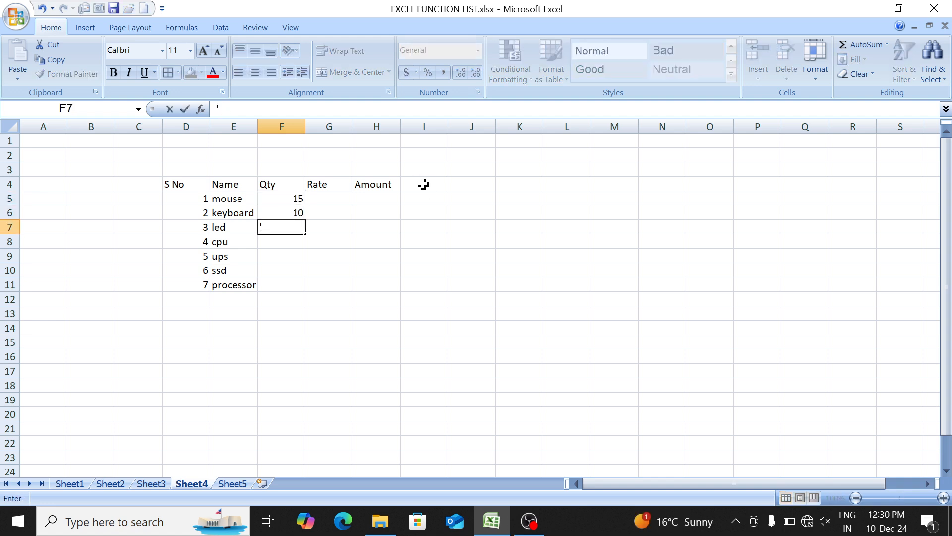
pyautogui.write('2')
pyautogui.press('Return')
pyautogui.write('23')
pyautogui.press('Return')
pyautogui.write('21')
pyautogui.press('Return')
pyautogui.write('2')
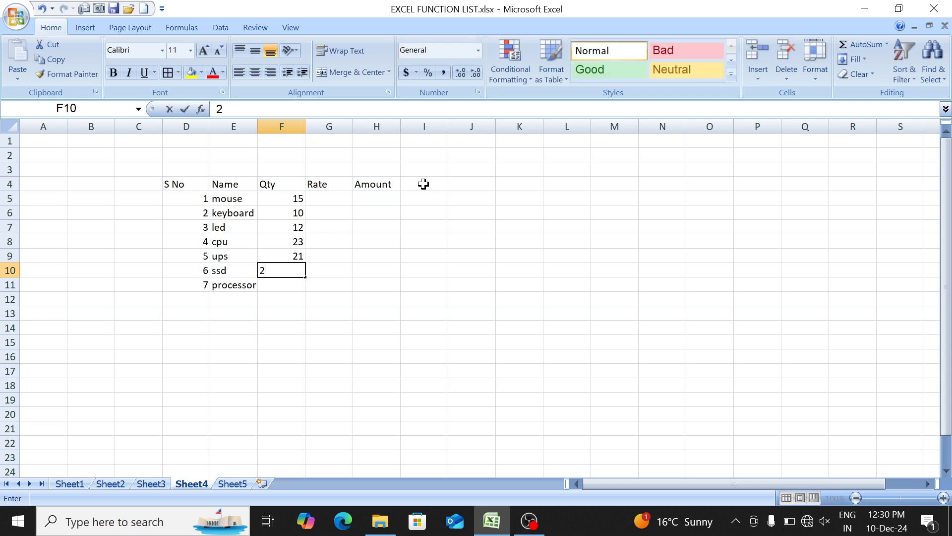
pyautogui.write('3')
pyautogui.press('Return')
pyautogui.write('32')
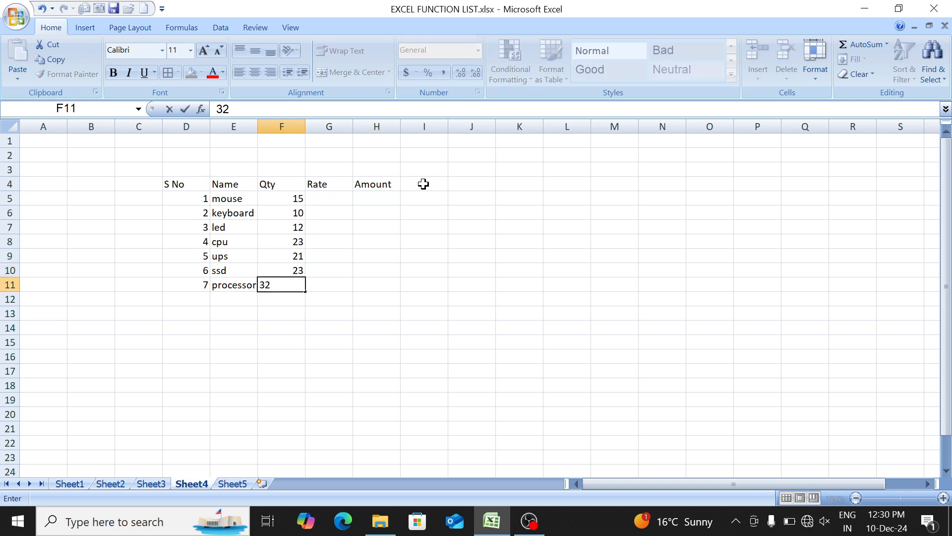
pyautogui.press('BackSpace')
pyautogui.press('BackSpace')
pyautogui.write('5')
pyautogui.press('Return')
# - Enter the rates 120, 250, 450, 8000, 1900, 1800 and 2500 under the Rate heading in G5:G11
pyautogui.press('Up')
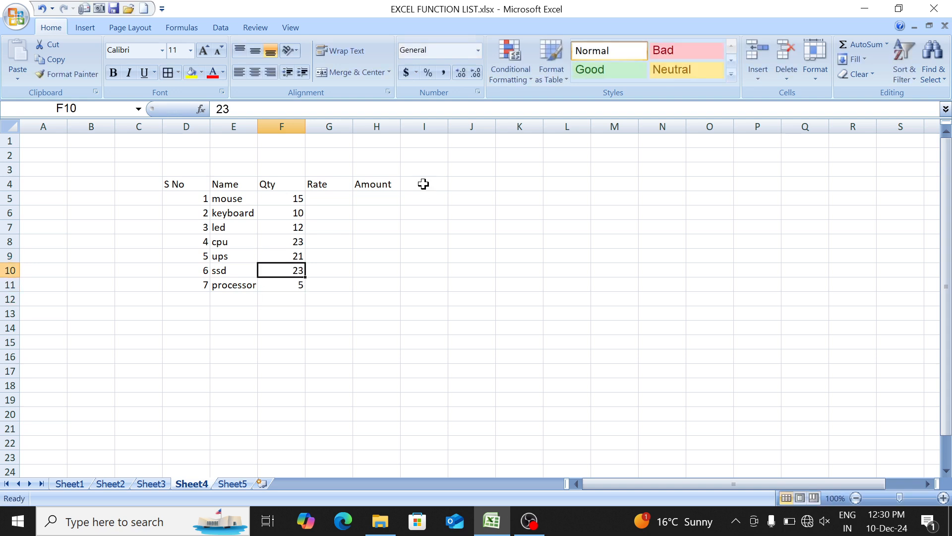
pyautogui.press('Up')
pyautogui.press('Up')
pyautogui.press('Up')
pyautogui.press('Up')
pyautogui.press('Up')
pyautogui.press('Right')
pyautogui.write('12')
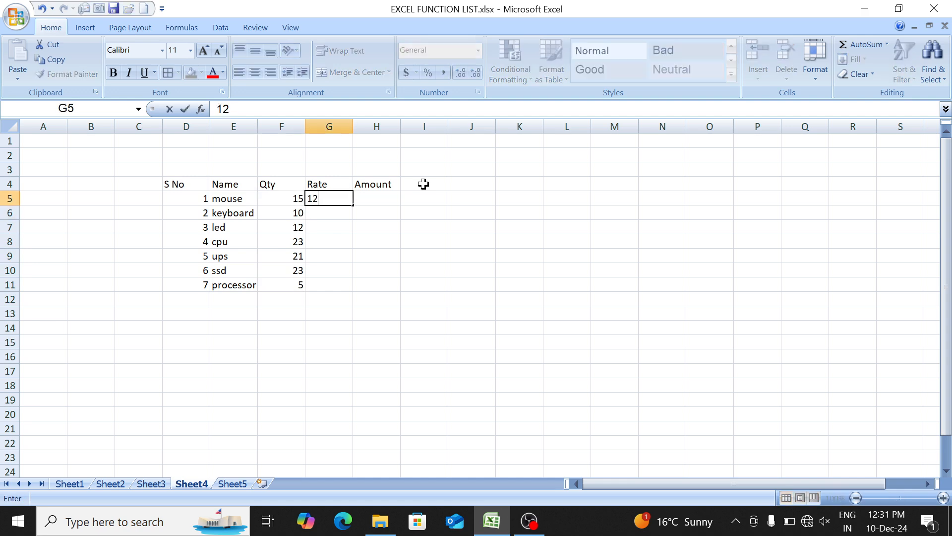
pyautogui.press('Return')
pyautogui.write('250')
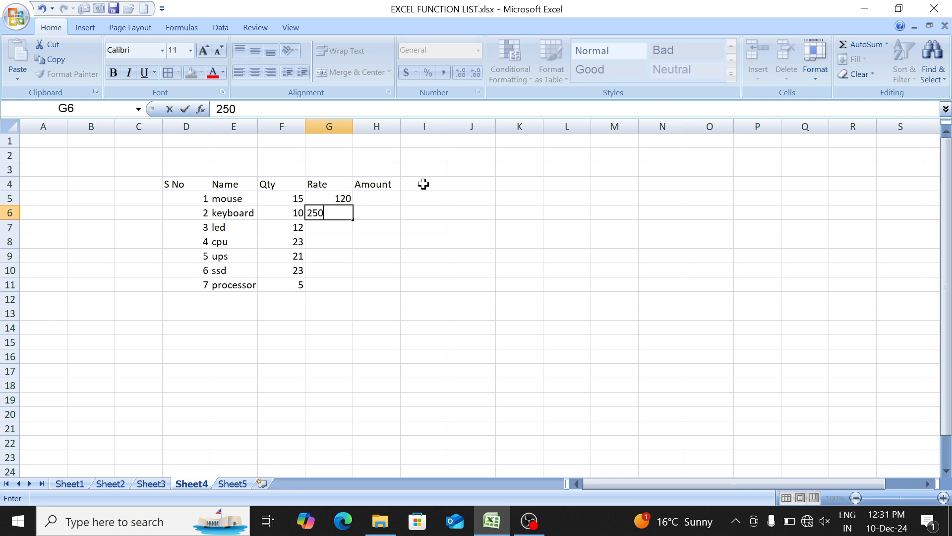
pyautogui.press('Return')
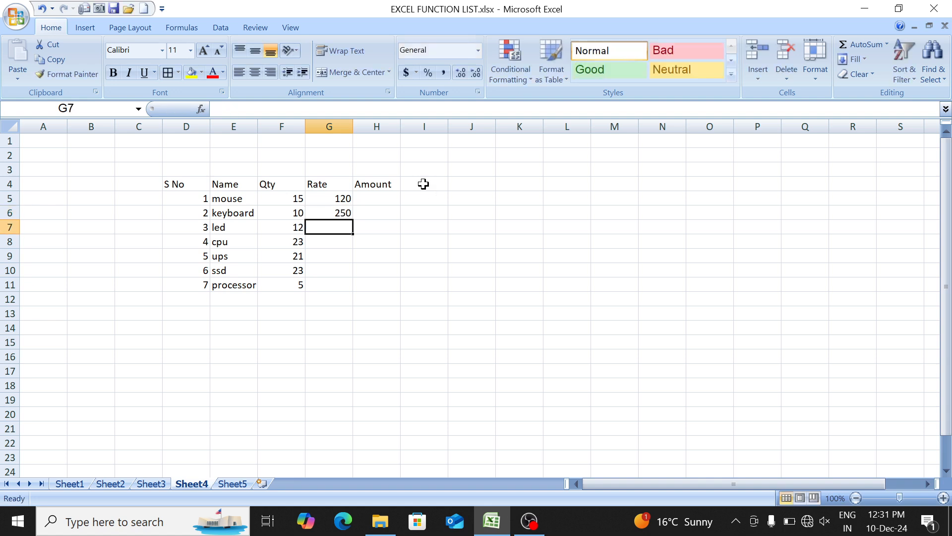
pyautogui.write('450')
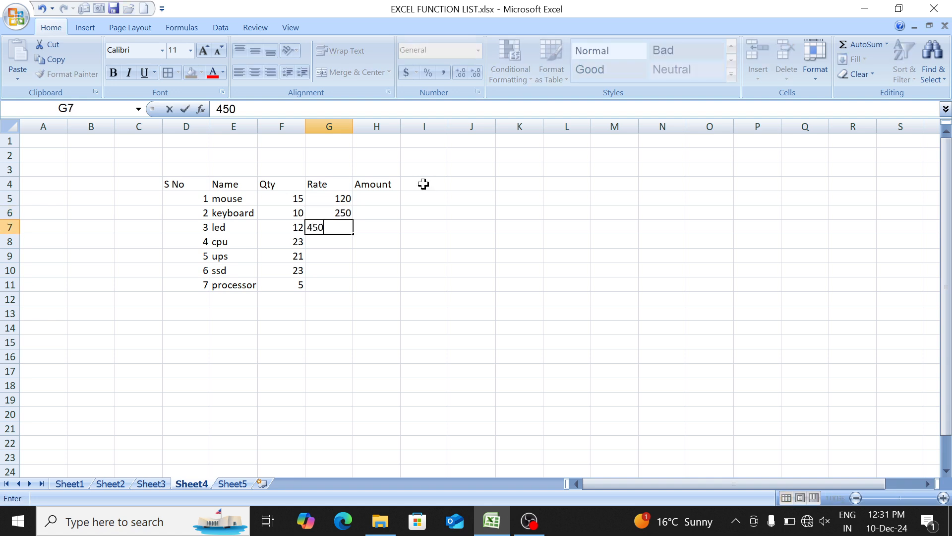
pyautogui.press('Return')
pyautogui.press('Return')
pyautogui.press('Up')
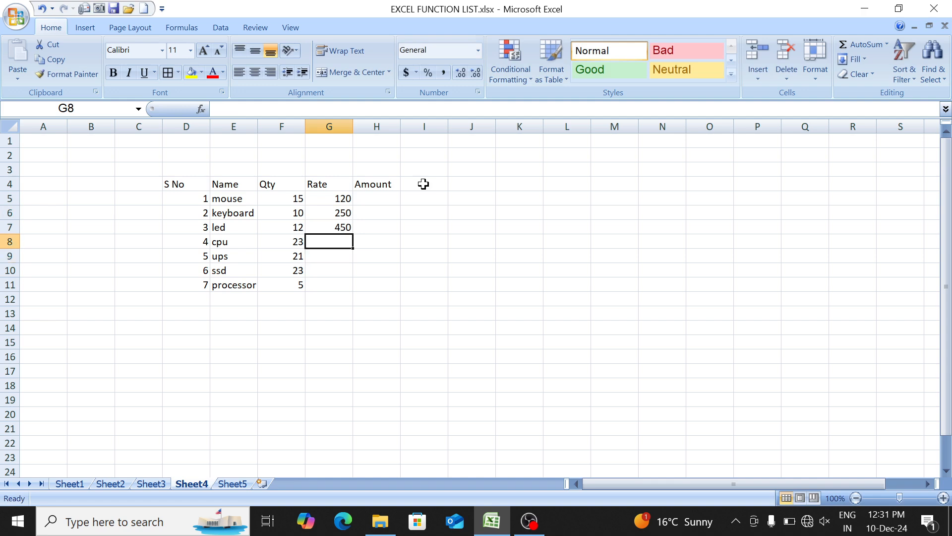
pyautogui.write('8000')
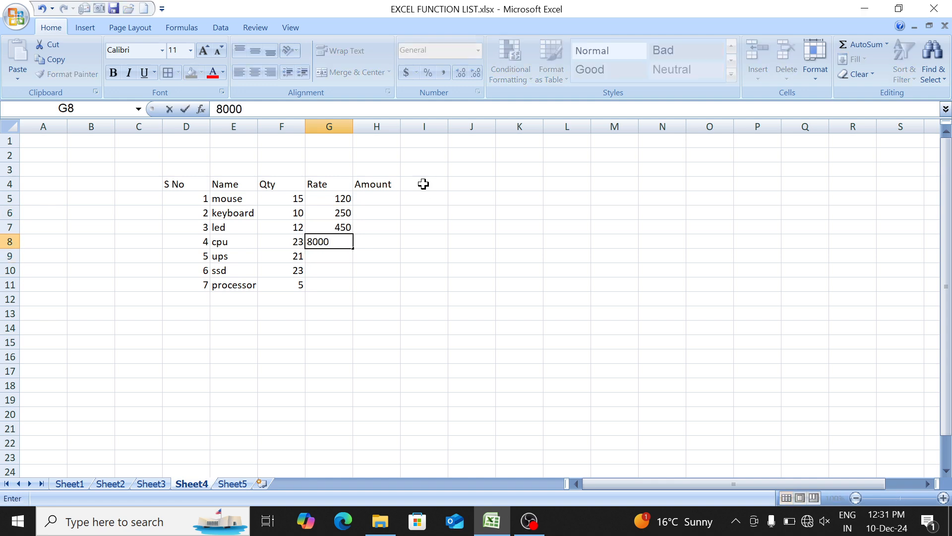
pyautogui.press('Return')
pyautogui.write('19')
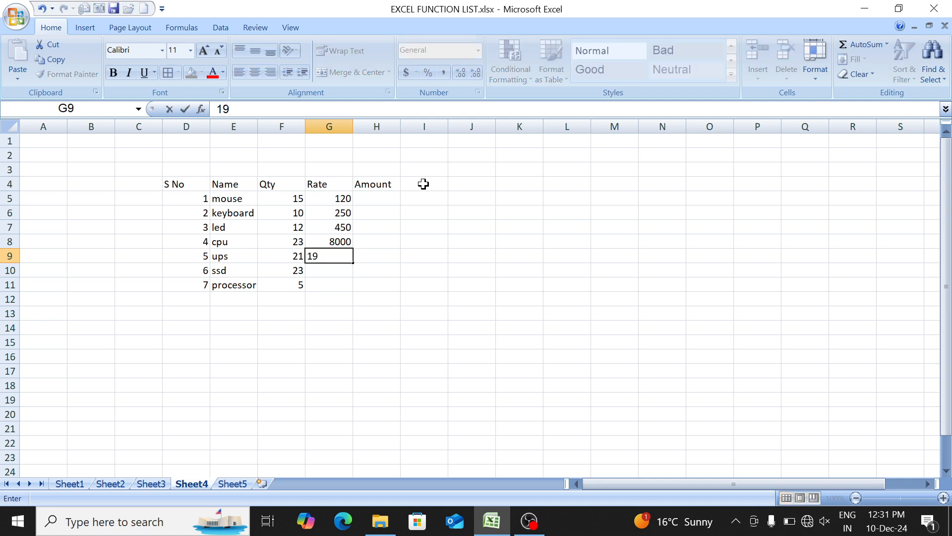
pyautogui.write('00')
pyautogui.press('Return')
pyautogui.write('1')
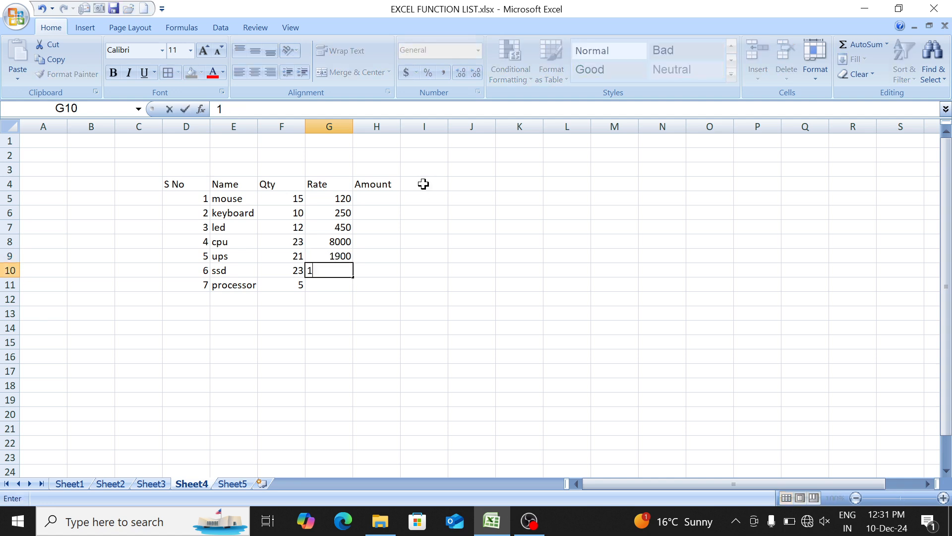
pyautogui.write('800')
pyautogui.press('Return')
pyautogui.write('2500')
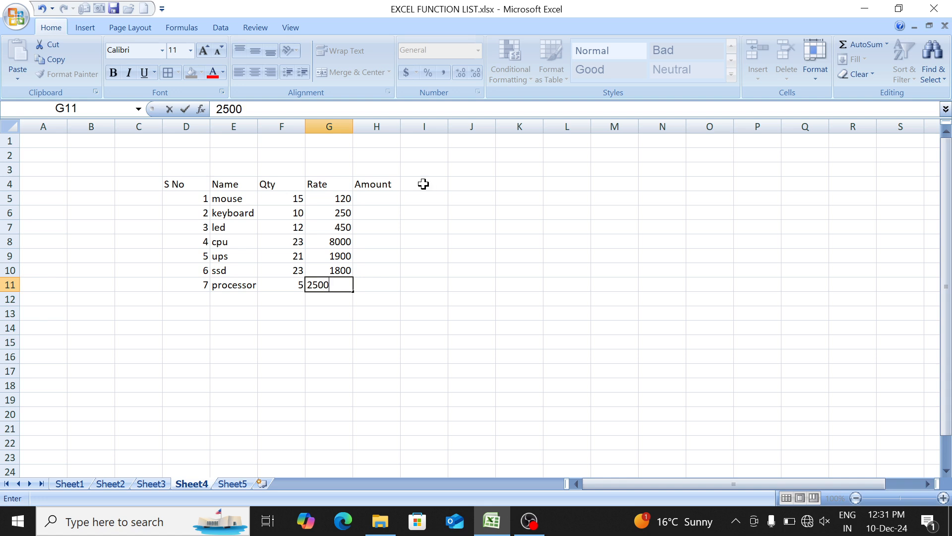
pyautogui.press('Return')
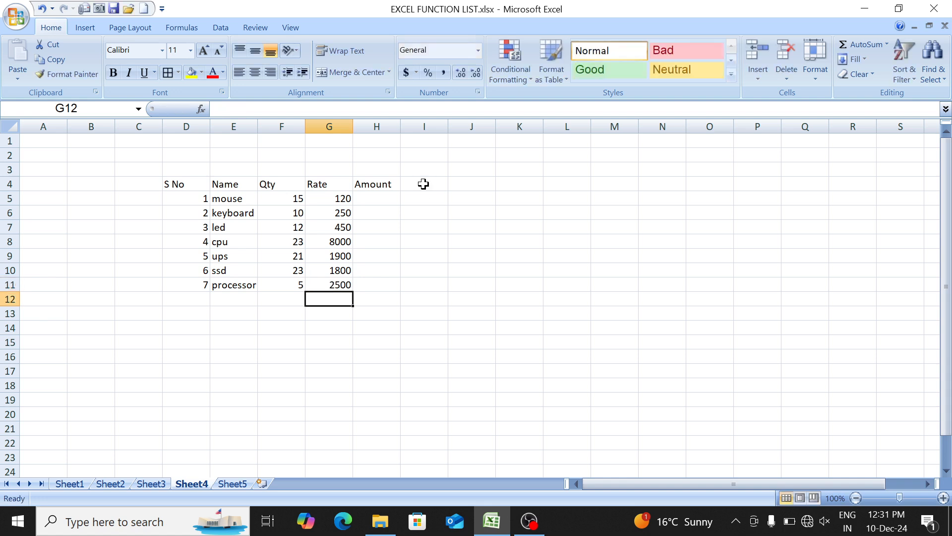
# - Apply all borders and bold formatting to the whole table D4:H11
pyautogui.click(374, 199)
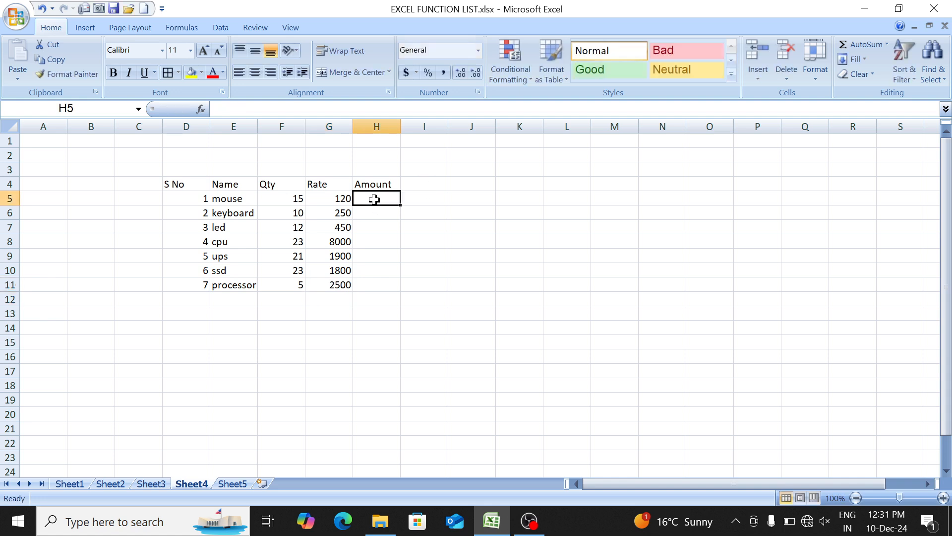
pyautogui.press('Left')
pyautogui.press('Up')
pyautogui.hotkey('ctrl', 'Left')
pyautogui.hotkey('ctrl', 'a')
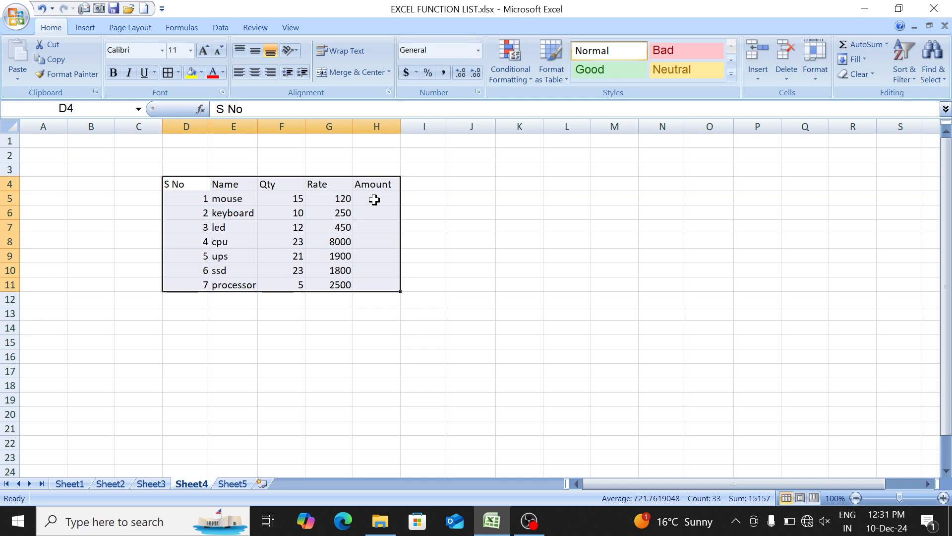
pyautogui.hotkey('alt', 'h')
pyautogui.press('b')
pyautogui.press('a')
pyautogui.hotkey('ctrl', 'b')
# - Enter the formula =SUM(F5:G5) in the mouse row's Amount cell, H5
pyautogui.press('Right')
pyautogui.press('Right')
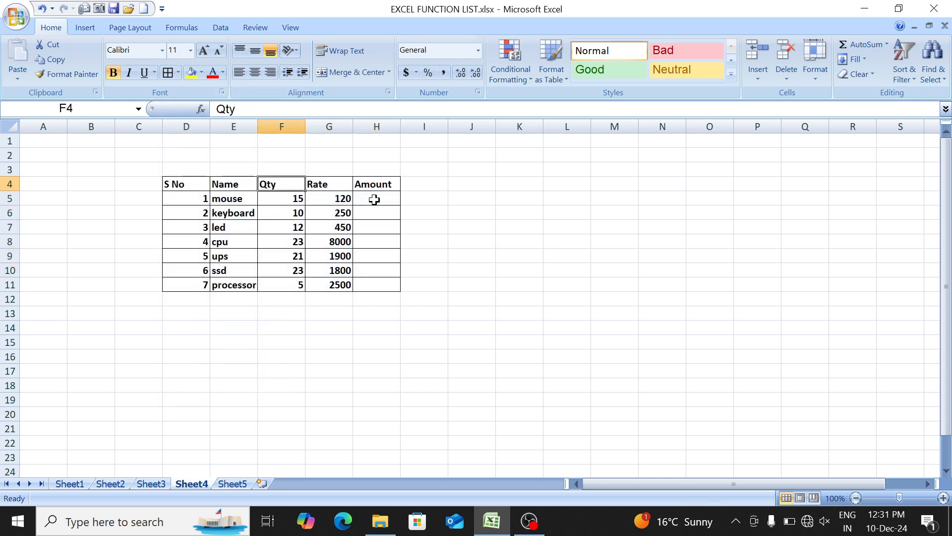
pyautogui.press('Down')
pyautogui.press('Right')
pyautogui.press('Left')
pyautogui.press('Right')
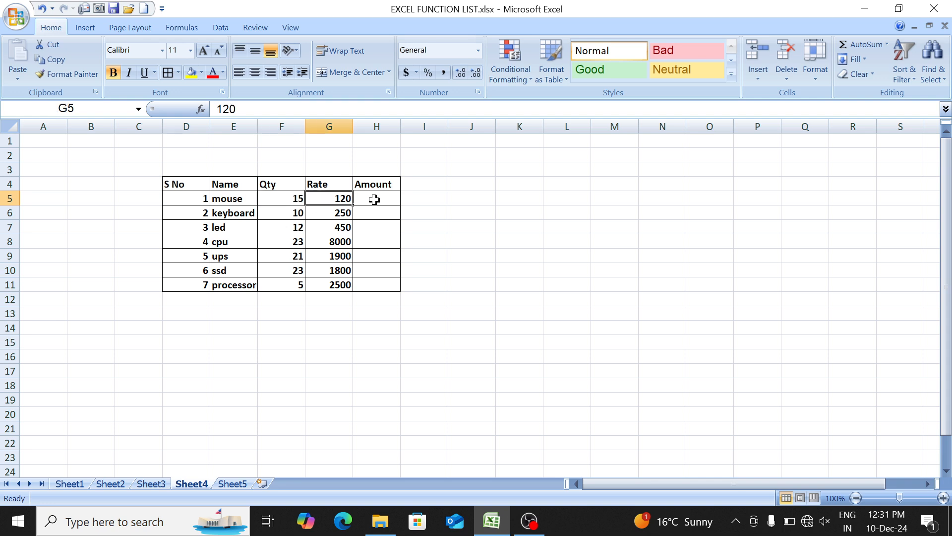
pyautogui.press('Right')
pyautogui.write('=ori')
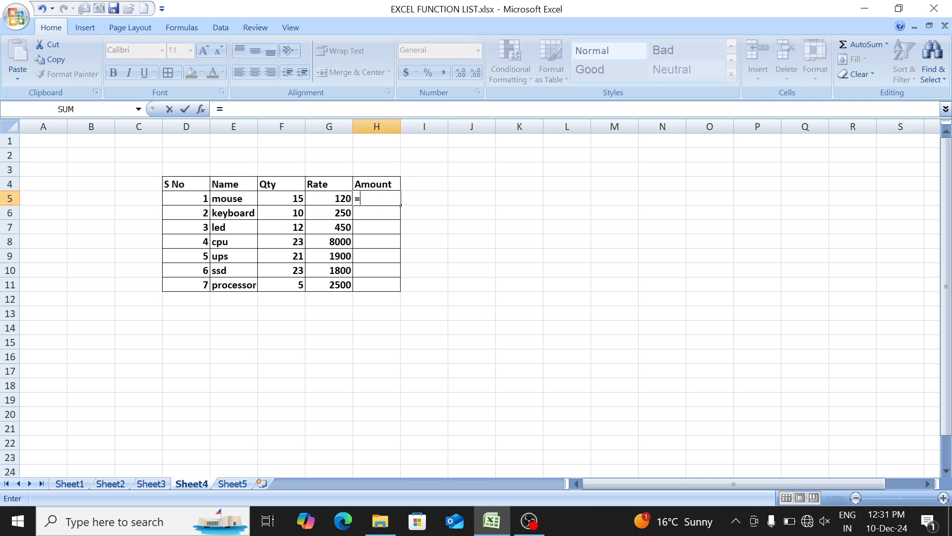
pyautogui.press('BackSpace')
pyautogui.press('BackSpace')
pyautogui.press('BackSpace')
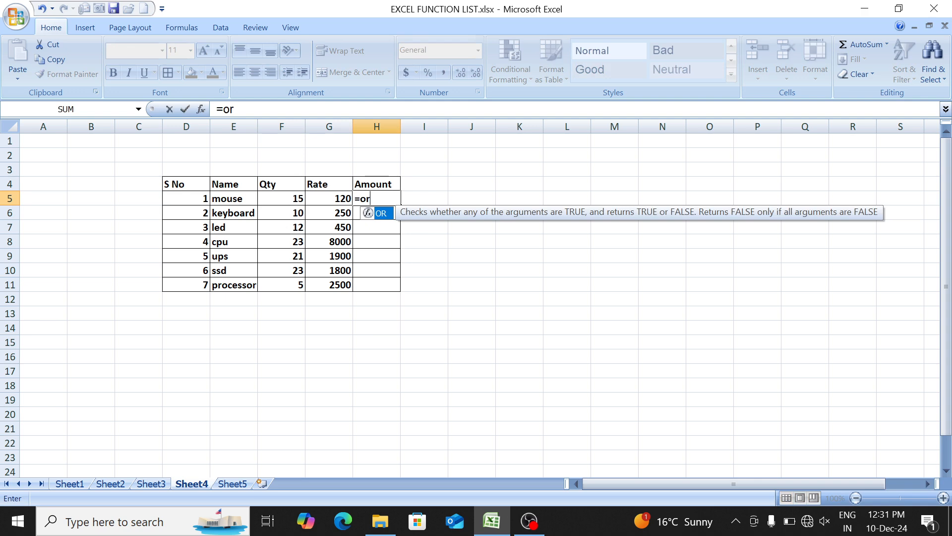
pyautogui.write('pr')
pyautogui.press('BackSpace')
pyautogui.press('BackSpace')
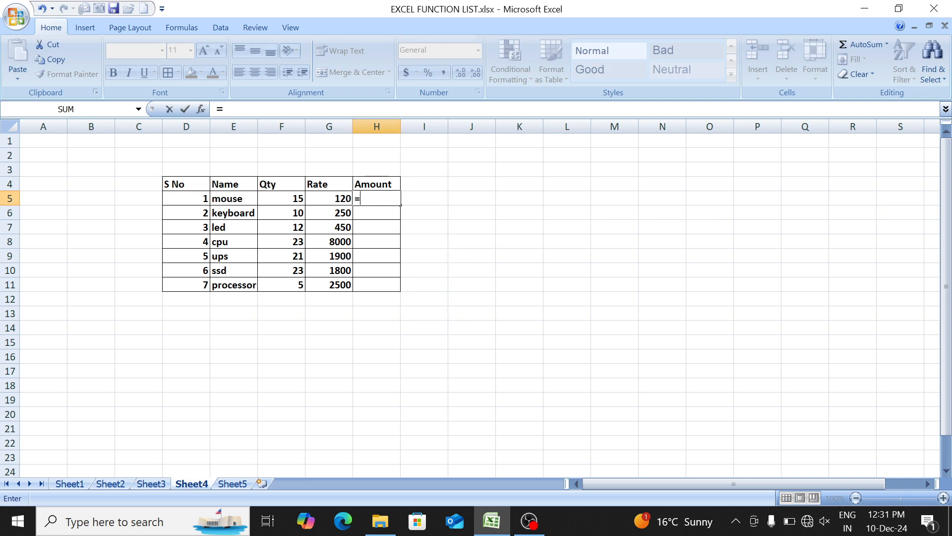
pyautogui.write('SUM(')
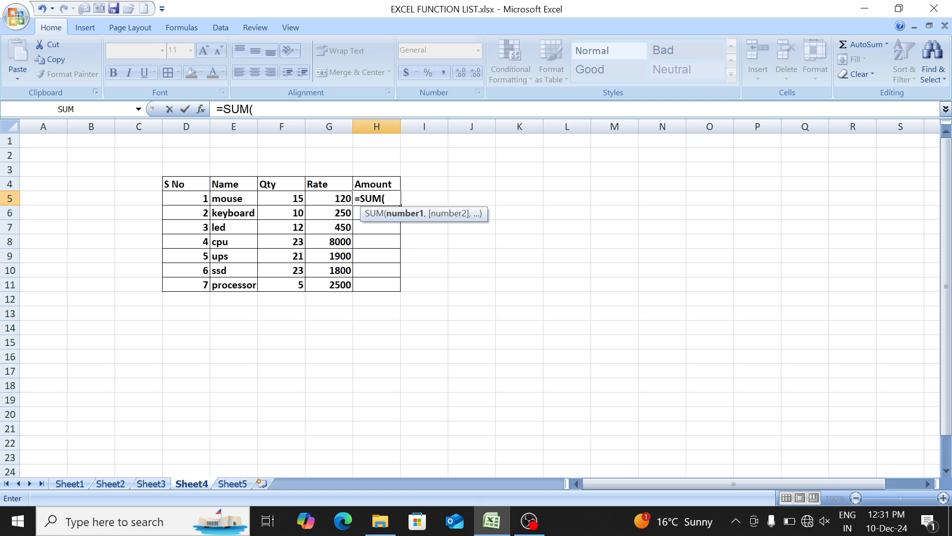
pyautogui.press('Left')
pyautogui.press('Left')
pyautogui.hotkey('shift', 'Right')
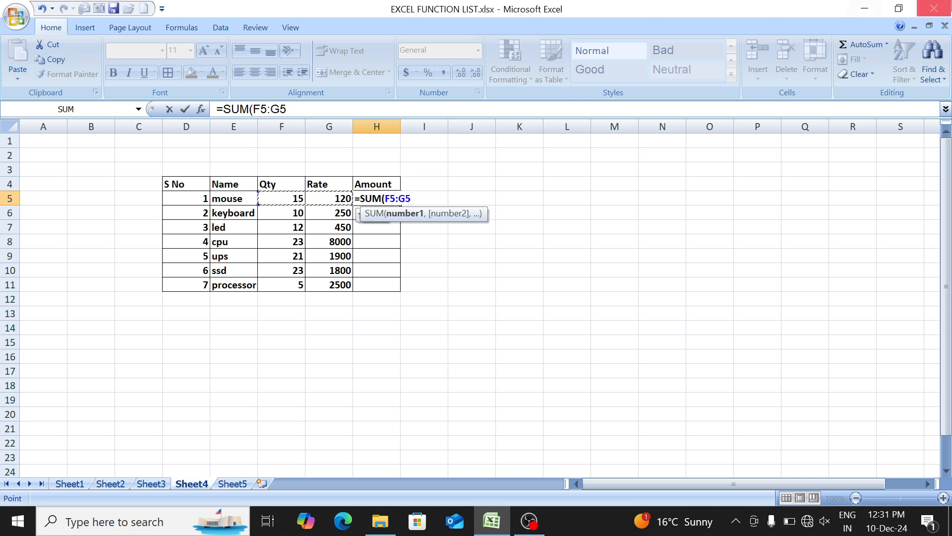
pyautogui.write(')')
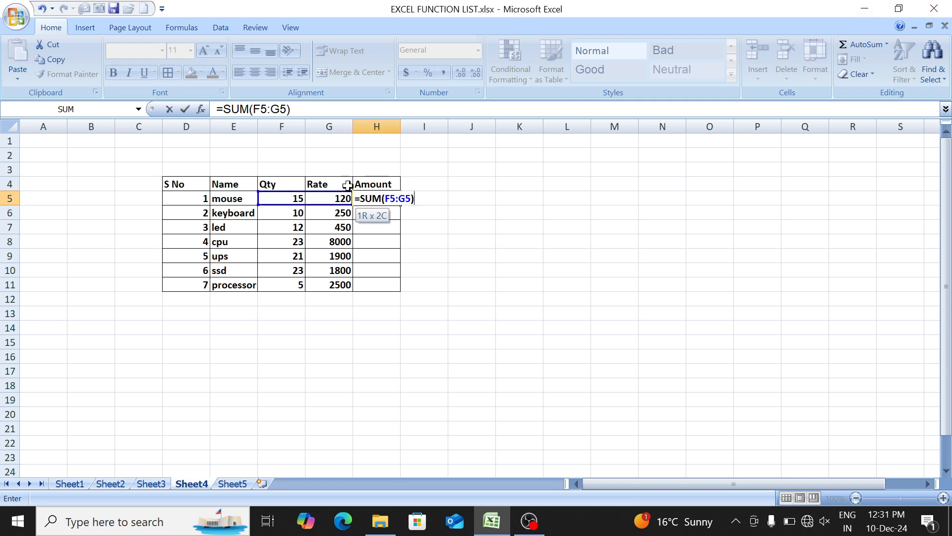
pyautogui.hotkey('ctrl', 'Return')
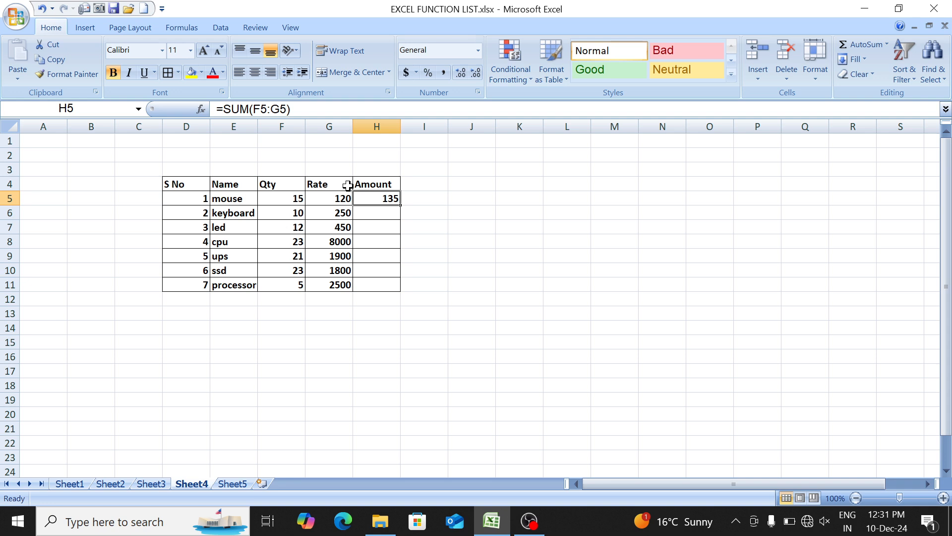
pyautogui.click(349, 192)
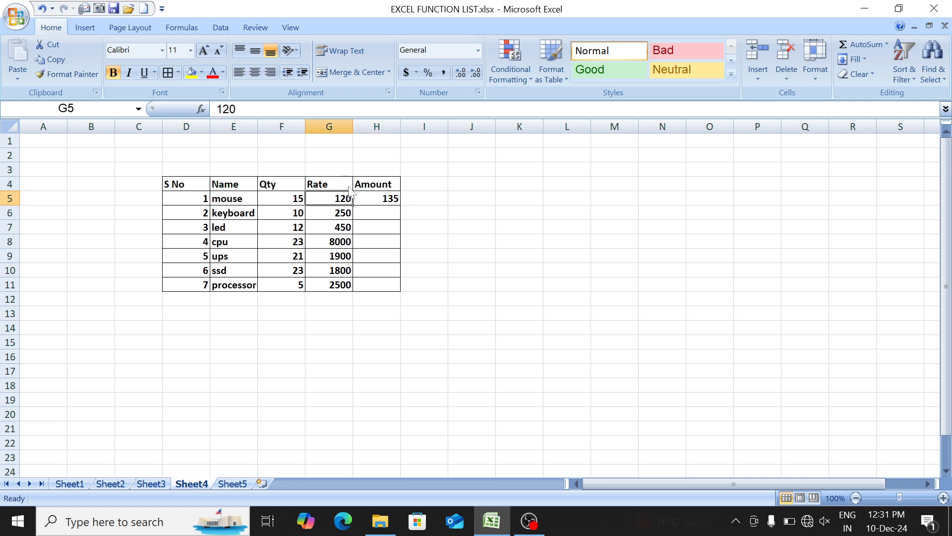
# - Replace the mouse row's Amount formula in H5 with =PRODUCT(F5:G5)
pyautogui.hotkey('shift', 'Left')
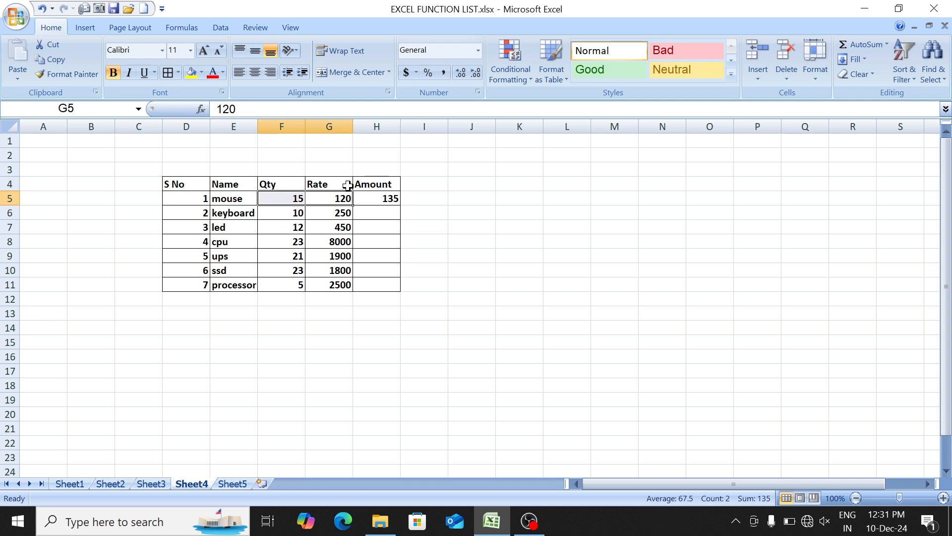
pyautogui.press('Right')
pyautogui.press('Right')
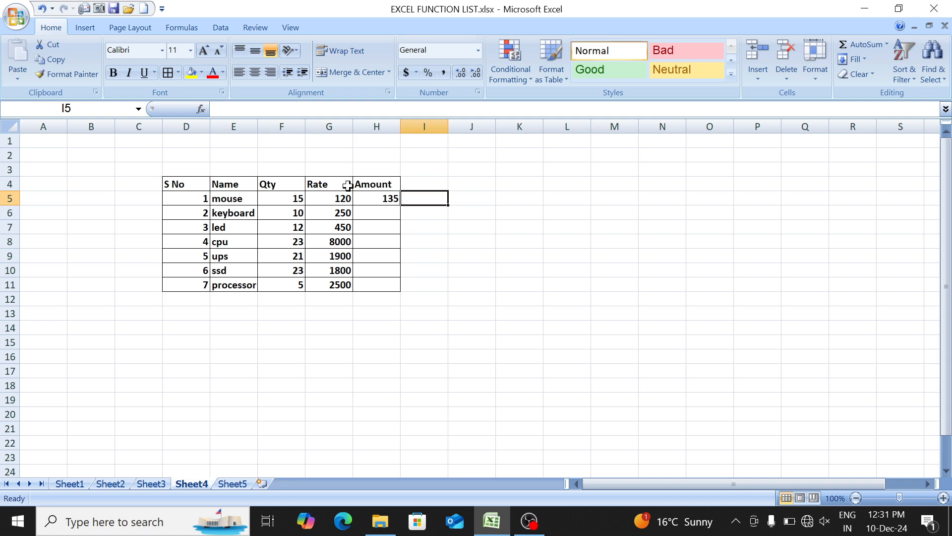
pyautogui.press('Left')
pyautogui.write('=pro')
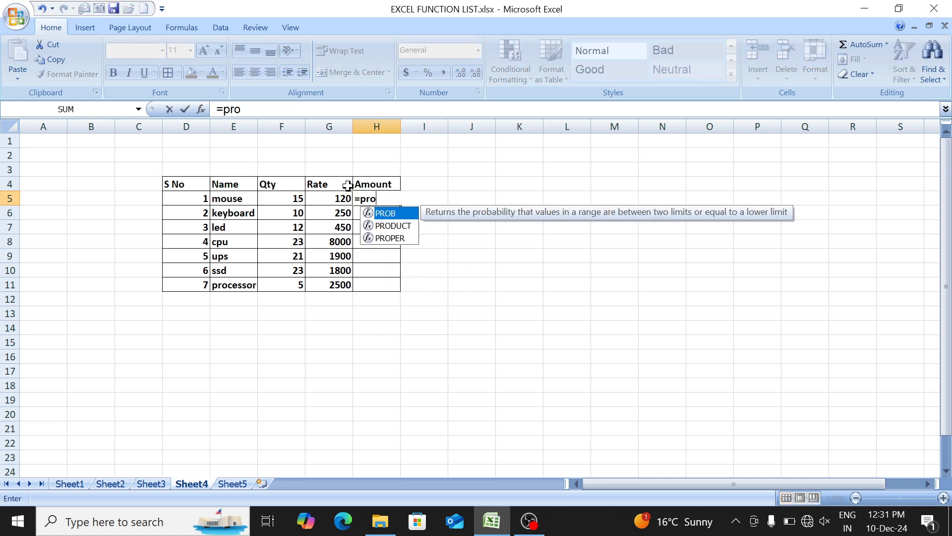
pyautogui.write('d')
pyautogui.press('Tab')
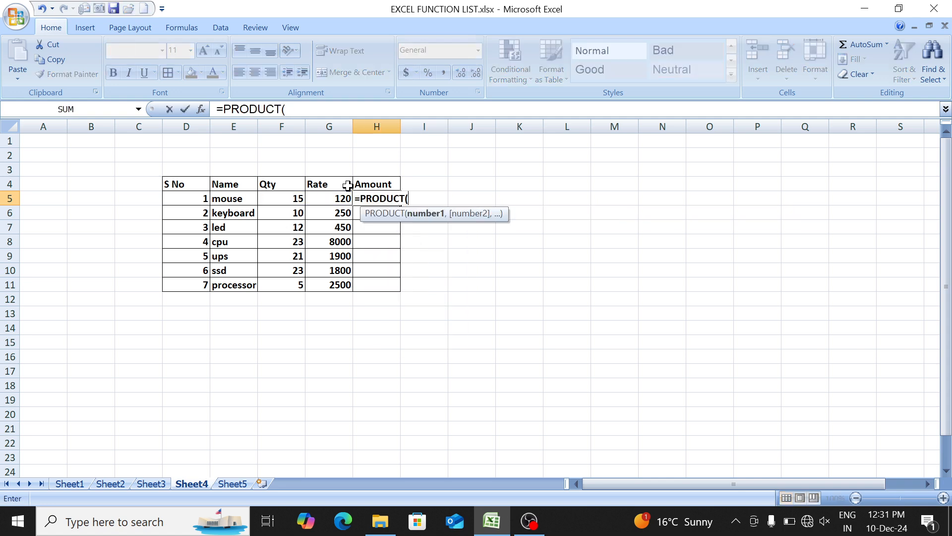
pyautogui.moveTo(273, 198); pyautogui.dragTo(309, 199)
pyautogui.write(')')
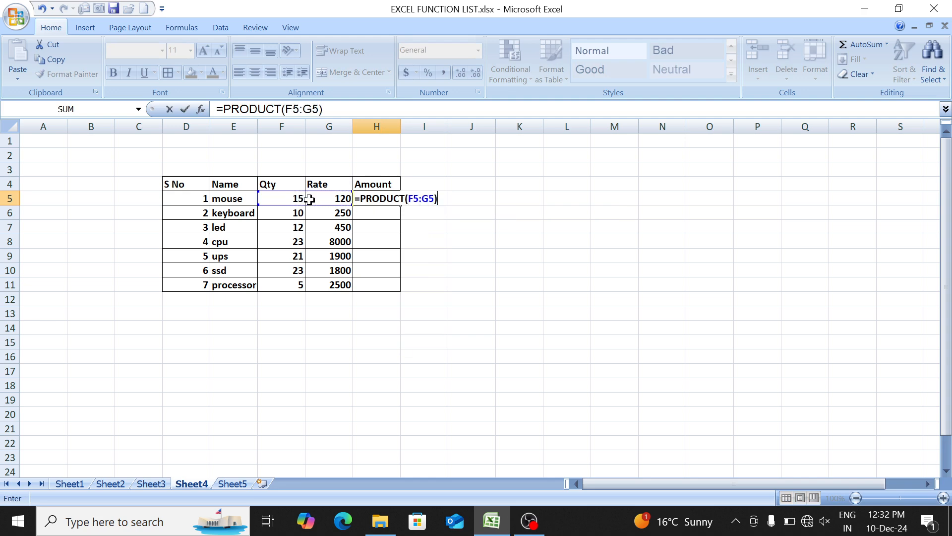
pyautogui.hotkey('ctrl', 'Return')
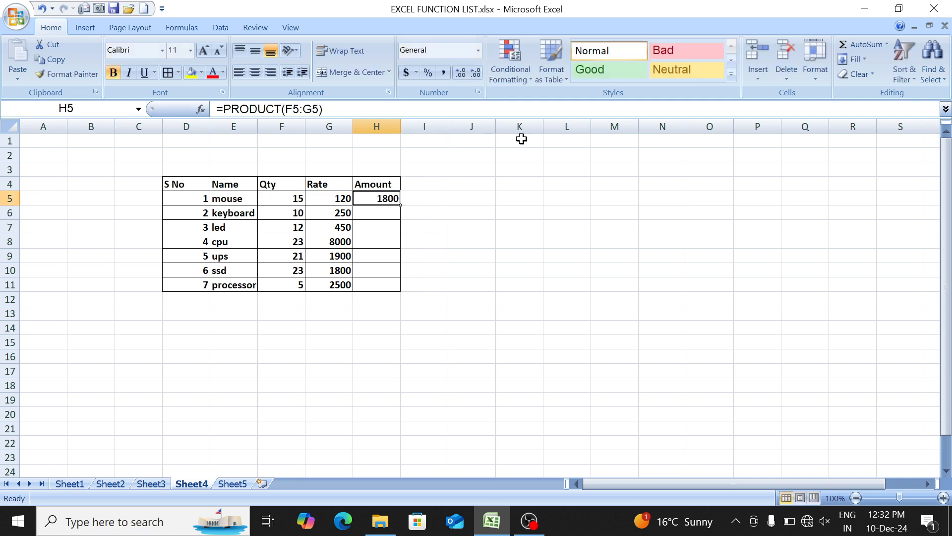
# - Fill the PRODUCT formula from H5 down the Amount column to H11
pyautogui.hotkey('shift', 'Down')
pyautogui.hotkey('shift', 'Down')
pyautogui.hotkey('shift', 'Down')
pyautogui.hotkey('shift', 'Down')
pyautogui.hotkey('shift', 'Down')
pyautogui.hotkey('shift', 'Down')
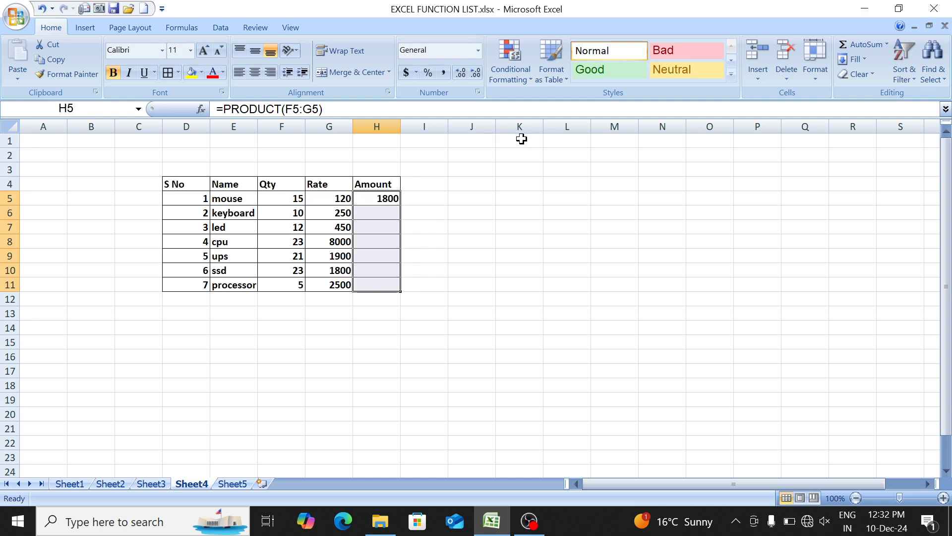
pyautogui.hotkey('ctrl', 'd')
# - Examine the PRODUCT formulas in the Amount column and the Qty and Rate cells they refer to
pyautogui.press('Down')
pyautogui.press('F2')
pyautogui.press('Return')
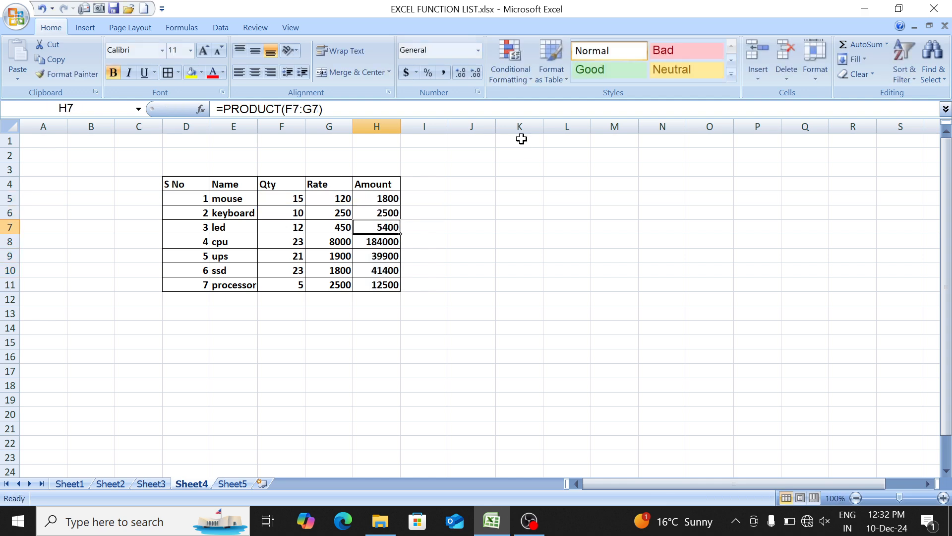
pyautogui.press('F2')
pyautogui.press('Return')
pyautogui.press('Left')
pyautogui.press('Left')
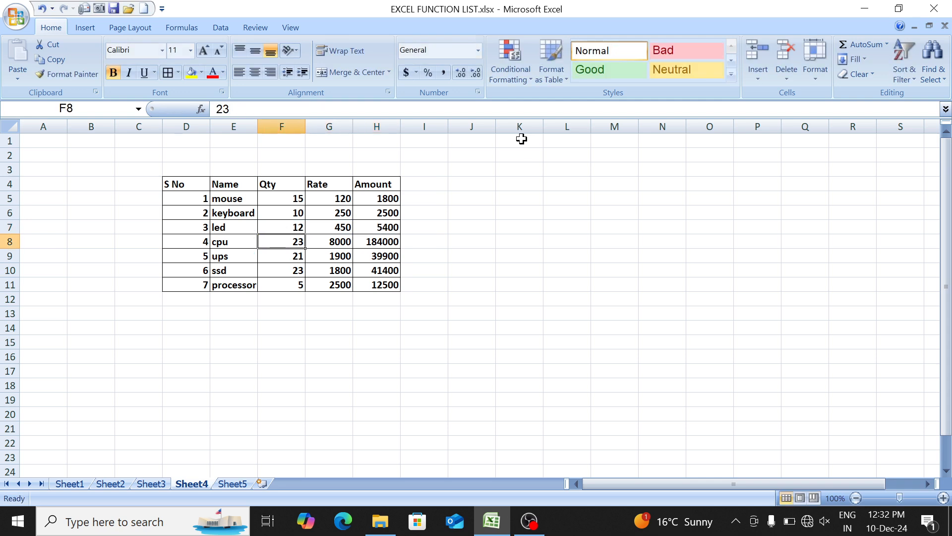
pyautogui.press('Left')
pyautogui.press('Right')
pyautogui.press('Right')
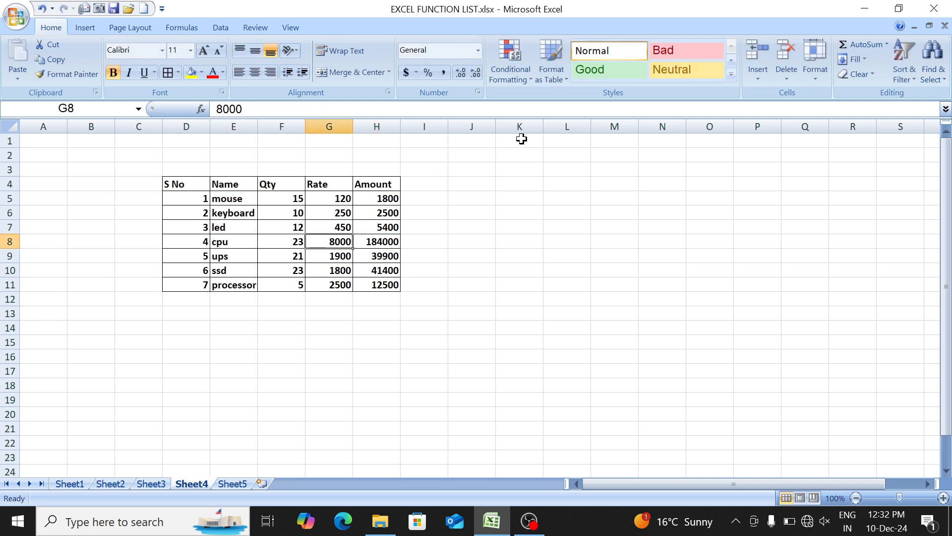
pyautogui.press('Left')
pyautogui.press('Right')
pyautogui.press('Right')
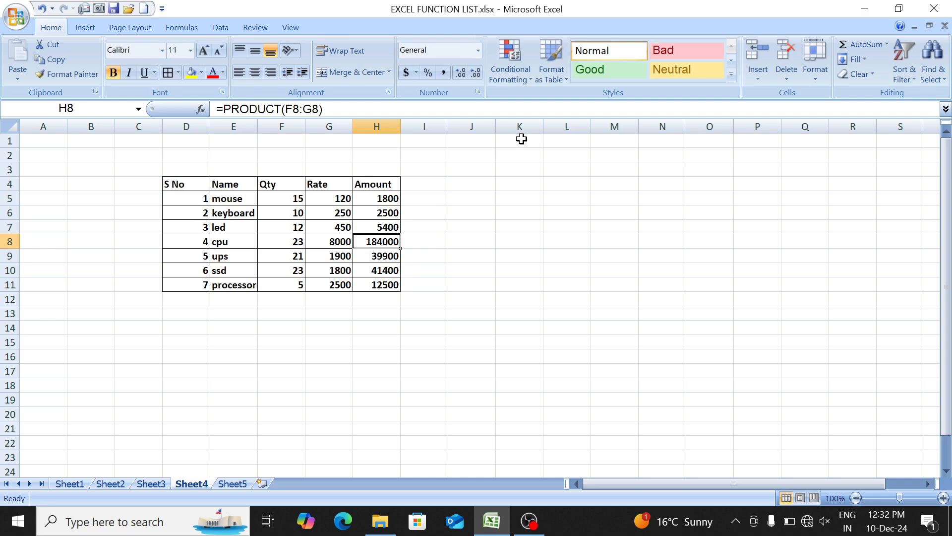
pyautogui.press('Up')
pyautogui.press('Up')
pyautogui.press('Up')
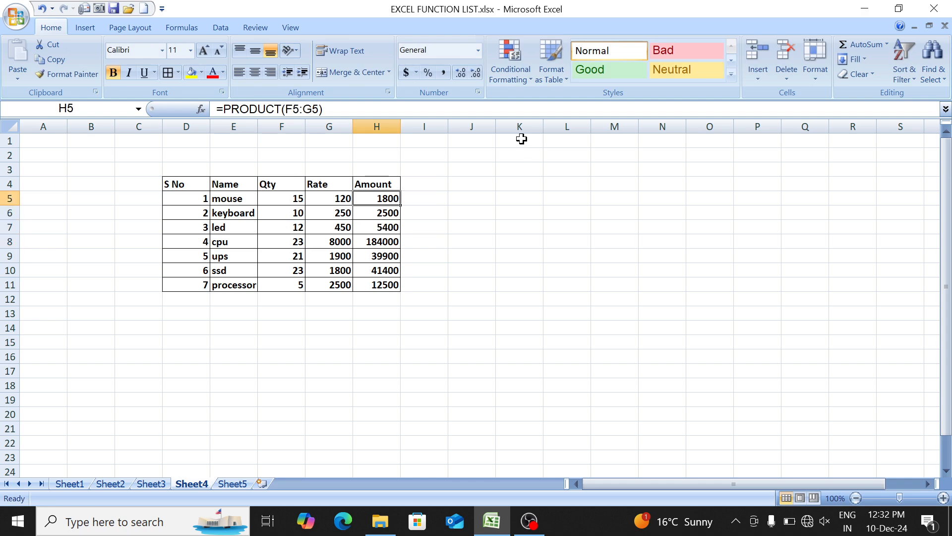
pyautogui.press('F2')
pyautogui.press('Return')
pyautogui.press('Return')
pyautogui.press('F2')
pyautogui.press('Return')
pyautogui.press('Return')
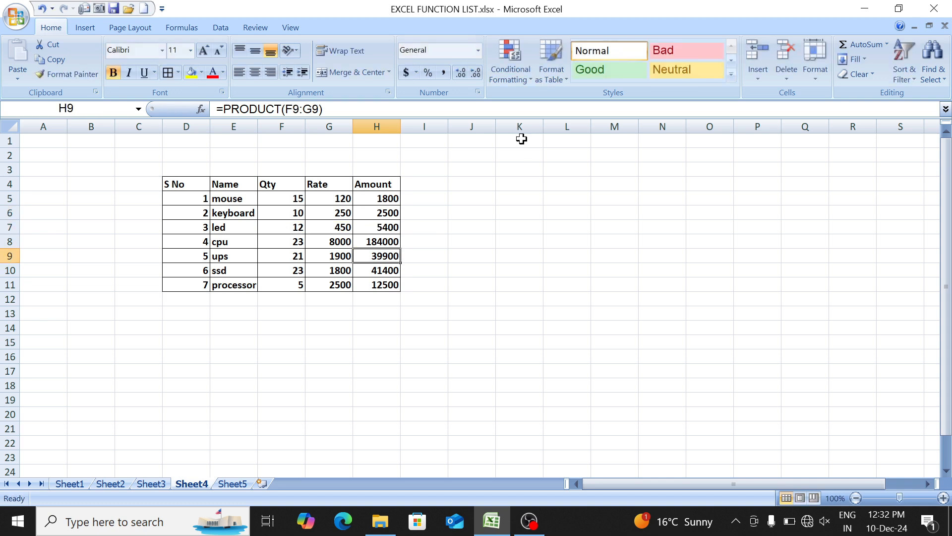
pyautogui.press('F2')
pyautogui.press('Return')
pyautogui.press('Return')
pyautogui.press('Return')
pyautogui.press('Return')
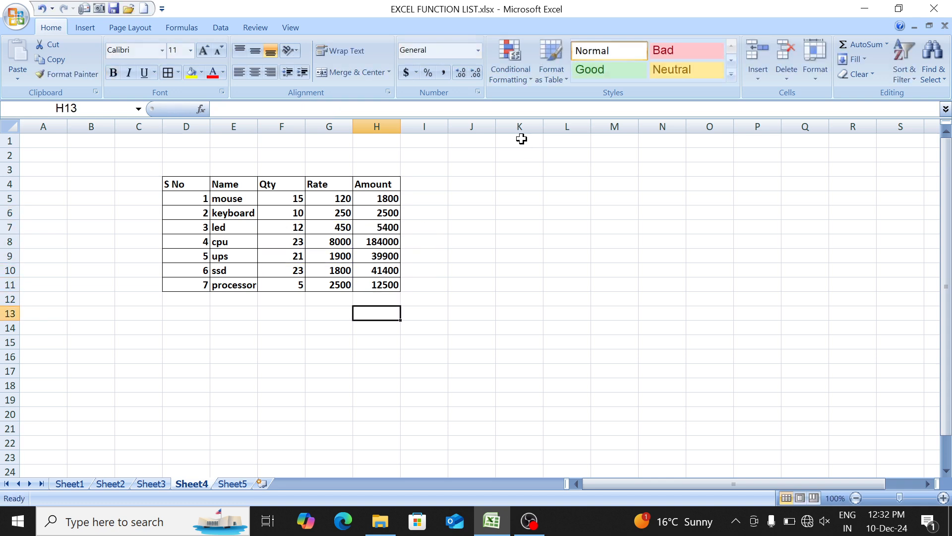
# - Total the Amount column in H13 with =SUM(H5:H11) and make the total's font red
pyautogui.write('=sum')
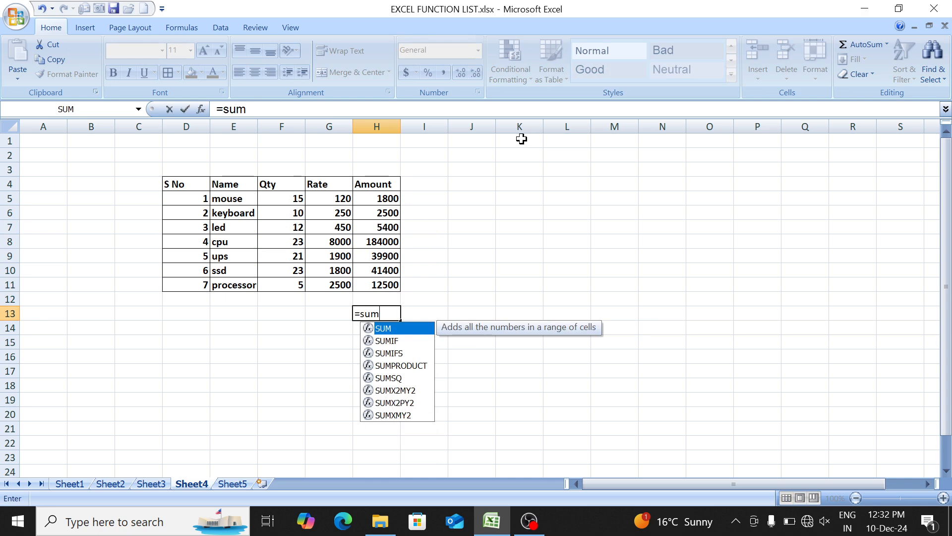
pyautogui.press('Tab')
pyautogui.press('Up')
pyautogui.press('Up')
pyautogui.hotkey('ctrl', 'Up')
pyautogui.press('Down')
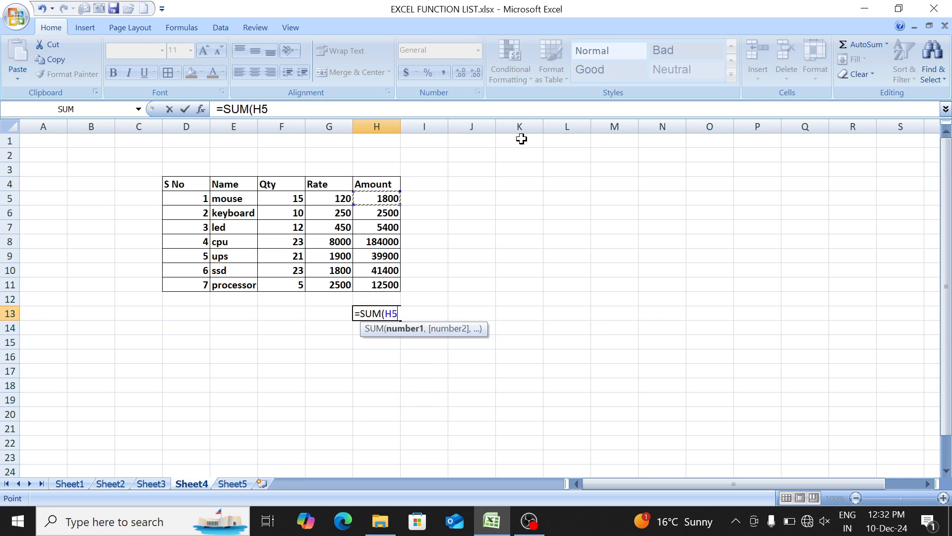
pyautogui.hotkey('ctrl', 'shift', 'Down')
pyautogui.write(')')
pyautogui.press('Return')
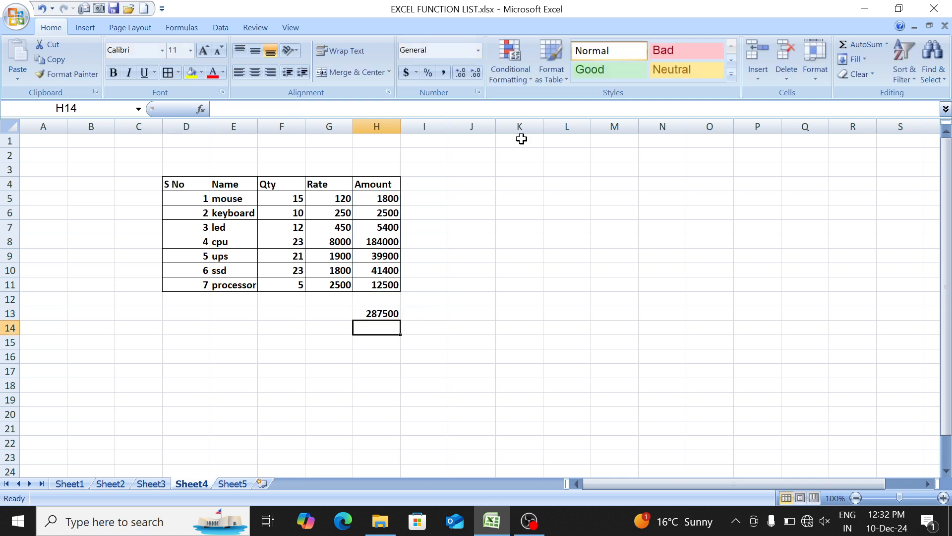
pyautogui.click(387, 313)
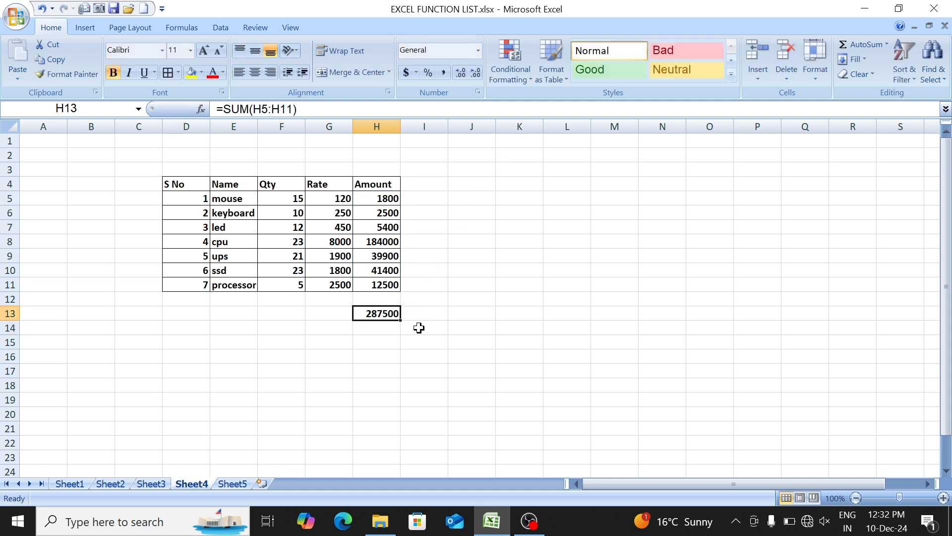
pyautogui.click(213, 73)
# - Enter the formula =SUMPRODUCT(F5:F11,G5:G11) in cell F15 below the table
pyautogui.press('Left')
pyautogui.press('Down')
pyautogui.press('Down')
pyautogui.press('Left')
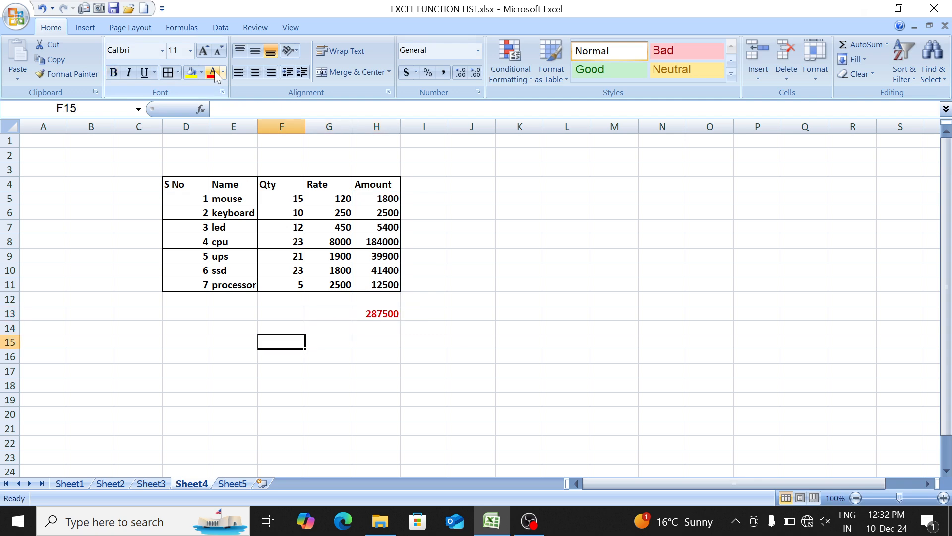
pyautogui.press('Down')
pyautogui.press('Left')
pyautogui.press('Up')
pyautogui.press('Right')
pyautogui.write('=sum')
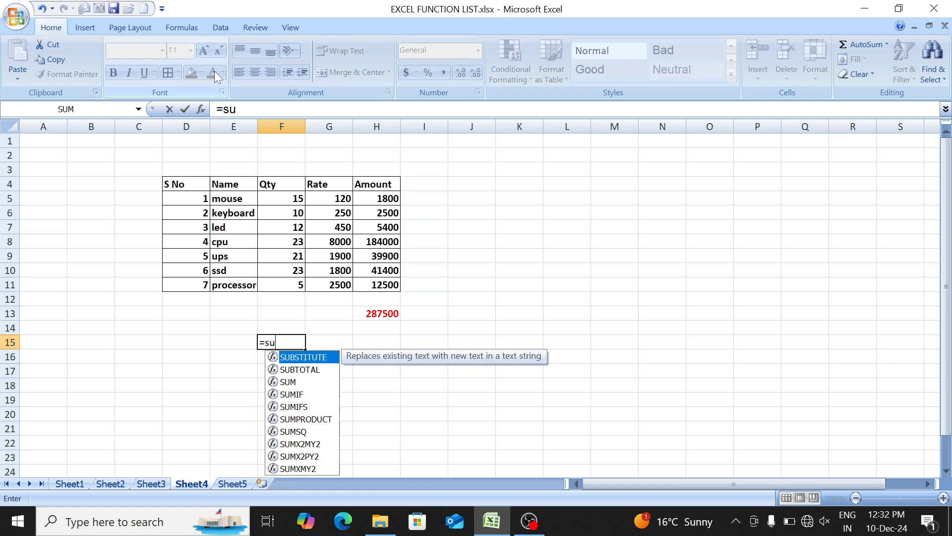
pyautogui.press('Down')
pyautogui.press('Down')
pyautogui.press('Down')
pyautogui.press('Tab')
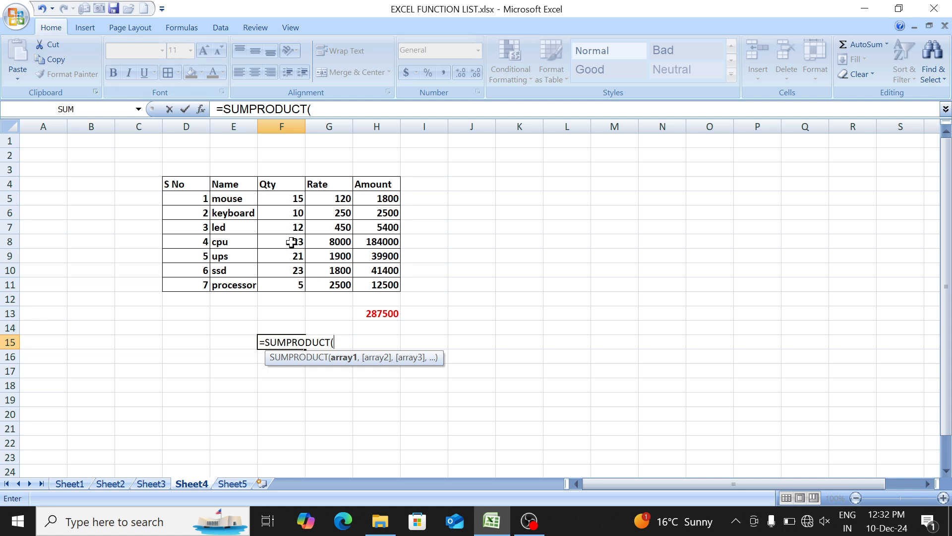
pyautogui.moveTo(273, 198); pyautogui.dragTo(283, 285)
pyautogui.write(',')
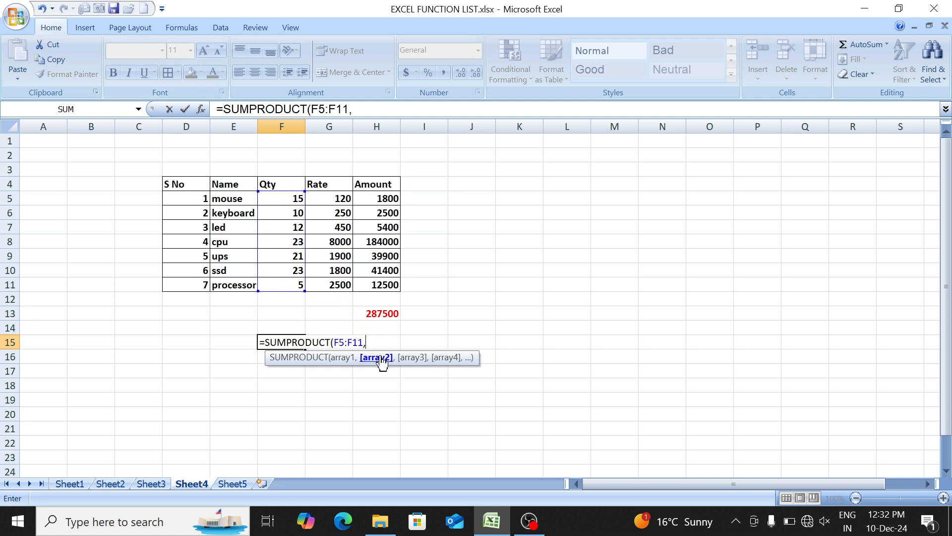
pyautogui.moveTo(323, 195); pyautogui.dragTo(332, 283)
pyautogui.write(')')
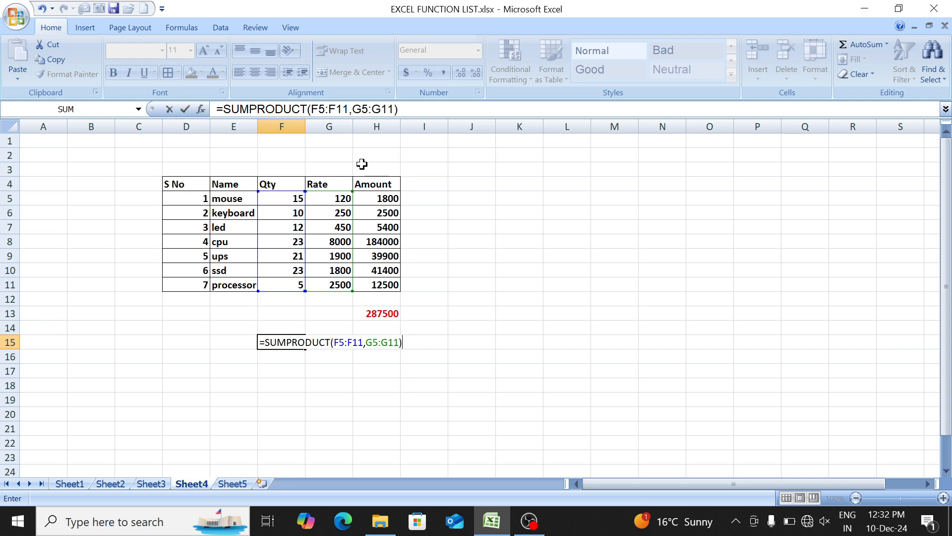
pyautogui.press('Return')
pyautogui.press('Up')
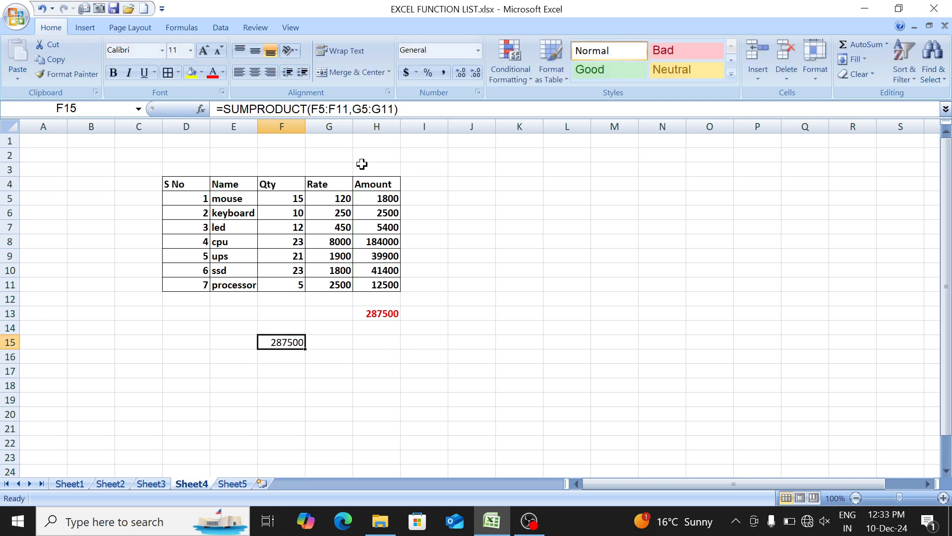
# - Compare the Amount column's PRODUCT formulas and the SUM total in H13 with the SUMPRODUCT formula in F15
pyautogui.click(381, 198)
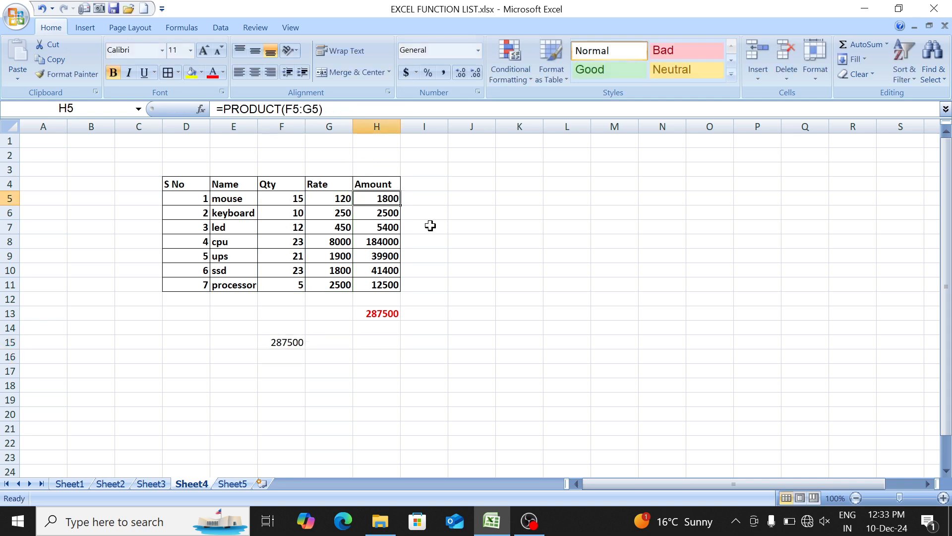
pyautogui.press('F2')
pyautogui.press('Return')
pyautogui.press('Return')
pyautogui.press('Return')
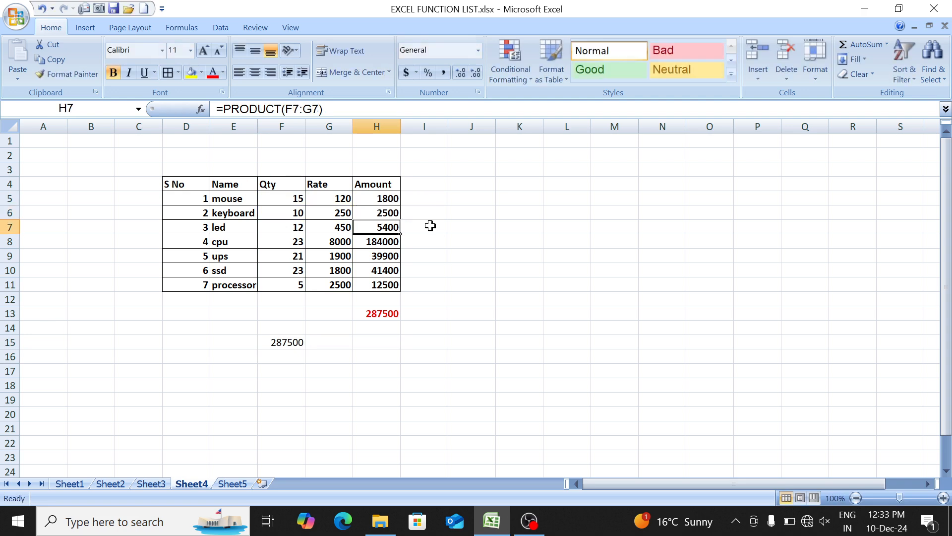
pyautogui.press('F2')
pyautogui.press('Return')
pyautogui.press('Return')
pyautogui.press('Return')
pyautogui.press('Return')
pyautogui.press('Return')
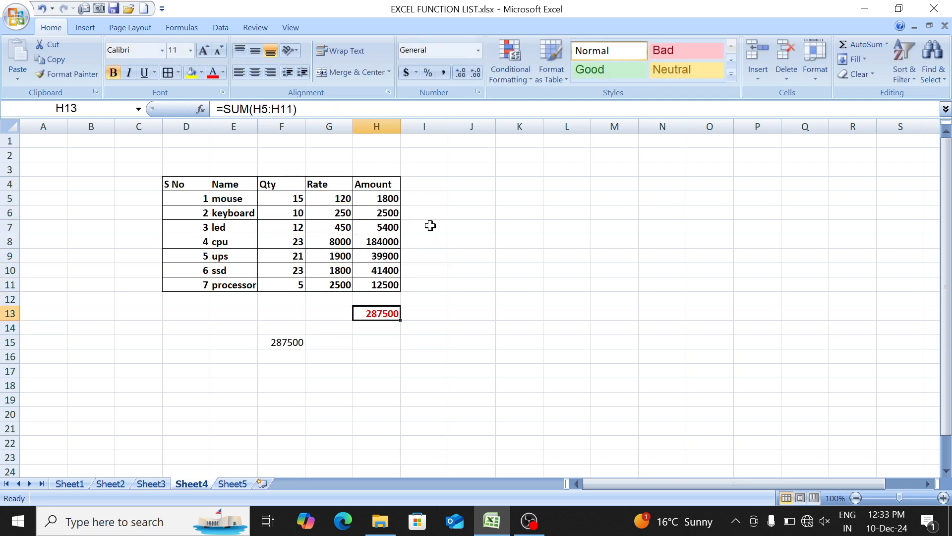
pyautogui.press('F2')
pyautogui.press('Return')
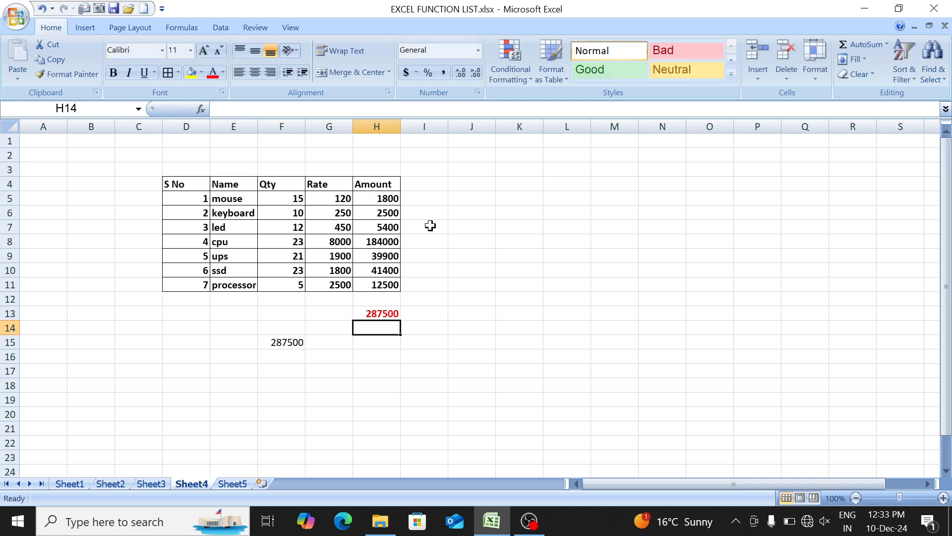
pyautogui.press('Left')
pyautogui.press('Left')
pyautogui.press('Down')
pyautogui.press('F2')
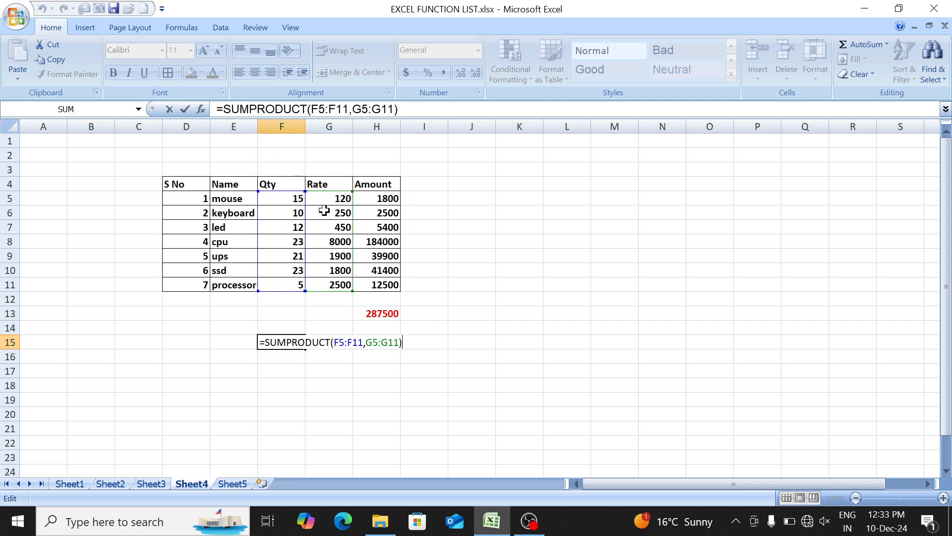
pyautogui.press('Return')
# - Enter the column header Q1 in cell N4, on the same row as the existing table's headers
pyautogui.press('Up')
pyautogui.press('Up')
pyautogui.press('Up')
pyautogui.press('Up')
pyautogui.press('Up')
pyautogui.press('Up')
pyautogui.press('Up')
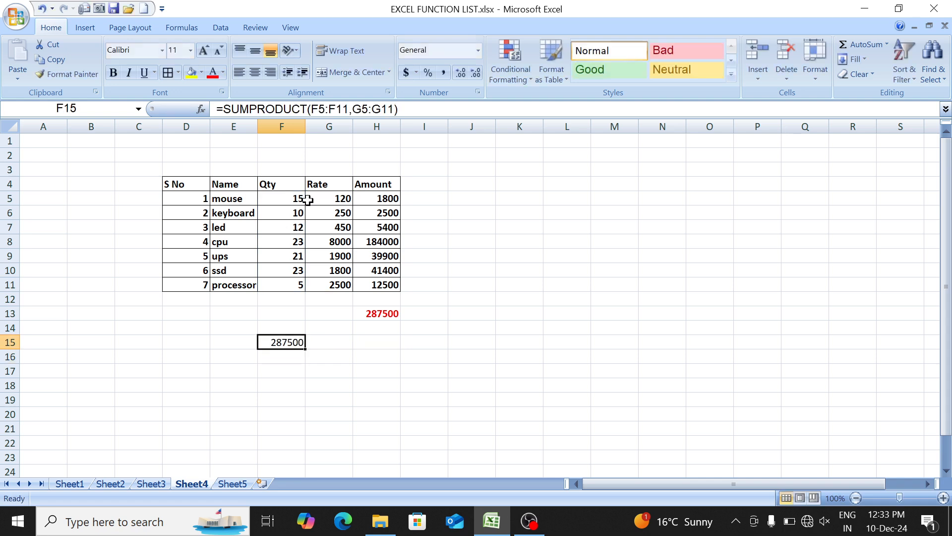
pyautogui.press('Up')
pyautogui.press('Up')
pyautogui.press('Up')
pyautogui.press('Up')
pyautogui.press('Up')
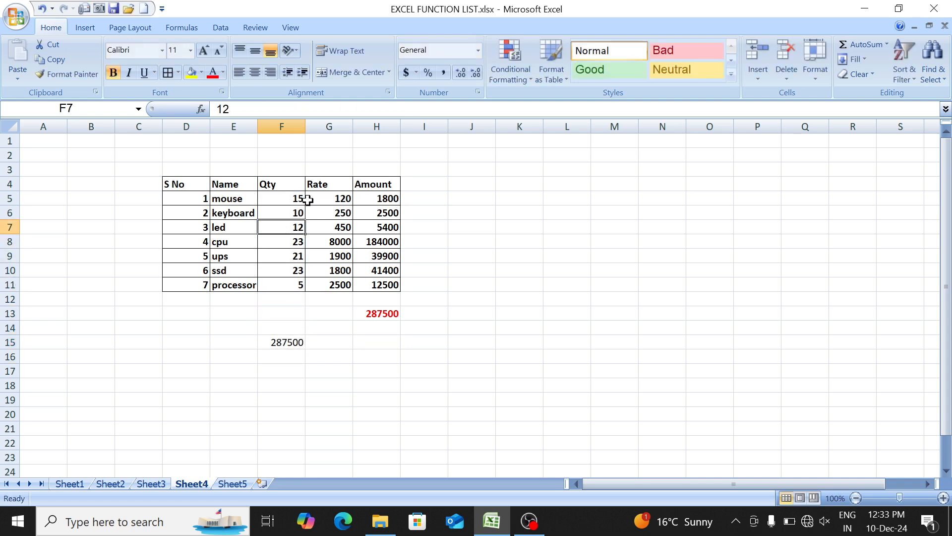
pyautogui.press('Right')
pyautogui.press('Right')
pyautogui.press('Right')
pyautogui.press('Right')
pyautogui.press('Right')
pyautogui.press('Right')
pyautogui.press('Right')
pyautogui.press('Right')
pyautogui.press('Right')
pyautogui.press('Right')
pyautogui.press('Right')
pyautogui.press('Right')
pyautogui.press('Right')
pyautogui.press('Right')
pyautogui.press('Right')
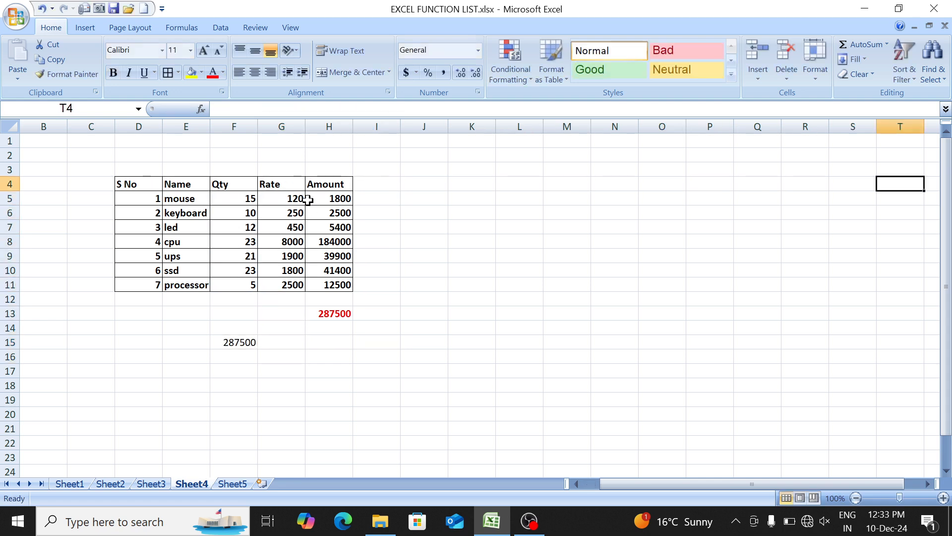
pyautogui.press('Left')
pyautogui.press('Left')
pyautogui.press('Left')
pyautogui.press('Left')
pyautogui.press('Left')
pyautogui.press('Left')
pyautogui.press('Left')
pyautogui.write('Q')
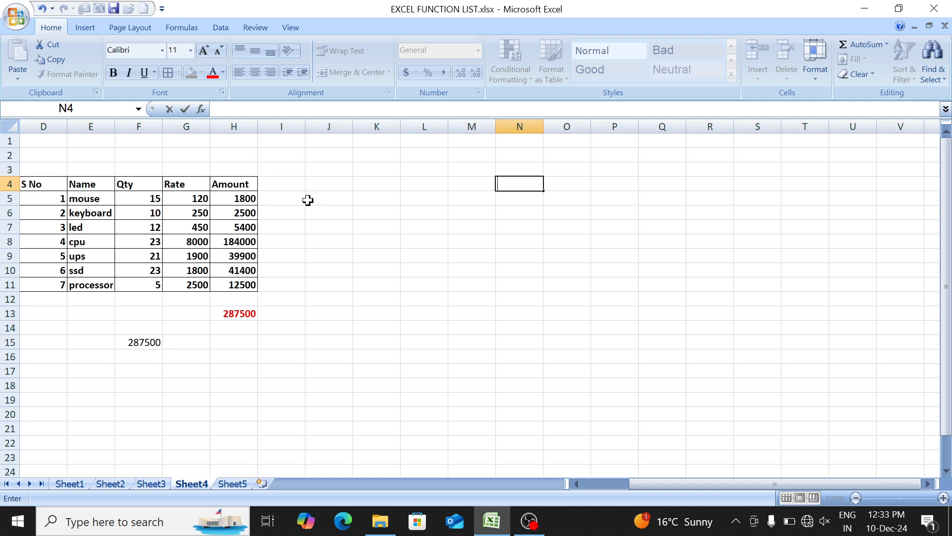
pyautogui.write('Q1')
pyautogui.press('Tab')
# - Add the column headers Q2 in O4 and Q3 in P4 beside Q1
pyautogui.write('I')
pyautogui.press('BackSpace')
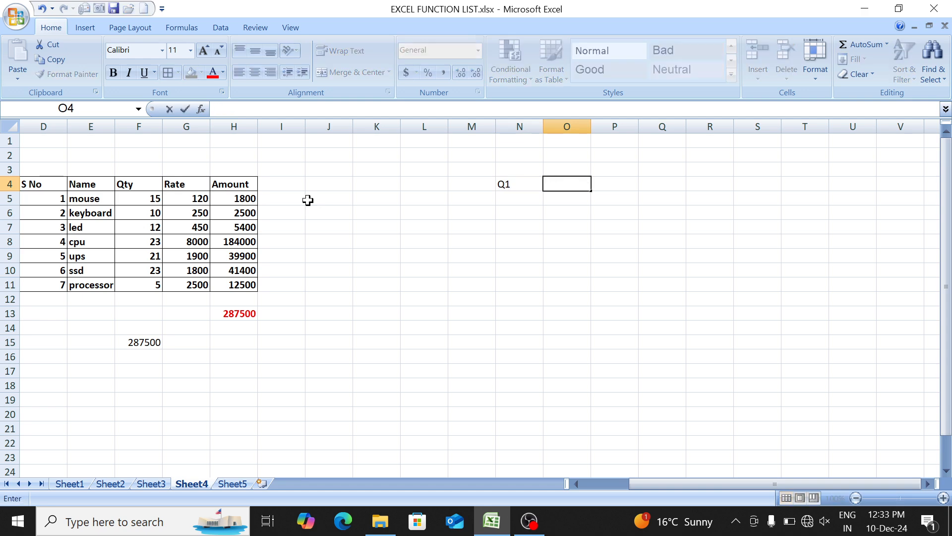
pyautogui.write('Q1')
pyautogui.press('Tab')
pyautogui.press('pagedown')
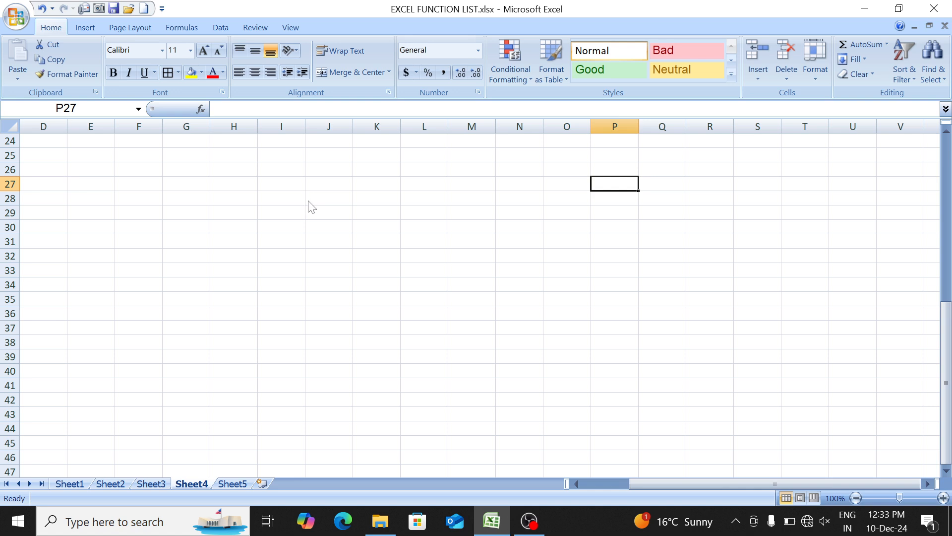
pyautogui.hotkey('ctrl', 'Home')
pyautogui.press('Right')
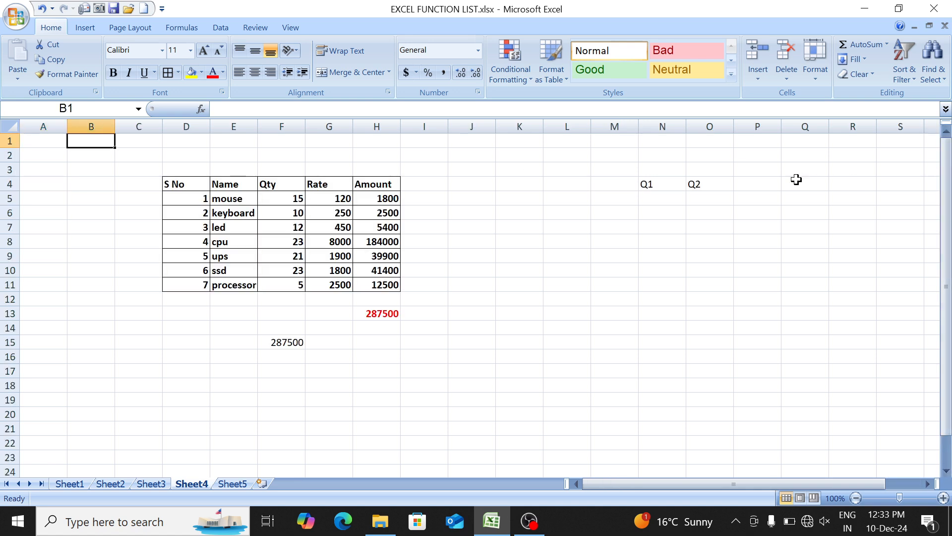
pyautogui.click(776, 180)
pyautogui.write('Q3')
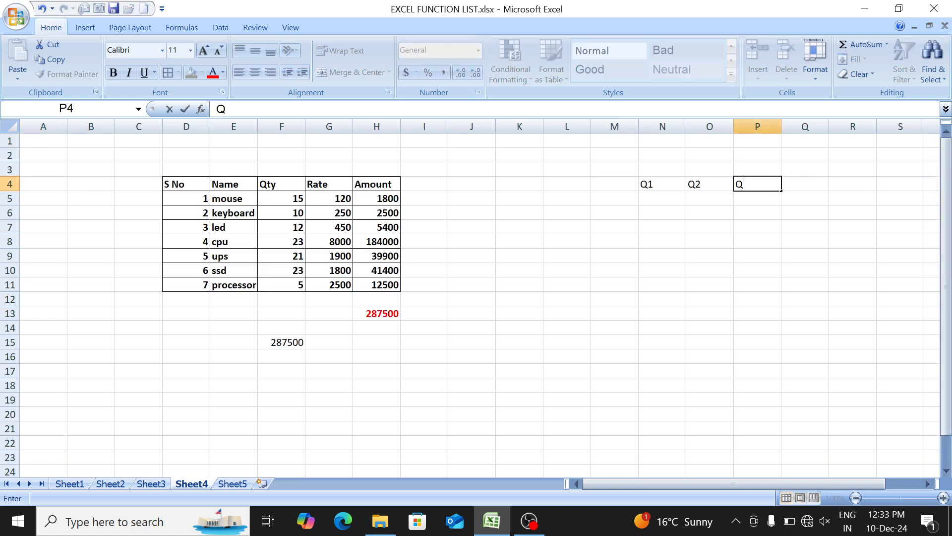
pyautogui.press('Return')
# - Enter the formula =RANDBETWEEN(1,10) in N5 under the Q1 header
pyautogui.press('Left')
pyautogui.press('Left')
pyautogui.write('=ran')
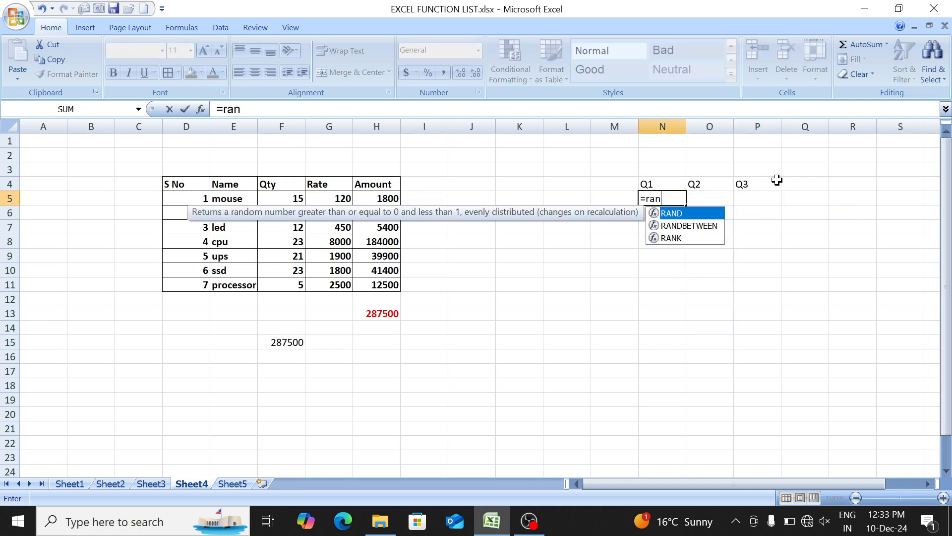
pyautogui.press('Down')
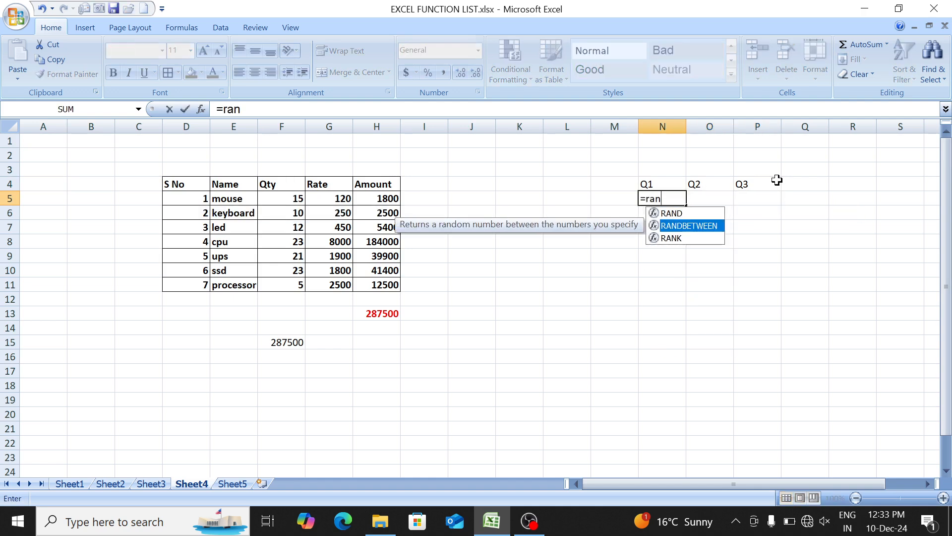
pyautogui.press('Tab')
pyautogui.write('1,10')
pyautogui.press('Return')
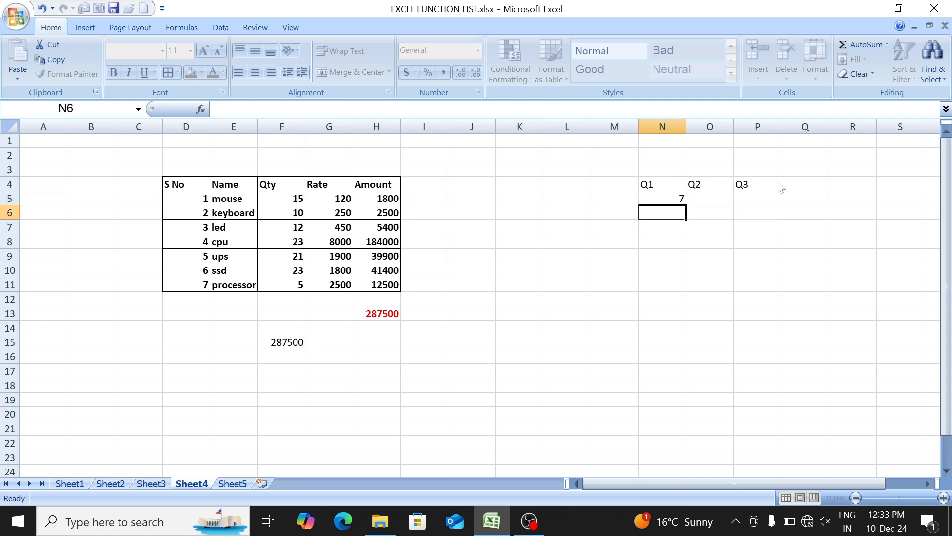
# - Fill the RANDBETWEEN formula from N5 down and across the range N5:P11
pyautogui.press('Up')
pyautogui.hotkey('shift', 'Right')
pyautogui.hotkey('shift', 'Right')
pyautogui.hotkey('shift', 'Down')
pyautogui.hotkey('shift', 'Down')
pyautogui.hotkey('shift', 'Down')
pyautogui.hotkey('shift', 'Down')
pyautogui.hotkey('shift', 'Down')
pyautogui.hotkey('shift', 'Down')
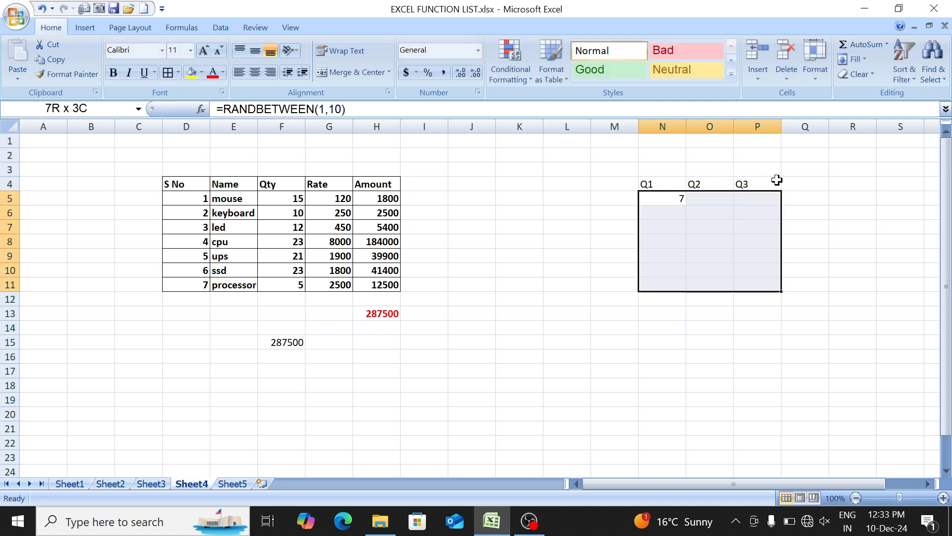
pyautogui.hotkey('ctrl', 'd')
pyautogui.hotkey('ctrl', 'r')
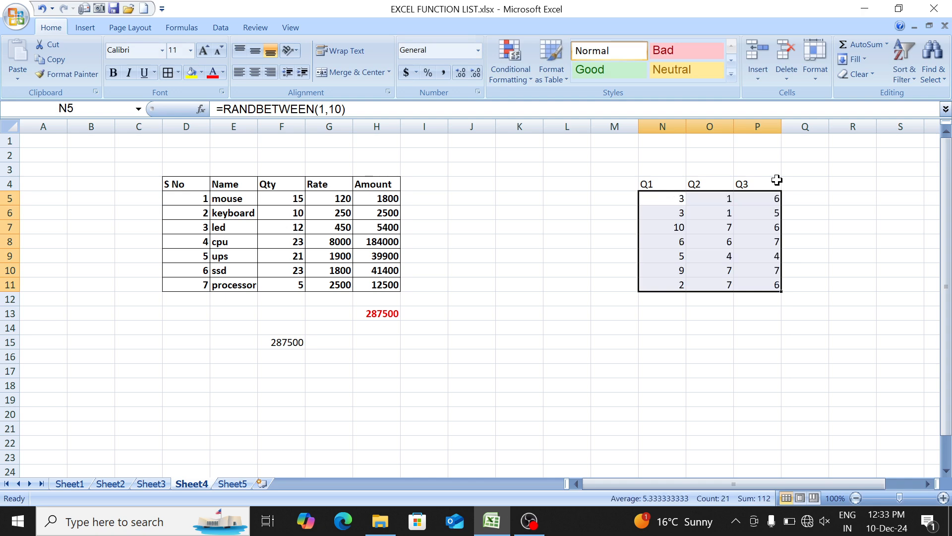
# - Replace the random formulas in N5:P11 with their fixed values
pyautogui.hotkey('ctrl', 'c')
pyautogui.hotkey('alt', 'h')
pyautogui.press('v')
pyautogui.press('v')
pyautogui.press('Down')
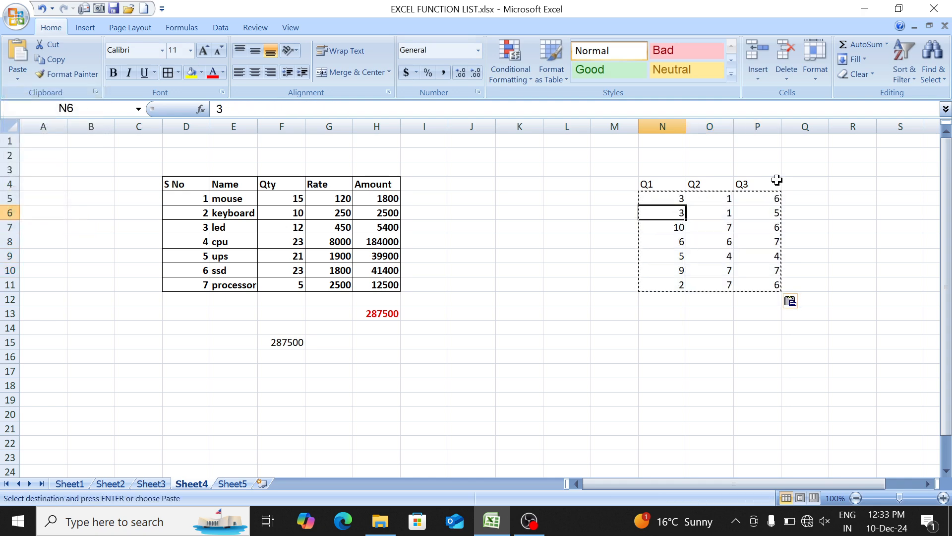
# - Set the second Q2 value, in cell O6, to 6
pyautogui.press('Right')
pyautogui.write('6')
pyautogui.press('Return')
pyautogui.press('Down')
pyautogui.press('Right')
pyautogui.press('Right')
pyautogui.press('Right')
pyautogui.press('Right')
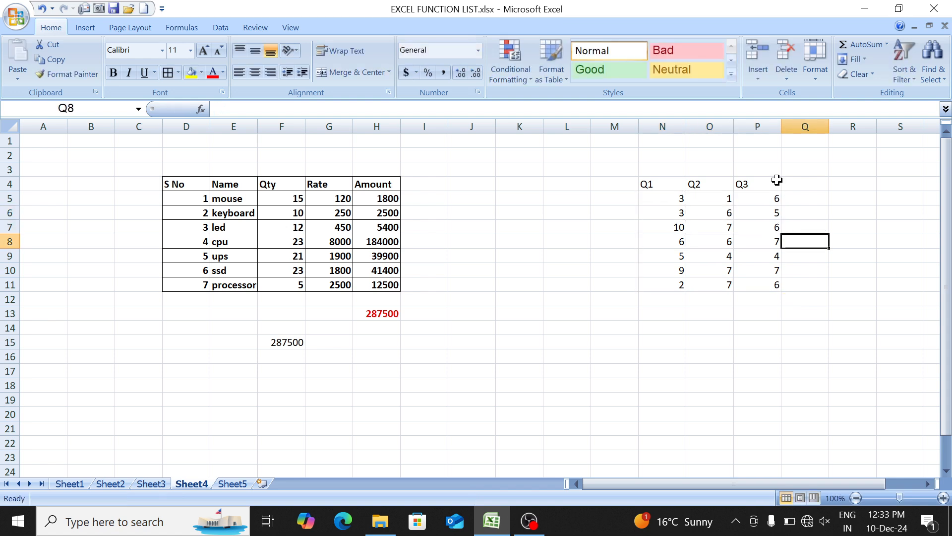
# - Format the Q1 to Q3 table N4:P11 with all borders, bold text and centred alignment
pyautogui.press('Right')
pyautogui.press('Right')
pyautogui.press('Right')
pyautogui.press('Right')
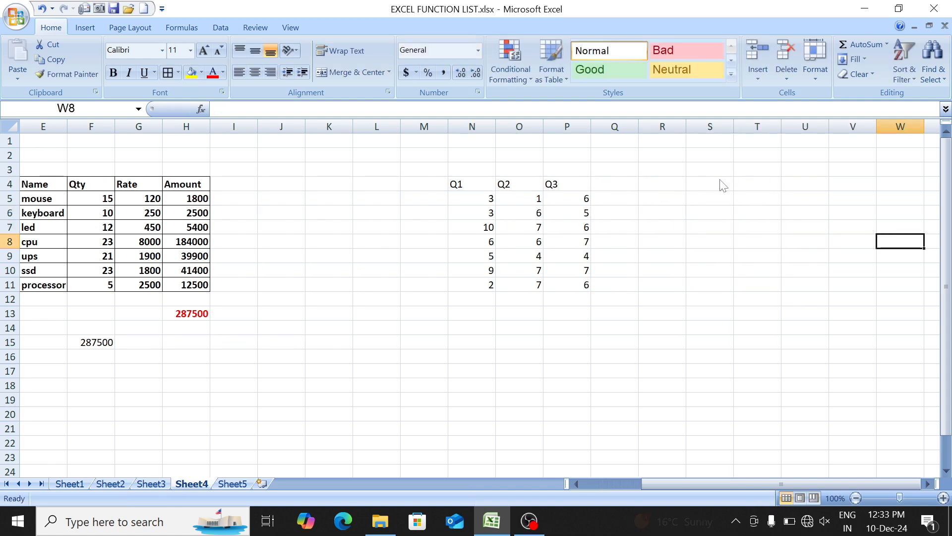
pyautogui.click(481, 183)
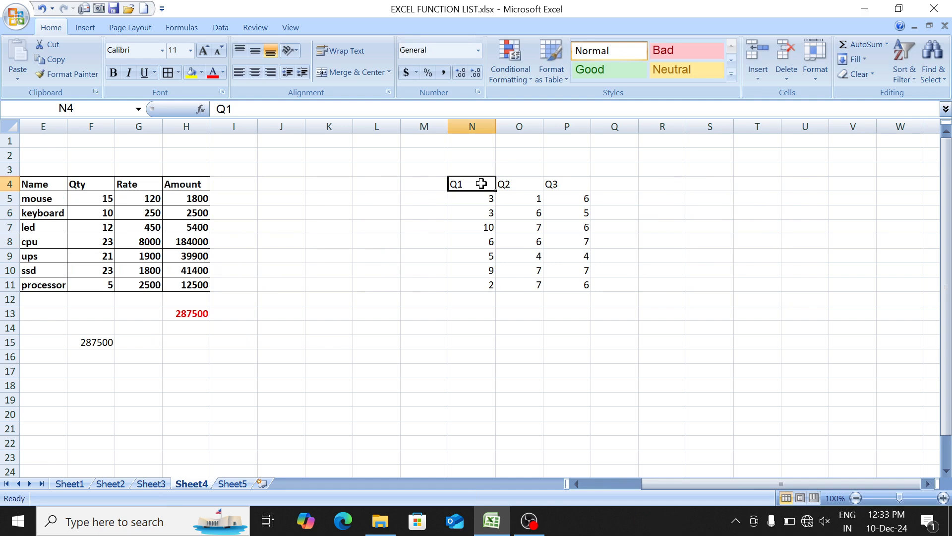
pyautogui.hotkey('ctrl', 'a')
pyautogui.press('alt')
pyautogui.press('h')
pyautogui.press('b')
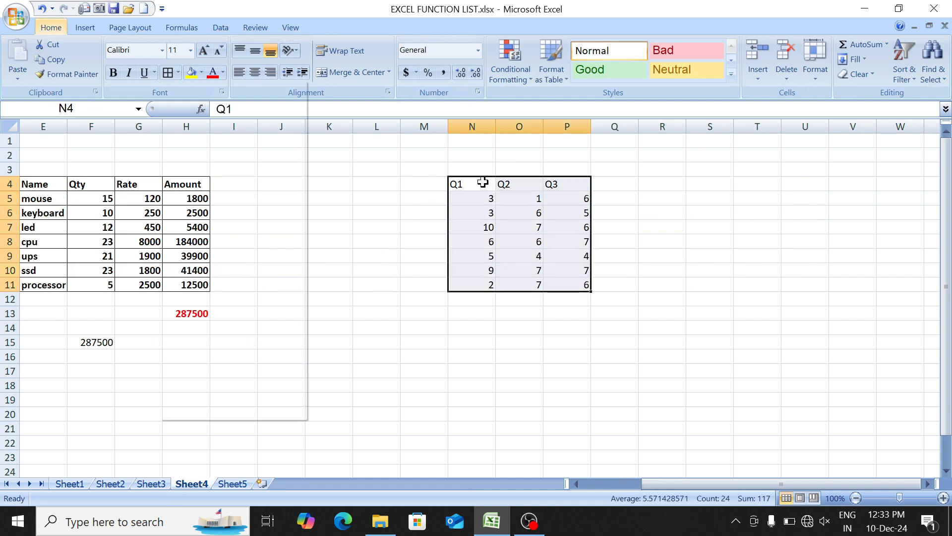
pyautogui.press('a')
pyautogui.hotkey('ctrl', 'b')
pyautogui.hotkey('alt', 'h')
pyautogui.press('a')
pyautogui.press('c')
# - Enter the header "product" in cell R4, one column away from the Q1 to Q3 table
pyautogui.press('Right')
pyautogui.press('Right')
pyautogui.press('Right')
pyautogui.press('Right')
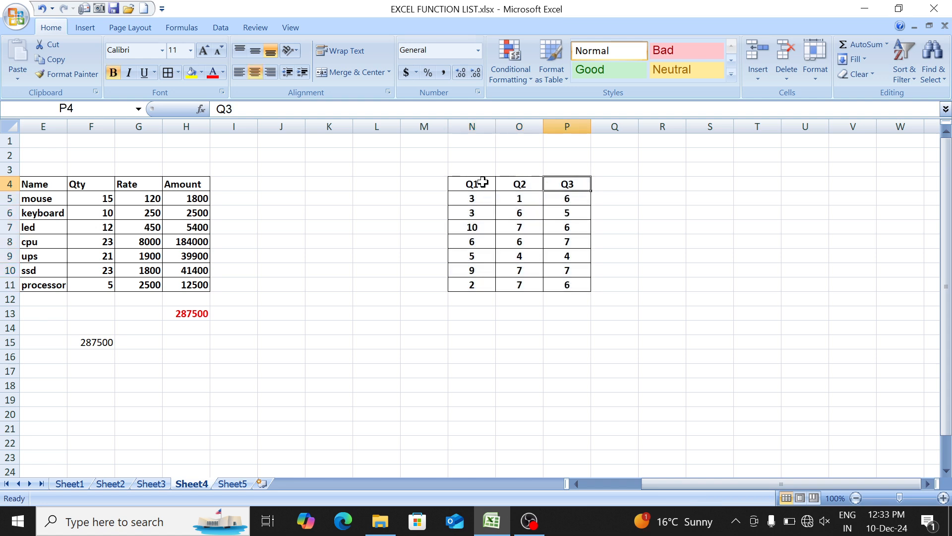
pyautogui.write('produ')
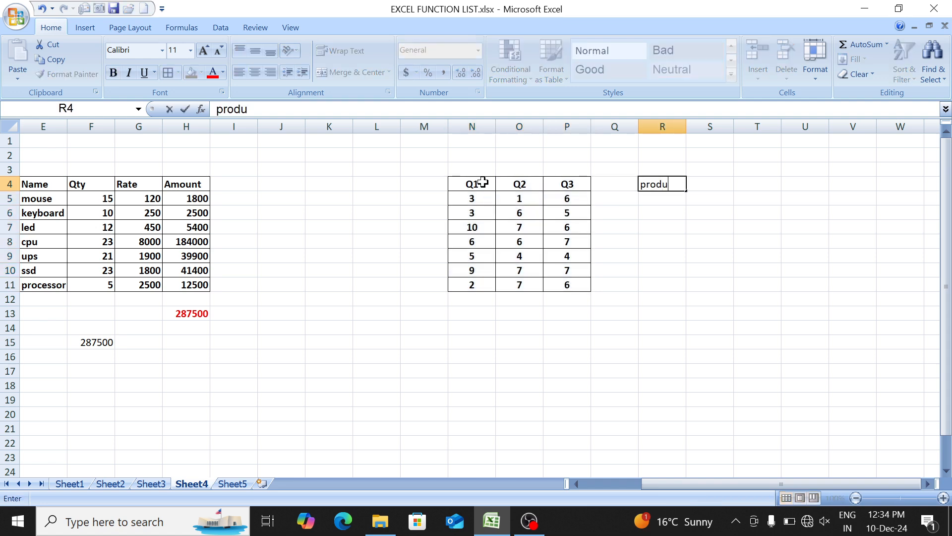
pyautogui.write('ct')
pyautogui.press('Return')
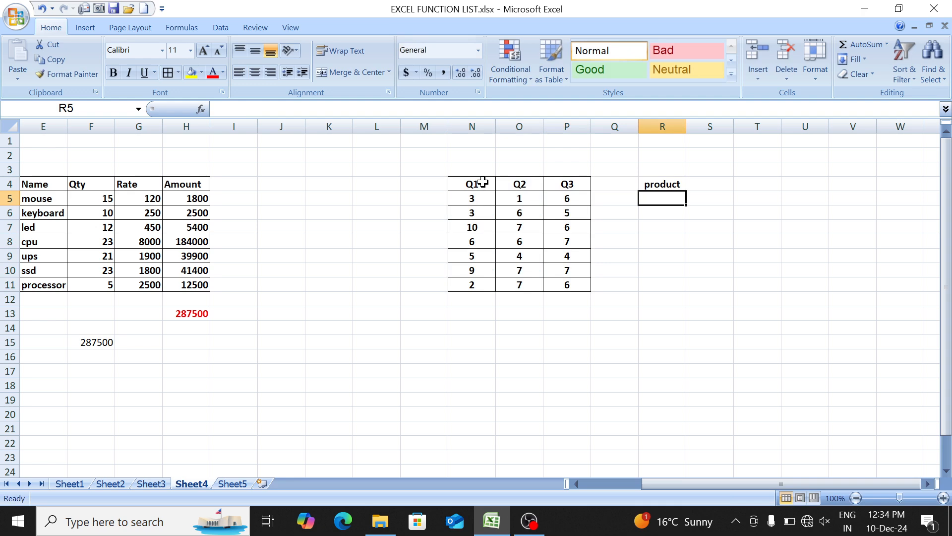
# - Enter the formula =PRODUCT(N5:P5) in R5 to multiply the first row's three values
pyautogui.write('-')
pyautogui.press('BackSpace')
pyautogui.write('=PRODUCT(')
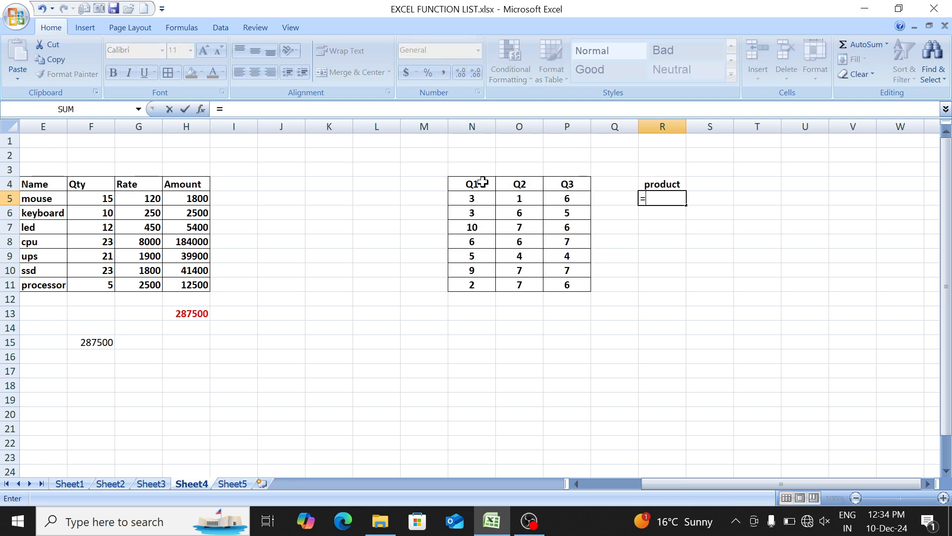
pyautogui.press('Tab')
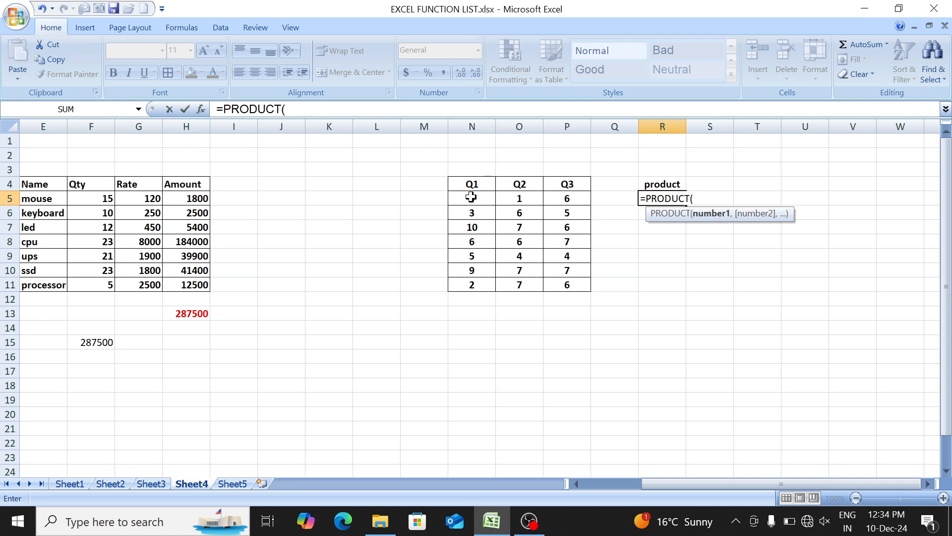
pyautogui.moveTo(471, 197); pyautogui.dragTo(559, 198)
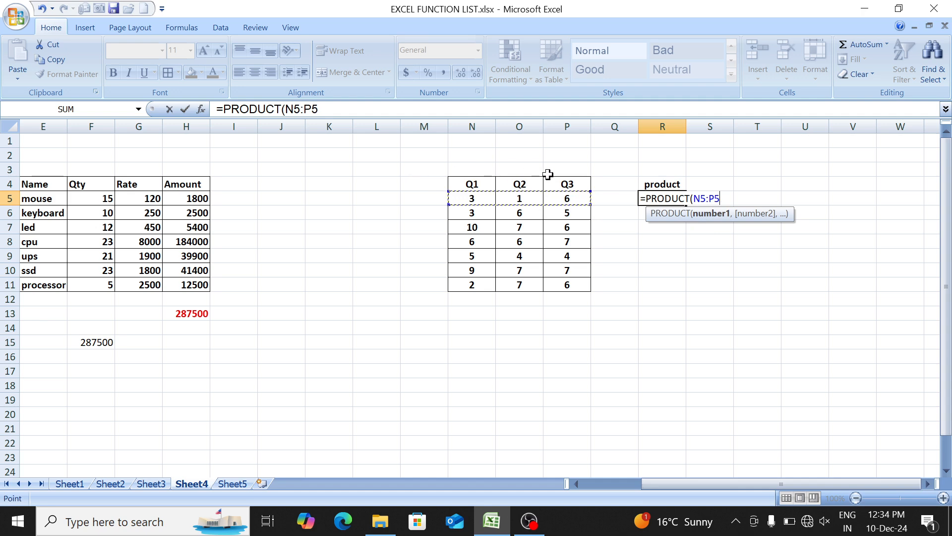
pyautogui.write(')')
pyautogui.press('Return')
# - Fill the PRODUCT formula from R5 down to R11 and check which cells the copy in R7 refers to
pyautogui.press('Up')
pyautogui.hotkey('shift', 'Down')
pyautogui.hotkey('shift', 'Down')
pyautogui.hotkey('shift', 'Down')
pyautogui.hotkey('shift', 'Down')
pyautogui.hotkey('shift', 'Down')
pyautogui.hotkey('shift', 'Down')
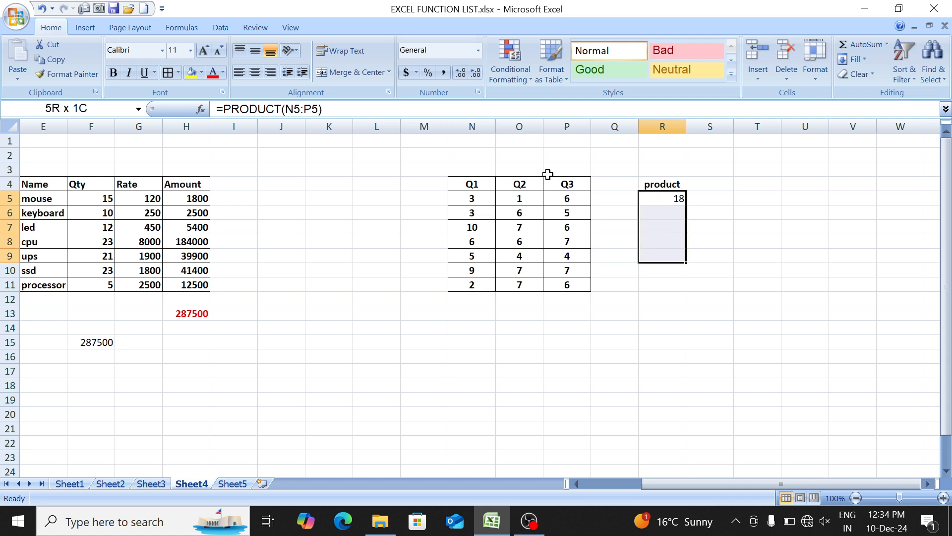
pyautogui.hotkey('ctrl', 'd')
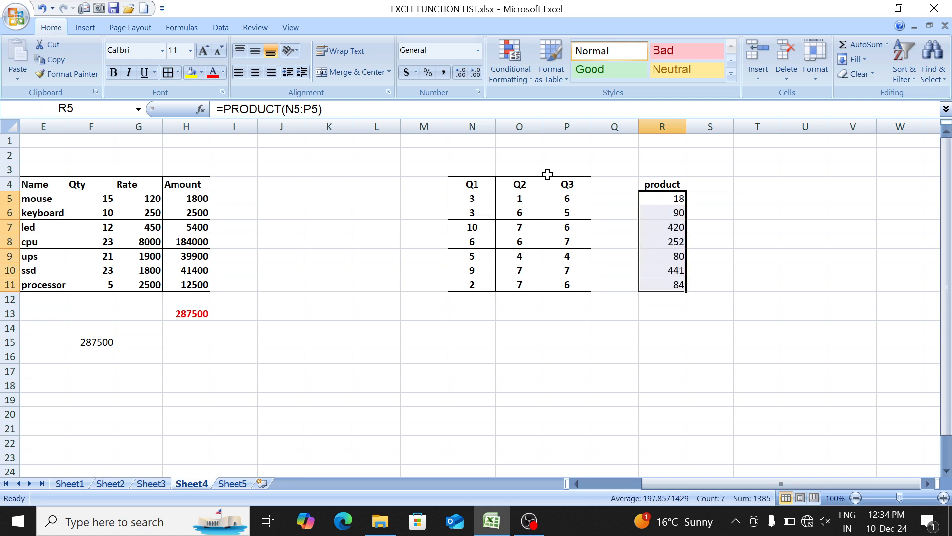
pyautogui.press('Down')
pyautogui.press('Down')
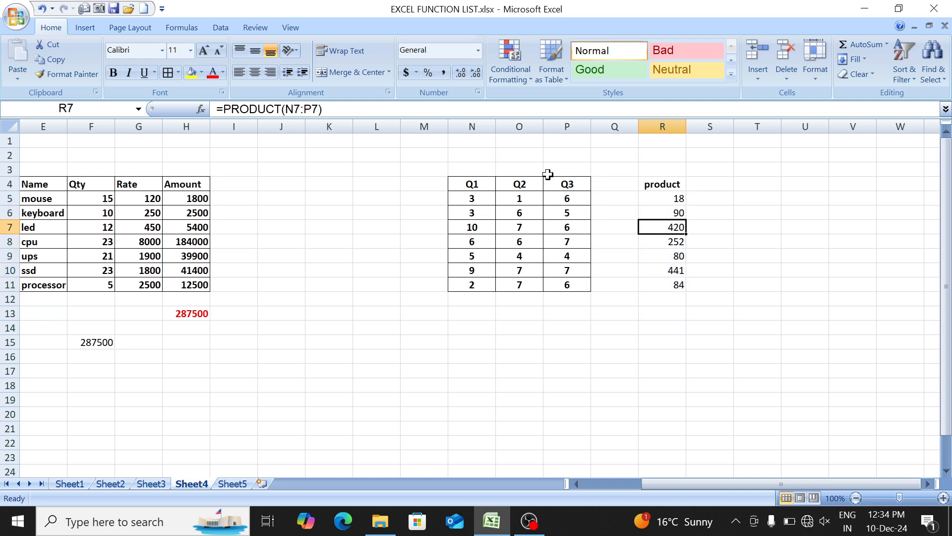
pyautogui.press('F2')
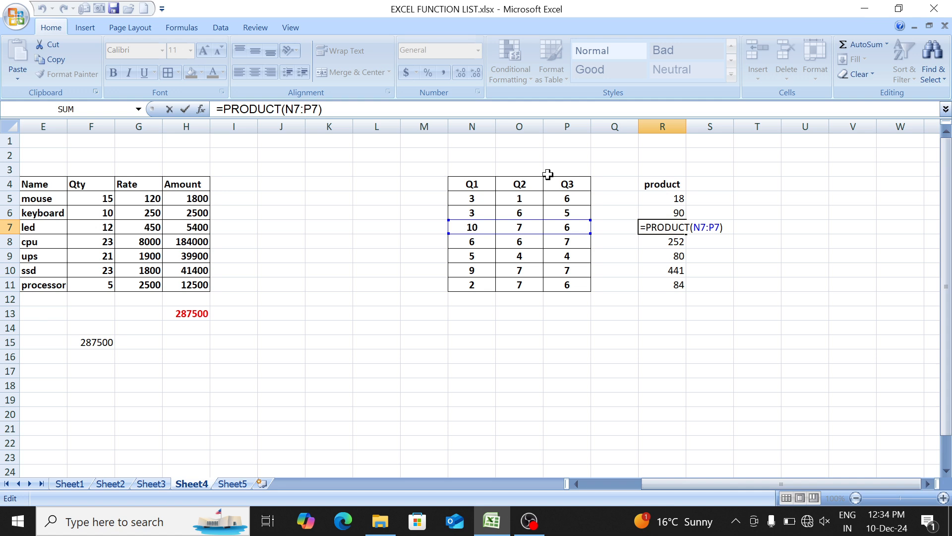
pyautogui.press('Return')
# - Total the product column in R13 with =SUM(R5:R11)
pyautogui.press('Down')
pyautogui.press('Down')
pyautogui.press('Down')
pyautogui.press('Down')
pyautogui.press('Down')
pyautogui.write('=SUM(')
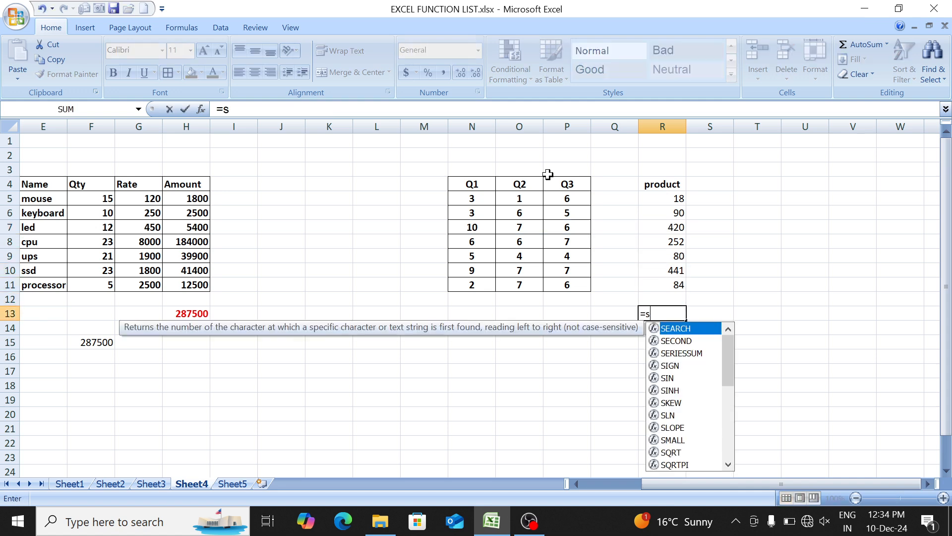
pyautogui.hotkey('ctrl', 'Up')
pyautogui.hotkey('ctrl', 'Up')
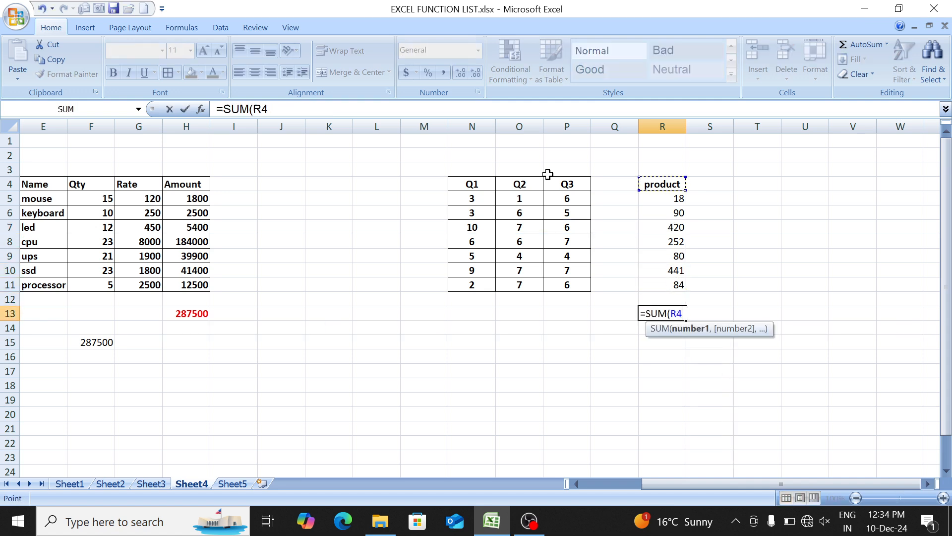
pyautogui.press('Down')
pyautogui.hotkey('ctrl', 'shift', 'Down')
pyautogui.write(')')
pyautogui.press('Return')
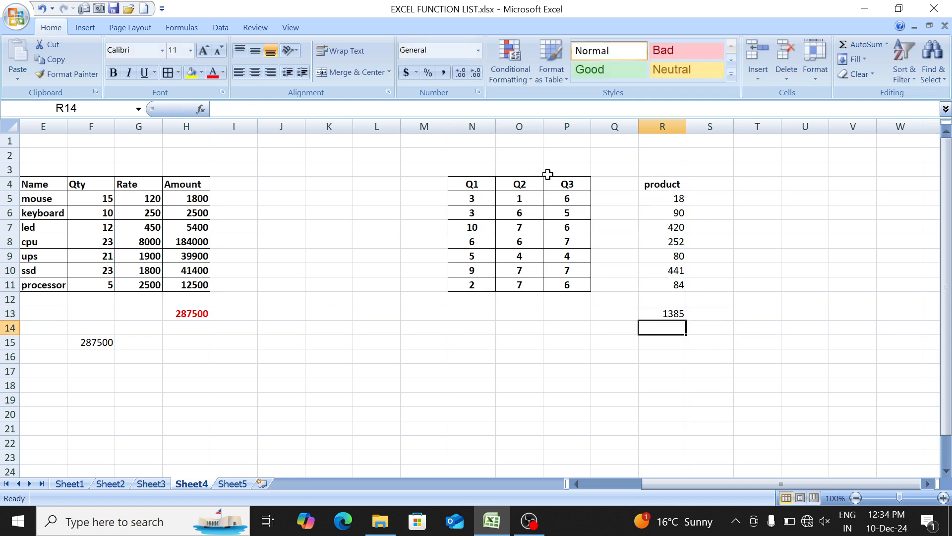
# - Enter =SUMPRODUCT(N5:N11,O5:O11,P5:P11) in O15 below the Q1 to Q3 table and reselect the cell to review its formula
pyautogui.press('Left')
pyautogui.press('Left')
pyautogui.press('Down')
pyautogui.press('Left')
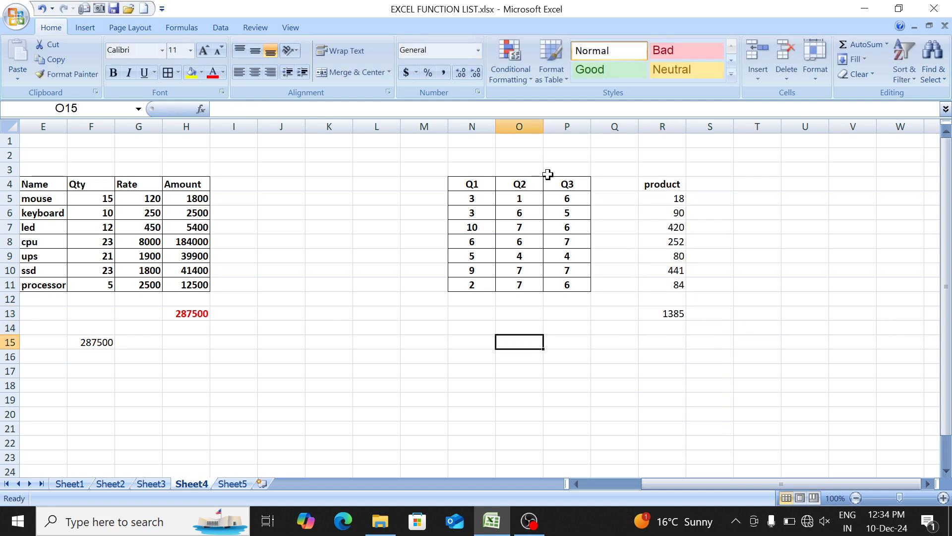
pyautogui.write('=su')
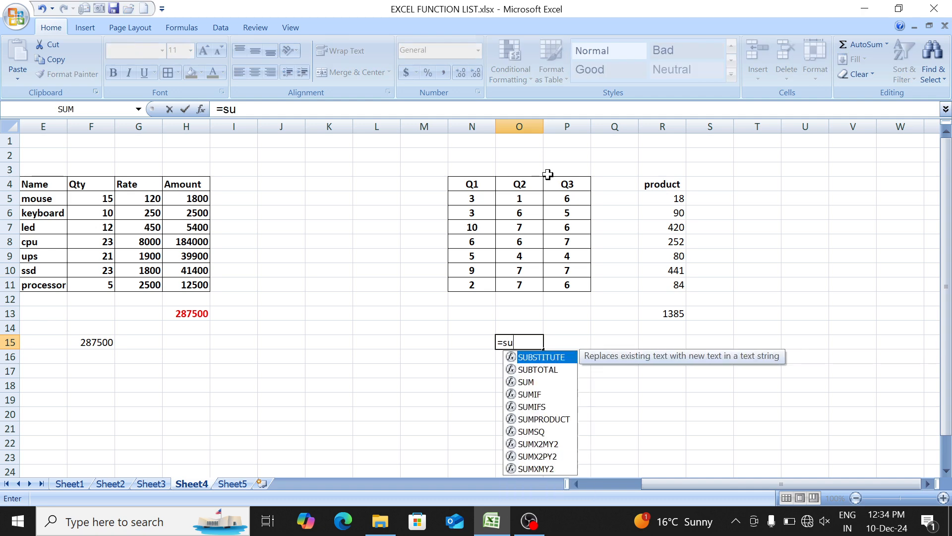
pyautogui.write('mp')
pyautogui.press('Tab')
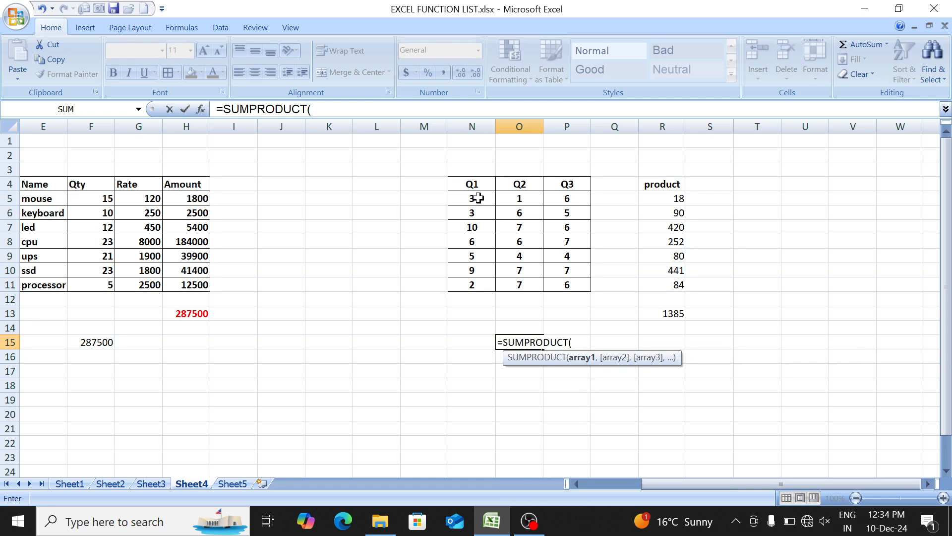
pyautogui.moveTo(478, 198); pyautogui.dragTo(472, 286)
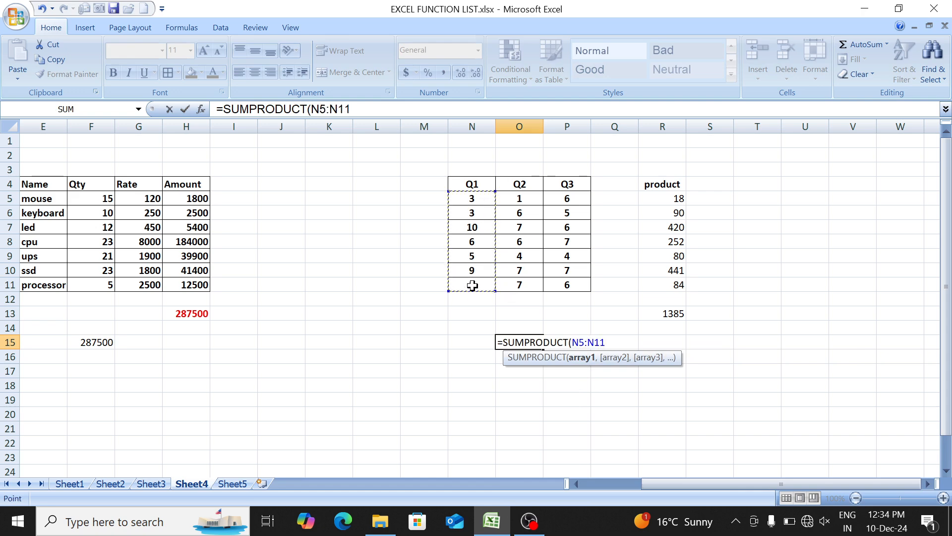
pyautogui.write(',')
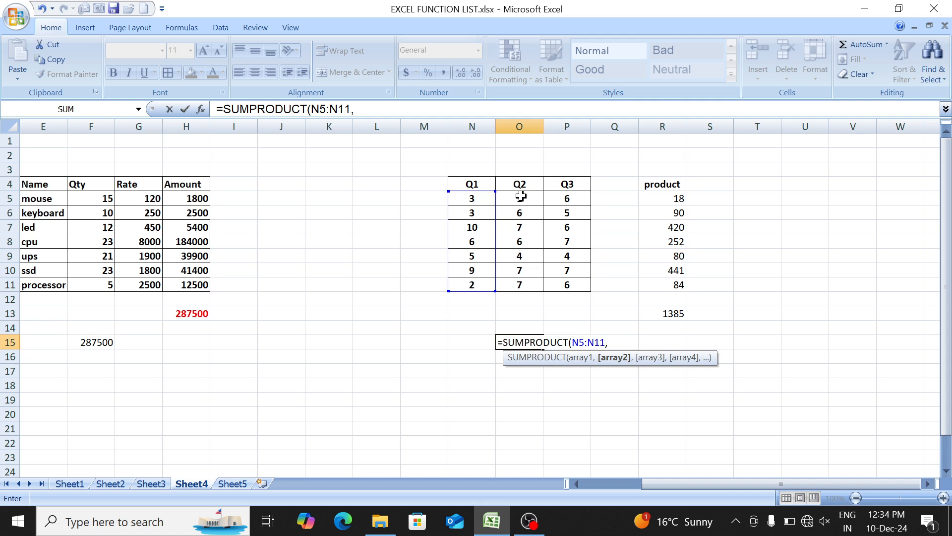
pyautogui.moveTo(521, 196); pyautogui.dragTo(521, 283)
pyautogui.write(',')
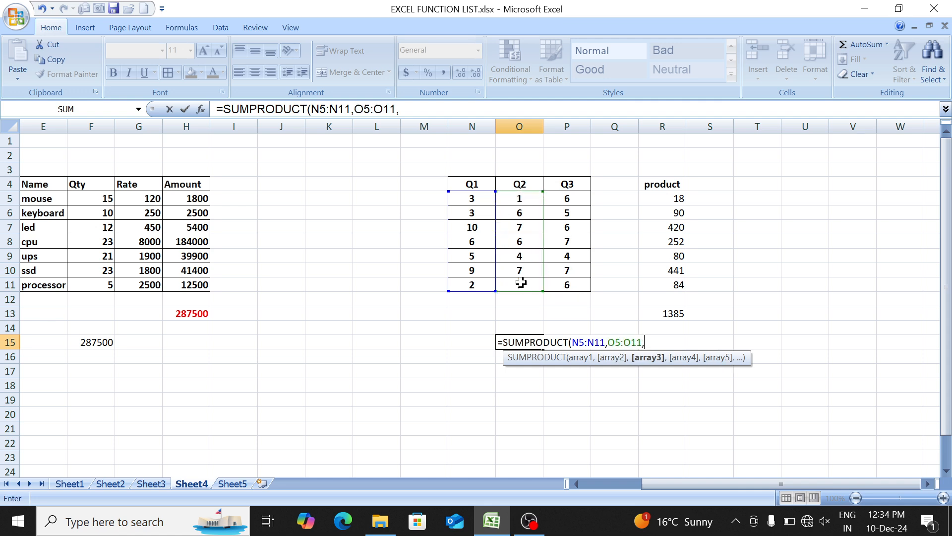
pyautogui.moveTo(567, 197); pyautogui.dragTo(571, 283)
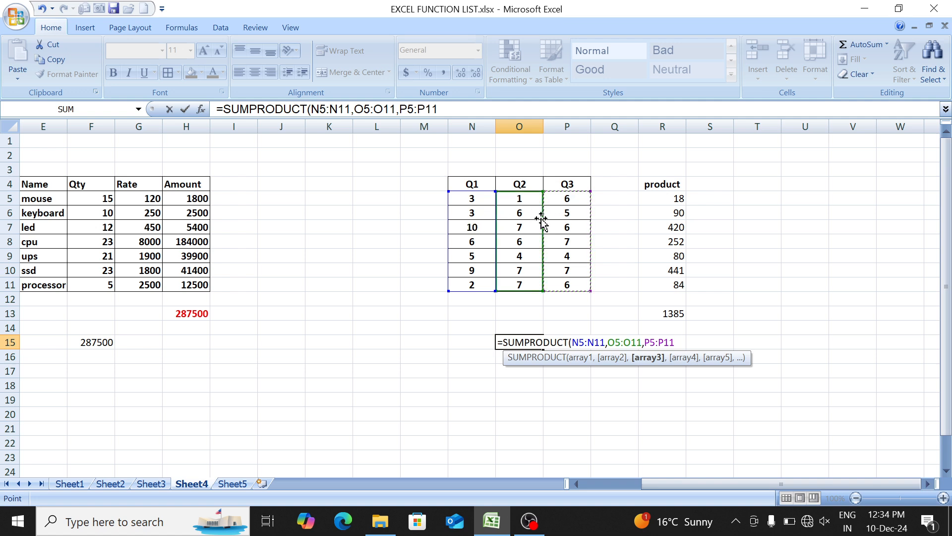
pyautogui.write(')')
pyautogui.press('Return')
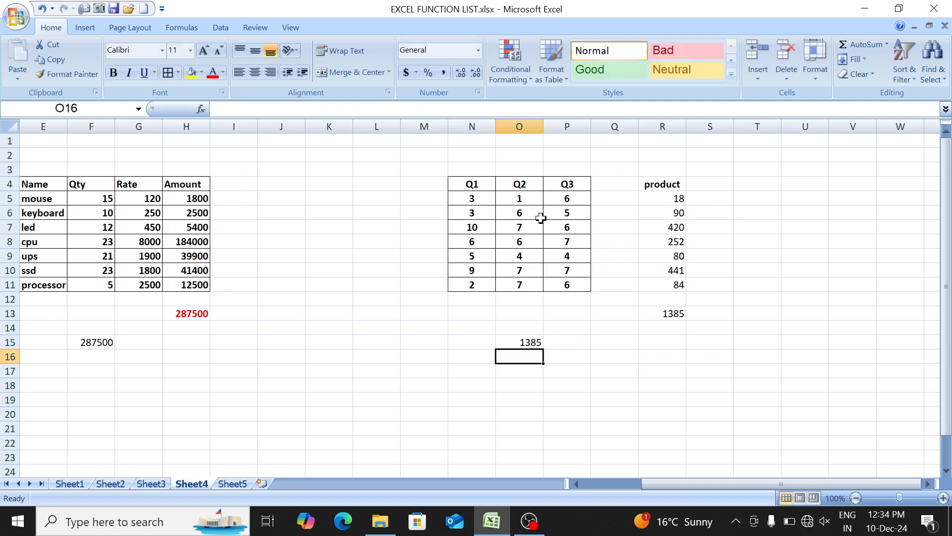
pyautogui.press('Up')
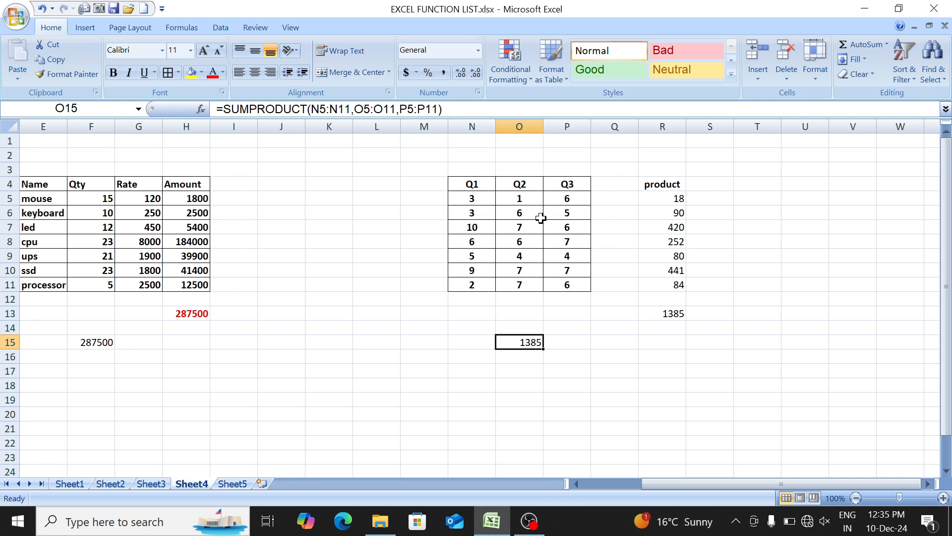
# - Return to the function list on Sheet1 and colour entries 1 to 20, RANDBETWEEN down to IF, in red
pyautogui.hotkey('ctrl', 'Left')
pyautogui.hotkey('ctrl', 'Left')
pyautogui.hotkey('ctrl', 'pageup')
pyautogui.hotkey('ctrl', 'pageup')
pyautogui.hotkey('ctrl', 'pageup')
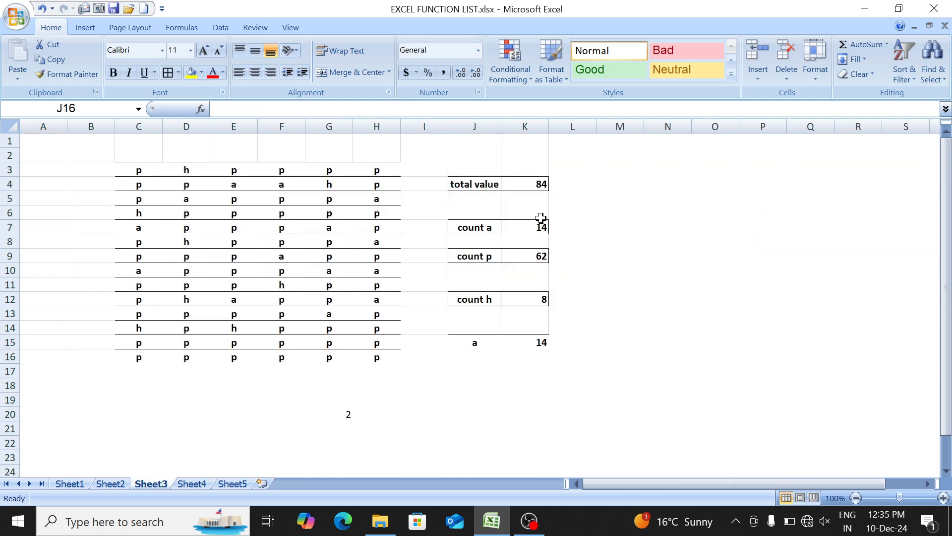
pyautogui.press('Down')
pyautogui.press('Down')
pyautogui.press('Down')
pyautogui.press('Down')
pyautogui.press('Down')
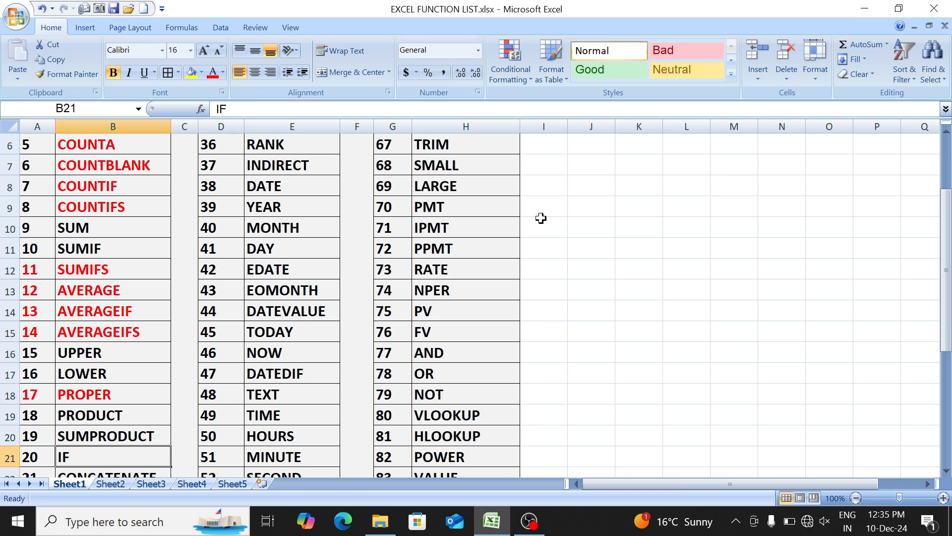
pyautogui.press('Down')
pyautogui.press('Up')
pyautogui.hotkey('ctrl', 'shift', 'Left')
pyautogui.hotkey('ctrl', 'shift', 'Up')
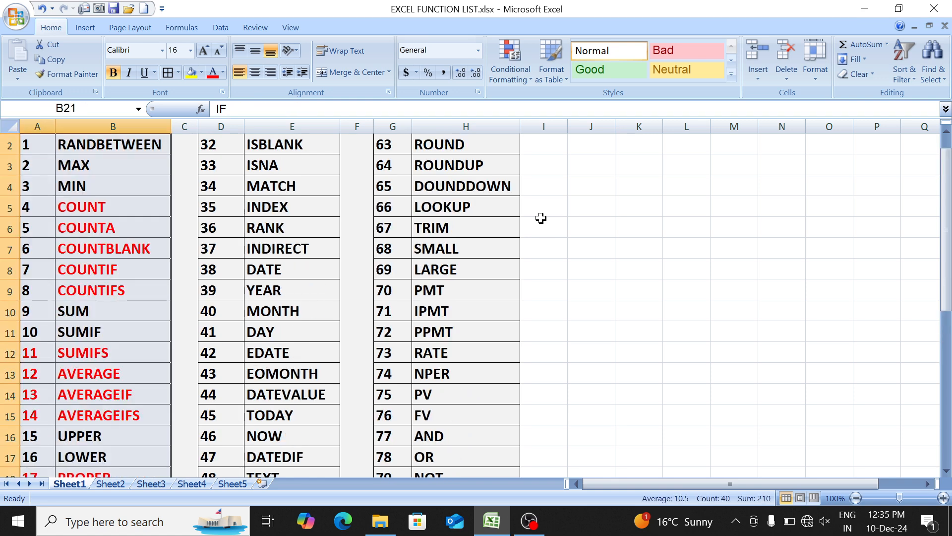
pyautogui.click(214, 74)
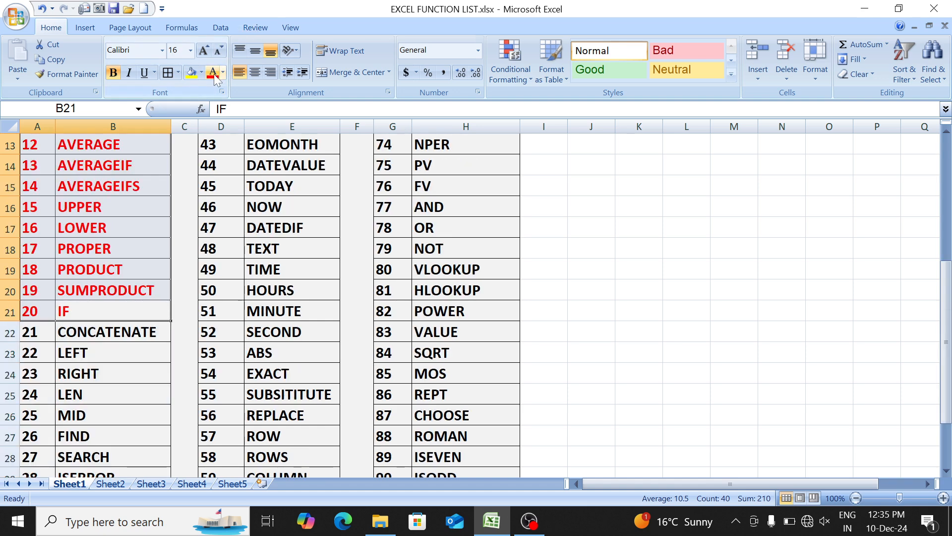
pyautogui.press('Down')
pyautogui.press('Down')
pyautogui.press('Up')
pyautogui.press('Up')
pyautogui.press('Up')
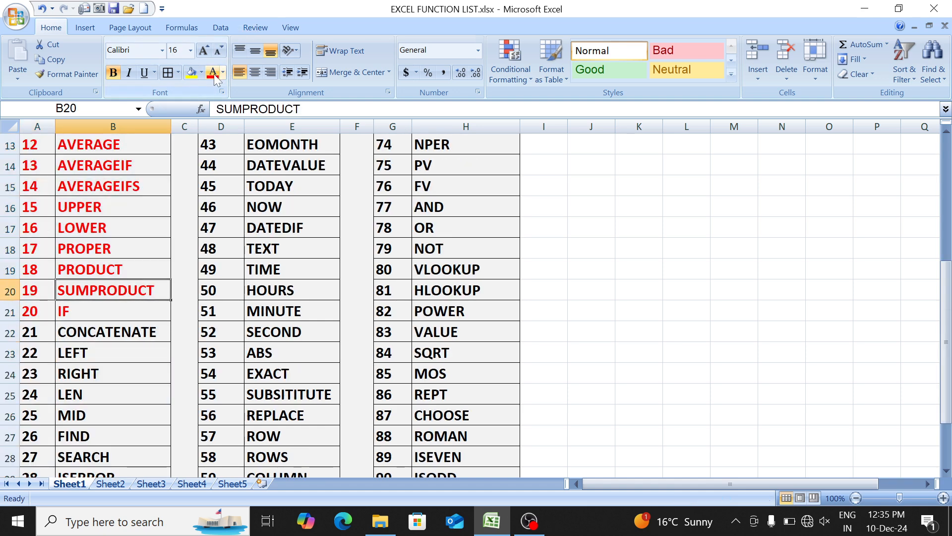
pyautogui.press('Down')
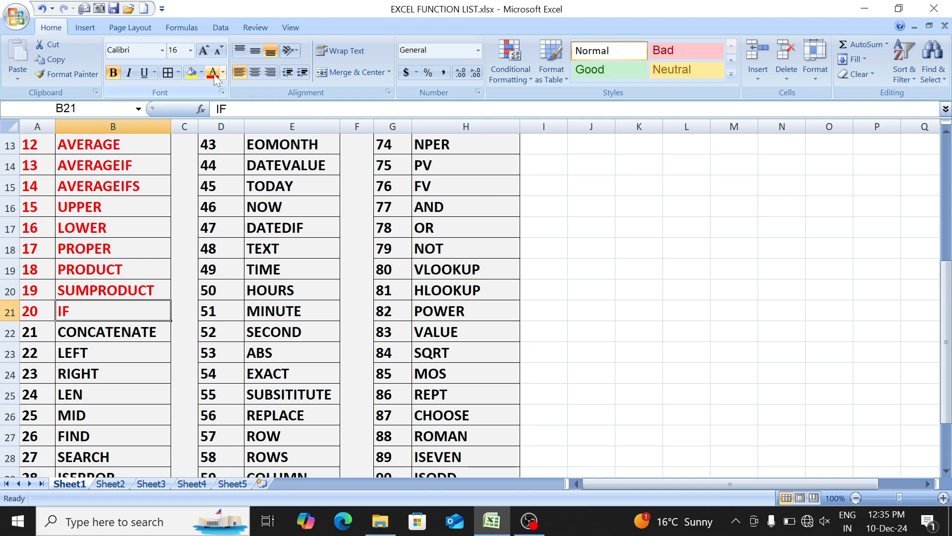
# - Insert a new blank worksheet directly before Sheet5
pyautogui.hotkey('ctrl', 'pagedown')
pyautogui.hotkey('ctrl', 'pagedown')
pyautogui.hotkey('ctrl', 'pagedown')
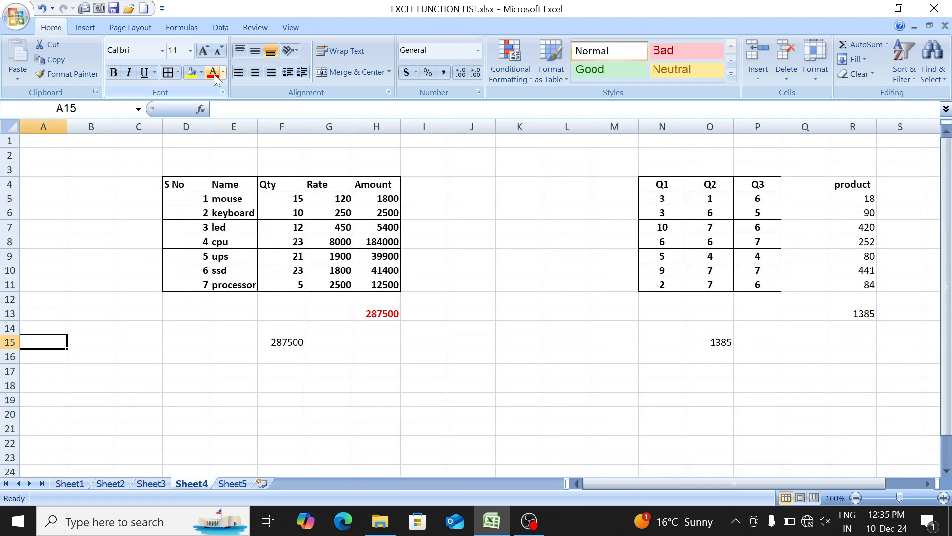
pyautogui.hotkey('ctrl', 'pagedown')
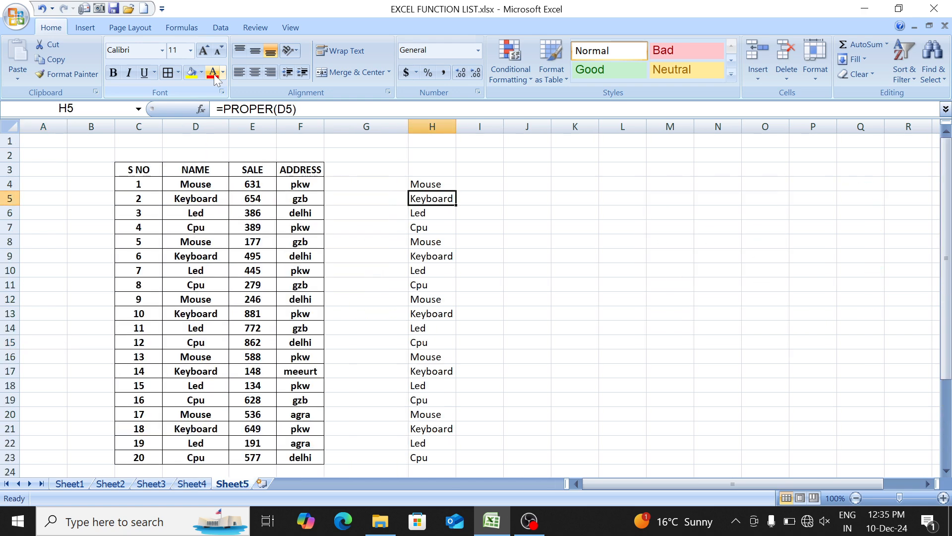
pyautogui.hotkey('shift', 'F11')
# - Enter the number 343 in cell D4 of the new sheet
pyautogui.press('Down')
pyautogui.press('Right')
pyautogui.press('Down')
pyautogui.press('Right')
pyautogui.press('Down')
pyautogui.press('Right')
pyautogui.press('Down')
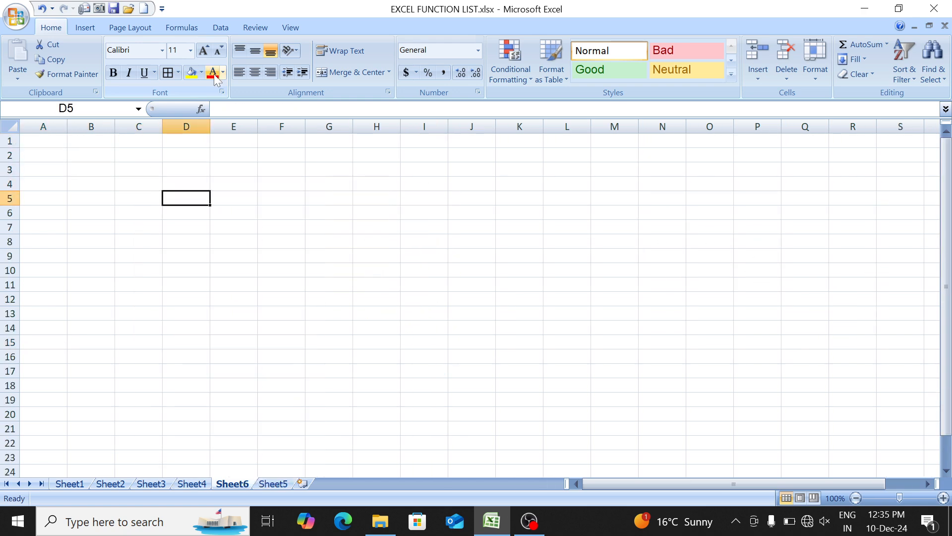
pyautogui.press('Up')
pyautogui.write('343')
pyautogui.press('Tab')
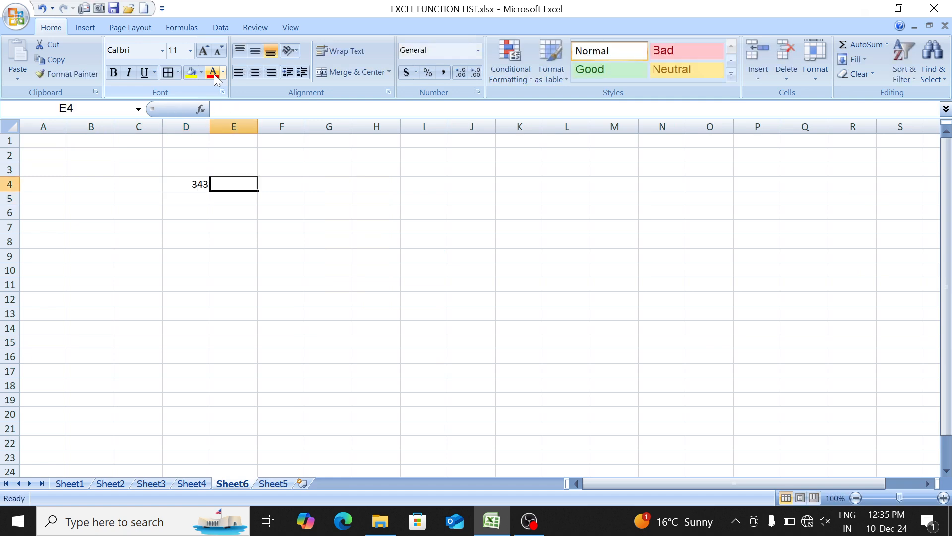
# - Begin an IF formula in G4 with the logical test D4>=100
pyautogui.press('Right')
pyautogui.press('Right')
pyautogui.write('=')
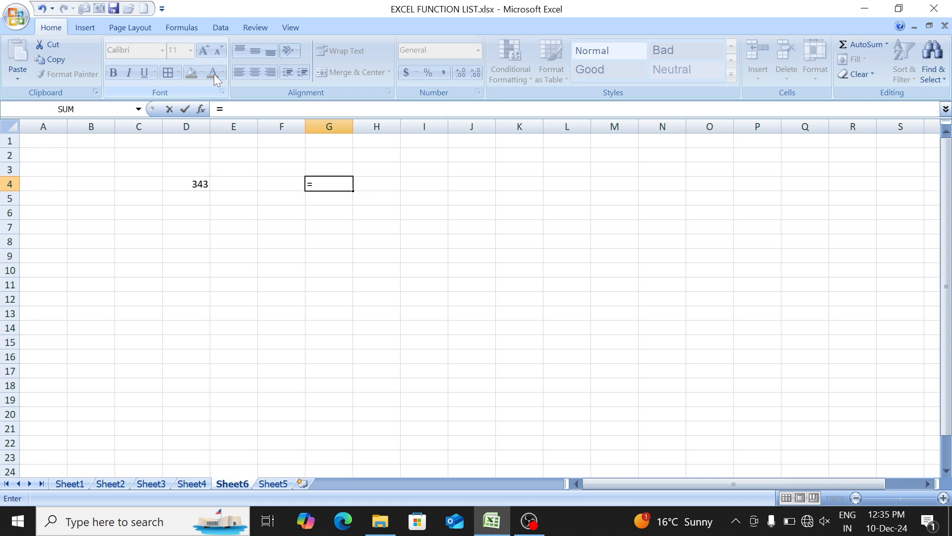
pyautogui.write('if')
pyautogui.press('Tab')
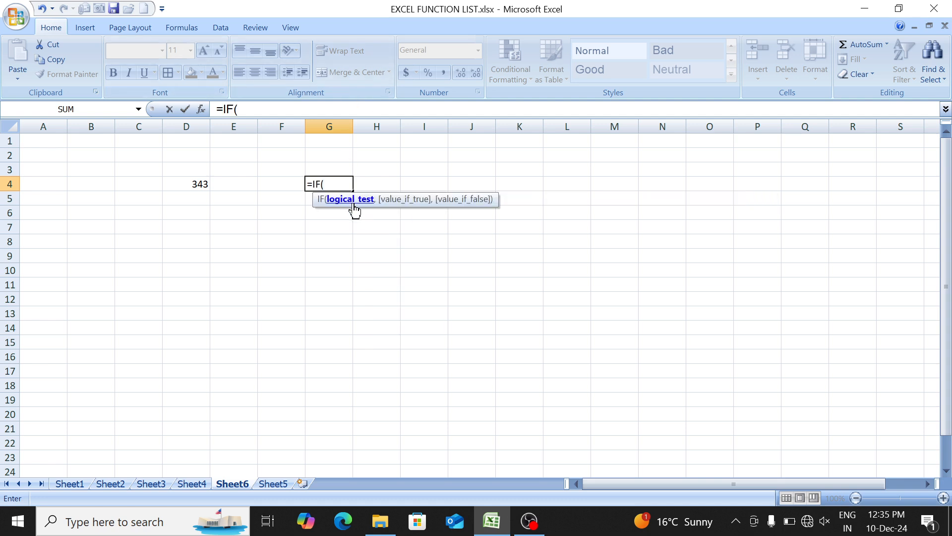
pyautogui.click(184, 183)
pyautogui.write('>')
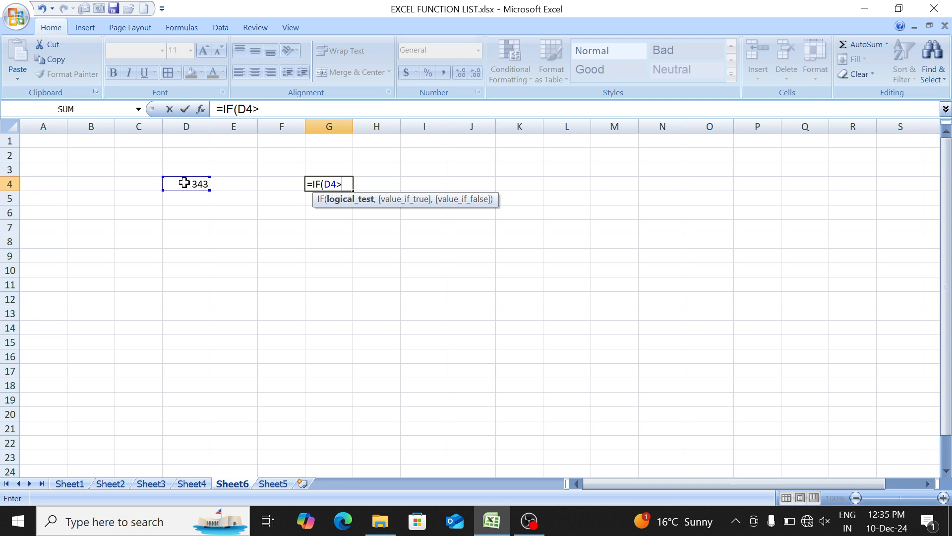
pyautogui.write('=100,')
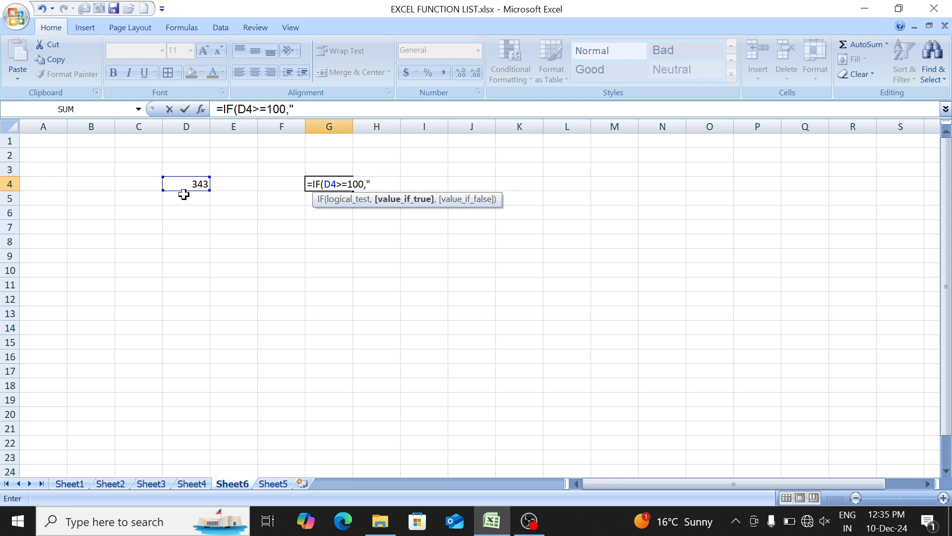
# - Give the IF formula "Large Number" as the value if true and "Small Number" as the value if false
pyautogui.write('"Large Number')
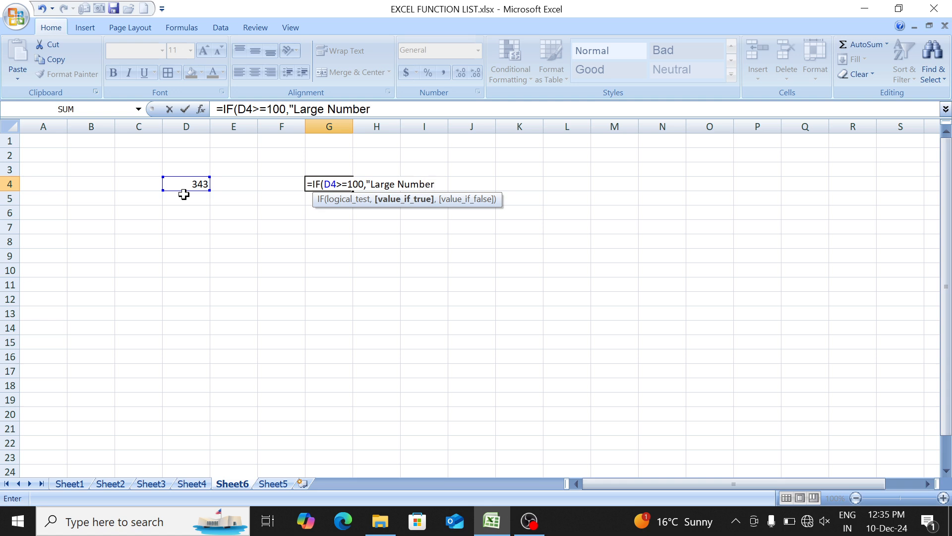
pyautogui.write('","Small ')
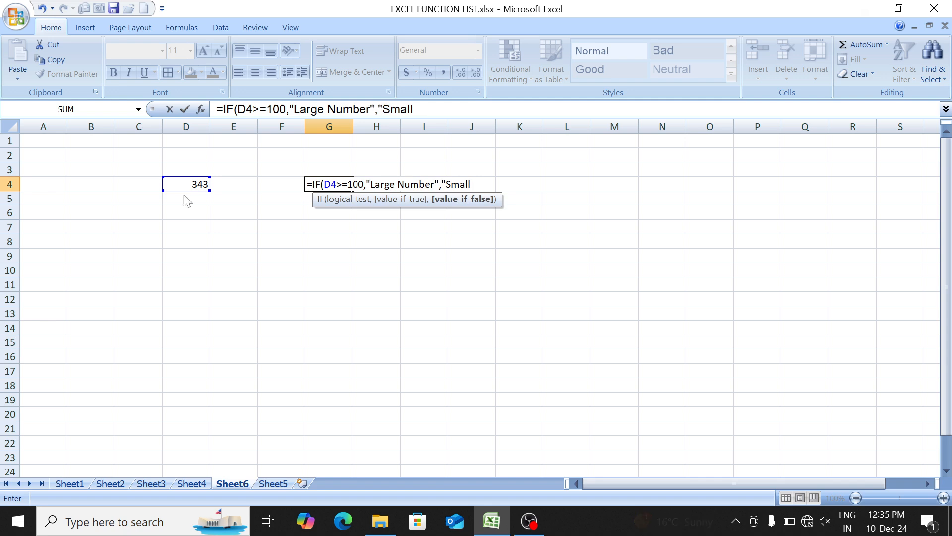
pyautogui.write('Number"')
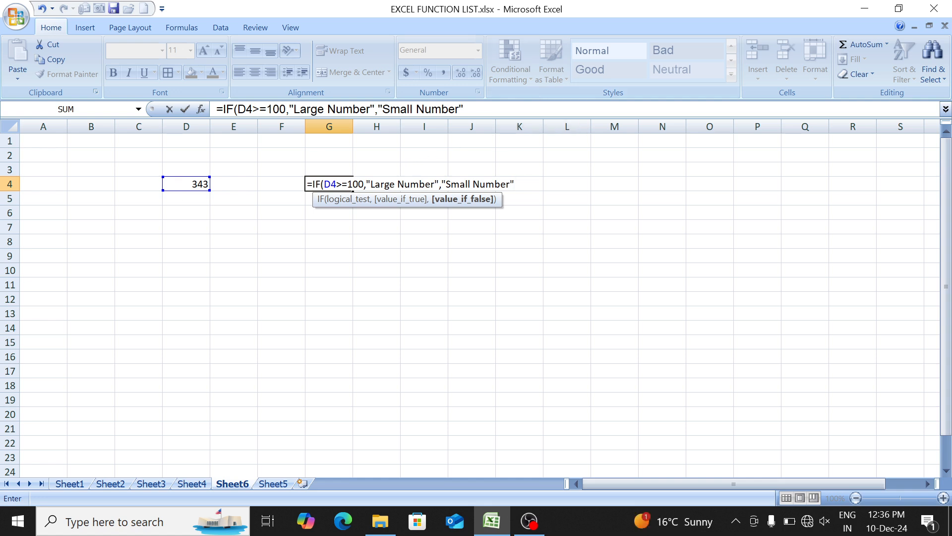
# - Highlight the logical test D4>=100 inside the G4 formula to examine that argument
pyautogui.click(352, 184)
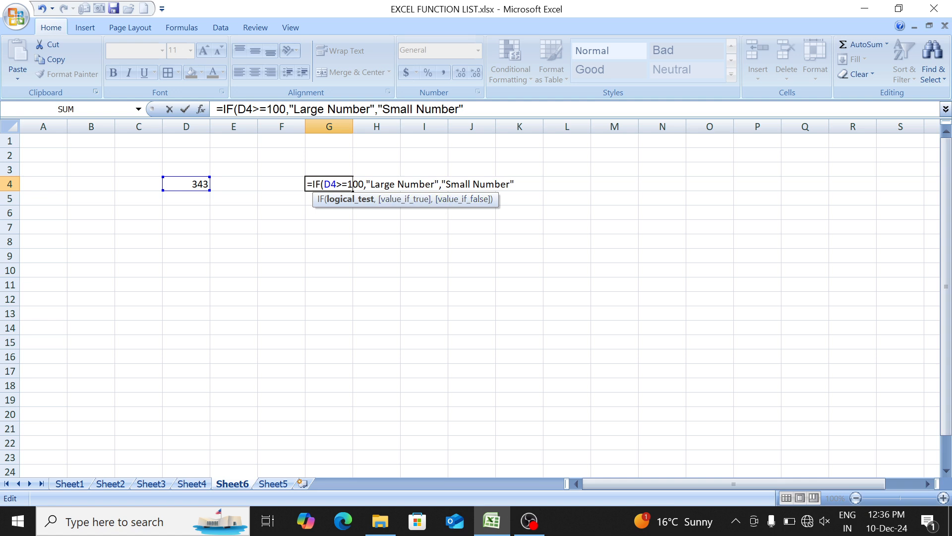
pyautogui.hotkey('shift', 'Right')
pyautogui.hotkey('shift', 'Right')
pyautogui.hotkey('shift', 'Right')
pyautogui.hotkey('shift', 'Right')
pyautogui.hotkey('shift', 'Right')
pyautogui.hotkey('shift', 'Right')
pyautogui.hotkey('shift', 'Right')
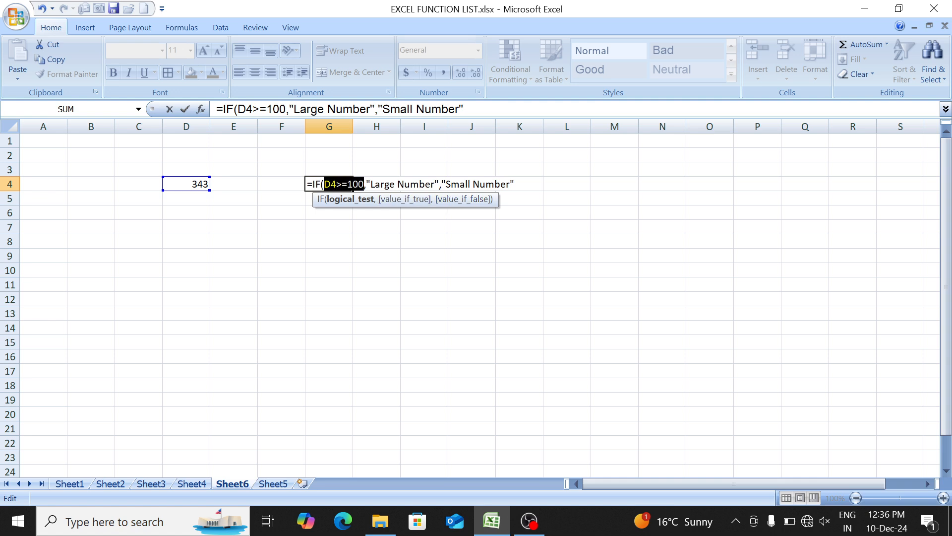
pyautogui.click(343, 189)
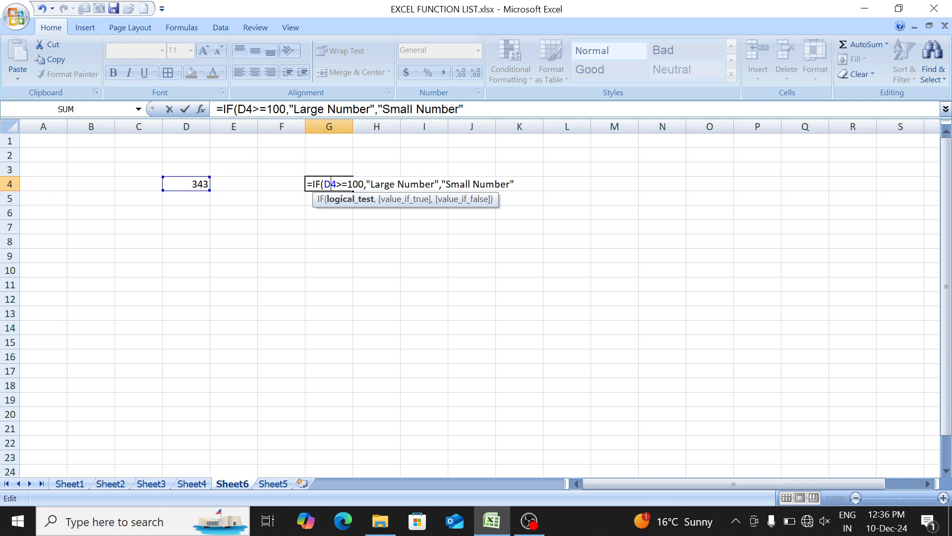
# - Complete the formula =IF(D4>=100,"Large Number","Small Number") in cell G4
pyautogui.moveTo(325, 184); pyautogui.dragTo(348, 184)
pyautogui.press('End')
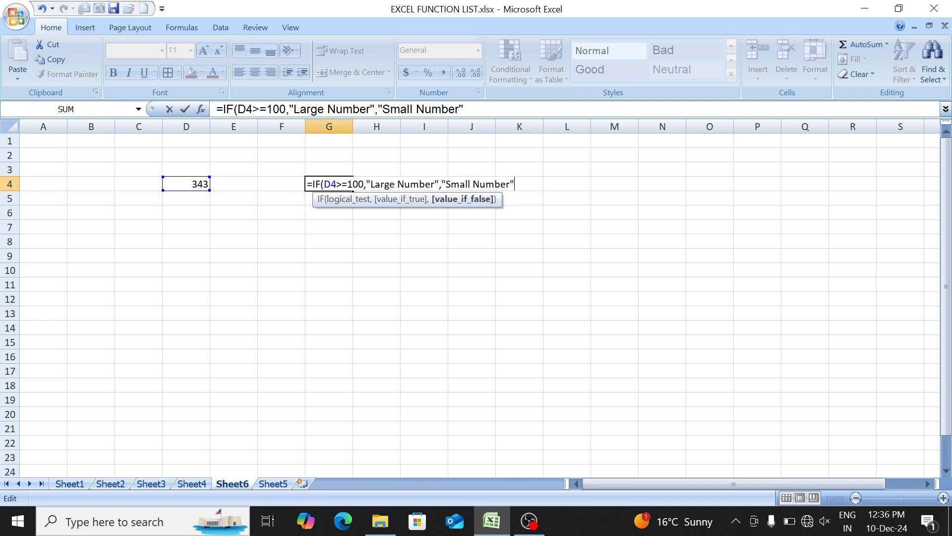
pyautogui.write(')')
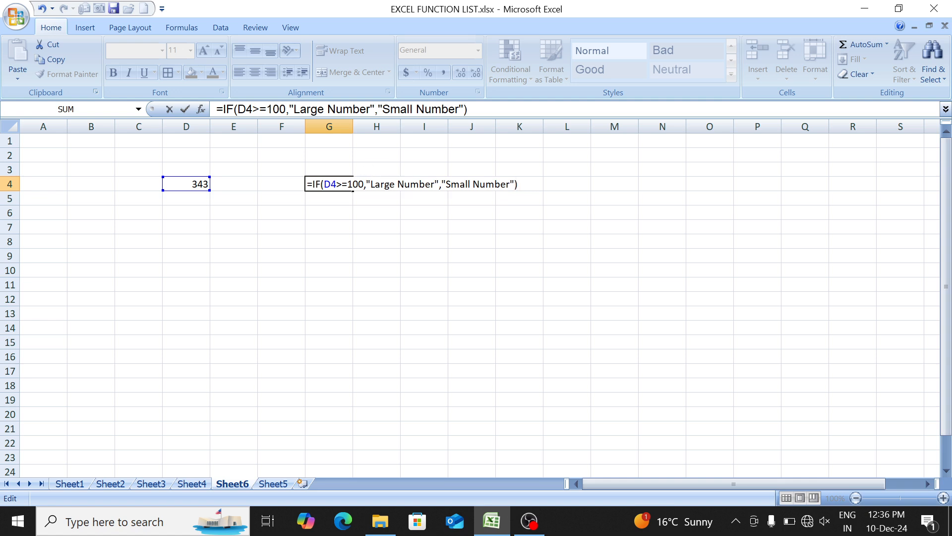
pyautogui.press('Return')
# - Test the number-size IF formula by entering 76 and finally 54 in cell D4
pyautogui.press('Left')
pyautogui.press('Left')
pyautogui.press('Left')
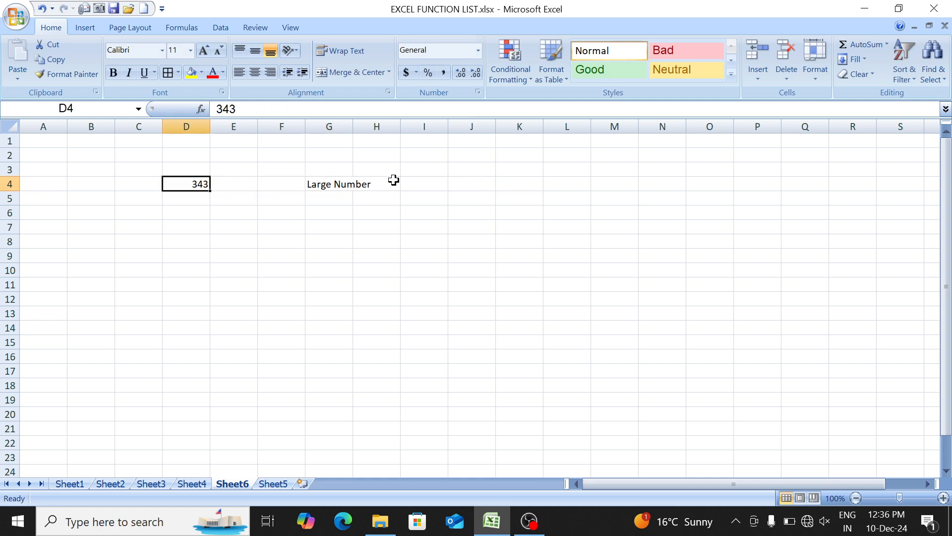
pyautogui.write('76')
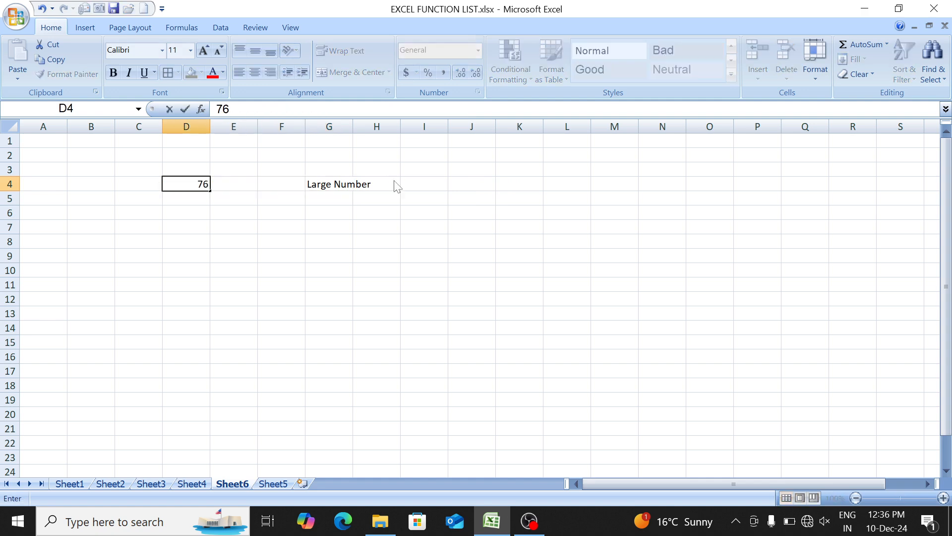
pyautogui.press('Return')
pyautogui.press('Up')
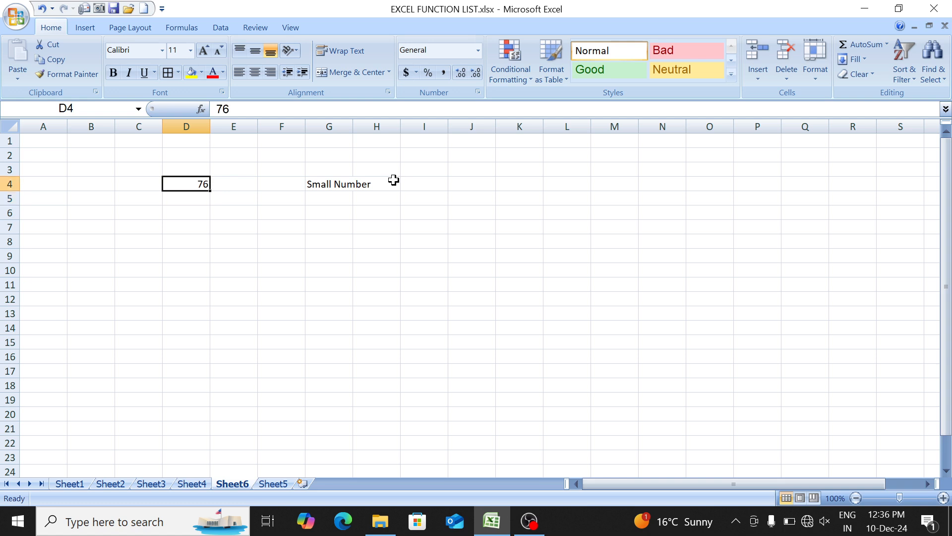
pyautogui.write('54')
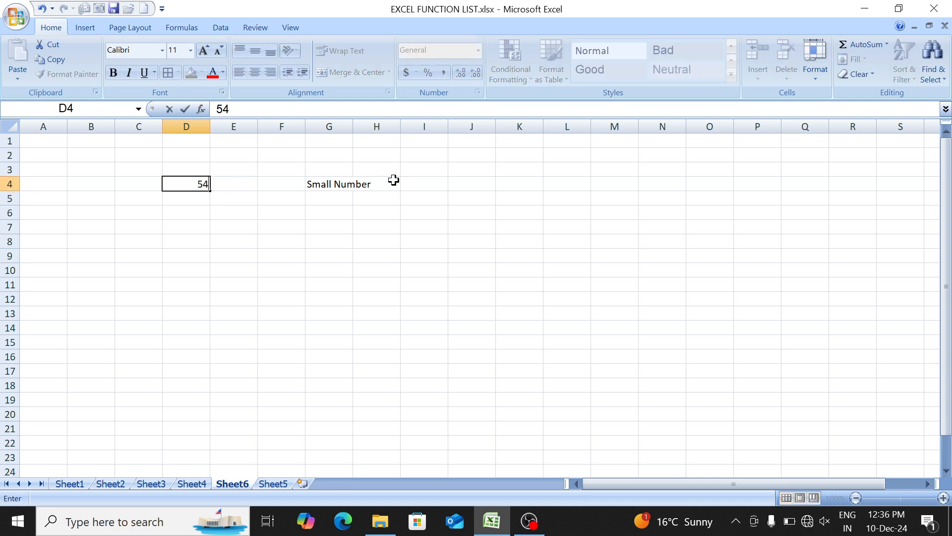
pyautogui.press('Return')
# - Enter the heading Age in cell D7
pyautogui.press('Down')
pyautogui.press('Down')
pyautogui.press('Down')
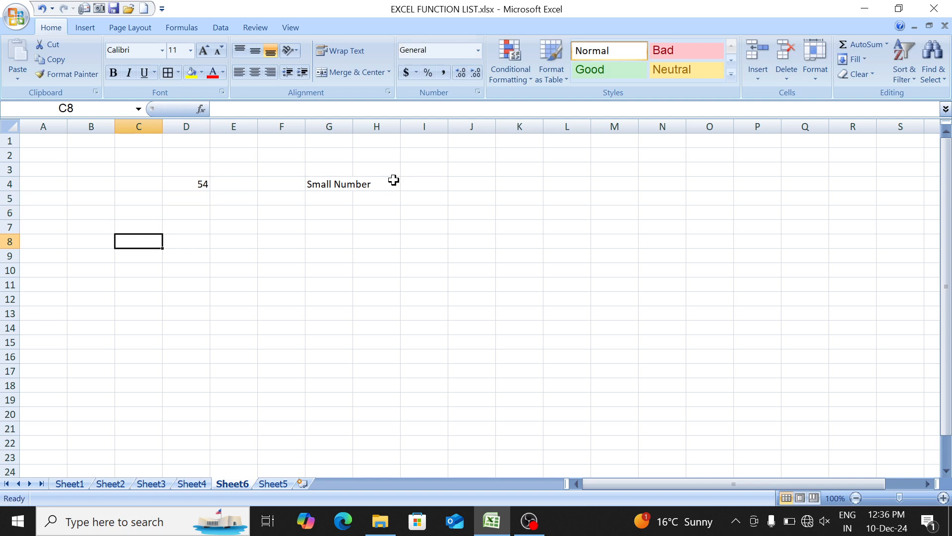
pyautogui.press('Up')
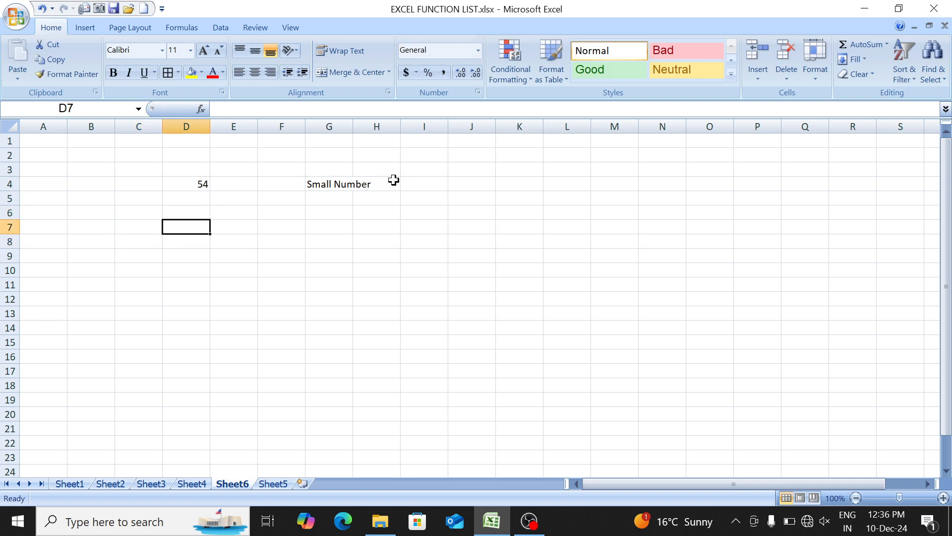
pyautogui.write('Age')
pyautogui.press('Return')
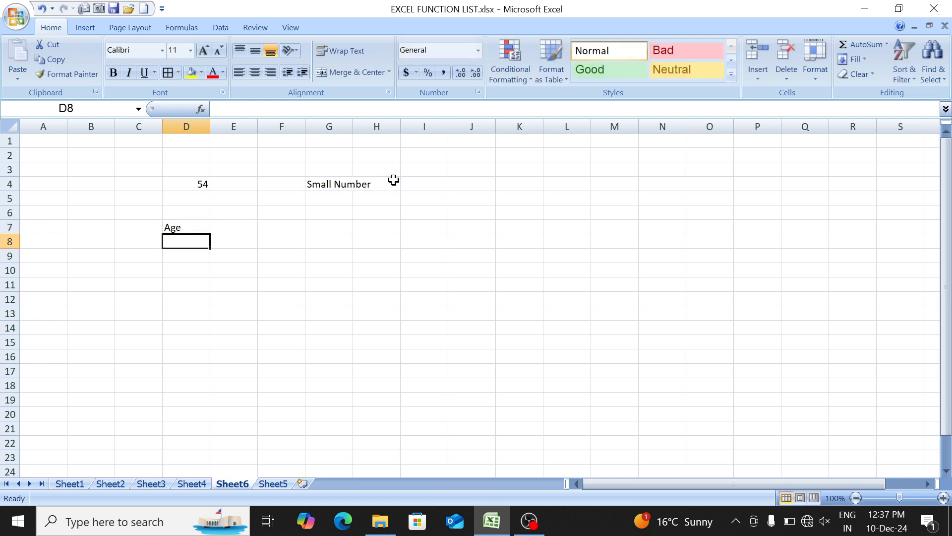
# - Generate a random age in cell D8 with the formula =RANDBETWEEN(1,30)
pyautogui.write('=rand')
pyautogui.press('Down')
pyautogui.press('Tab')
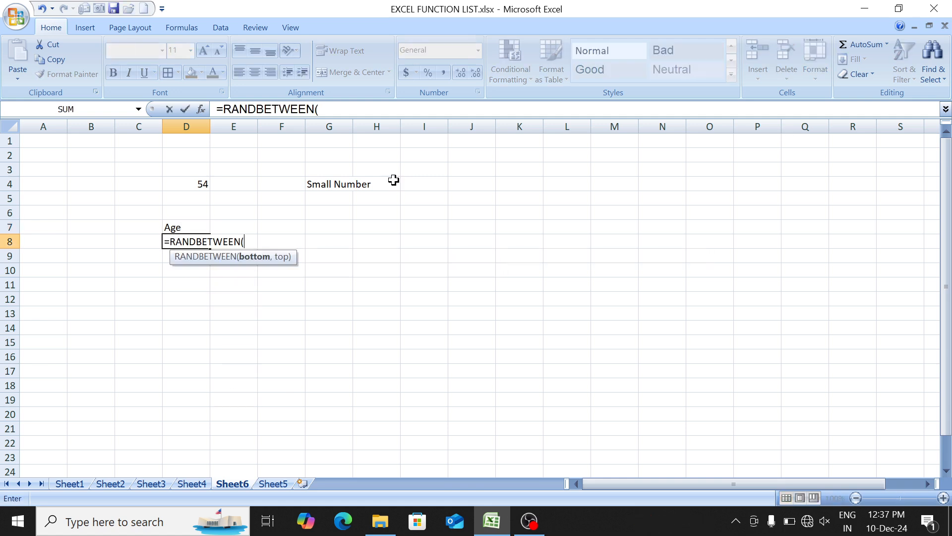
pyautogui.write('1,30')
pyautogui.press('Return')
# - Fill the random-age formula from D8 down to D21
pyautogui.press('Up')
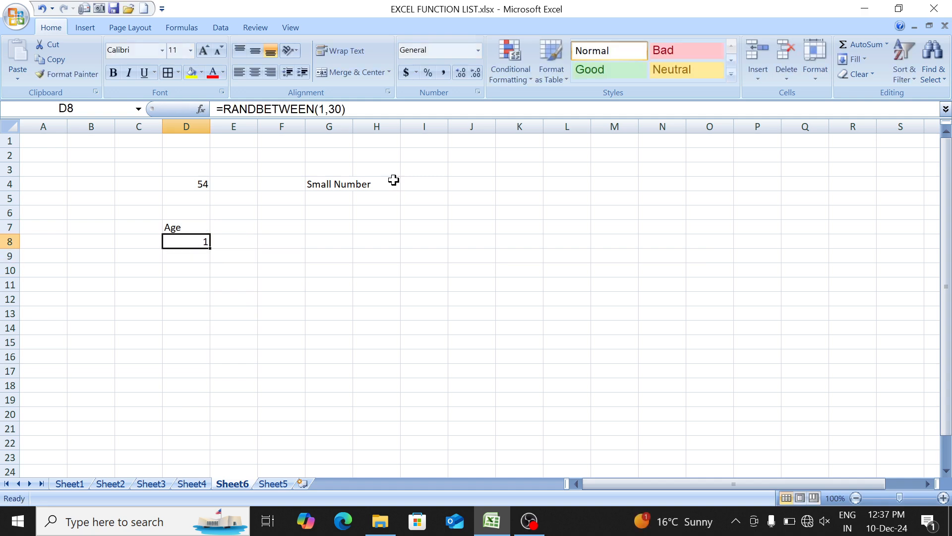
pyautogui.hotkey('shift', 'Down')
pyautogui.hotkey('shift', 'Down')
pyautogui.hotkey('shift', 'Down')
pyautogui.hotkey('shift', 'Down')
pyautogui.hotkey('shift', 'Down')
pyautogui.hotkey('shift', 'Down')
pyautogui.hotkey('shift', 'Down')
pyautogui.hotkey('shift', 'Down')
pyautogui.hotkey('shift', 'Down')
pyautogui.hotkey('shift', 'Down')
pyautogui.hotkey('shift', 'Down')
pyautogui.hotkey('shift', 'Down')
pyautogui.hotkey('shift', 'Down')
pyautogui.hotkey('ctrl', 'd')
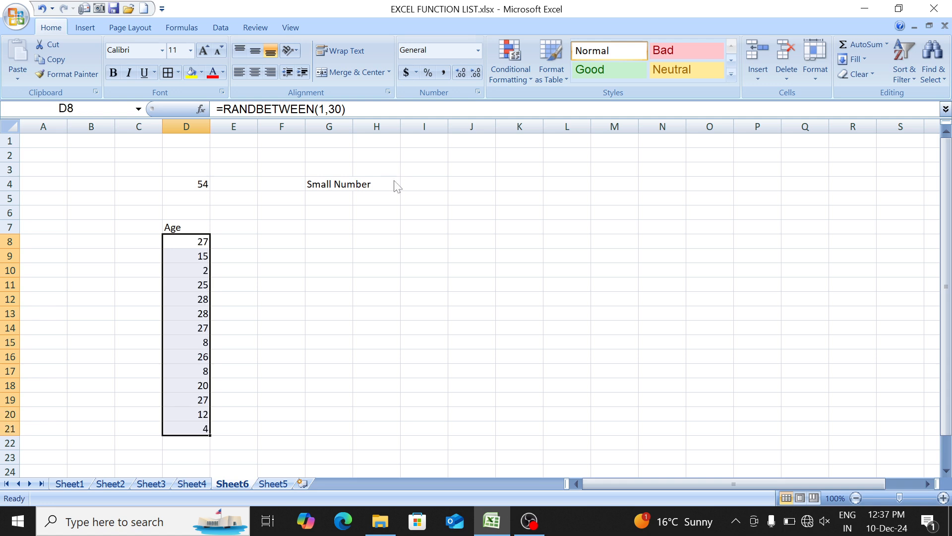
# - Replace the random-number formulas in D8:D21 with their fixed values
pyautogui.hotkey('ctrl', 'c')
pyautogui.hotkey('alt', 'h')
pyautogui.press('v')
pyautogui.press('v')
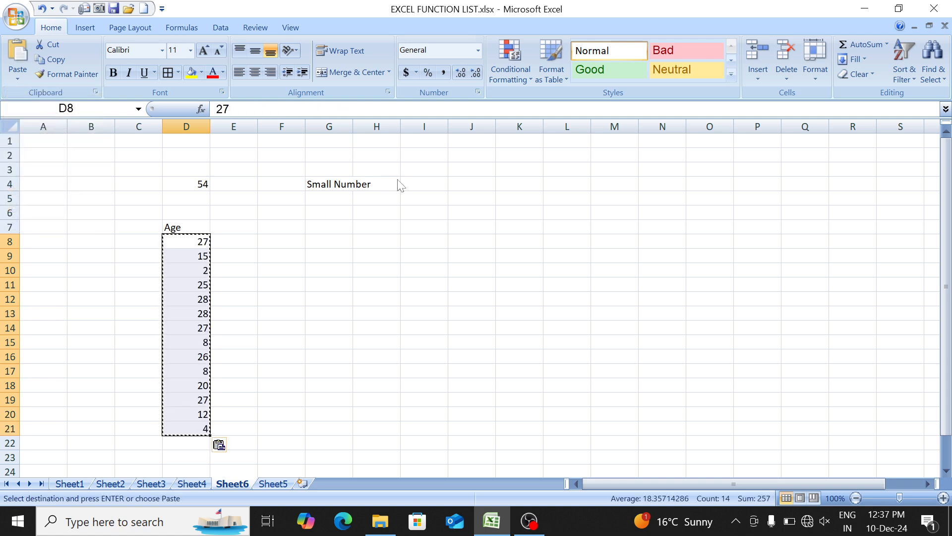
# - Centre and bold the Age column D7:D21 and apply all borders to it
pyautogui.press('Up')
pyautogui.hotkey('ctrl', 'shift', 'Down')
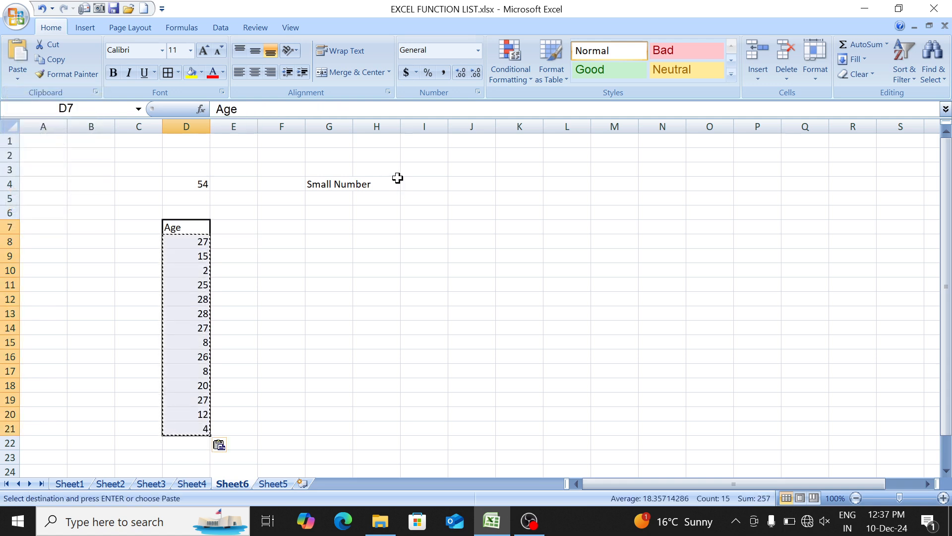
pyautogui.hotkey('alt', 'h')
pyautogui.press('a')
pyautogui.press('c')
pyautogui.hotkey('ctrl', 'b')
pyautogui.hotkey('alt', 'h')
pyautogui.press('b')
pyautogui.press('a')
# - Enter the heading Check in cell F7
pyautogui.press('Right')
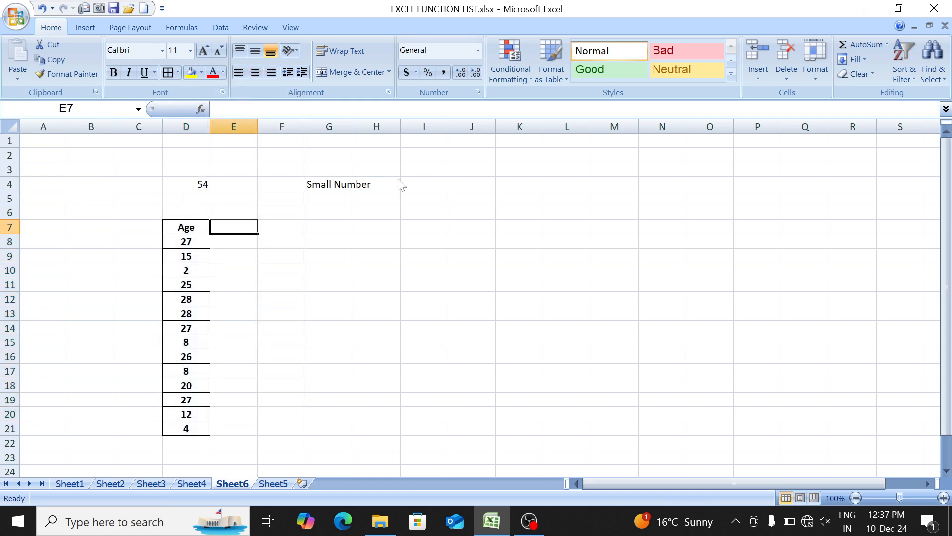
pyautogui.press('Right')
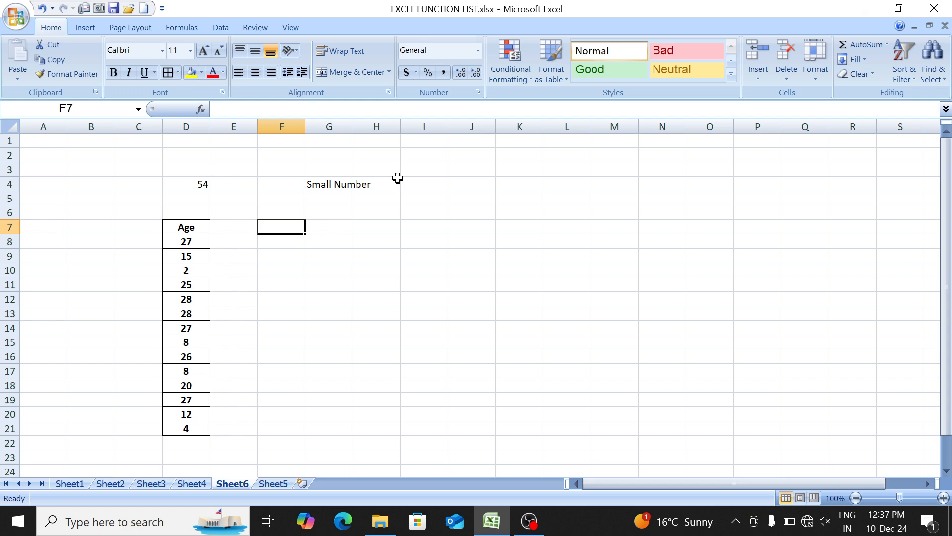
pyautogui.write('Check')
pyautogui.press('Return')
# - Begin an IF formula in cell F8 with the logical test D8>=18
pyautogui.write('=if')
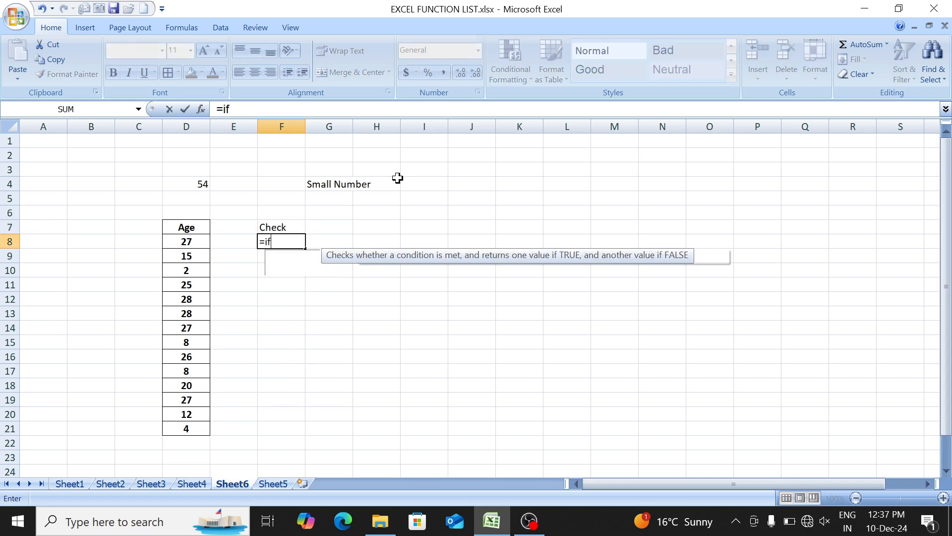
pyautogui.press('Tab')
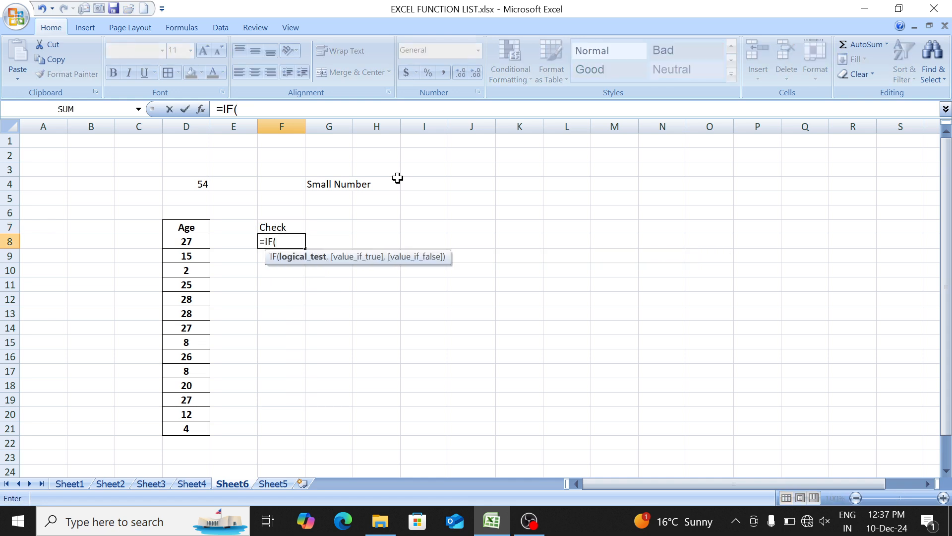
pyautogui.click(191, 242)
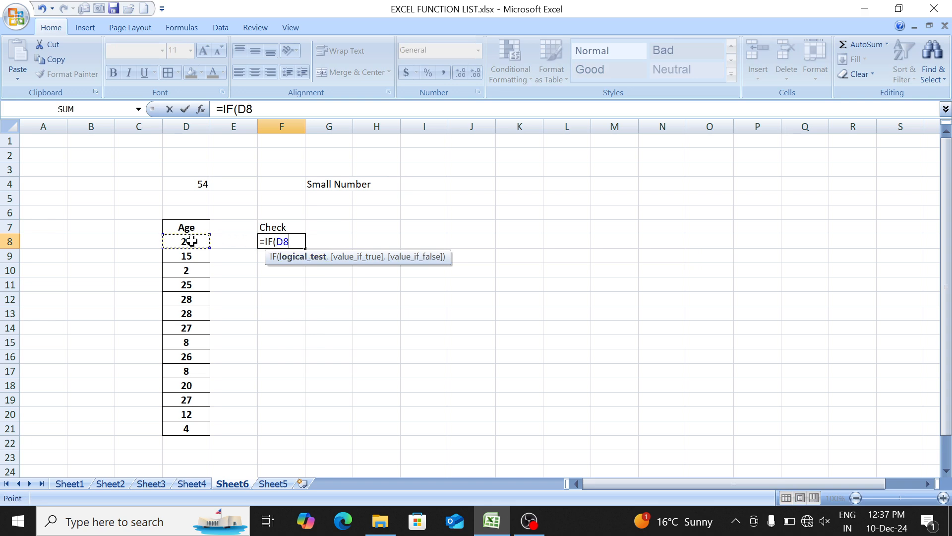
pyautogui.write('>=18,')
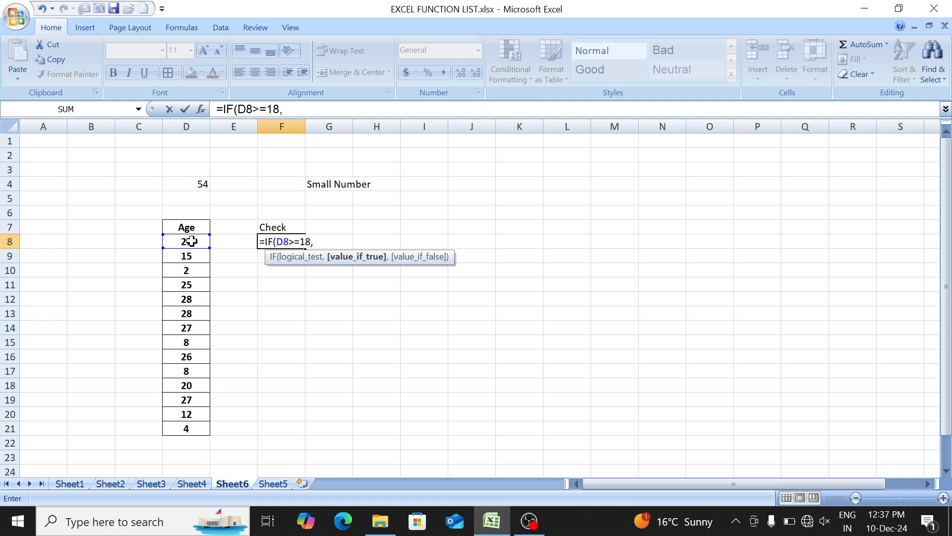
pyautogui.write('"Young",Chil')
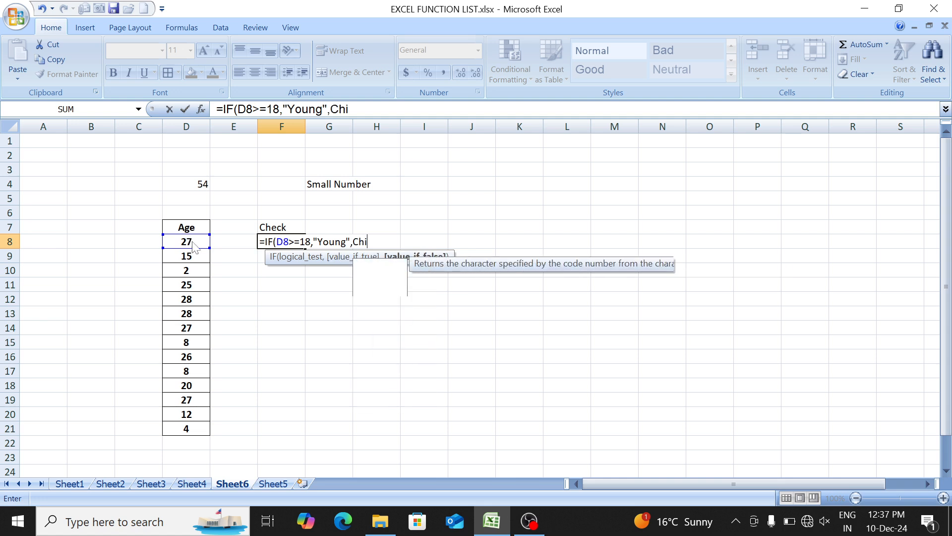
# - Finish the IF formula in F8 with "Young" as the true result and "Child" as the false result
pyautogui.press('BackSpace')
pyautogui.press('BackSpace')
pyautogui.press('BackSpace')
pyautogui.press('BackSpace')
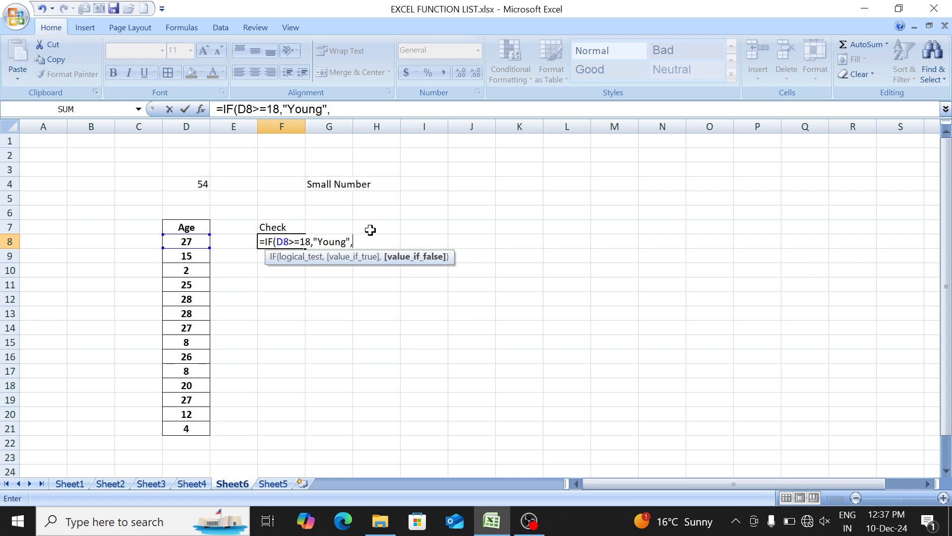
pyautogui.write('"')
pyautogui.write('Chhi')
pyautogui.press('BackSpace')
pyautogui.press('BackSpace')
pyautogui.write('ild")')
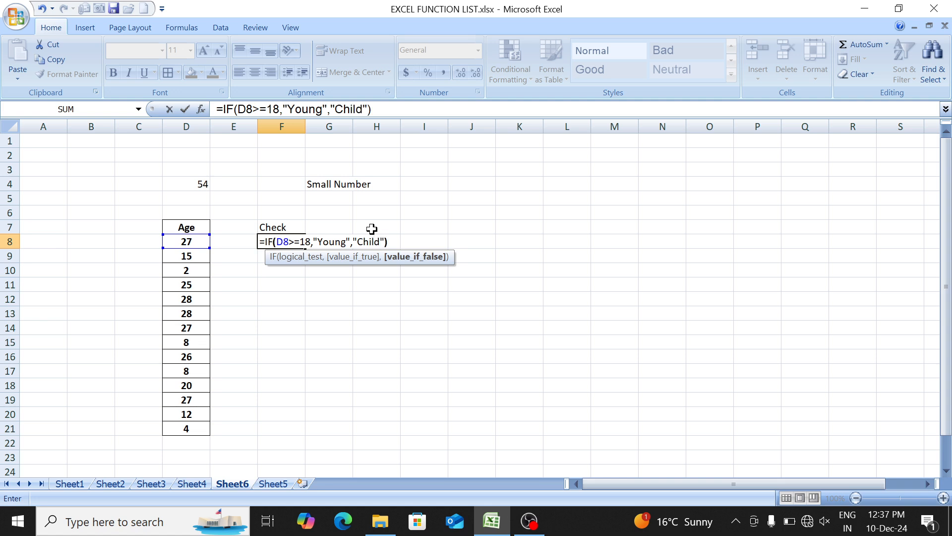
pyautogui.press('Return')
# - Fill the age-check IF formula from F8 down to F21
pyautogui.press('Up')
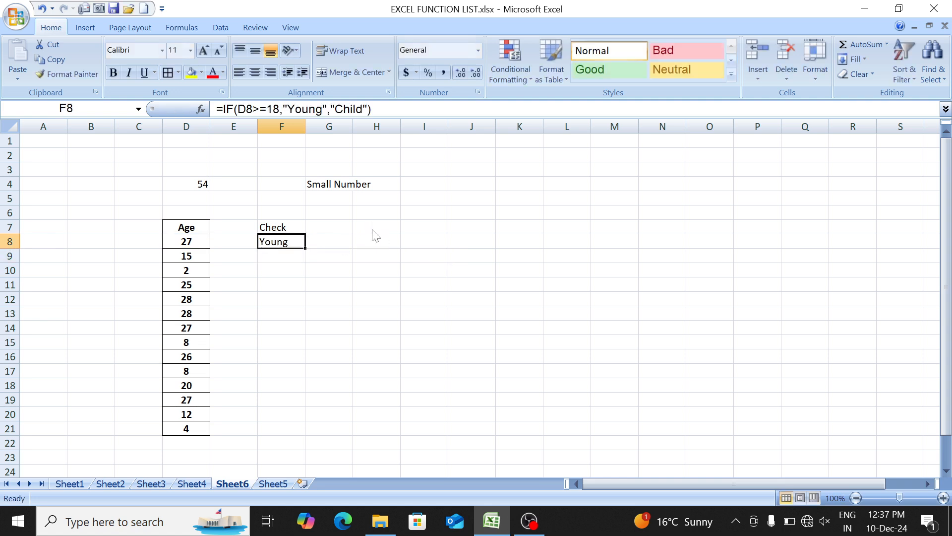
pyautogui.hotkey('shift', 'Down')
pyautogui.hotkey('shift', 'Down')
pyautogui.hotkey('shift', 'Down')
pyautogui.hotkey('shift', 'Down')
pyautogui.hotkey('shift', 'Down')
pyautogui.hotkey('shift', 'Down')
pyautogui.hotkey('shift', 'Down')
pyautogui.hotkey('shift', 'Down')
pyautogui.hotkey('shift', 'Down')
pyautogui.hotkey('shift', 'Down')
pyautogui.hotkey('shift', 'Down')
pyautogui.hotkey('shift', 'Down')
pyautogui.hotkey('shift', 'Down')
pyautogui.hotkey('shift', 'Down')
pyautogui.hotkey('shift', 'Down')
pyautogui.hotkey('shift', 'Down')
pyautogui.hotkey('shift', 'Up')
pyautogui.hotkey('shift', 'Up')
pyautogui.hotkey('shift', 'Up')
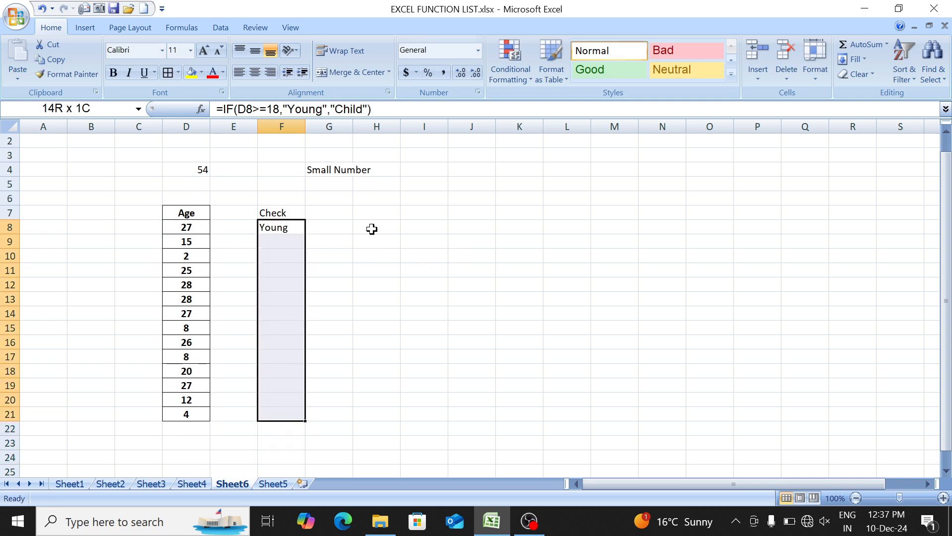
pyautogui.hotkey('ctrl', 'd')
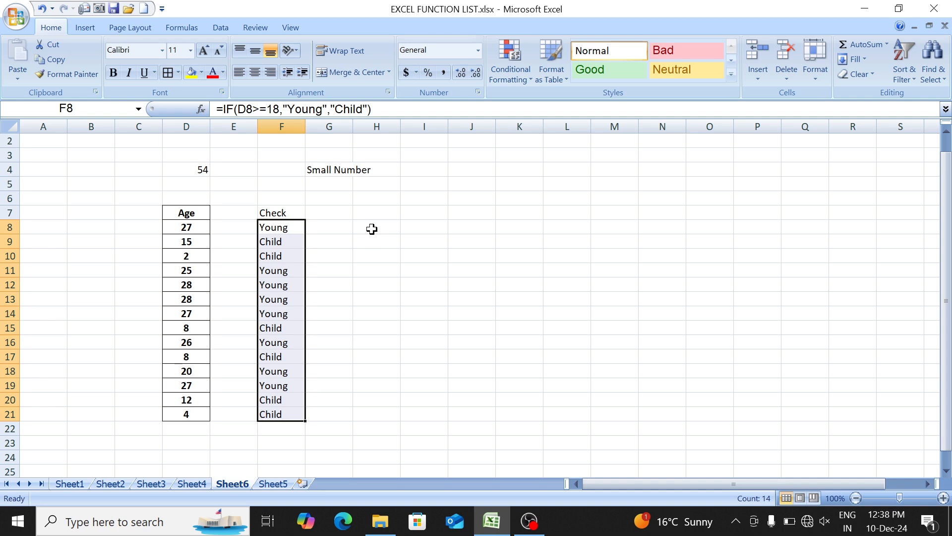
# - Compare the ages in column D with their Check results in column F
pyautogui.press('Down')
pyautogui.press('Up')
pyautogui.press('Left')
pyautogui.press('Left')
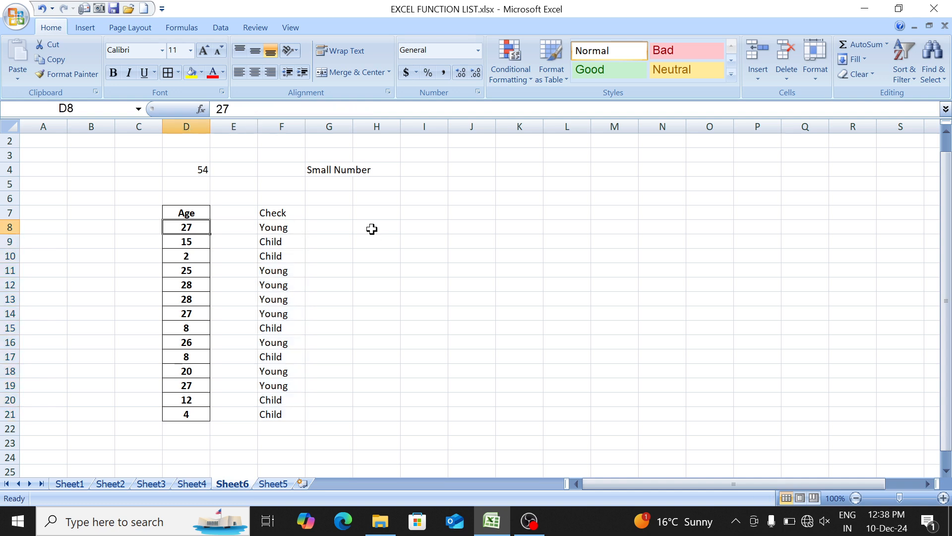
pyautogui.press('Down')
pyautogui.press('Down')
pyautogui.press('Down')
pyautogui.press('Down')
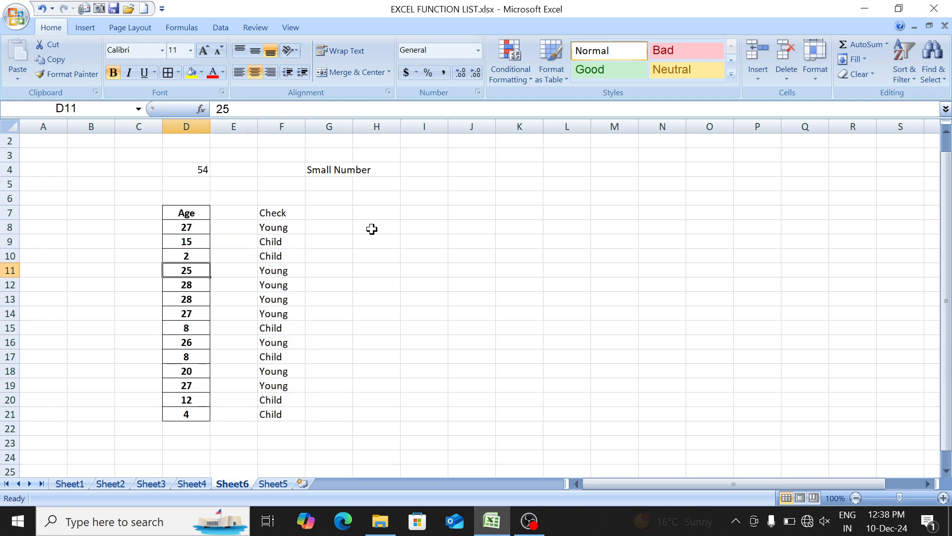
pyautogui.press('Right')
pyautogui.press('Right')
pyautogui.press('Left')
pyautogui.press('Left')
pyautogui.press('Up')
pyautogui.press('Up')
pyautogui.press('Up')
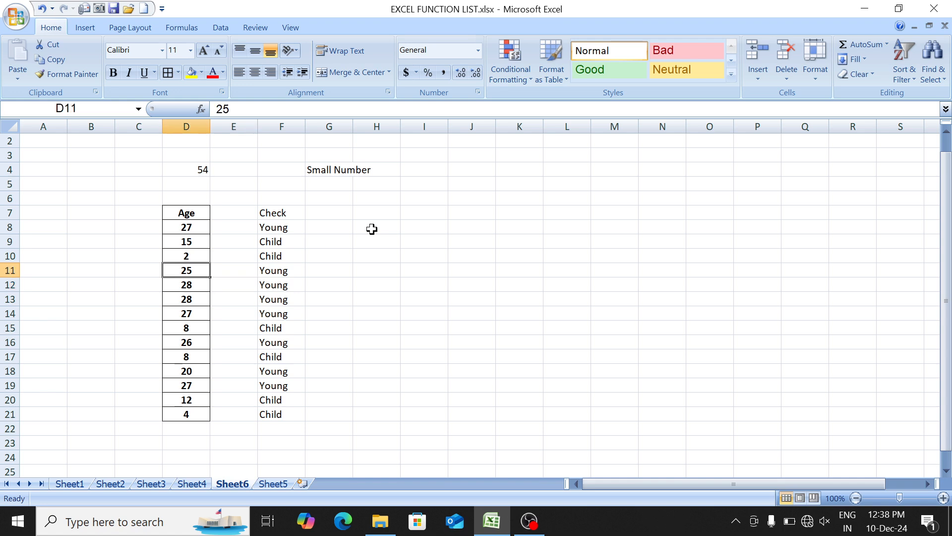
pyautogui.press('Right')
pyautogui.press('Right')
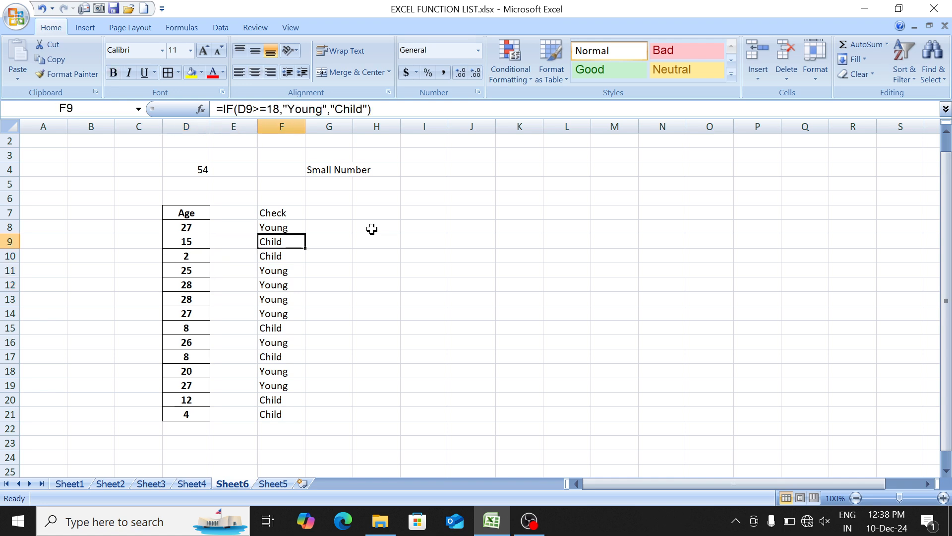
pyautogui.press('Left')
pyautogui.press('Left')
pyautogui.hotkey('ctrl', 'Home')
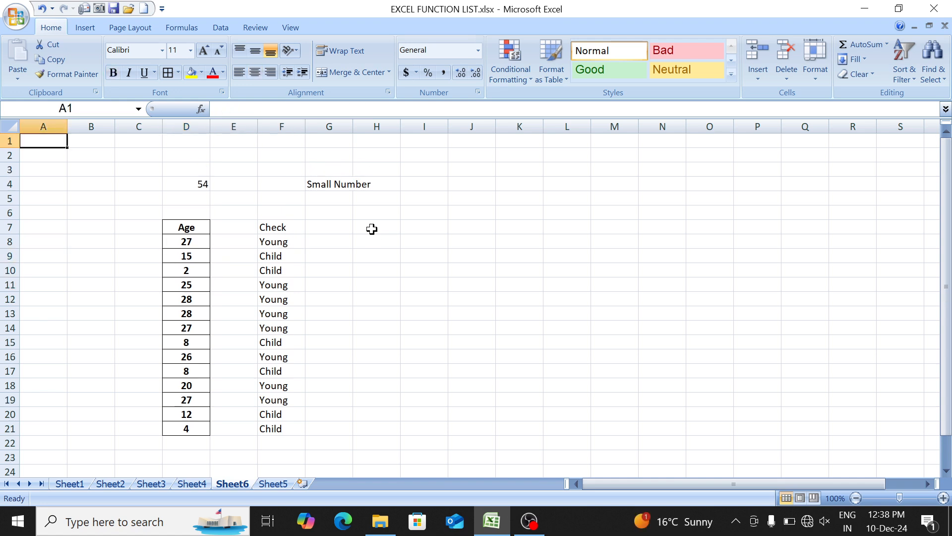
# - Clear the PROPER formulas from H4:H23 on Sheet5
pyautogui.hotkey('ctrl', 'pageup')
pyautogui.hotkey('ctrl', 'pageup')
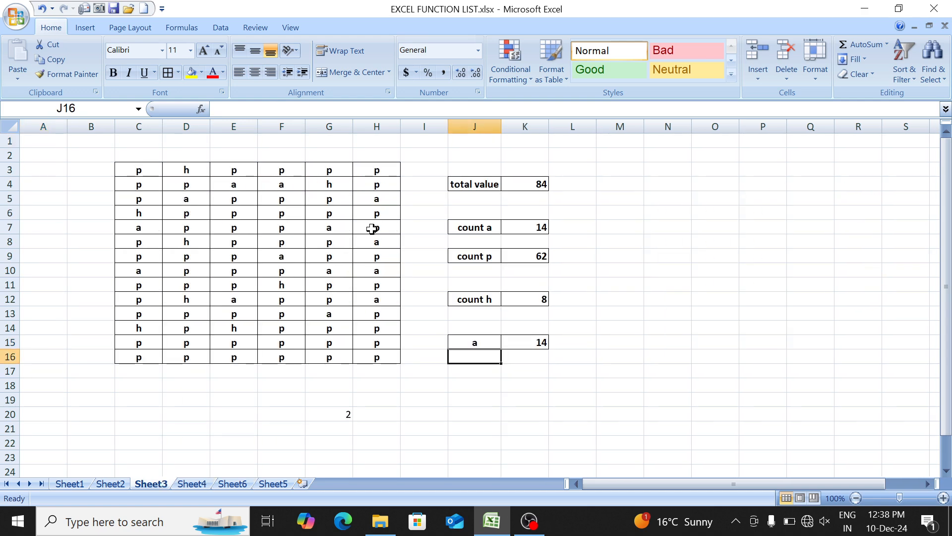
pyautogui.hotkey('ctrl', 'pageup')
pyautogui.hotkey('ctrl', 'pagedown')
pyautogui.hotkey('ctrl', 'pagedown')
pyautogui.hotkey('ctrl', 'pagedown')
pyautogui.hotkey('ctrl', 'pagedown')
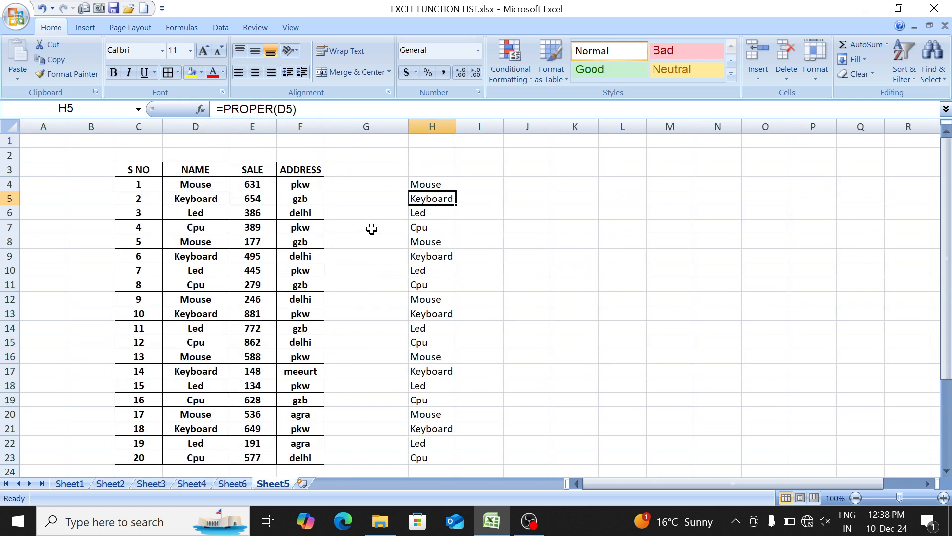
pyautogui.press('Down')
pyautogui.press('Up')
# - Enter the heading status in cell H3 beside the sales table
pyautogui.press('Up')
pyautogui.hotkey('ctrl', 'shift', 'Down')
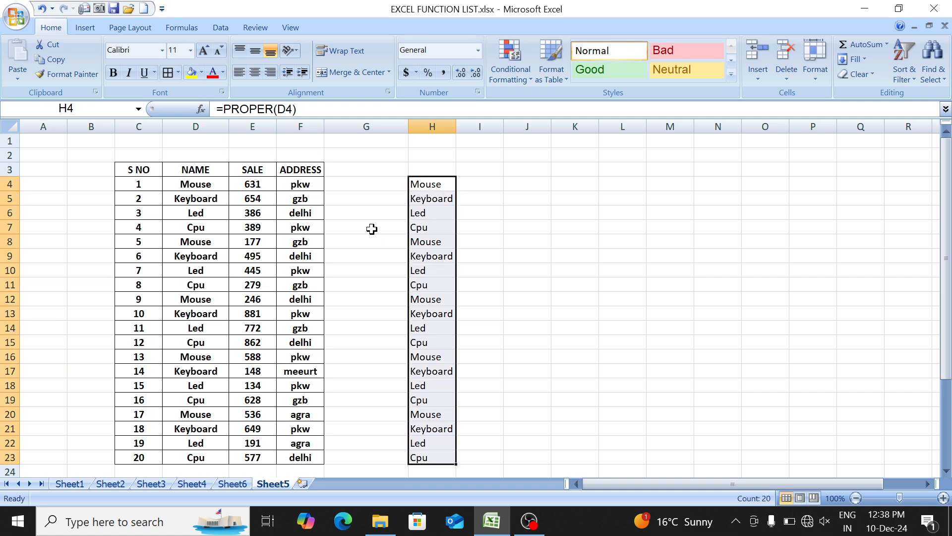
pyautogui.press('Delete')
pyautogui.press('Left')
pyautogui.press('Left')
pyautogui.press('Up')
pyautogui.press('Right')
pyautogui.press('Right')
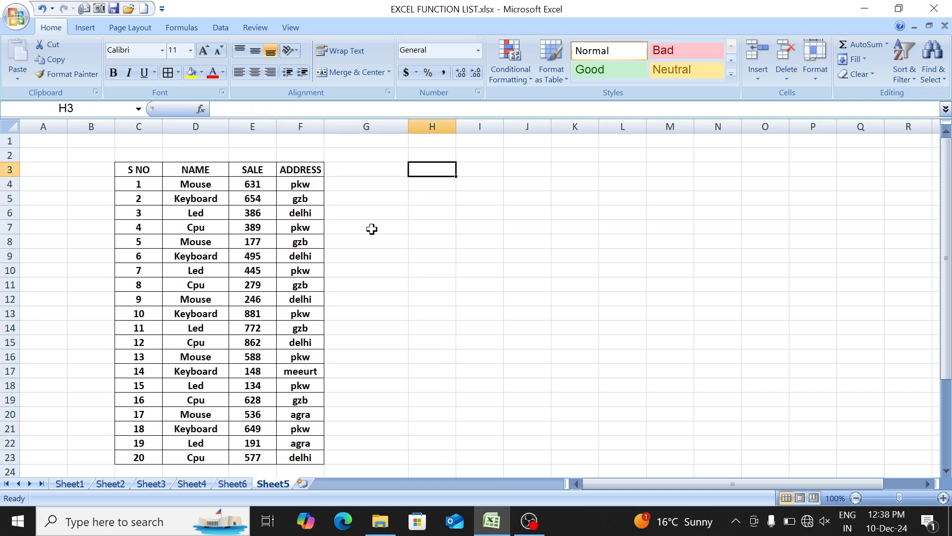
pyautogui.write('status')
pyautogui.press('Return')
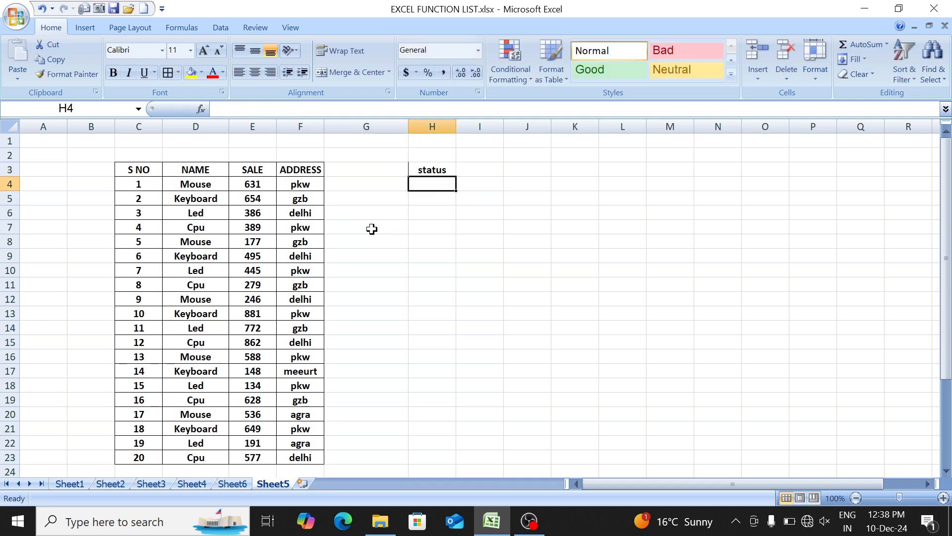
# - Examine the SALE values in E4:E23 that the status column is based on
pyautogui.press('Left')
pyautogui.press('Left')
pyautogui.press('Left')
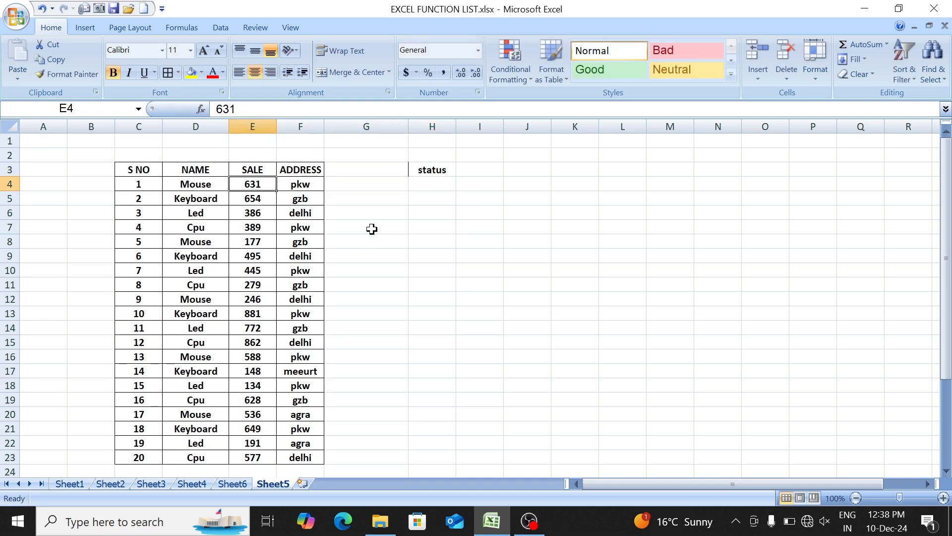
pyautogui.hotkey('ctrl', 'shift', 'Down')
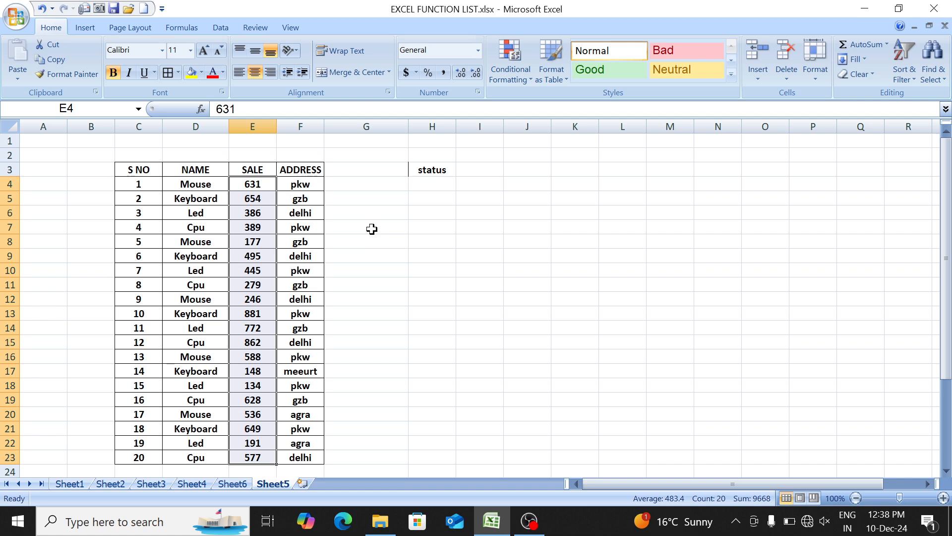
pyautogui.press('Right')
pyautogui.press('Right')
pyautogui.press('Right')
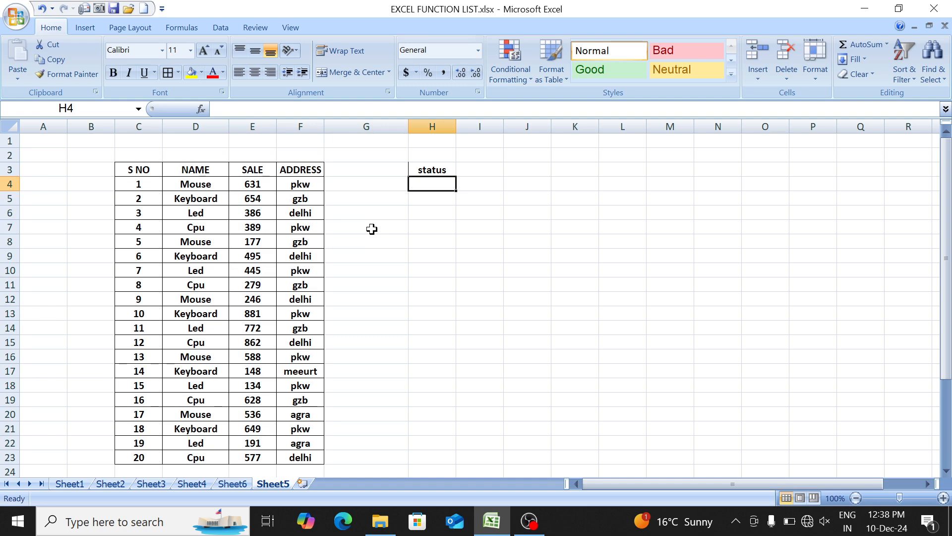
# - Enter an IF formula in H4 that returns "Good Sale" when E4 is at least 500 and "Normal Sale" otherwise
pyautogui.write('=if')
pyautogui.press('Tab')
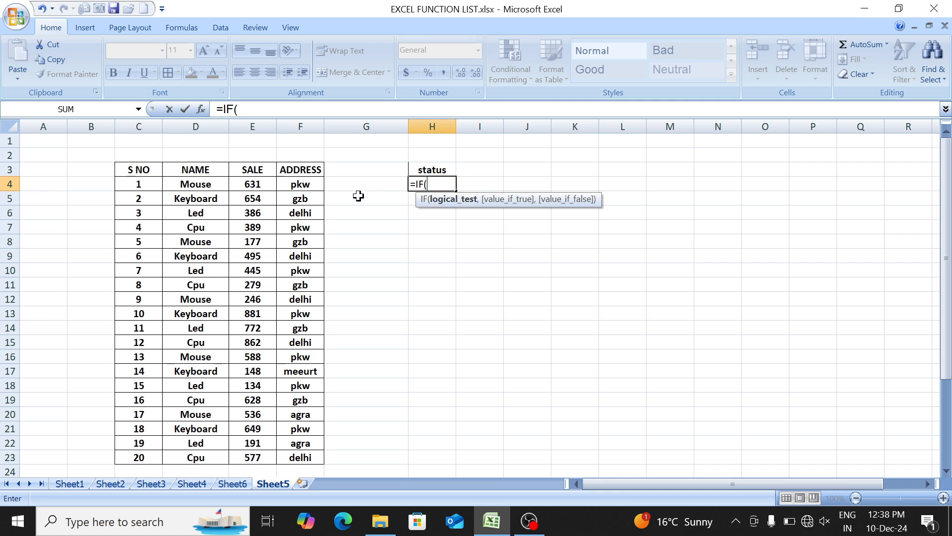
pyautogui.click(263, 182)
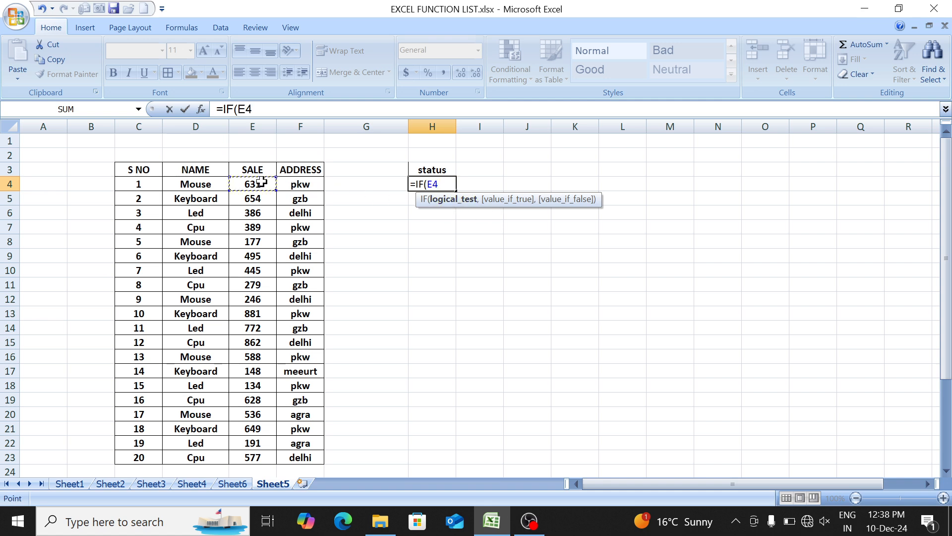
pyautogui.write('>=500,')
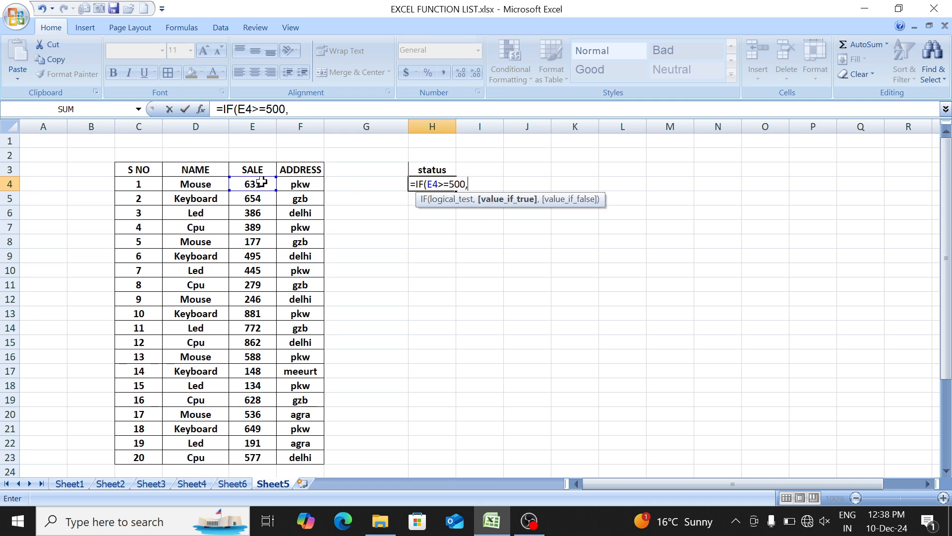
pyautogui.write('"Good Sale",')
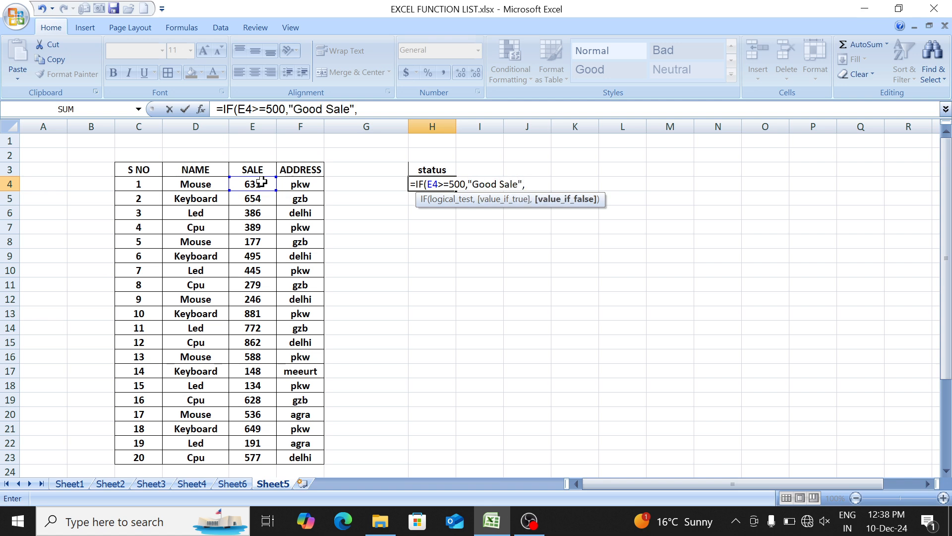
pyautogui.write('Nor')
pyautogui.press('BackSpace')
pyautogui.press('BackSpace')
pyautogui.press('BackSpace')
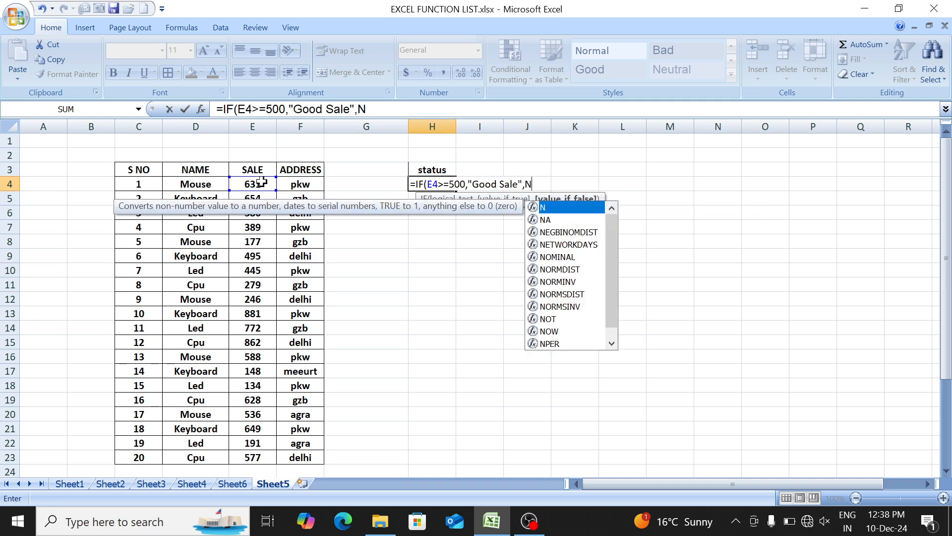
pyautogui.write('"Nor ')
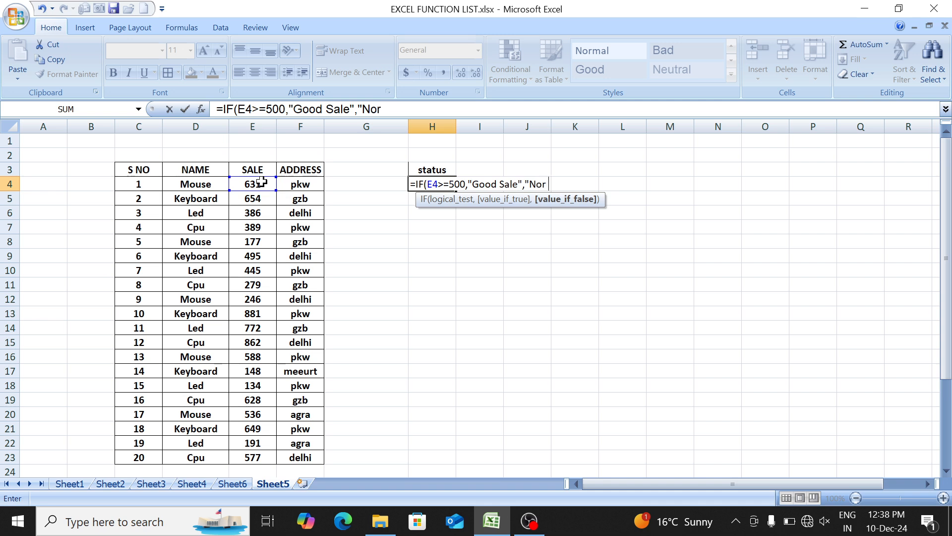
pyautogui.write('mal Sale"')
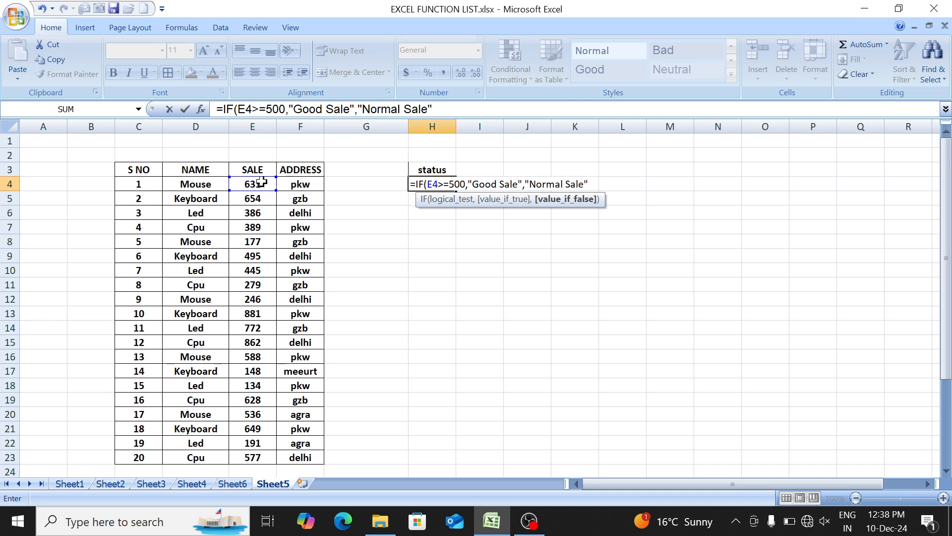
pyautogui.write(')')
pyautogui.press('Return')
pyautogui.press('Up')
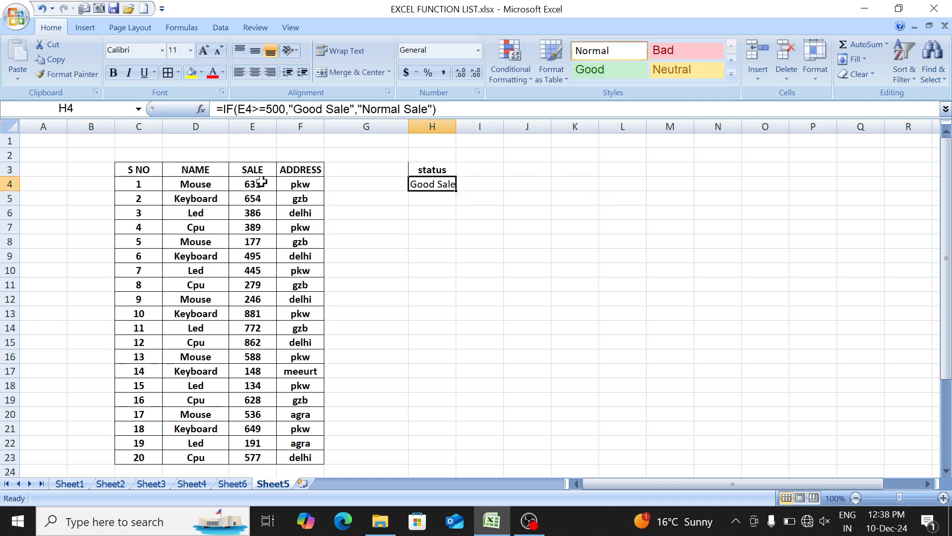
# - Widen column H to fit the status text and fill the IF formula from H4 down to H23
pyautogui.moveTo(456, 128); pyautogui.dragTo(475, 130)
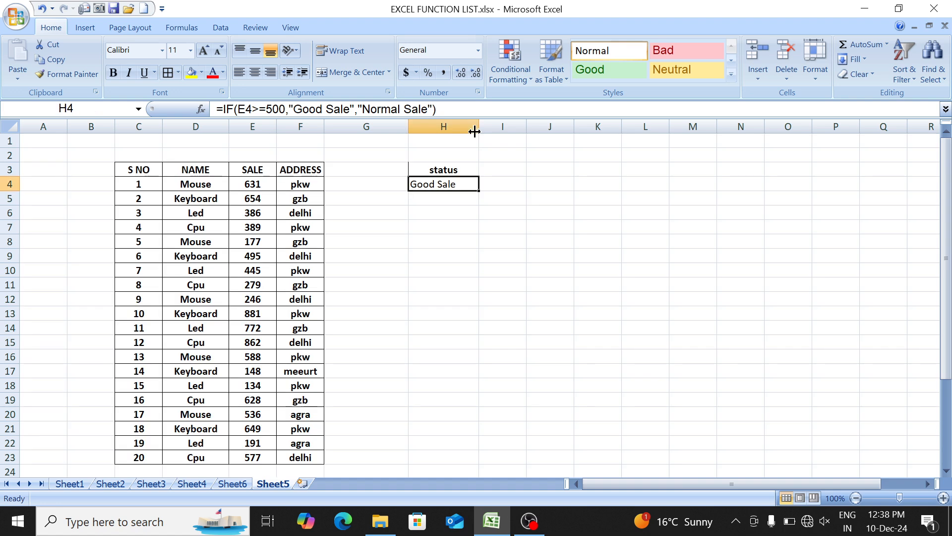
pyautogui.hotkey('shift', 'Down')
pyautogui.hotkey('shift', 'Down')
pyautogui.hotkey('shift', 'Down')
pyautogui.hotkey('shift', 'Down')
pyautogui.hotkey('shift', 'Down')
pyautogui.hotkey('shift', 'Down')
pyautogui.hotkey('shift', 'Down')
pyautogui.hotkey('shift', 'Down')
pyautogui.hotkey('shift', 'Down')
pyautogui.hotkey('shift', 'Down')
pyautogui.hotkey('shift', 'Down')
pyautogui.hotkey('shift', 'Down')
pyautogui.hotkey('shift', 'Down')
pyautogui.hotkey('shift', 'Down')
pyautogui.hotkey('shift', 'Down')
pyautogui.hotkey('shift', 'Down')
pyautogui.hotkey('shift', 'Down')
pyautogui.hotkey('shift', 'Down')
pyautogui.press('Down')
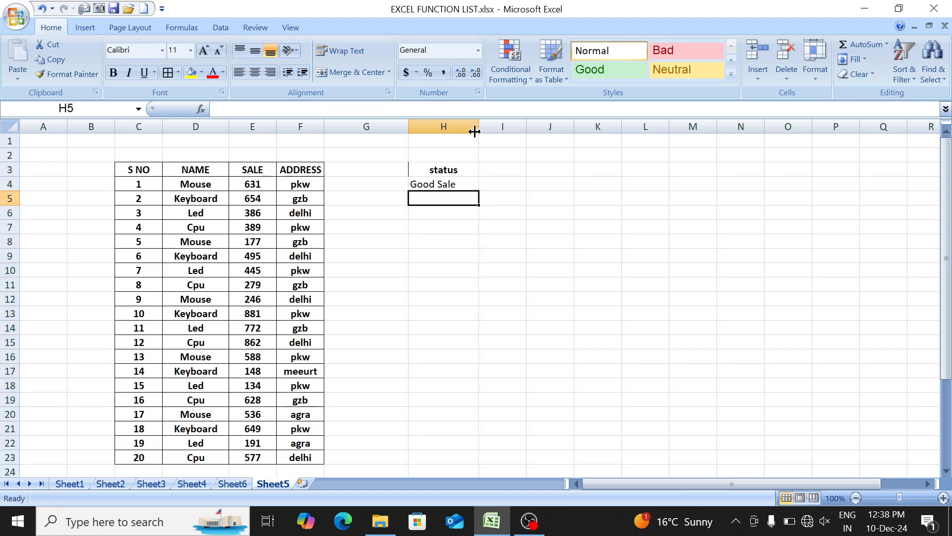
pyautogui.press('Up')
pyautogui.hotkey('shift', 'Down')
pyautogui.hotkey('shift', 'Down')
pyautogui.hotkey('shift', 'Down')
pyautogui.hotkey('shift', 'Down')
pyautogui.hotkey('shift', 'Down')
pyautogui.hotkey('shift', 'Down')
pyautogui.hotkey('shift', 'Down')
pyautogui.hotkey('shift', 'Down')
pyautogui.hotkey('shift', 'Down')
pyautogui.hotkey('shift', 'Down')
pyautogui.hotkey('shift', 'Down')
pyautogui.hotkey('shift', 'Down')
pyautogui.hotkey('shift', 'Down')
pyautogui.hotkey('shift', 'Down')
pyautogui.hotkey('shift', 'Down')
pyautogui.hotkey('shift', 'Down')
pyautogui.hotkey('shift', 'Down')
pyautogui.hotkey('shift', 'Down')
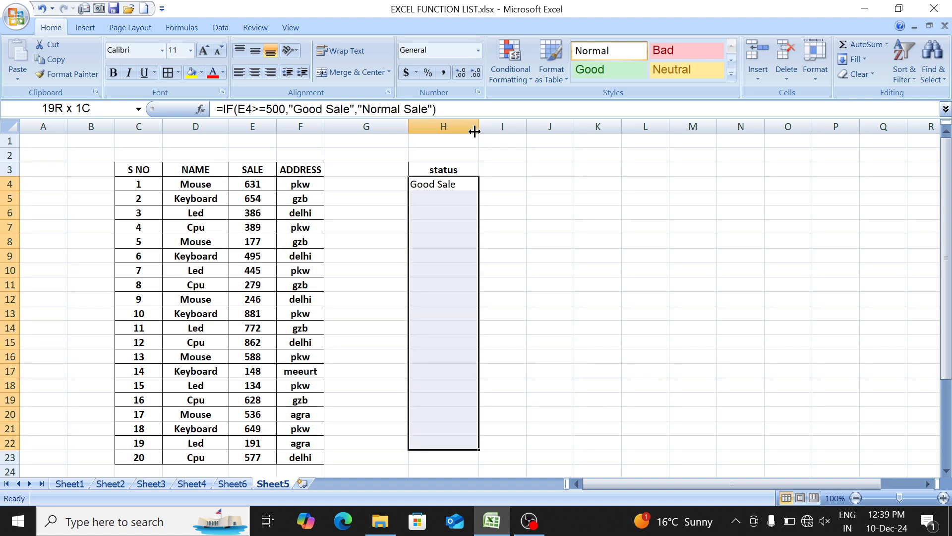
pyautogui.hotkey('shift', 'Down')
pyautogui.hotkey('ctrl', 'd')
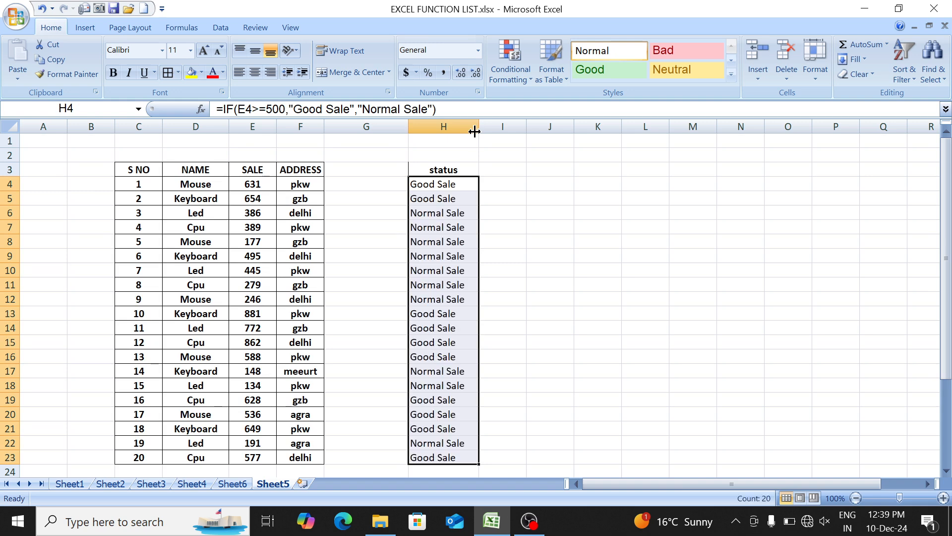
# - Compare the status results in column H with the matching SALE values in column E
pyautogui.moveTo(444, 225); pyautogui.dragTo(257, 243)
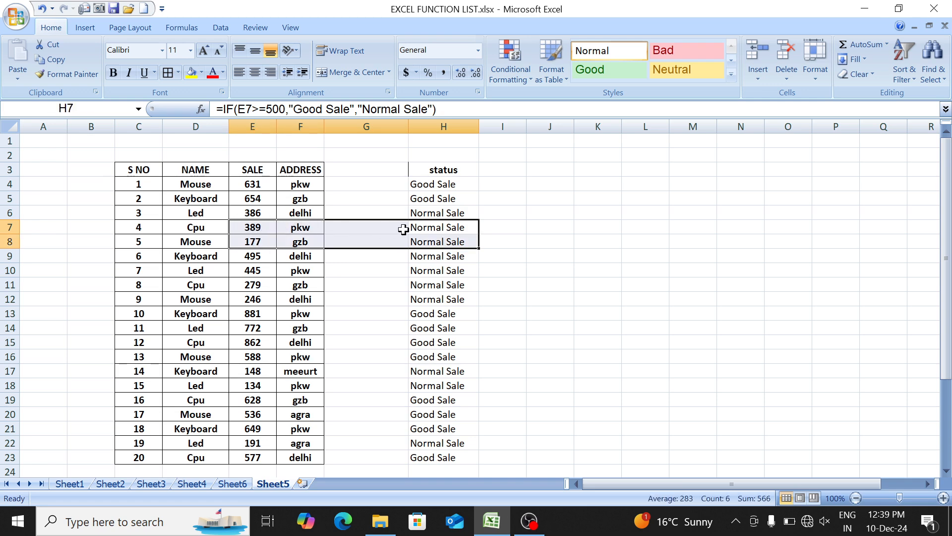
pyautogui.click(439, 241)
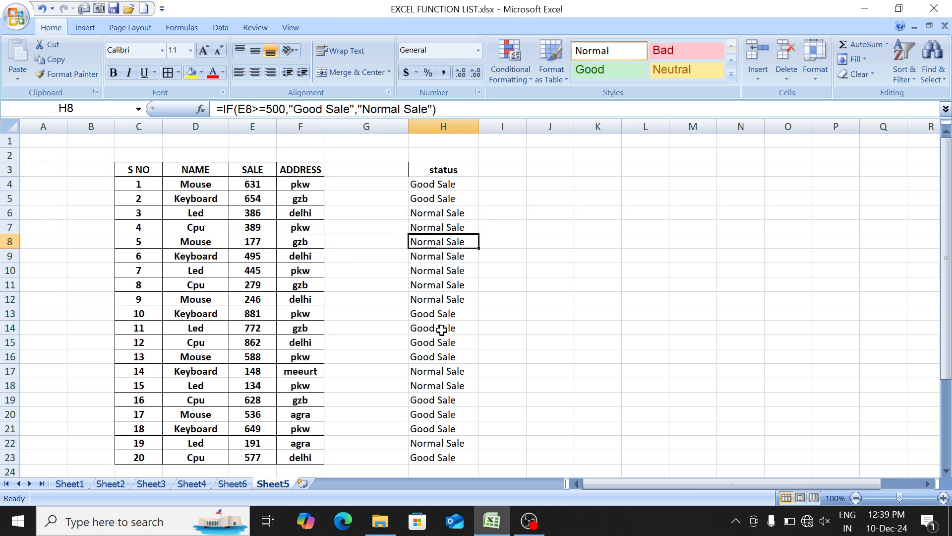
pyautogui.moveTo(440, 327); pyautogui.dragTo(251, 311)
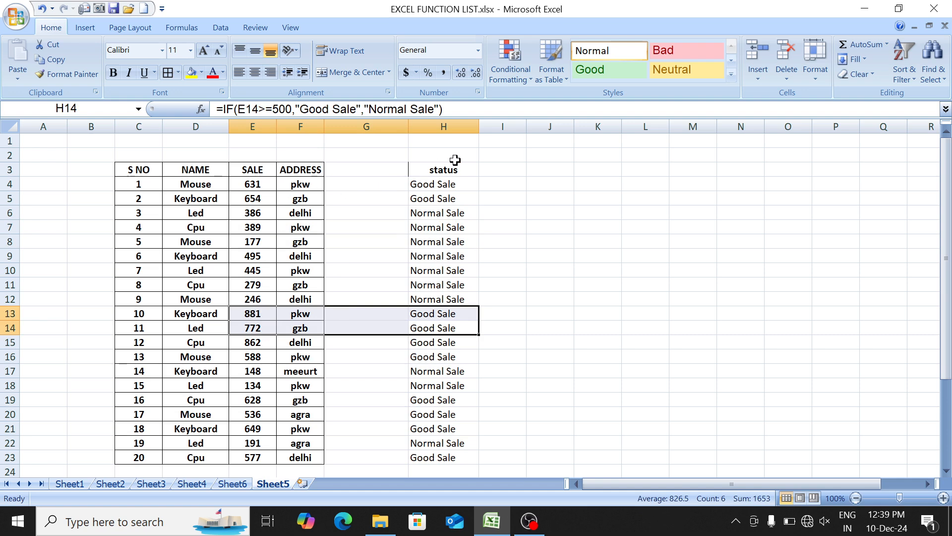
pyautogui.click(455, 187)
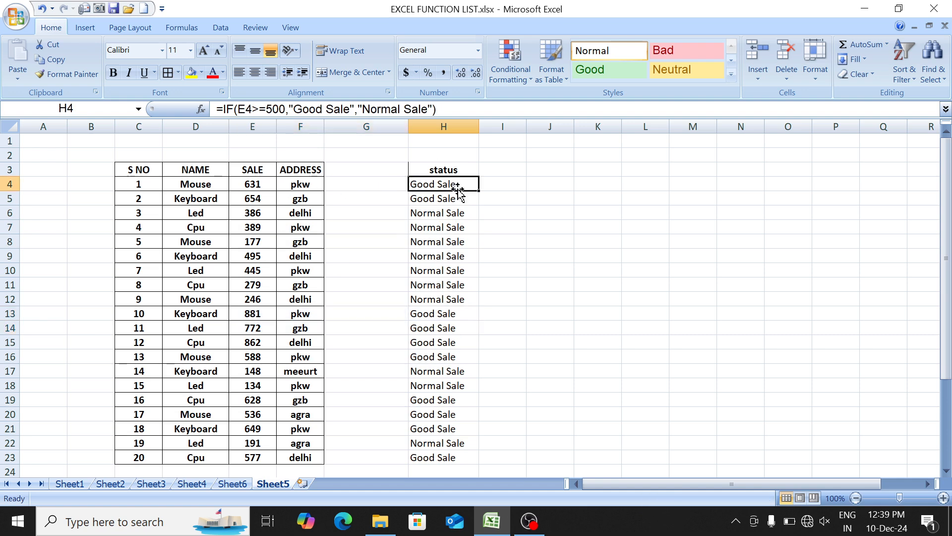
pyautogui.click(294, 181)
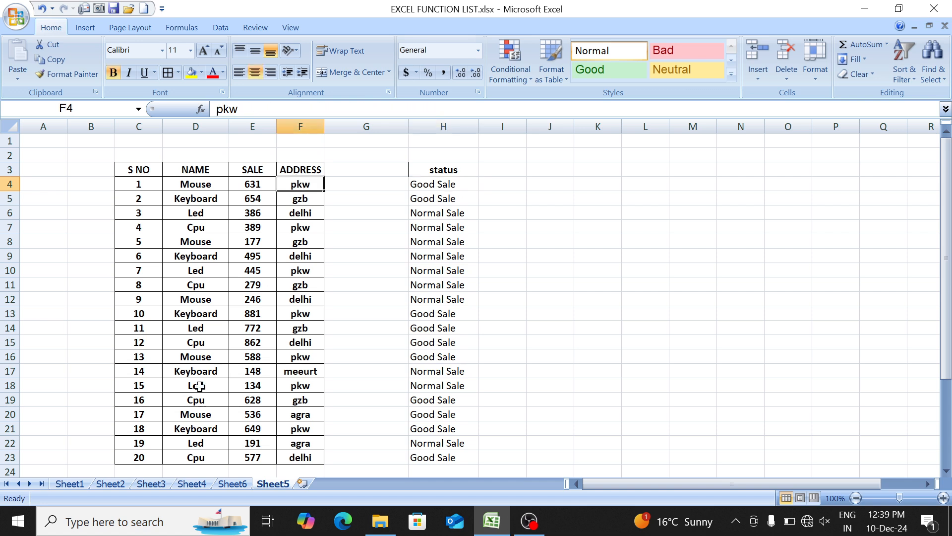
# - Switch to Sheet6 and enter the text abc in cell J9
pyautogui.click(233, 484)
pyautogui.click(485, 224)
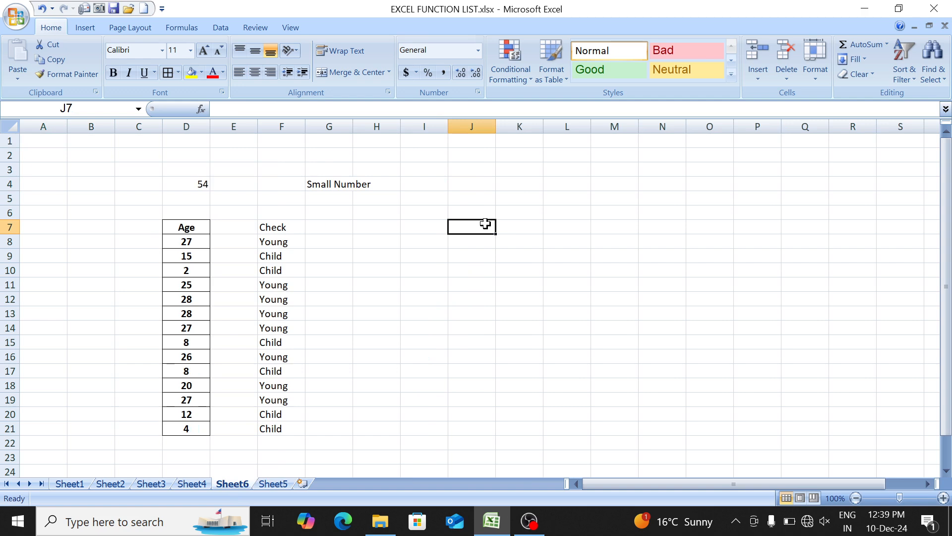
pyautogui.click(479, 260)
pyautogui.write('abc')
pyautogui.press('Tab')
pyautogui.press('Tab')
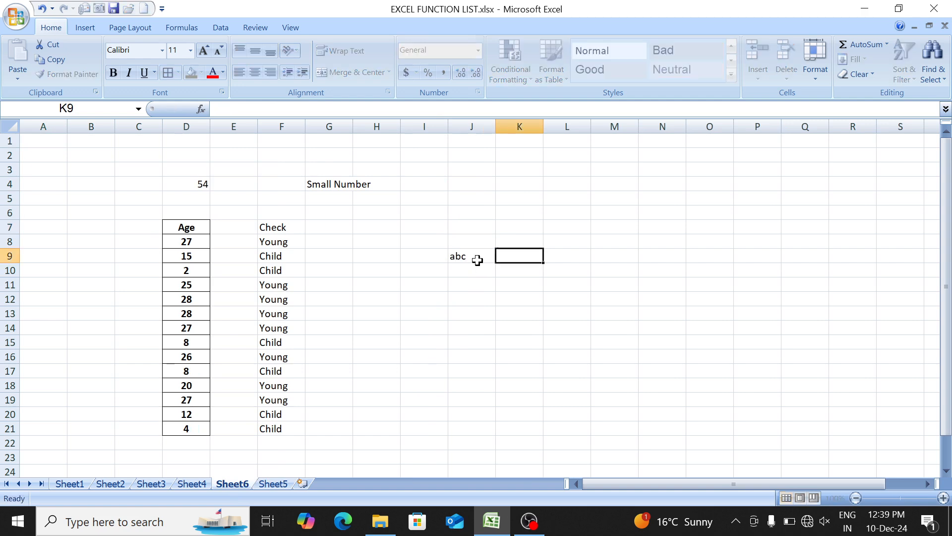
# - Enter an IF formula in L9 that returns "Equal" when J9 is "dell" and "Does Not Equal" otherwise
pyautogui.write('=i')
pyautogui.press('Tab')
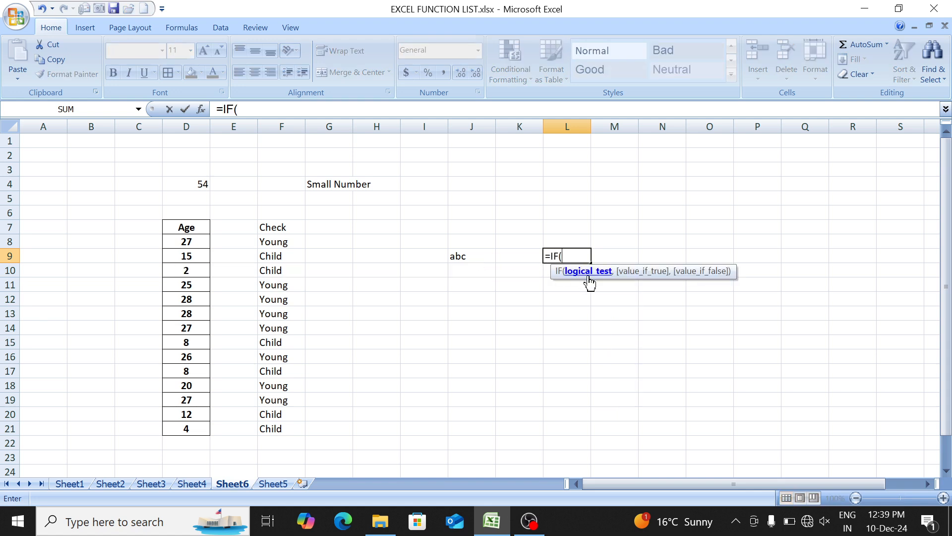
pyautogui.click(467, 254)
pyautogui.write('=')
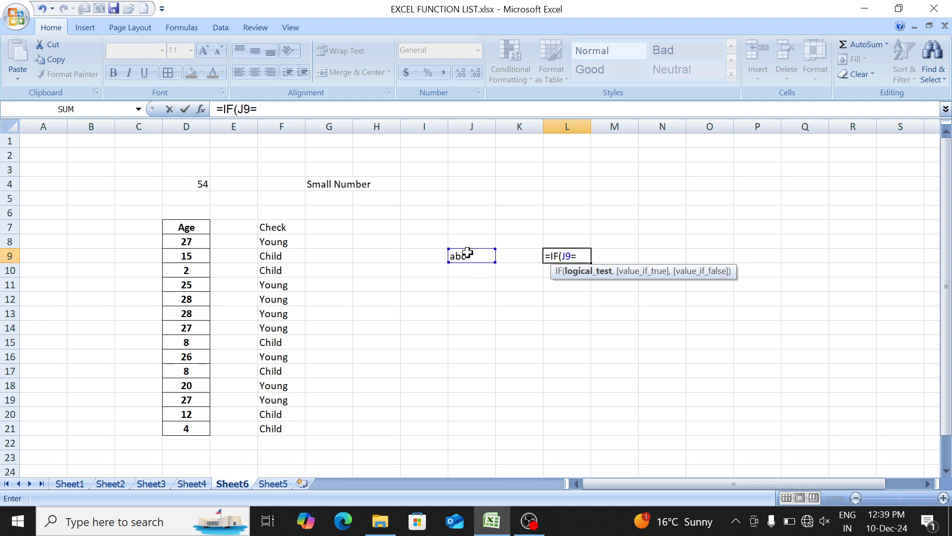
pyautogui.write('"dell",')
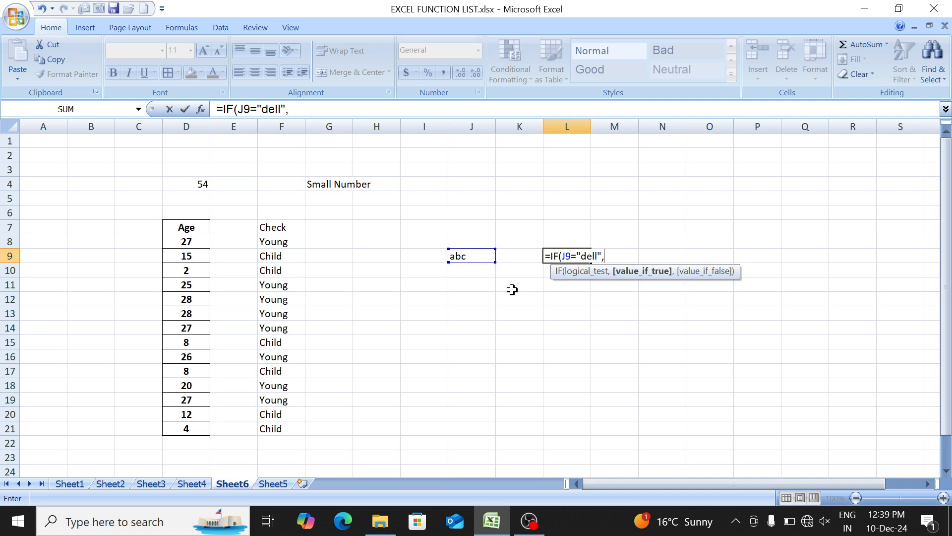
pyautogui.write('"Equal","Dow')
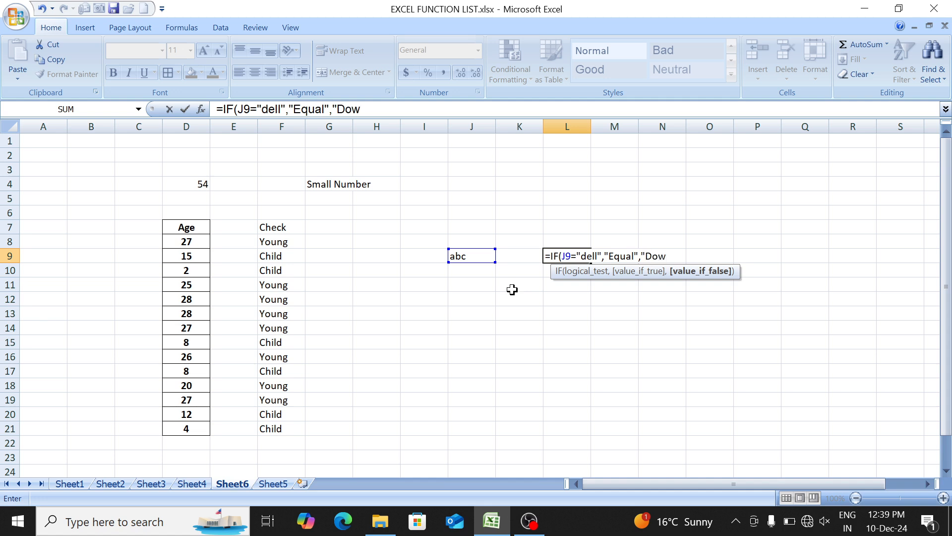
pyautogui.press('BackSpace')
pyautogui.write('es Not Equal')
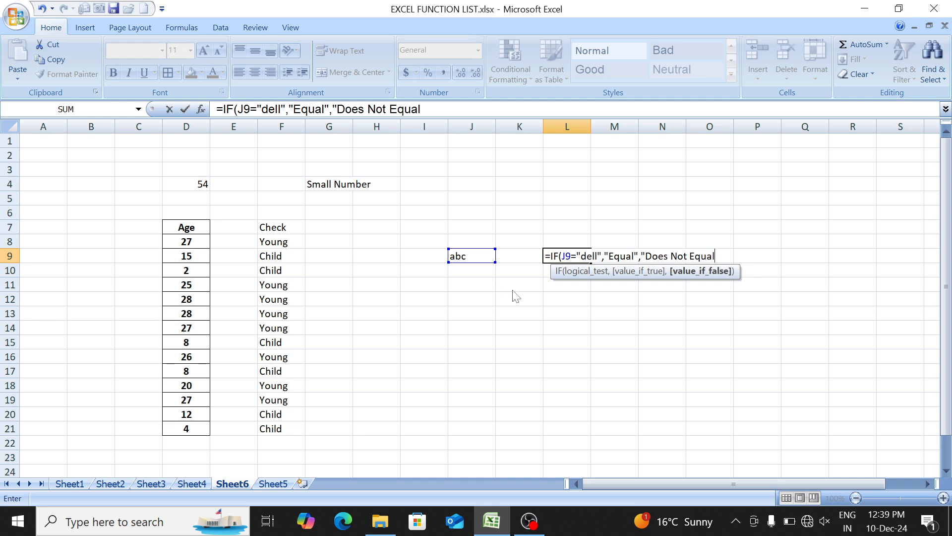
pyautogui.write('")')
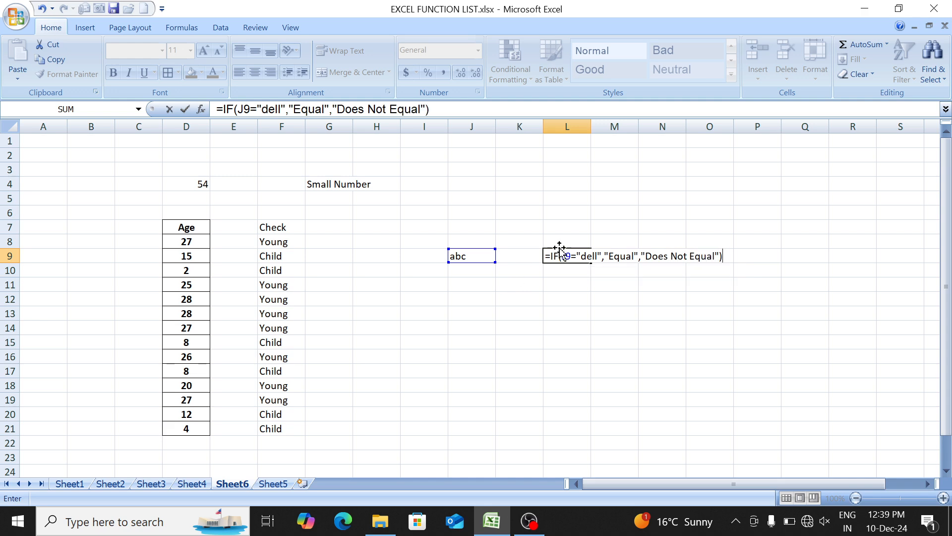
pyautogui.click(591, 257)
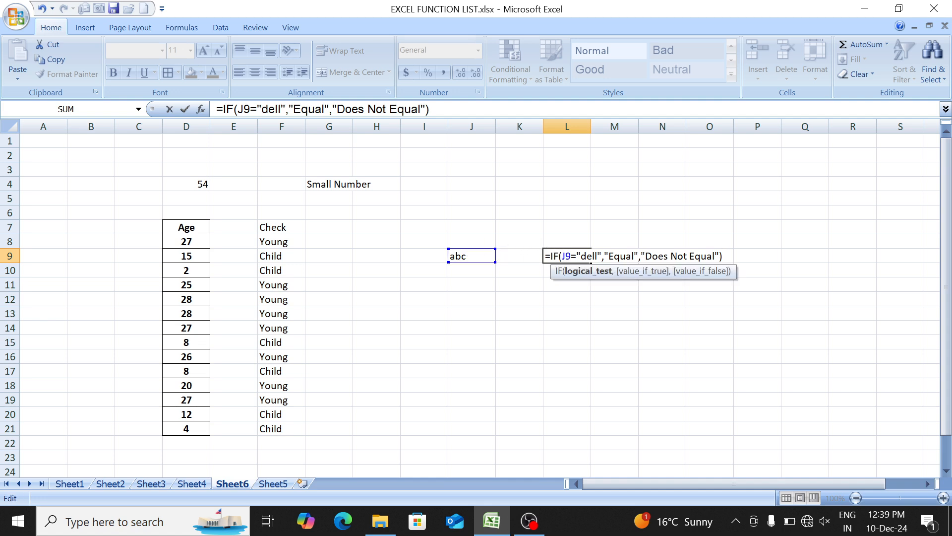
pyautogui.moveTo(566, 256); pyautogui.dragTo(588, 256)
pyautogui.press('Return')
pyautogui.press('Up')
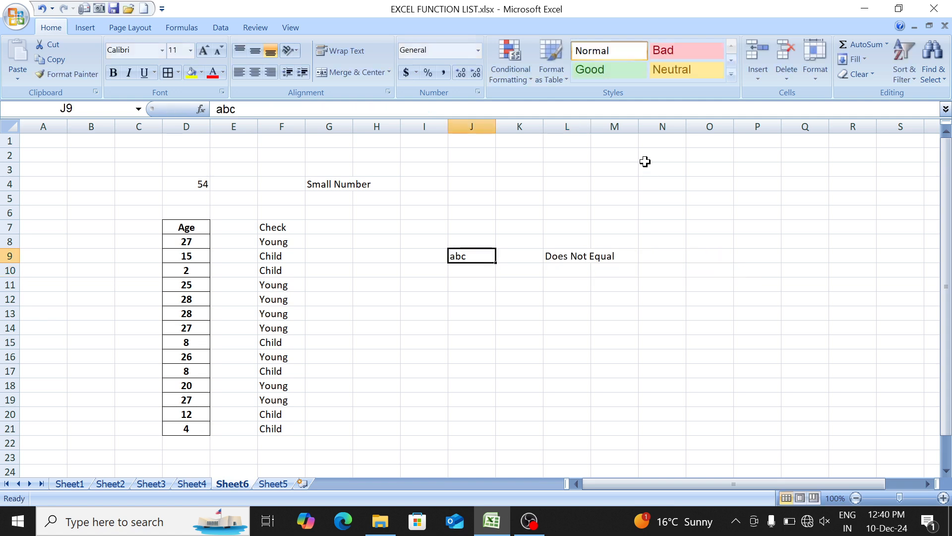
# - Change the text in J9 to dell and check the IF result in L9
pyautogui.write('dell')
pyautogui.press('Return')
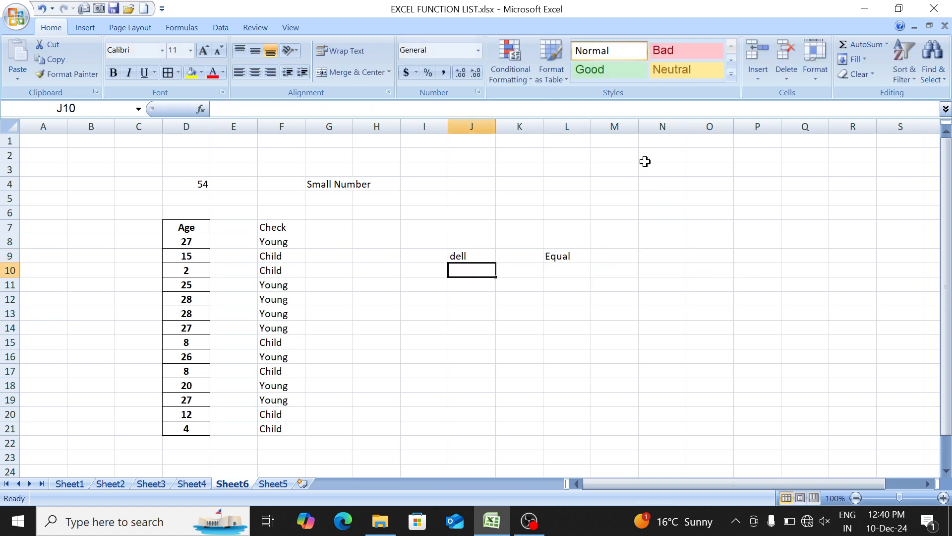
pyautogui.press('Up')
pyautogui.press('Right')
pyautogui.press('Left')
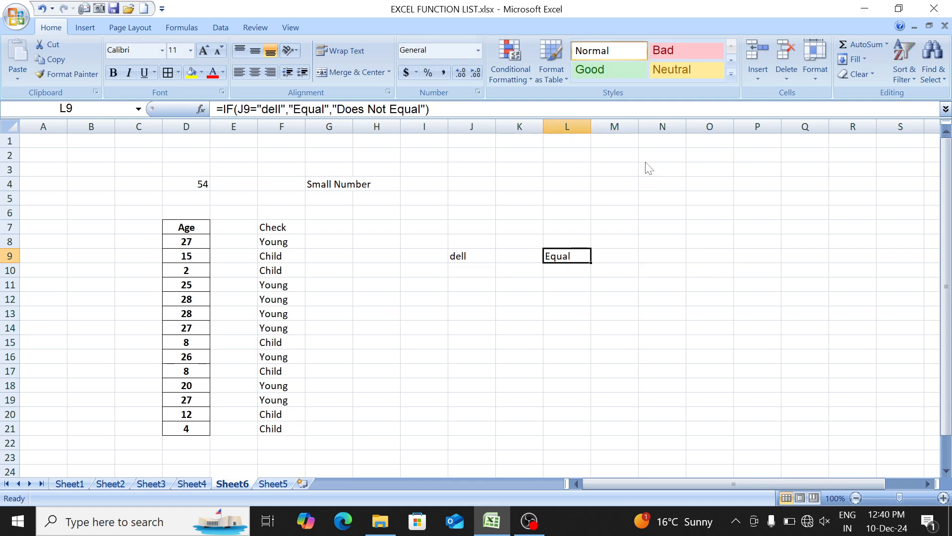
pyautogui.press('Left')
pyautogui.press('Left')
pyautogui.press('Right')
pyautogui.press('Right')
# - Enter the text dell in cell J14 below the first text comparison
pyautogui.press('Left')
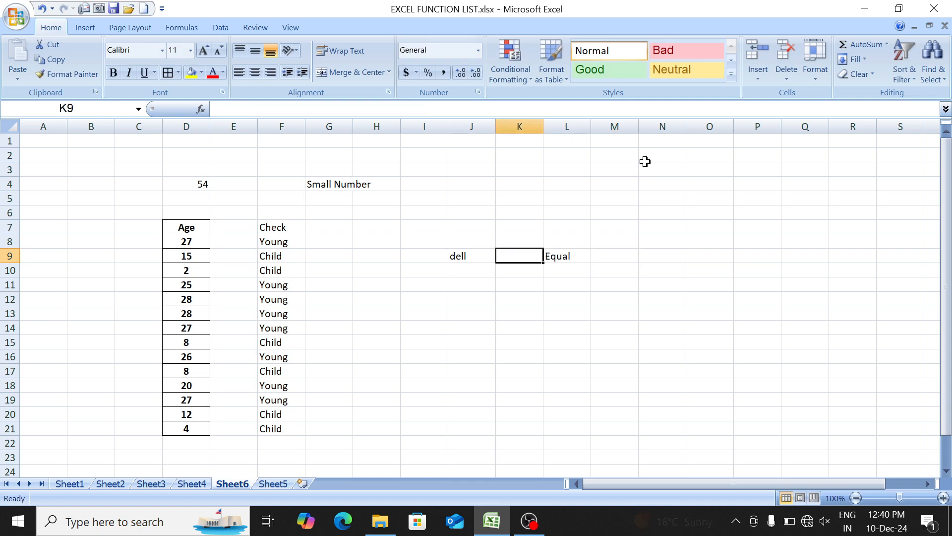
pyautogui.press('Left')
pyautogui.press('Down')
pyautogui.press('Down')
pyautogui.press('Down')
pyautogui.press('Down')
pyautogui.press('Down')
pyautogui.write('dell')
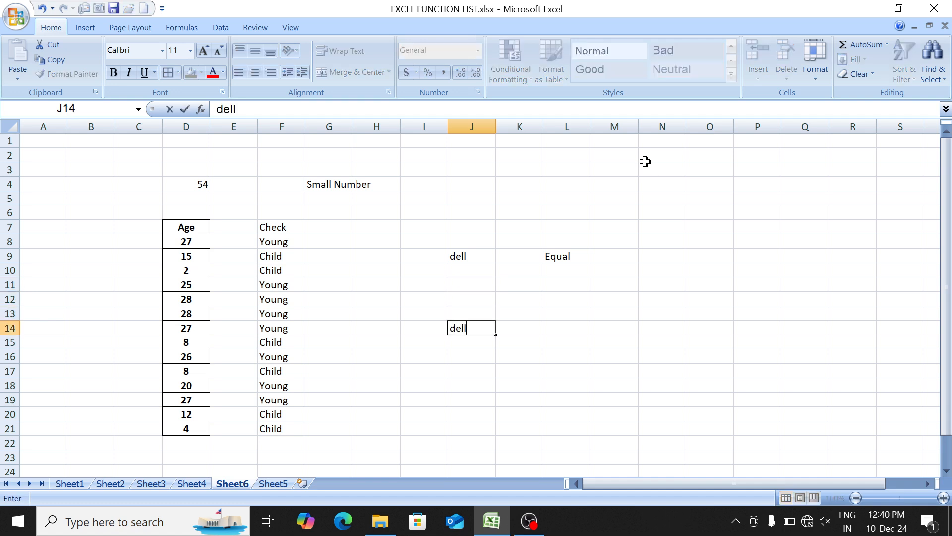
# - Start an IF formula in K14 that tests whether J14 equals 123
pyautogui.press('Right')
pyautogui.write('=IF(')
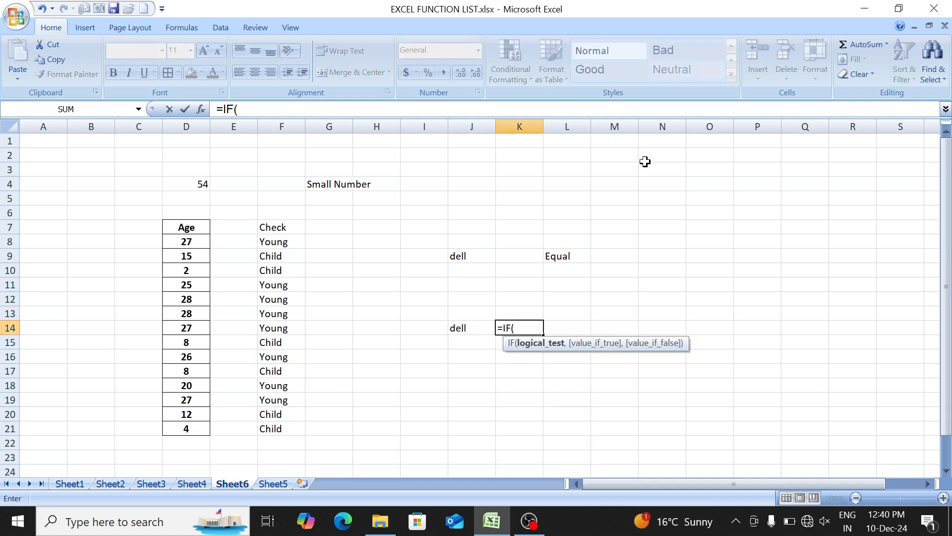
pyautogui.press('Left')
pyautogui.write('=')
pyautogui.write('"')
pyautogui.write('sb')
pyautogui.press('BackSpace')
pyautogui.press('BackSpace')
pyautogui.press('BackSpace')
pyautogui.write('123')
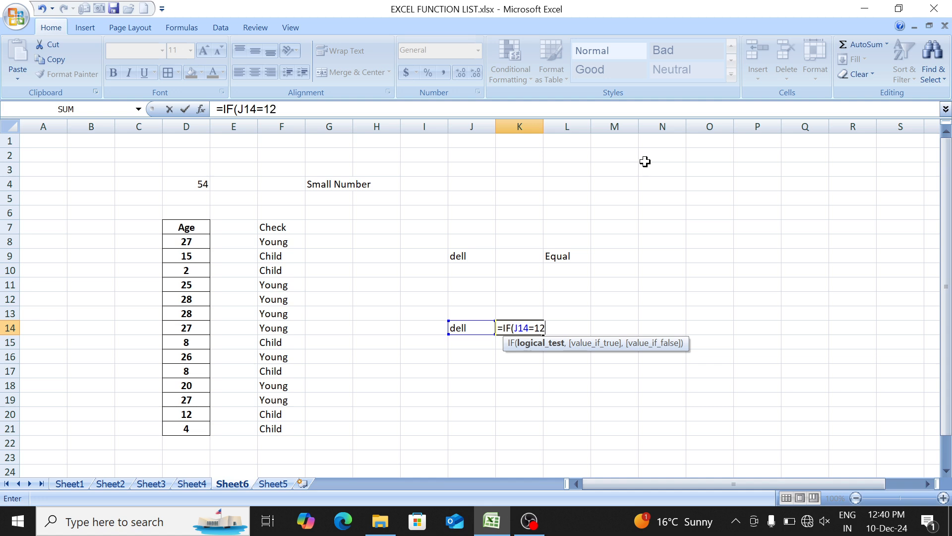
pyautogui.write(',')
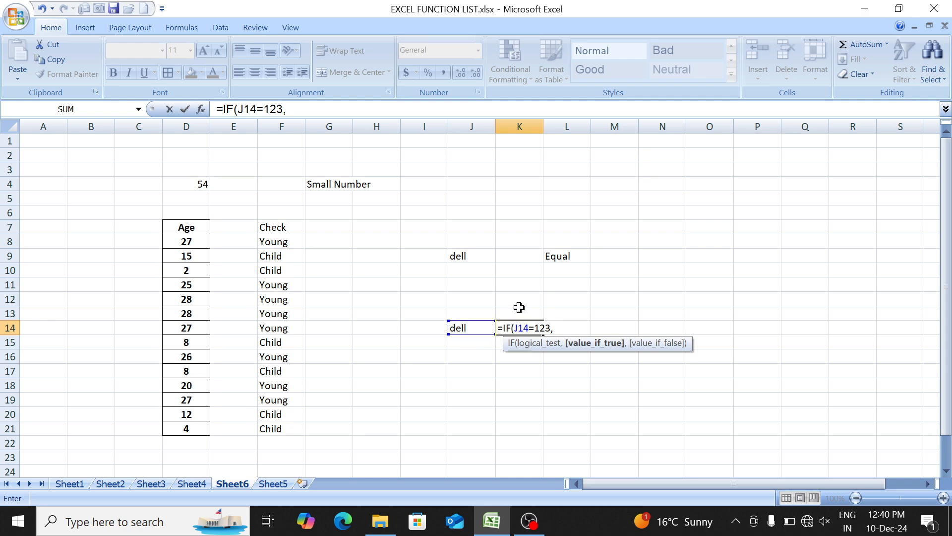
pyautogui.write('100,')
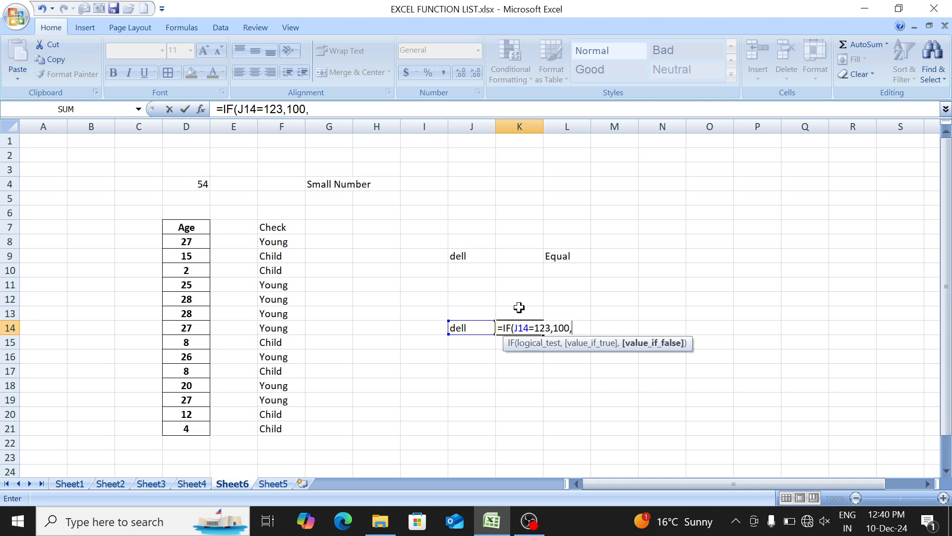
pyautogui.write('900)')
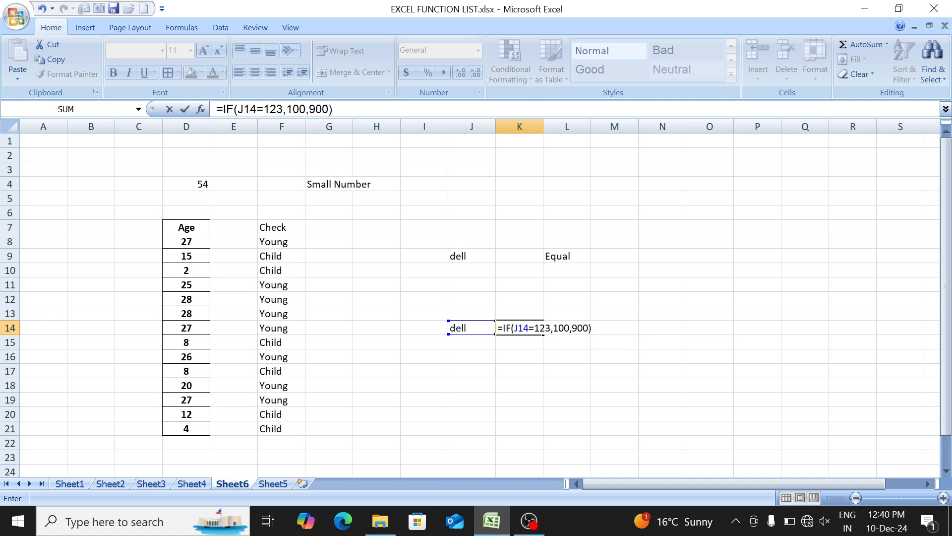
# - Complete the K14 formula so it returns 100 when the test is true and 900 when it is false
pyautogui.click(524, 328)
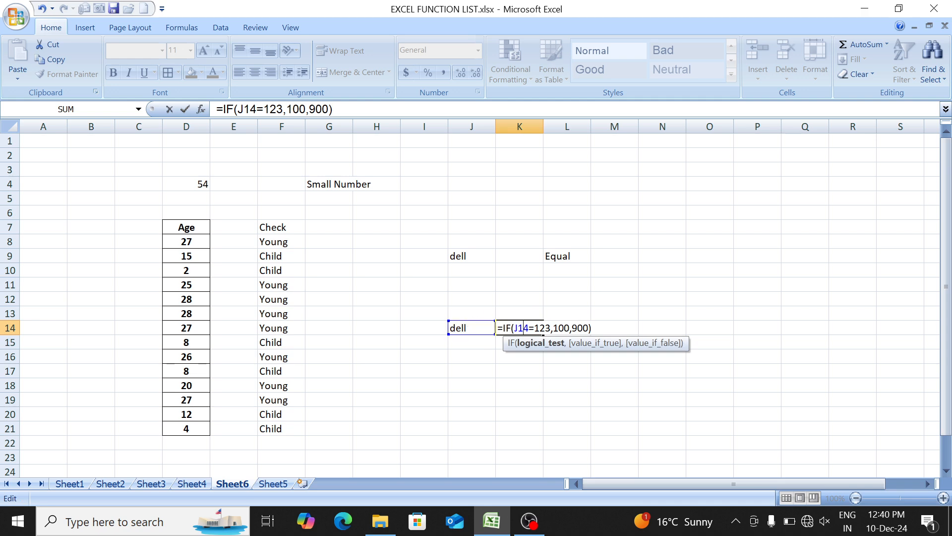
pyautogui.moveTo(518, 328); pyautogui.dragTo(540, 328)
pyautogui.click(534, 328)
pyautogui.press('Return')
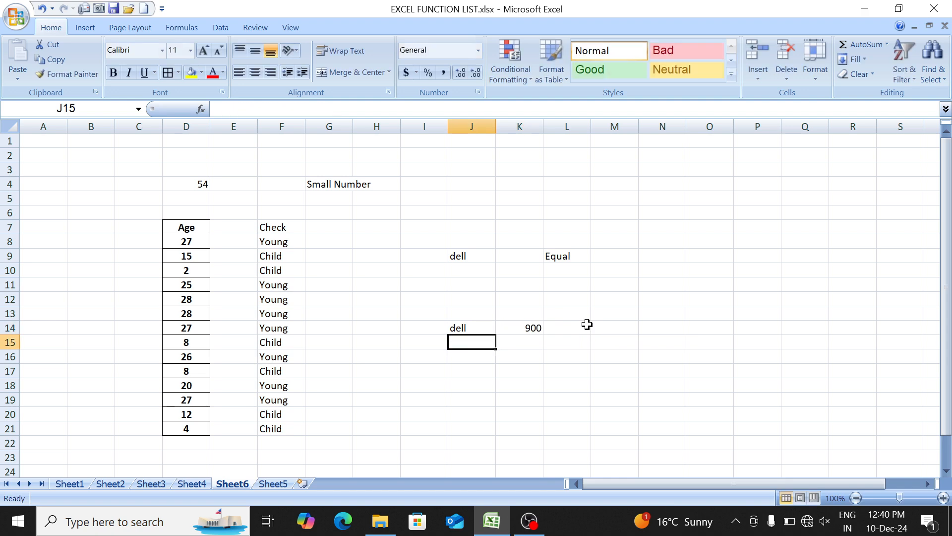
# - Change the value in J14 to 123 and check the IF result in K14
pyautogui.press('Up')
pyautogui.press('Right')
pyautogui.press('Left')
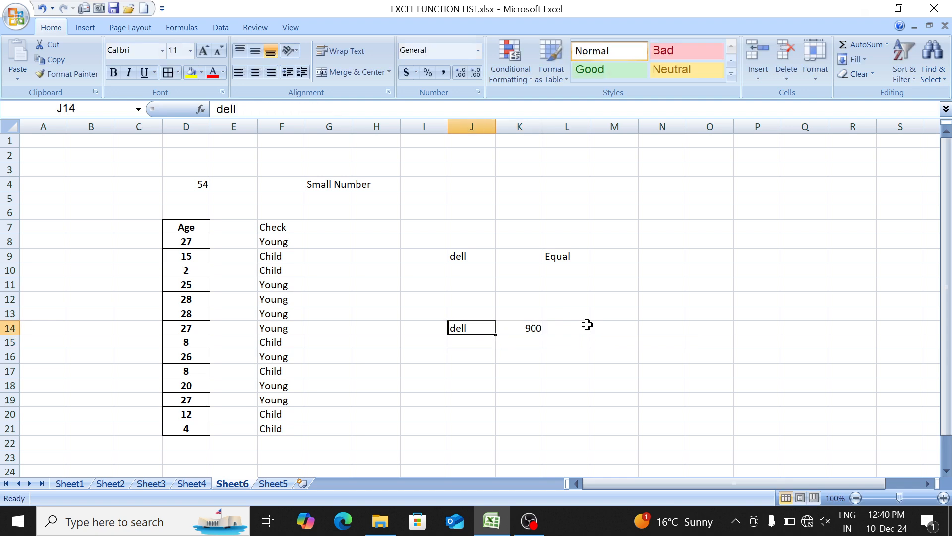
pyautogui.write('123')
pyautogui.press('Return')
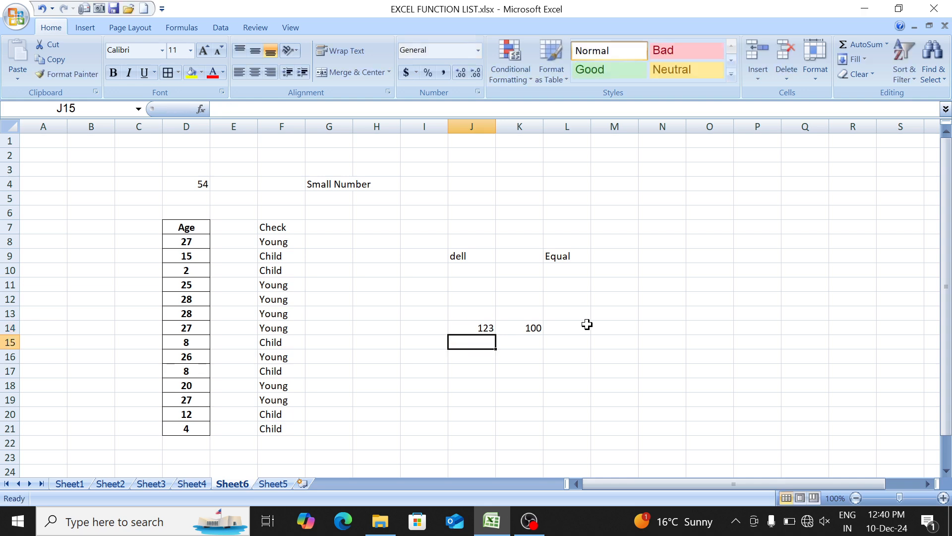
pyautogui.press('Up')
pyautogui.press('Right')
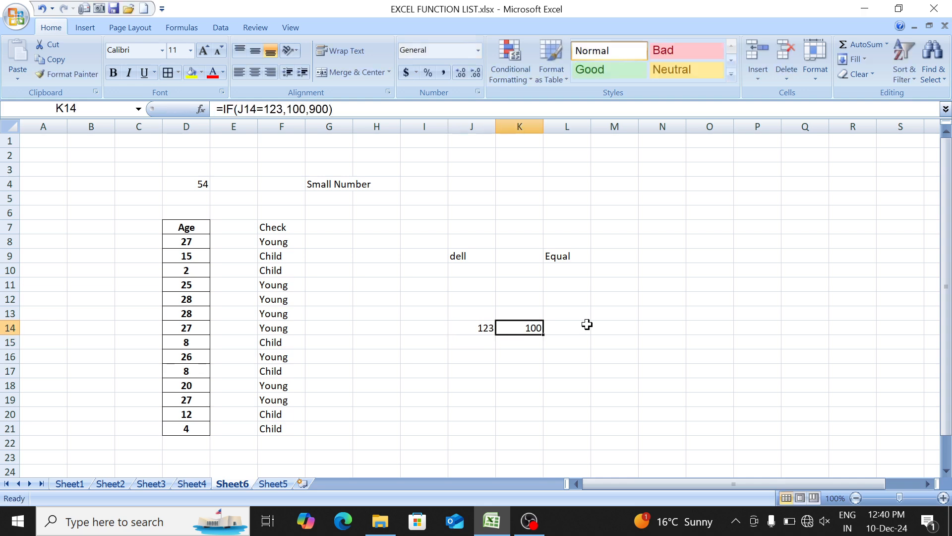
# - Return to Sheet1 and review the red-marked functions from RANDBETWEEN to IF by selecting A2:B21, ending on the title cell A1
pyautogui.hotkey('ctrl', 'pageup')
pyautogui.hotkey('ctrl', 'pageup')
pyautogui.hotkey('ctrl', 'pageup')
pyautogui.hotkey('ctrl', 'pageup')
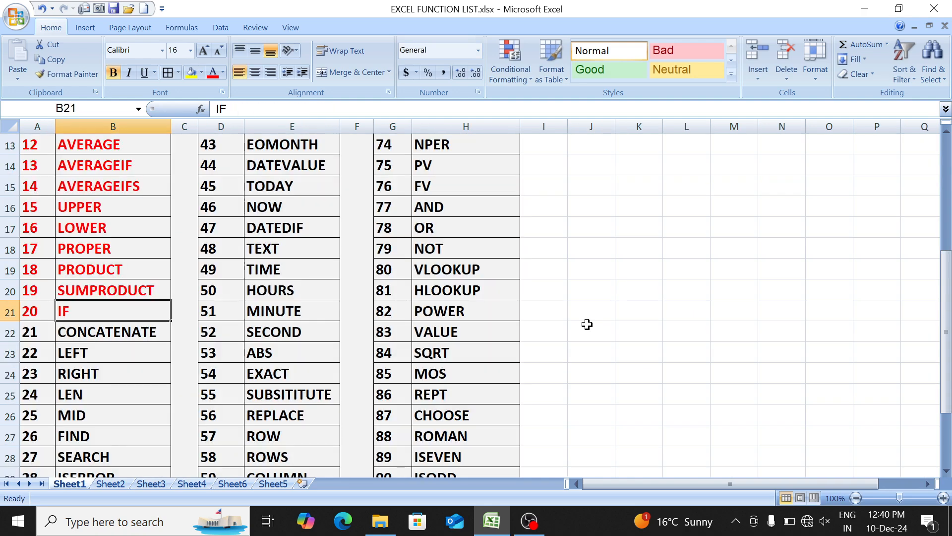
pyautogui.press('Down')
pyautogui.hotkey('shift', 'Left')
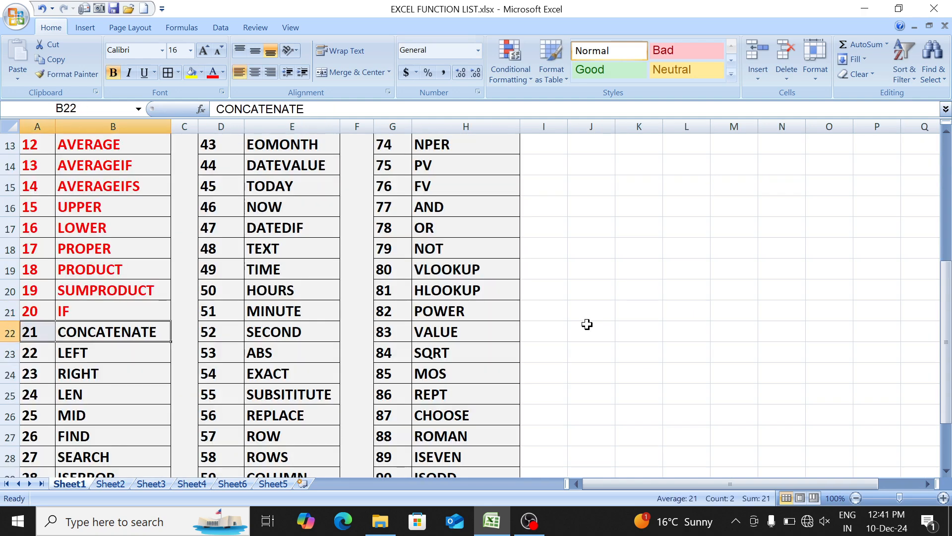
pyautogui.press('Up')
pyautogui.hotkey('shift', 'Left')
pyautogui.hotkey('ctrl', 'shift', 'Up')
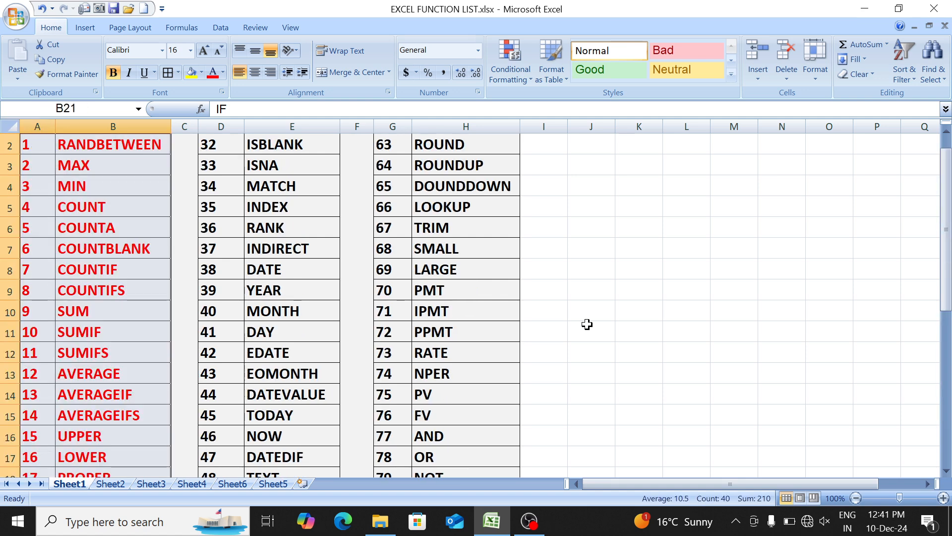
pyautogui.press('Left')
pyautogui.press('Up')
pyautogui.press('Up')
pyautogui.hotkey('ctrl', 'Up')
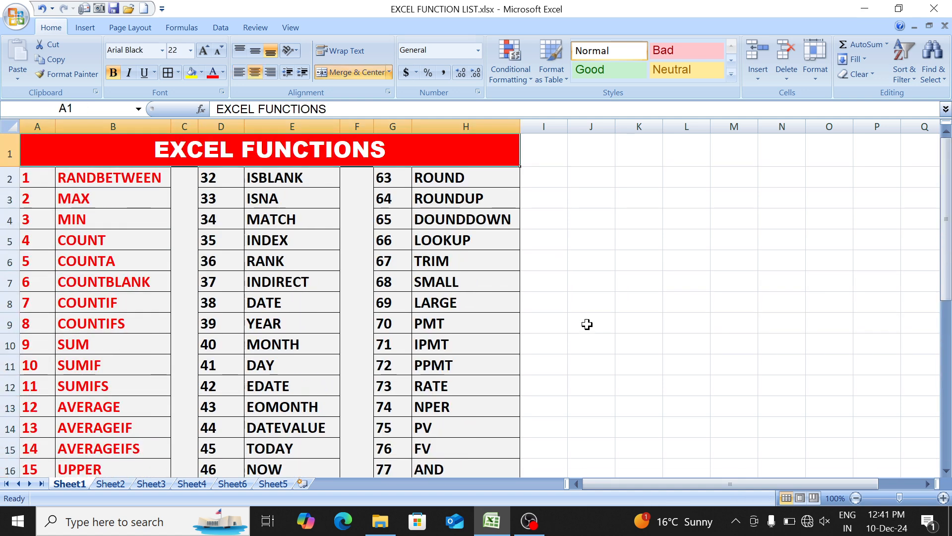